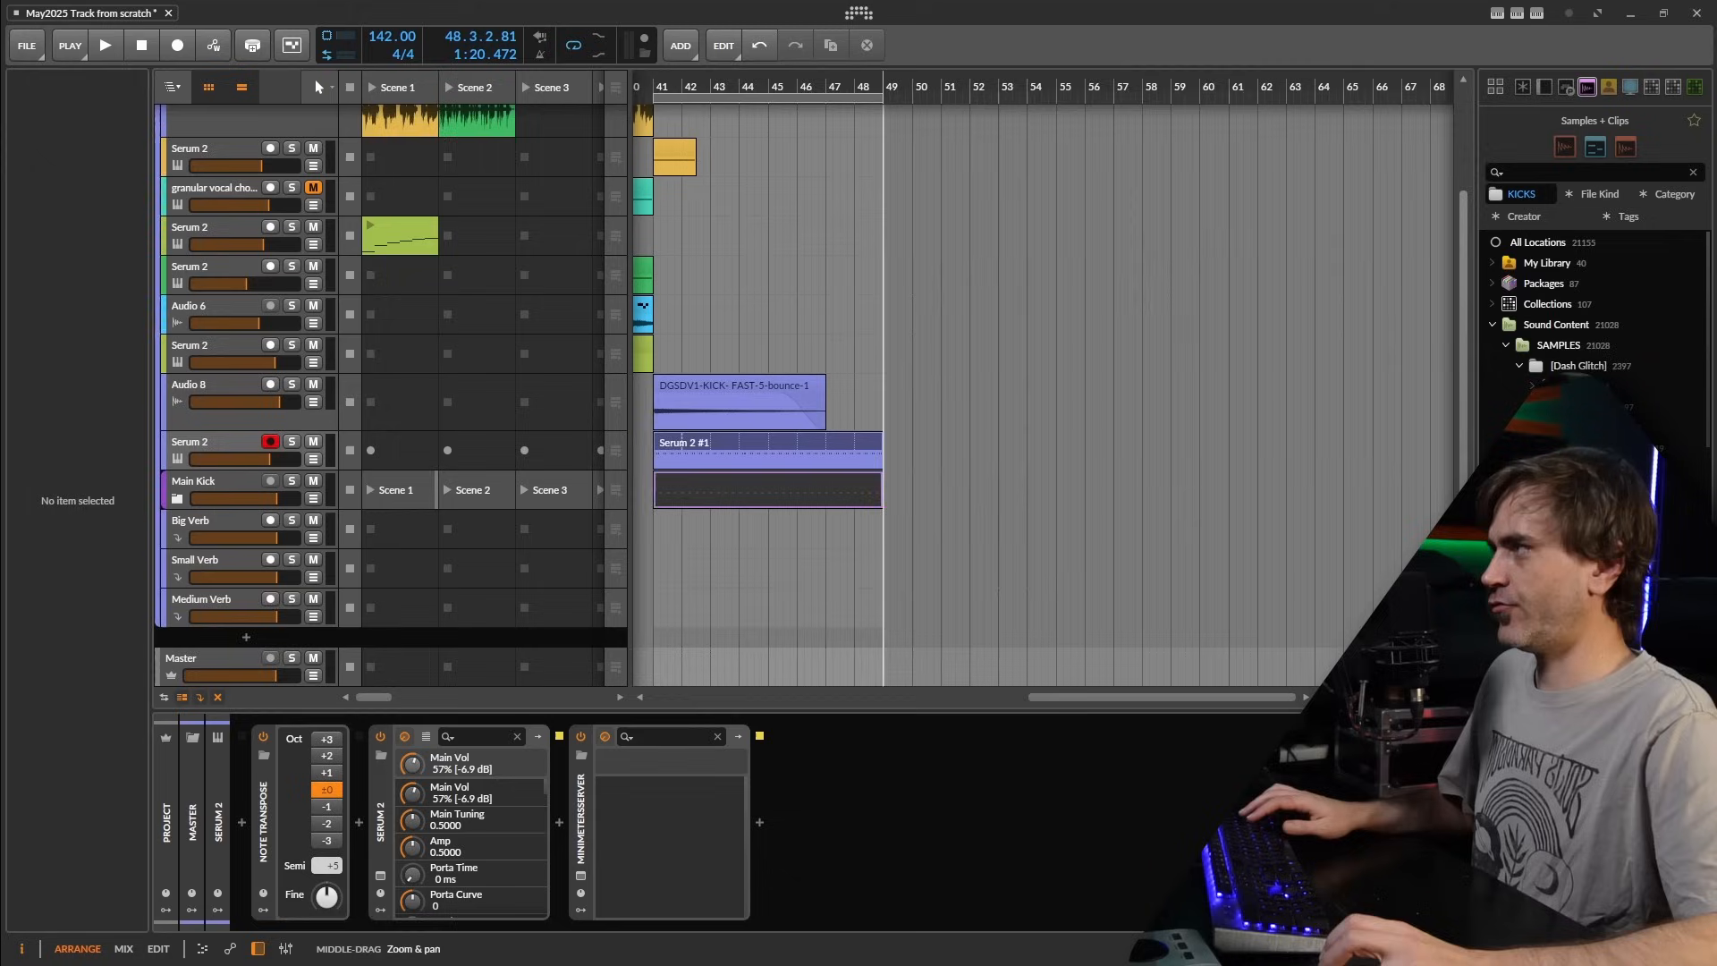
- Examine the Main Kick group with its sampler child track, along with the neighbouring Big Verb effect track
scroll(1198, 349, left, 5)
scroll(1118, 393, up, 1)
scroll(1141, 393, down, 1)
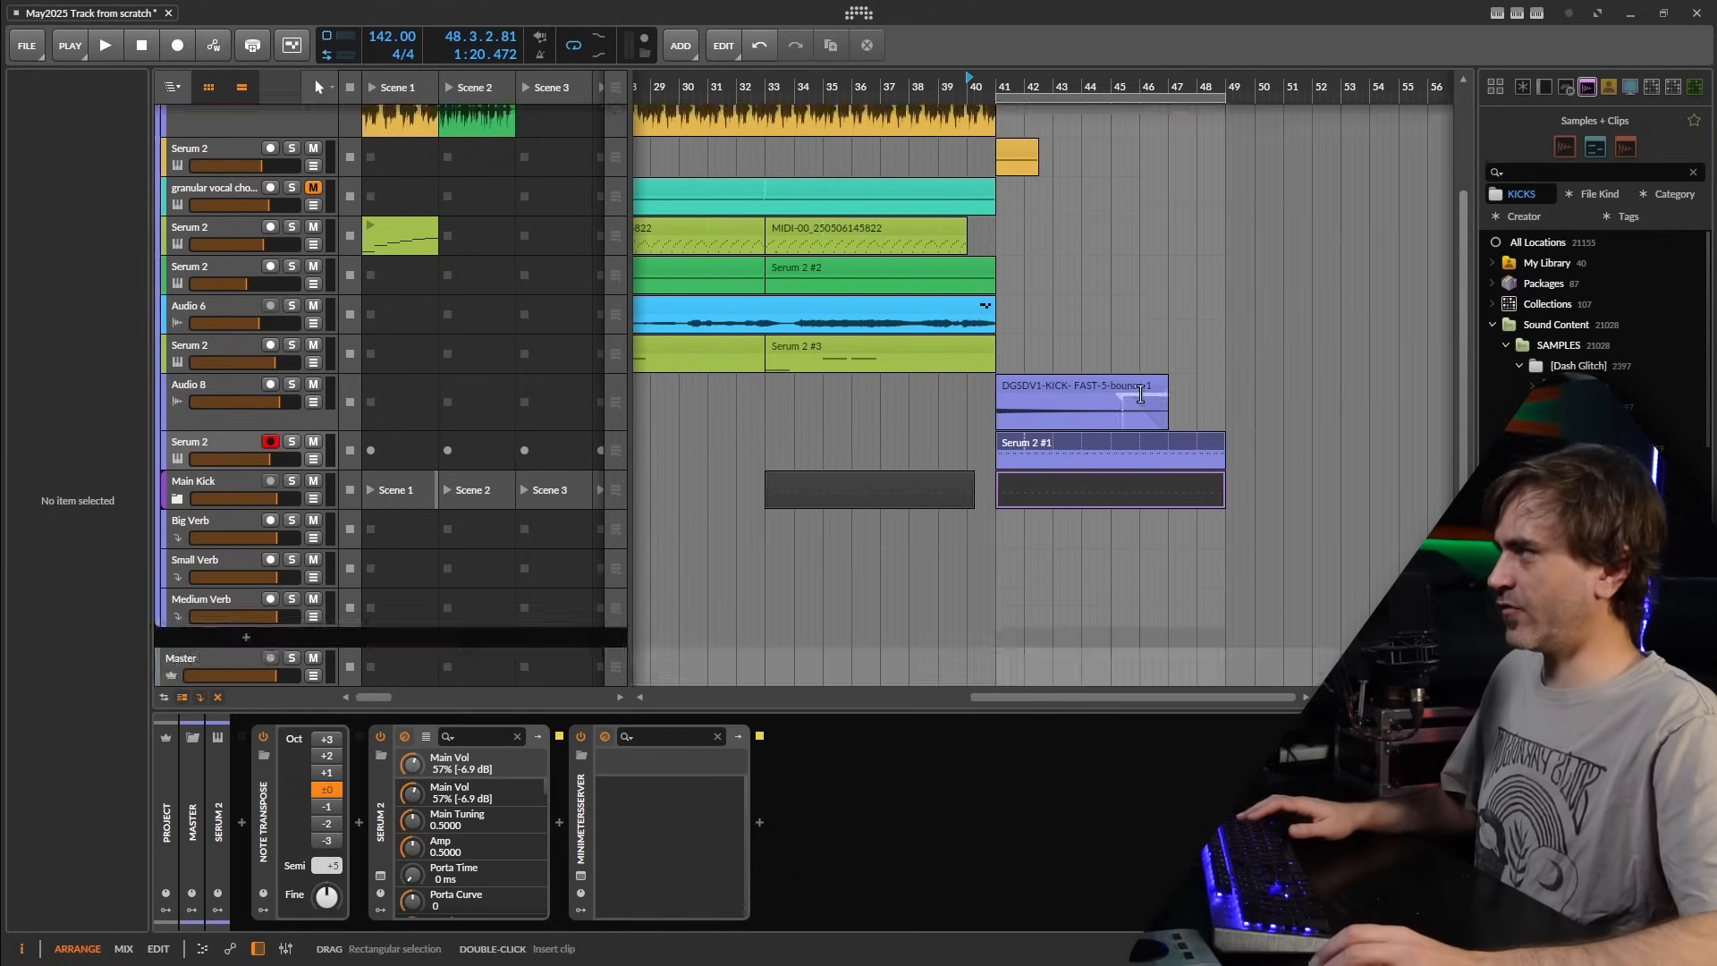
scroll(1141, 393, up, 3)
scroll(992, 460, down, 3)
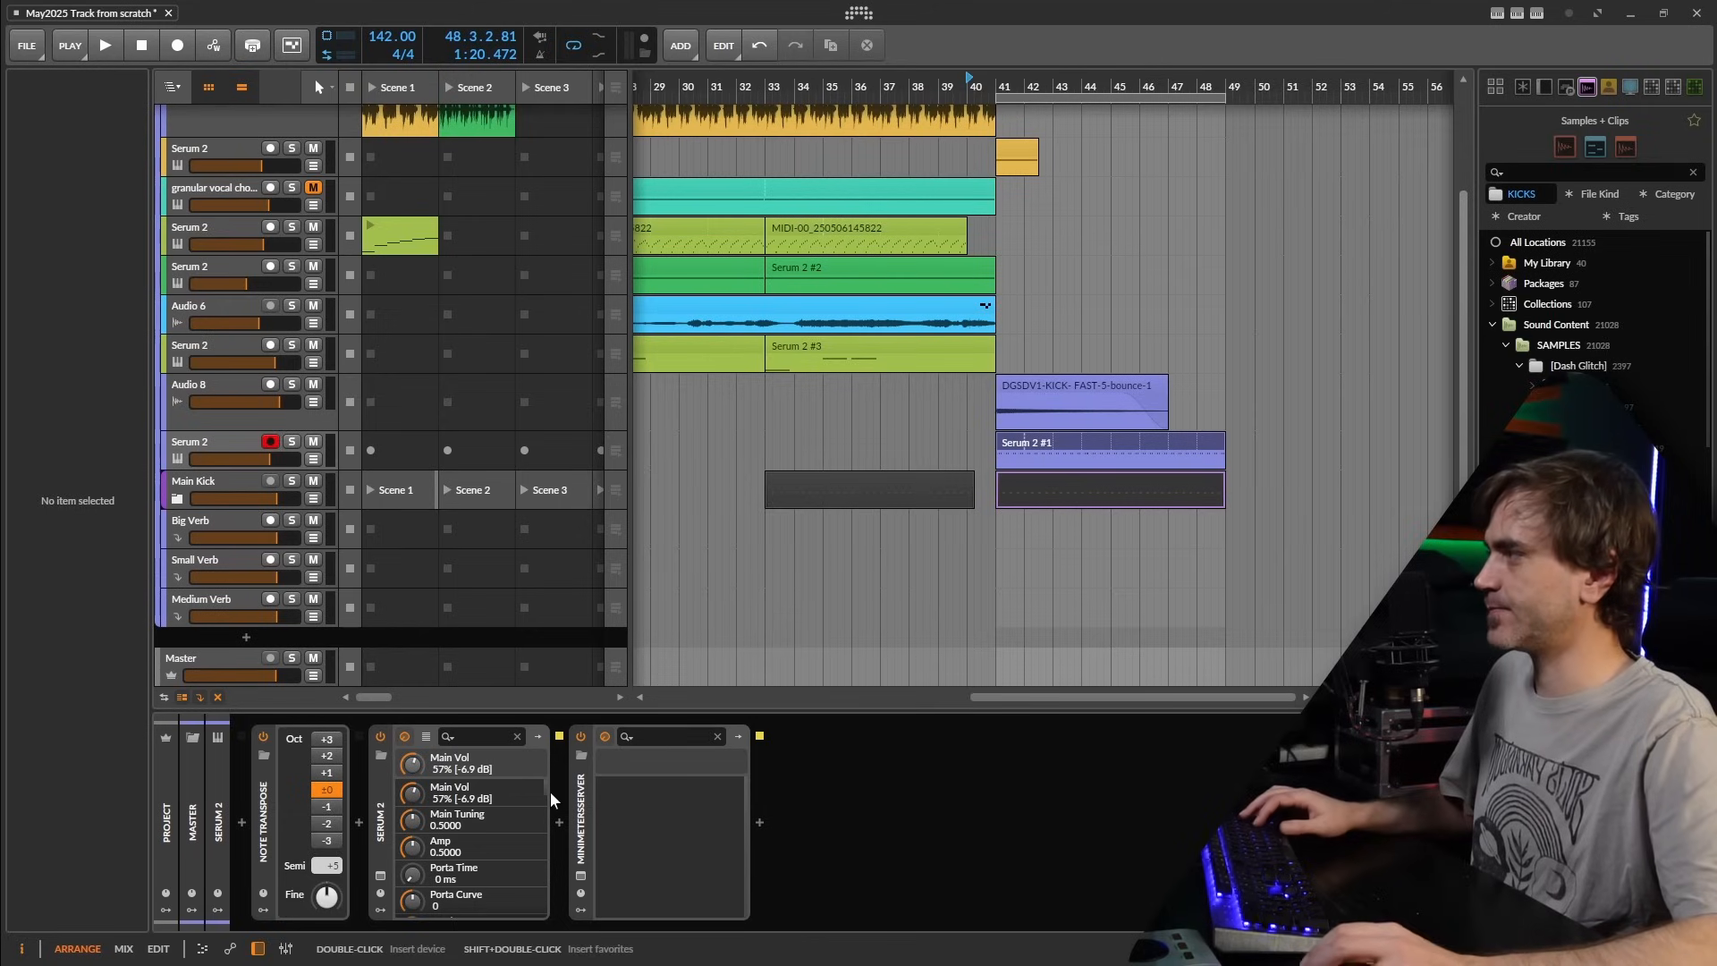
click(210, 475)
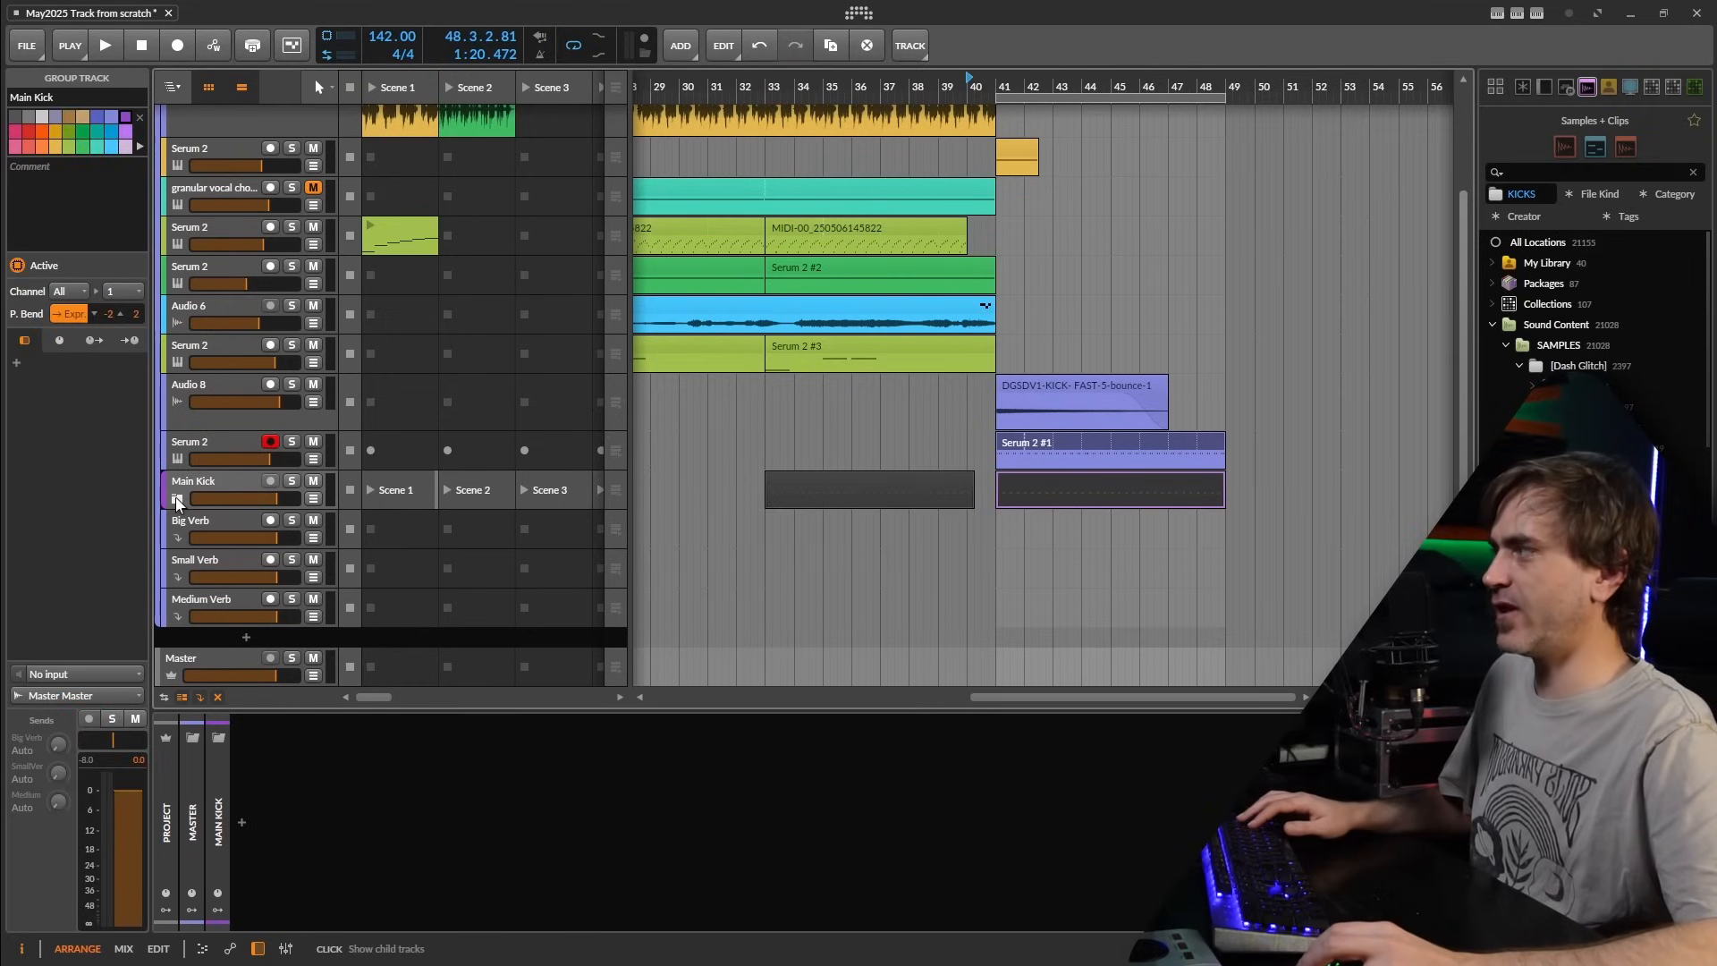
click(177, 499)
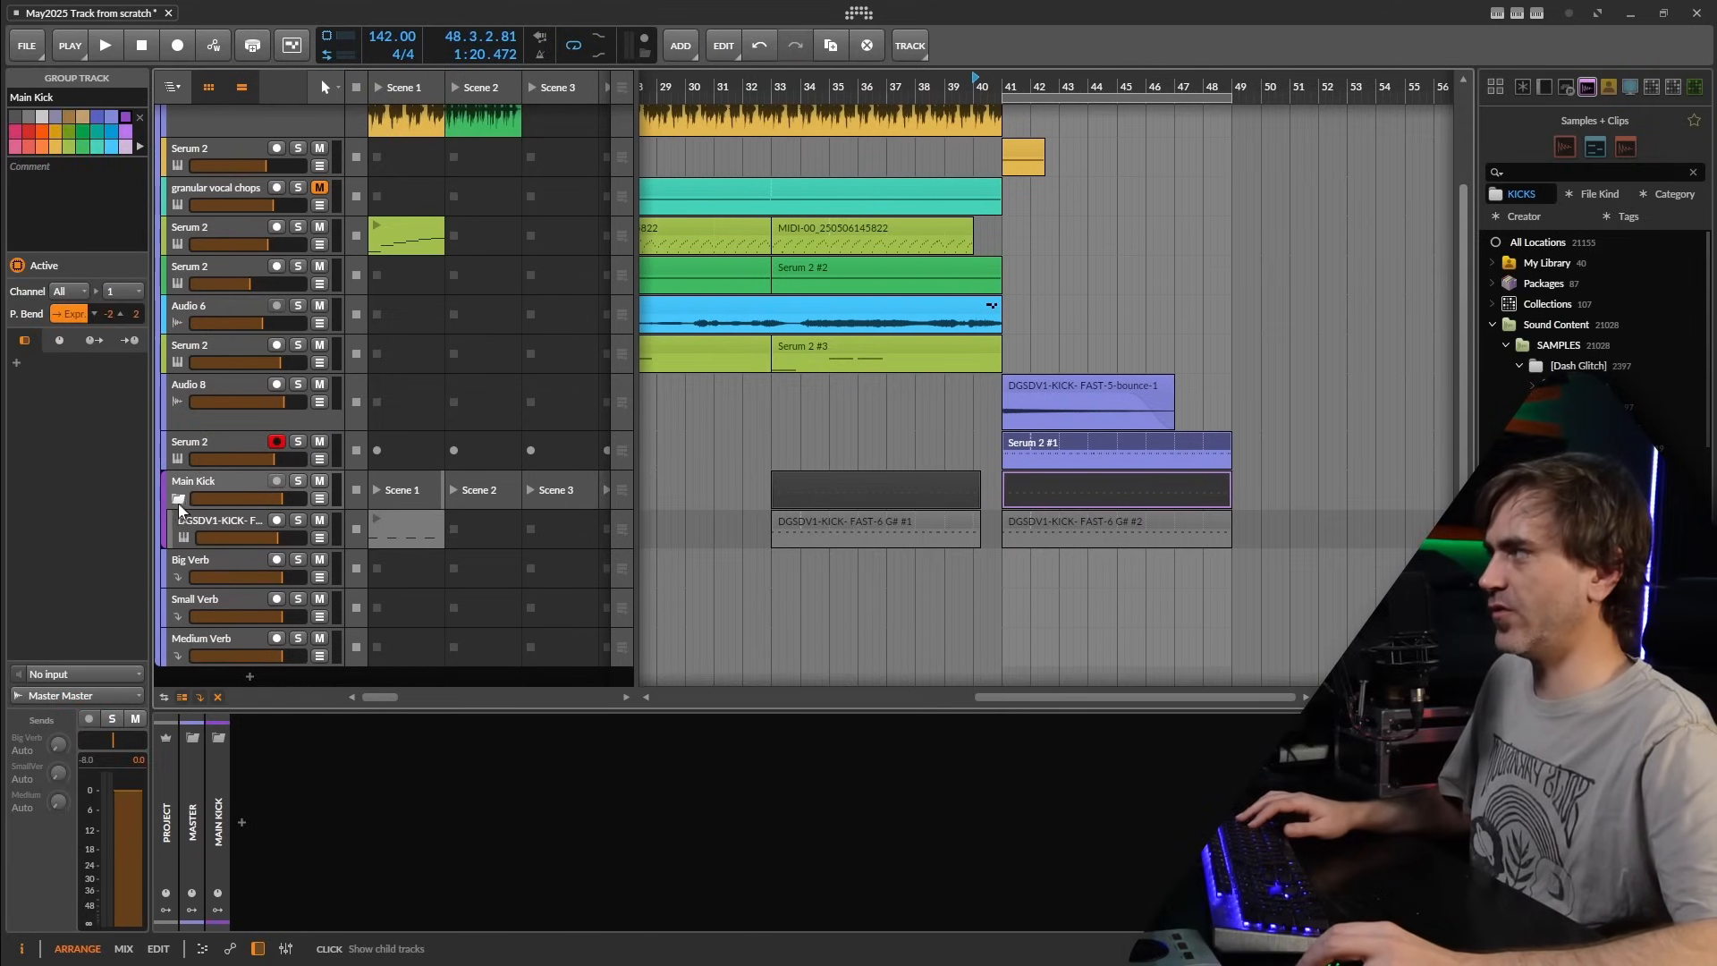
click(178, 500)
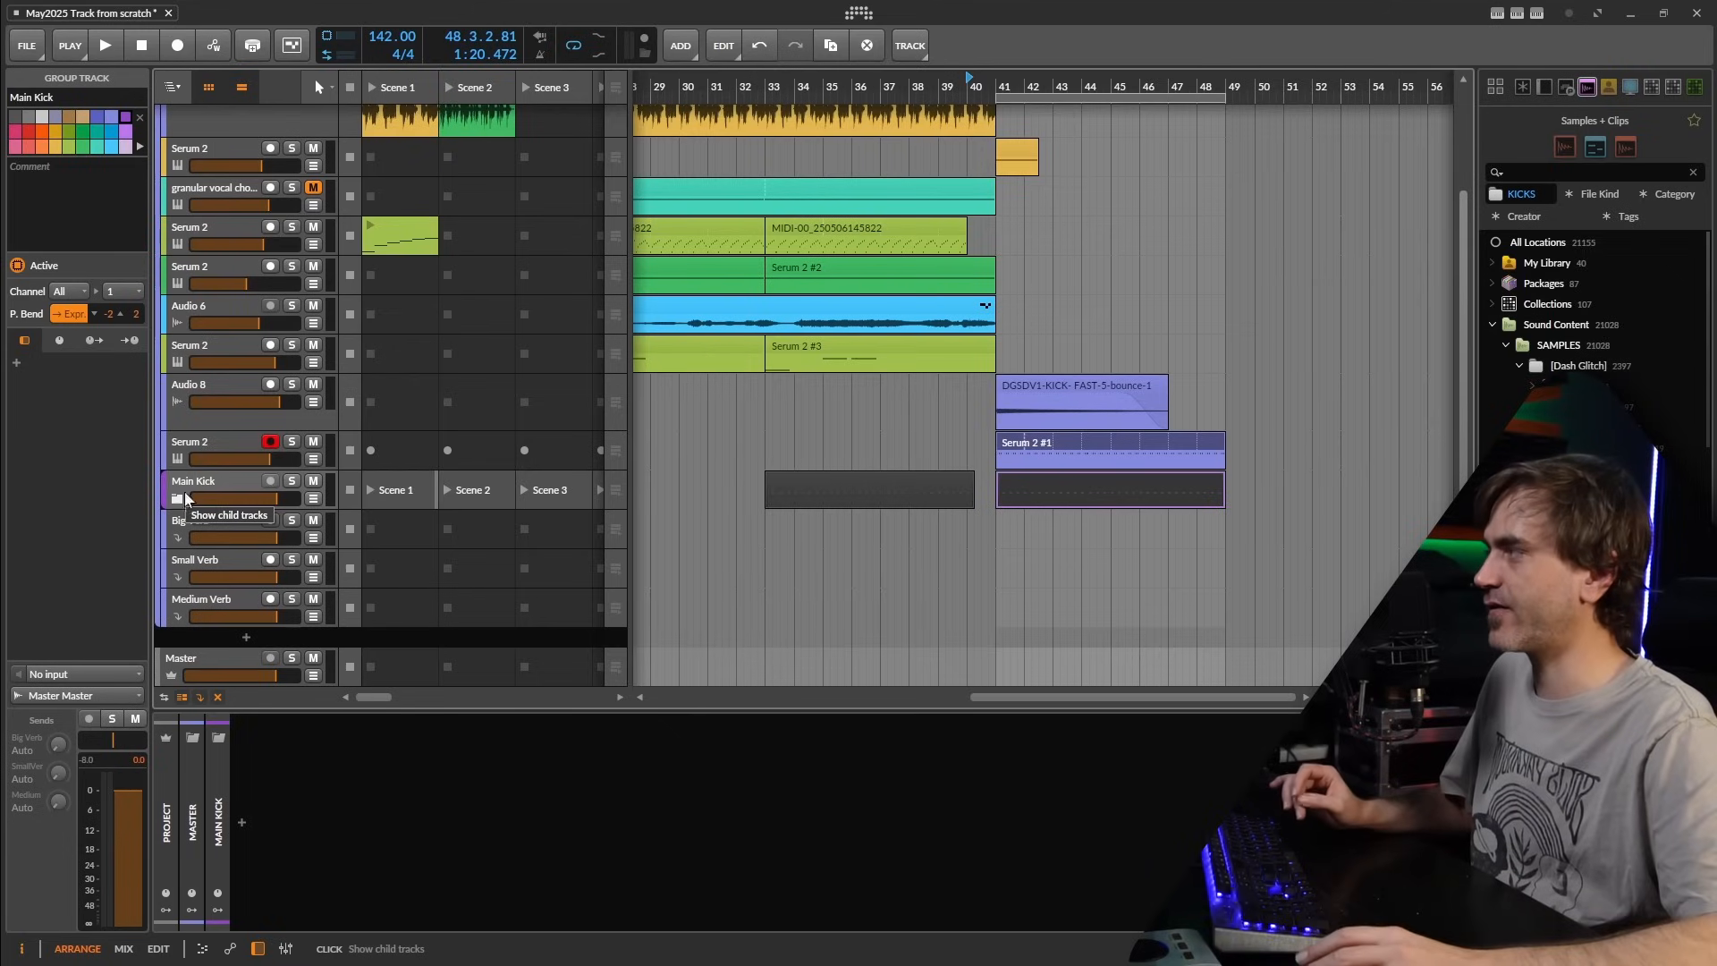
click(192, 522)
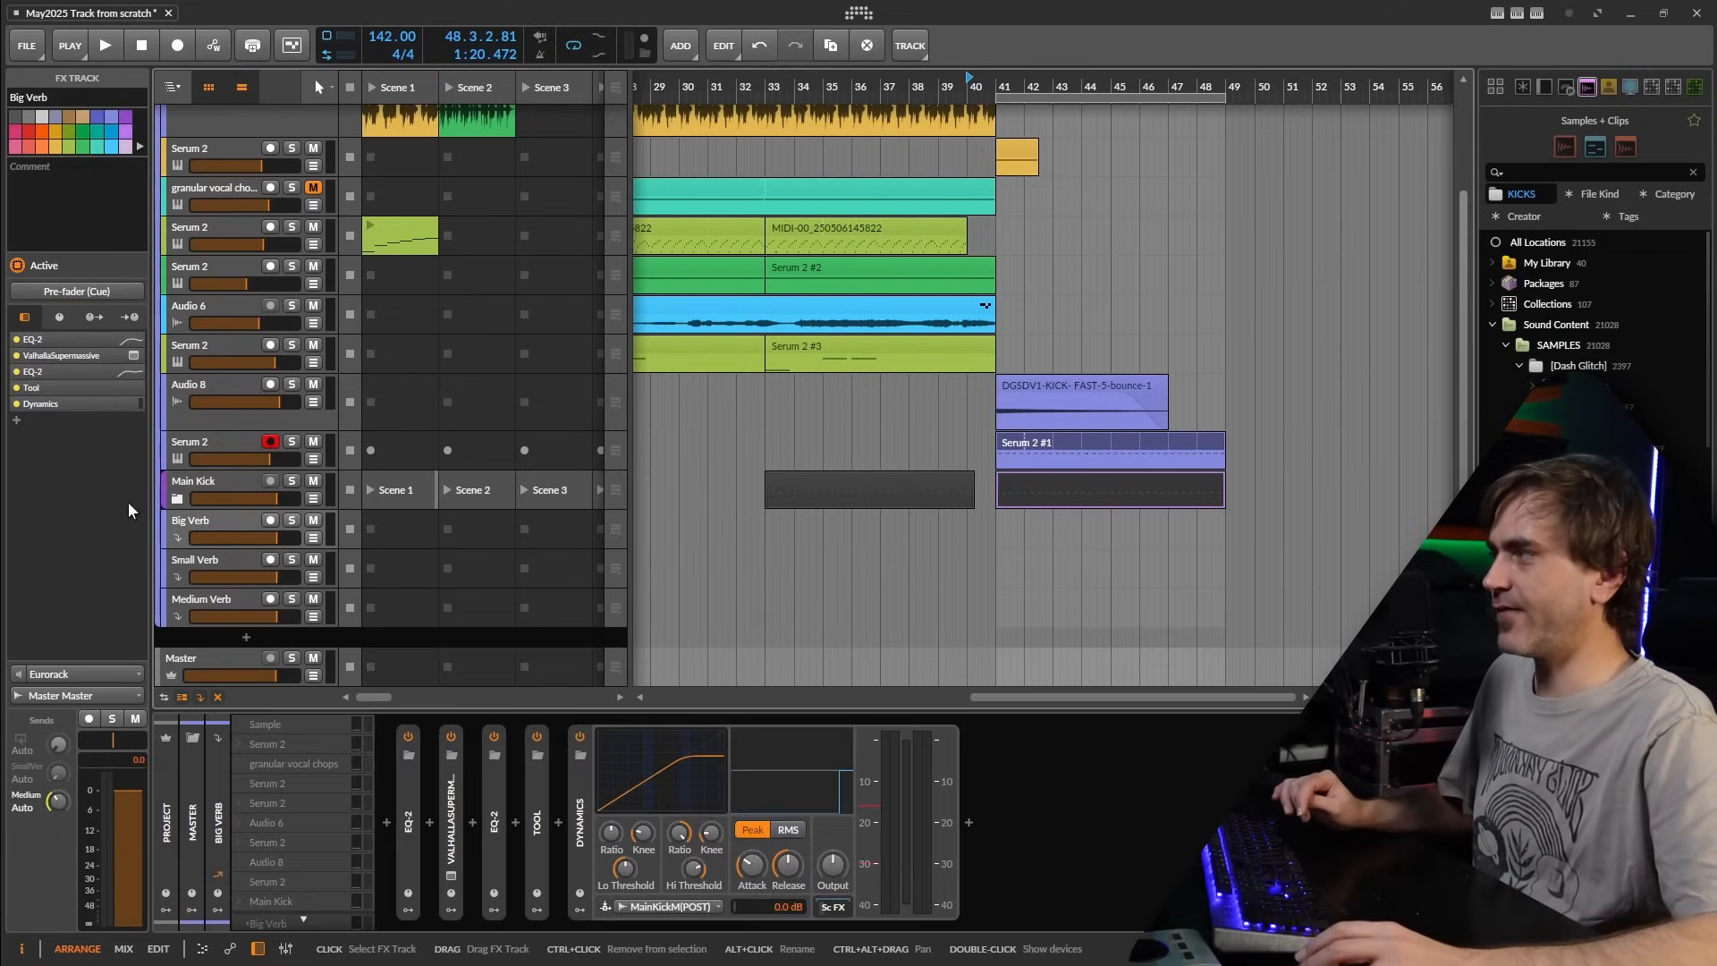
click(197, 483)
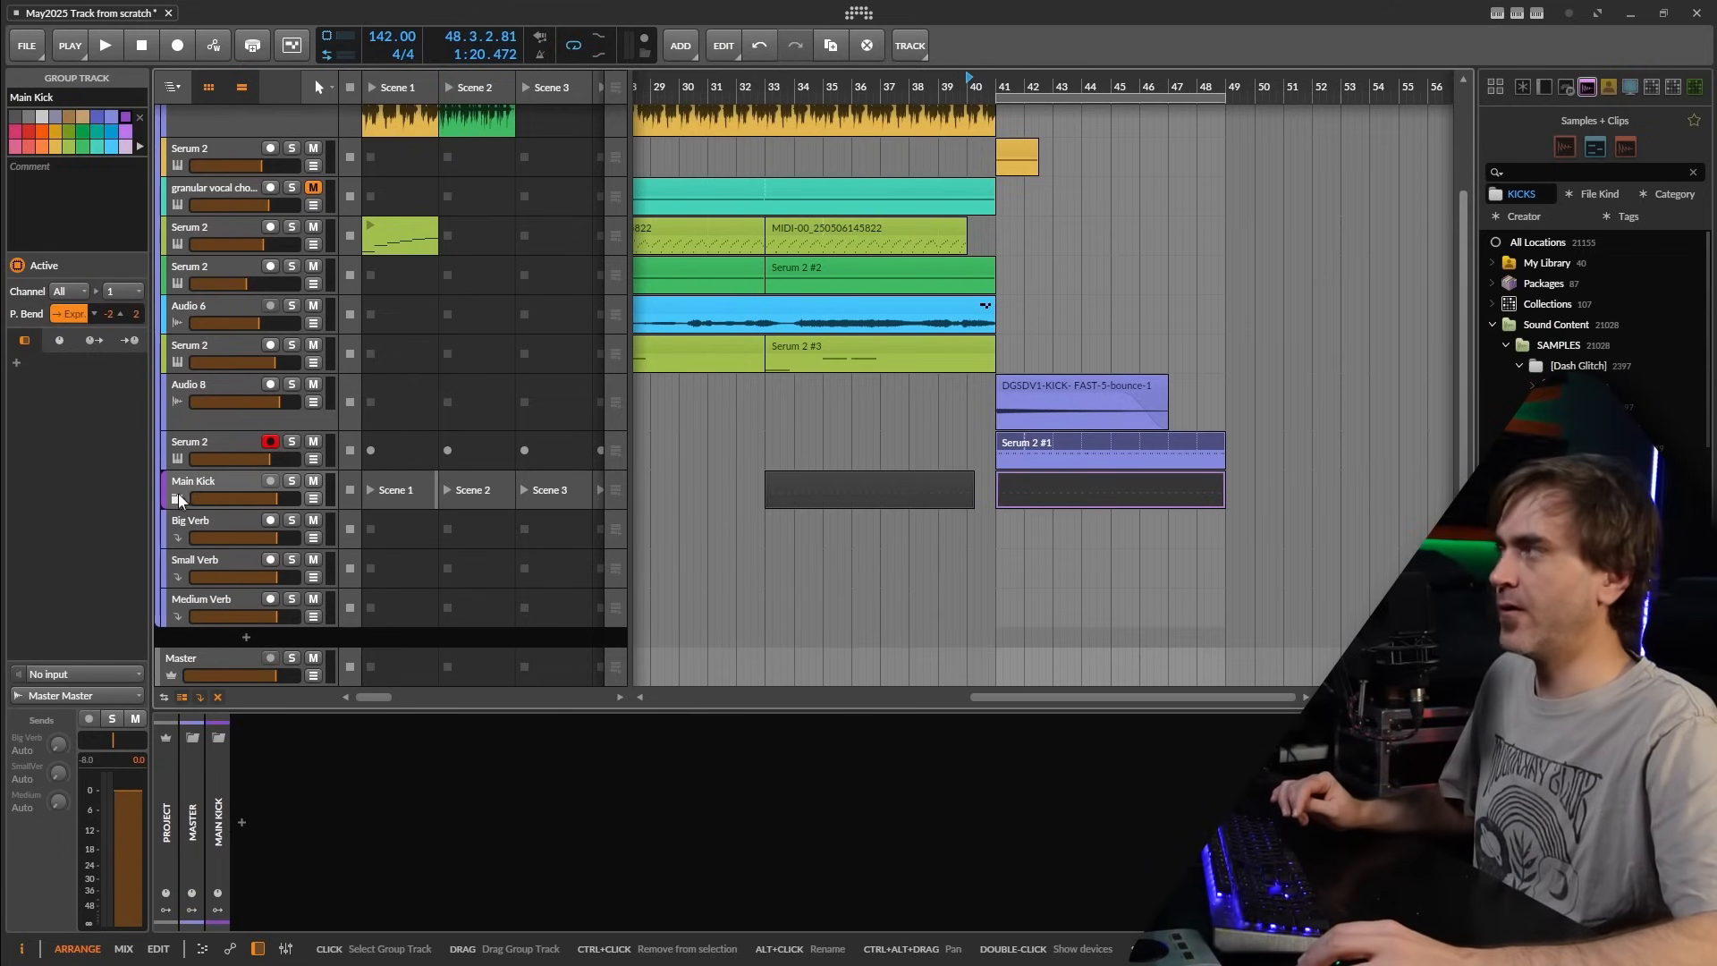
click(178, 498)
click(209, 519)
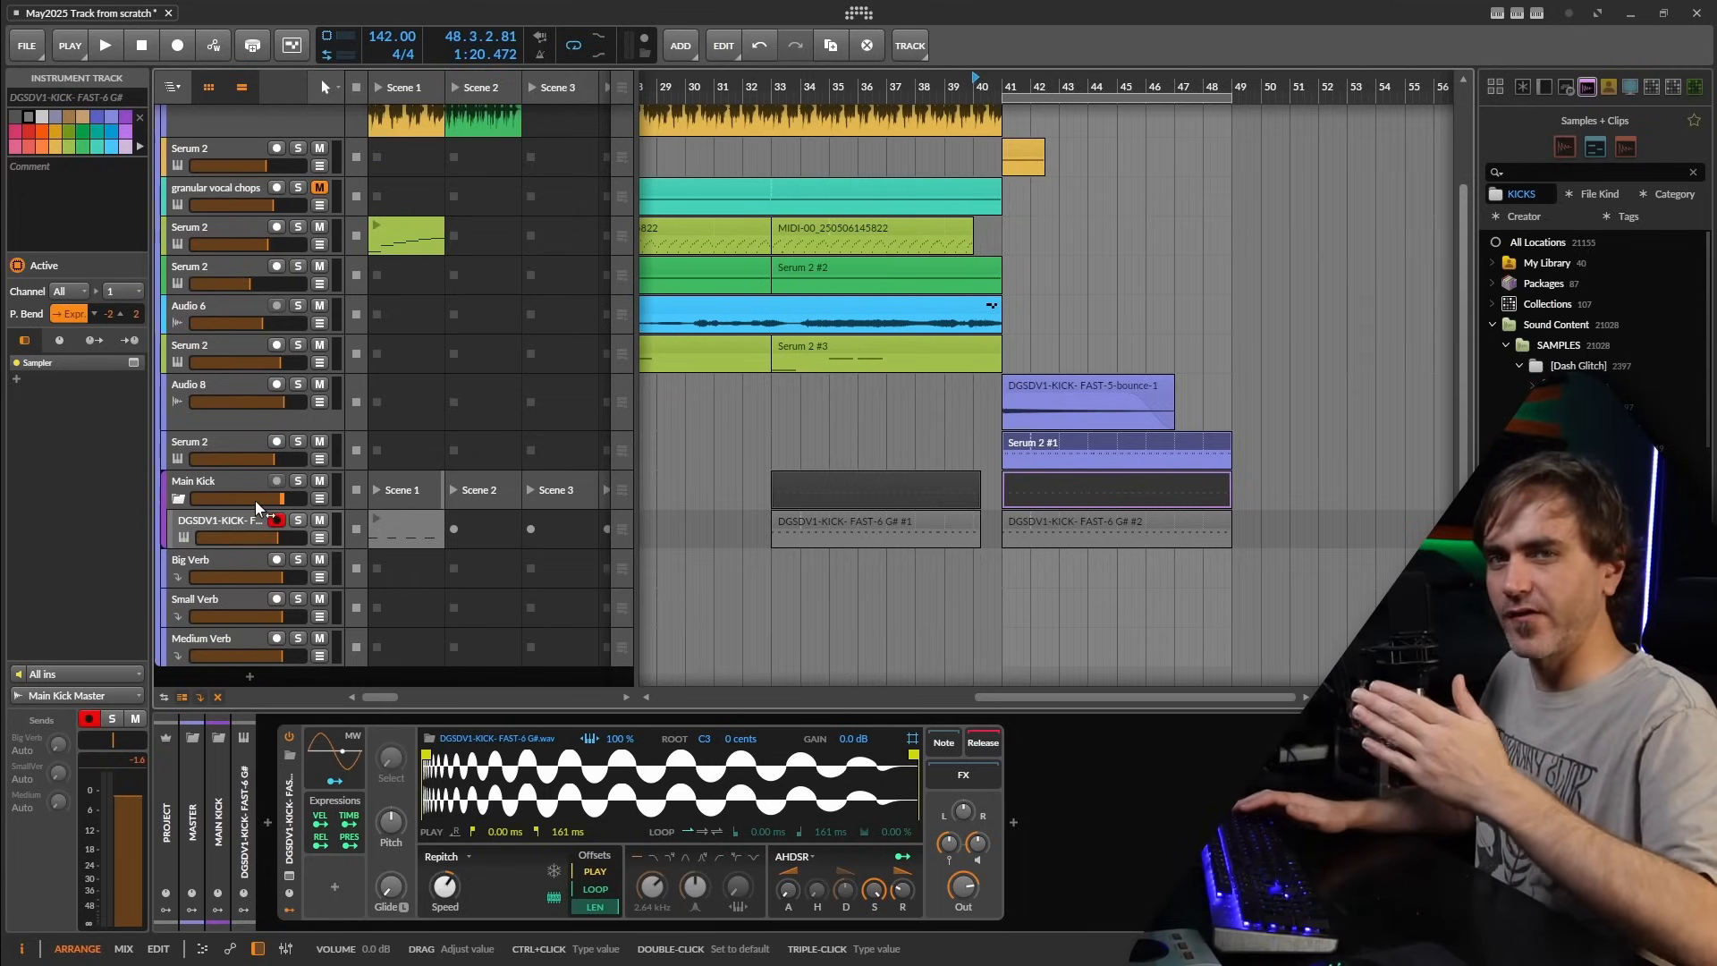
click(233, 480)
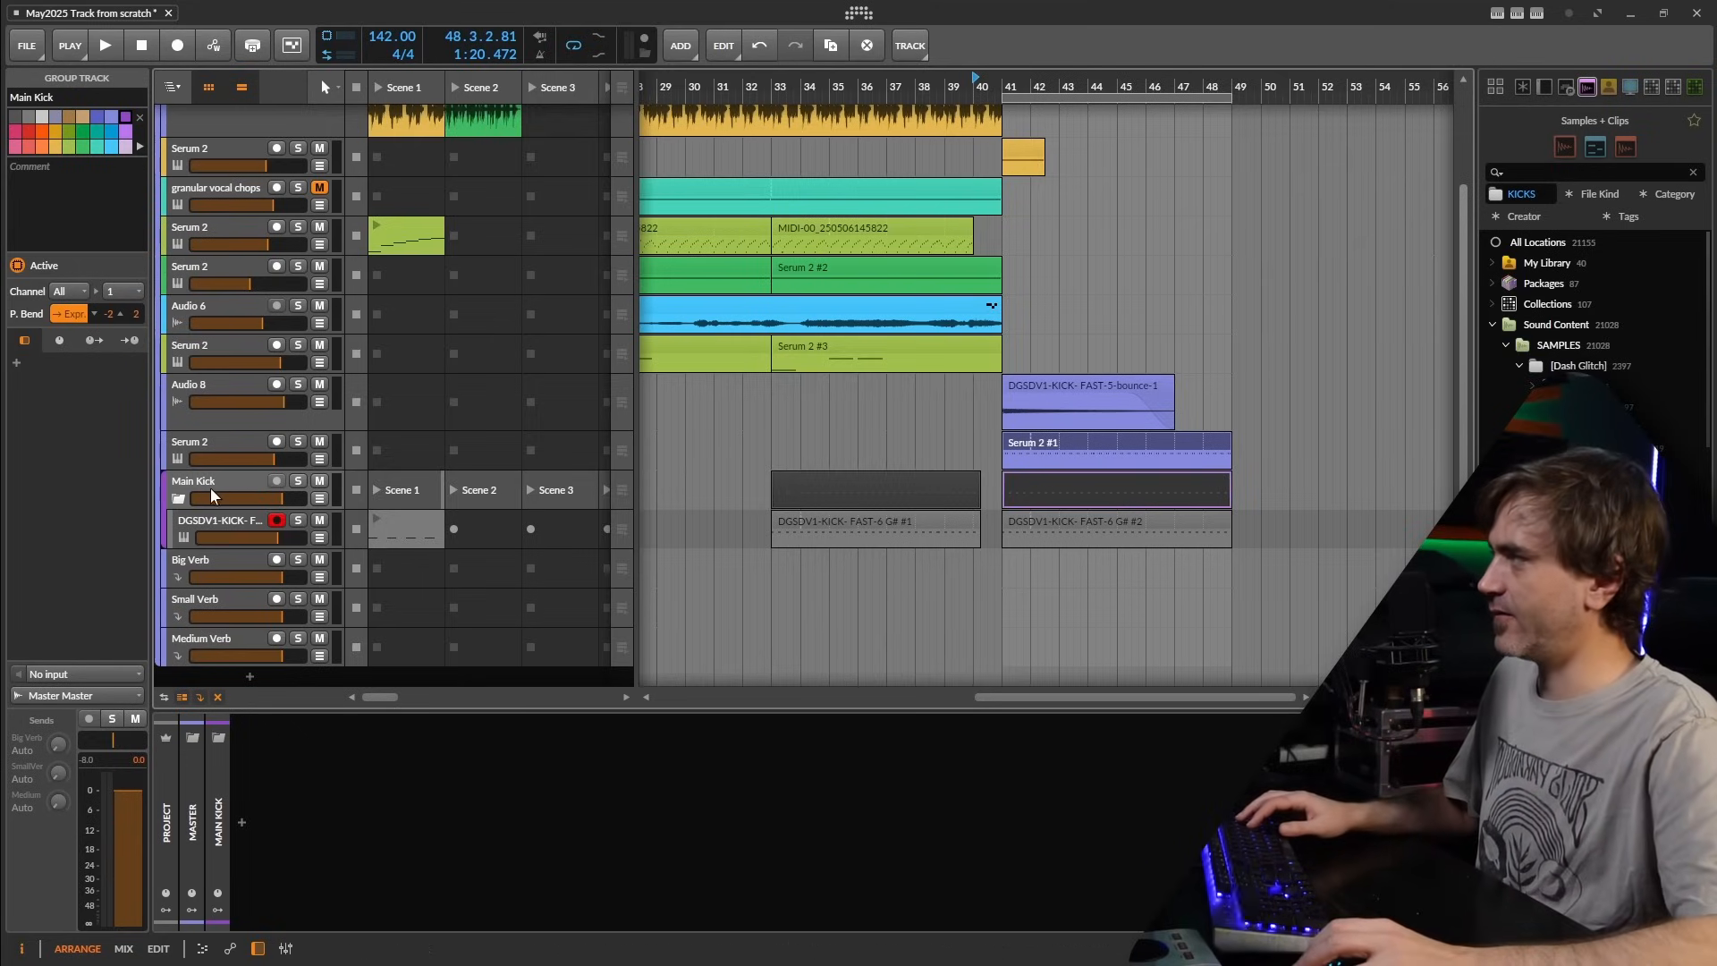
click(178, 498)
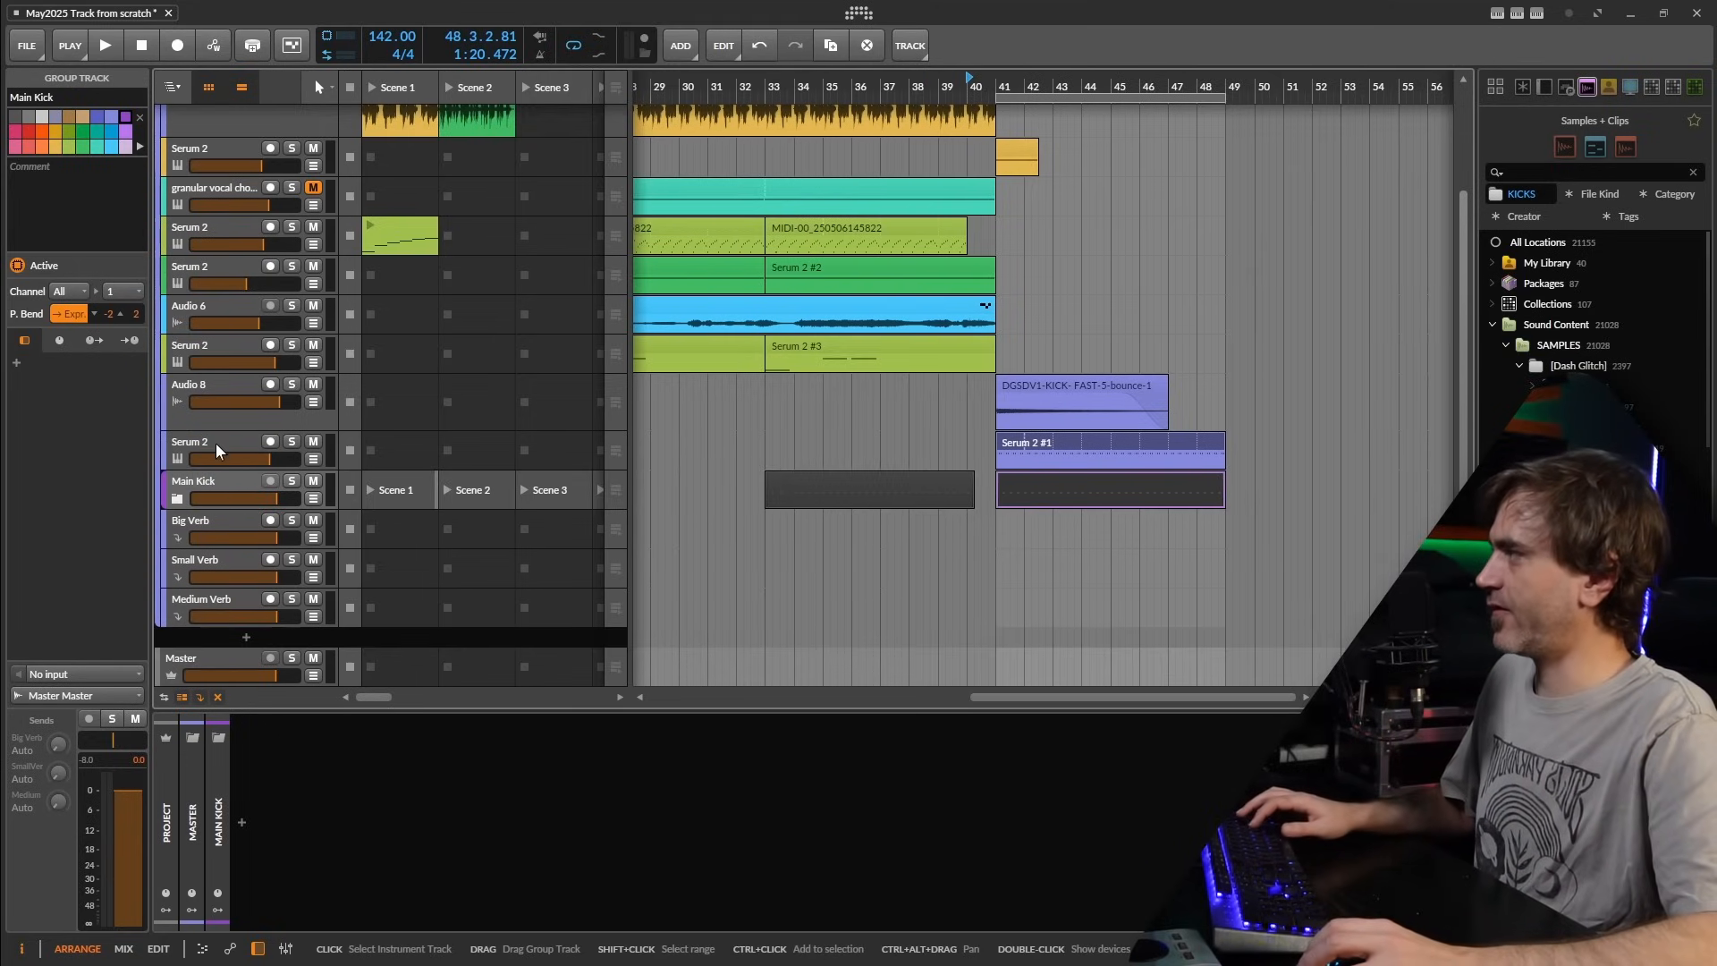
- Put the Serum 2 bass track beside Main Kick into its own group and name the group Main Bass
click(216, 444)
key(ctrl+g)
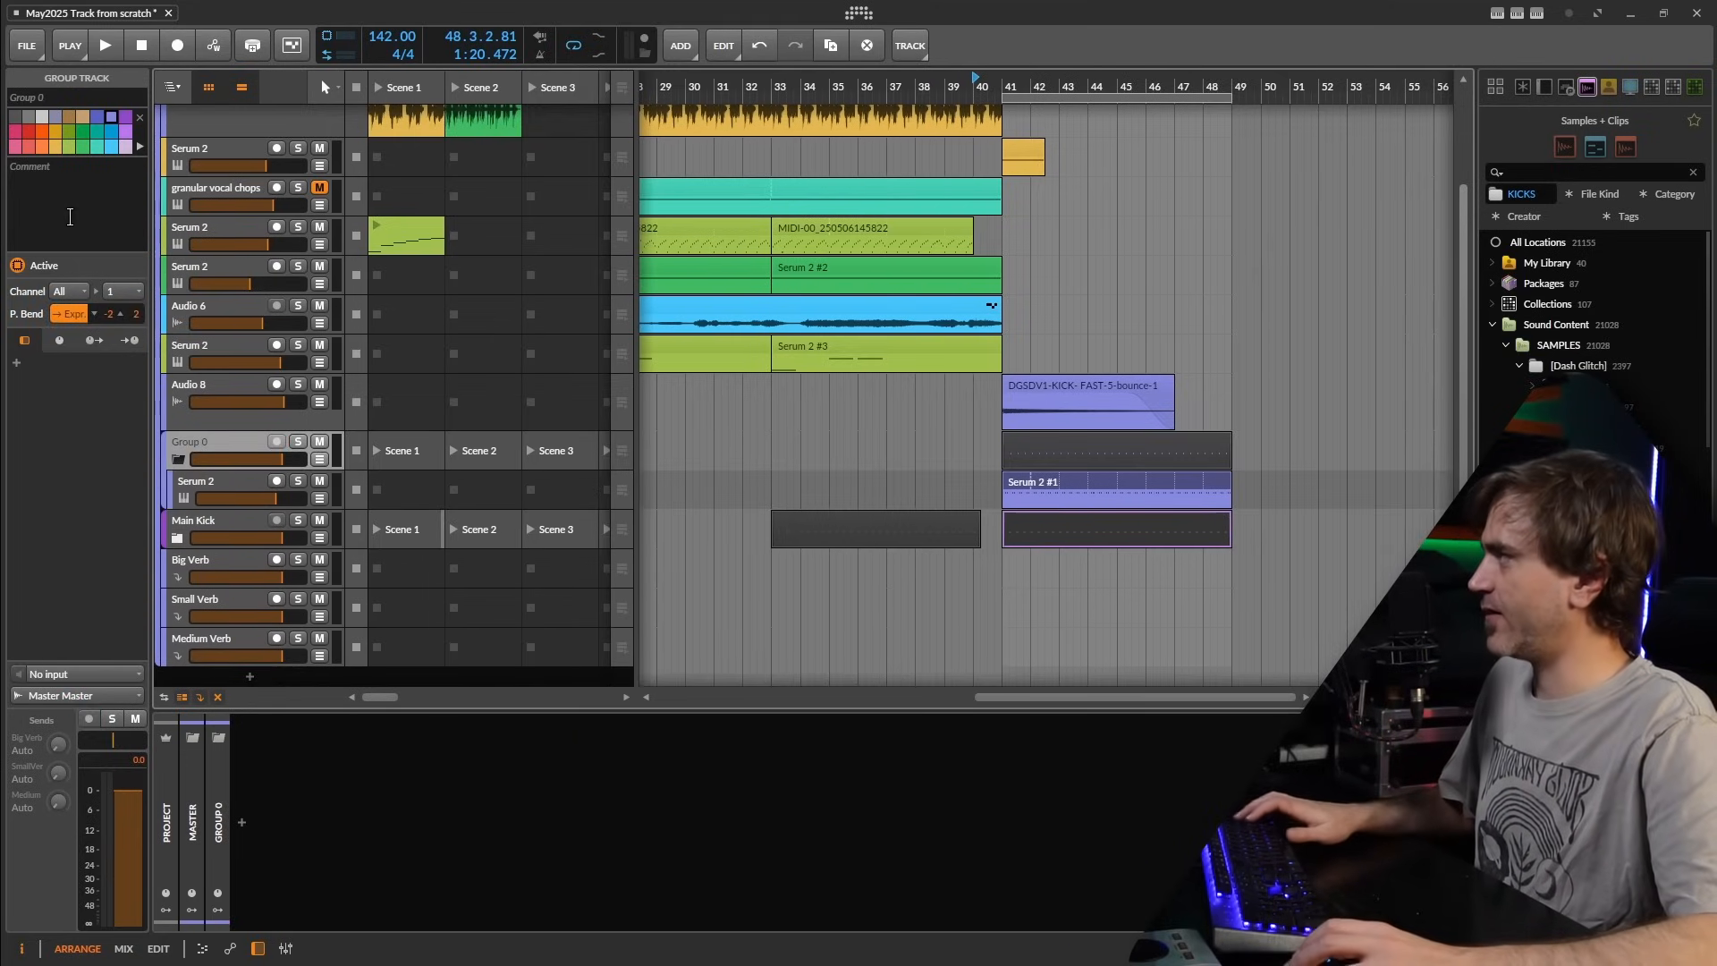
click(62, 95)
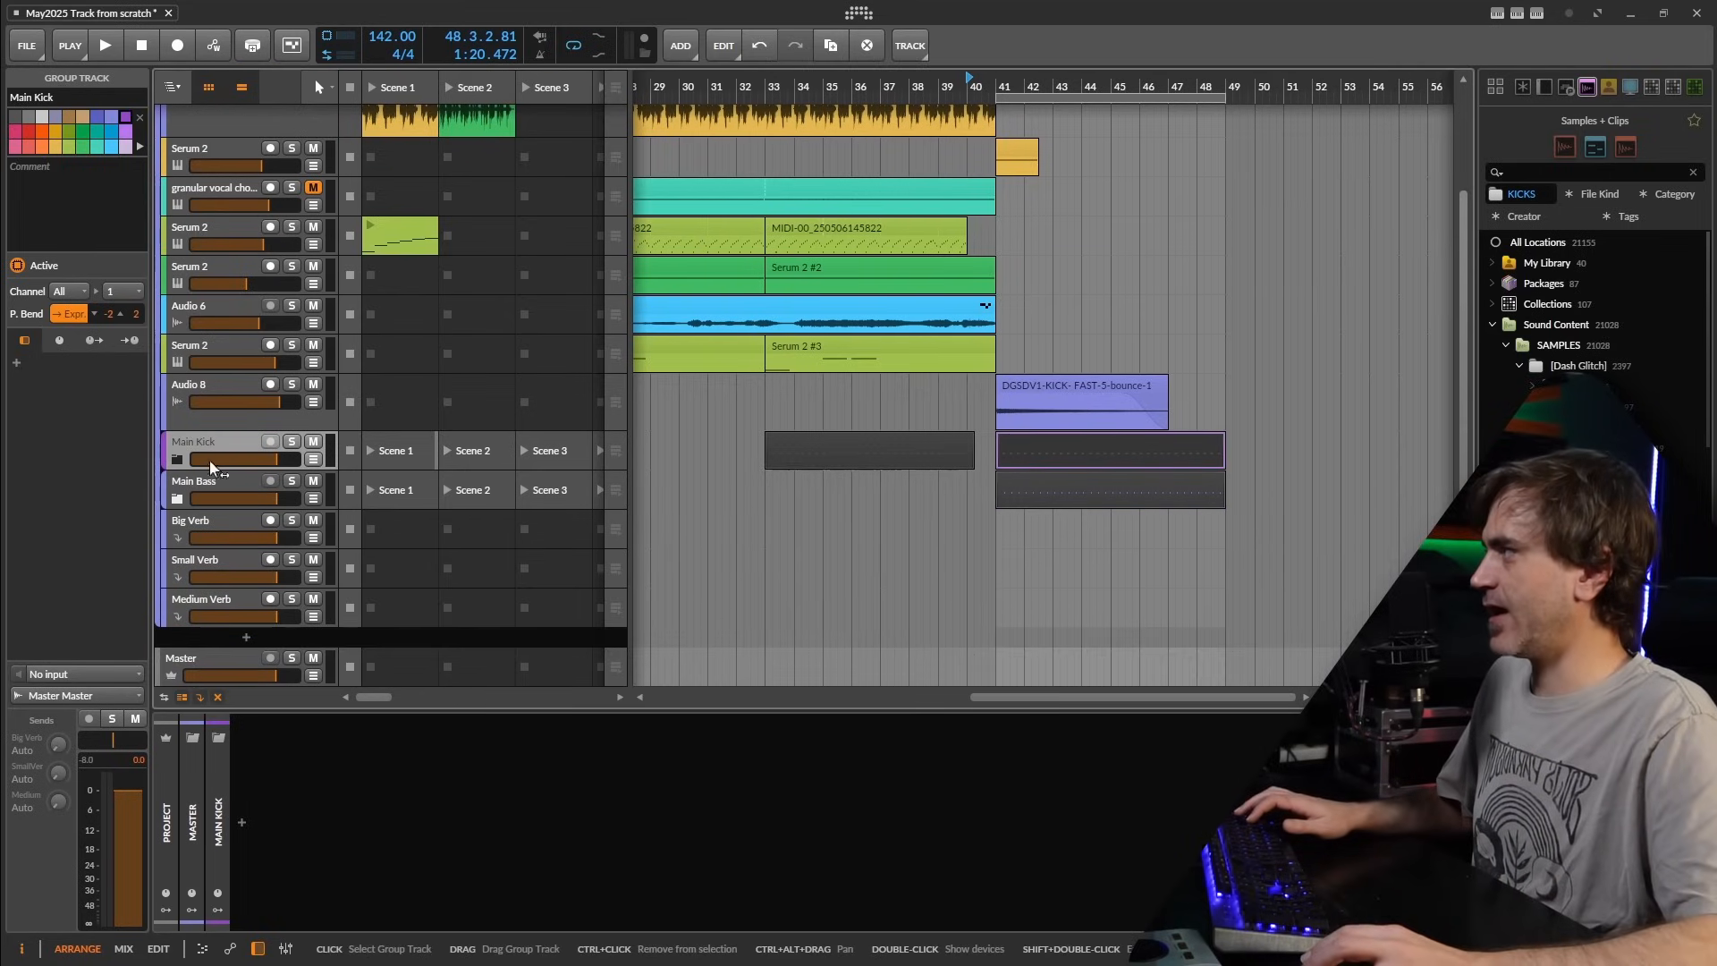
- Group the Main Kick and Main Bass tracks into a parent group named KiBa, placed above the Sample track
click(217, 479)
shift+click(218, 445)
key(ctrl+g)
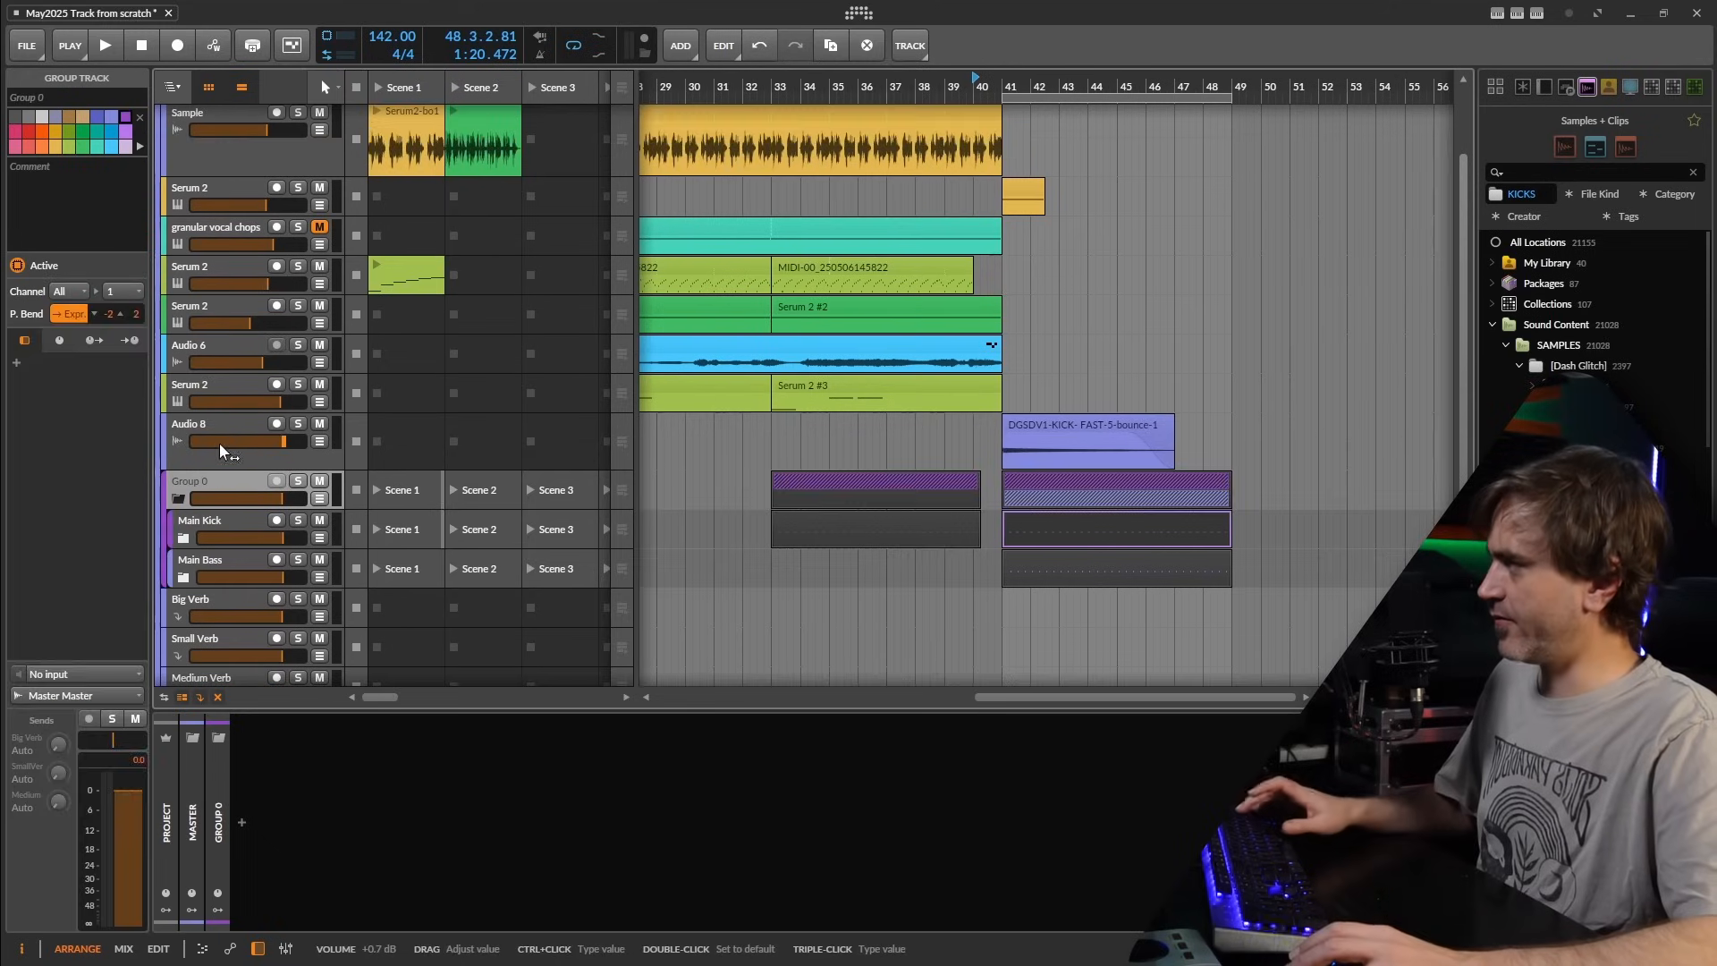
click(62, 97)
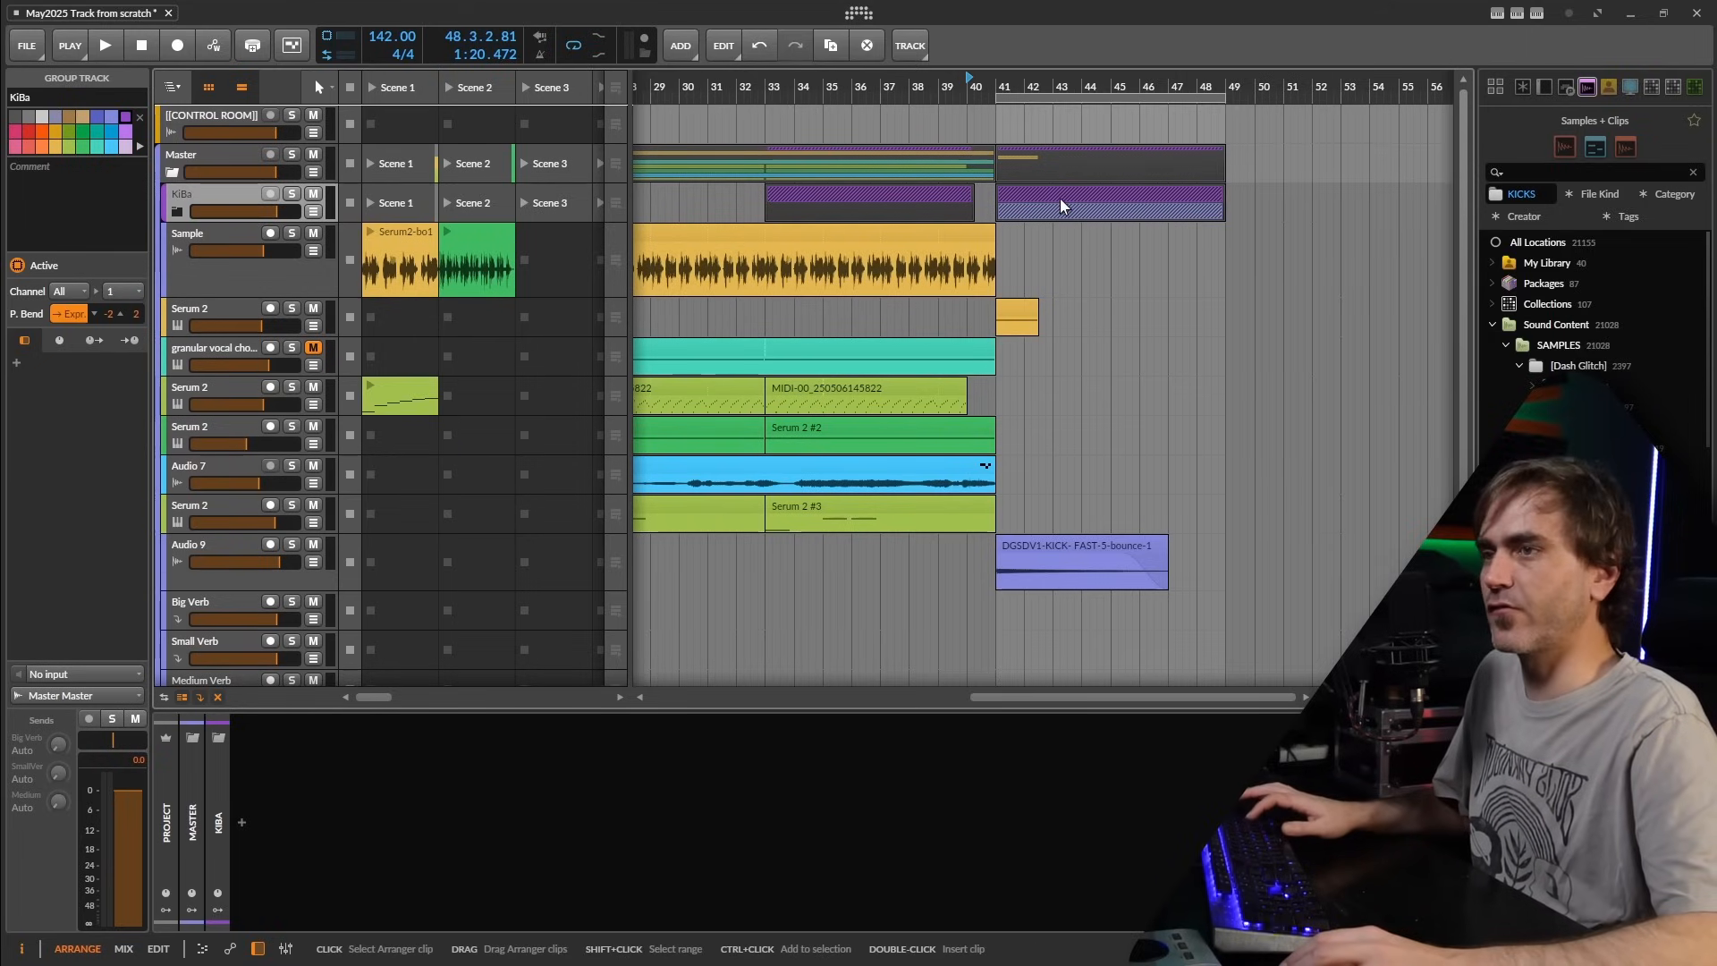
- Play the arrangement from about bar 40 to listen to the transition into the KiBa section
mouse_move(1060, 204)
mouse_down()
mouse_move(1334, 202)
mouse_move(1077, 226)
mouse_move(1090, 212)
mouse_up()
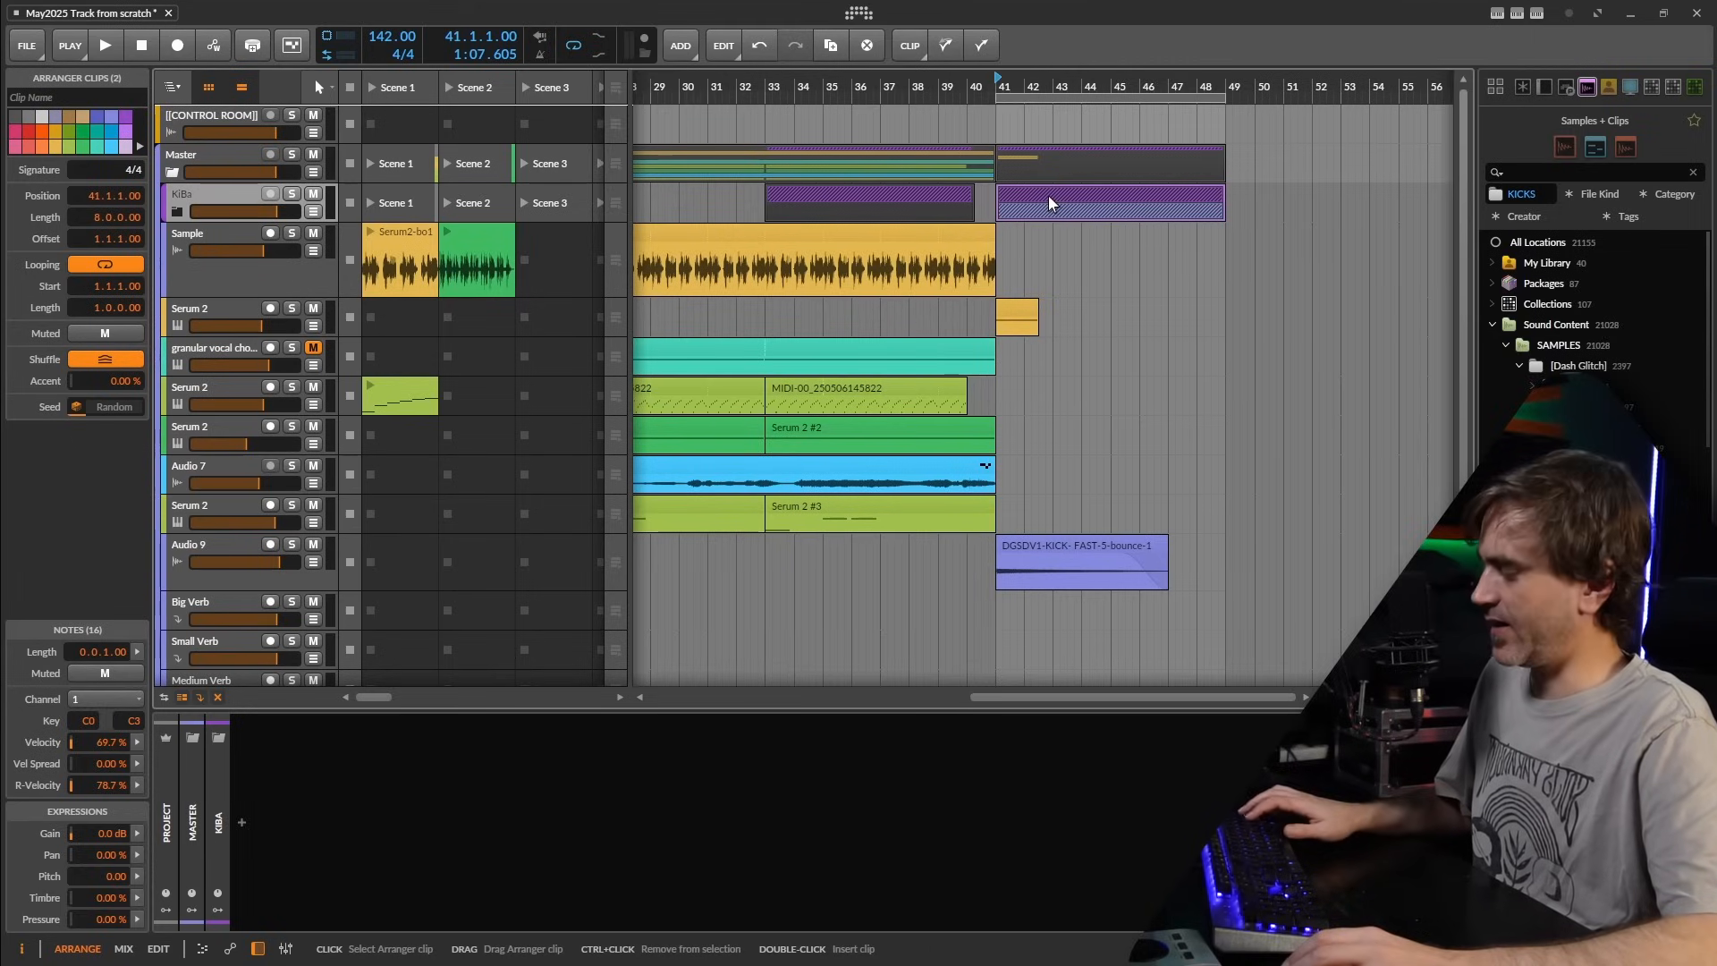
click(211, 285)
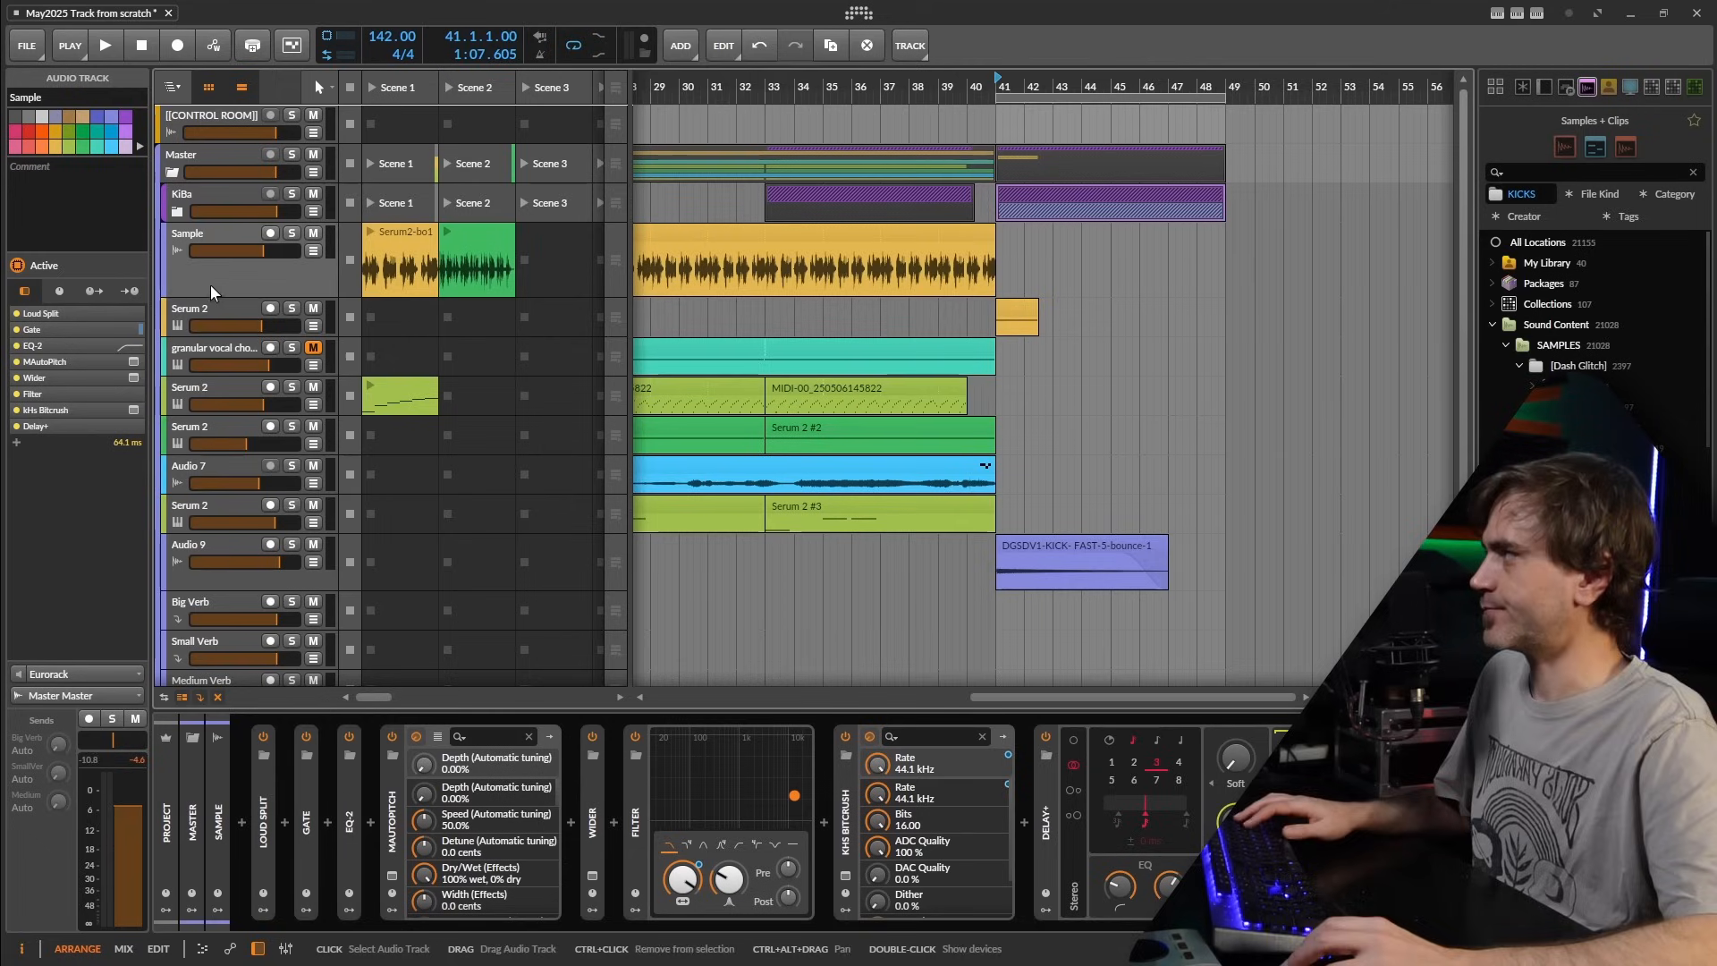
click(972, 86)
key(space)
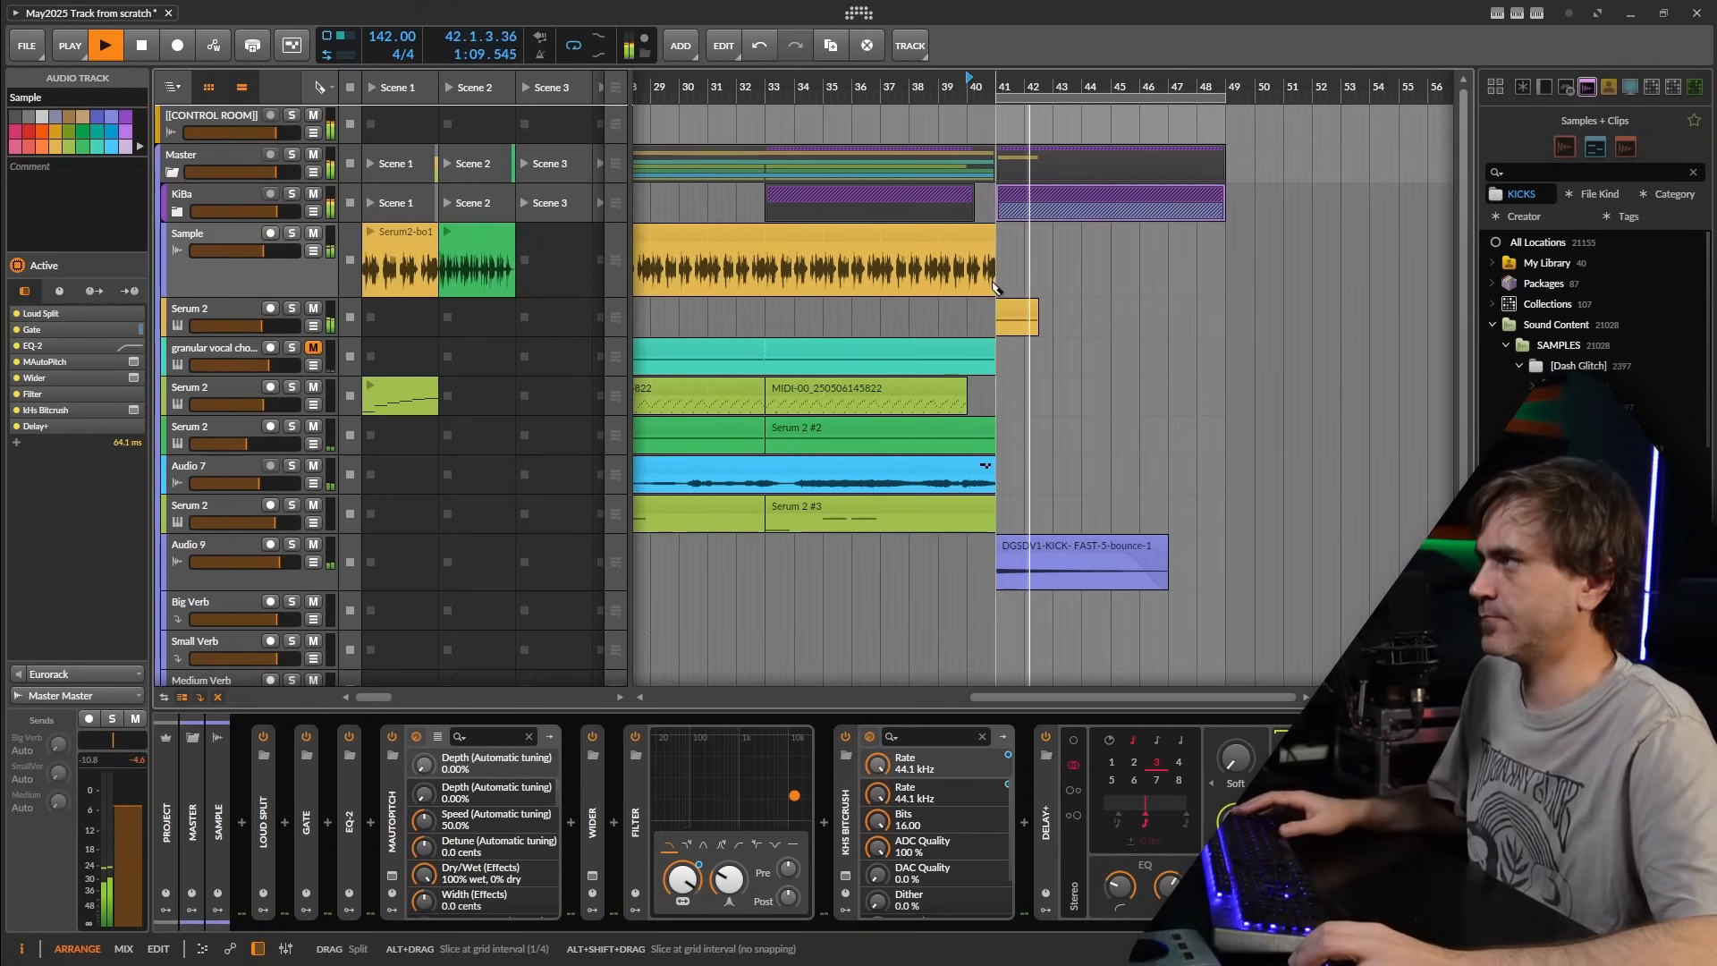
key(space)
- Solo the Sample track and split its arranger clip at bar 40
key(5)
click(291, 232)
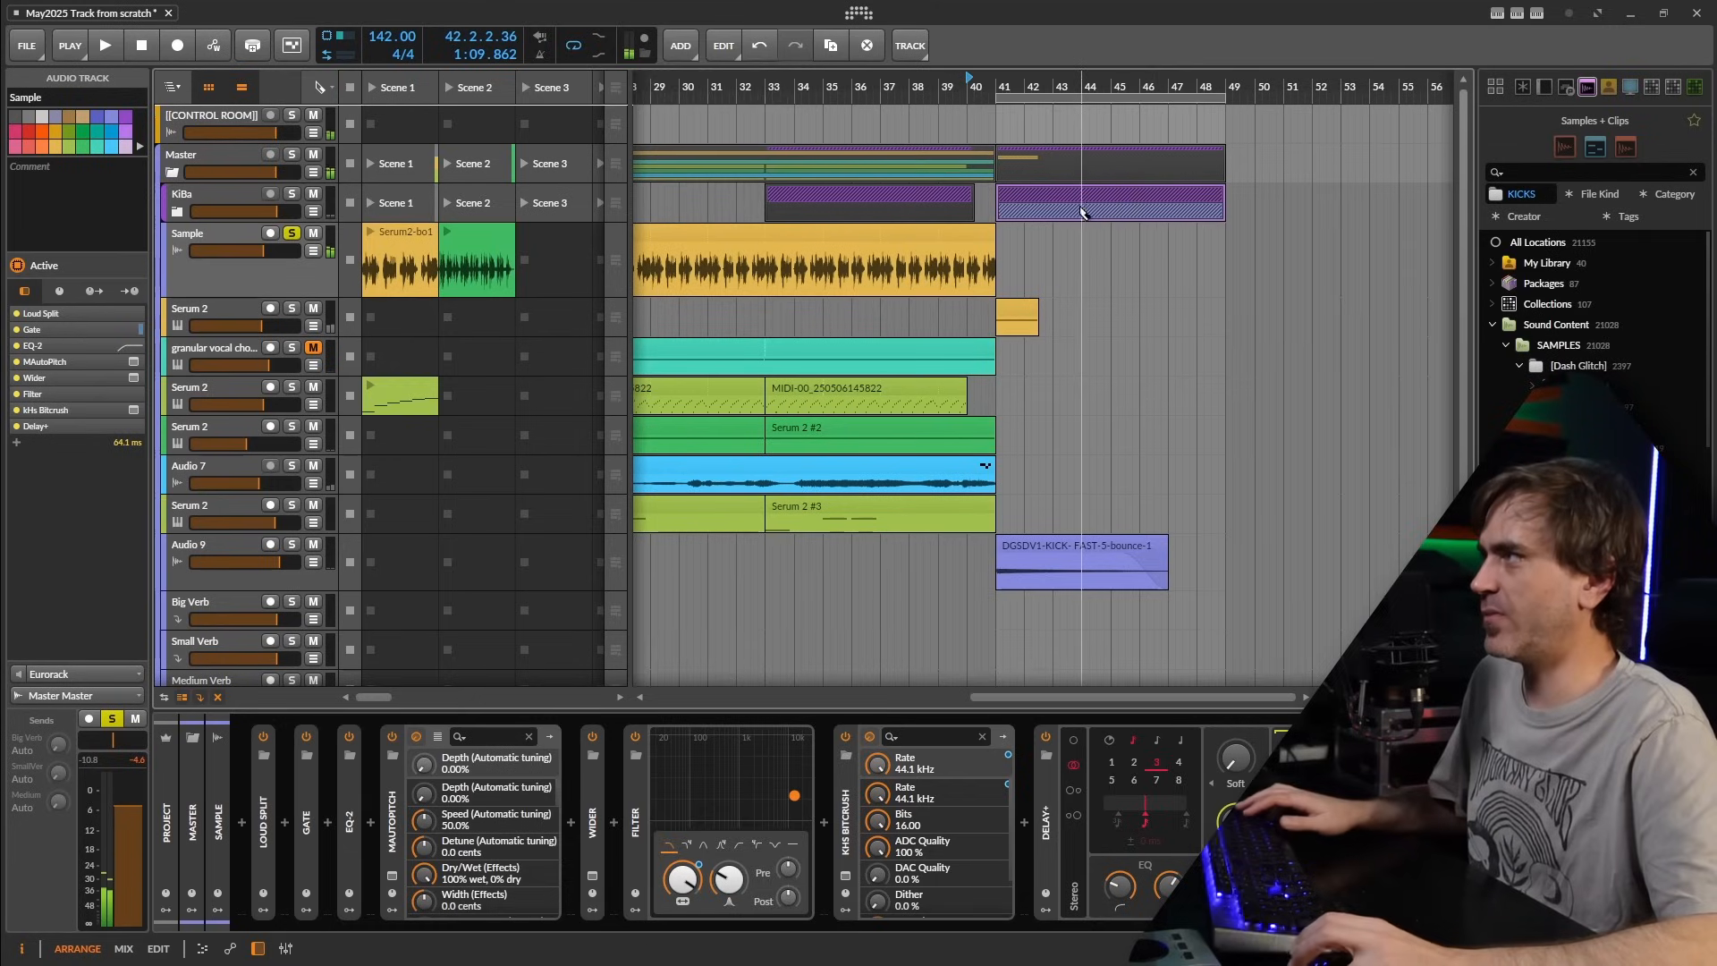
scroll(1081, 179, up, 3)
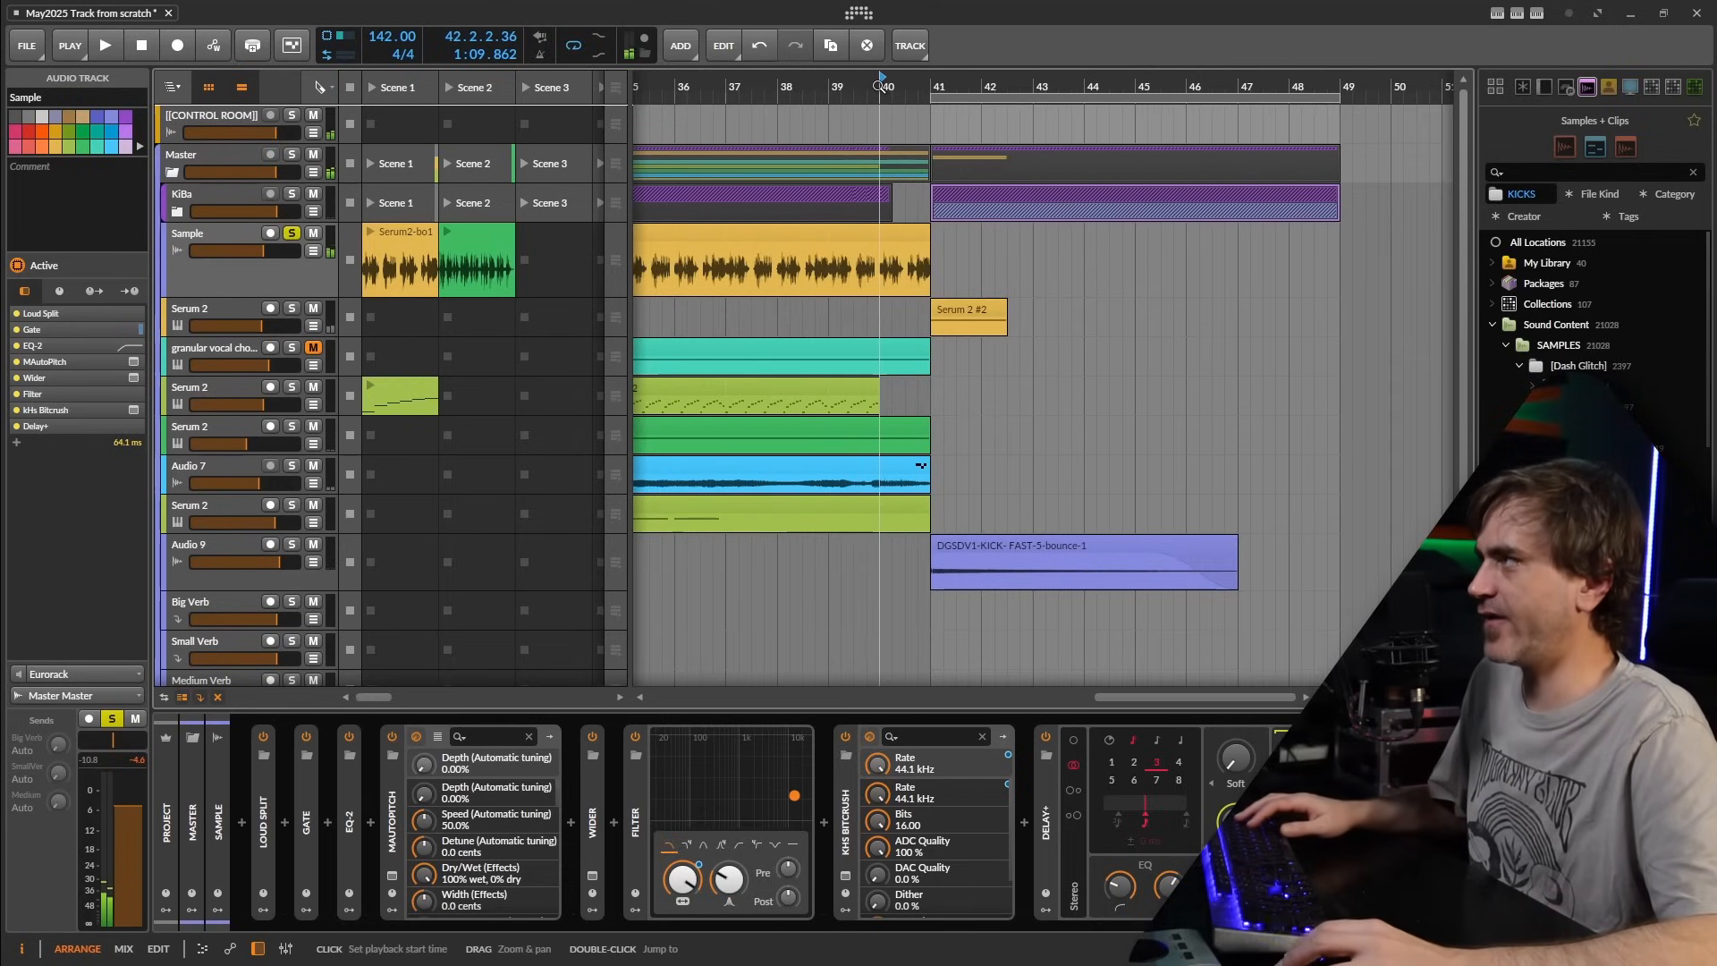
click(881, 278)
key(1)
- Duplicate the Sample track, clear the duplicate's arranger clips, and move the split bar 40 clip onto it
click(223, 272)
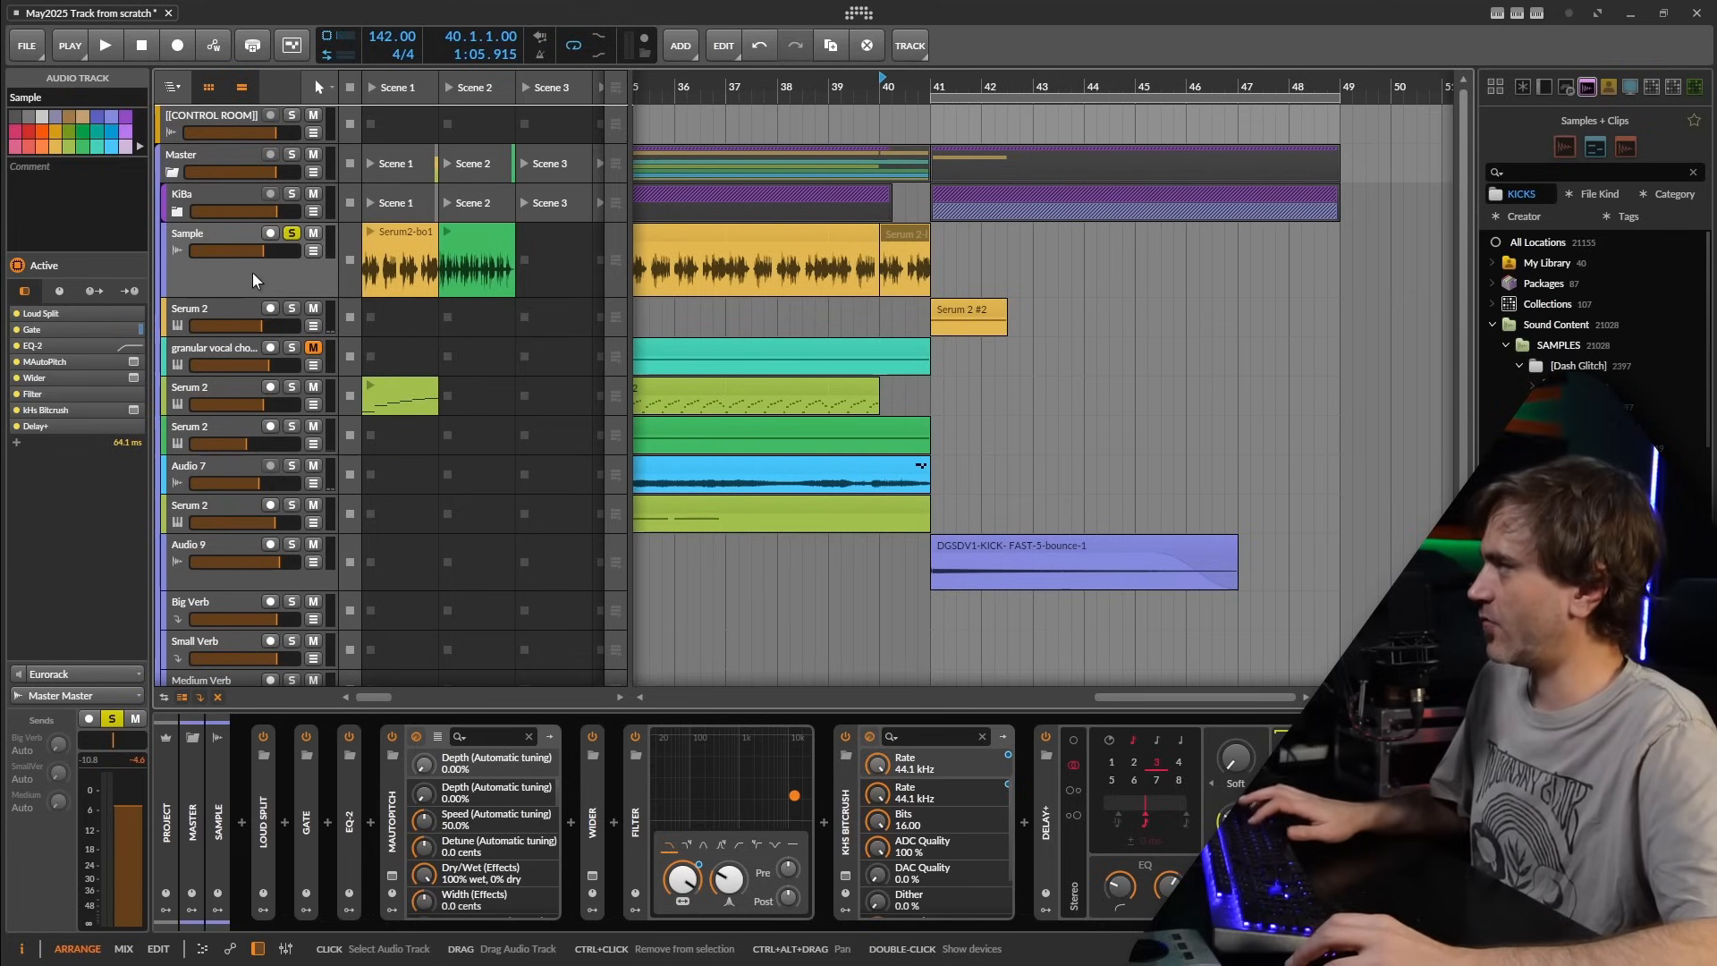
key(ctrl+d)
click(900, 335)
key(Delete)
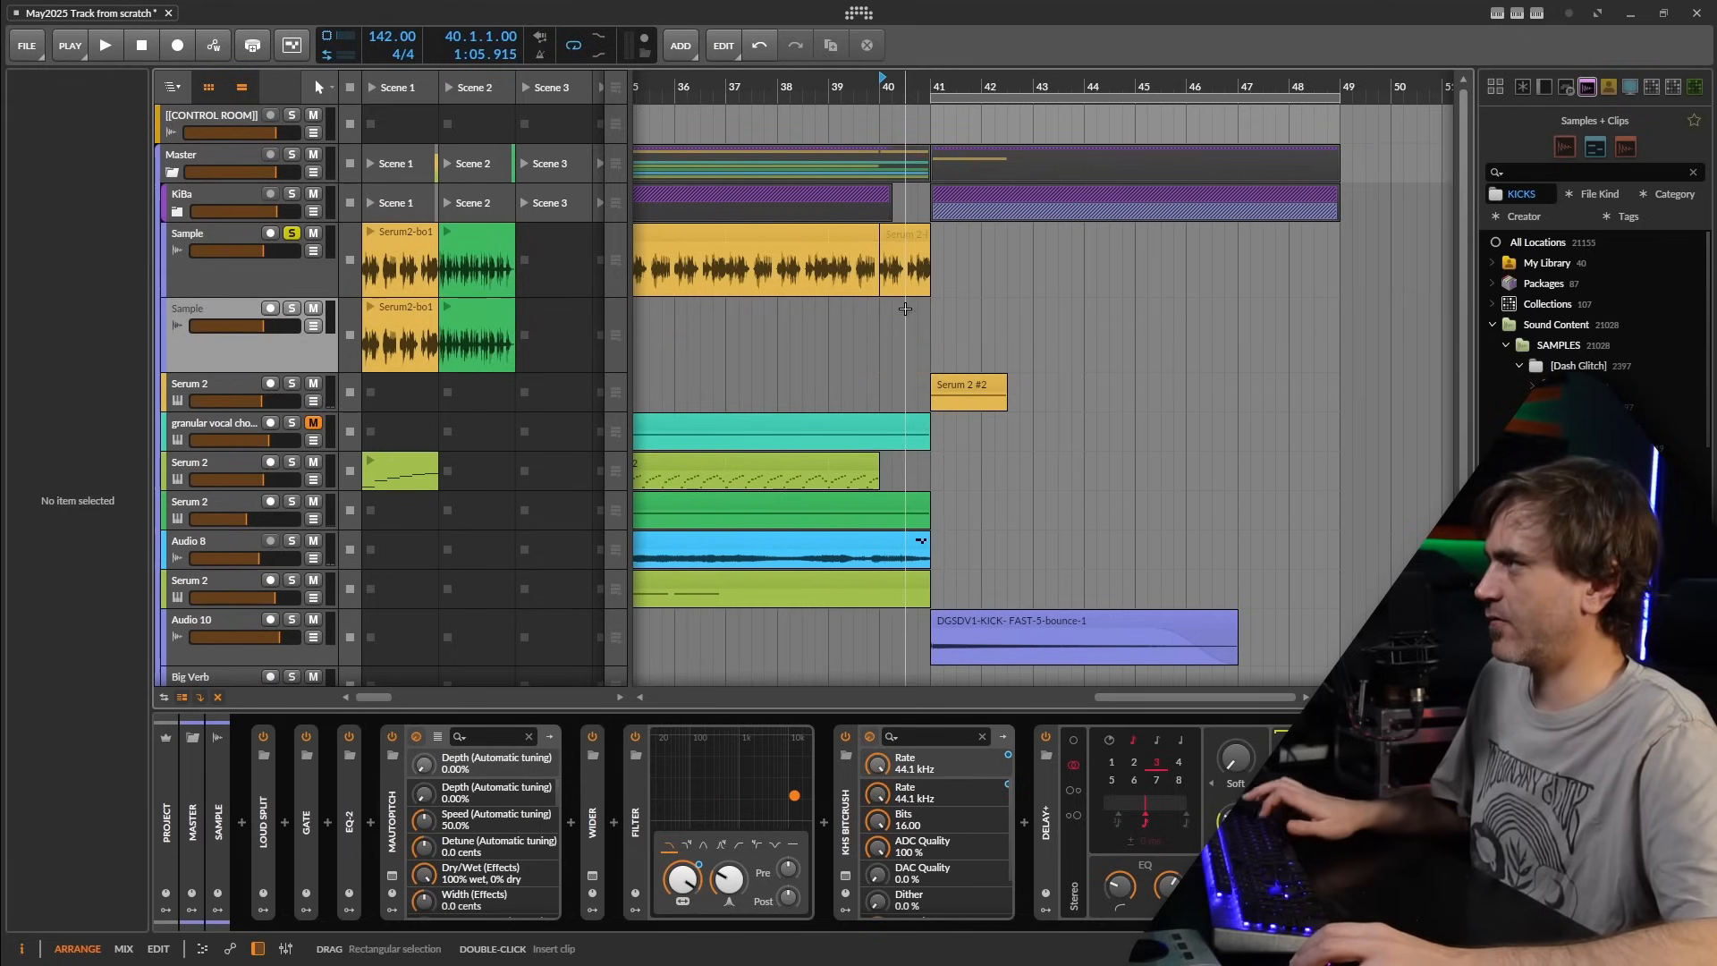
drag(906, 247, 907, 323)
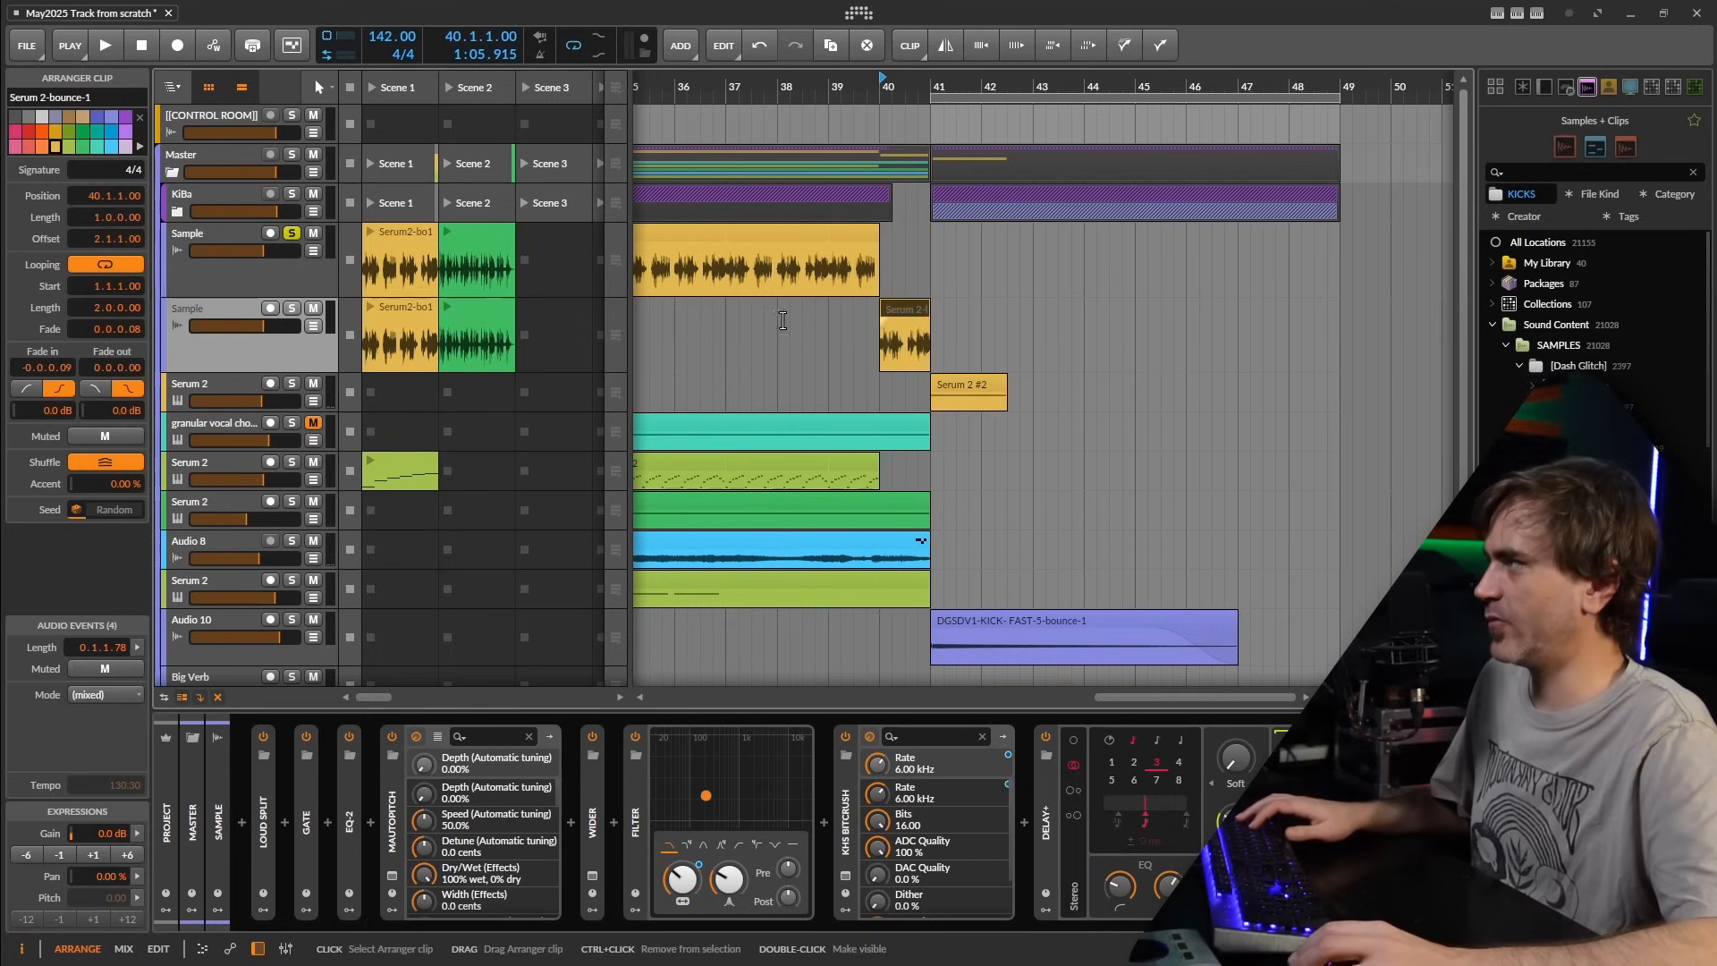
- Solo the duplicated Sample track for playback and set the loop region to start at bar 40 with a length of 9 bars
click(265, 340)
click(292, 233)
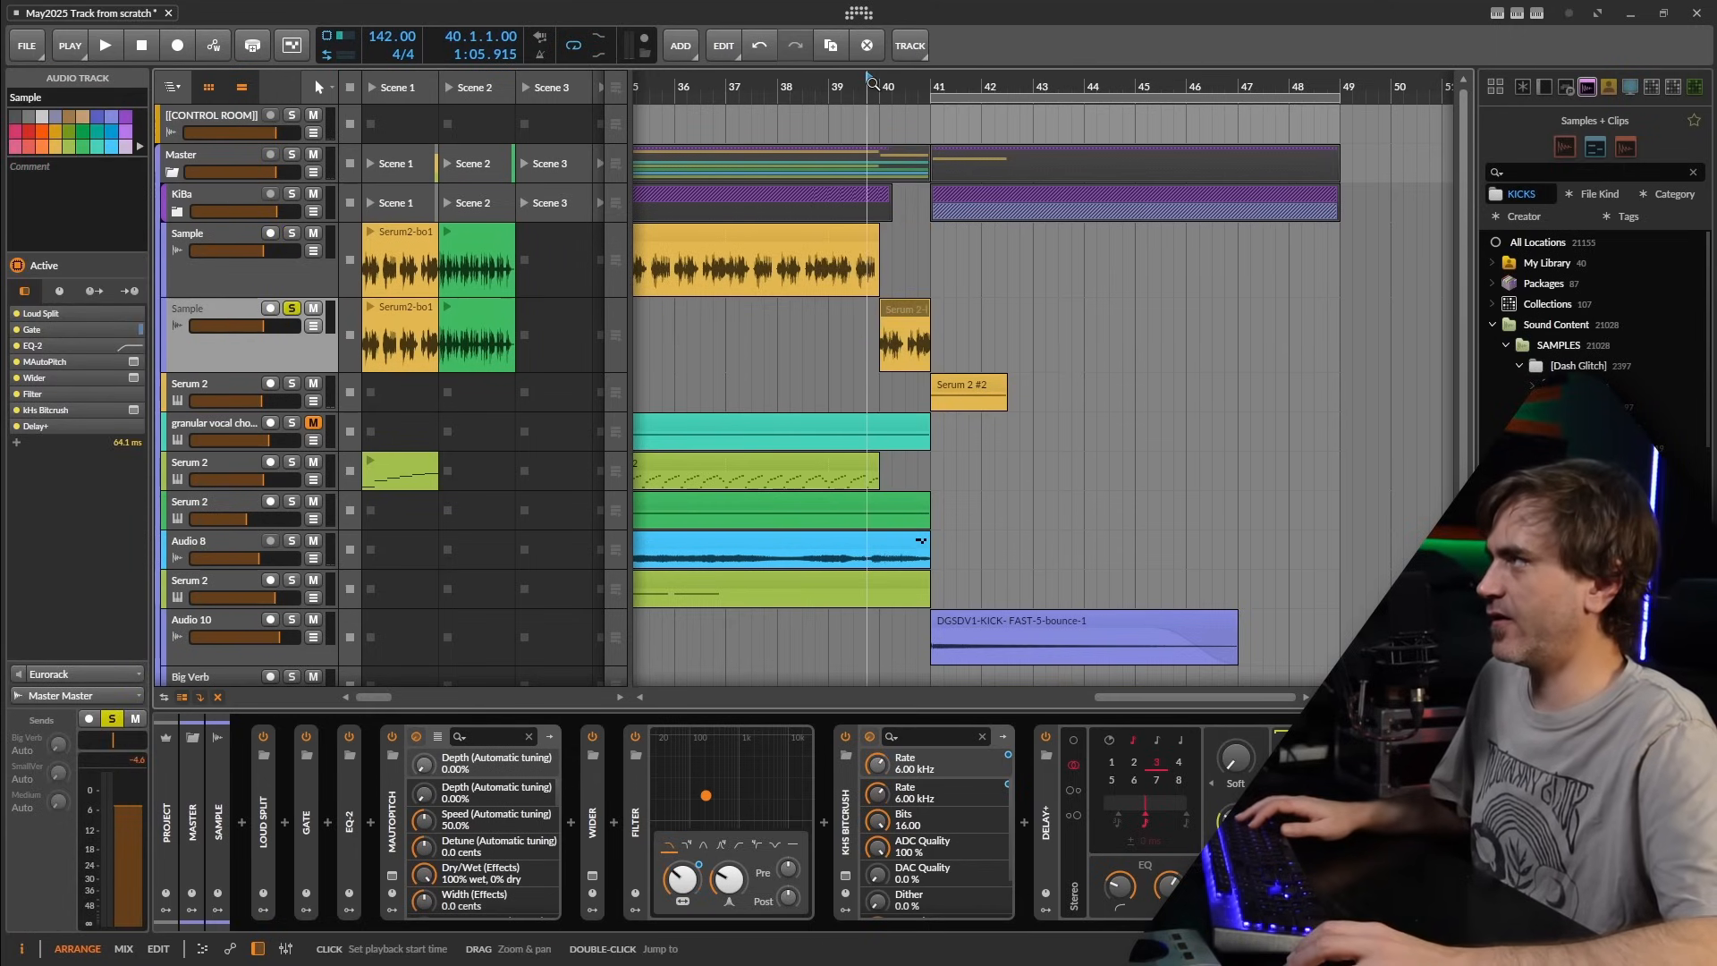
key(space)
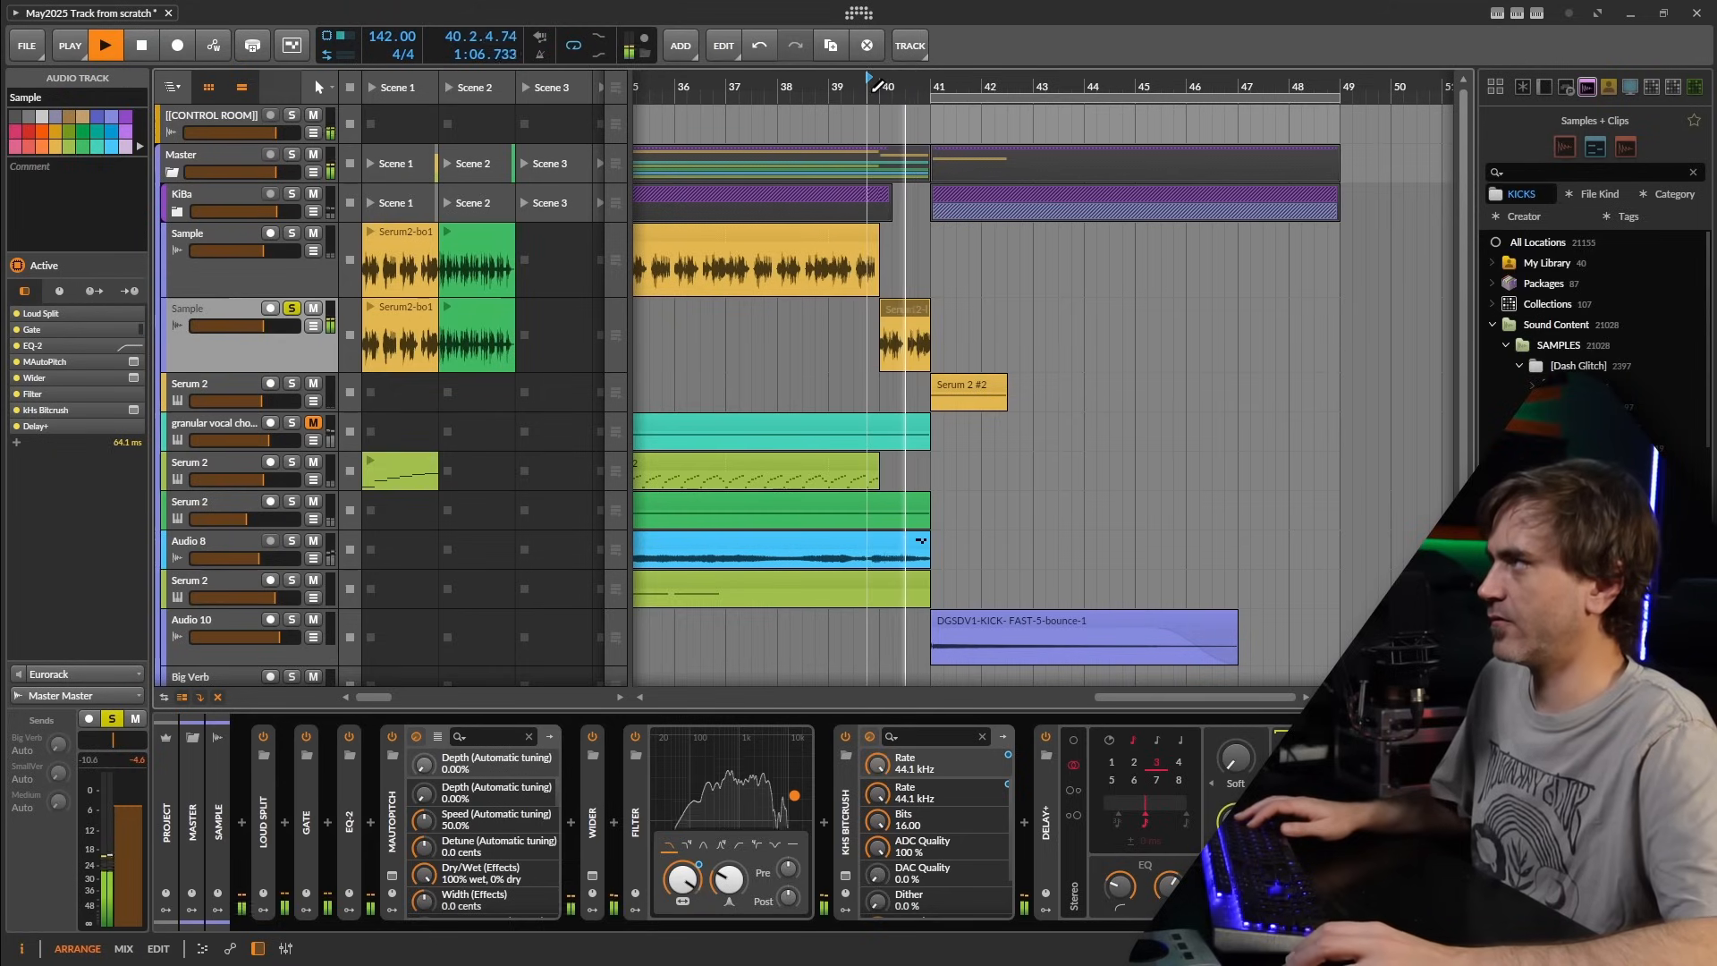
drag(922, 90, 887, 87)
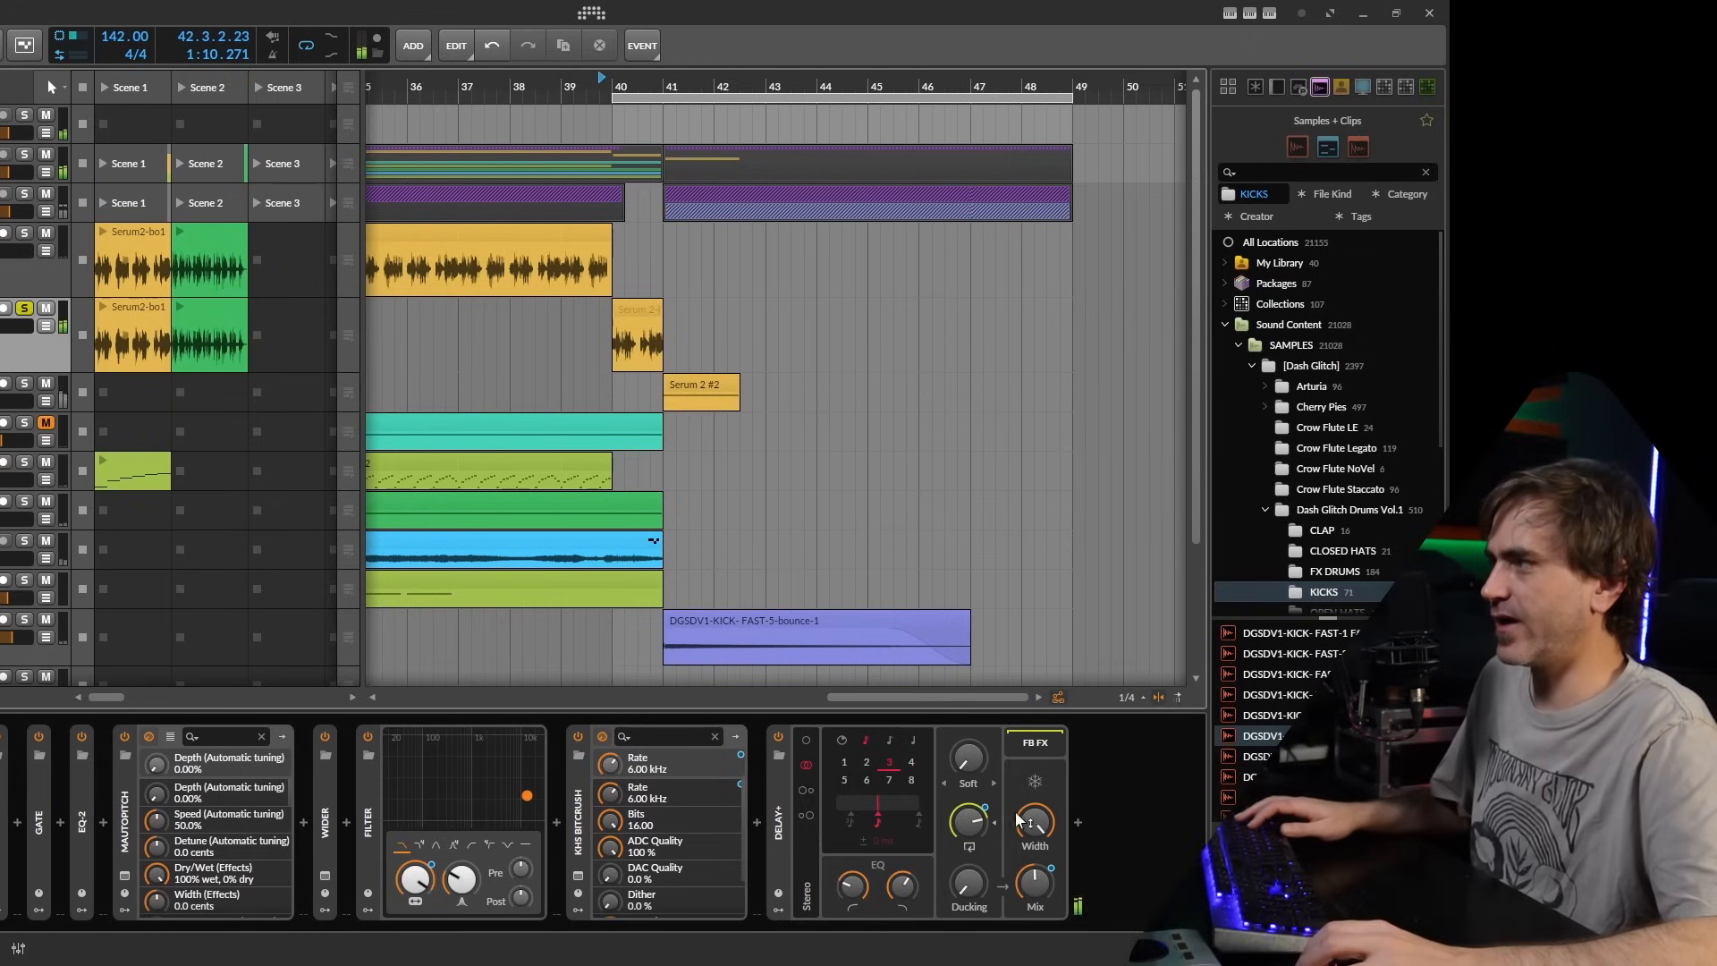
- Delete the automation lanes on the duplicate's Delay+, including Feedback, and set its delay time to 6 and feedback to 98.5 %
right_click(1238, 820)
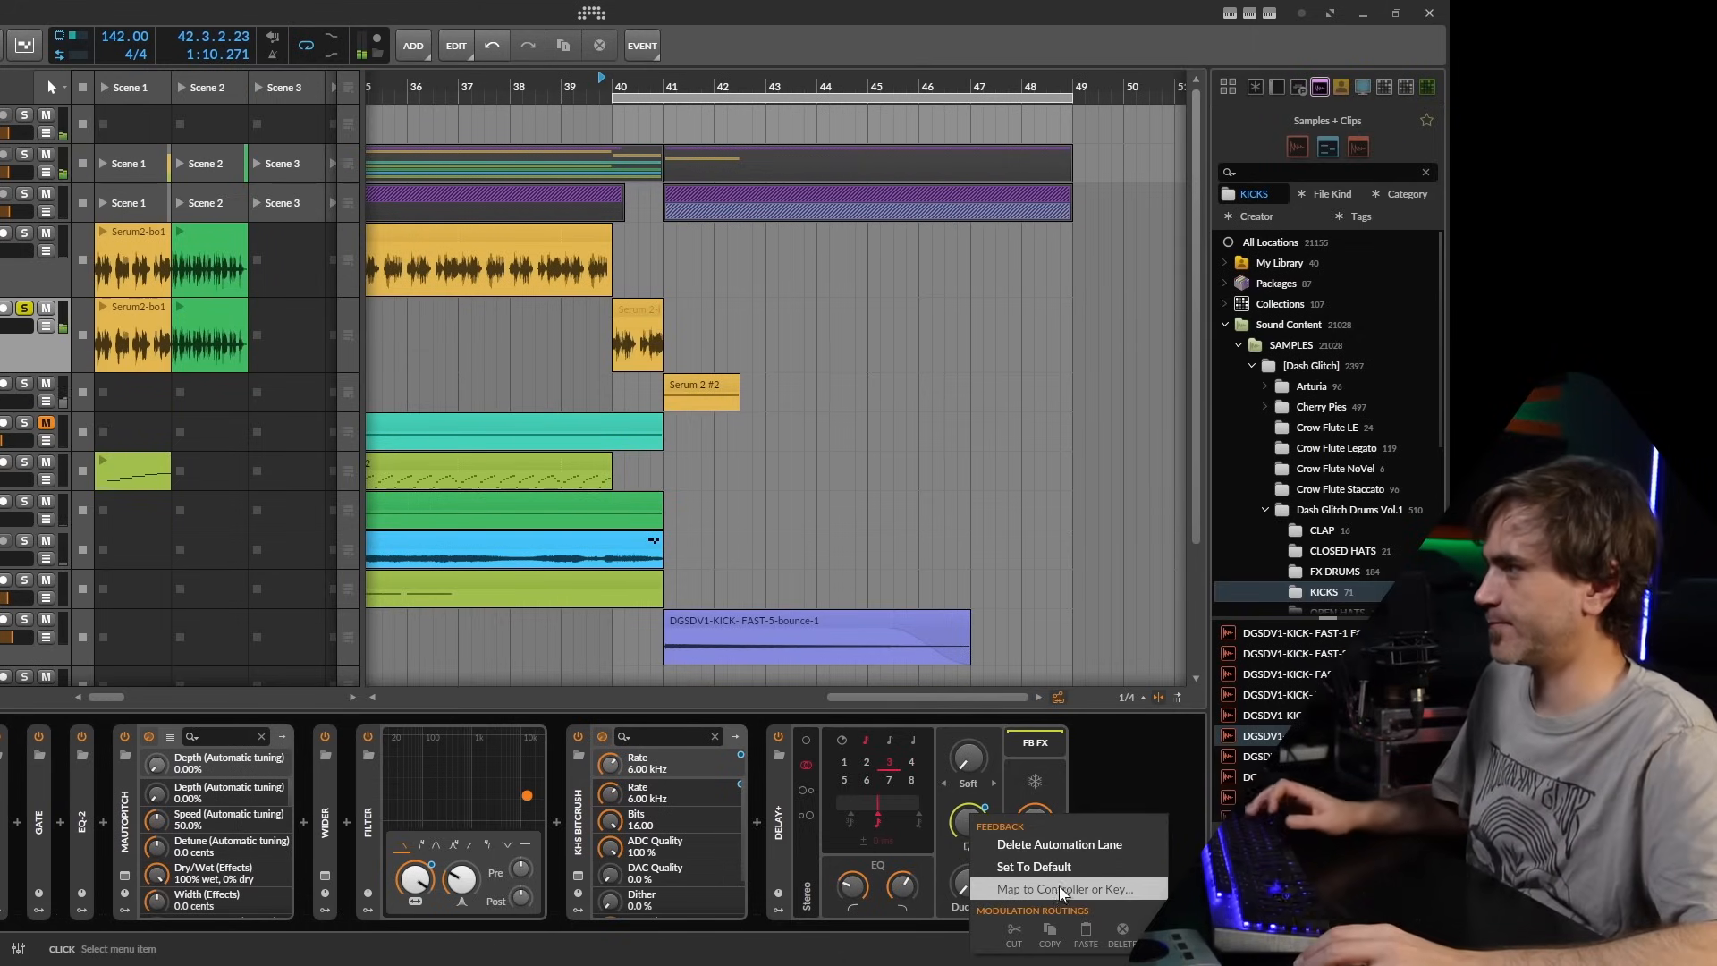
click(1058, 845)
right_click(1040, 822)
click(1071, 817)
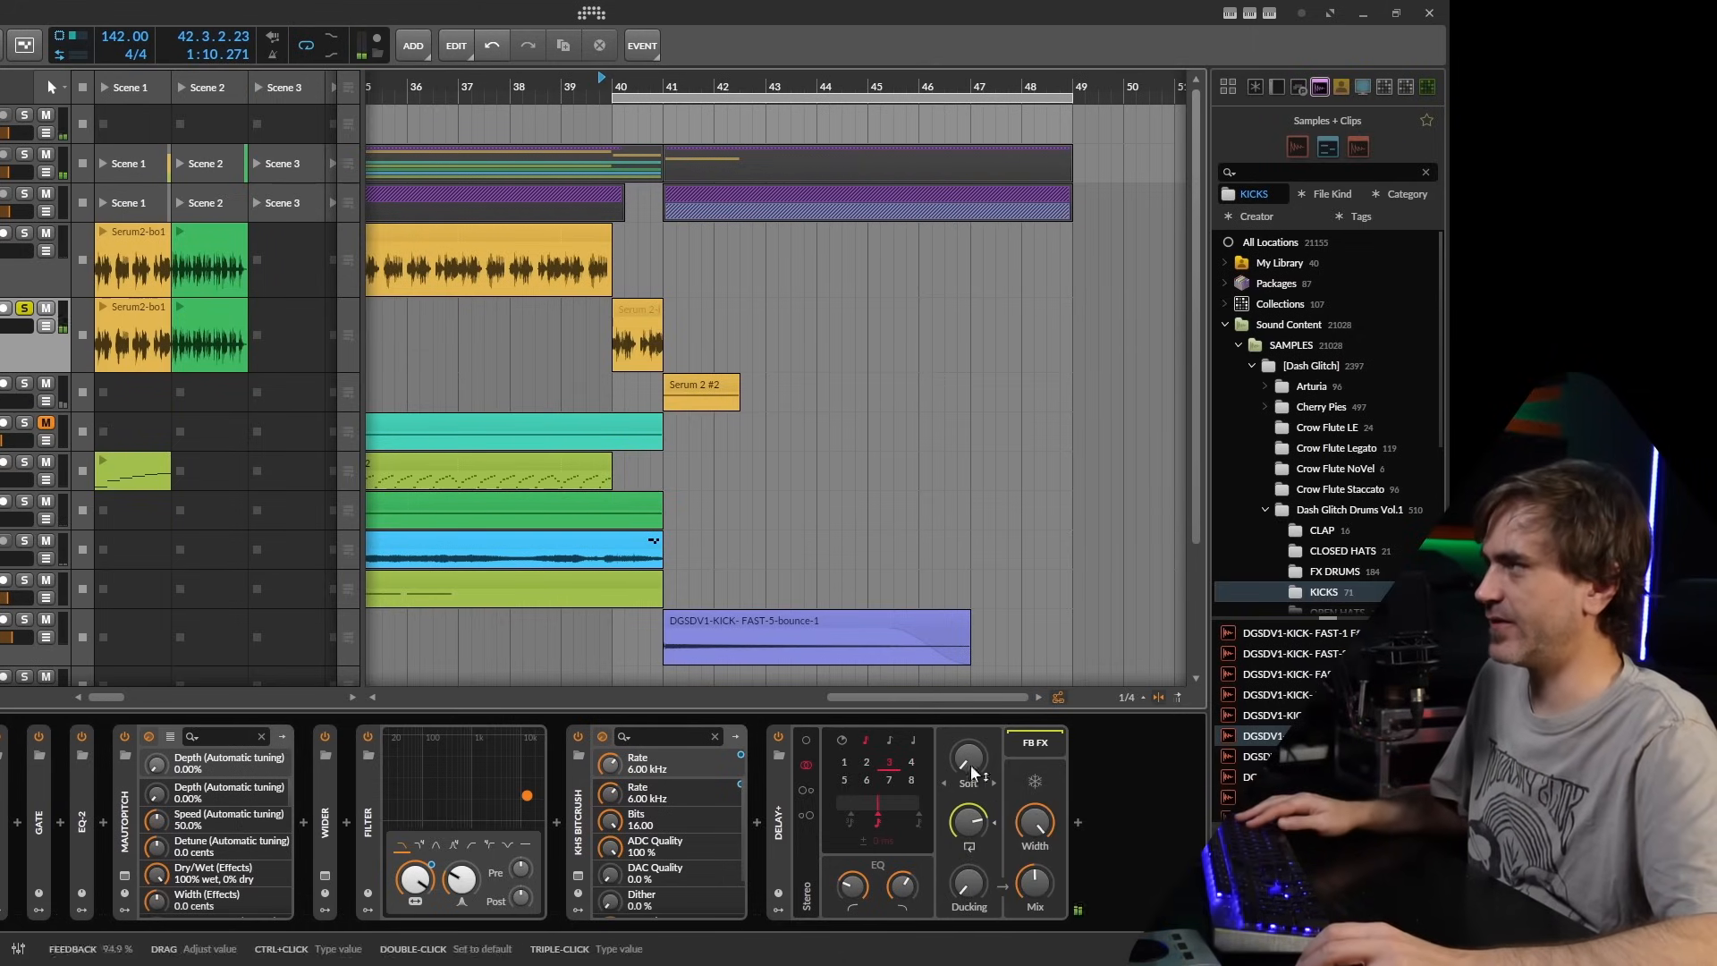
drag(787, 191, 831, 295)
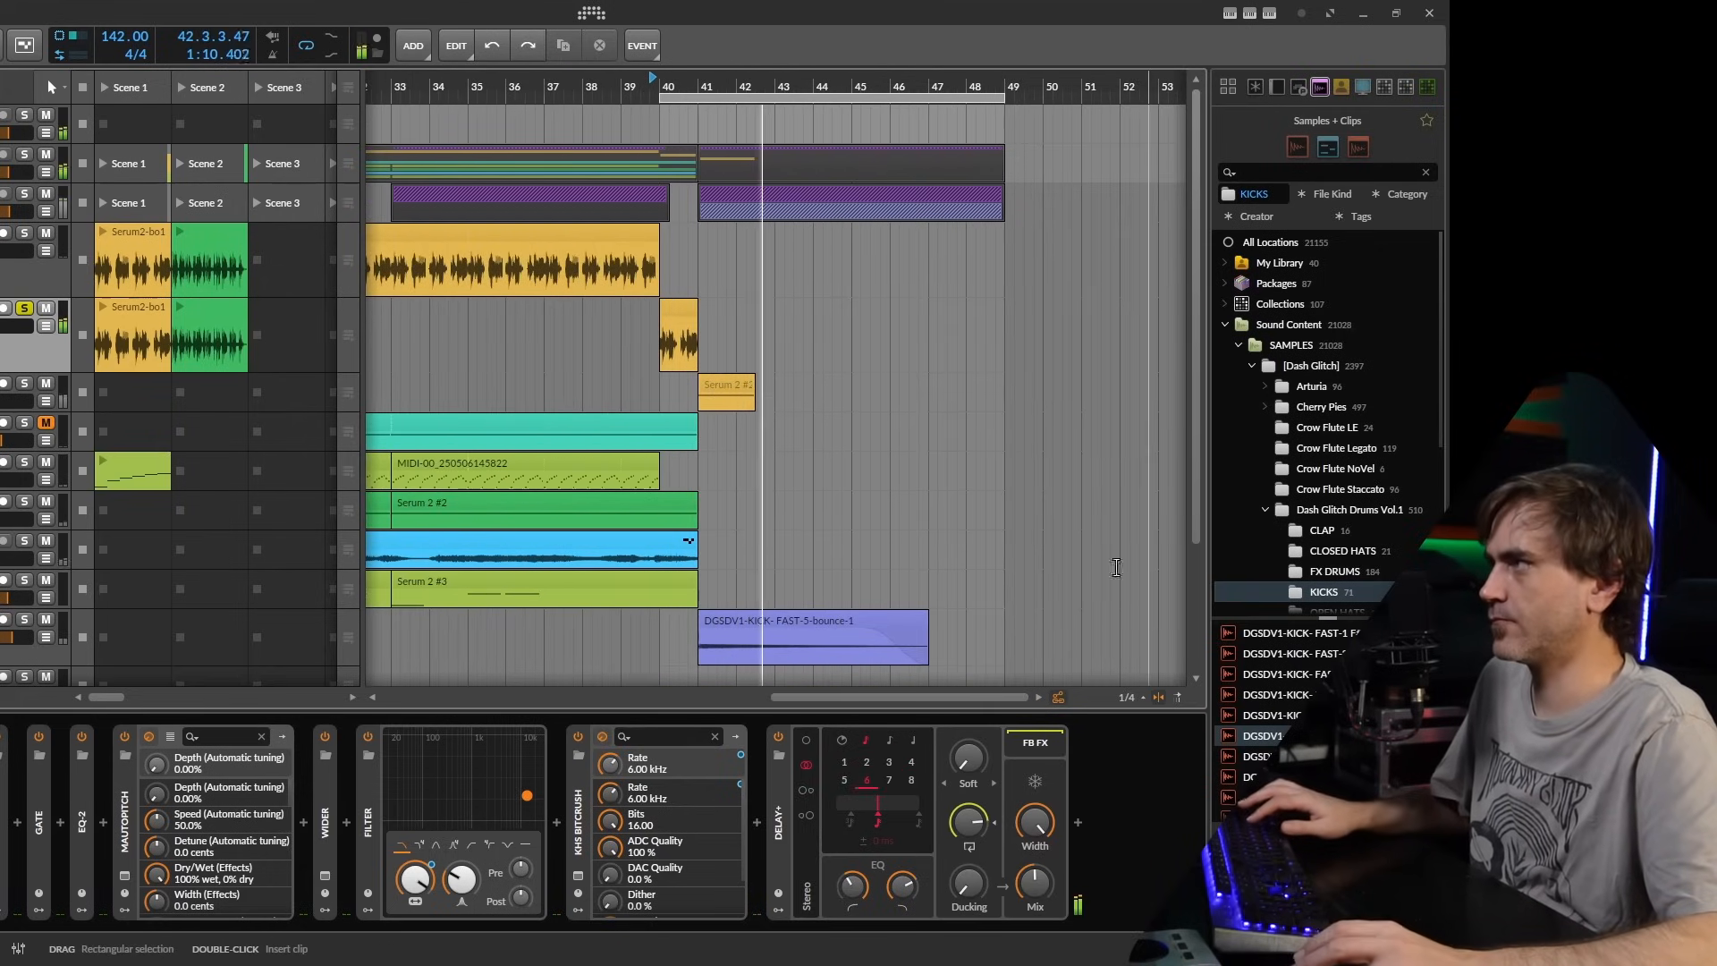
click(24, 308)
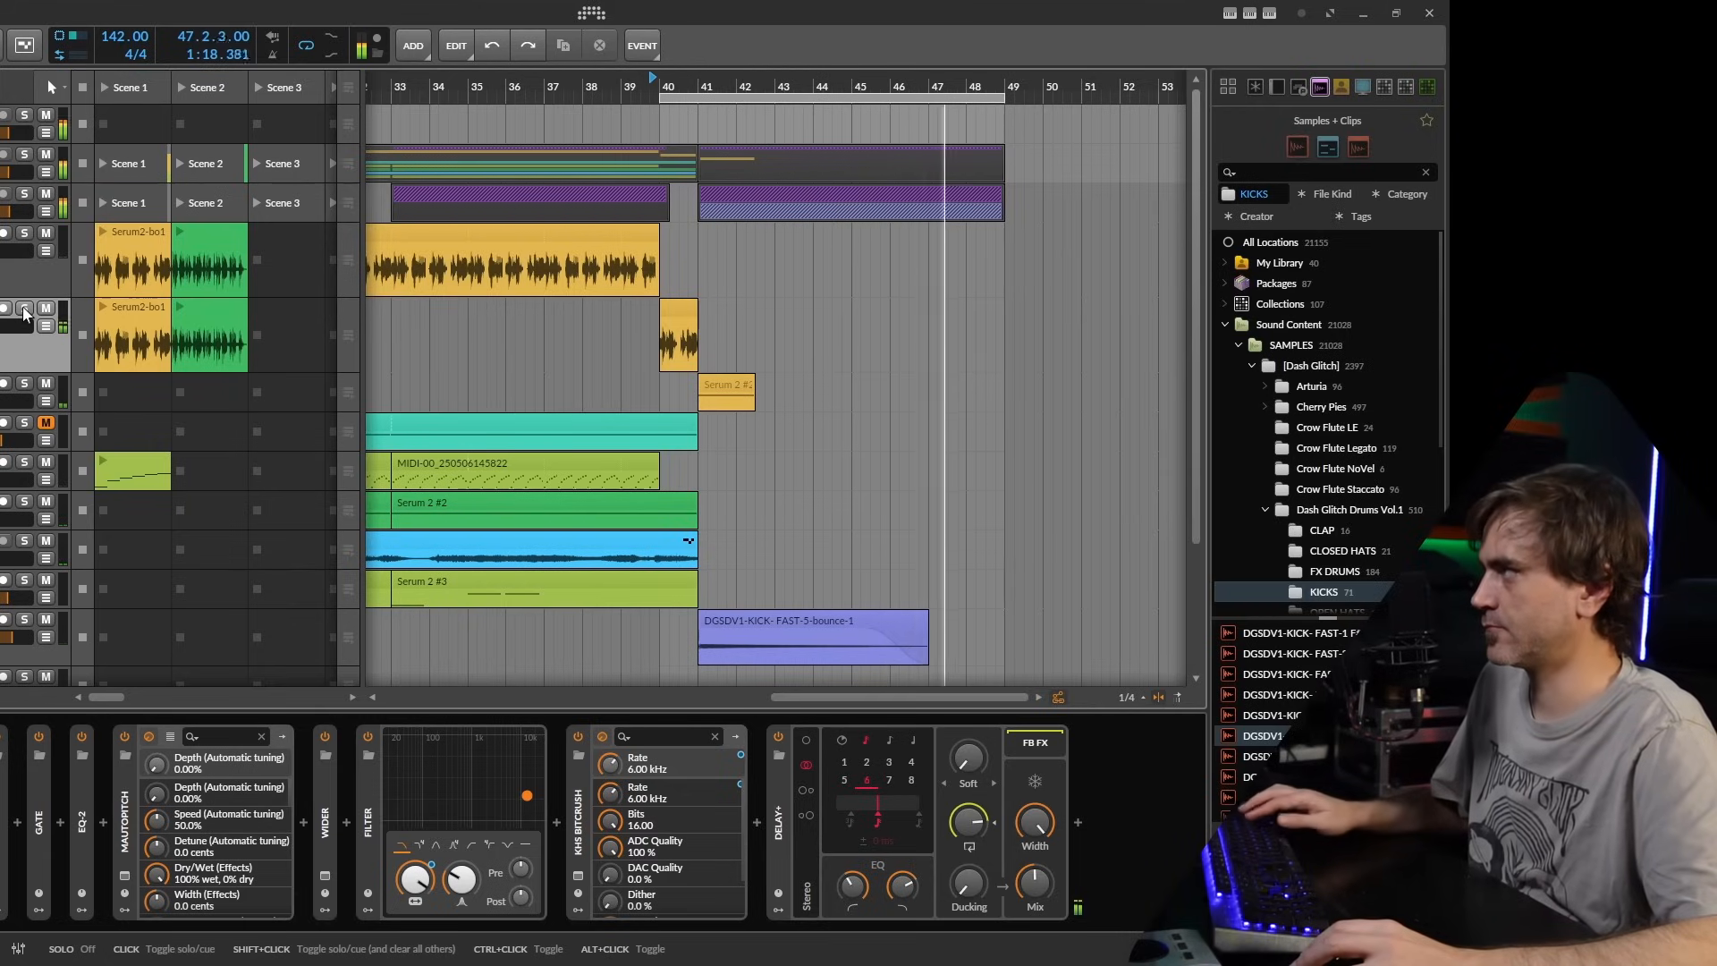
click(24, 309)
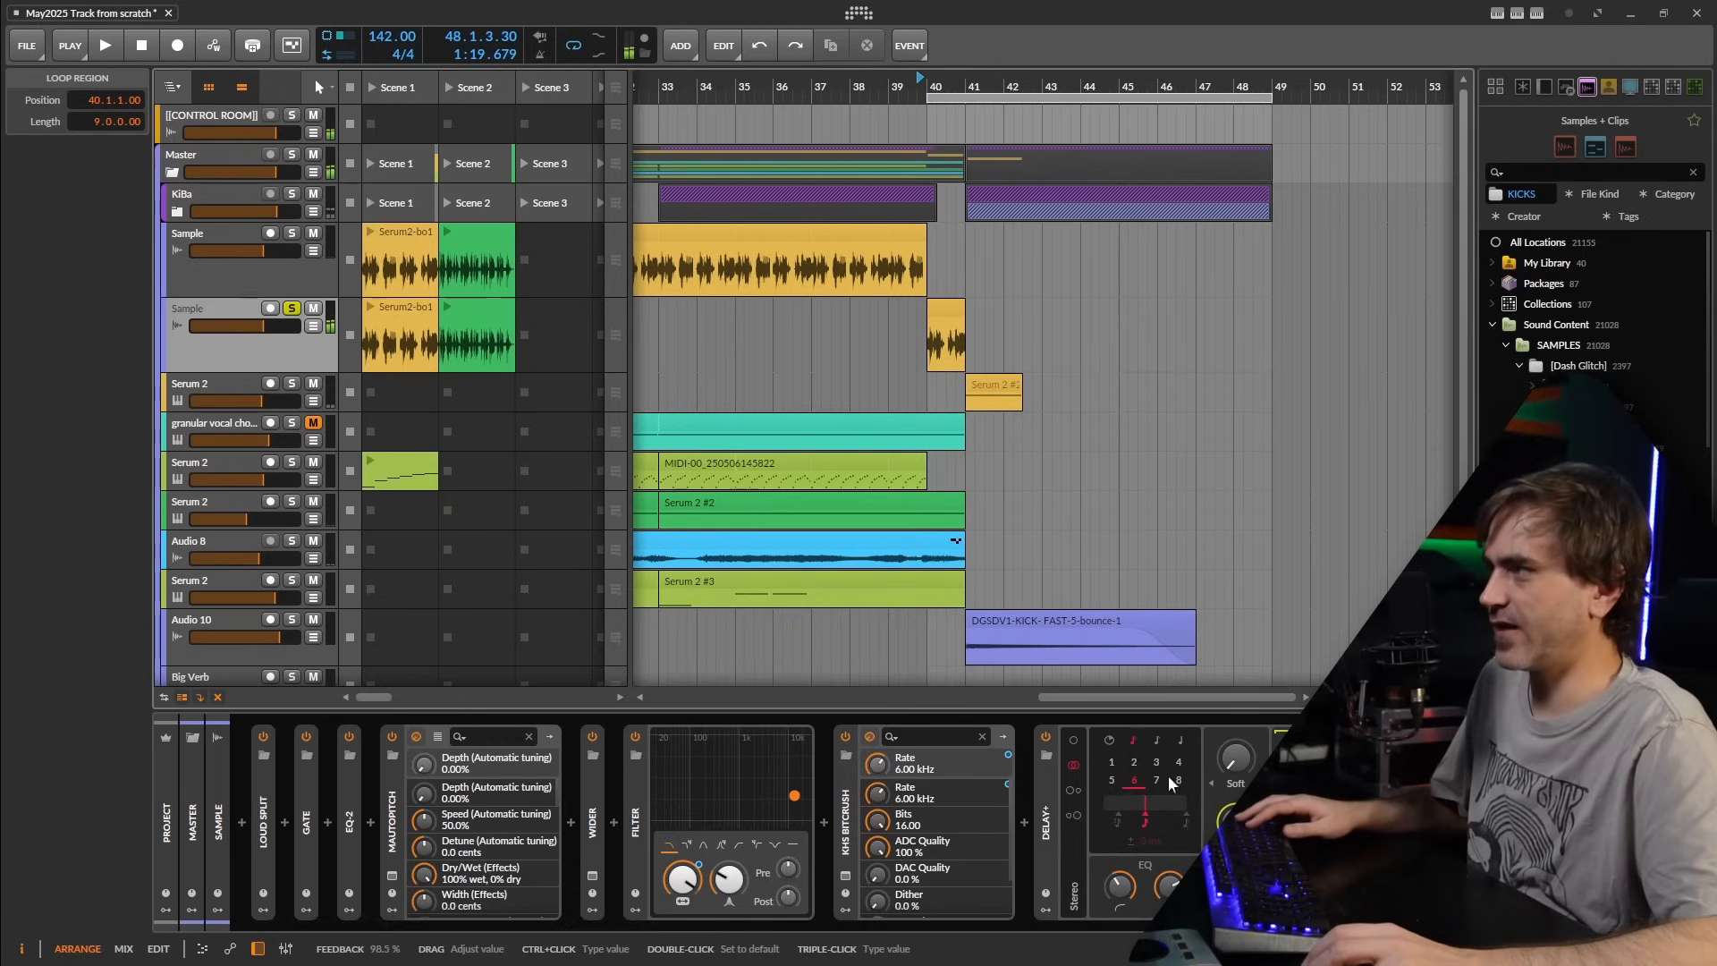
- Consolidate the duplicate's bar 40 clip with empty space after it and extend the clip to 25 bars
scroll(1149, 320, down, 5)
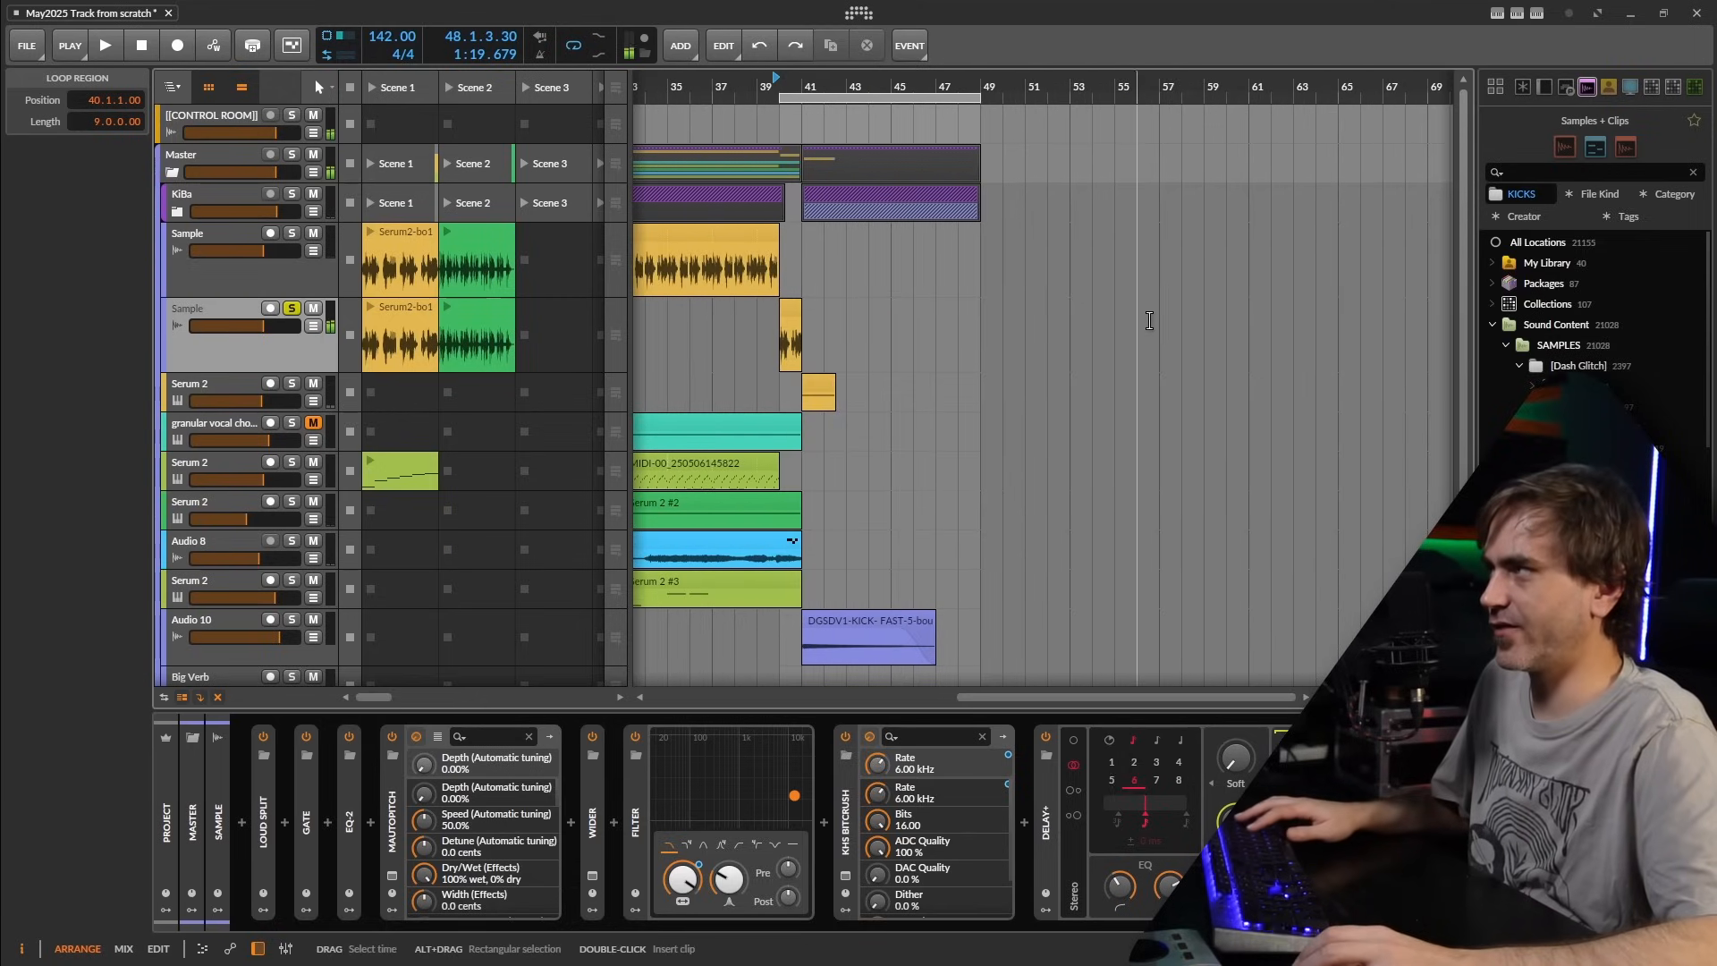
double_click(1236, 310)
drag(1278, 312, 759, 348)
key(ctrl+j)
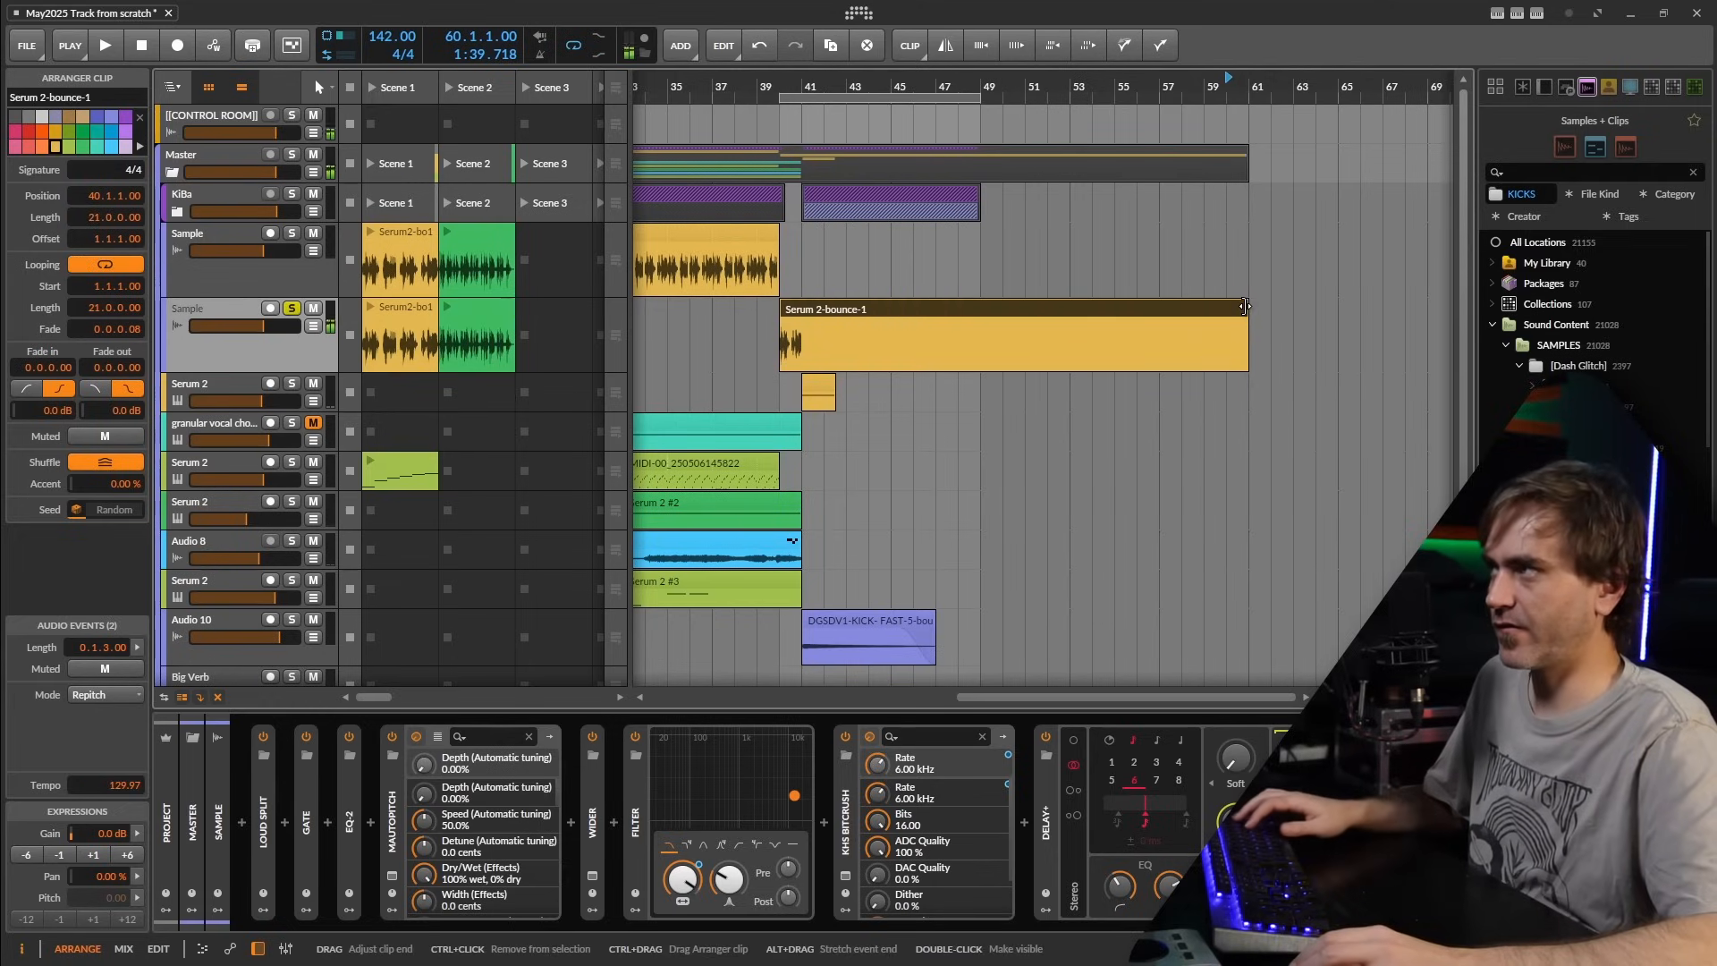
mouse_move(1247, 308)
mouse_down()
mouse_move(1335, 313)
mouse_move(1269, 307)
mouse_up()
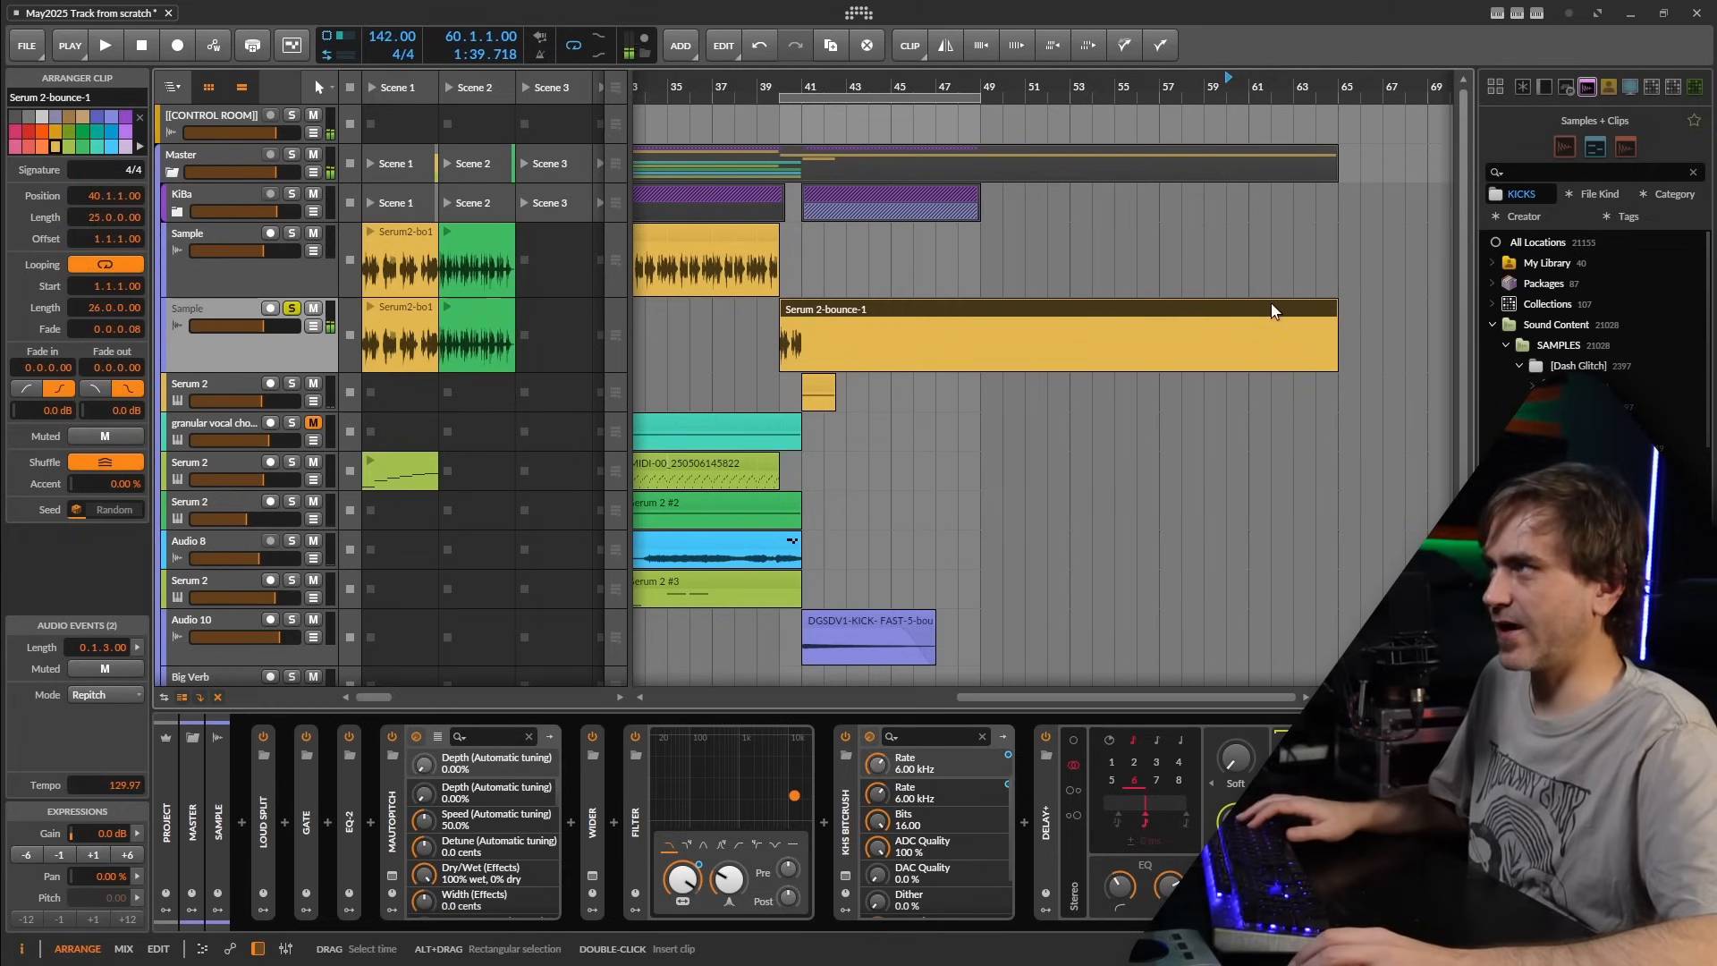
- Bounce the extended Serum 2-bounce-1 clip to a new audio track
right_click(1269, 307)
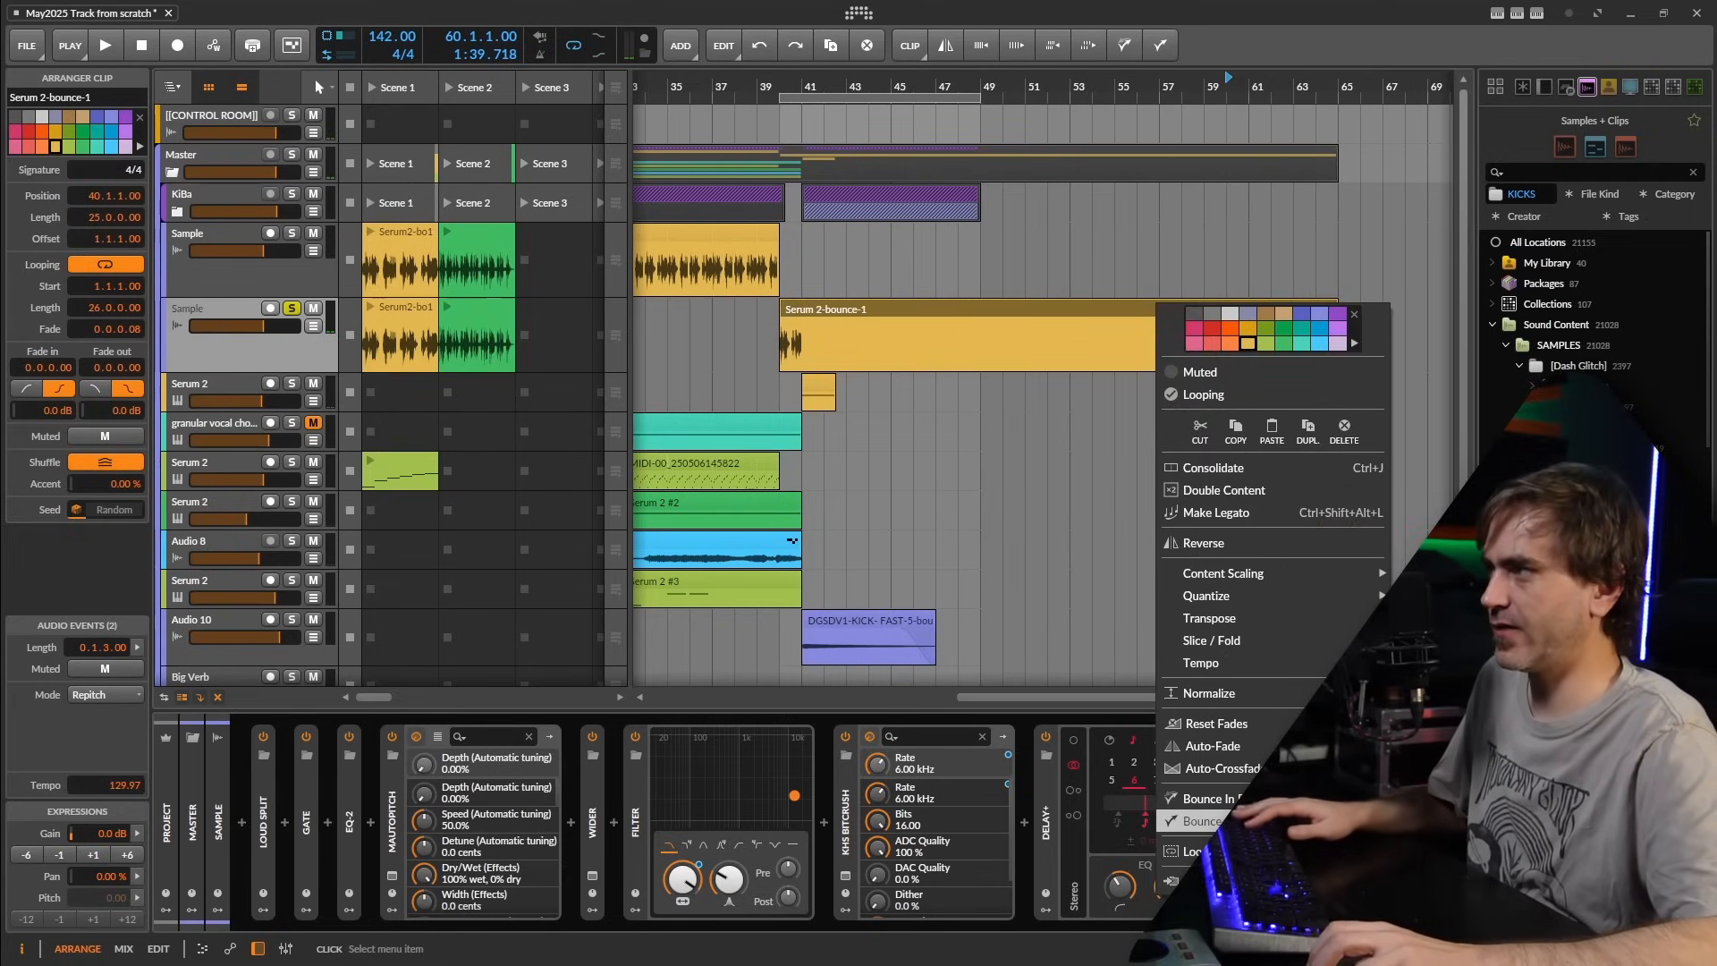
click(1202, 819)
click(894, 673)
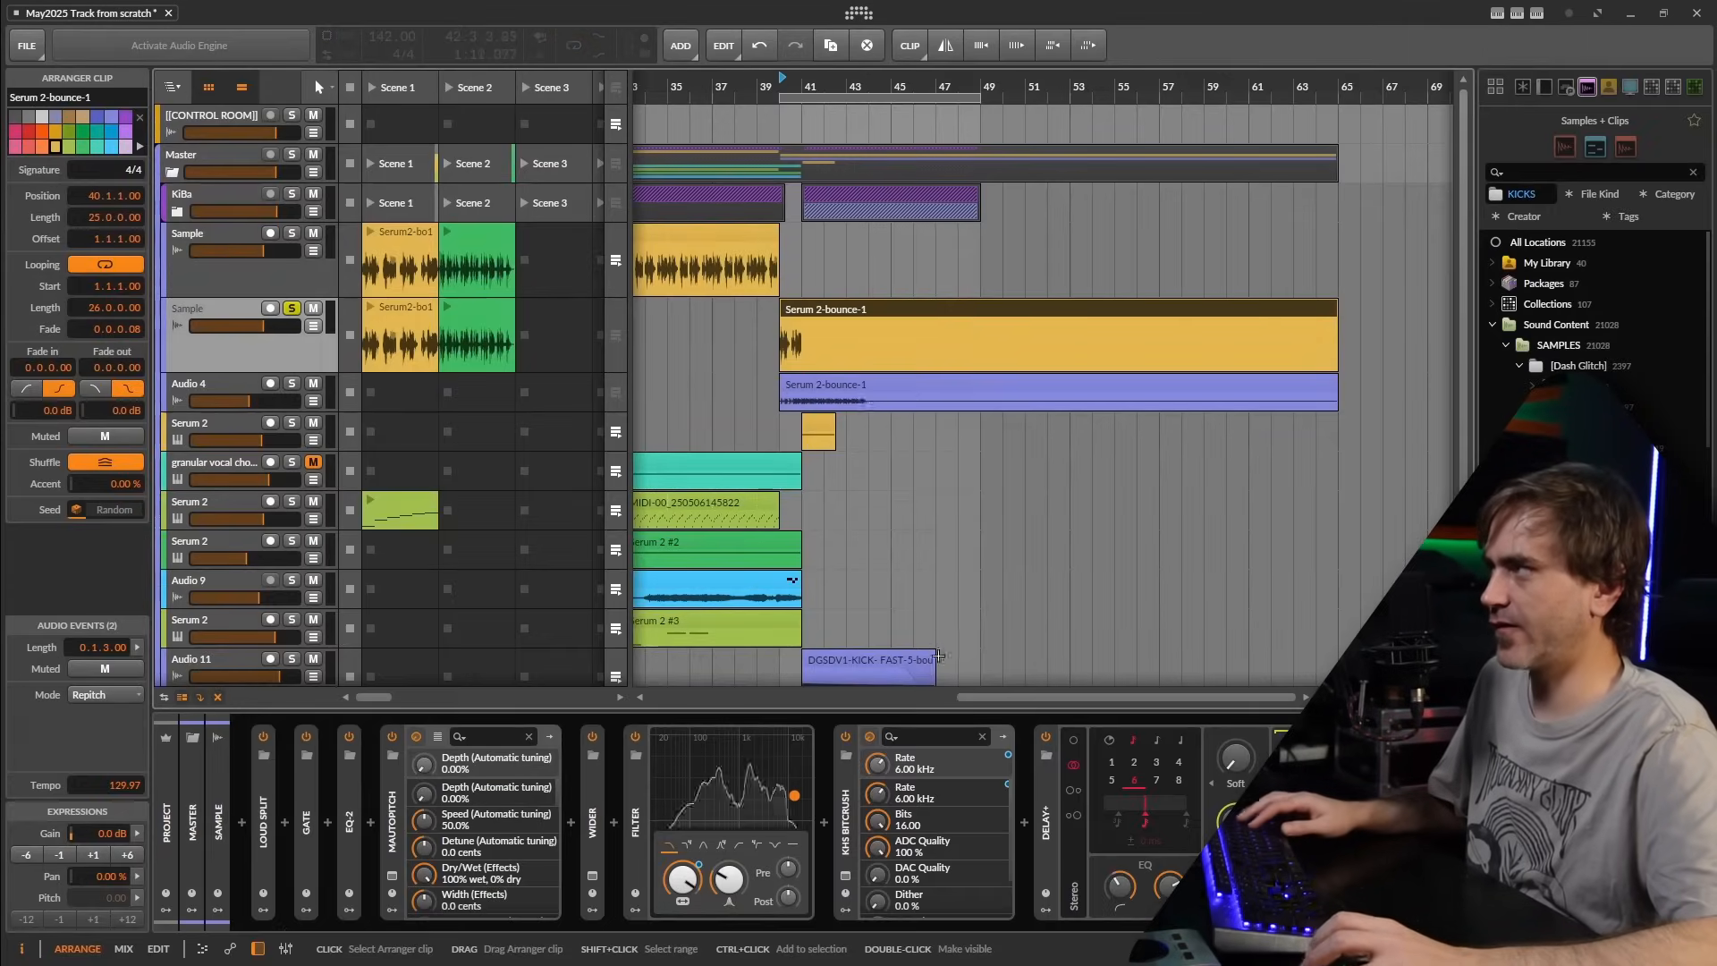
- Deactivate the duplicated Sample track, raise the bounced Audio 4 track's volume to +1.3 dB, and play the result from bar 40
click(276, 347)
click(238, 381)
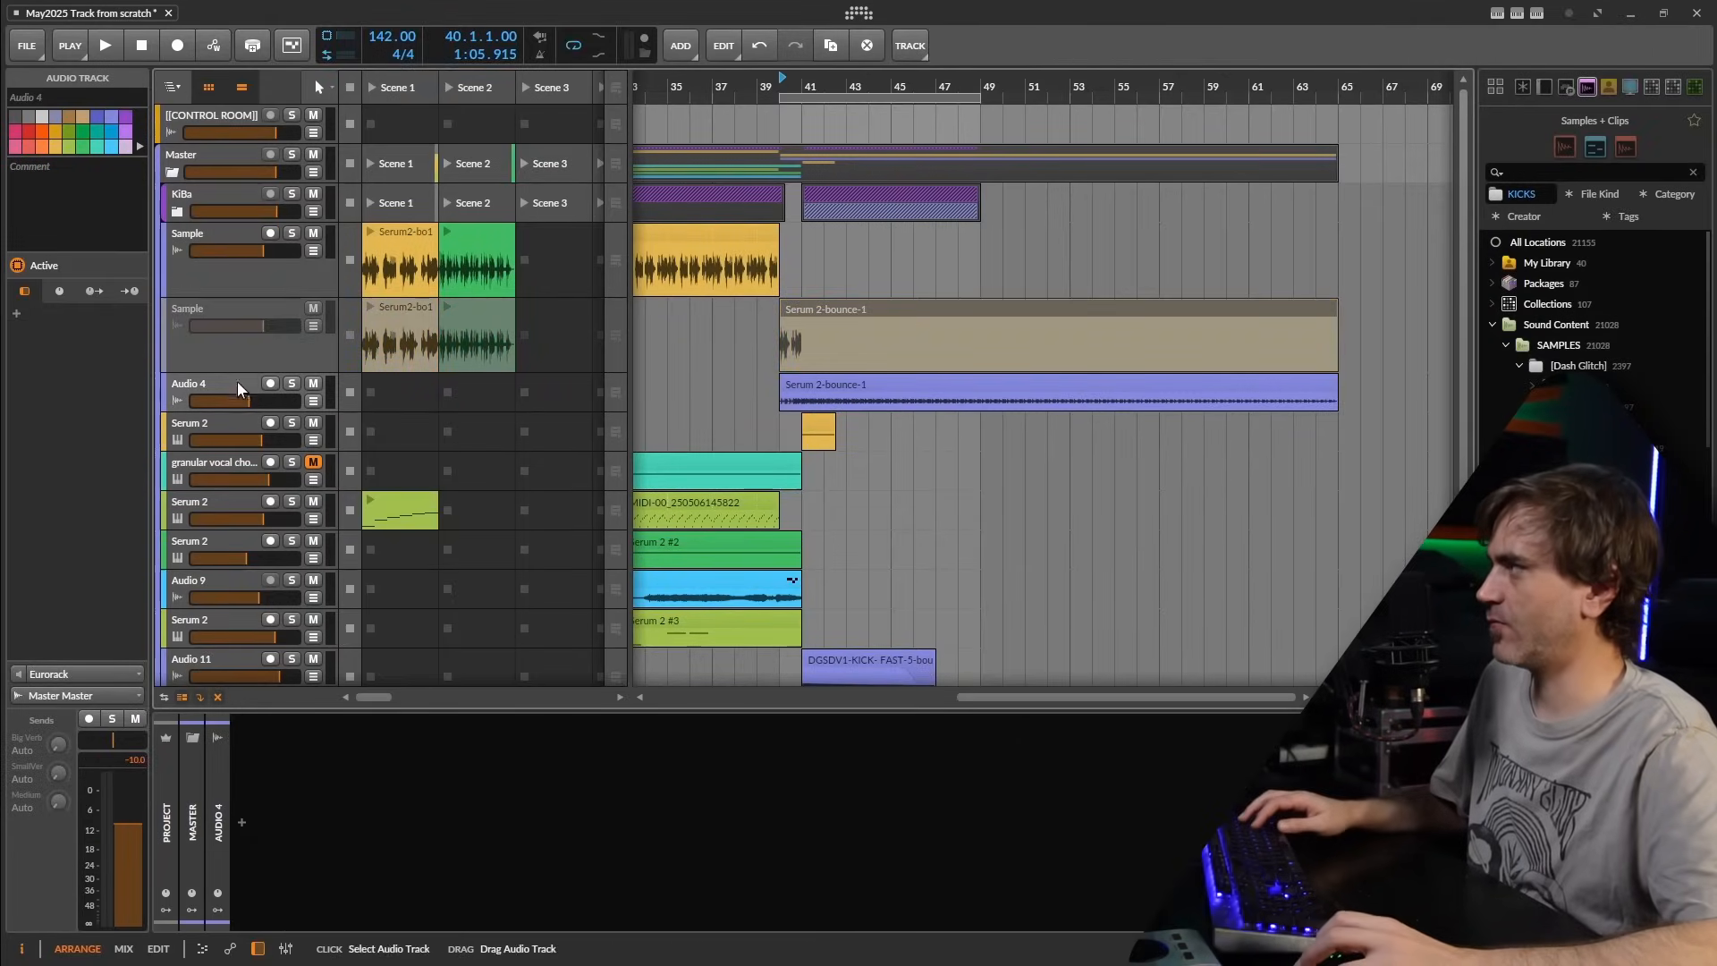
drag(240, 410, 280, 401)
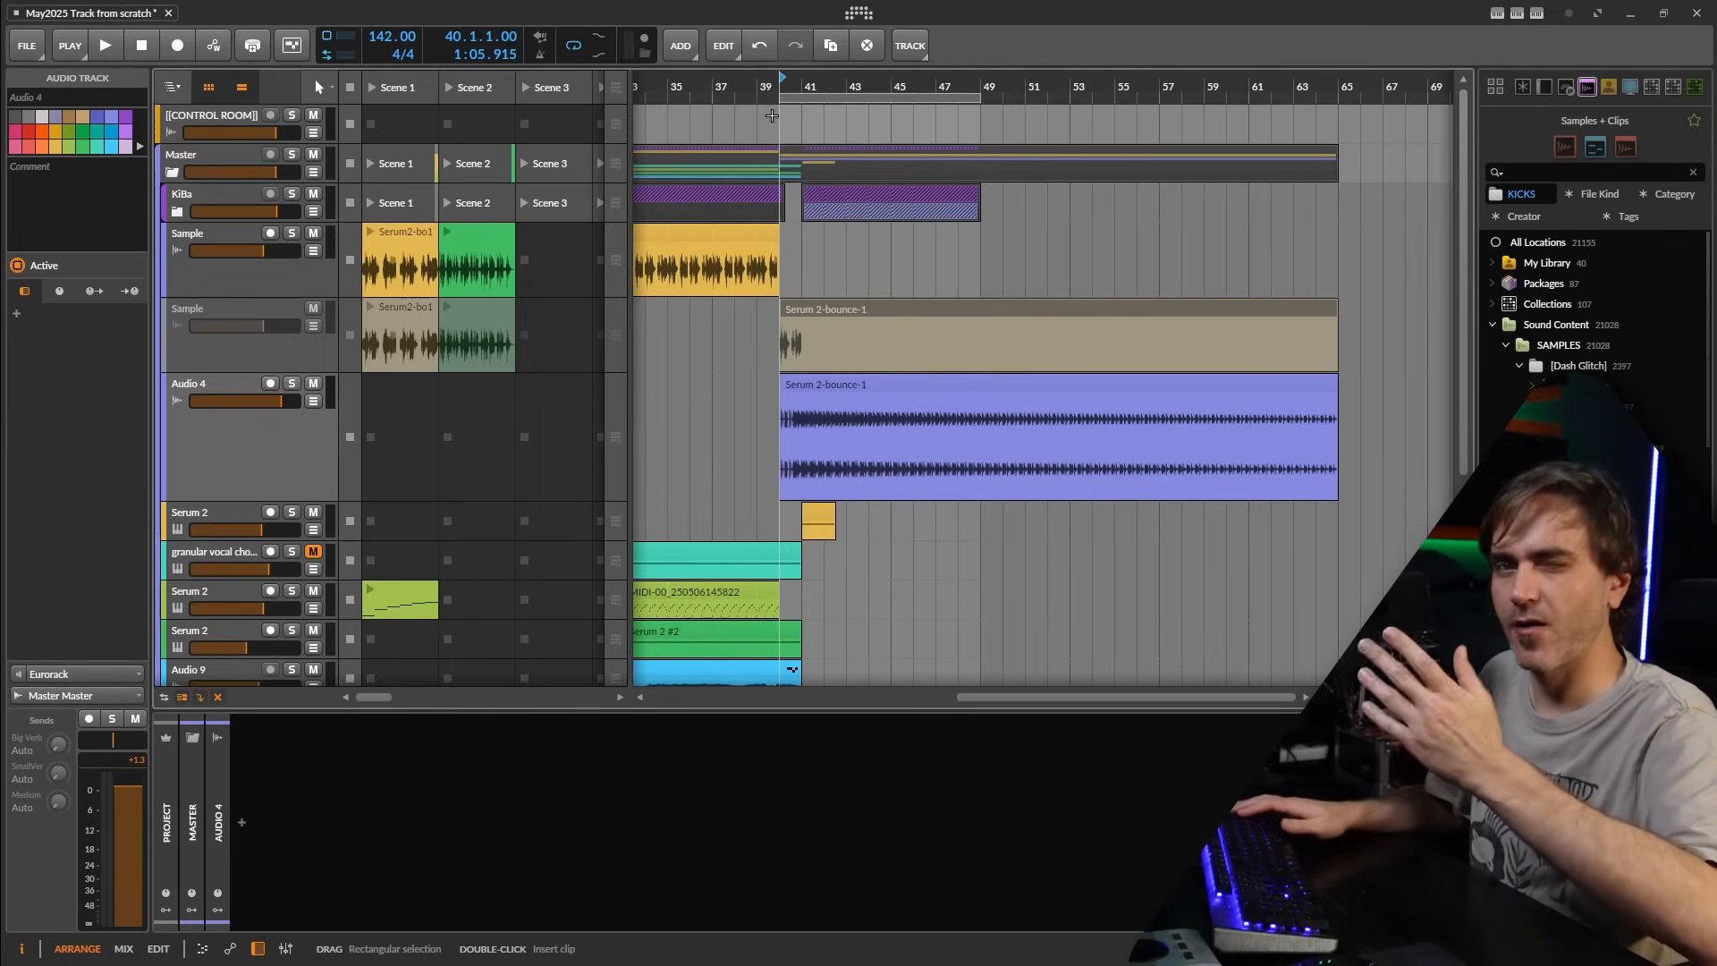
click(1207, 386)
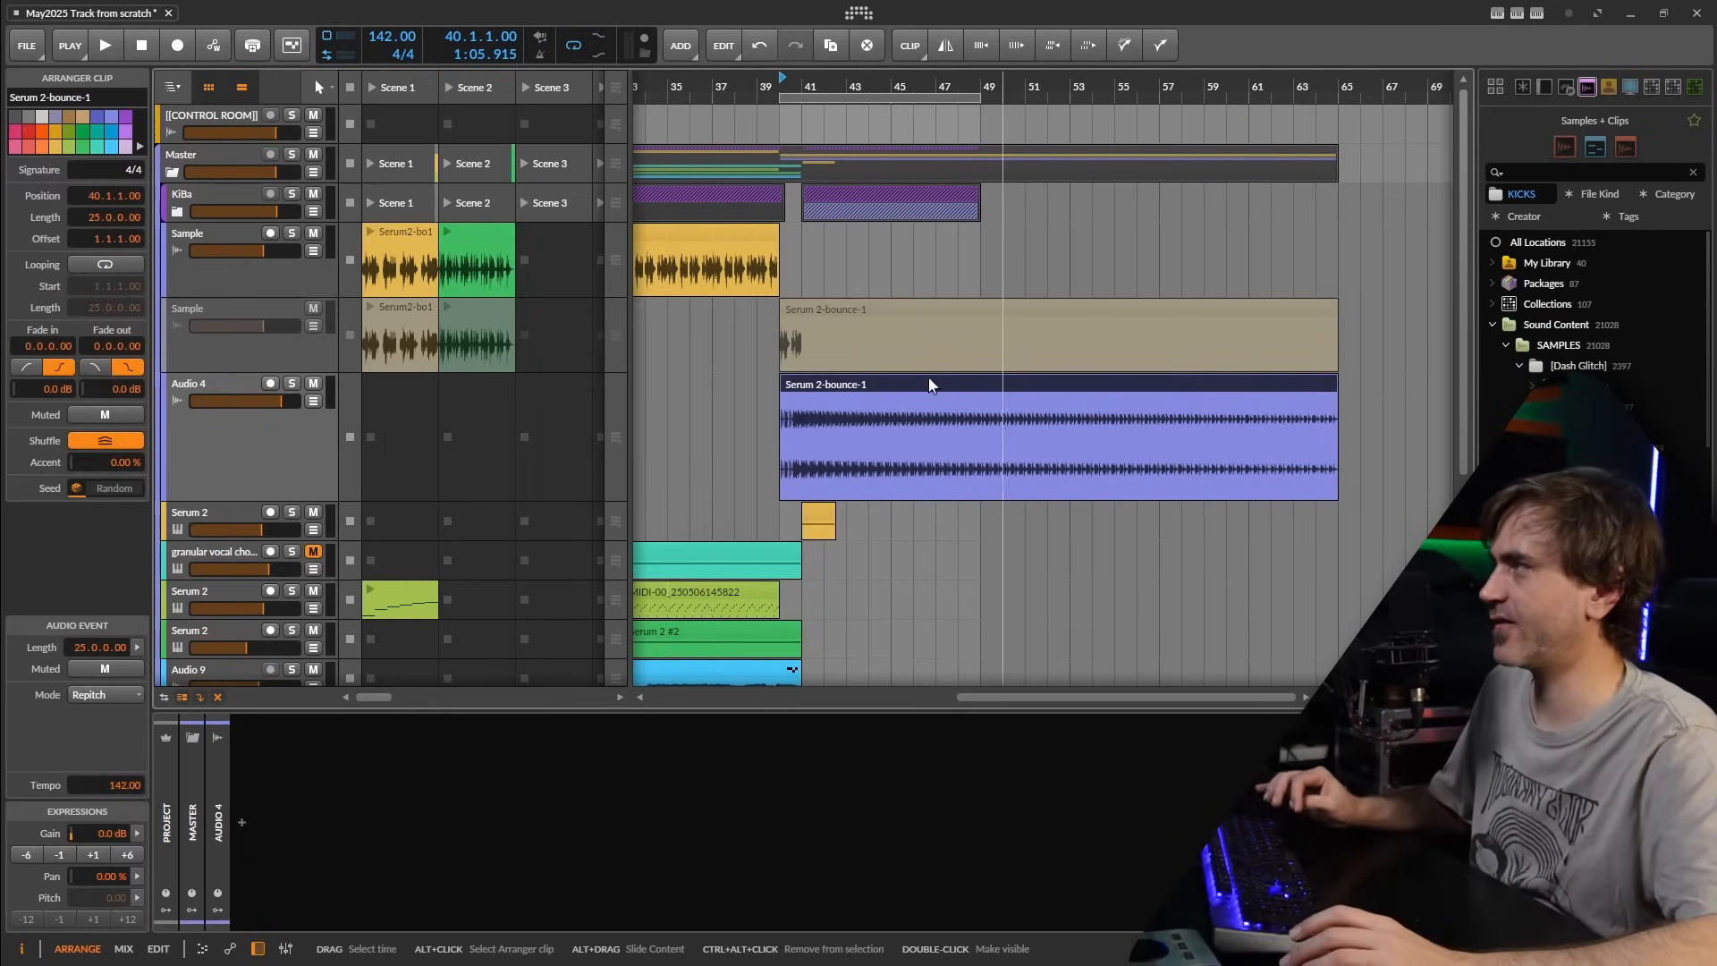
key(space)
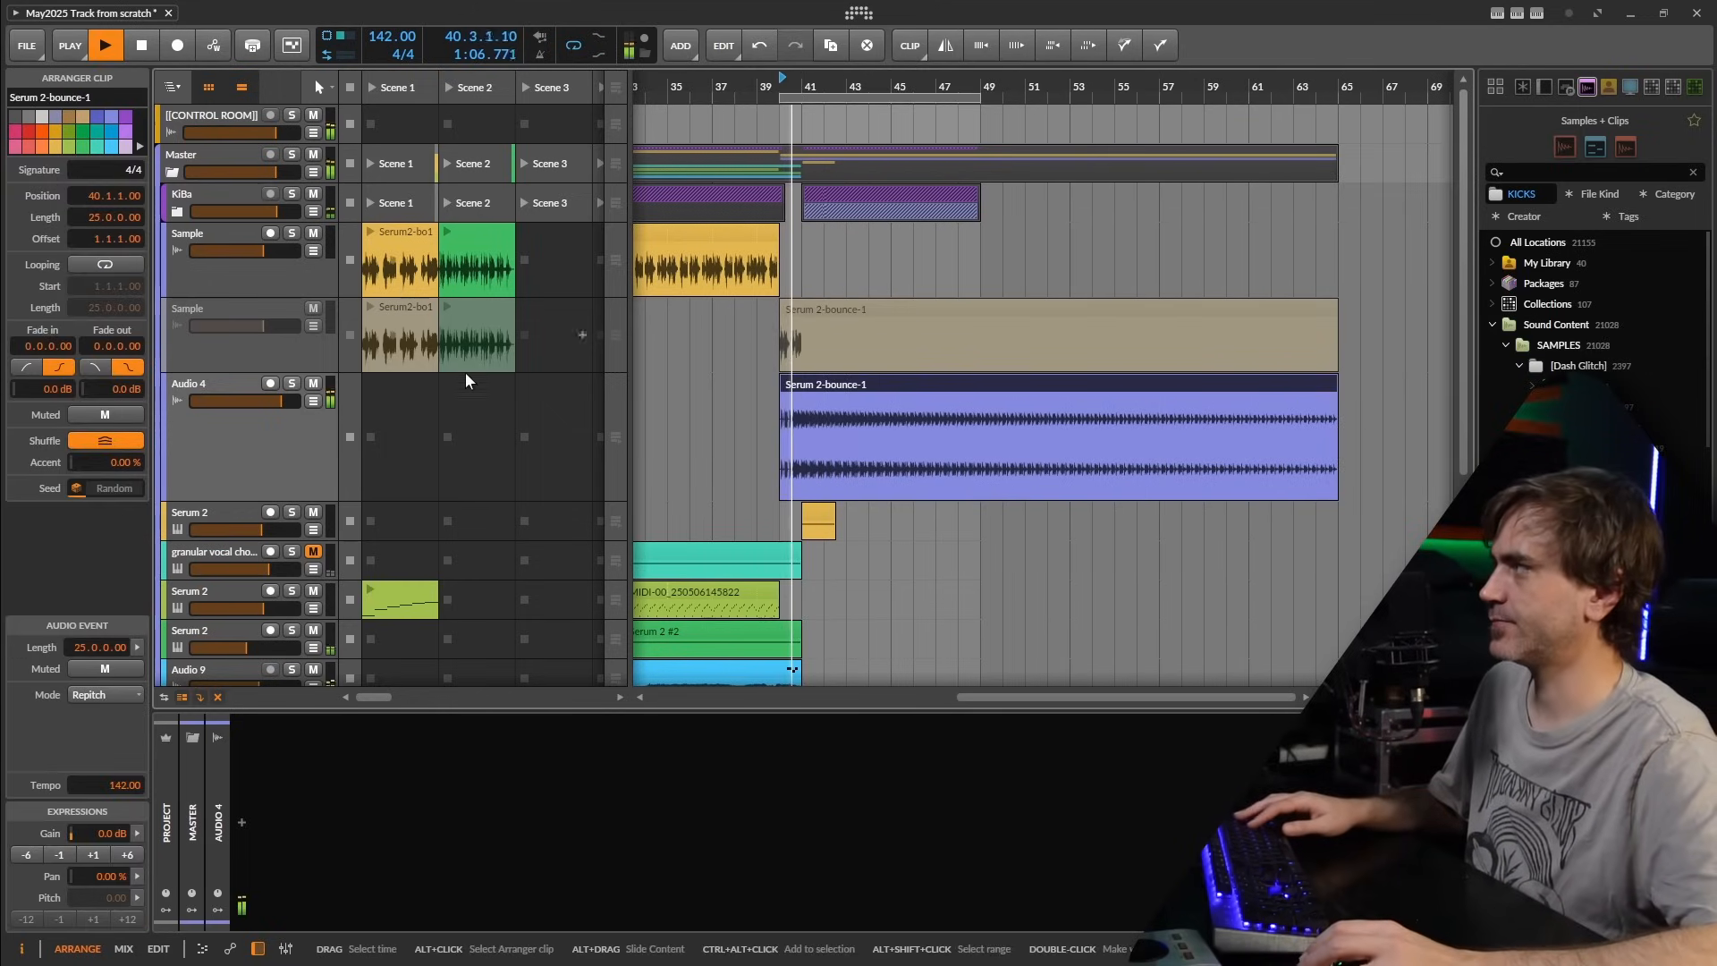
- Hide the deactivated Sample track and reduce the height of the Audio 4 lane
click(276, 354)
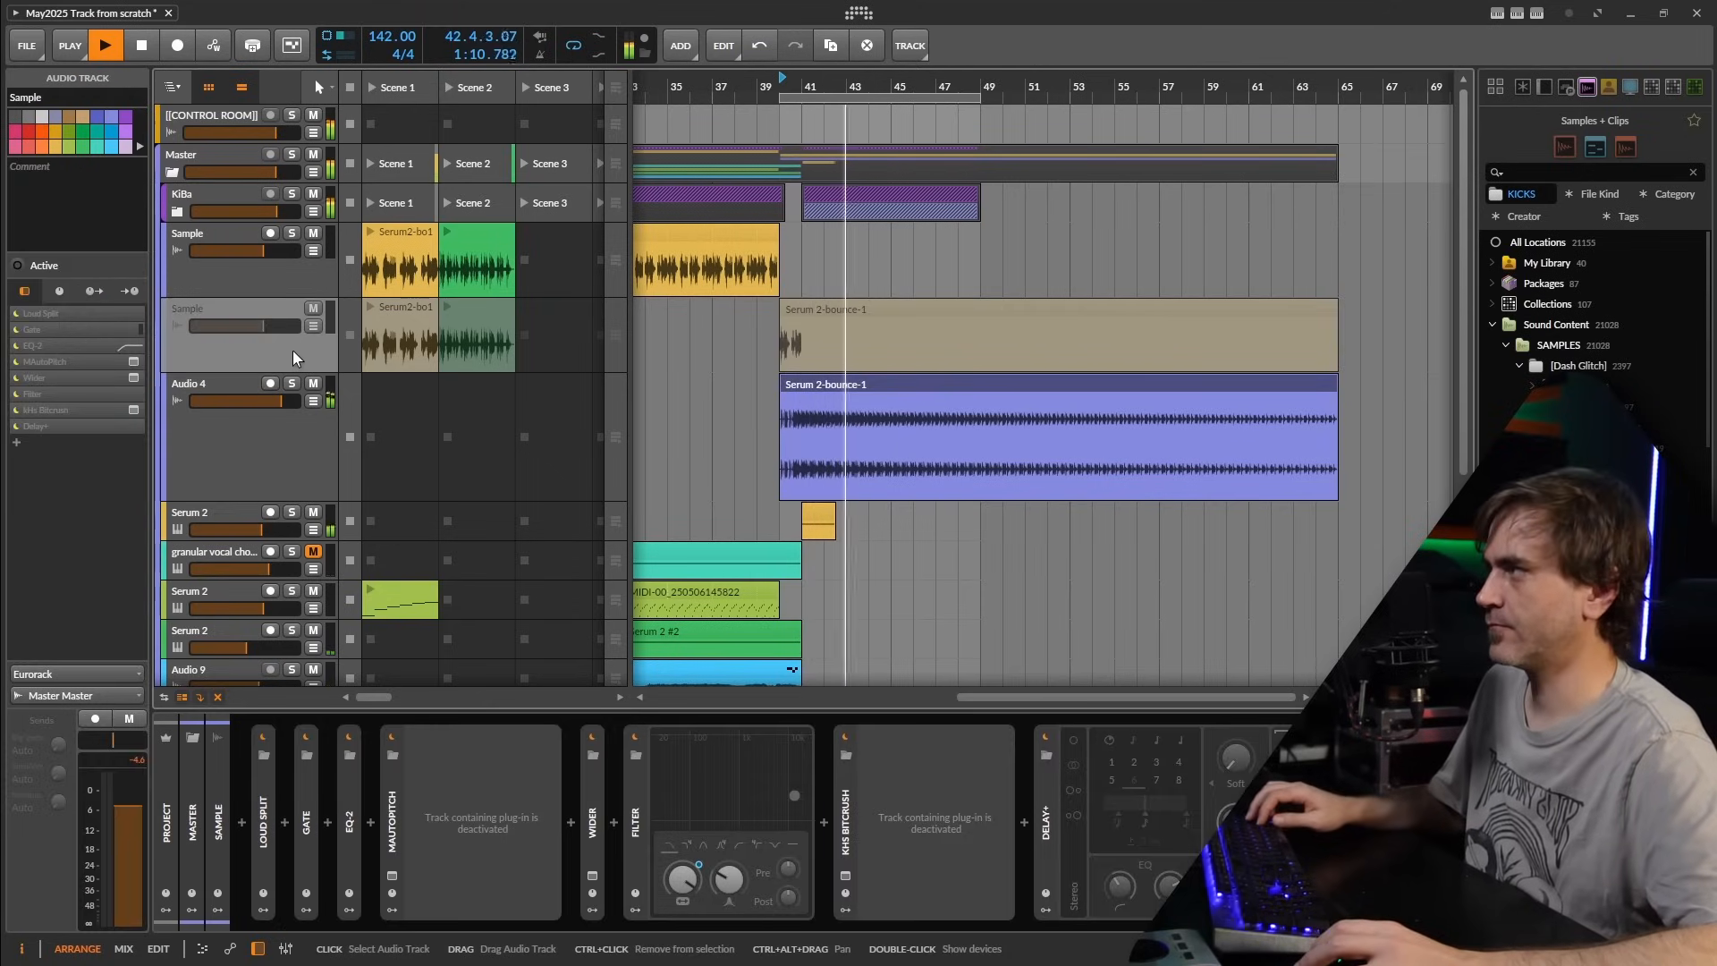
key(Delete)
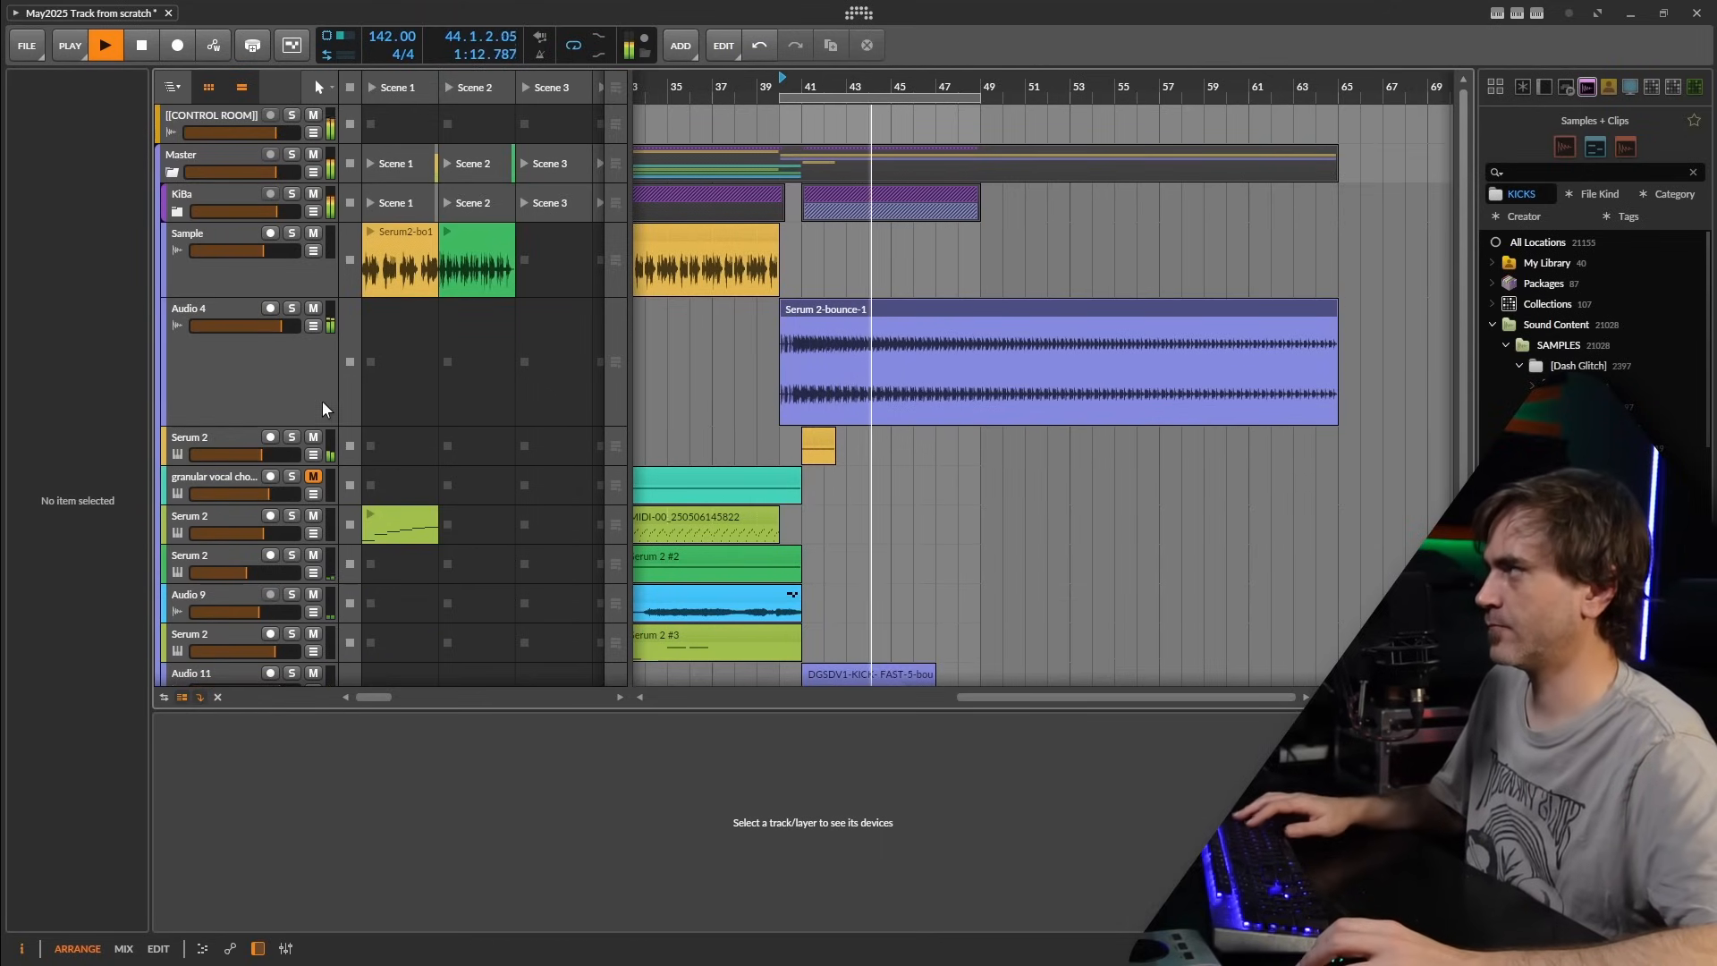
click(264, 416)
drag(261, 425, 276, 376)
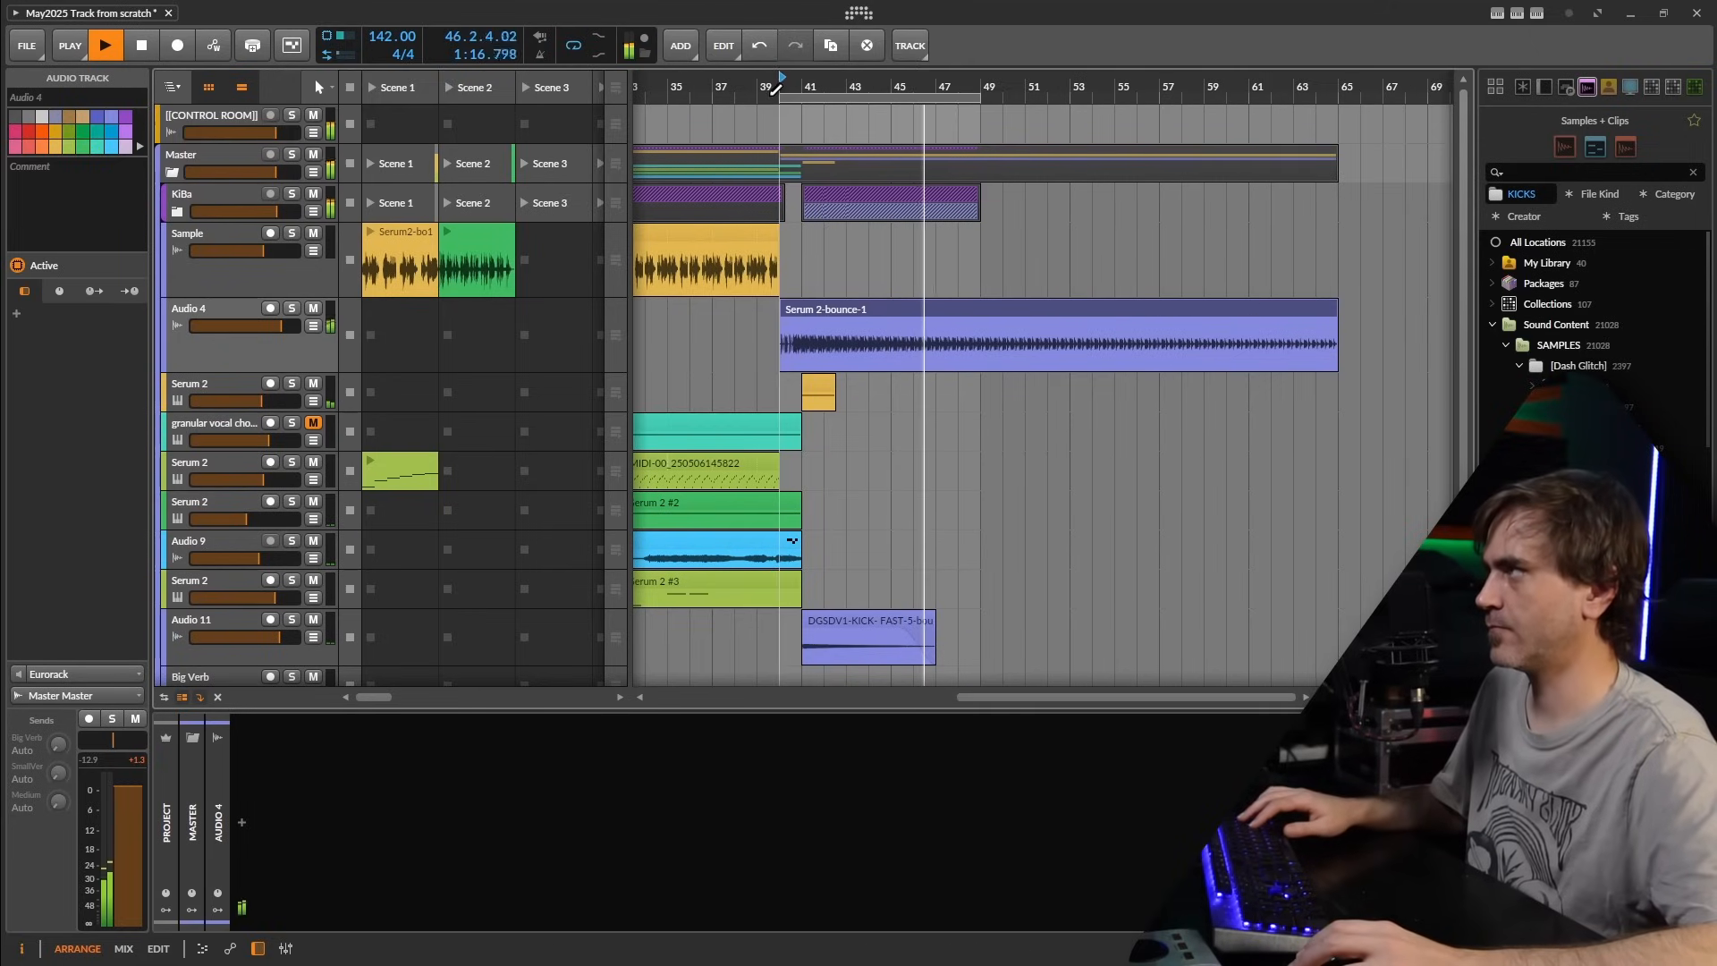
- Duplicate the KiBa clips from bar 41 to bar 49 and set the loop region to start at bar 41 with a length of 16 bars
drag(780, 97, 802, 98)
drag(909, 205, 1081, 205)
drag(988, 93, 1160, 93)
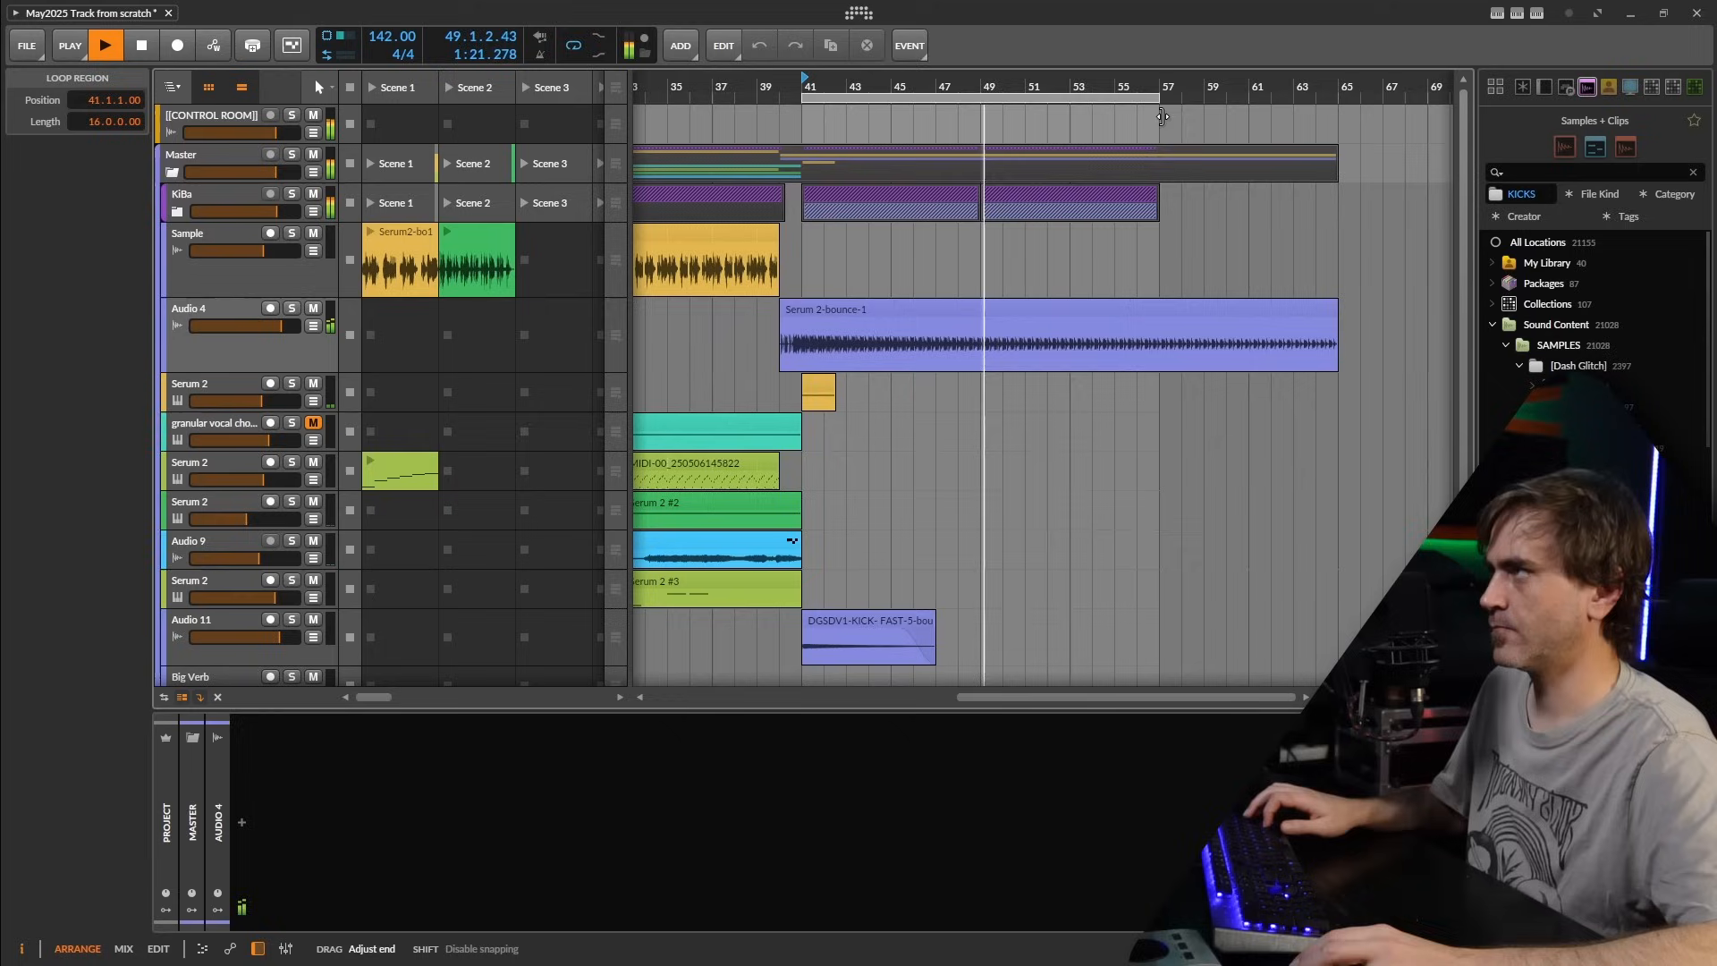
- Extend the bass and kick clips at bar 41 inside the KiBa group to 16 bars each, and collapse the group again
click(177, 212)
click(182, 290)
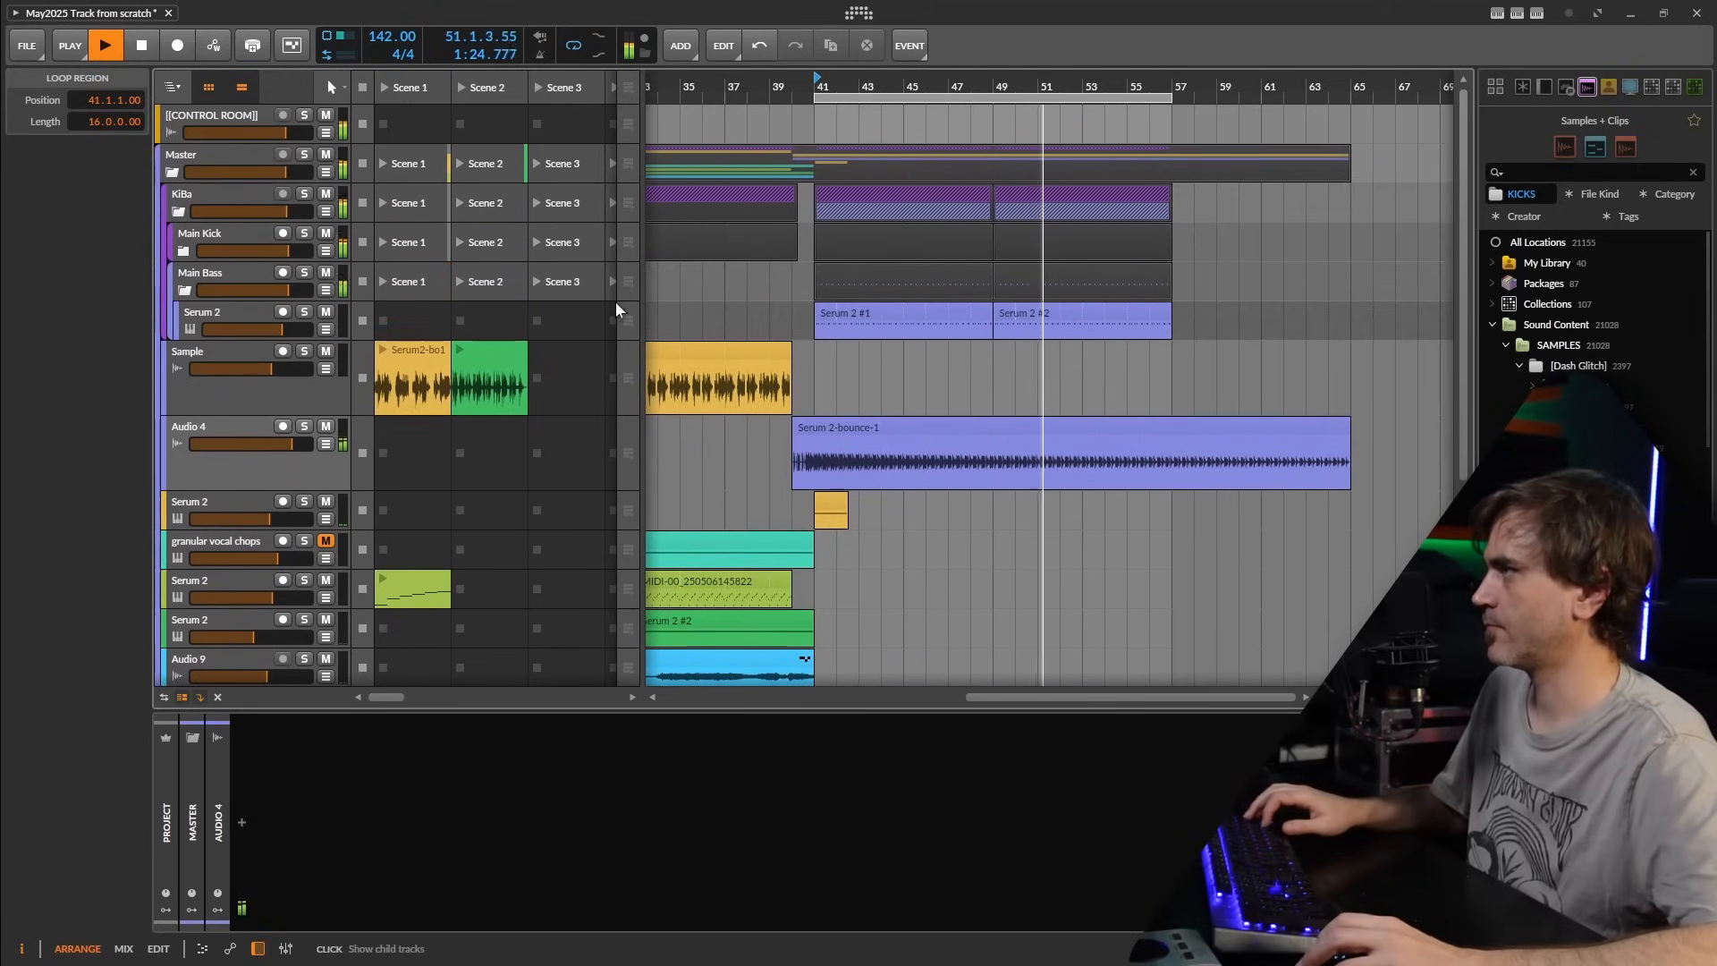
drag(986, 312, 1162, 324)
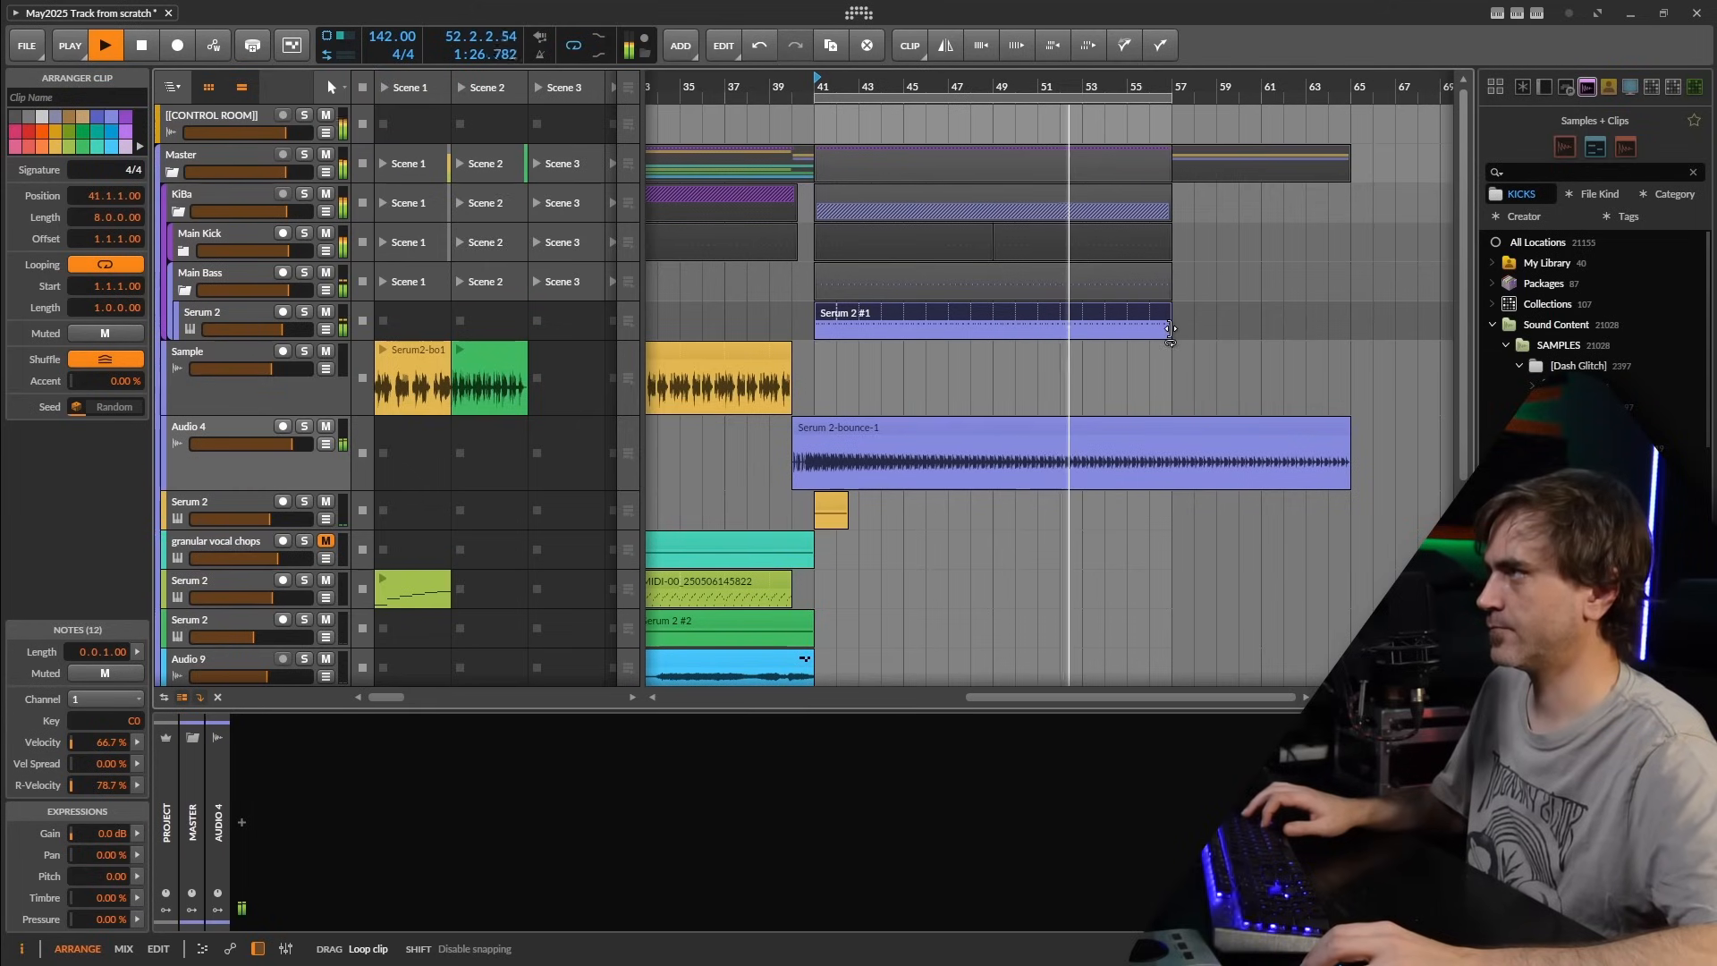
click(185, 251)
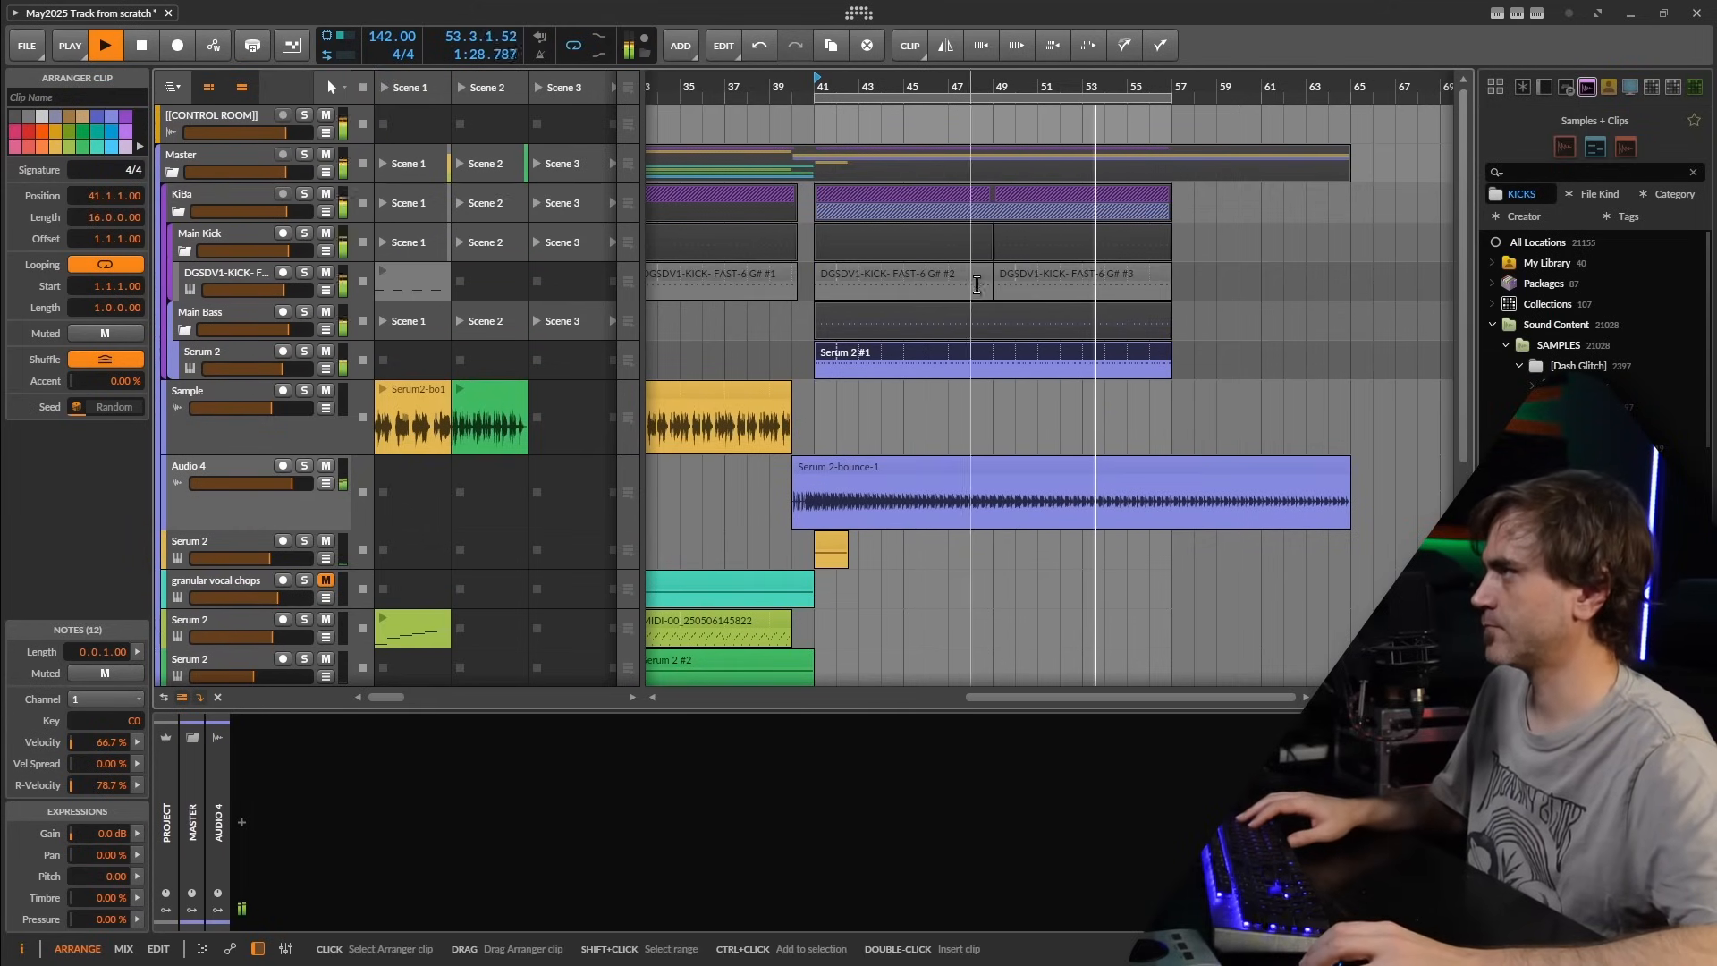
drag(991, 290, 1167, 295)
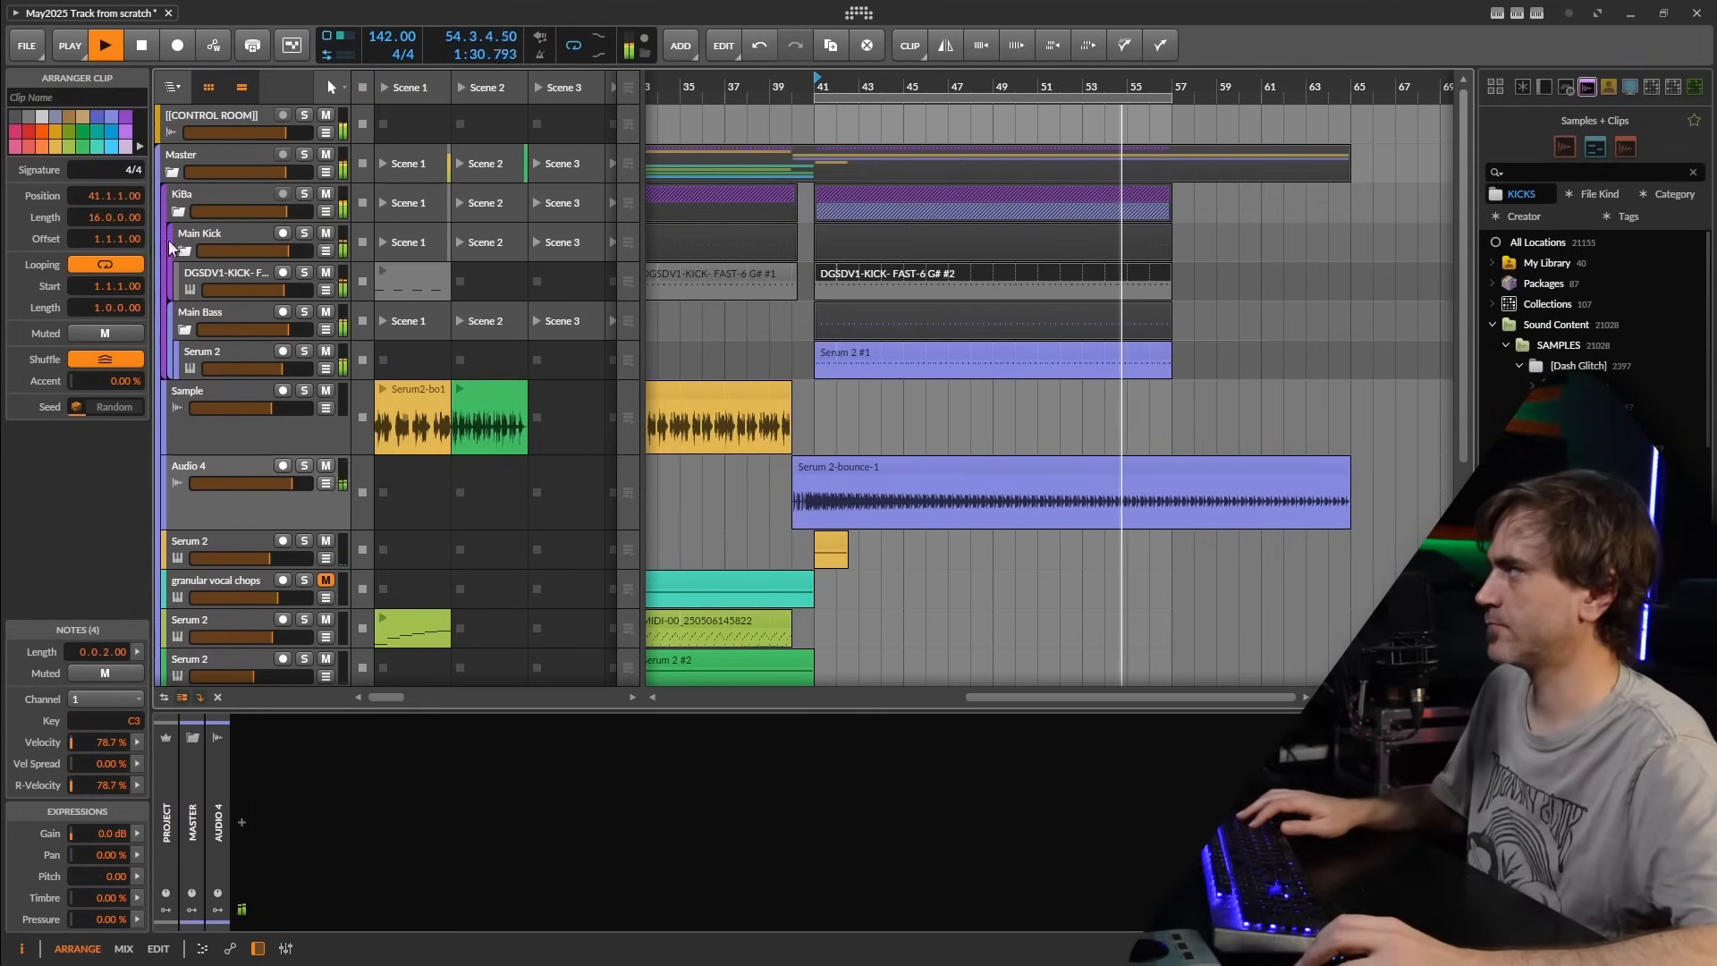
click(189, 211)
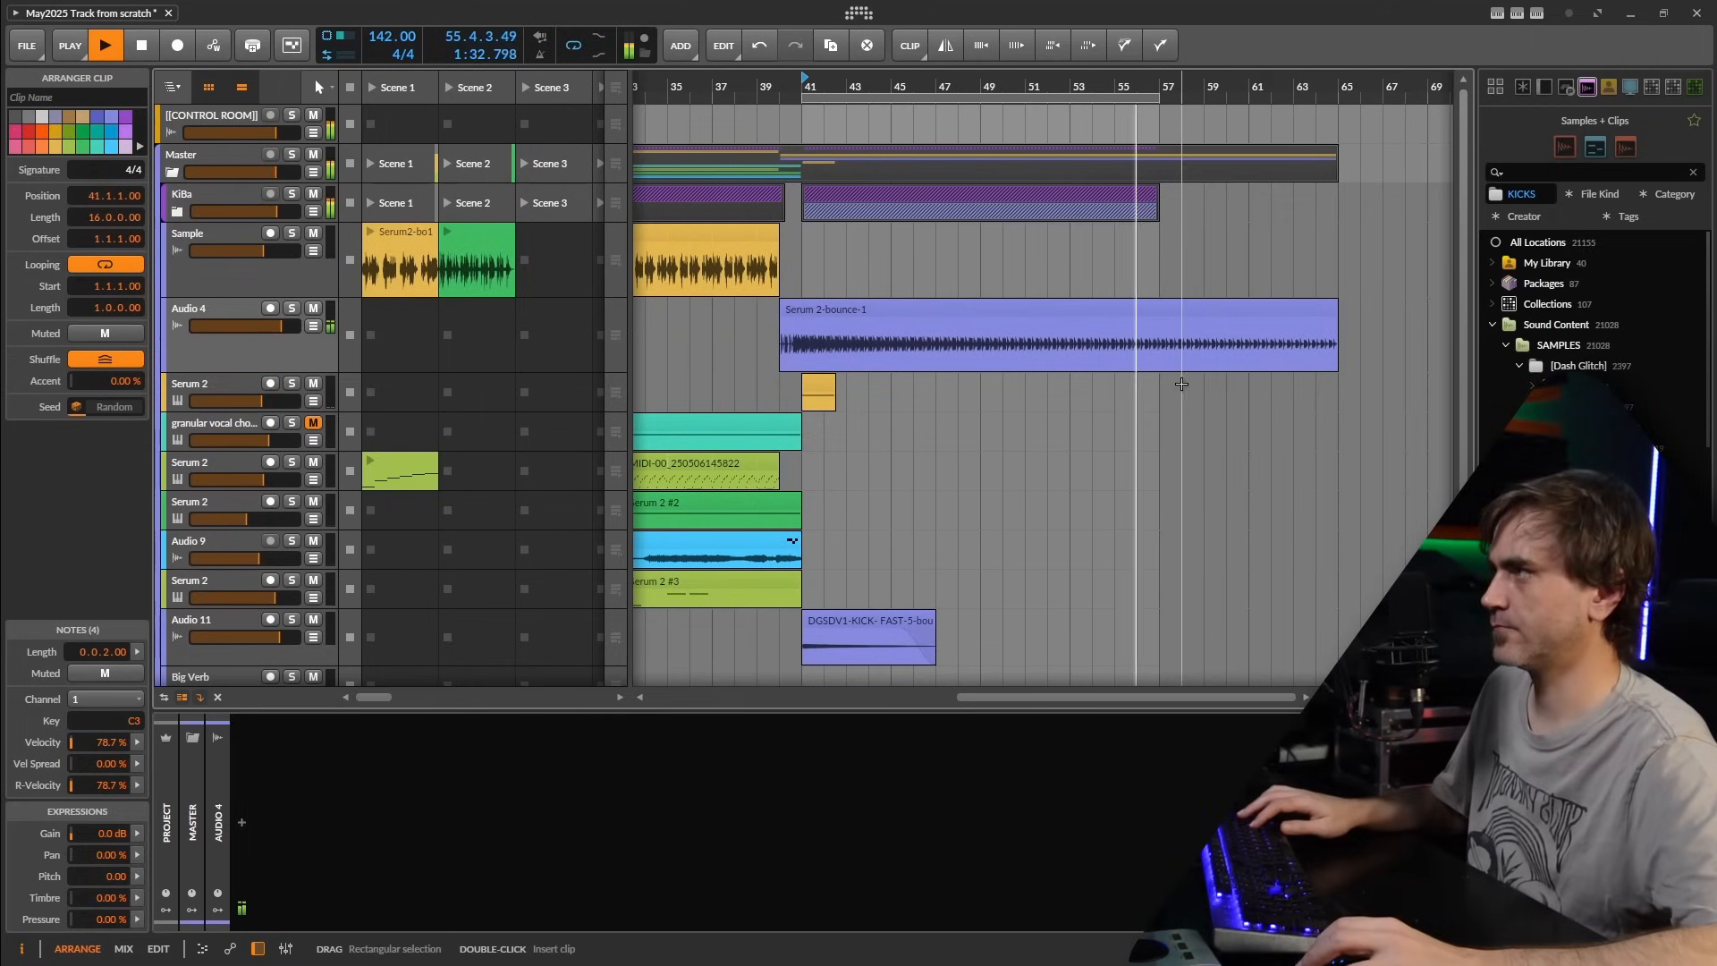
- Copy the green Serum 2 #2 clip to start at bar 49 on the same track
click(1239, 321)
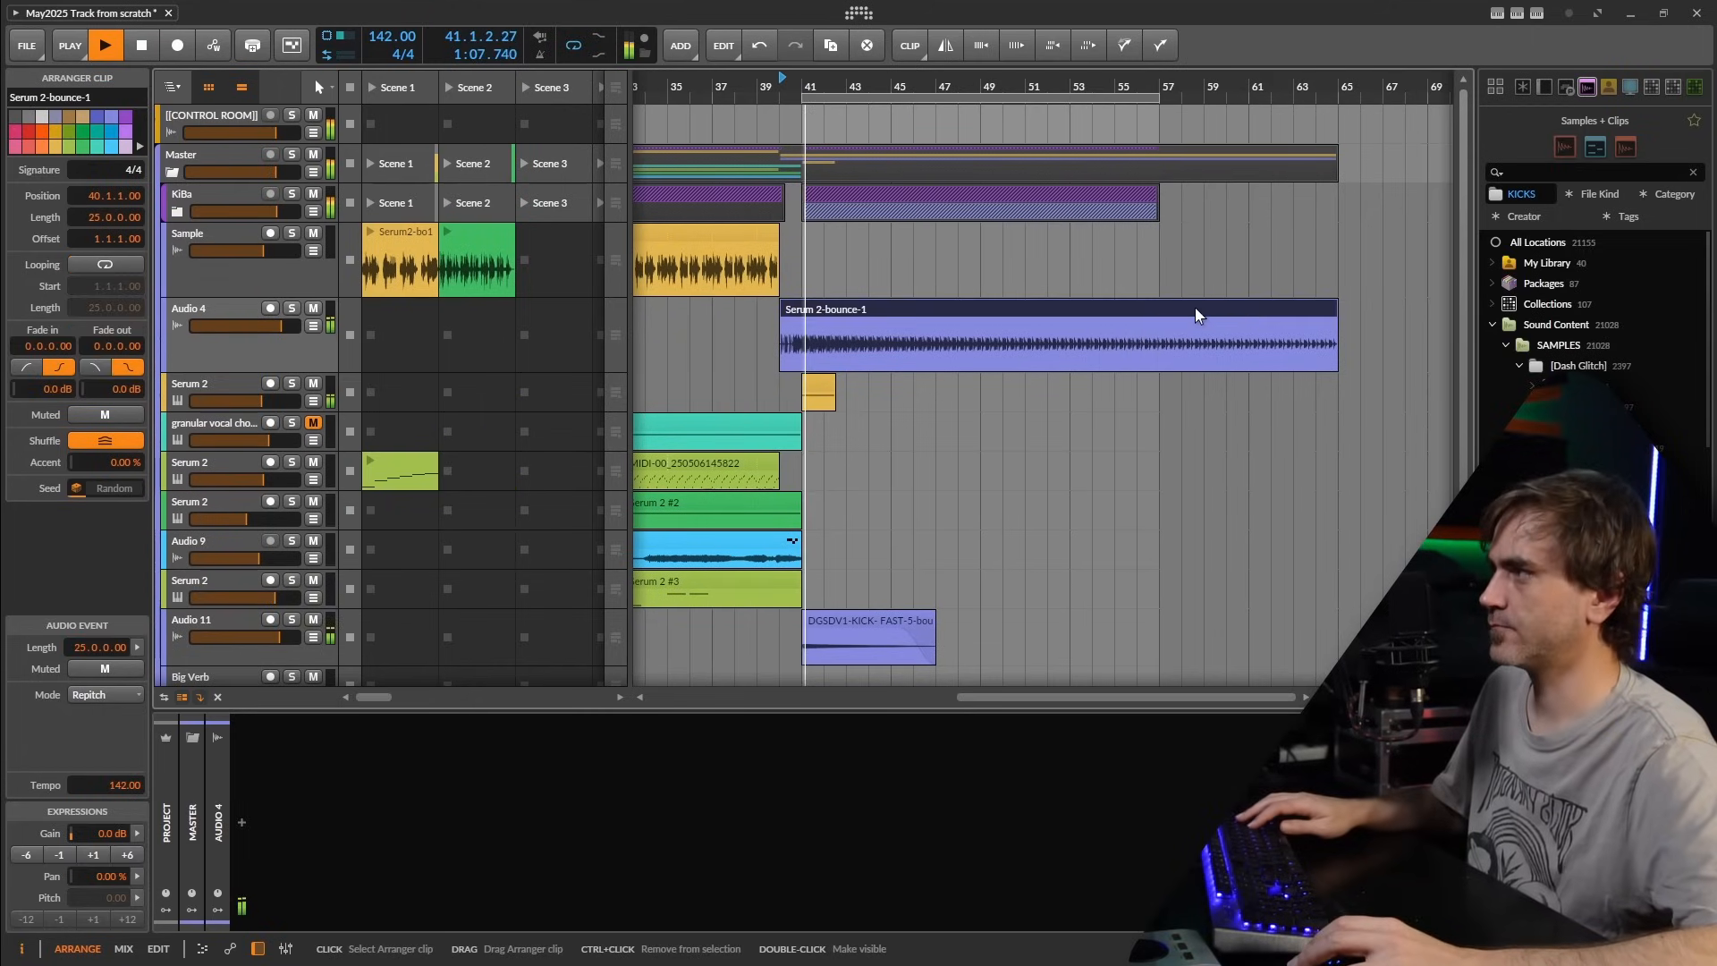
drag(1033, 327, 1259, 380)
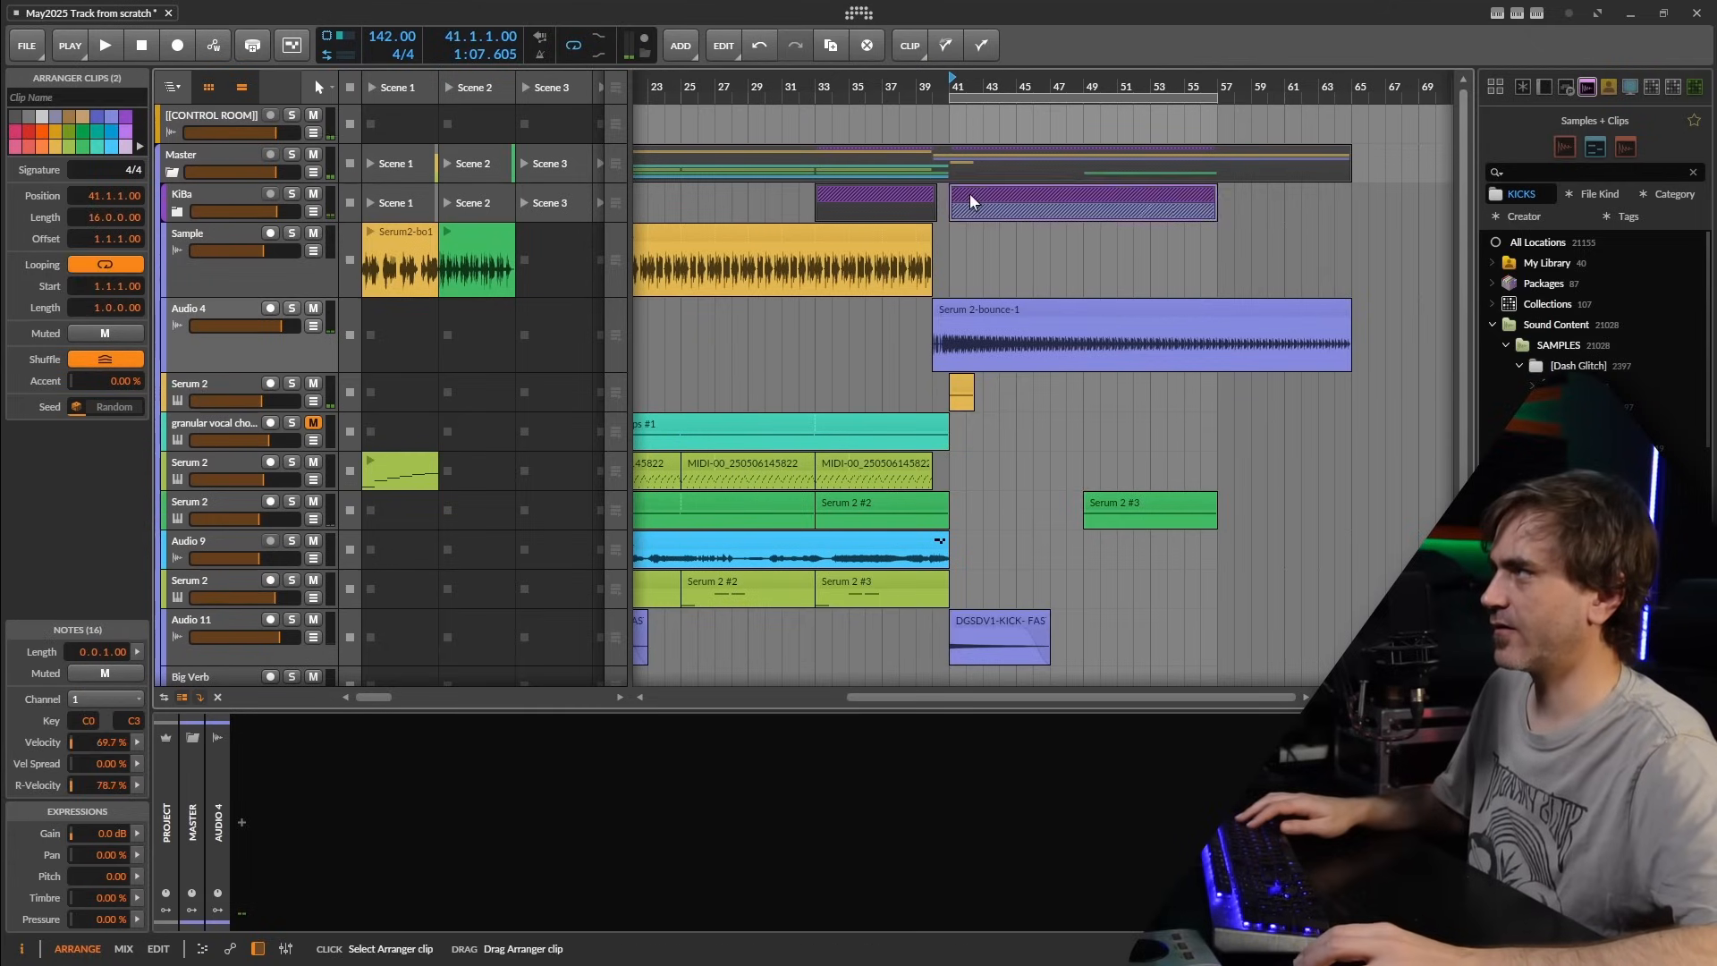
- Try the KiBa clips starting at bar 45 and listen to the transition from about bar 39
drag(969, 193, 1035, 193)
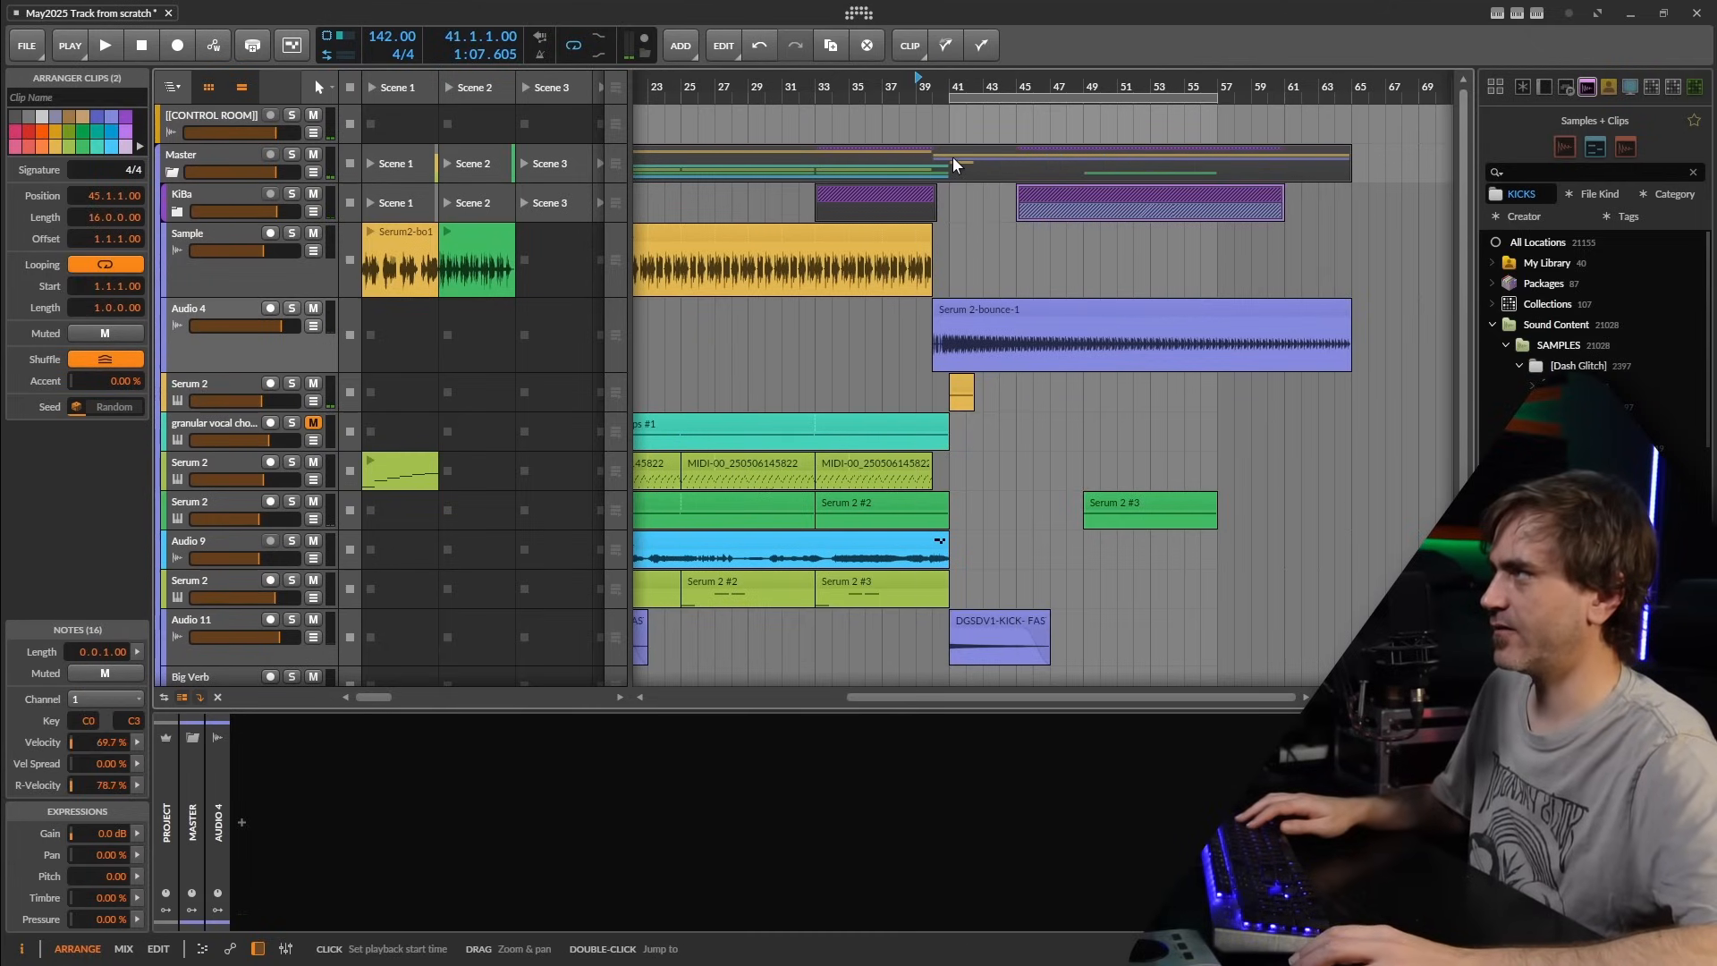
click(928, 87)
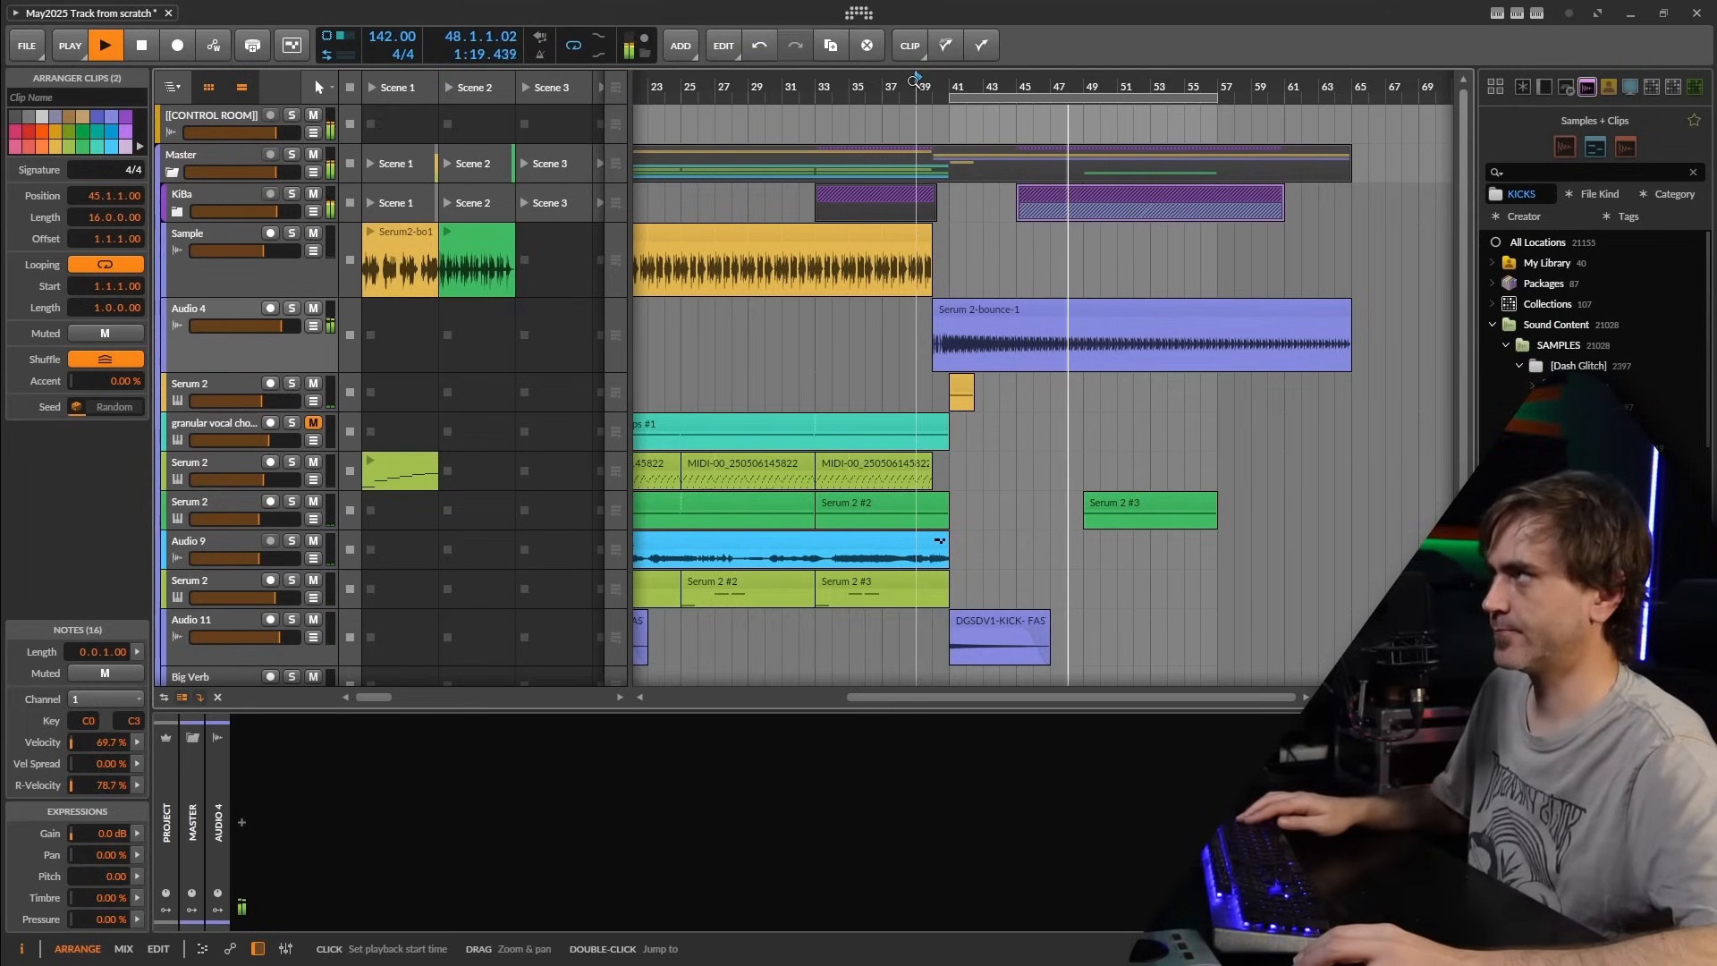
key(space)
- Move the KiBa clips to start at bar 43 and listen to the transition from about bar 39
key(space)
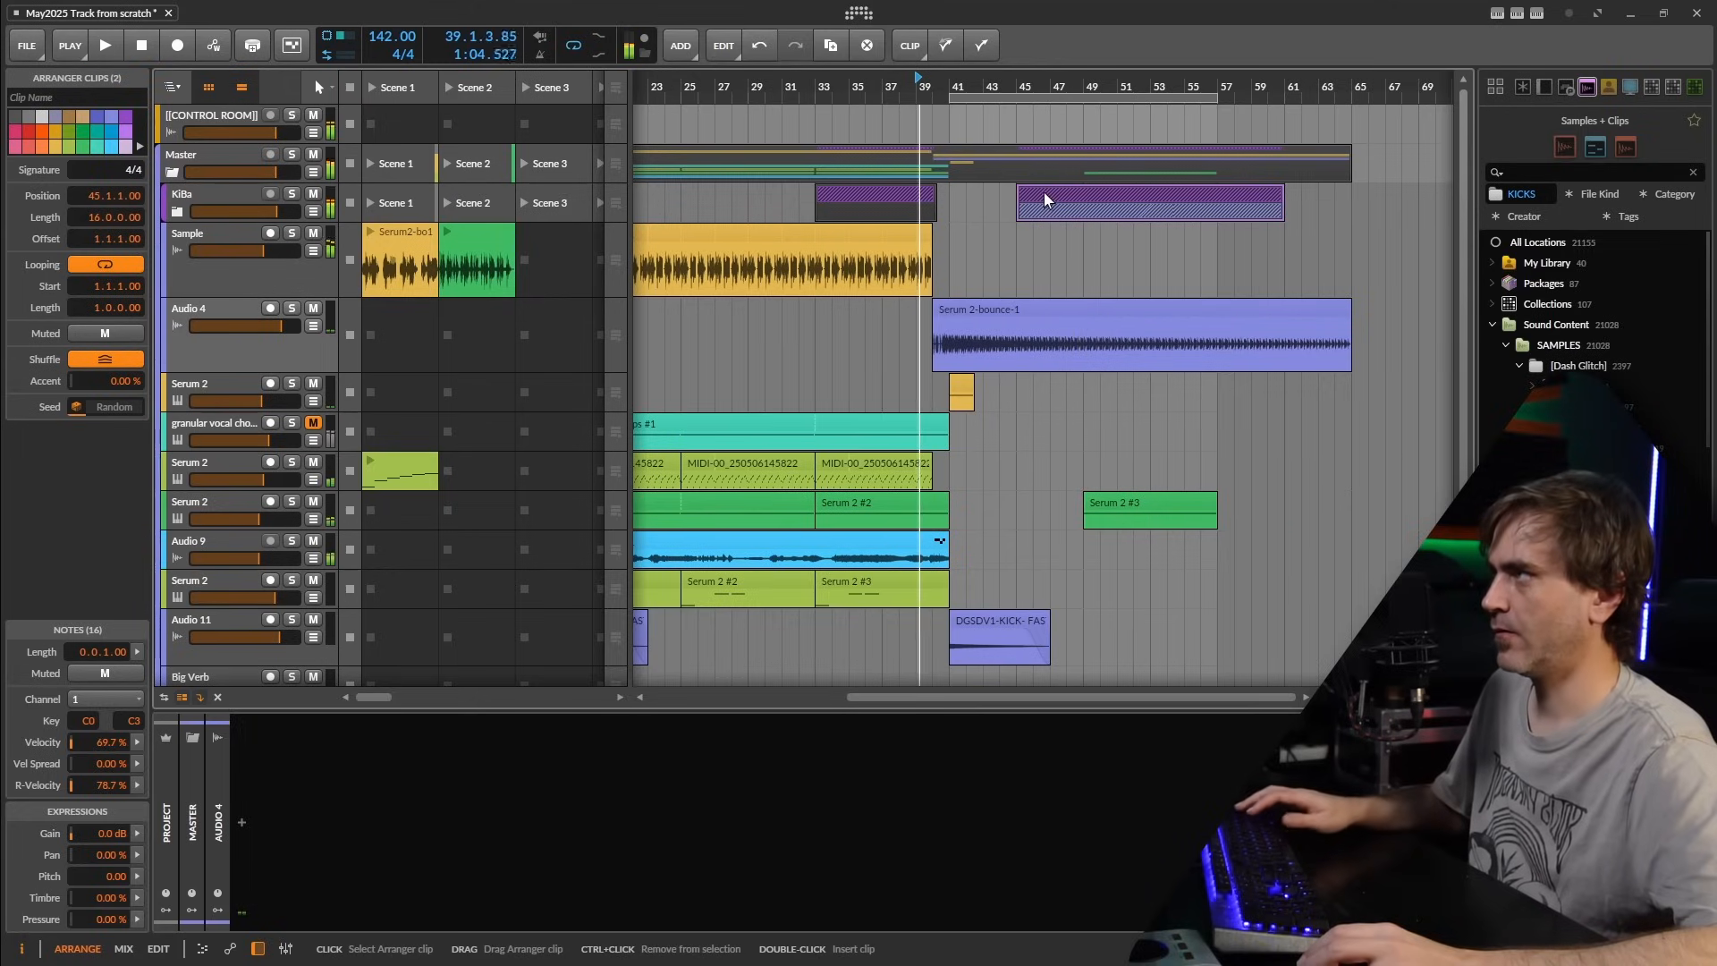
drag(1044, 191, 1010, 191)
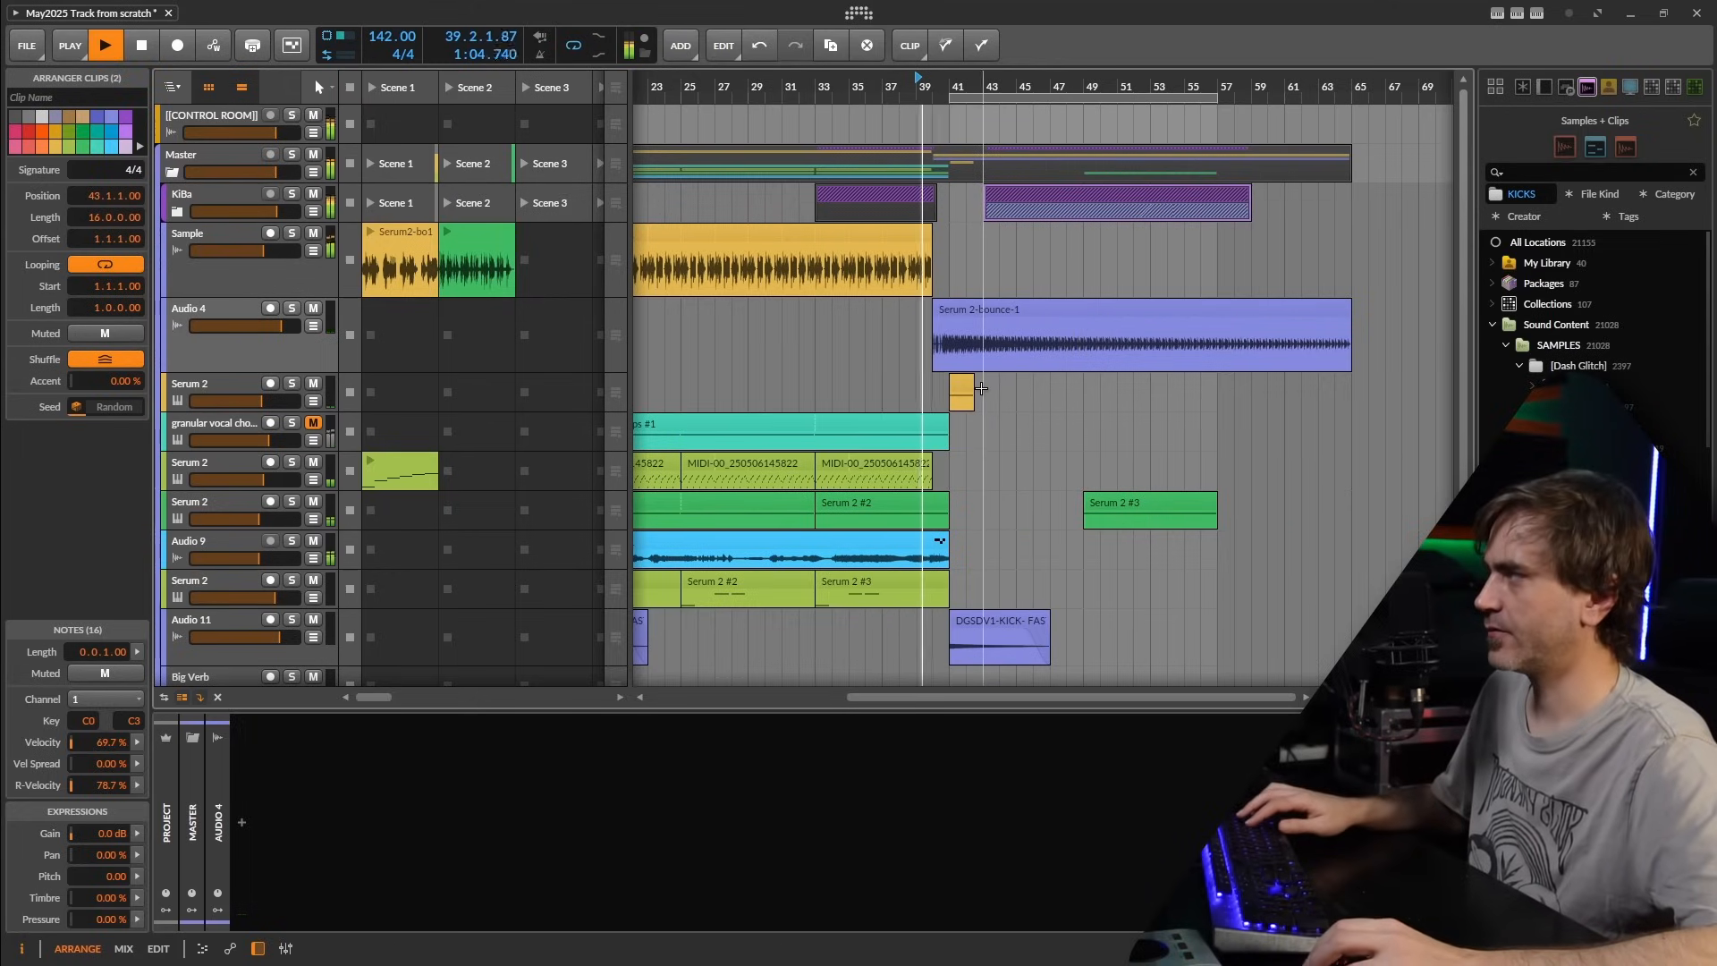
scroll(975, 384, right, 4)
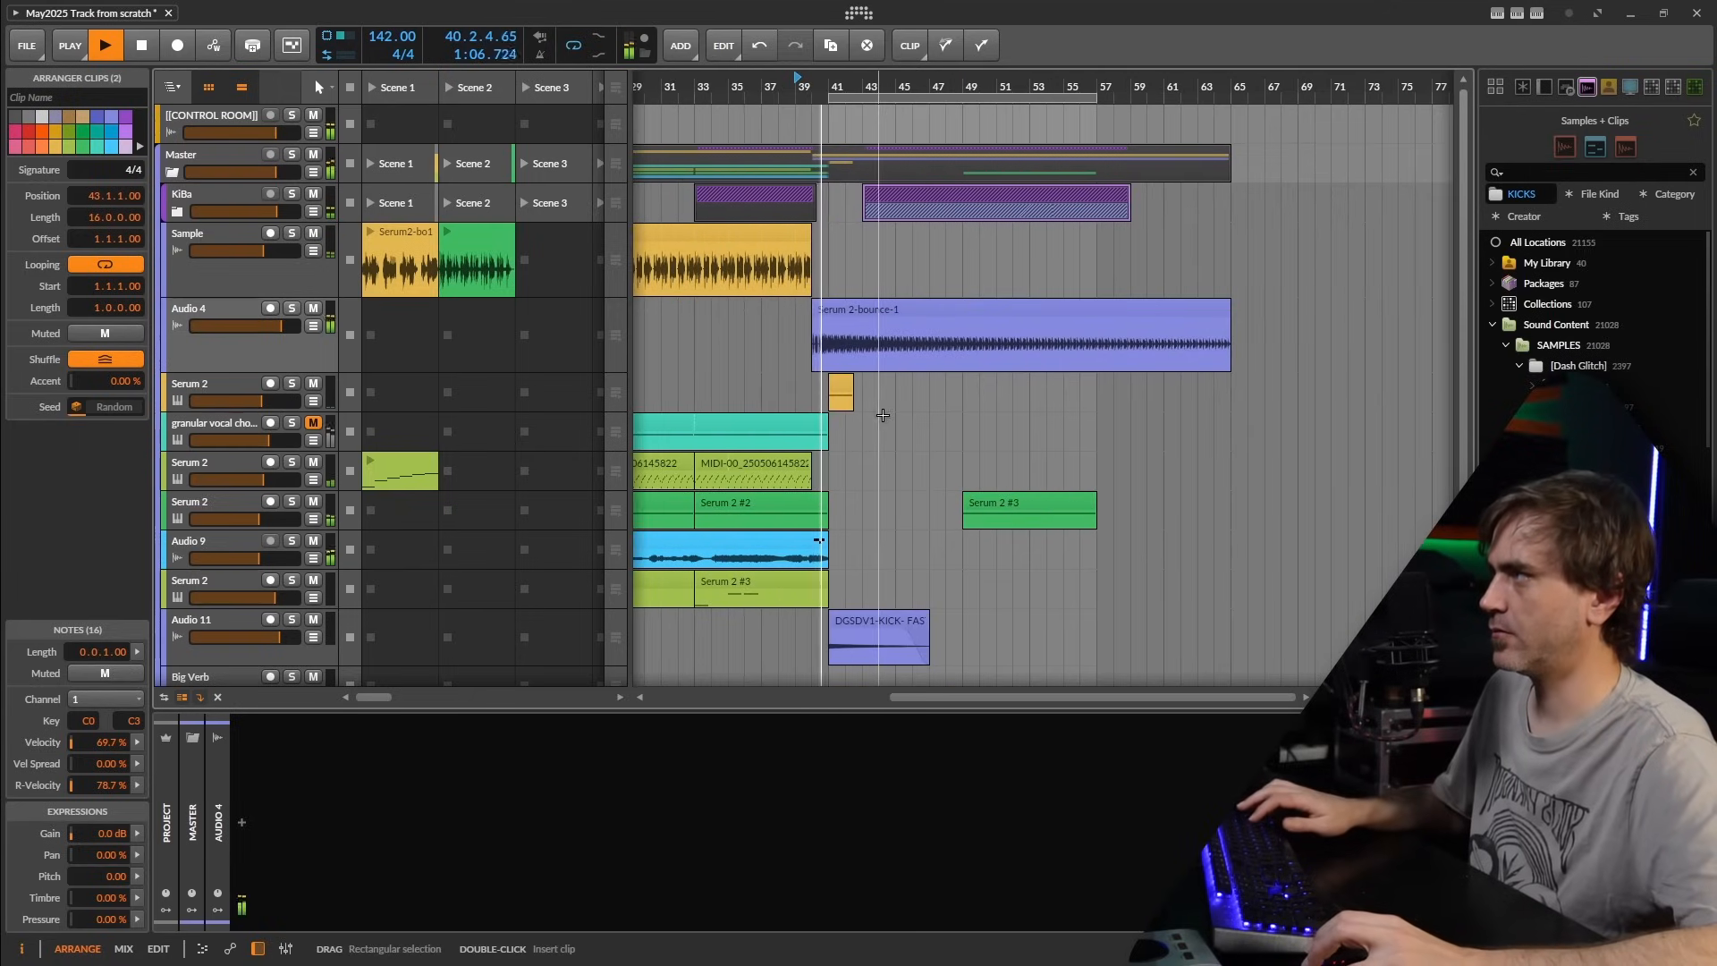
scroll(860, 422, up, 3)
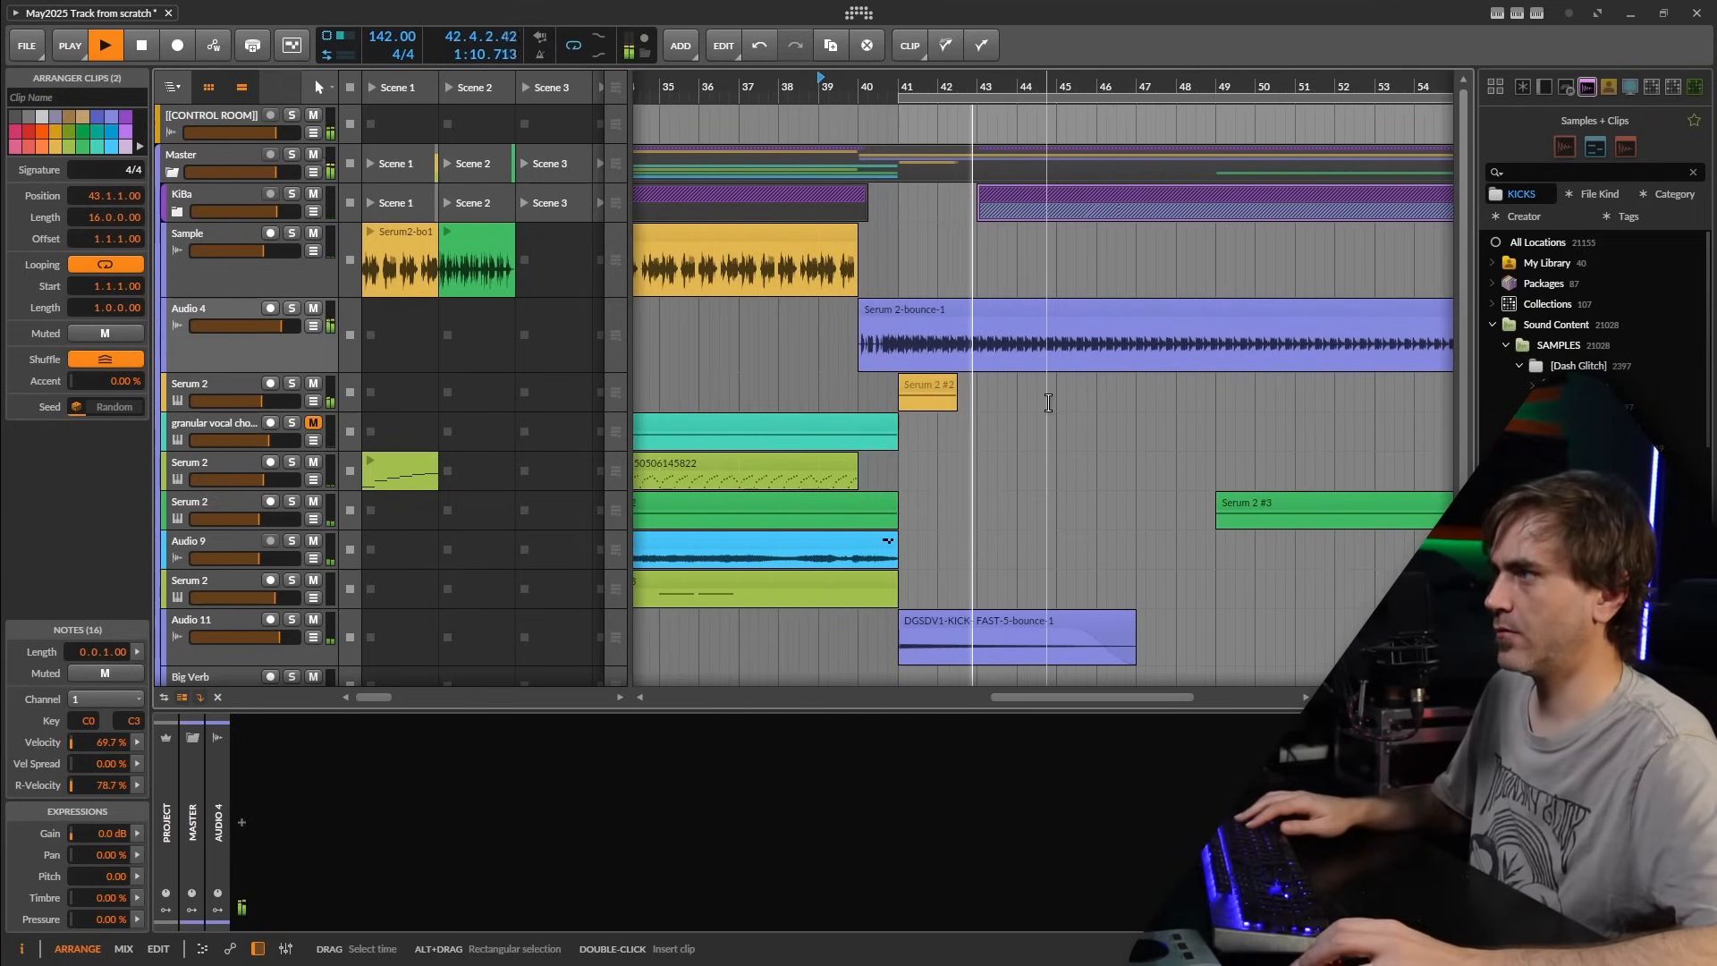
scroll(1010, 397, right, 2)
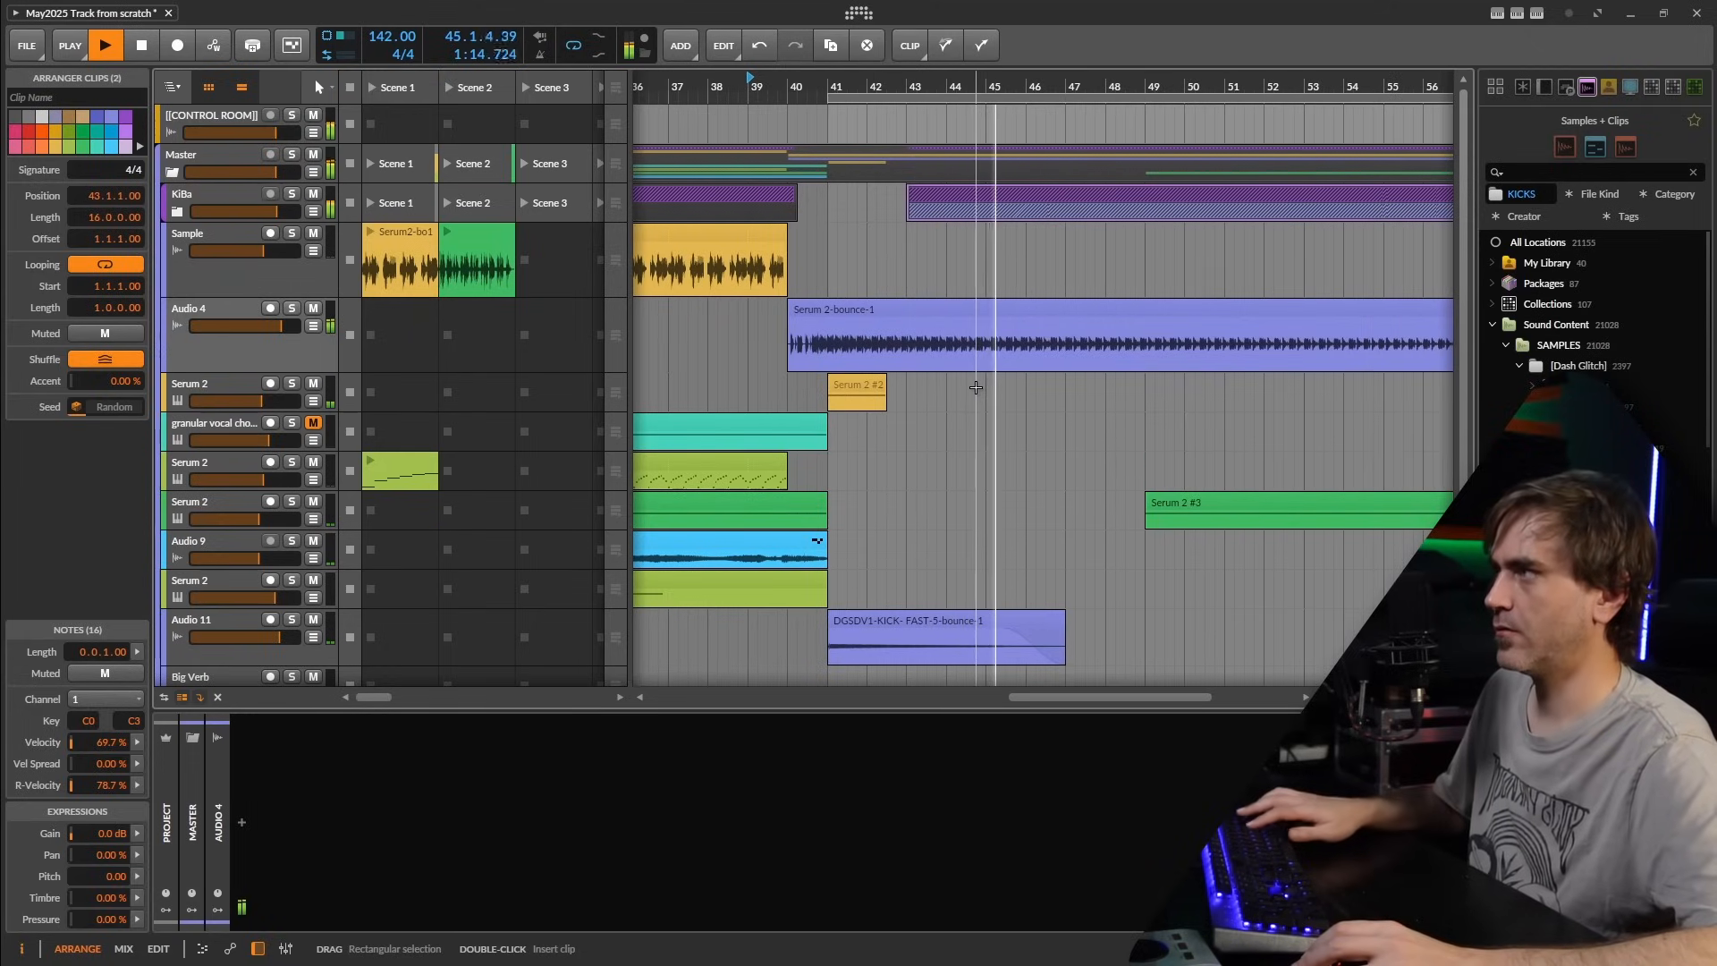
scroll(974, 392, down, 1)
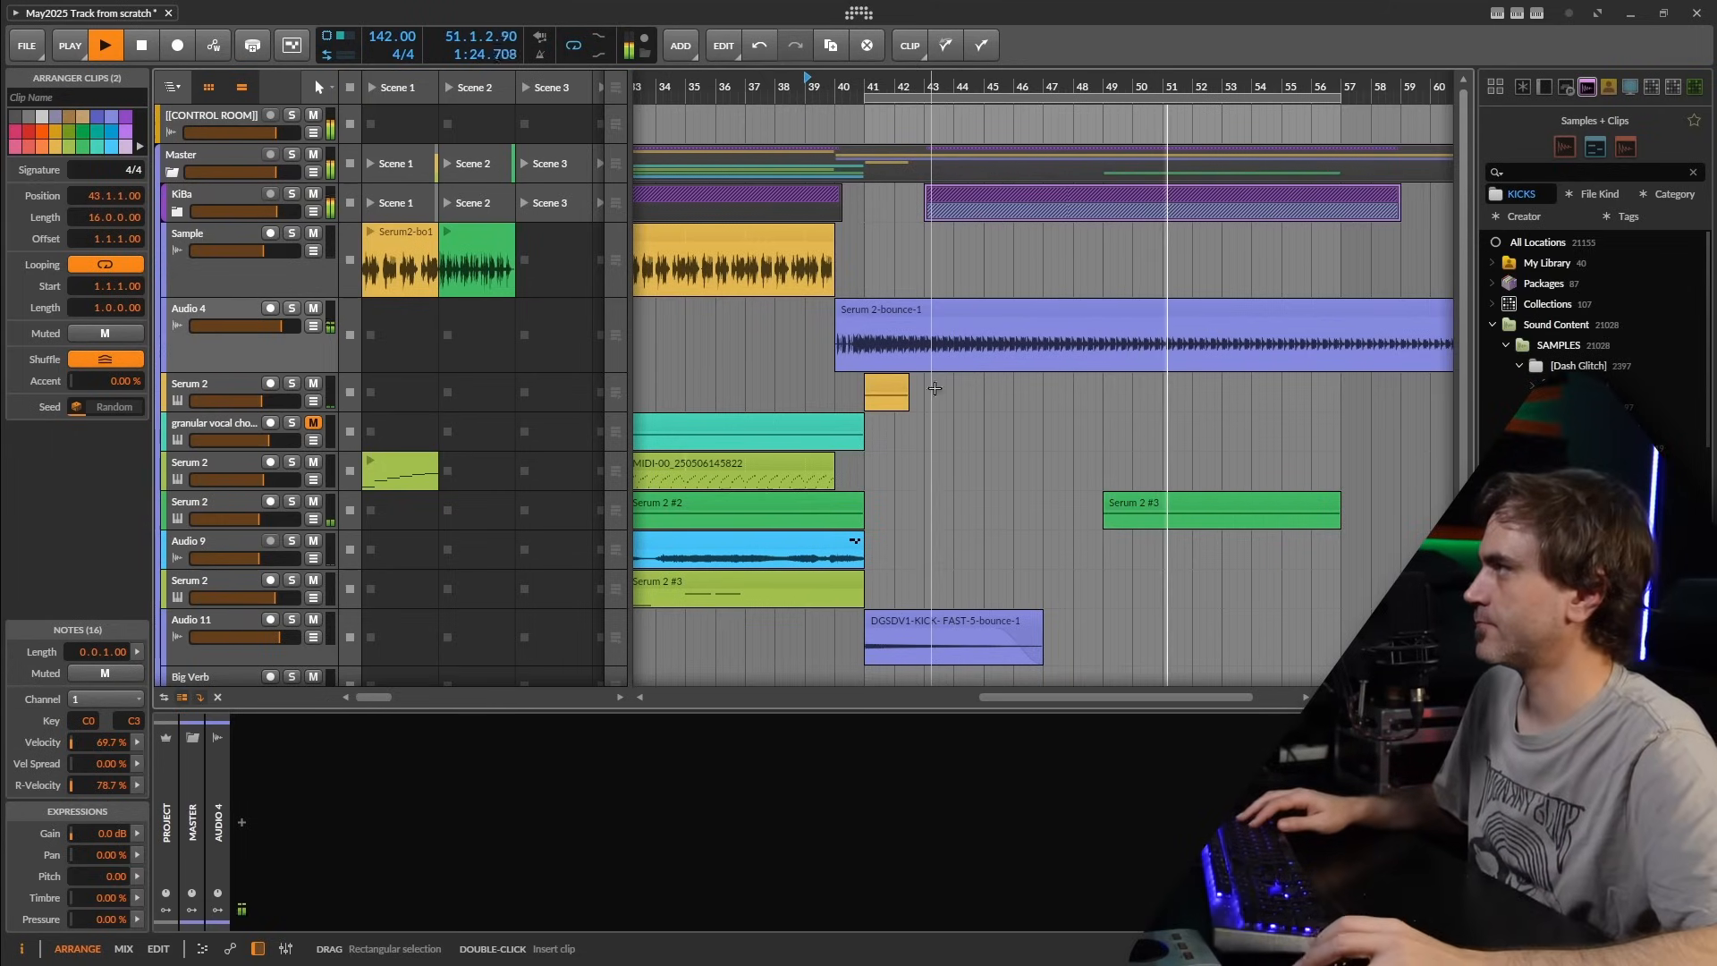
- Play from just before bar 41 and raise the yellow Serum 2 track's volume to -1.6 dB
key(space)
click(835, 138)
key(space)
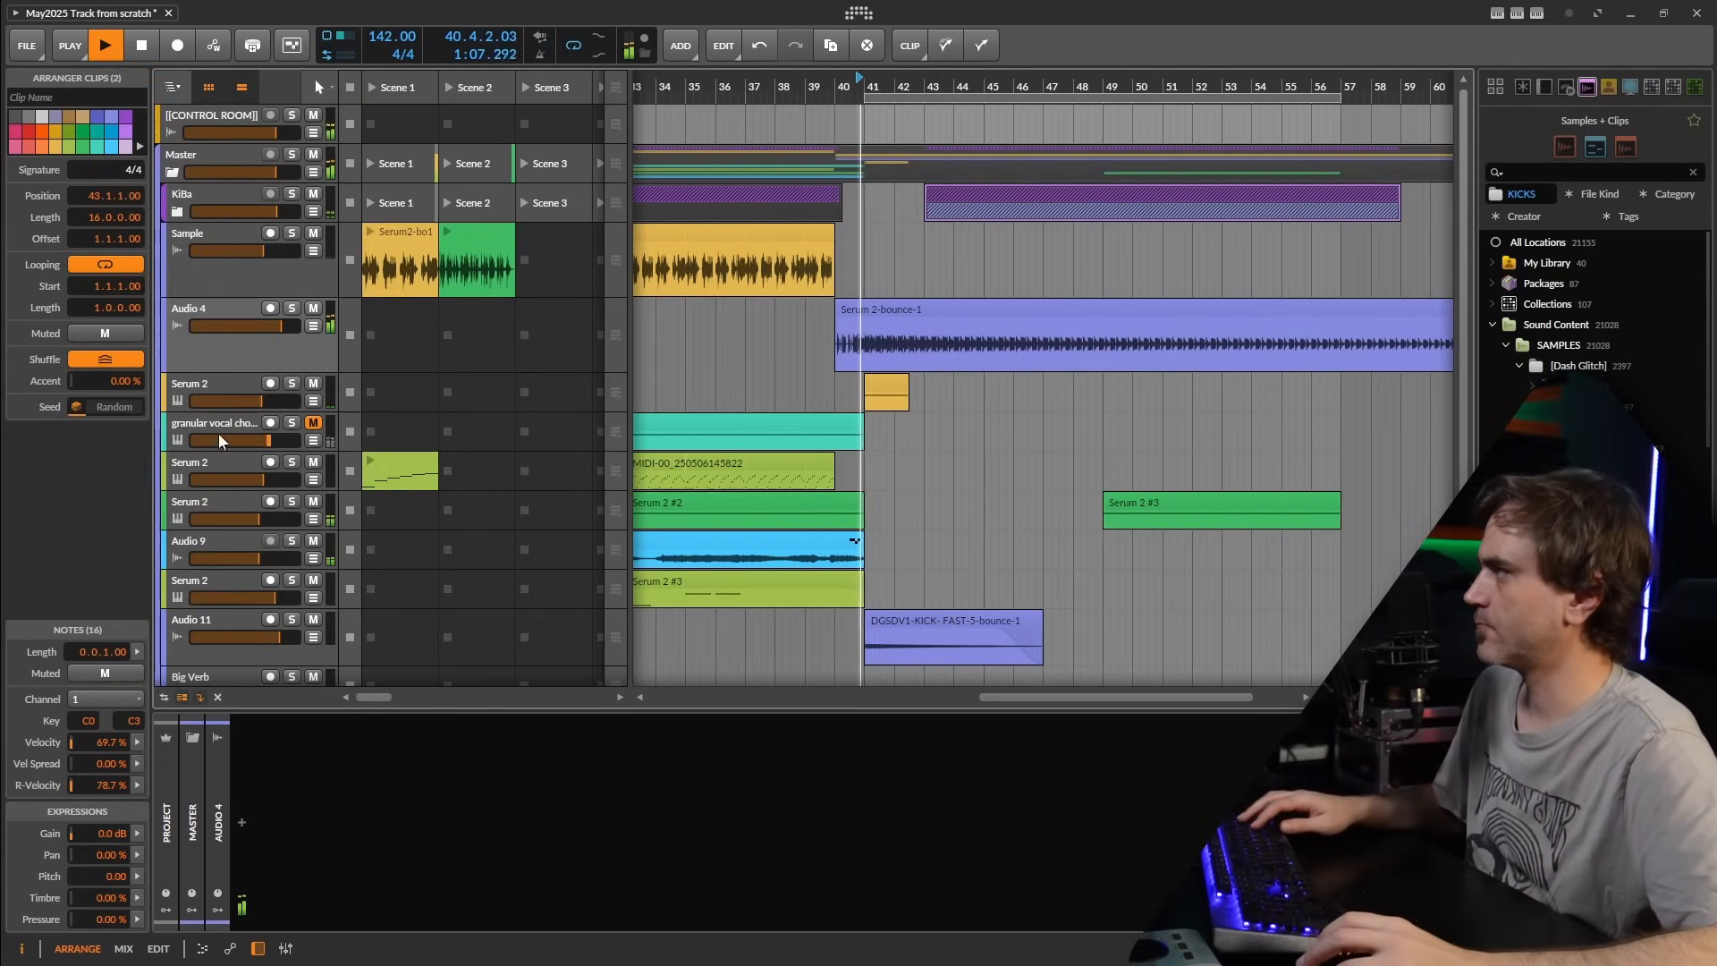
drag(262, 400, 269, 400)
click(256, 399)
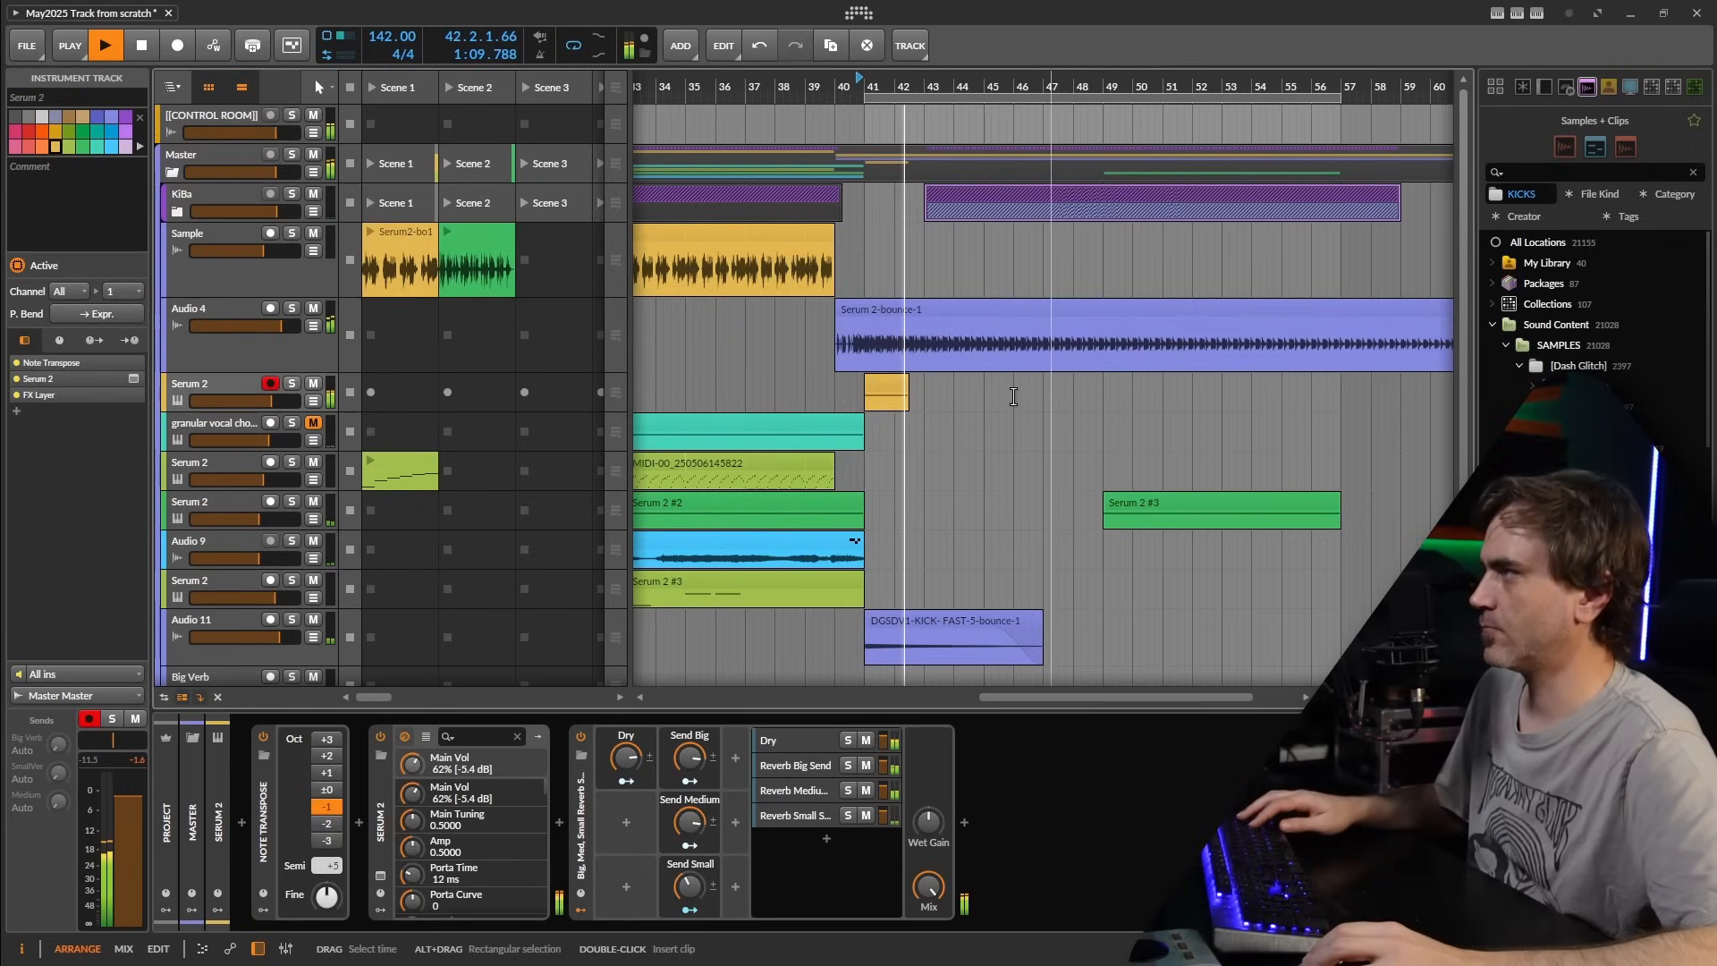
- Extend the yellow Serum 2 #2 clip at bar 41 to 16 bars and bounce it to a new audio track
drag(887, 394, 1227, 391)
key(space)
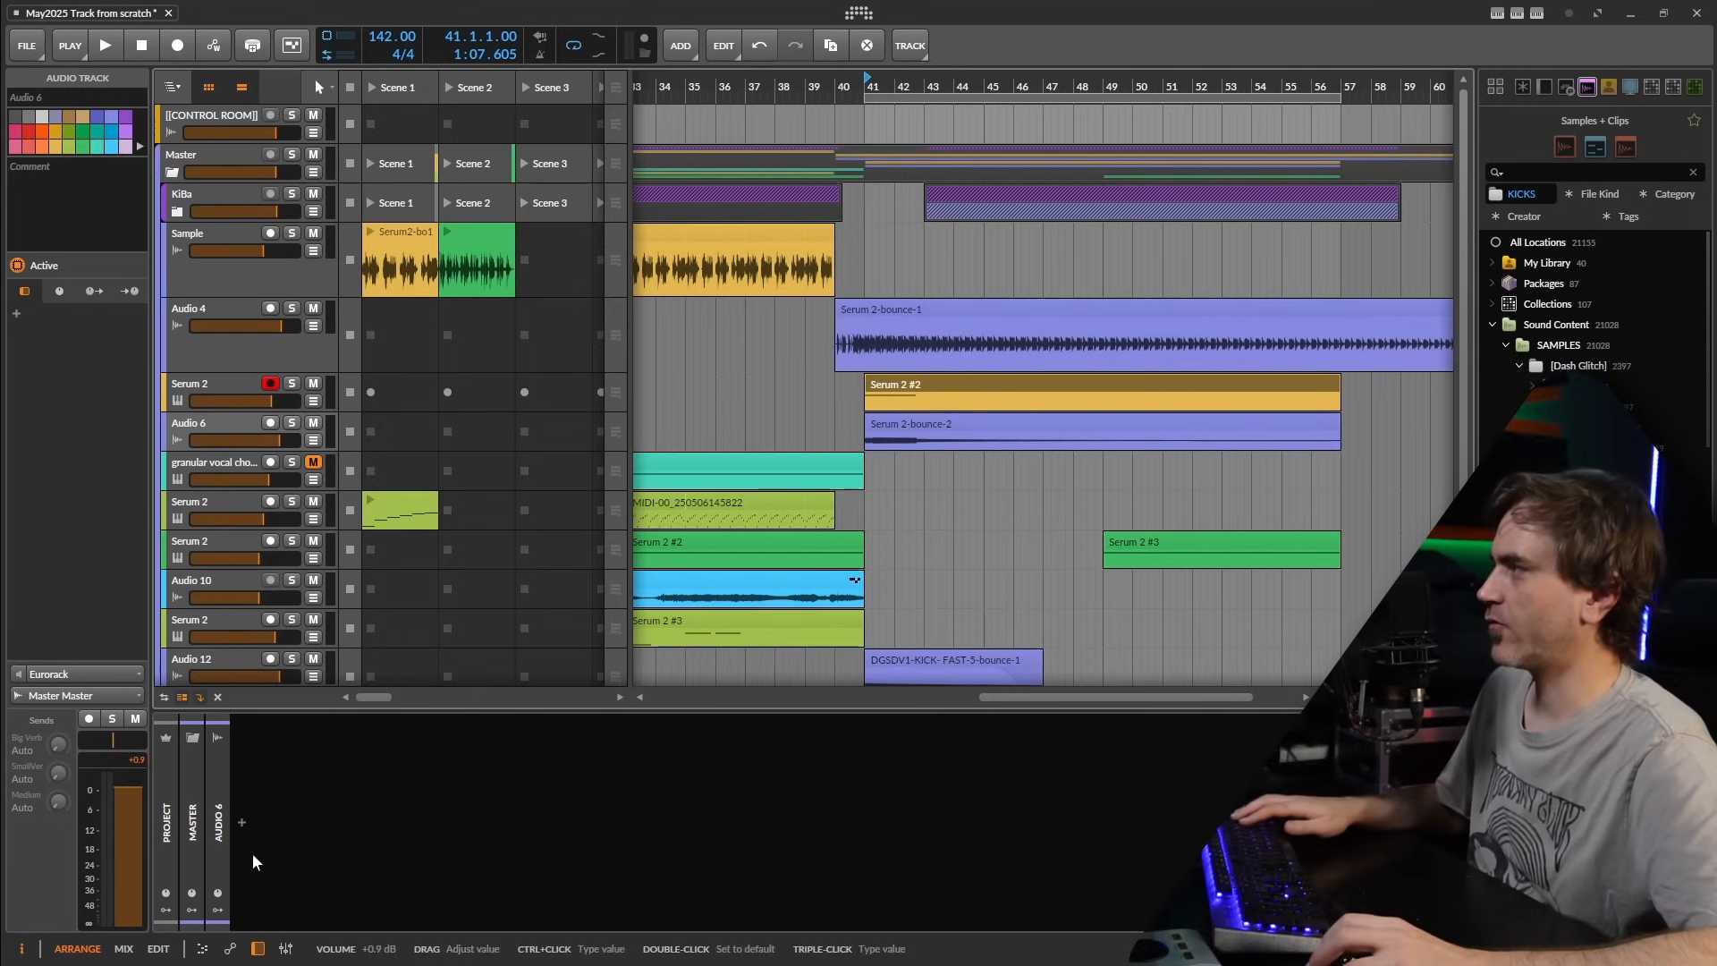
- Add an EQ-2 to the bounced Audio 6 track and set its low band to a low cut at 204 Hz
click(242, 821)
text(eq)
double_click(527, 513)
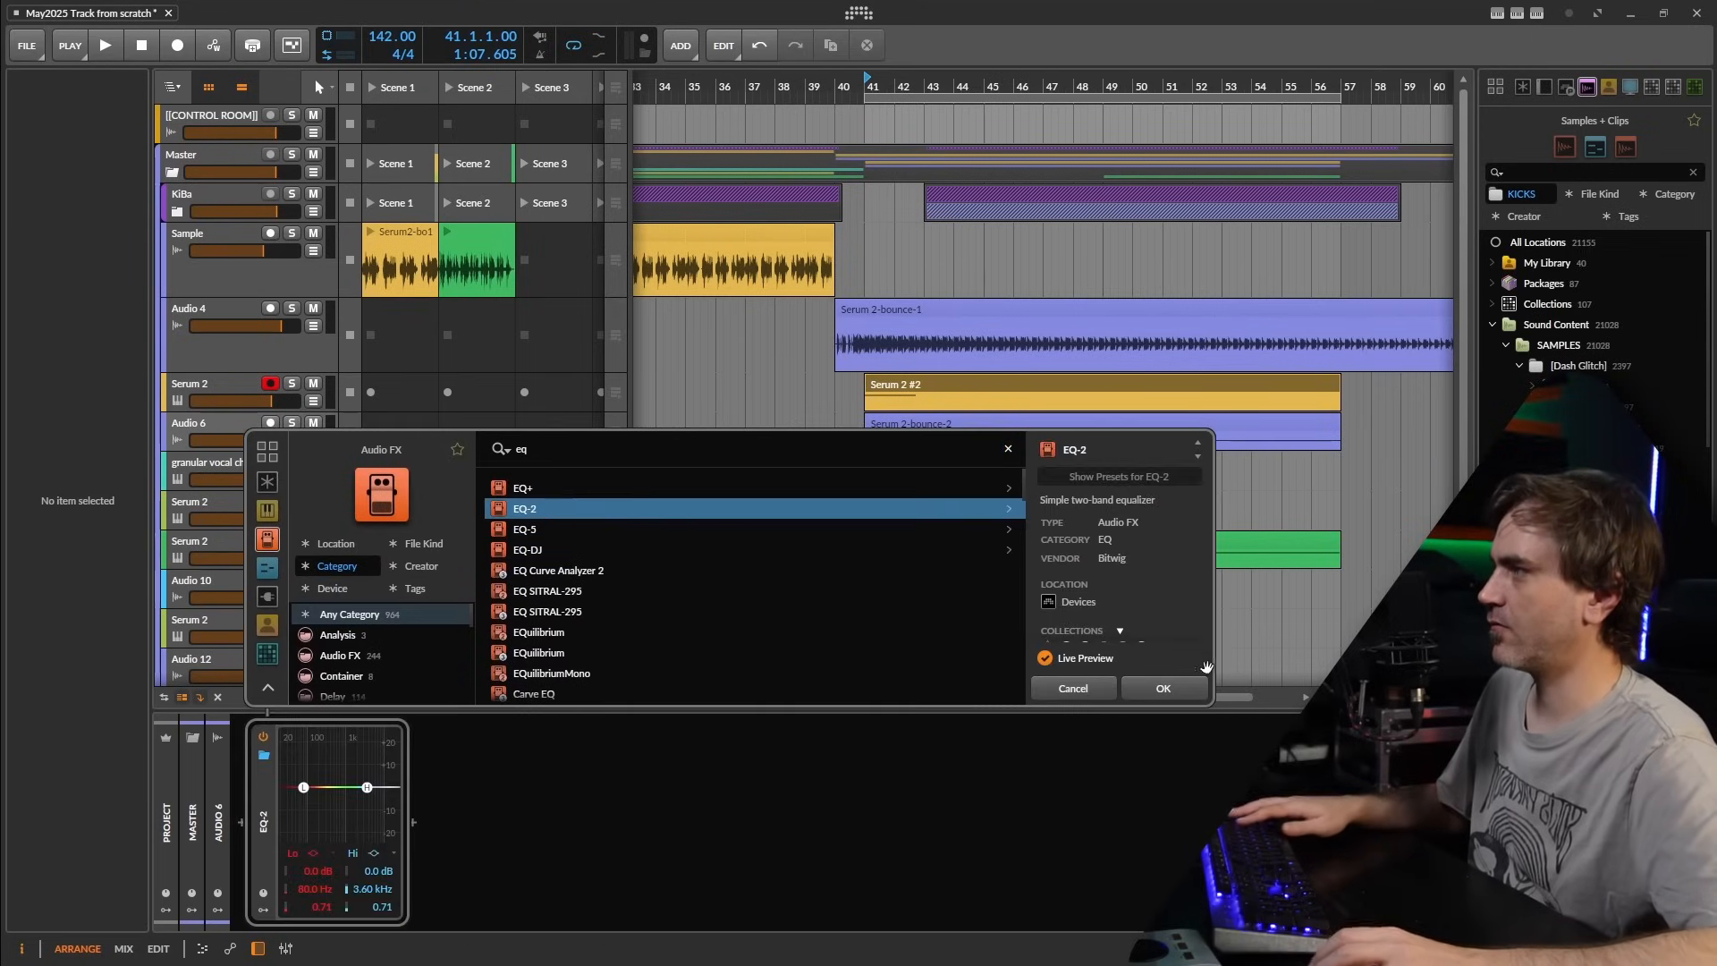
key(space)
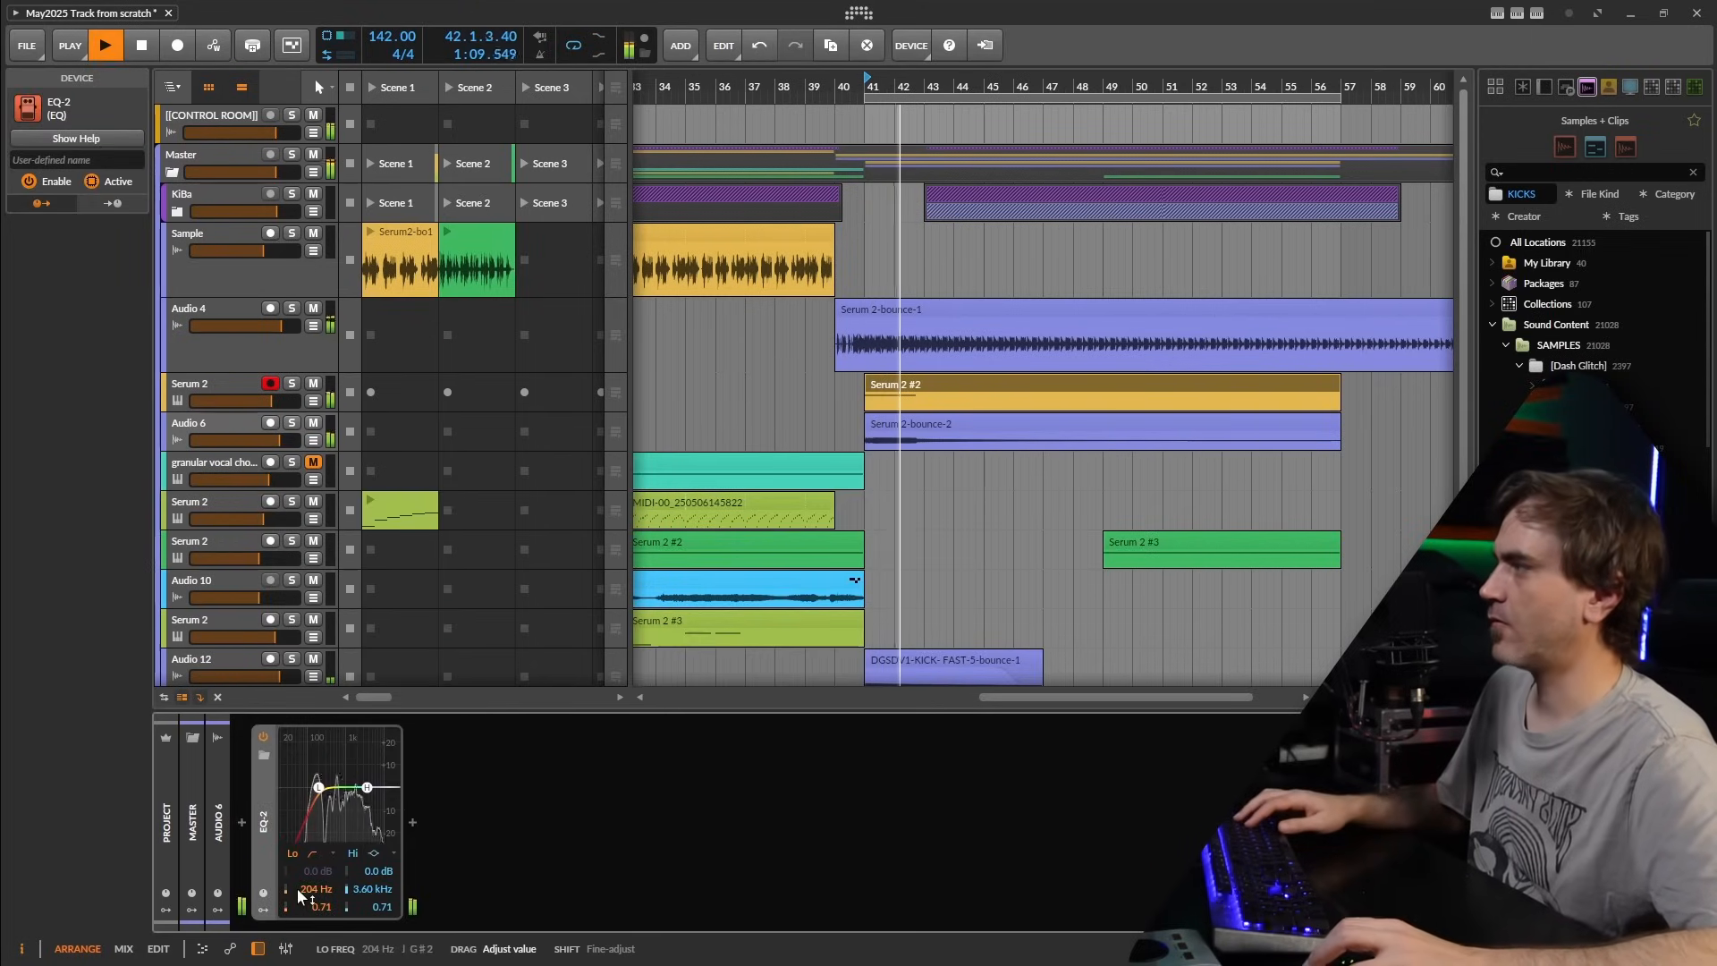
drag(312, 787, 318, 787)
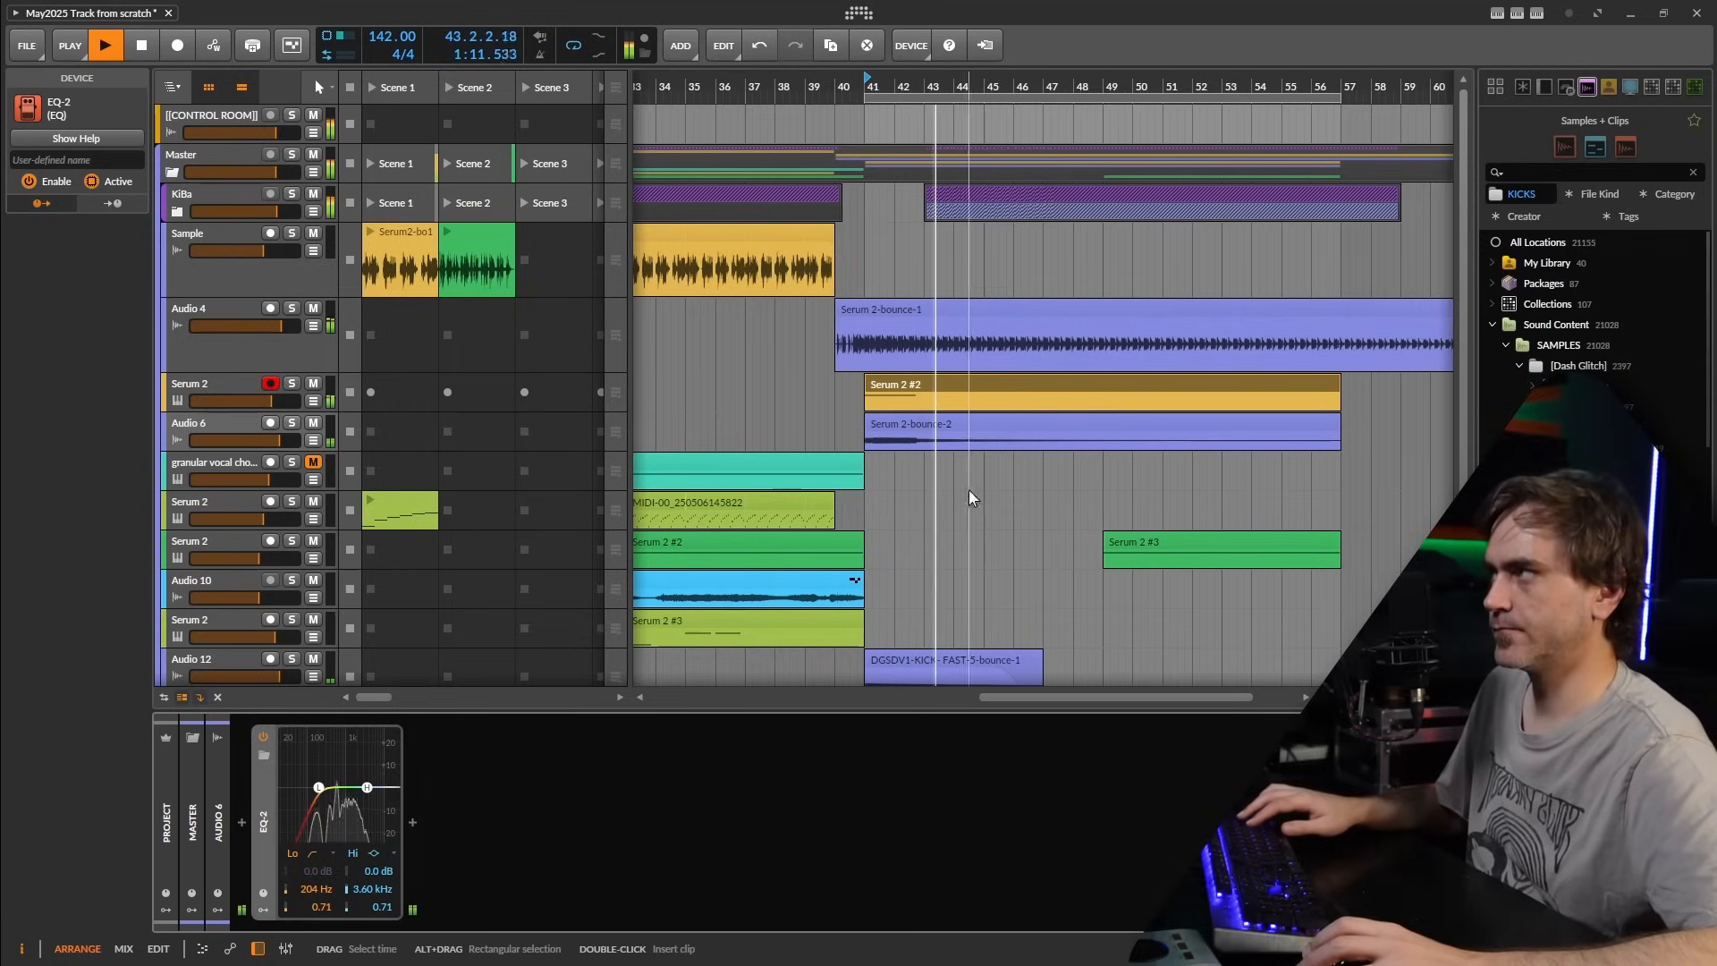
- Deactivate and hide the yellow Serum 2 source track above Audio 6
scroll(879, 384, down, 3)
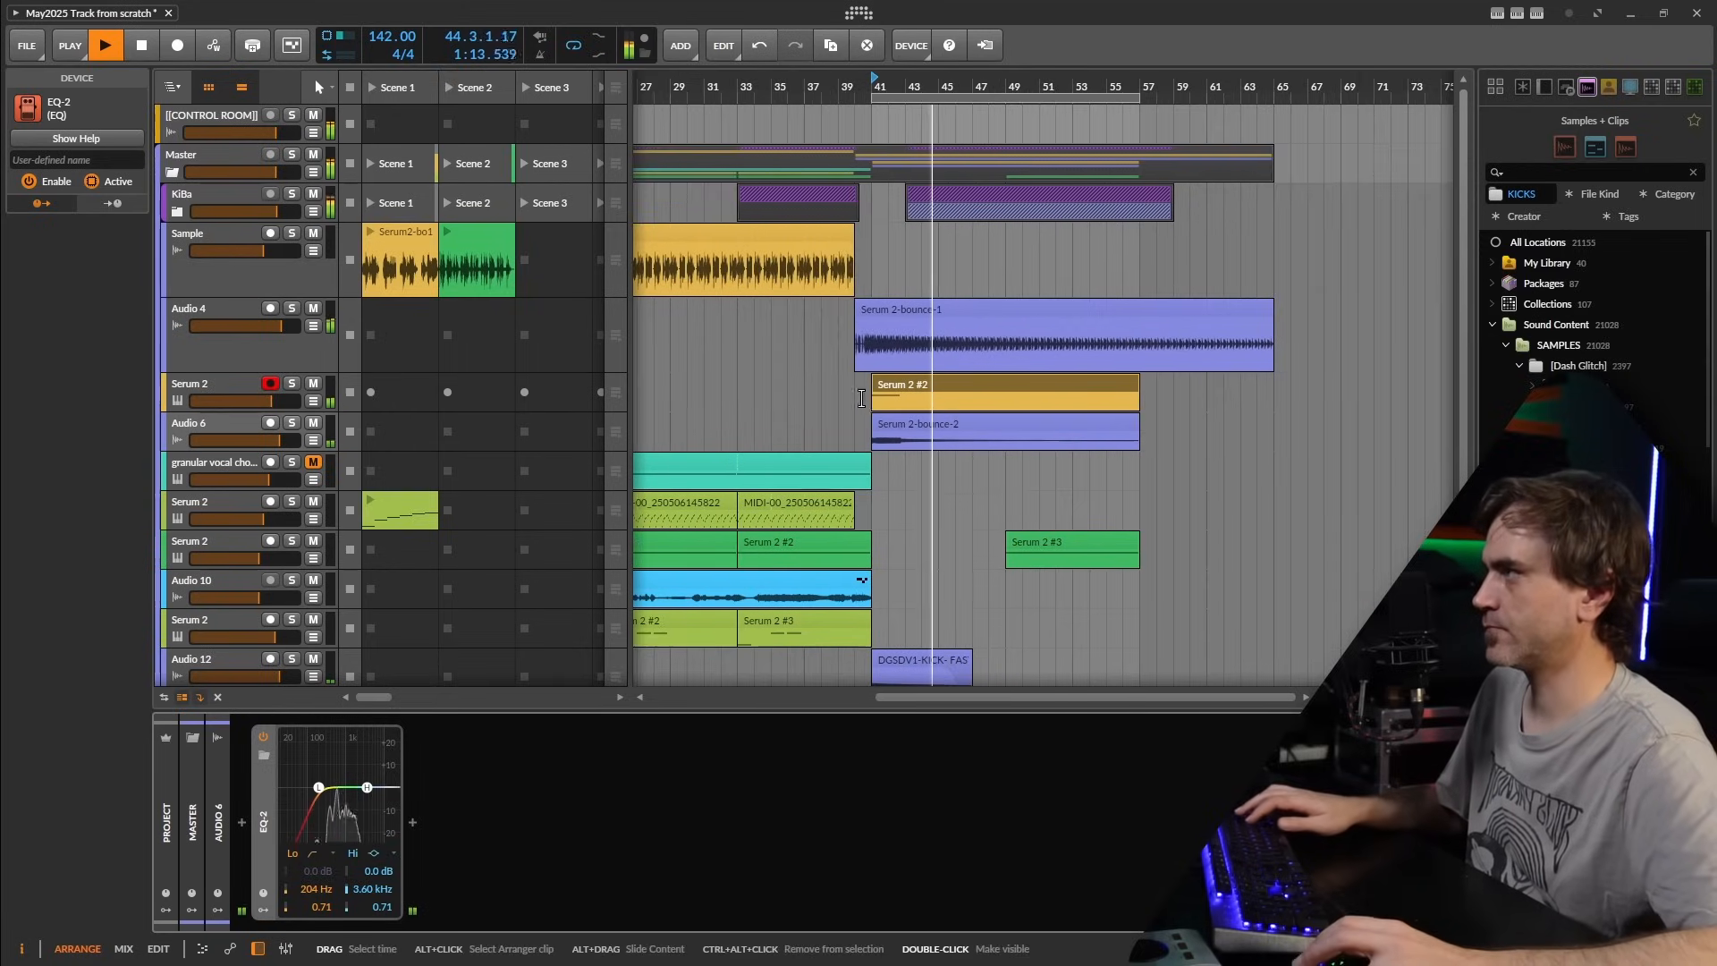
drag(880, 385, 1004, 321)
click(227, 320)
key(Delete)
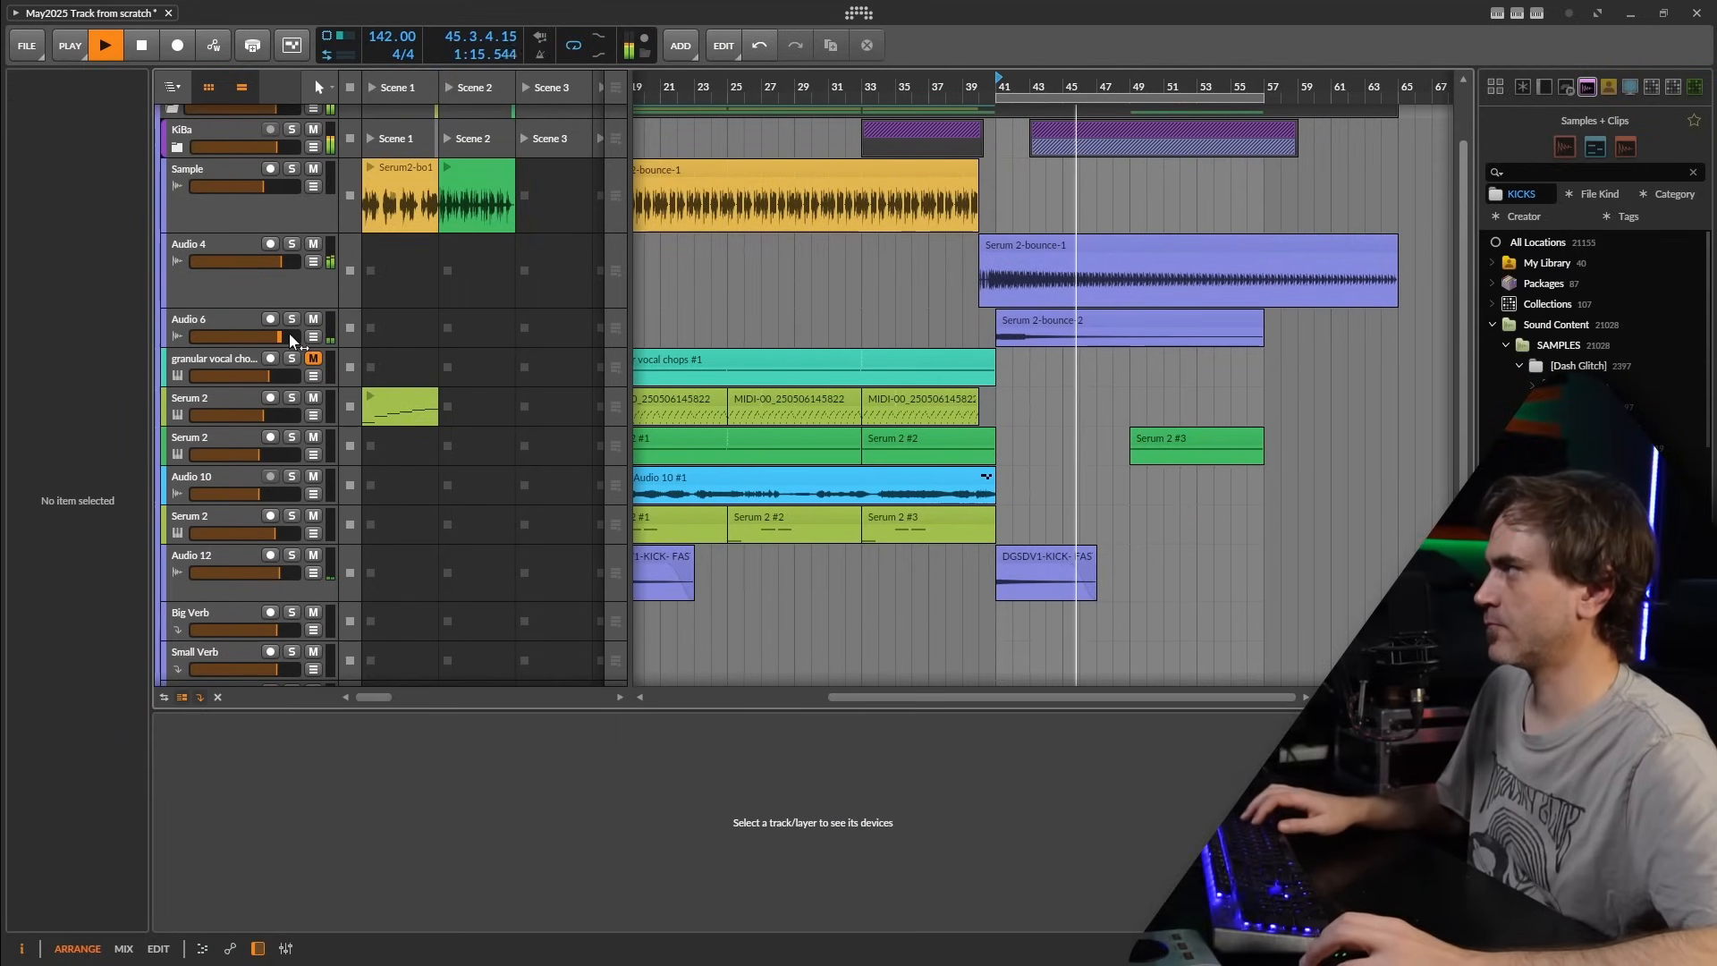
- Show the deactivated tracks and copy the Serum 2-bounce-2 clip on Audio 6 to start at bar 17
scroll(1013, 356, left, 5)
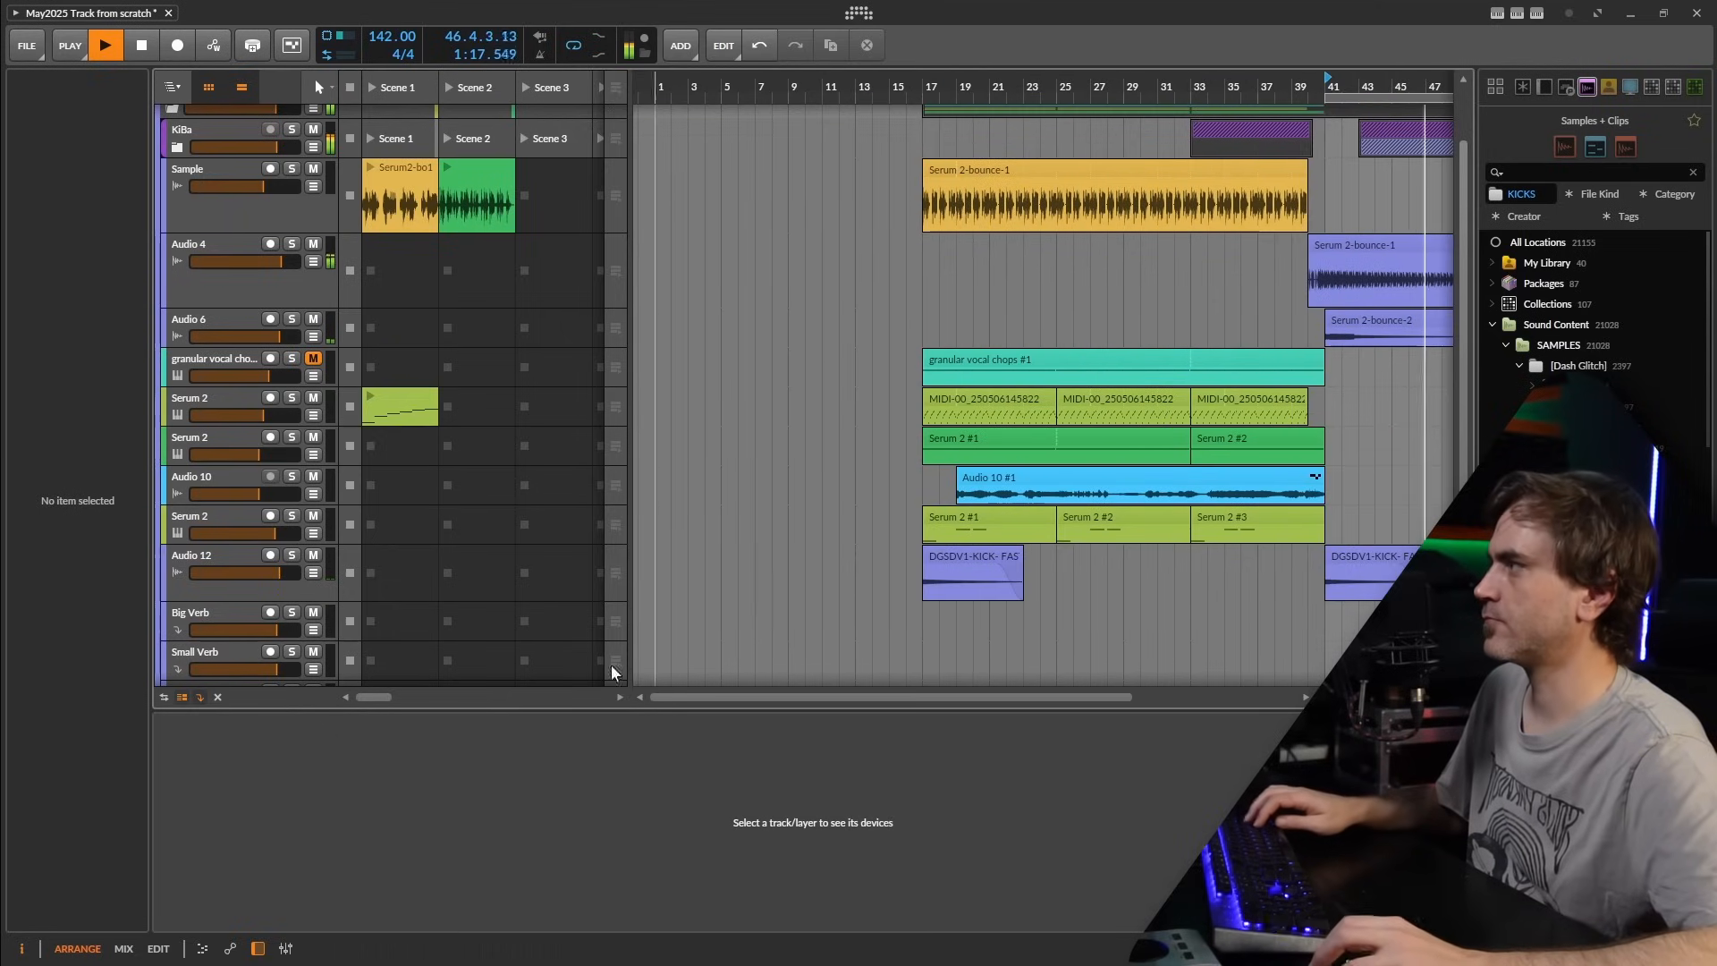
click(218, 697)
drag(1412, 431, 1010, 429)
scroll(1118, 358, right, 7)
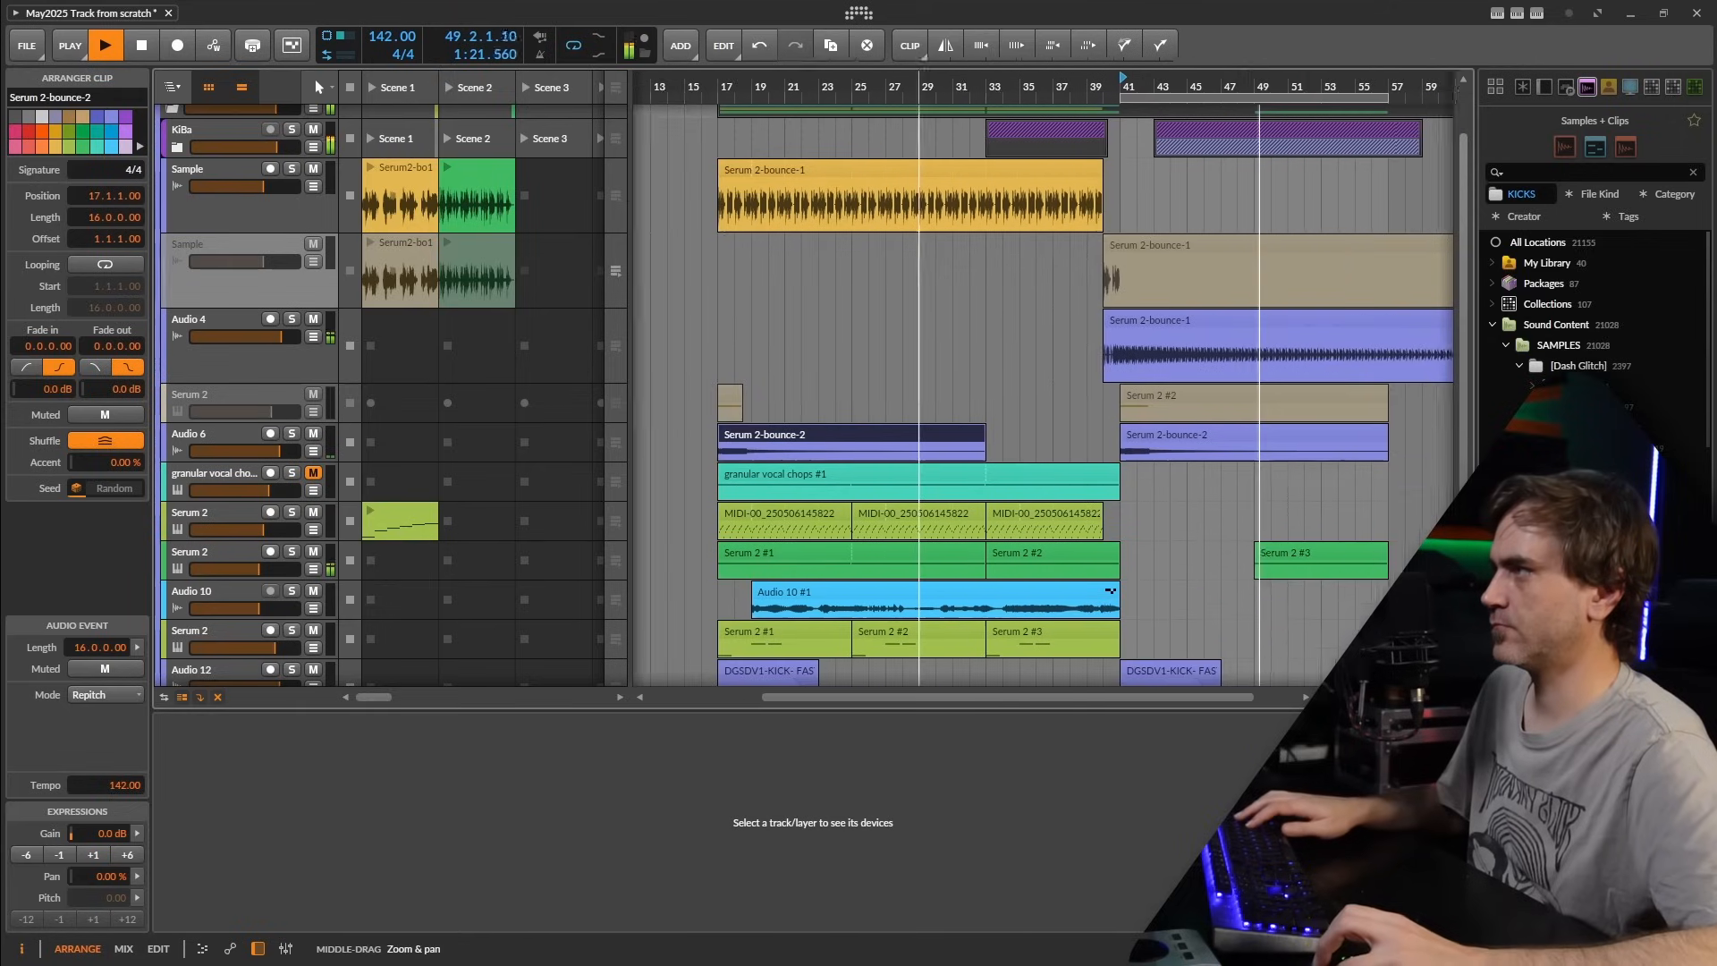
- Play the arrangement from bar 17 and hide the deactivated tracks
click(668, 97)
key(space)
key(space)
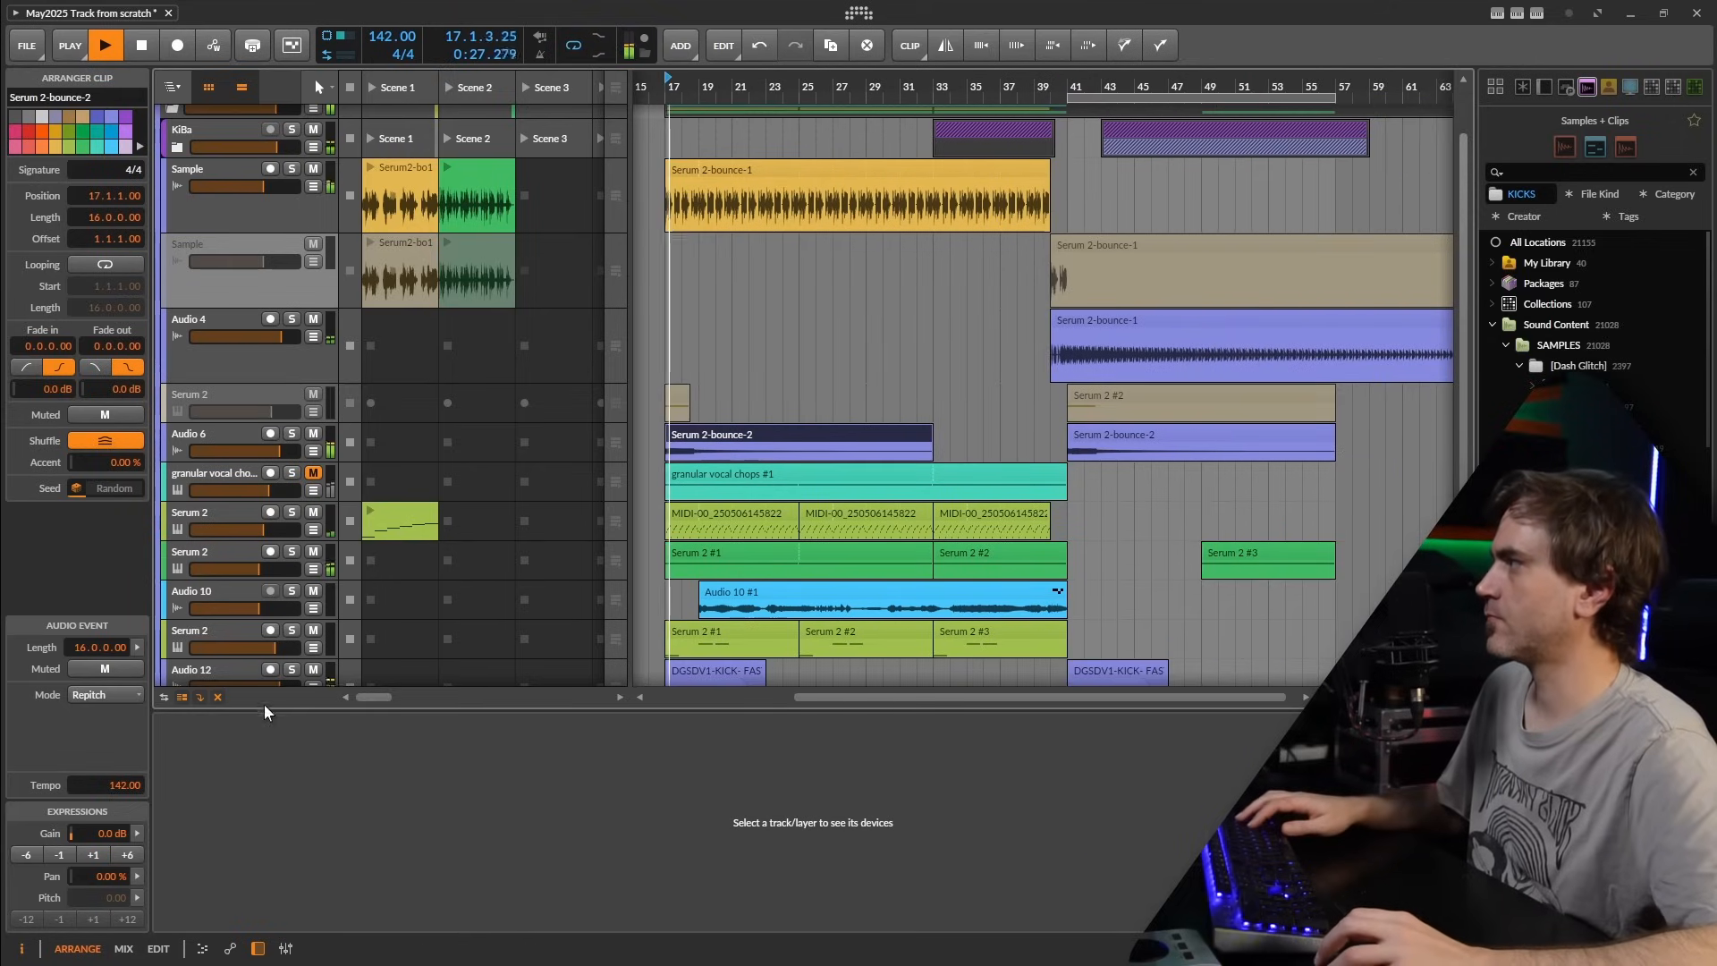
click(217, 697)
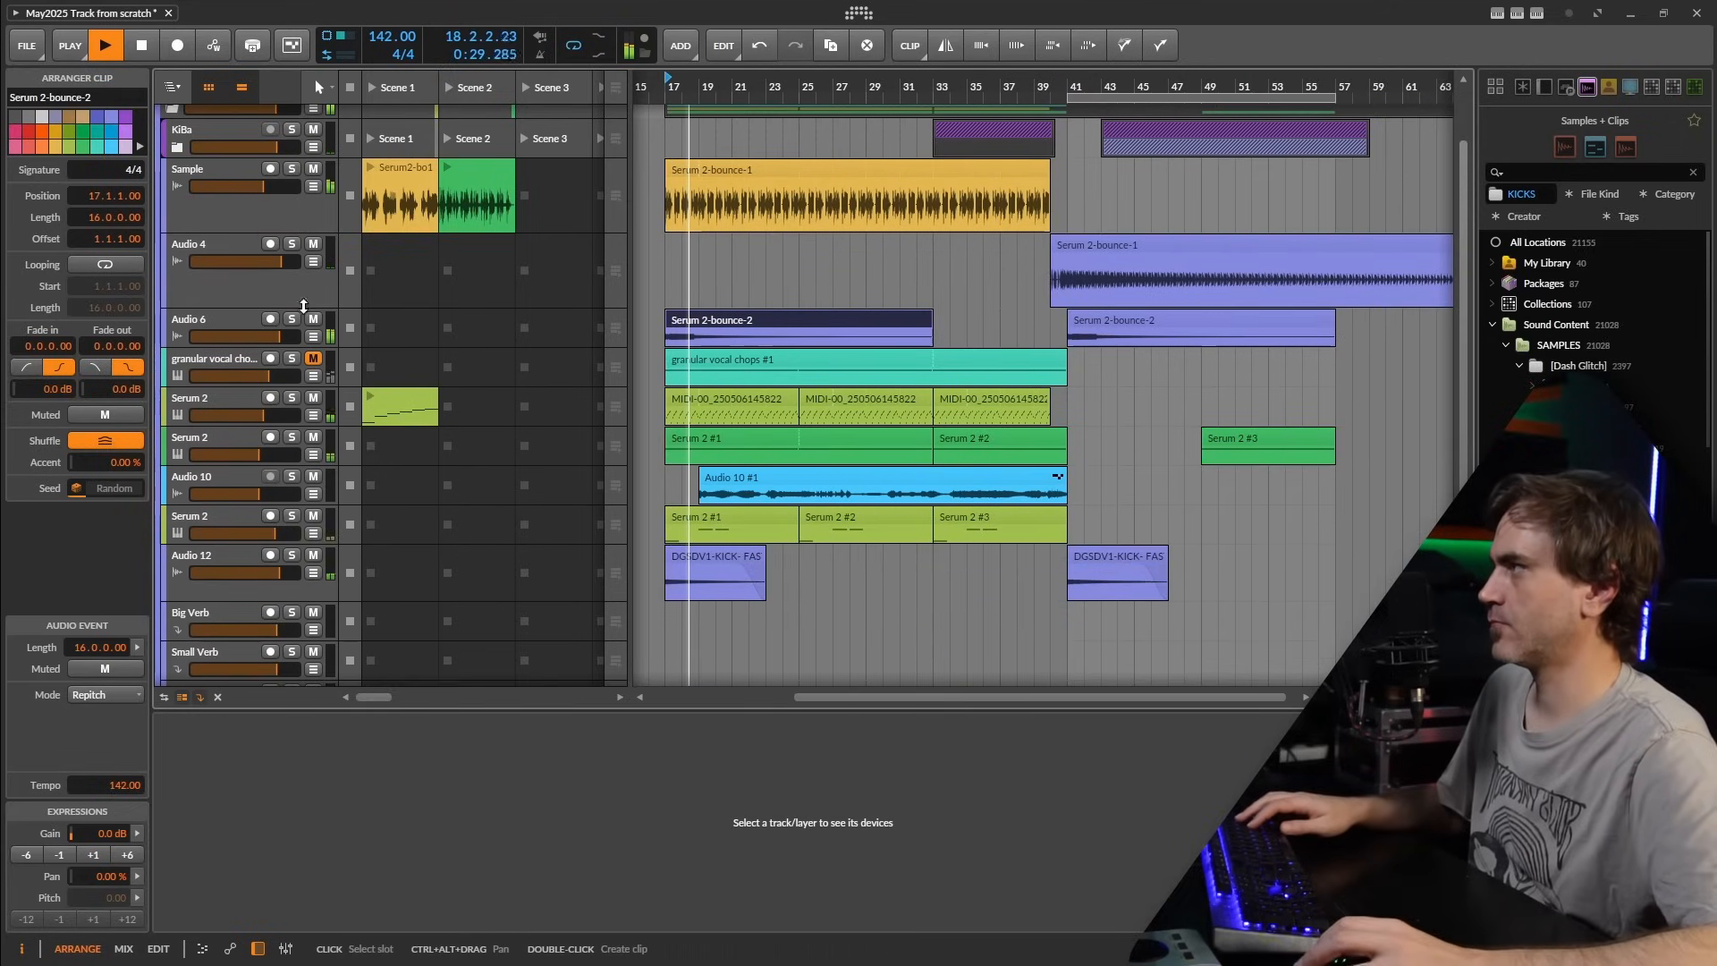
- Check the Audio 6 track's EQ-2 and look over the arrangement clips from bar 17 onward during playback
click(213, 316)
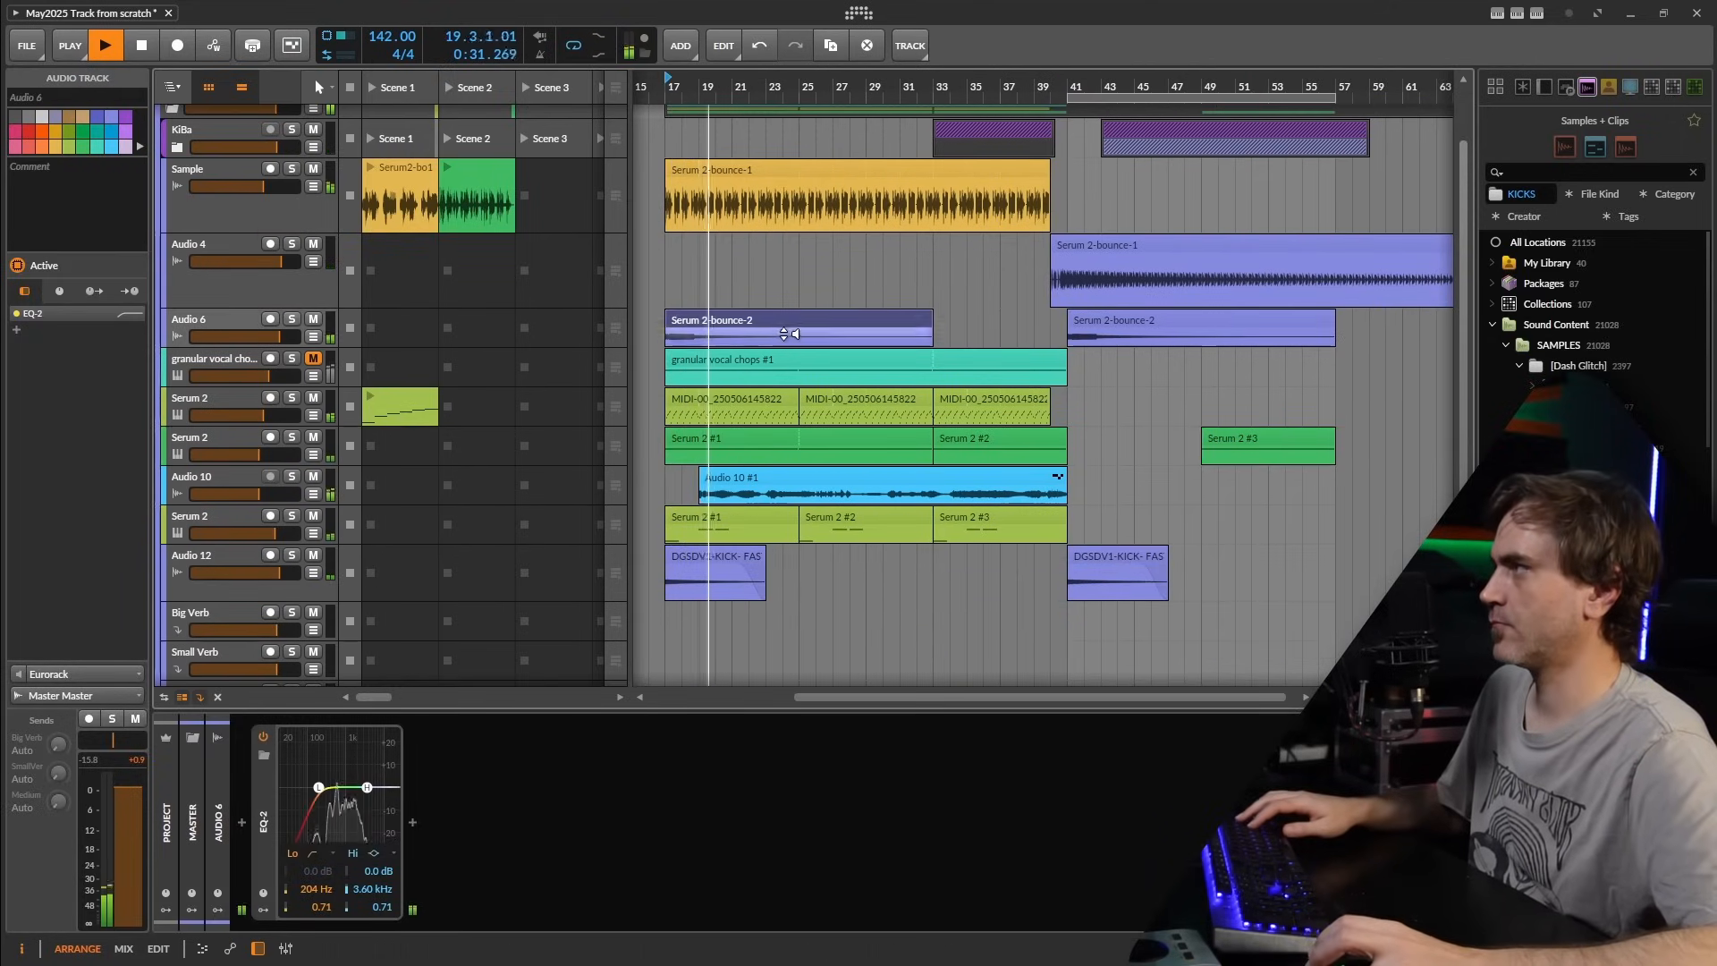
scroll(805, 394, up, 2)
mouse_move(926, 347)
mouse_down()
mouse_move(817, 349)
mouse_move(954, 350)
mouse_up()
scroll(817, 349, down, 2)
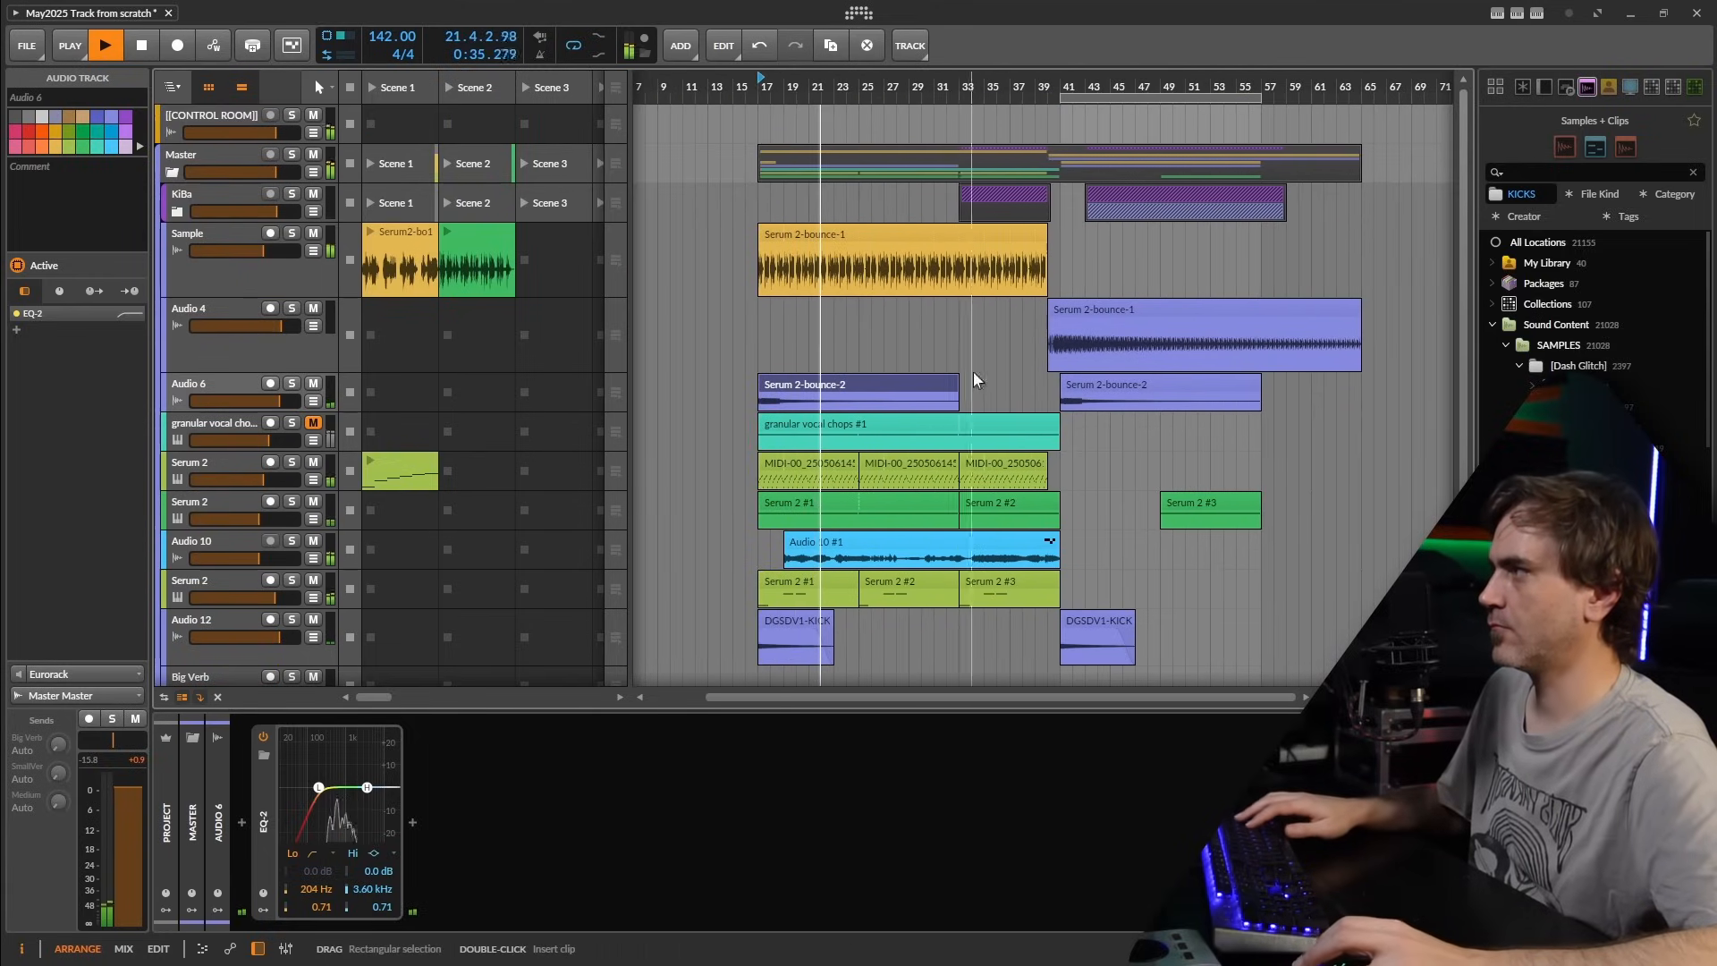
drag(1061, 497, 1005, 503)
scroll(952, 556, down, 3)
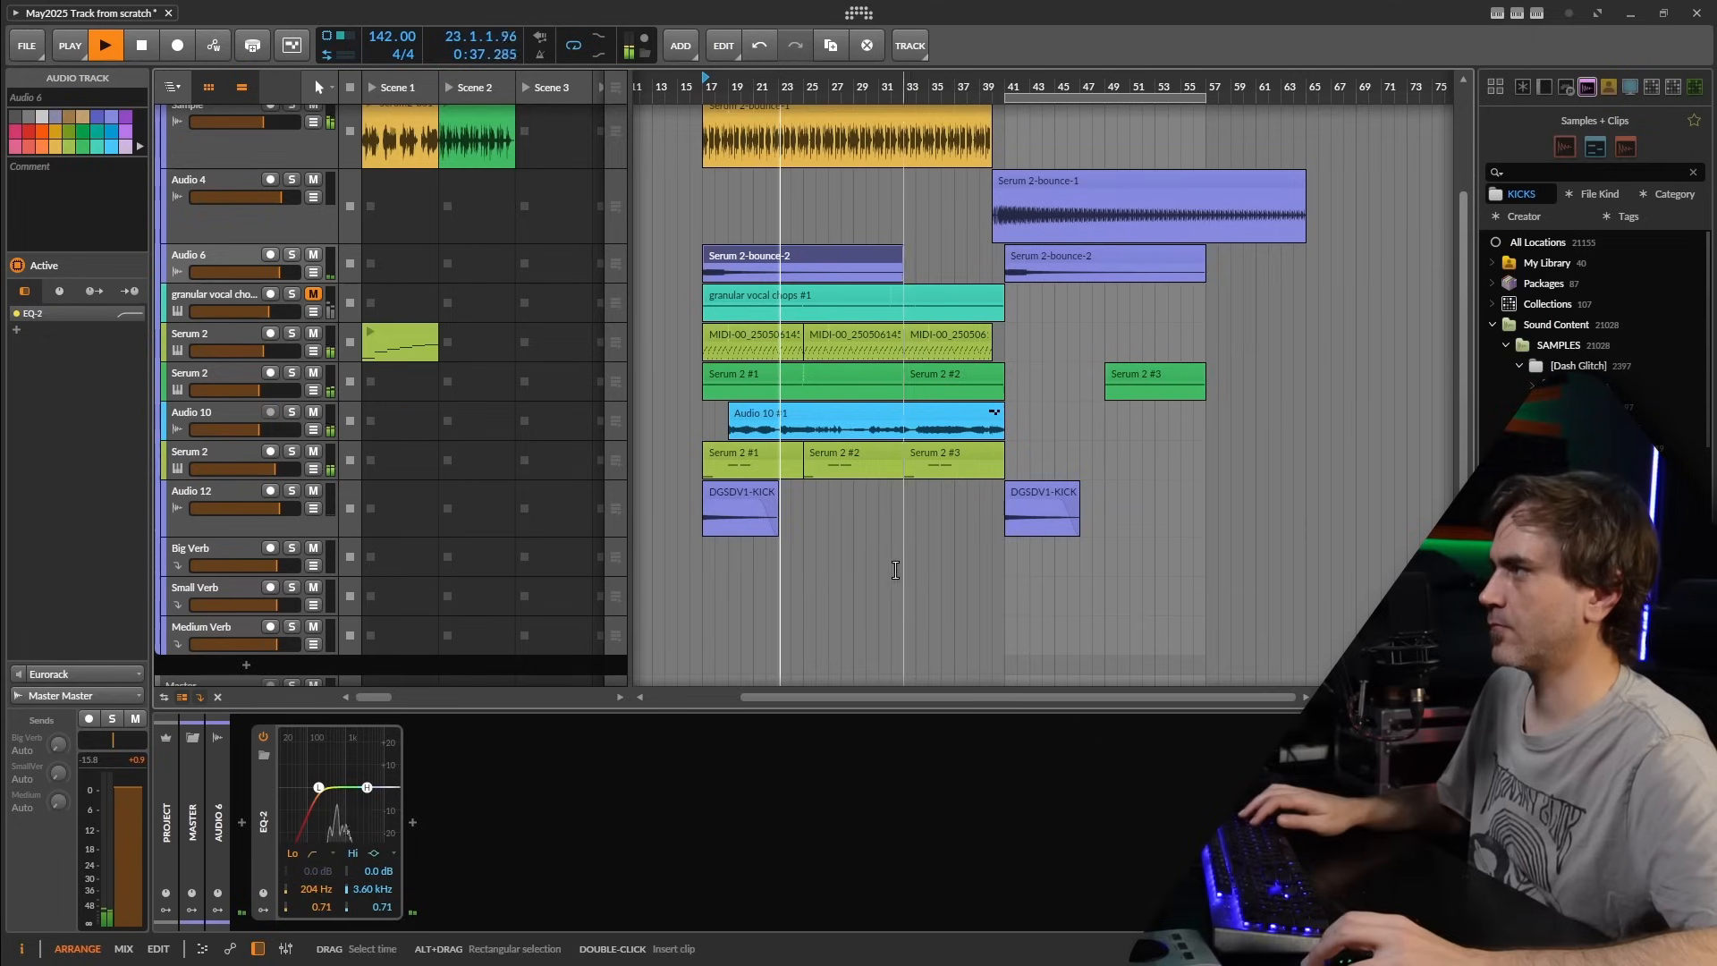
scroll(953, 518, left, 3)
- Stop playback, then solo and select the Serum 2 track directly below Audio 10
click(955, 453)
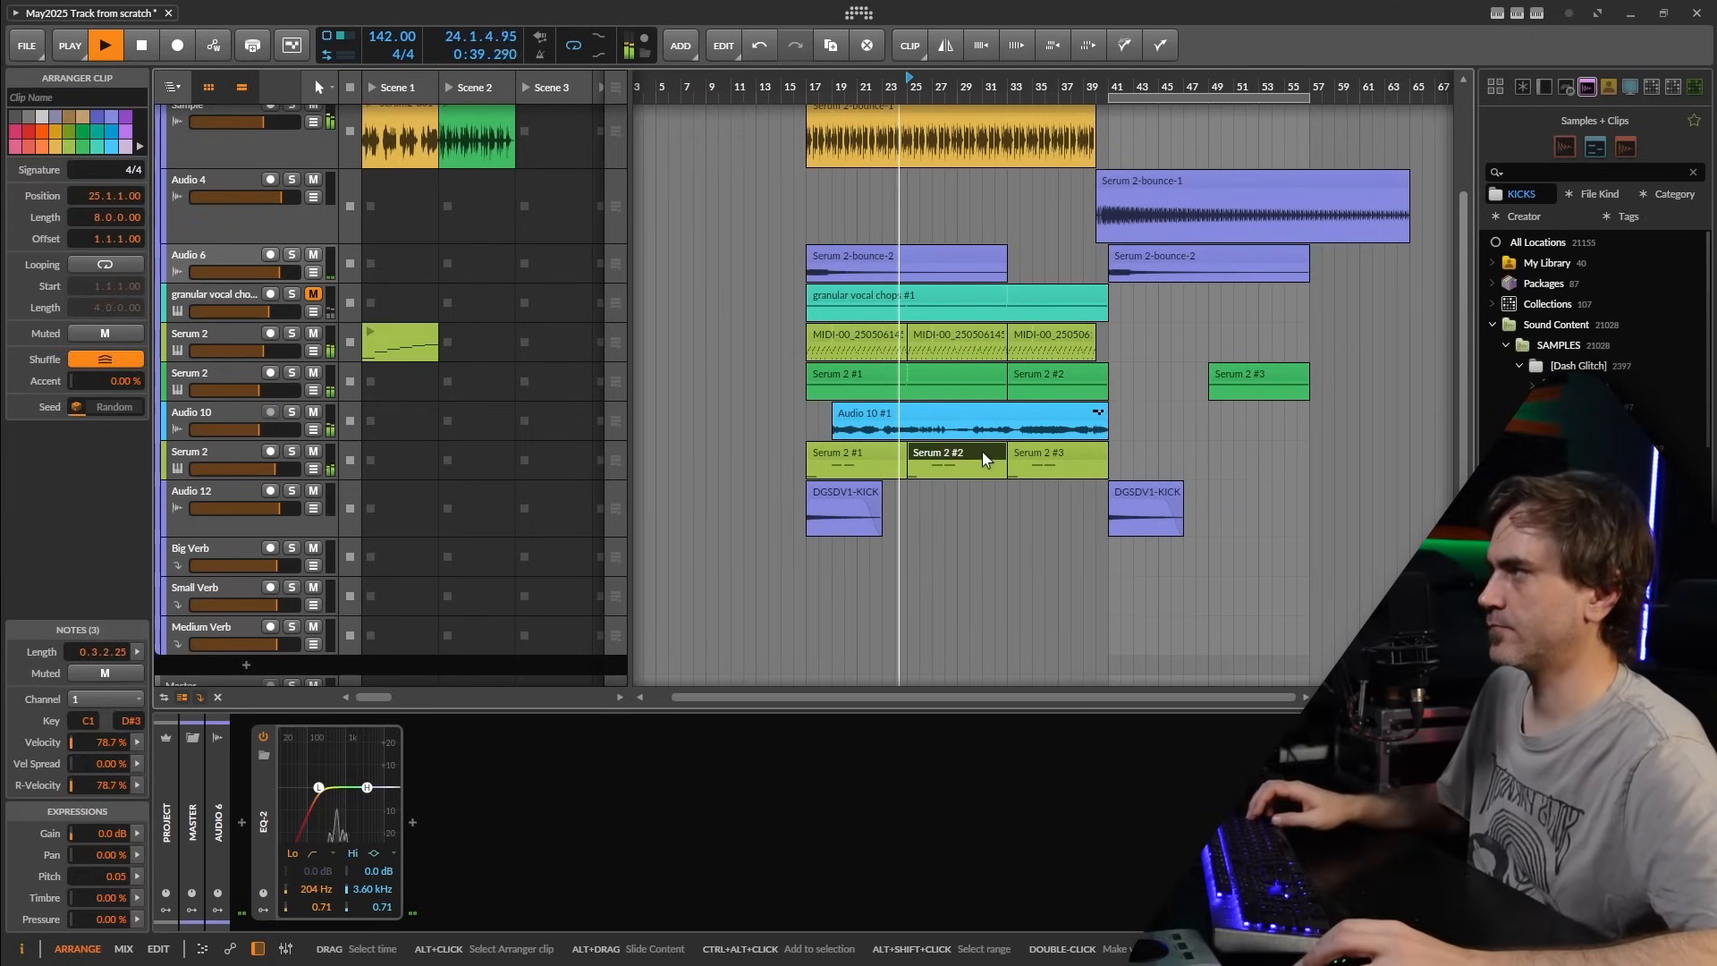
key(space)
click(290, 451)
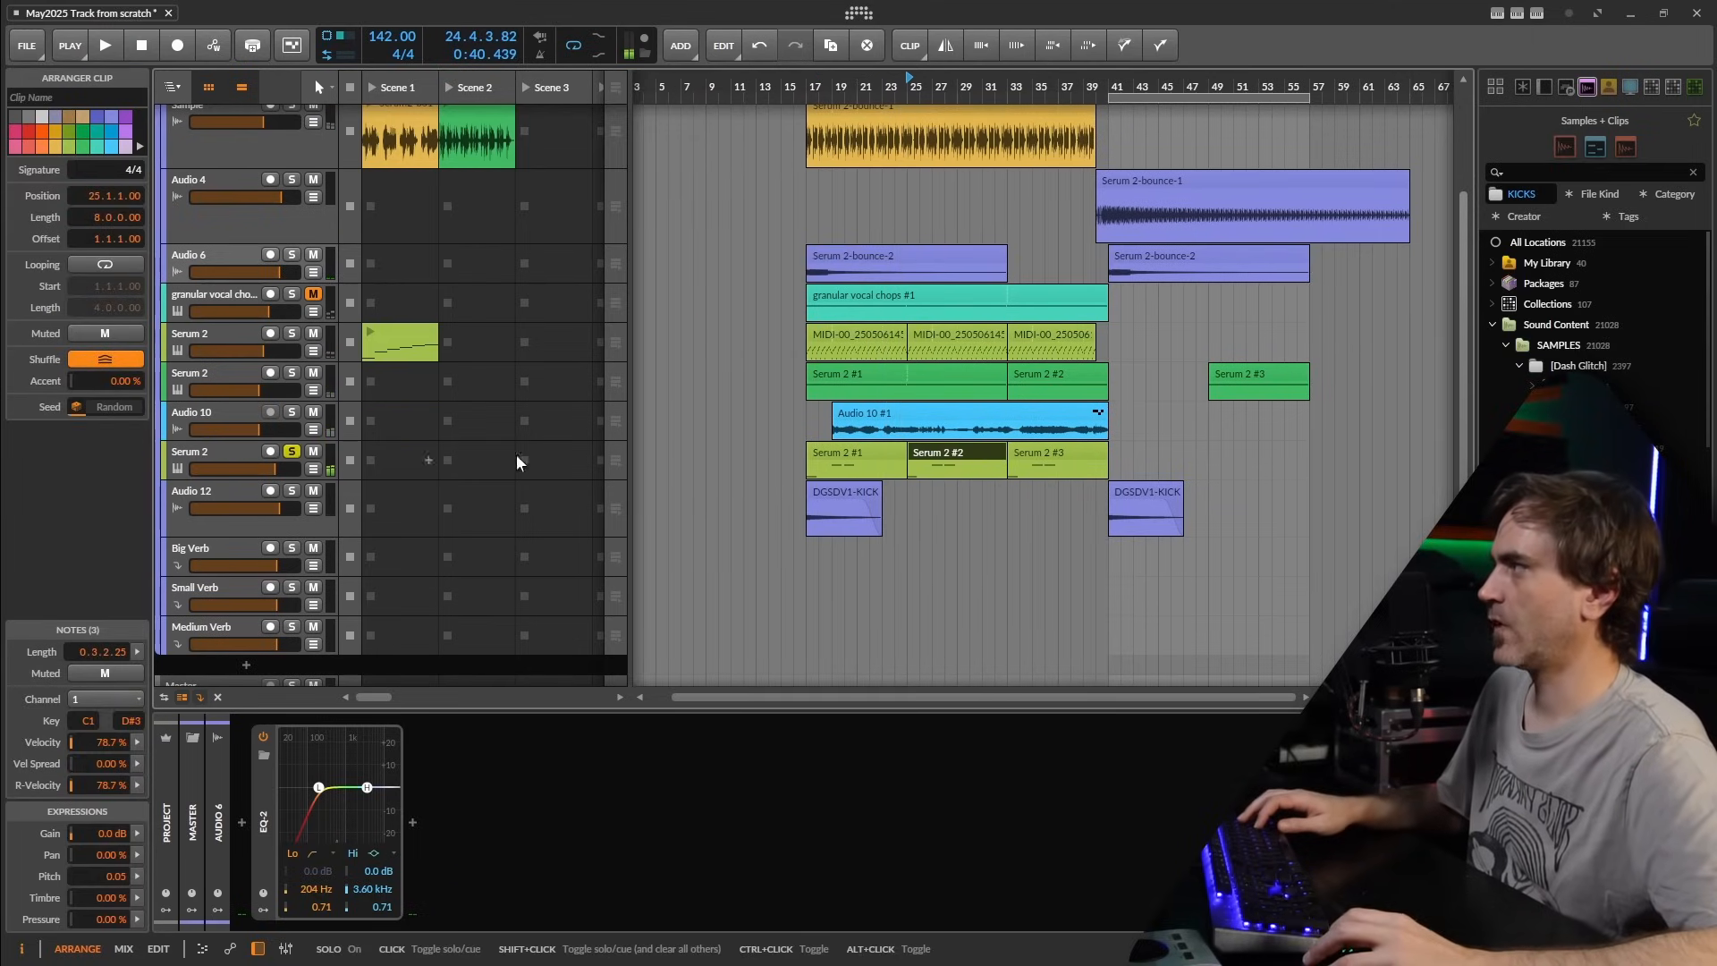
click(208, 453)
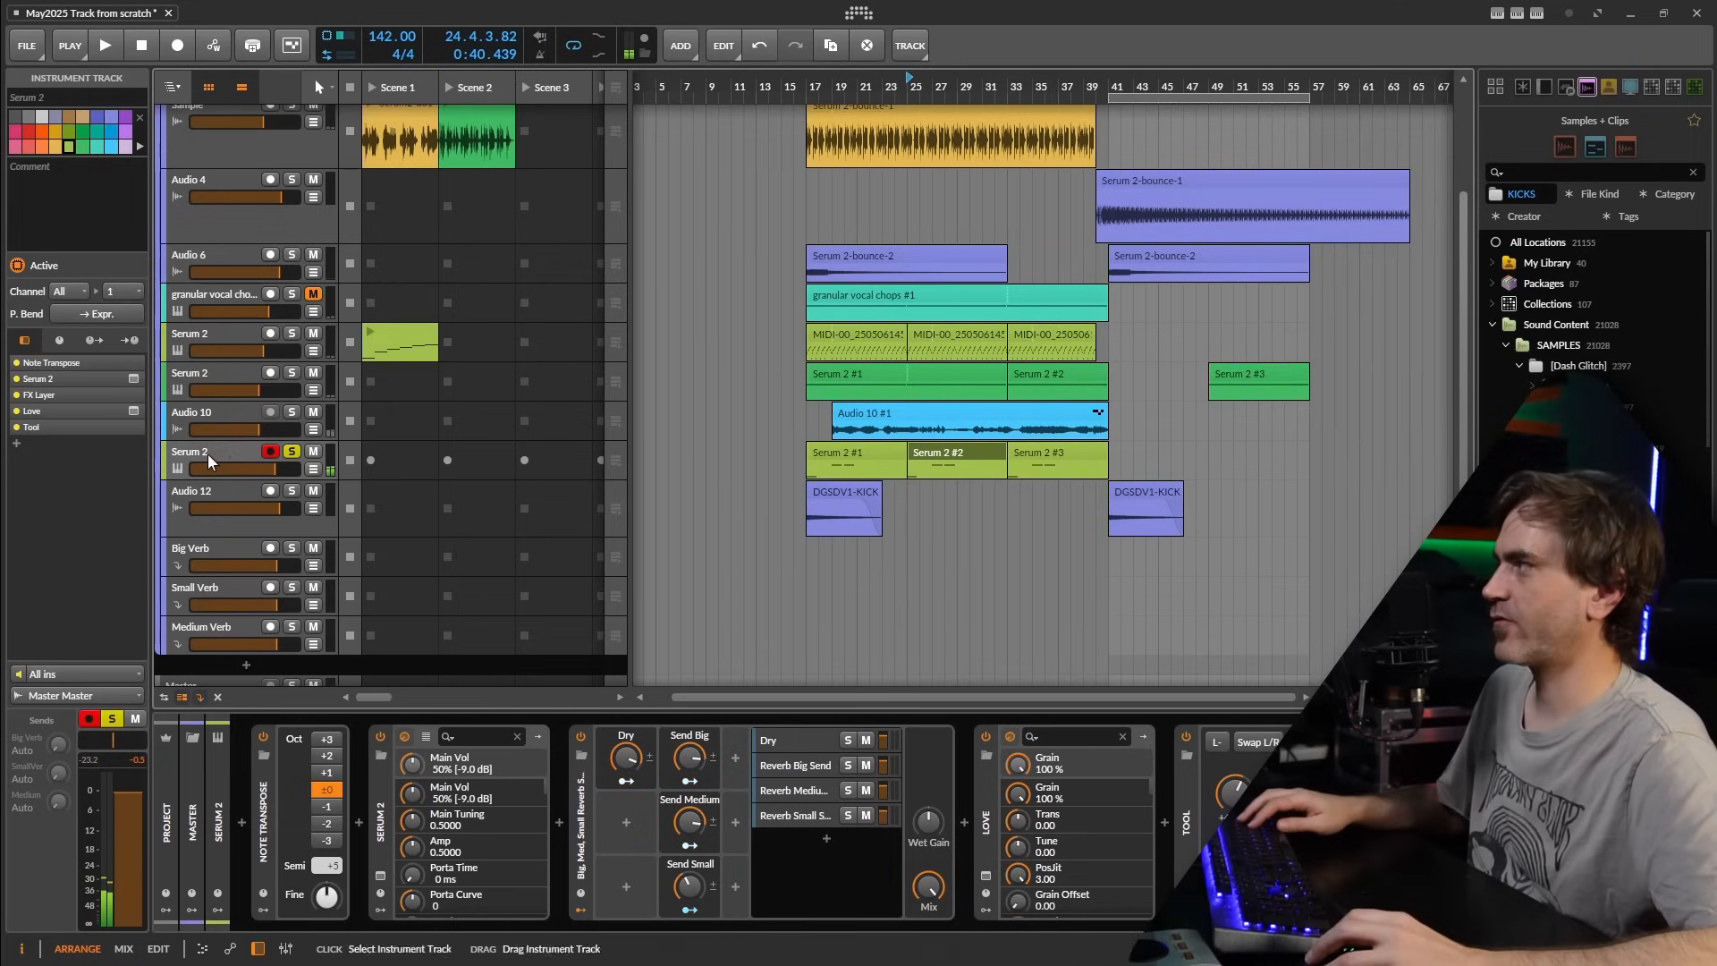
- Delete the Serum 2 #2 clip at bar 25 on the soloed track and extend Serum 2 #1 to bar 33
click(957, 454)
key(m)
key(Delete)
click(901, 456)
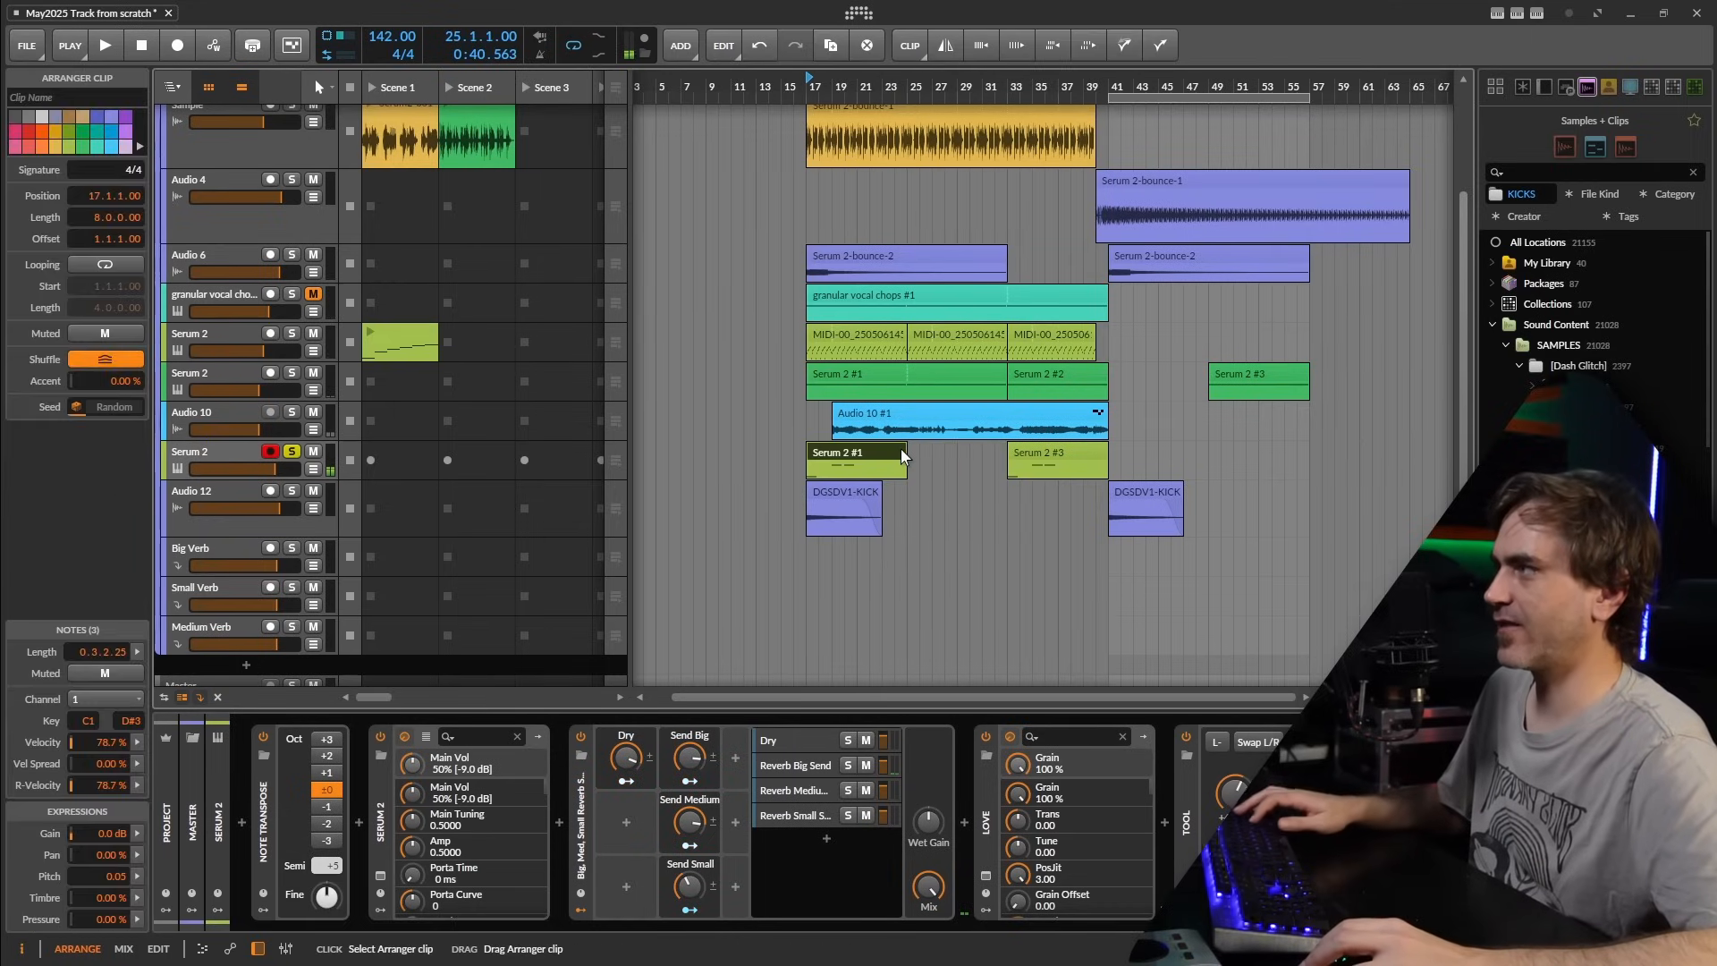
click(1032, 463)
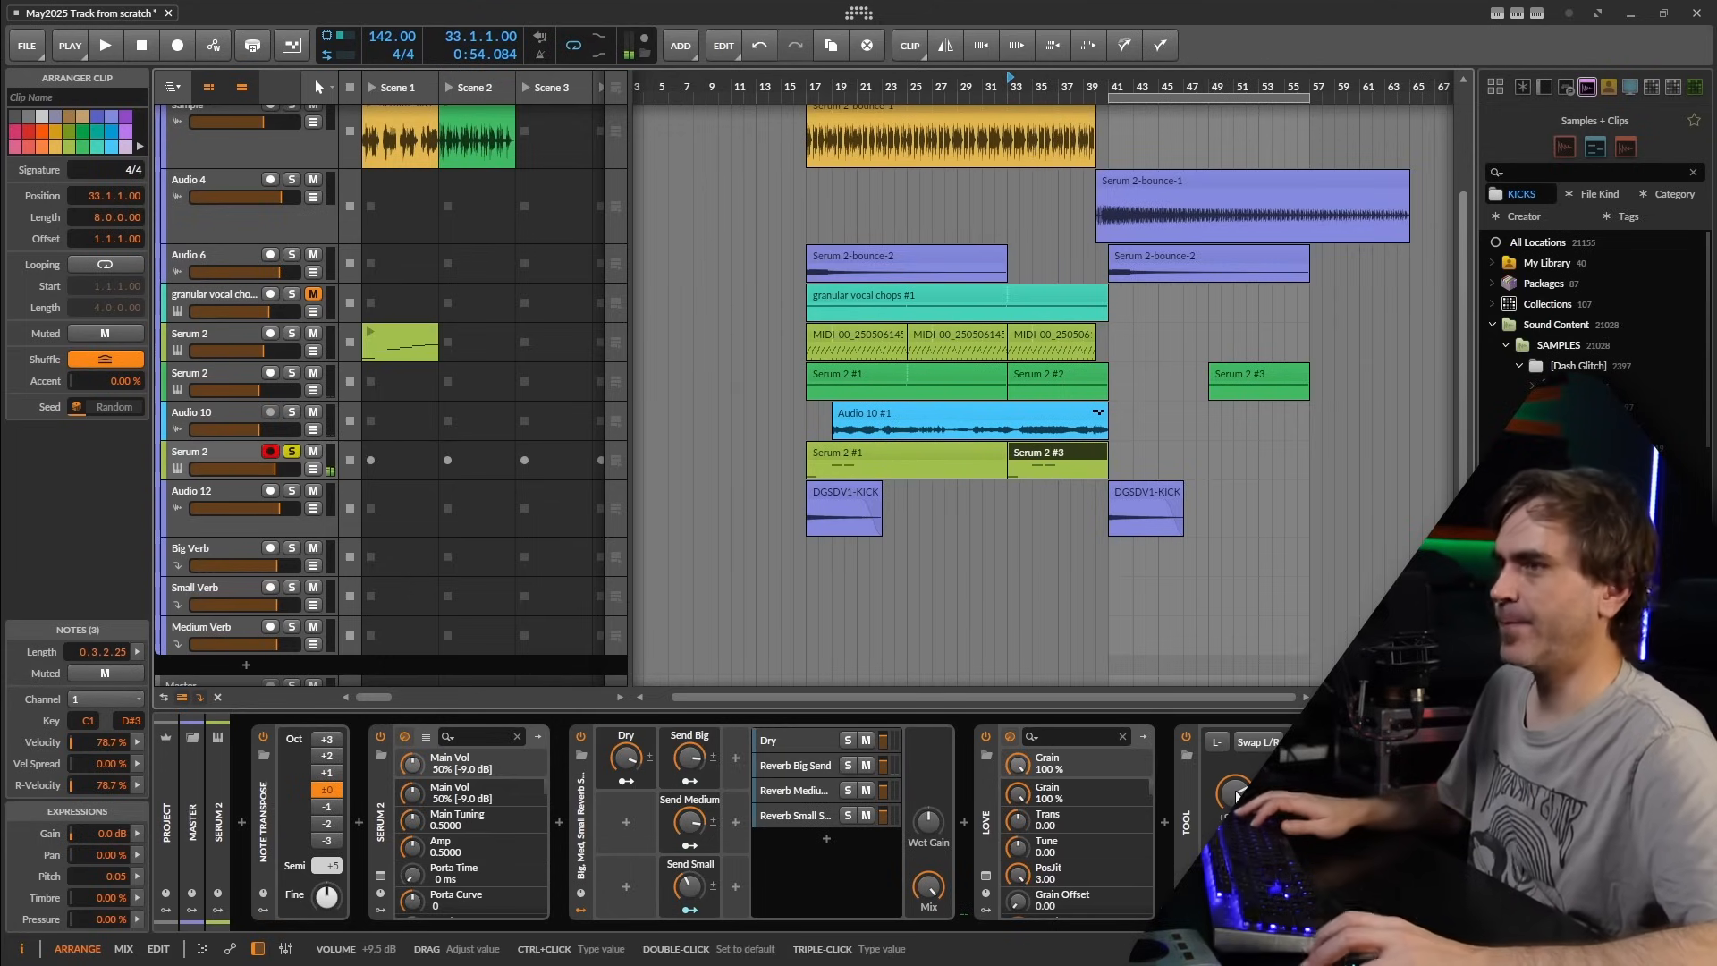
- Try to bounce the 16-bar Serum 2 #1 clip to a new audio track, post-fader at 32-bit floating point
right_click(935, 452)
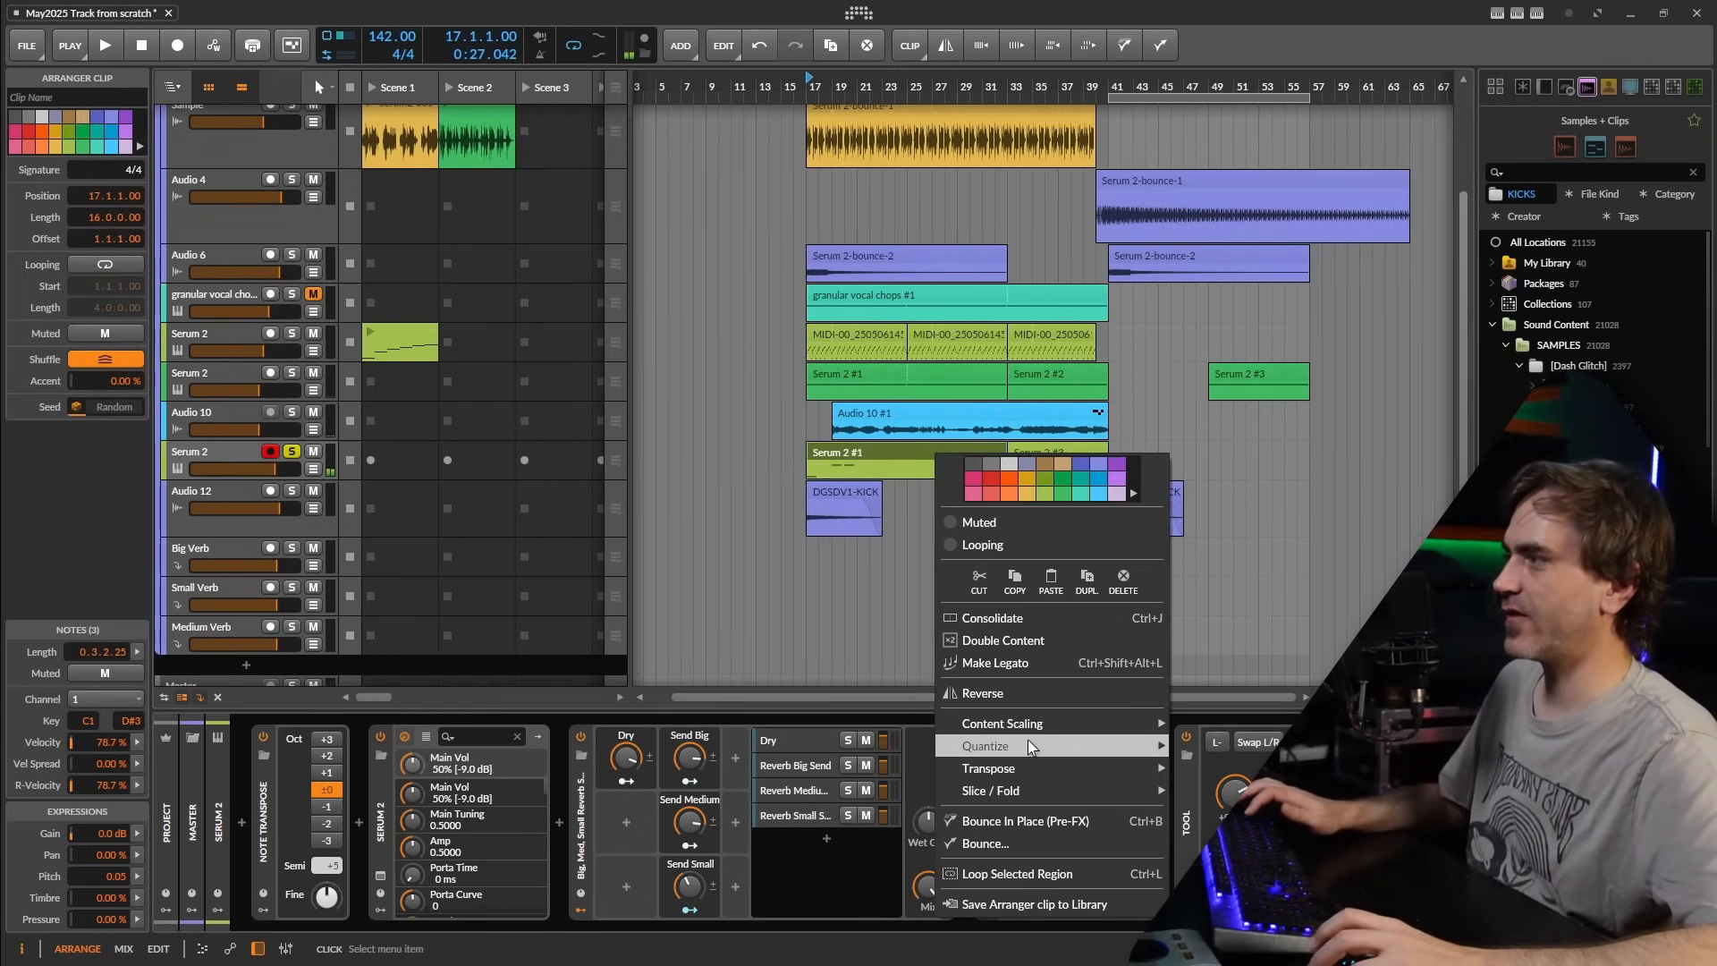
click(992, 846)
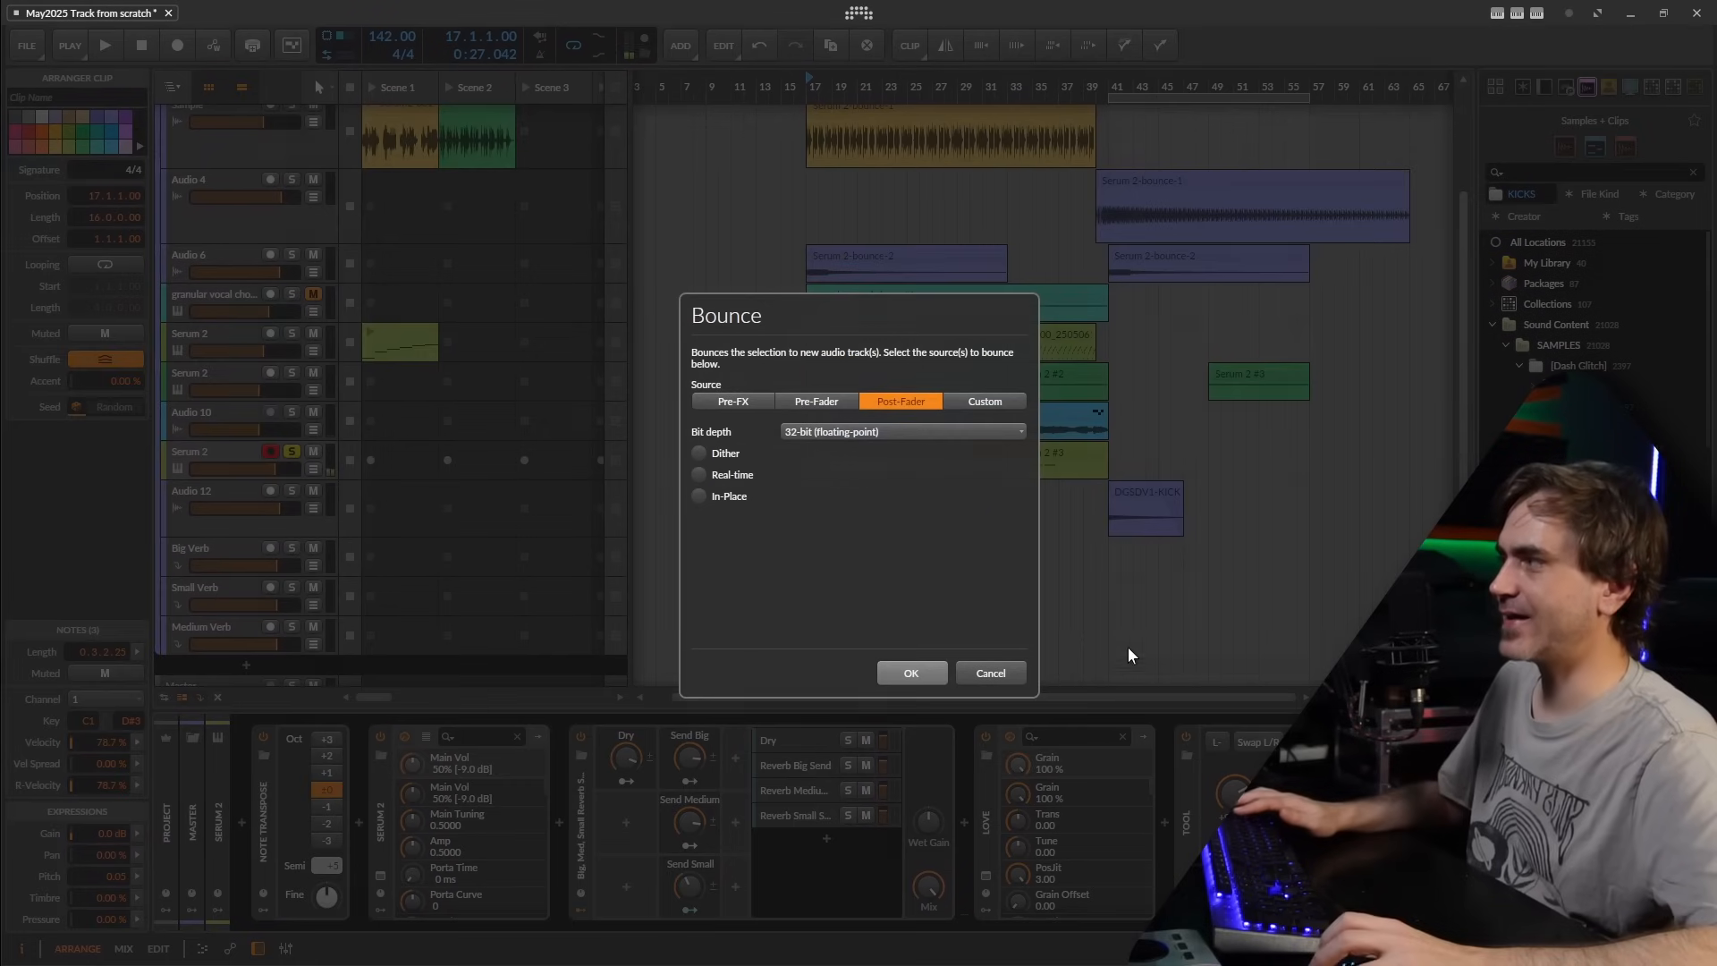
click(905, 672)
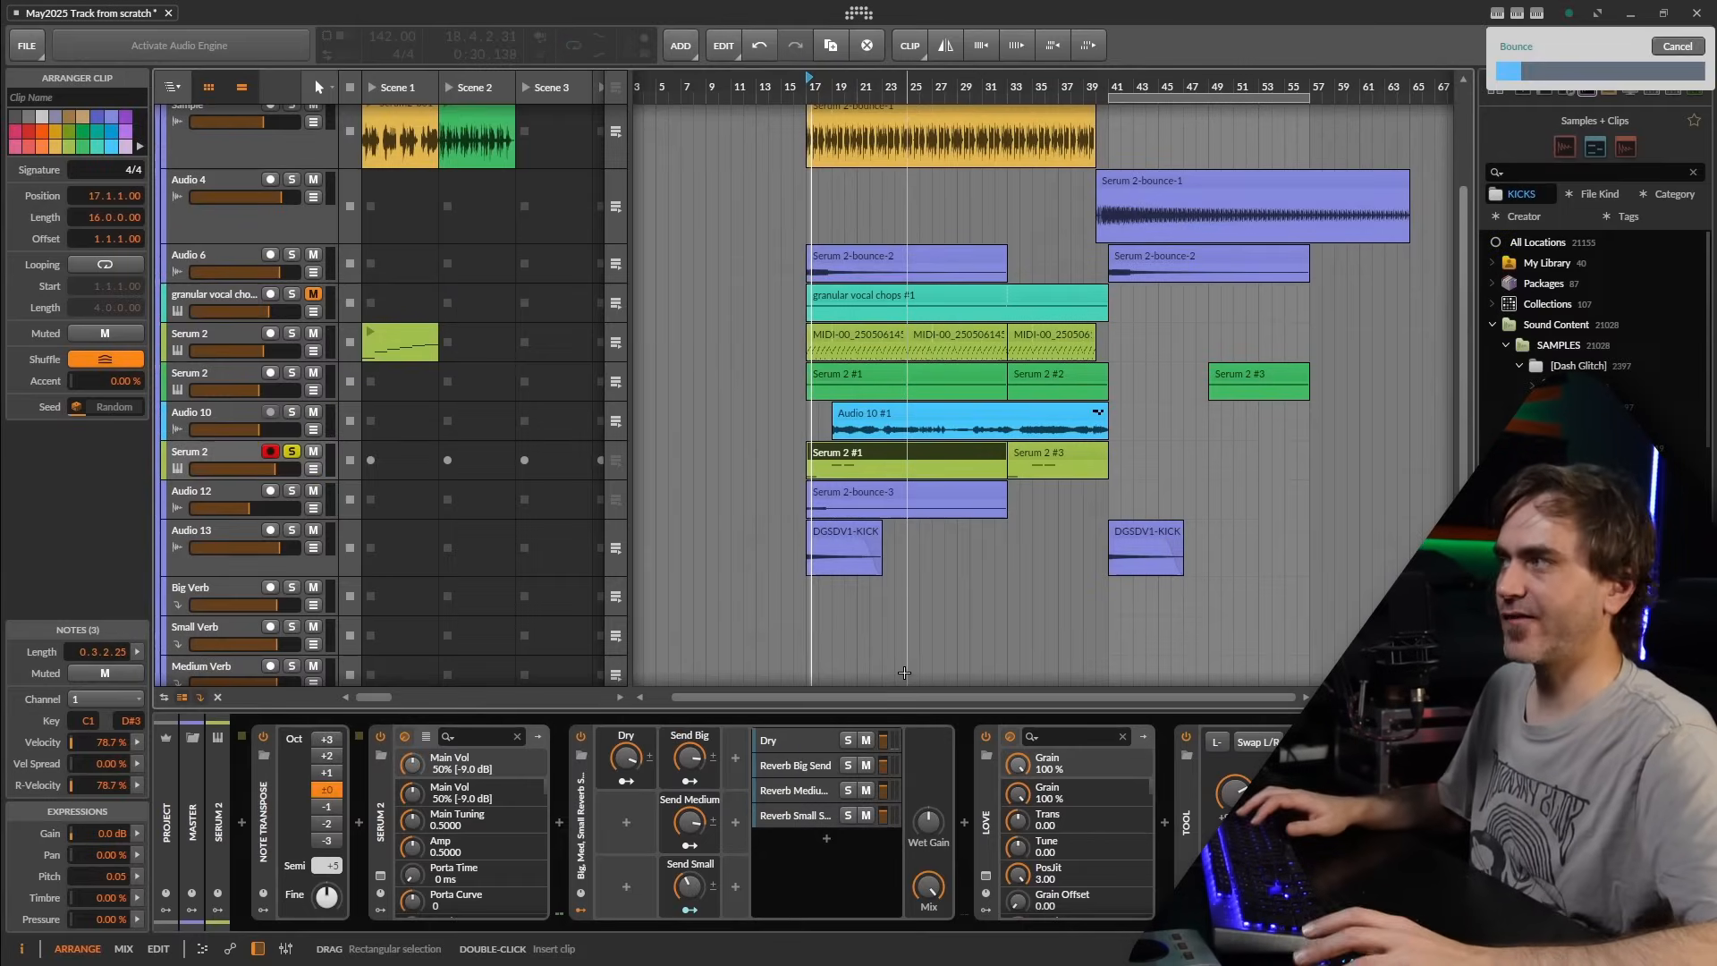
- Delete the Serum 2 #3 clip at bar 33 on the soloed track and extend Serum 2 #1 to a length of 43 bars
click(1032, 449)
key(Delete)
drag(1005, 467, 1336, 471)
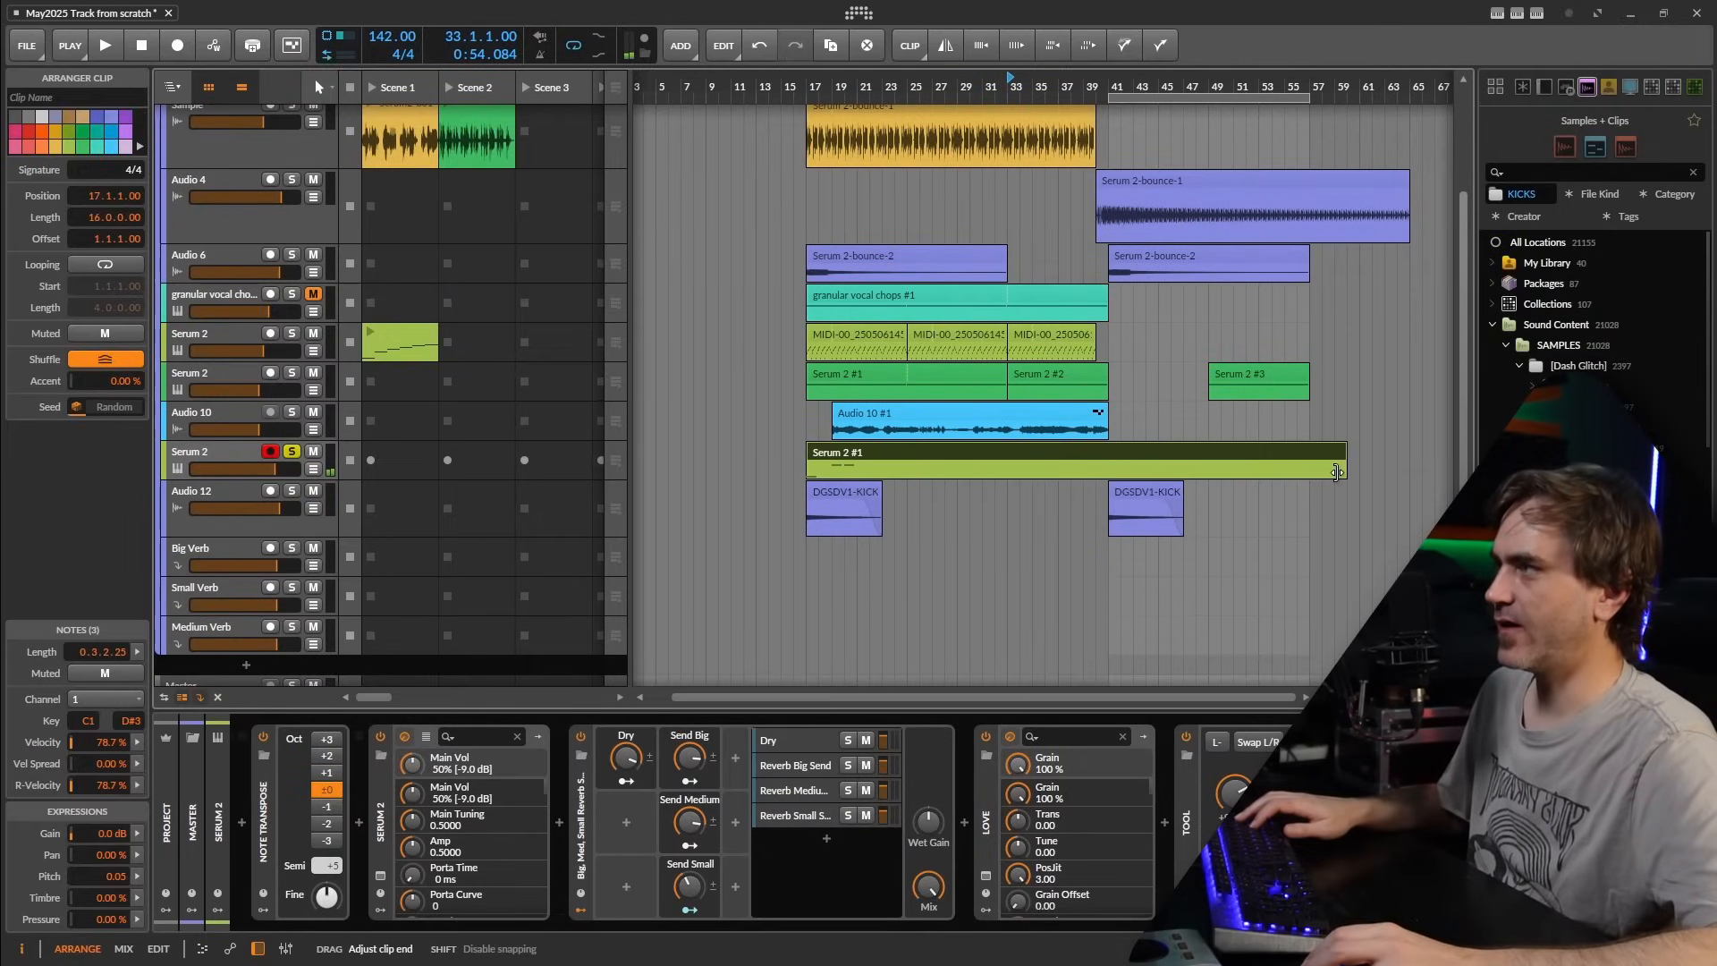
- Bounce the extended Serum 2 #1 clip to a new audio track, post-fader at 32-bit floating point
right_click(1298, 465)
click(1350, 787)
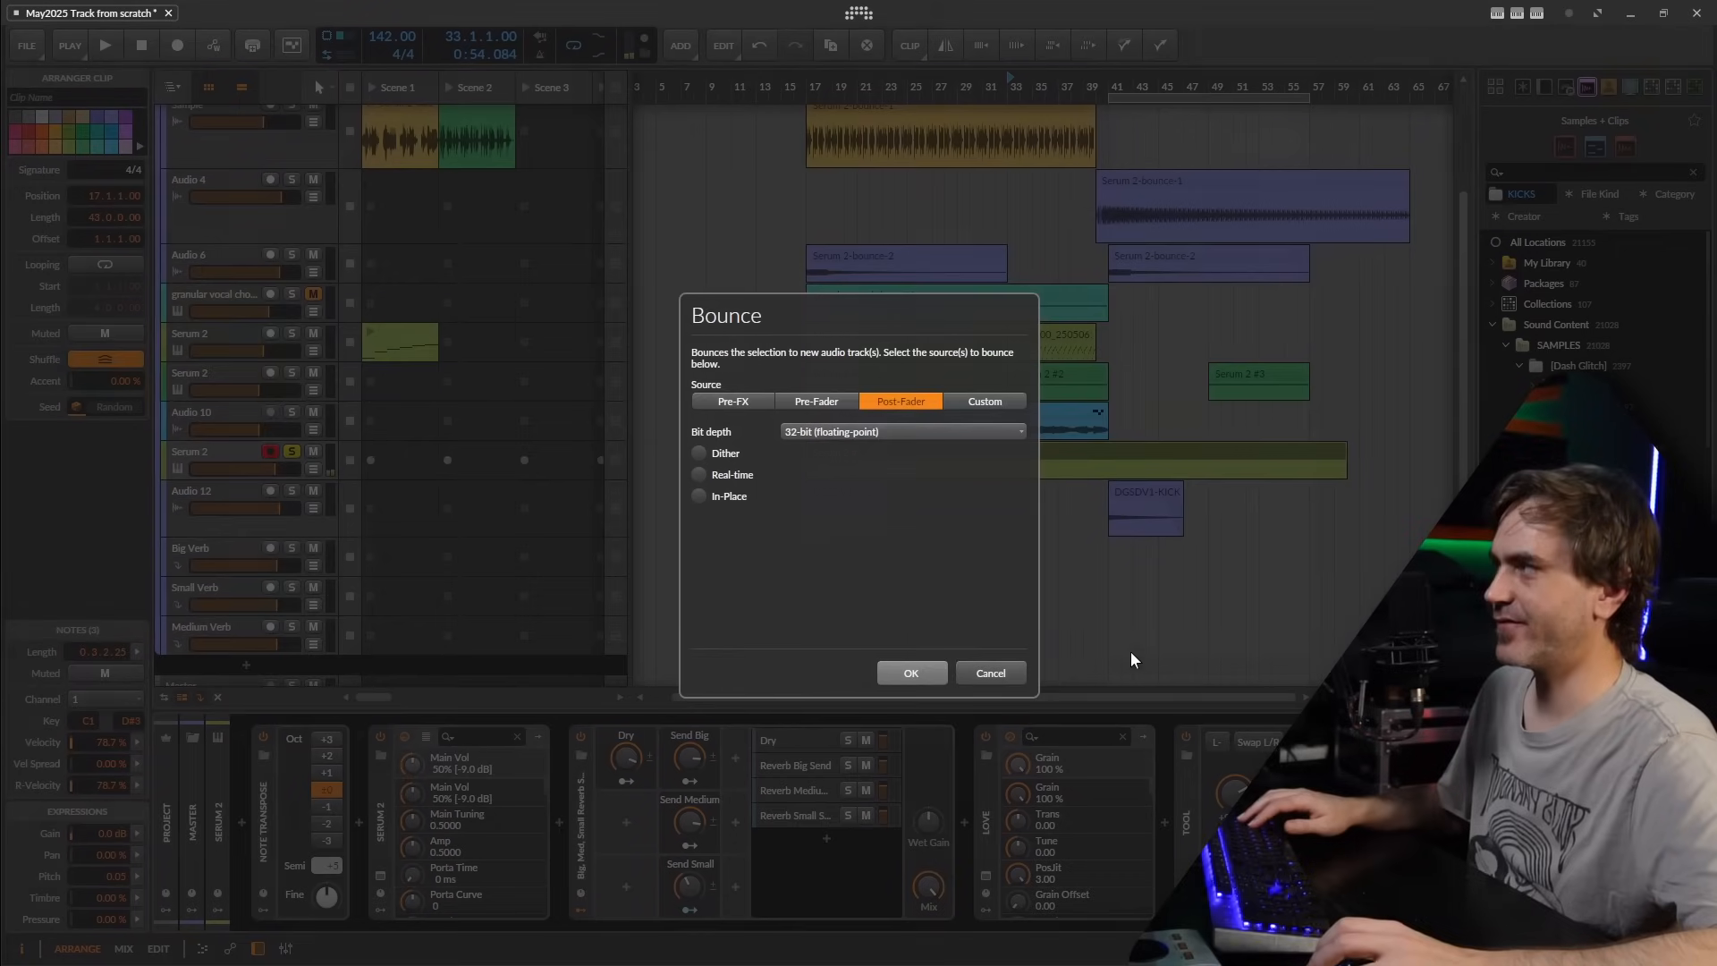
click(912, 672)
- Unsolo the Serum 2 source track and group it with its bounced audio track
click(164, 465)
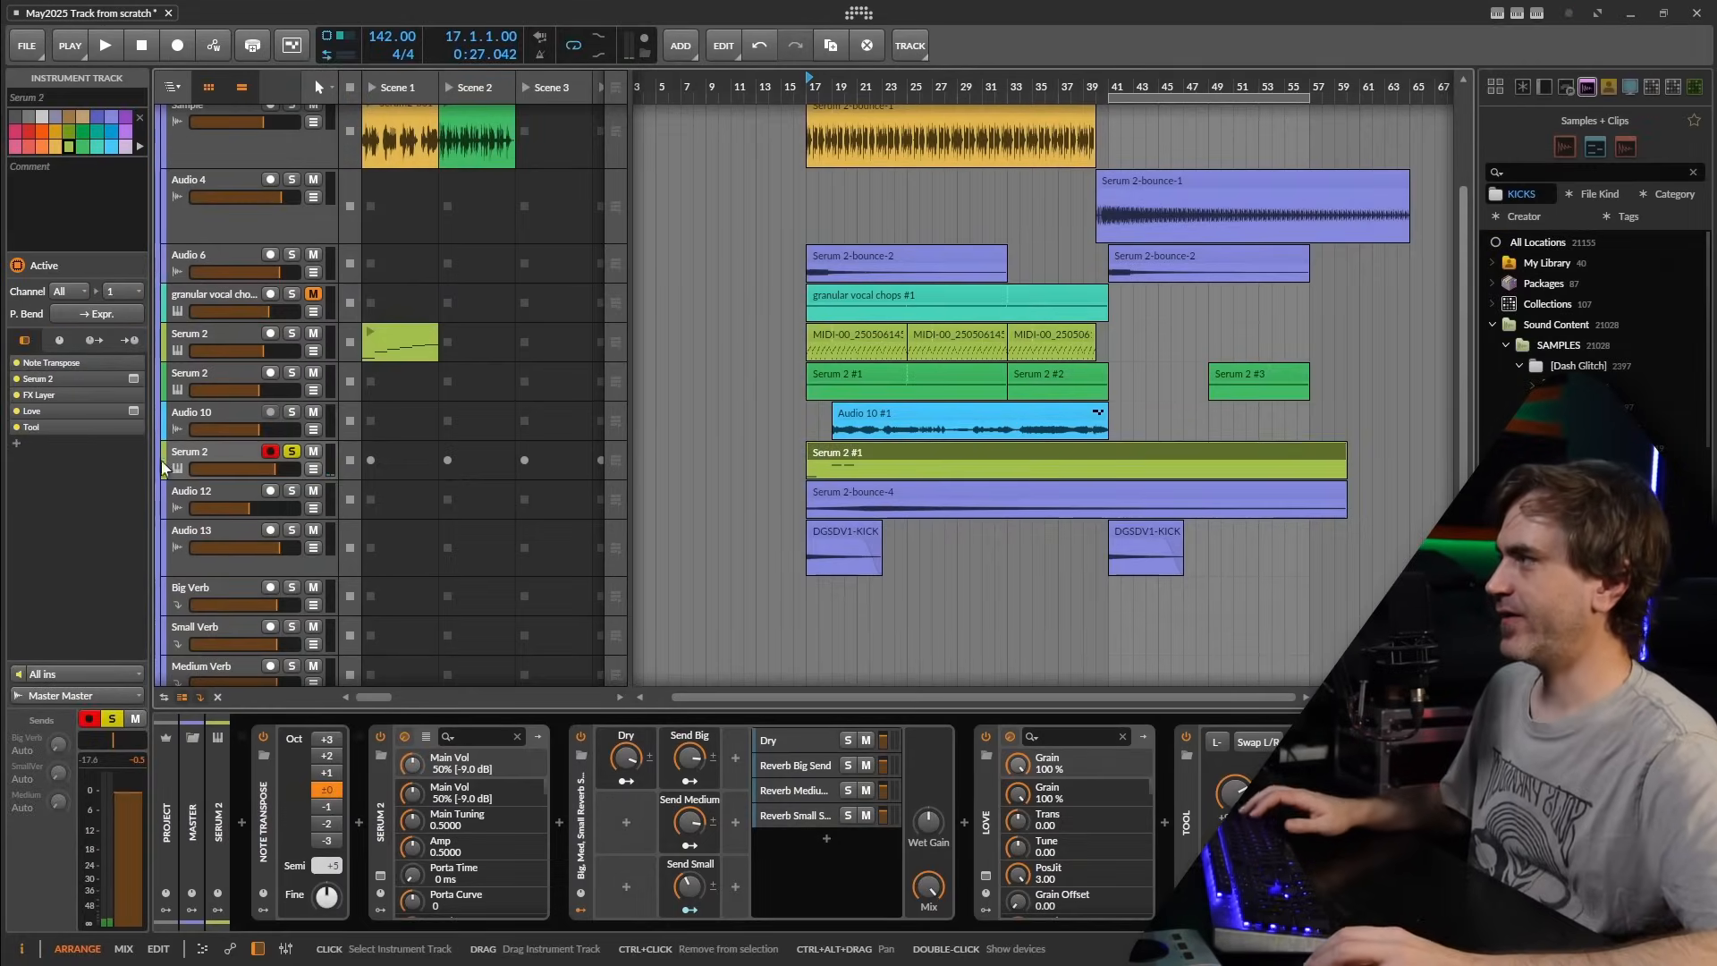
shift+click(225, 486)
click(228, 453)
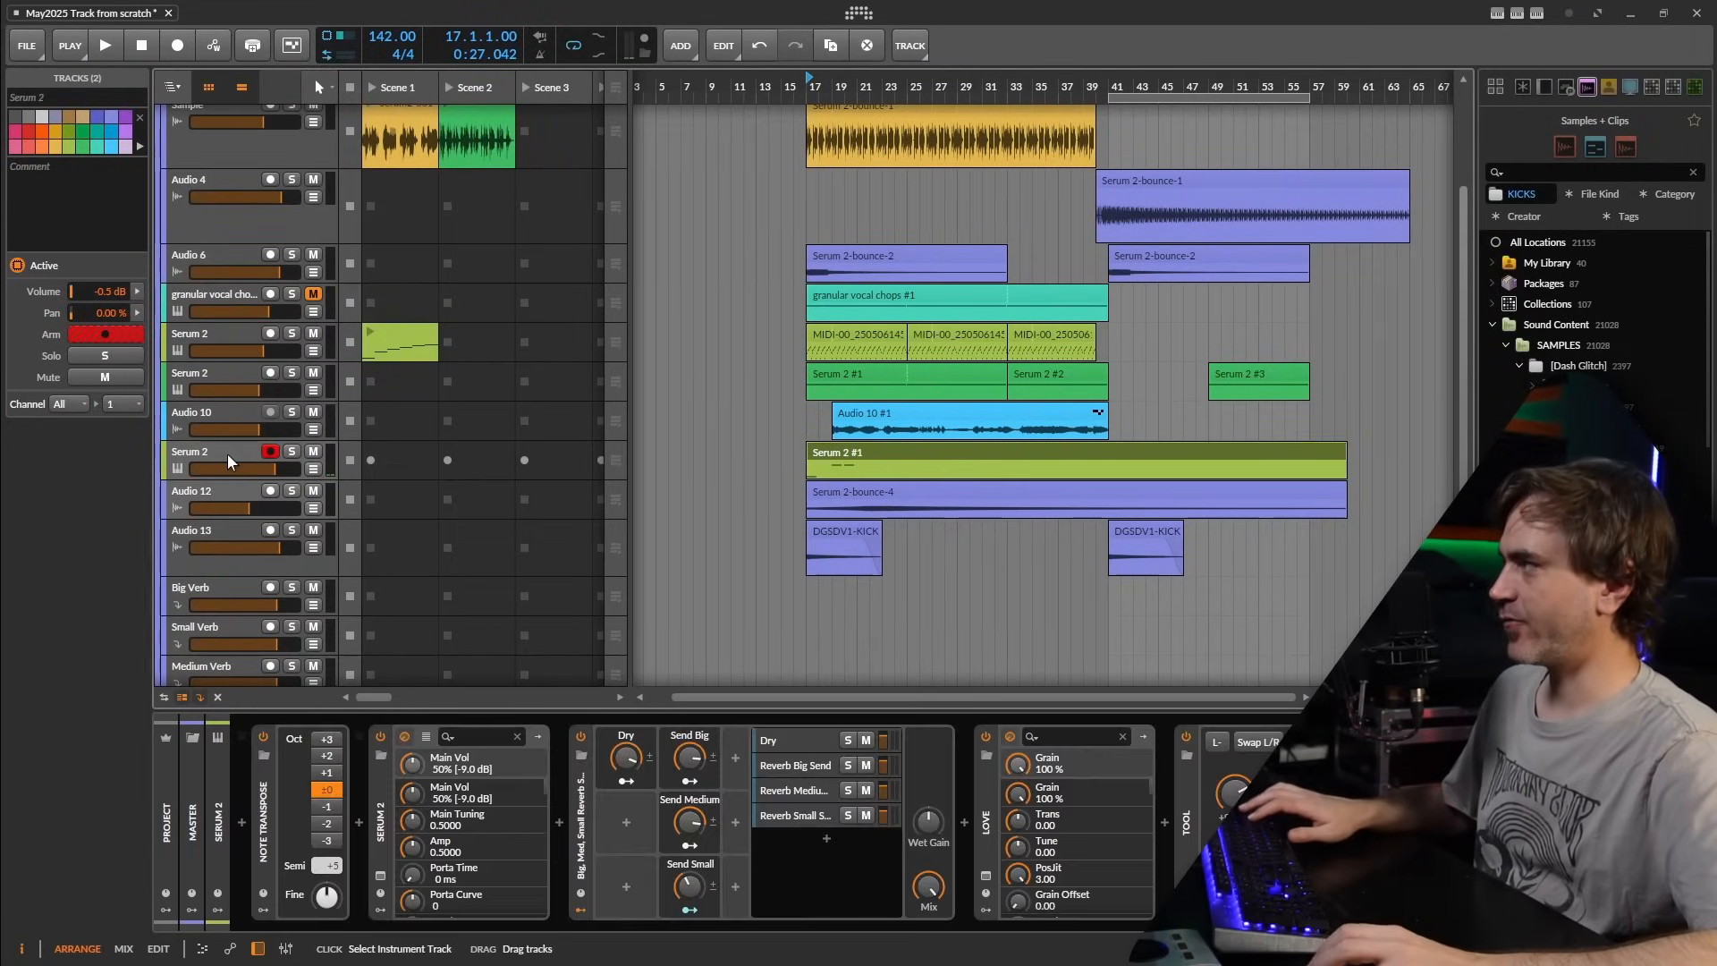
shift+click(222, 490)
key(ctrl+g)
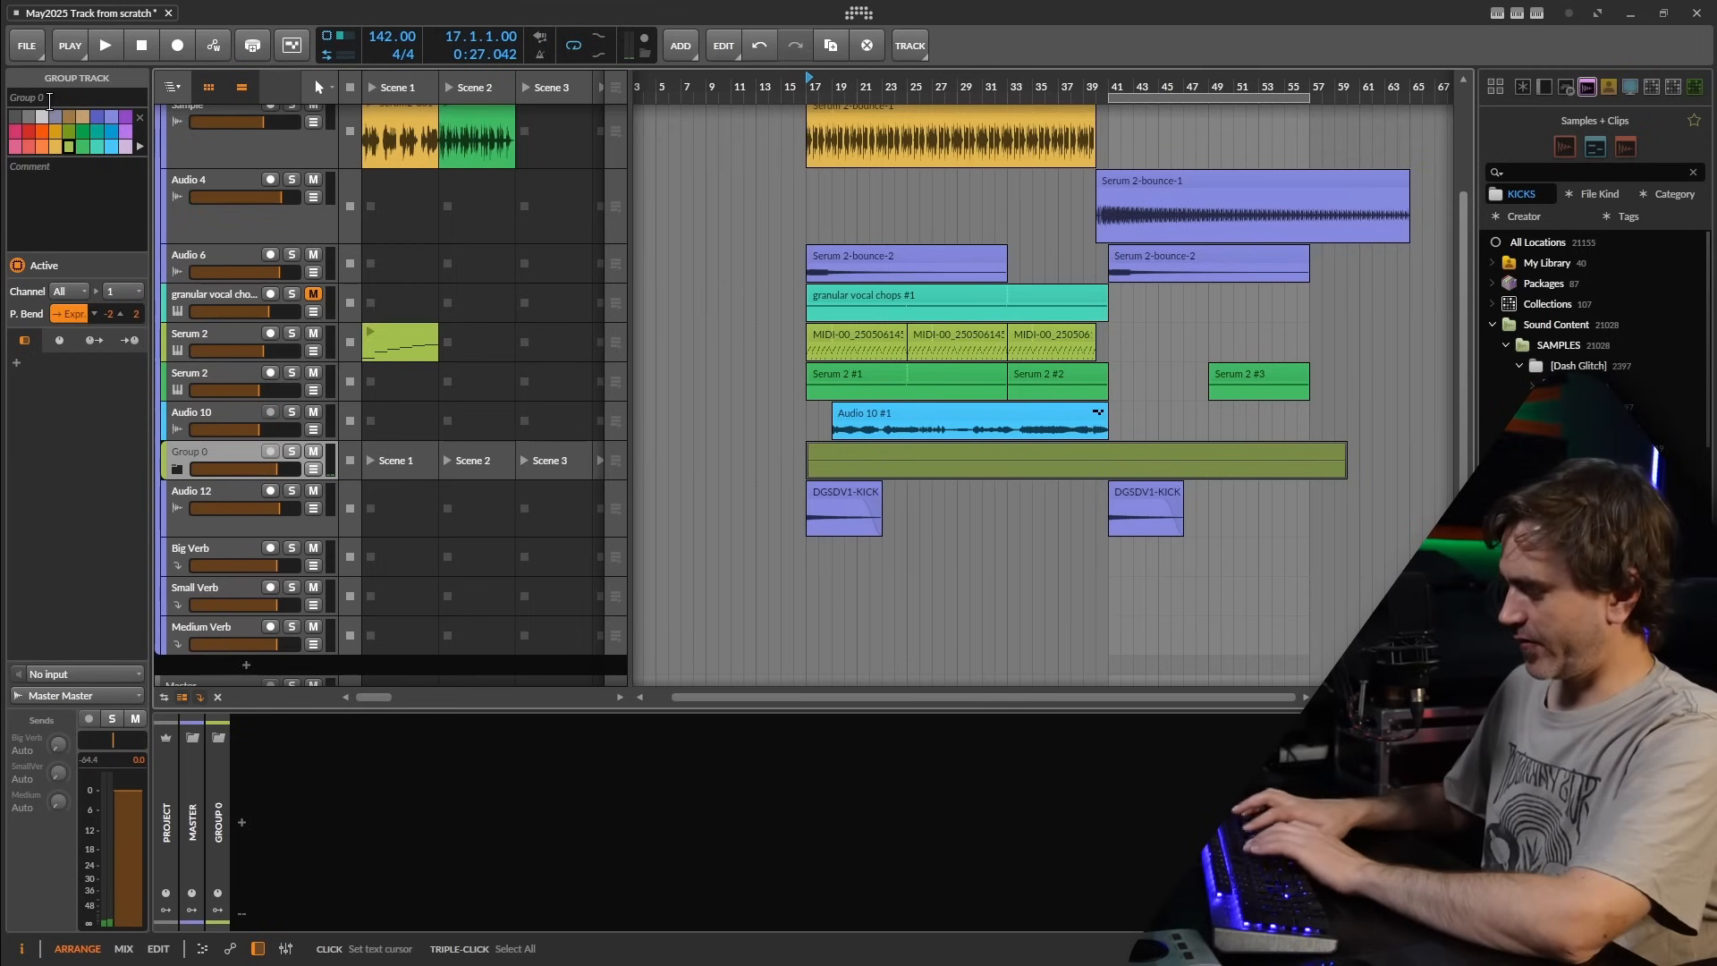
key(m)
key(space)
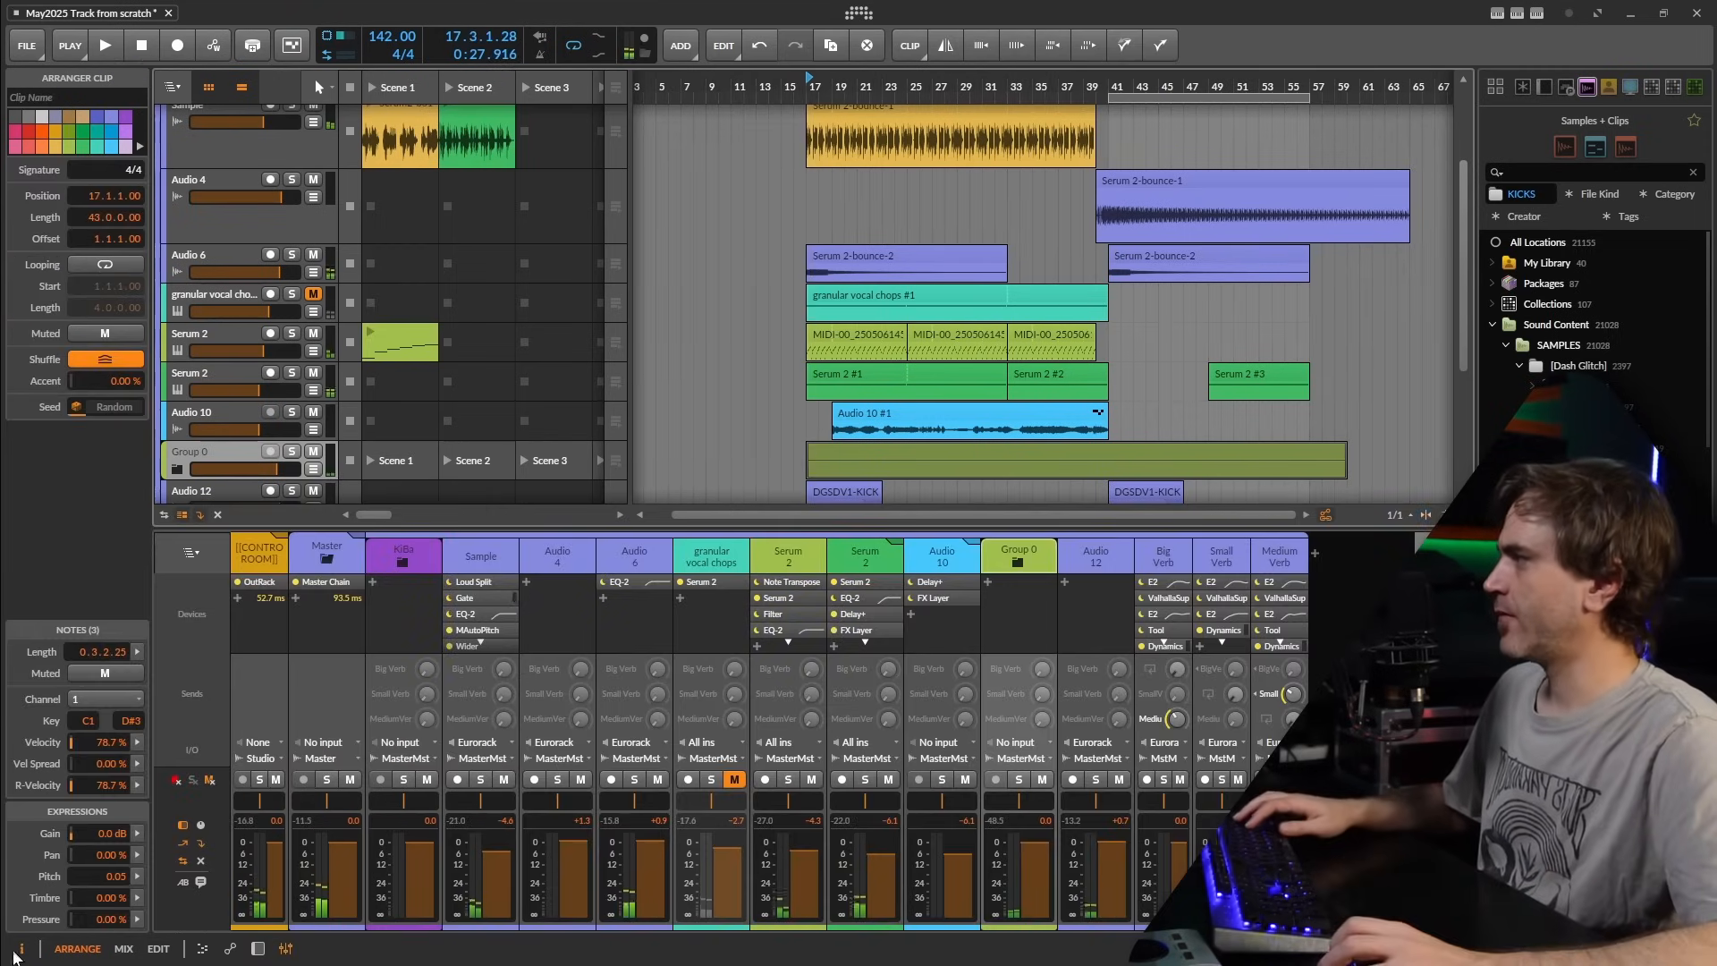
click(258, 949)
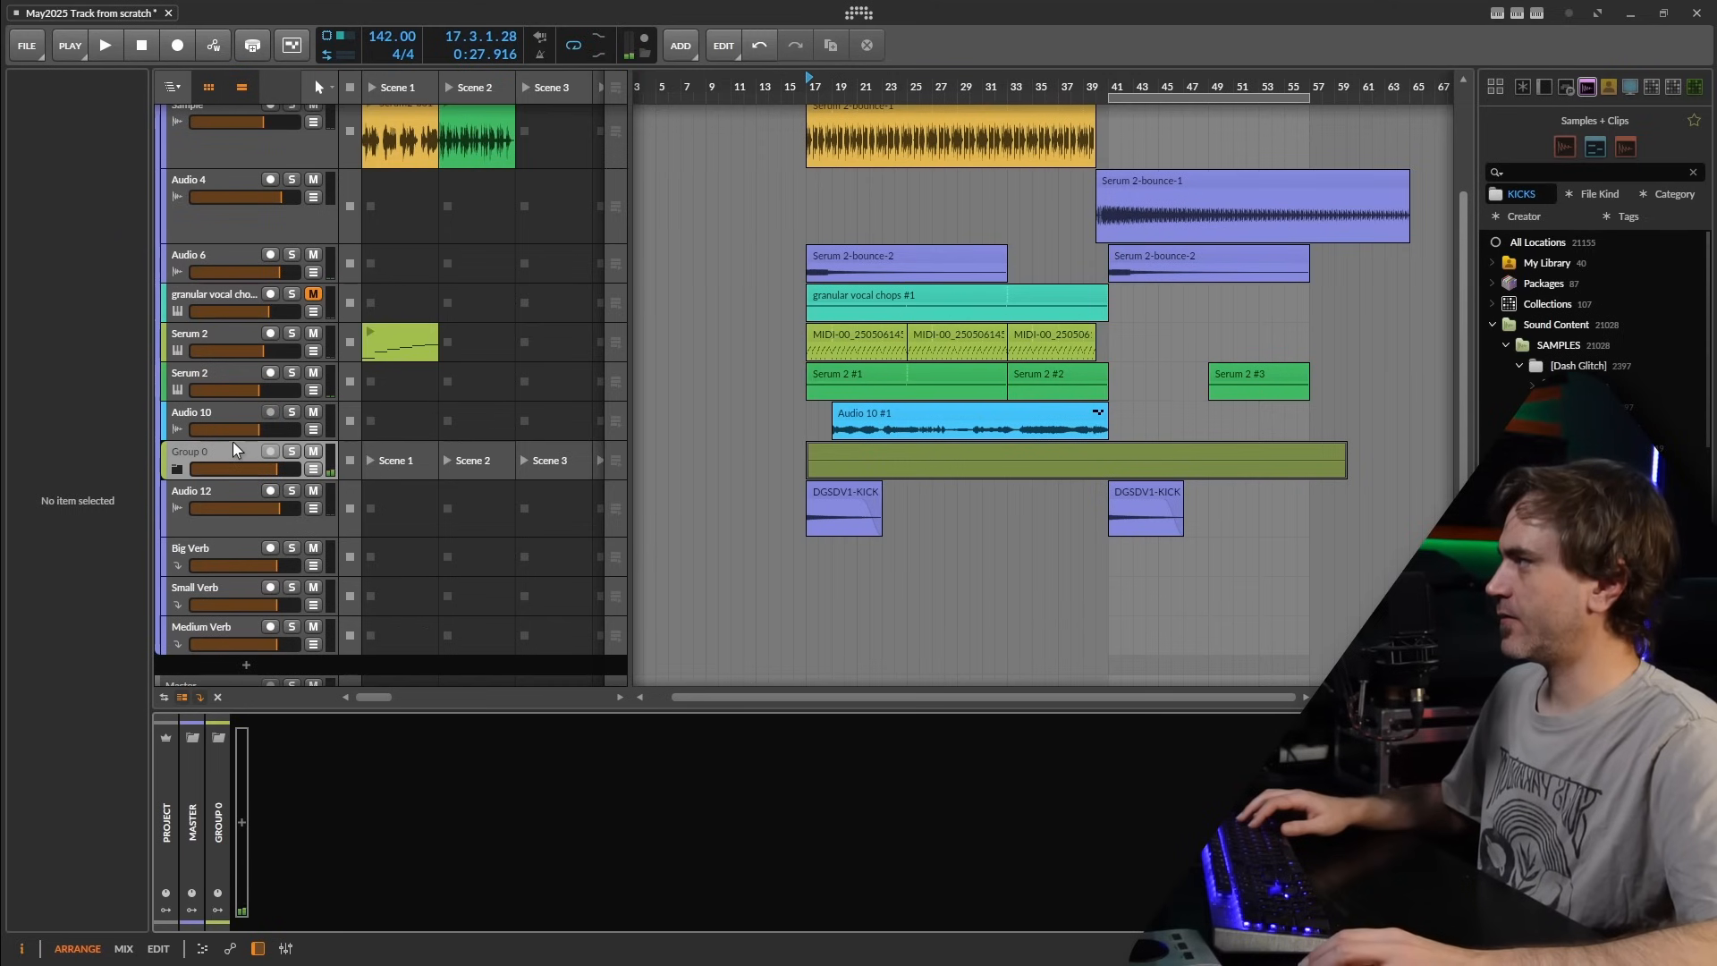
- Cut the grouped Serum 2 #1 clip at about bar 21.4, delete the remainder, and deactivate its muted source track
click(324, 493)
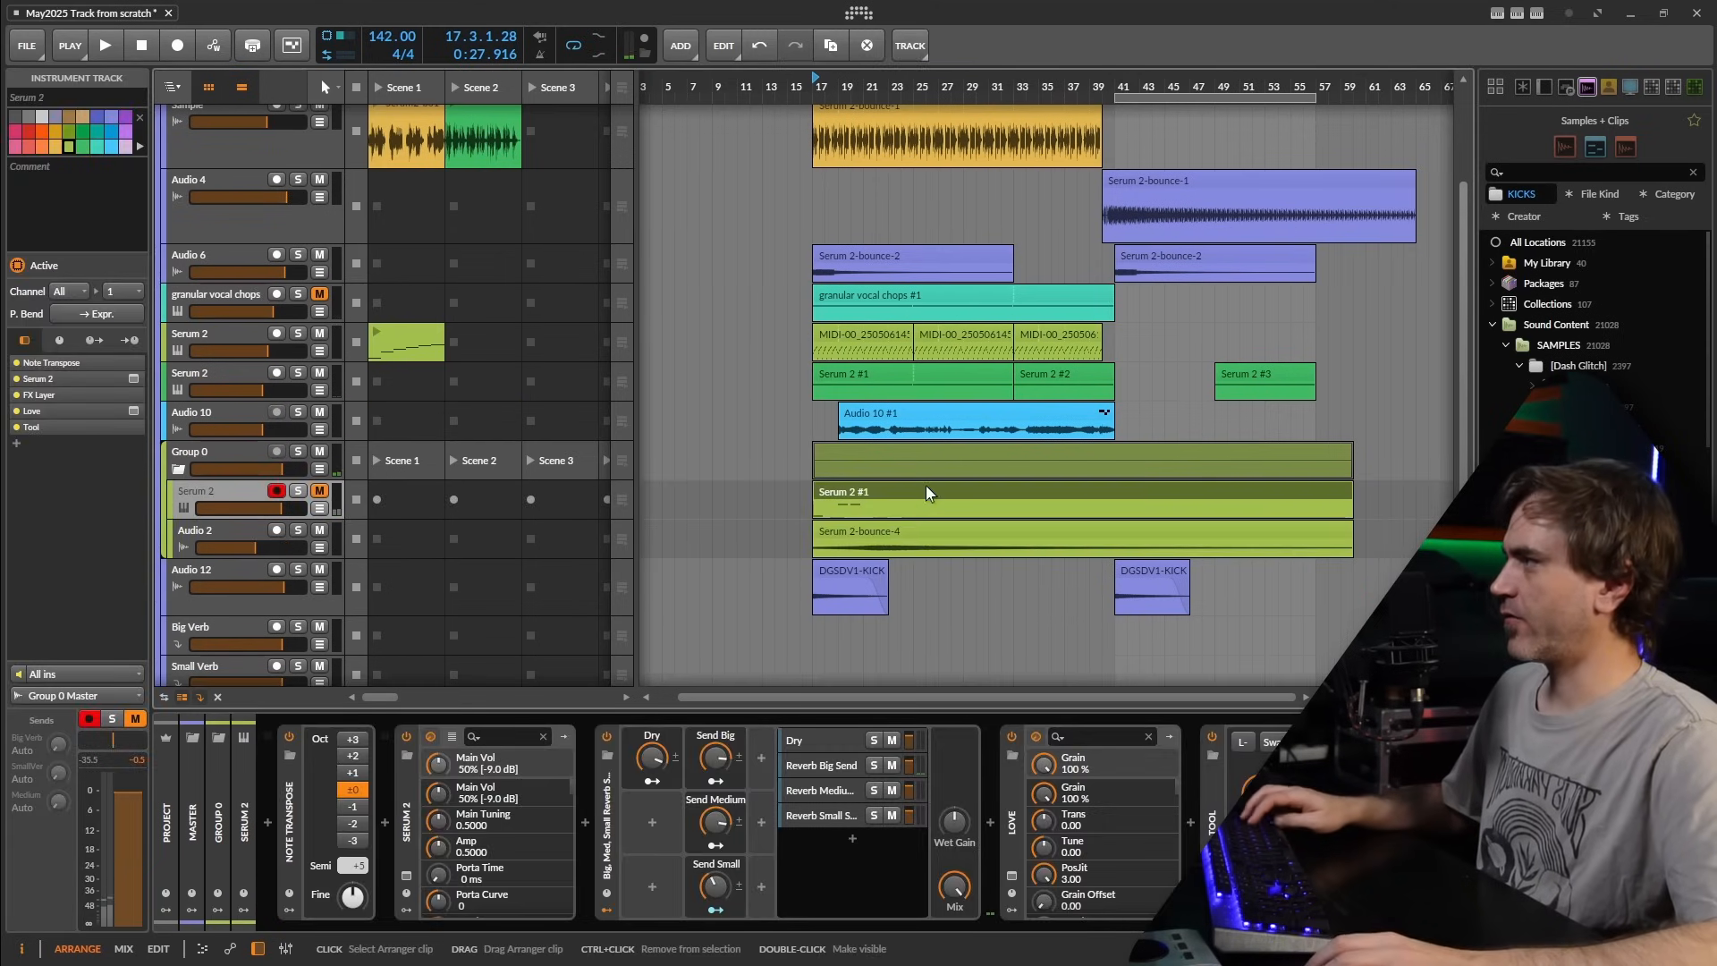
alt+click(874, 499)
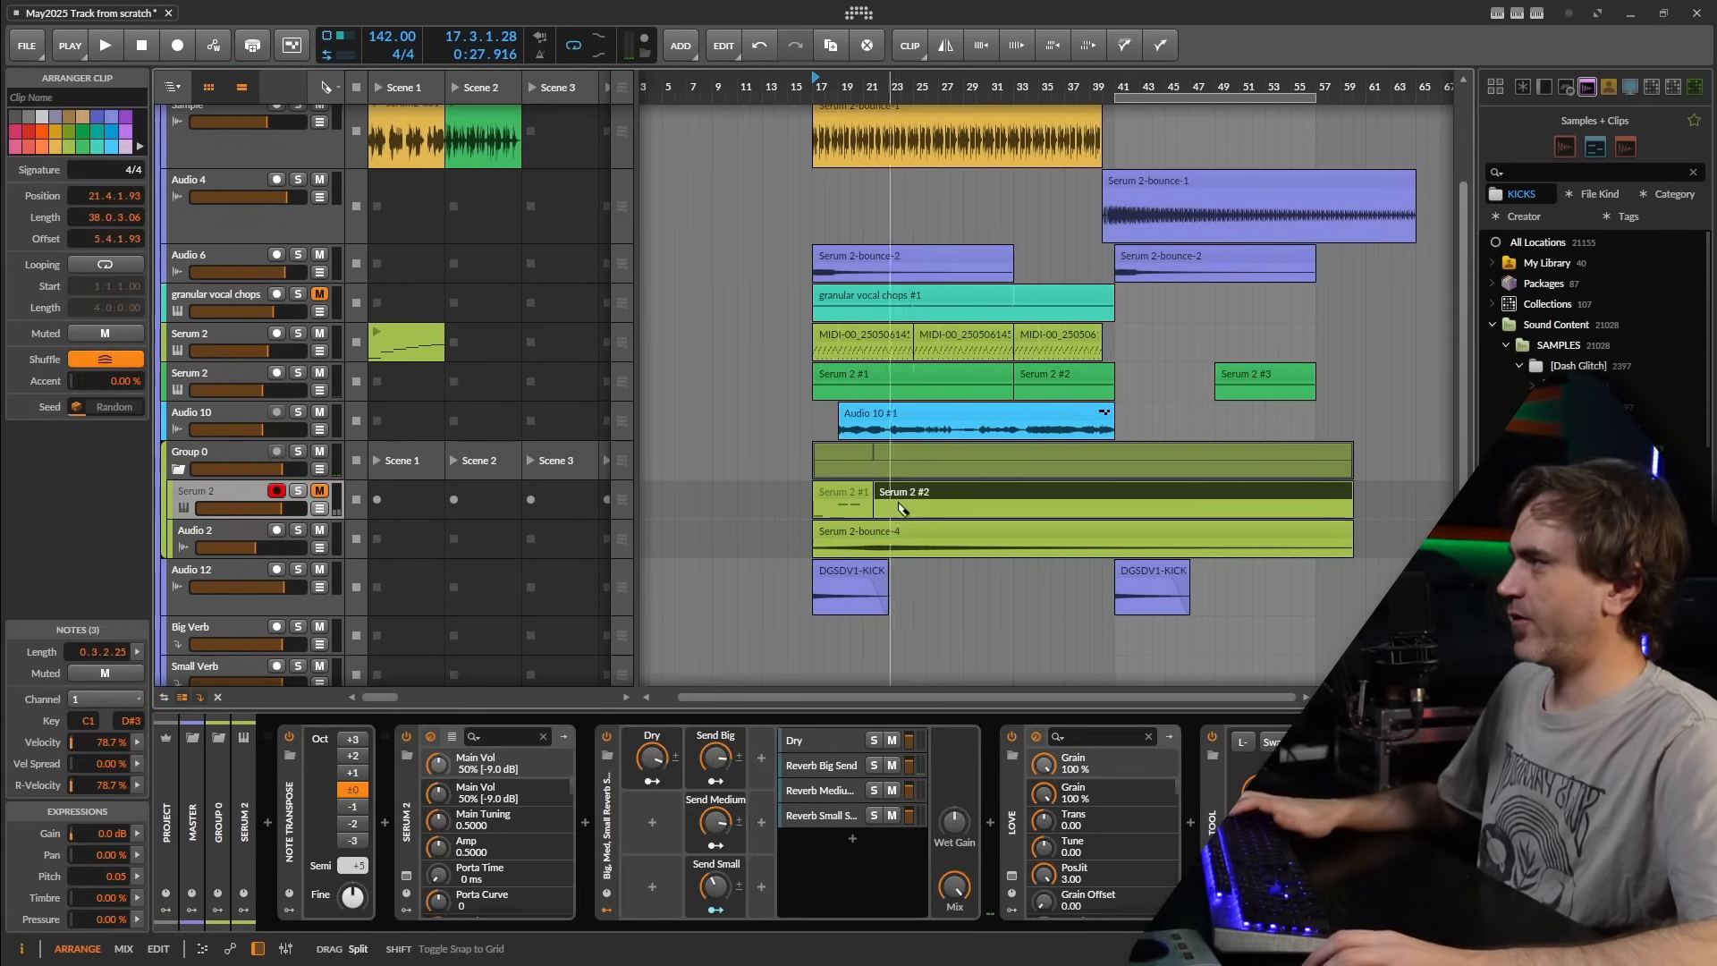
key(Delete)
click(232, 549)
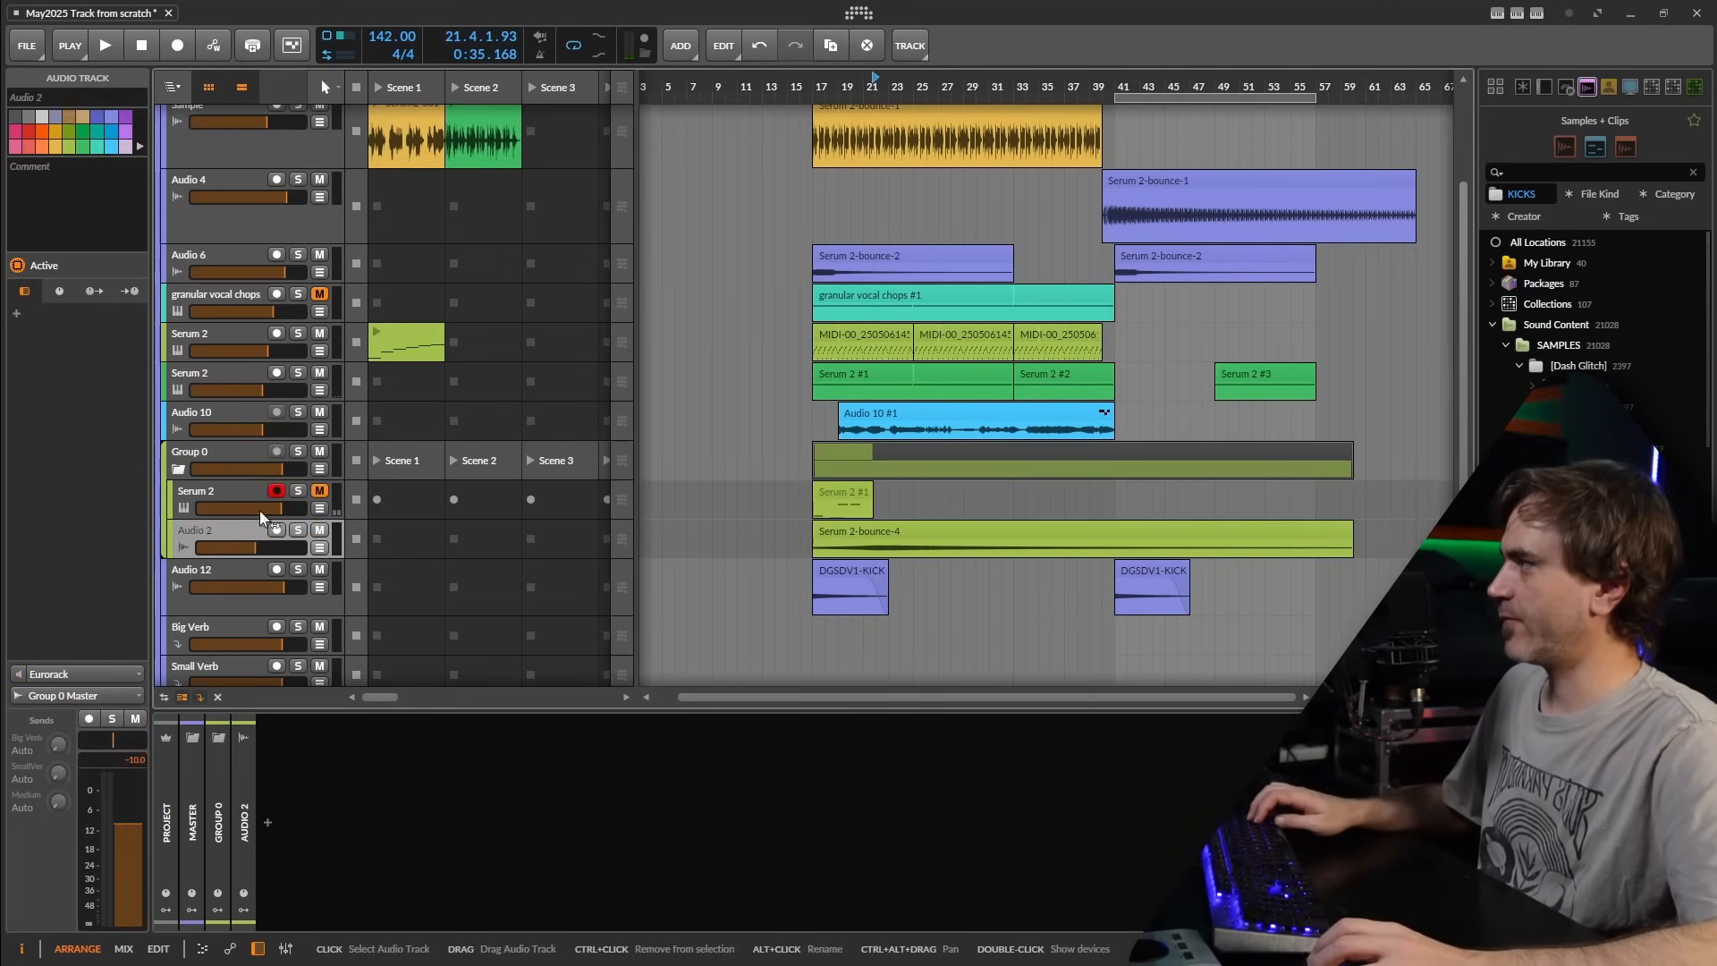
click(210, 455)
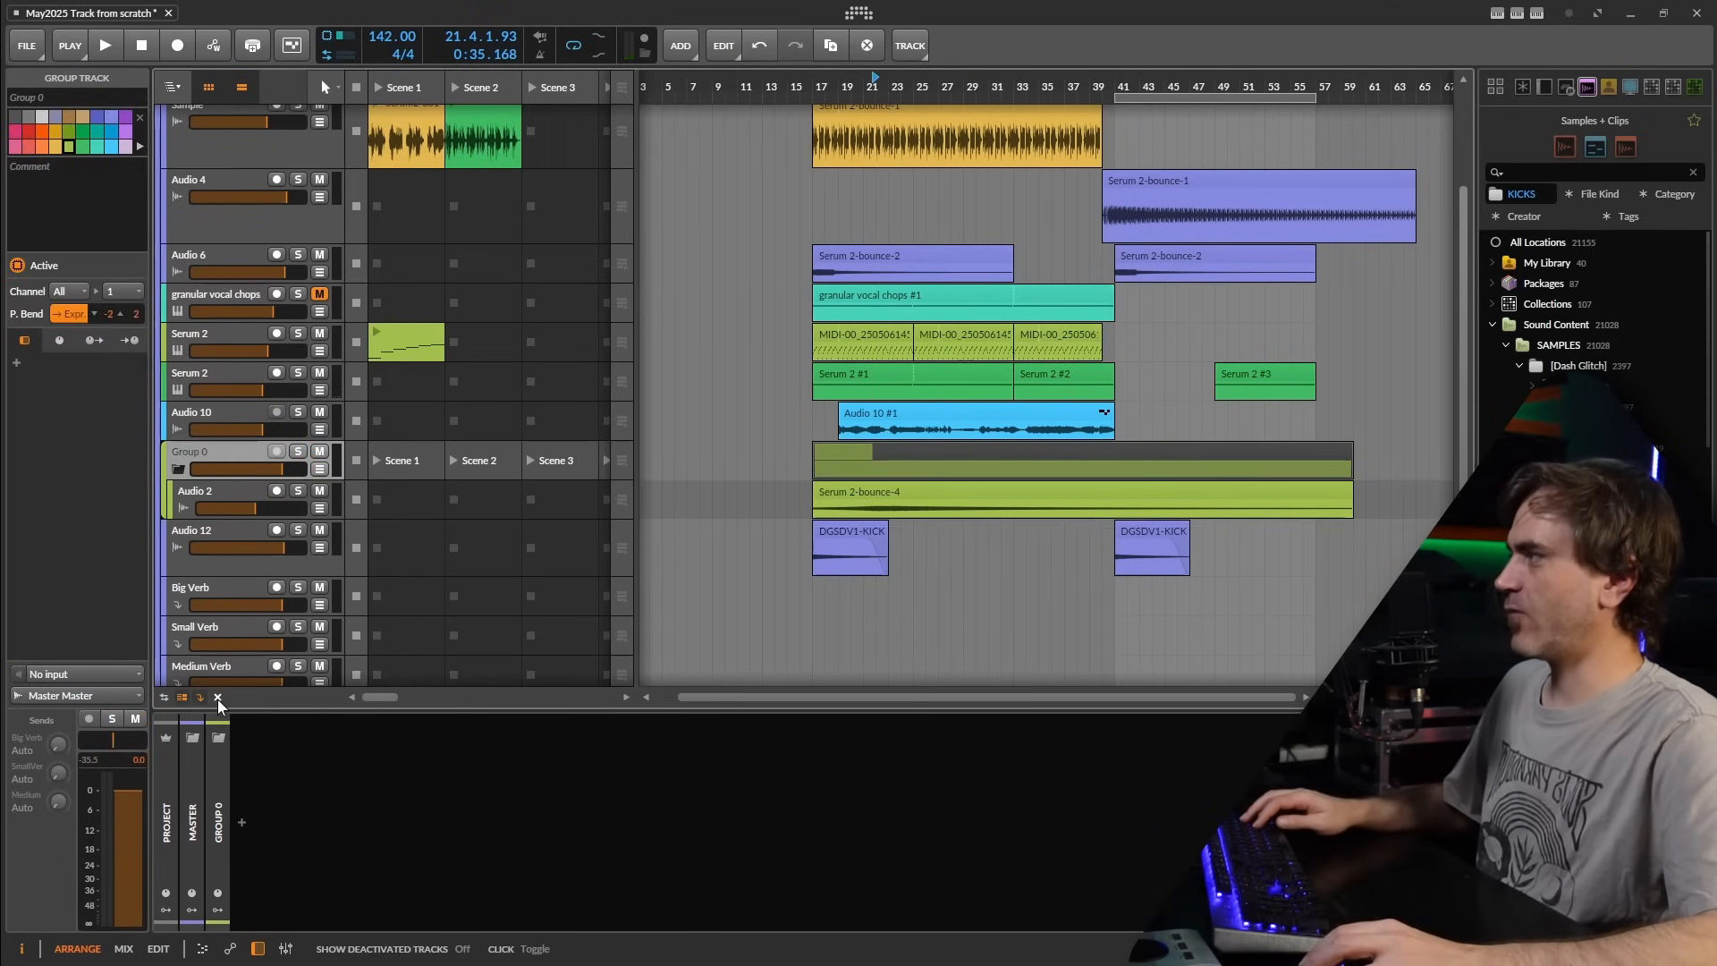
- Toggle the visibility of the deactivated tracks to compare both views, ending with them hidden
click(217, 698)
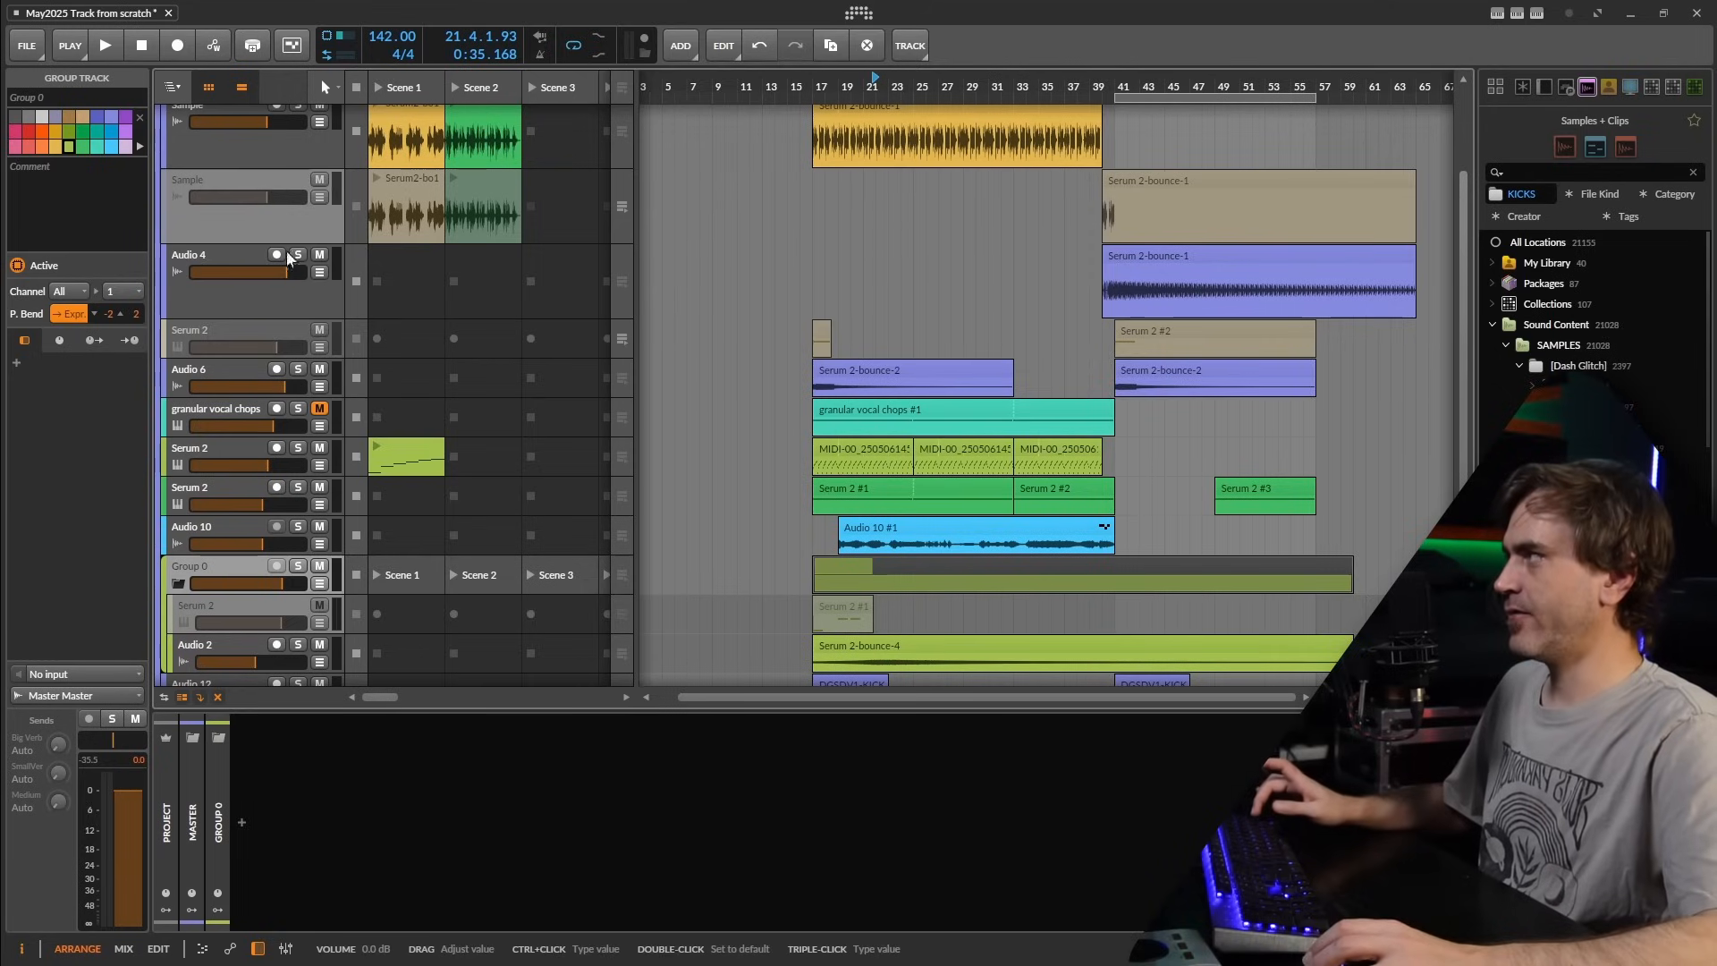
click(217, 699)
click(216, 699)
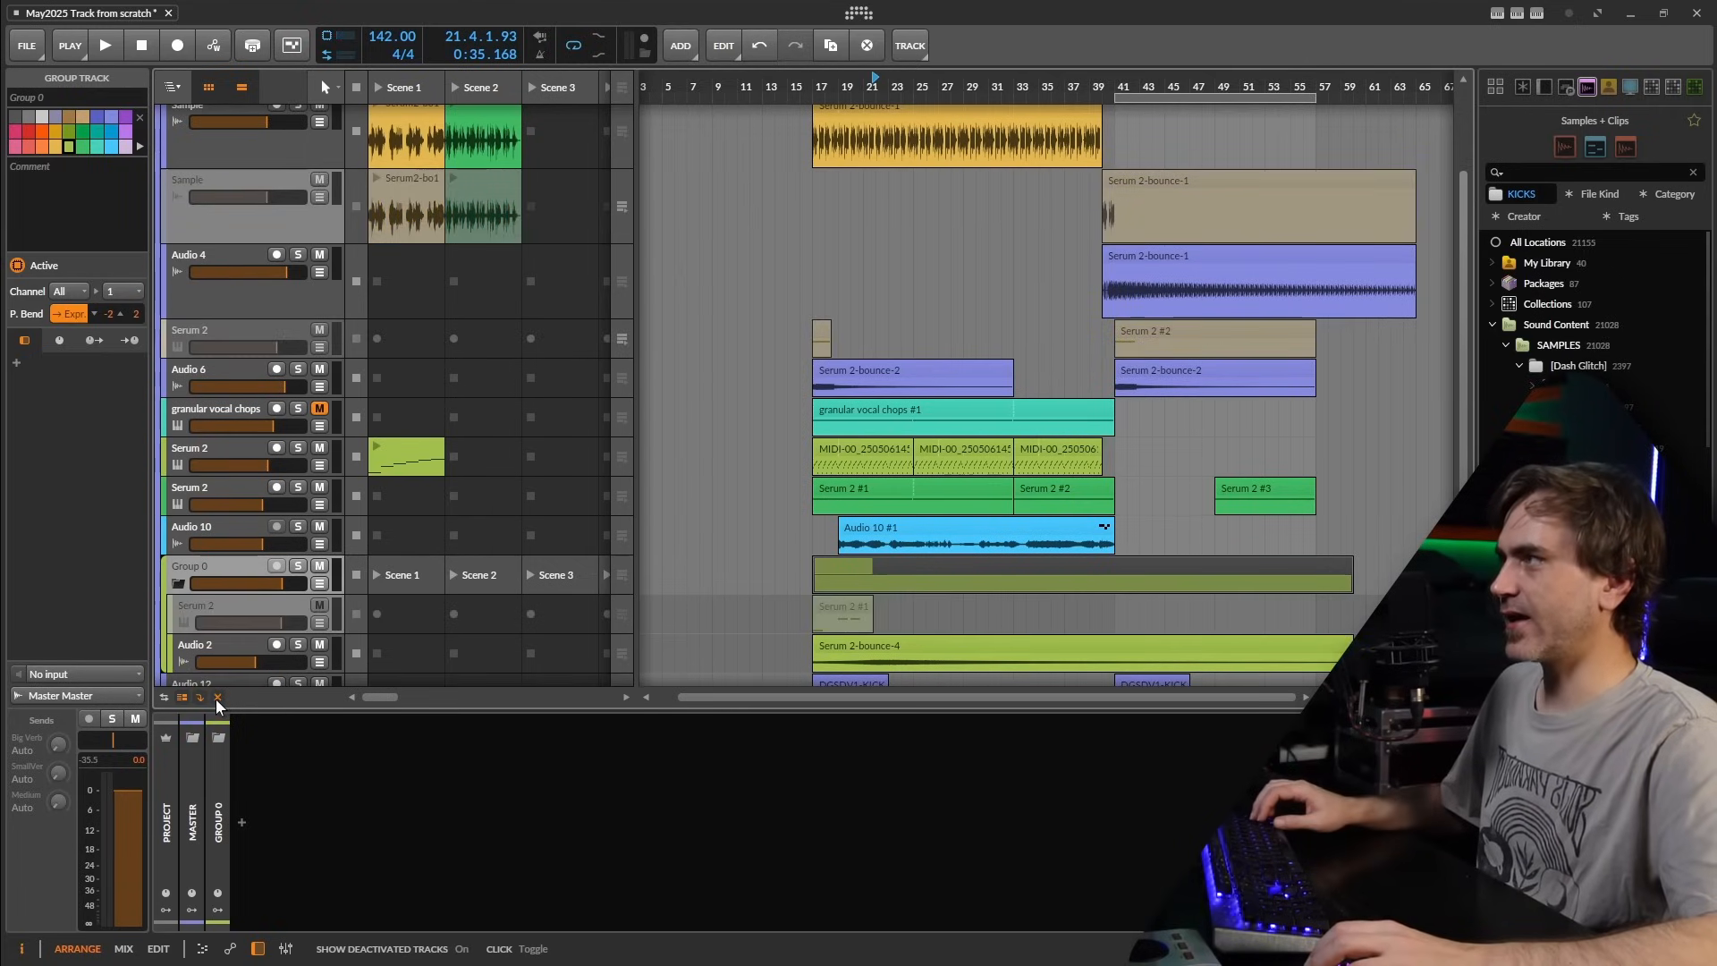
click(216, 700)
click(216, 699)
click(217, 699)
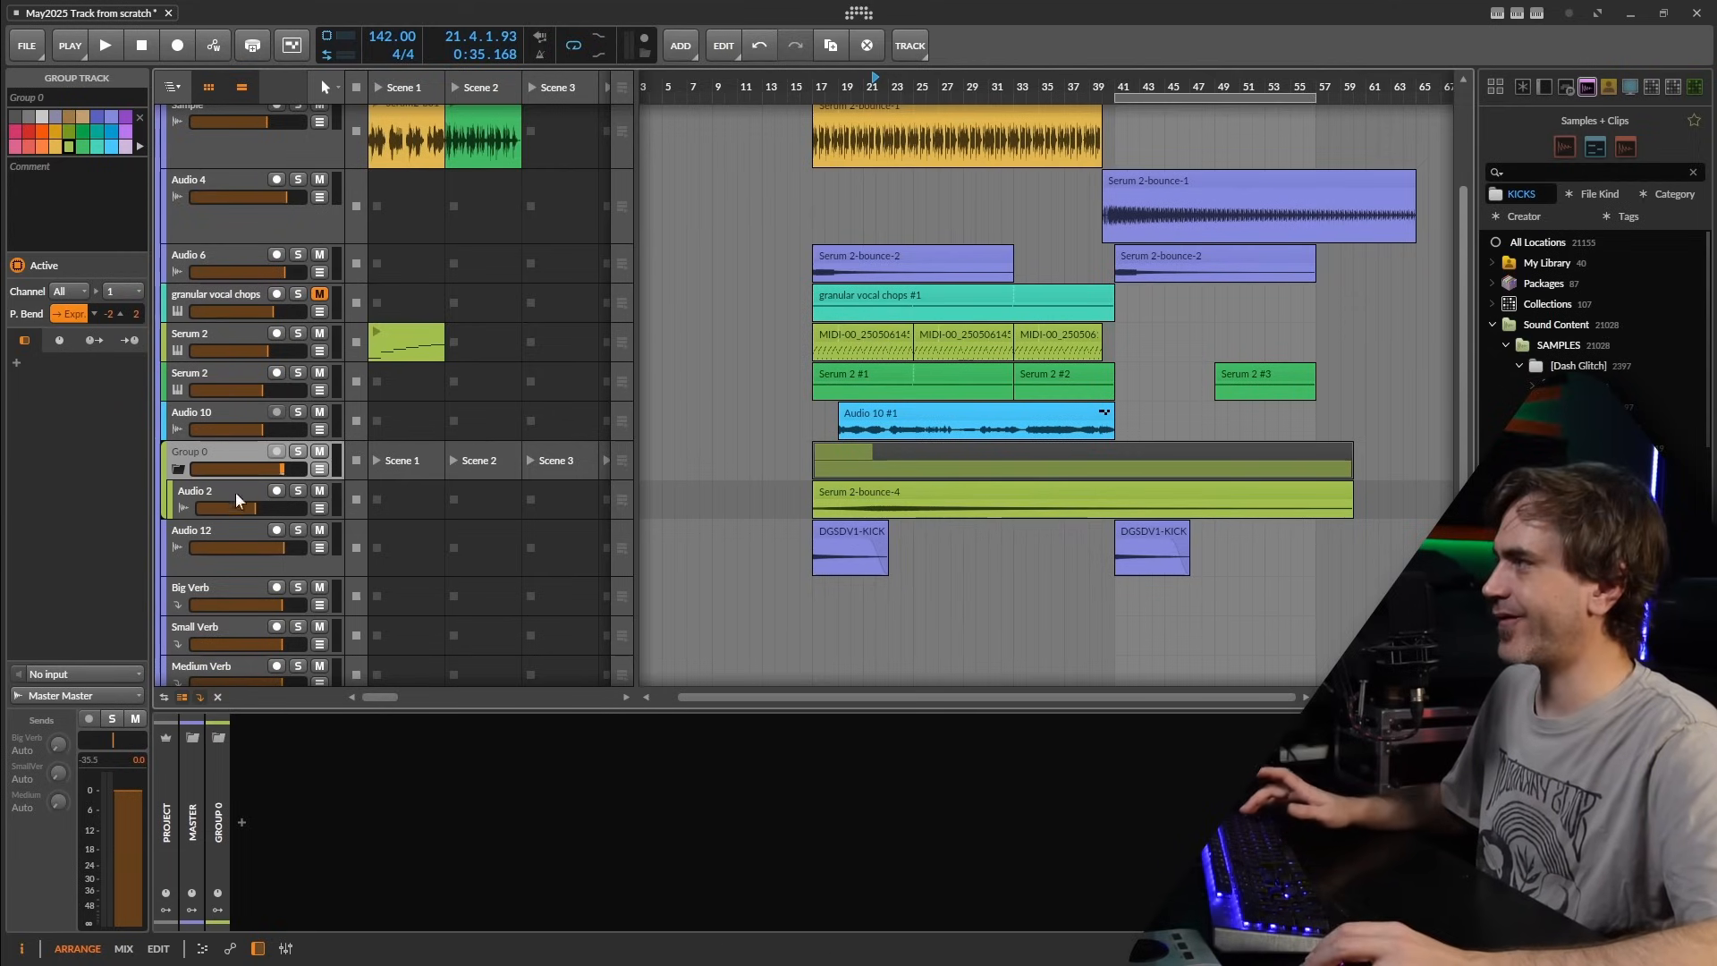
- Name the group Atmos Serum thing, and raise the Audio 2 track's volume to about -0.9 dB and its height during playback
key(space)
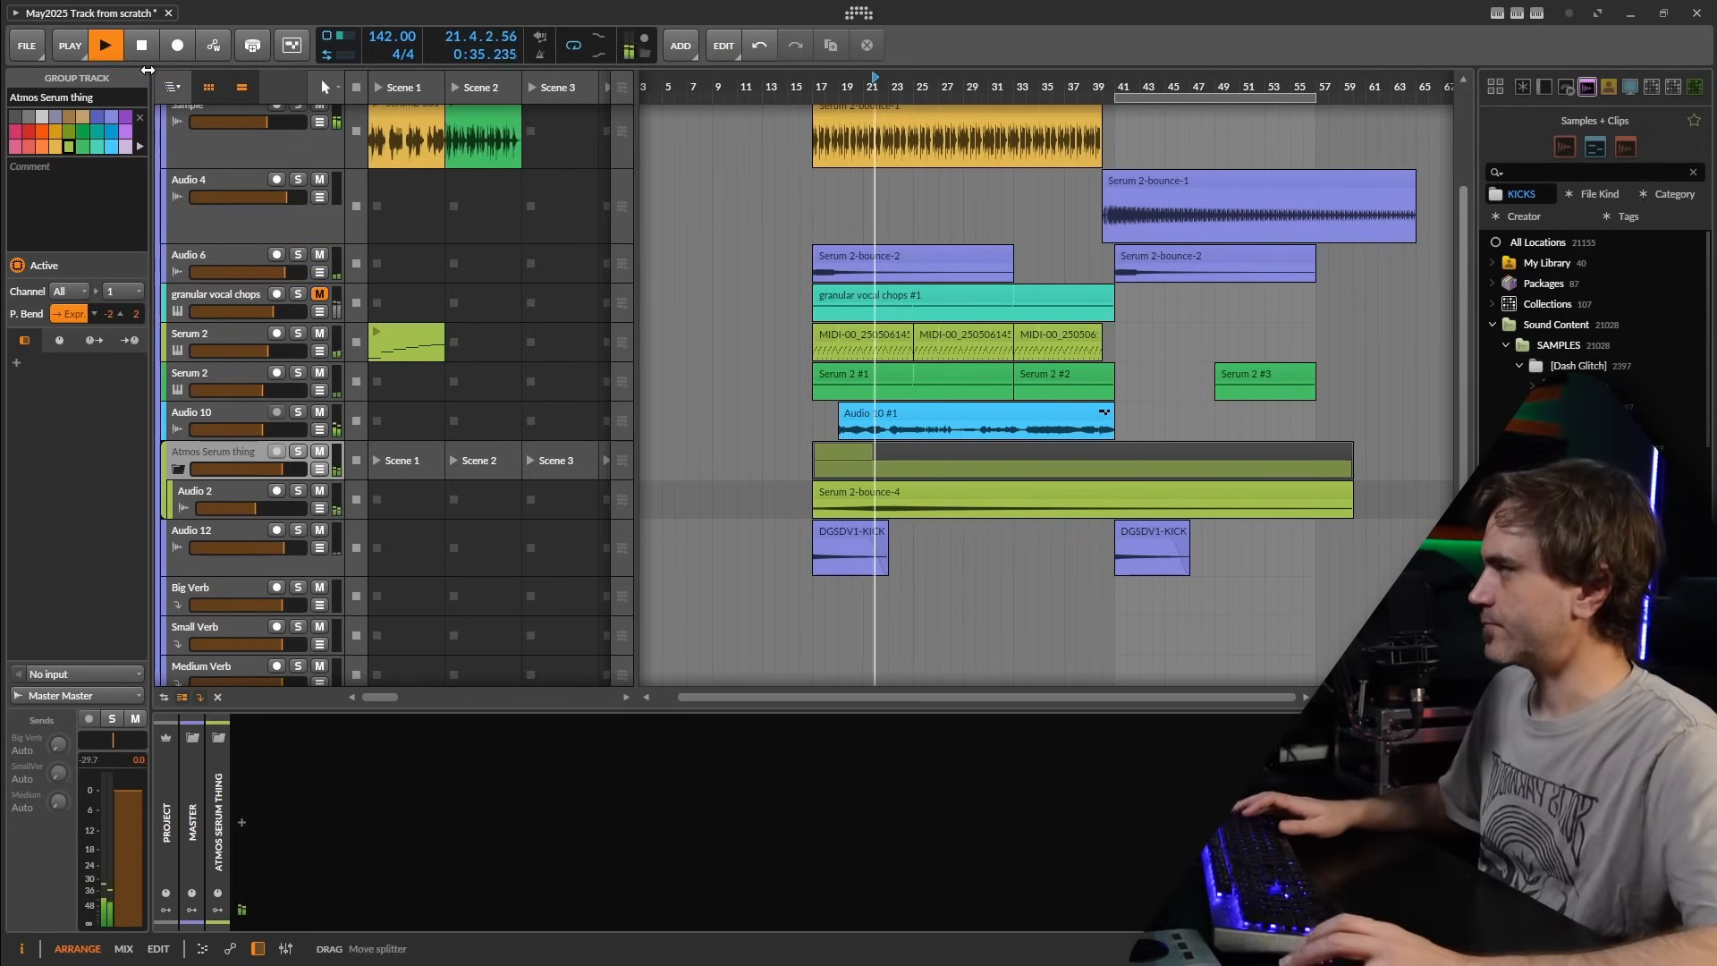
drag(254, 506, 265, 547)
click(252, 535)
key(space)
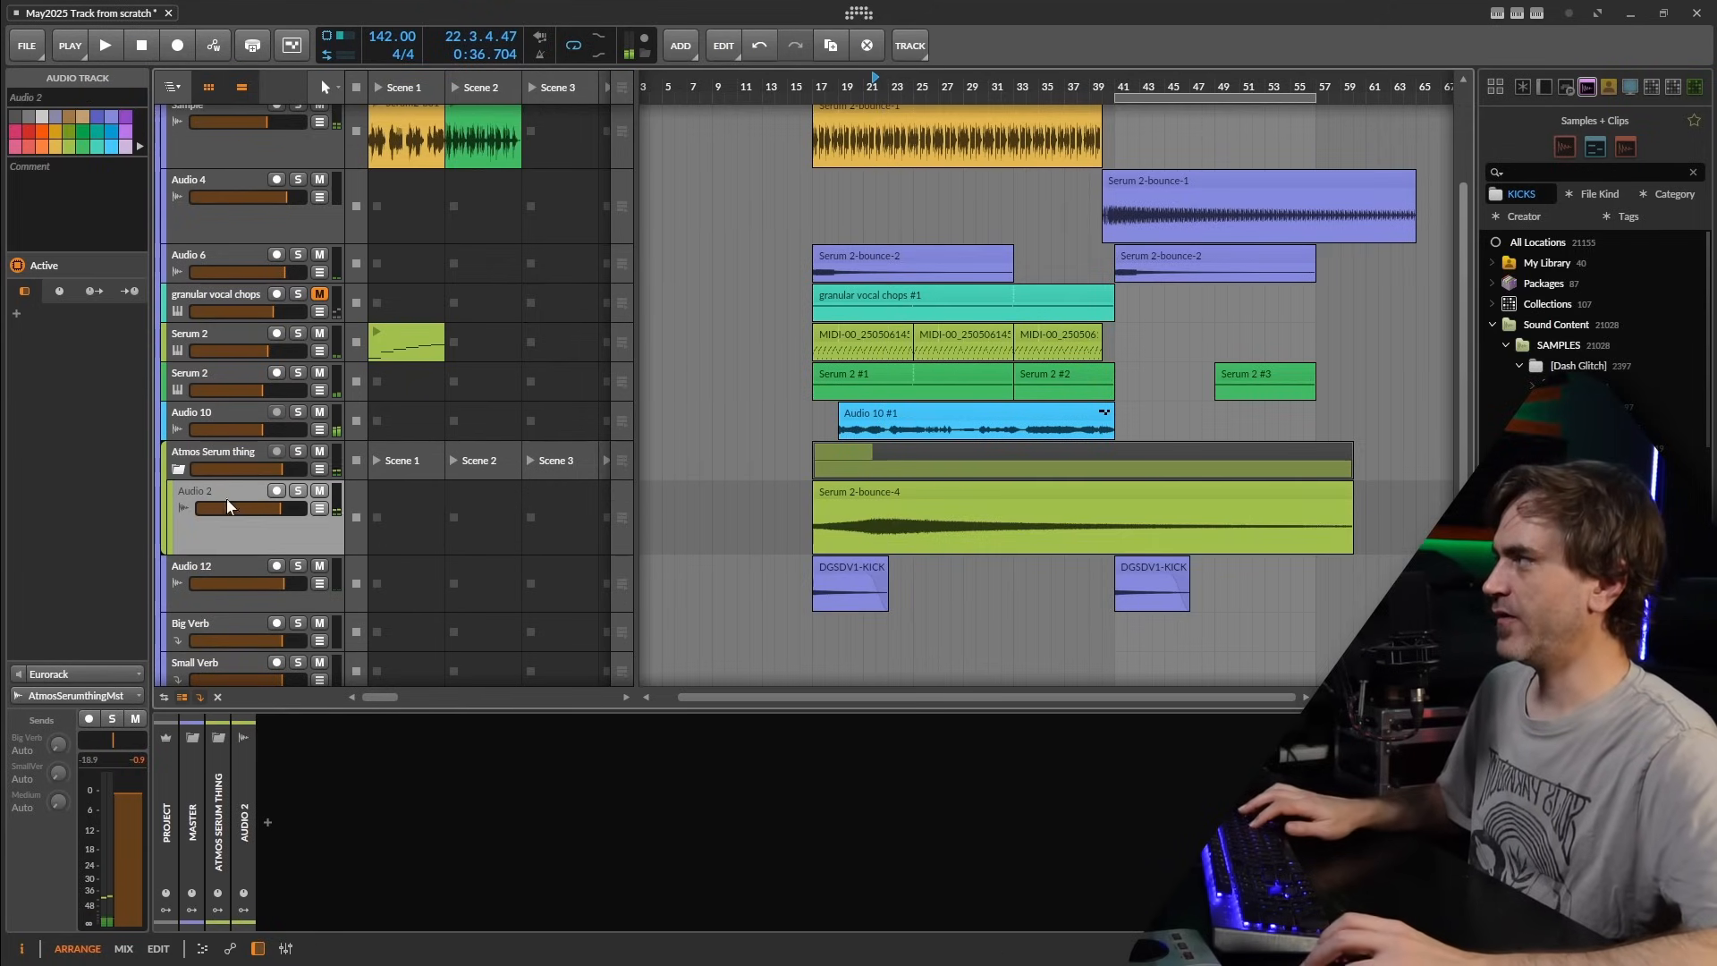
- Duplicate the Audio 2 track, reverse the copied Serum 2-bounce-4 clip, and move it about ten bars earlier
key(ctrl+d)
click(882, 565)
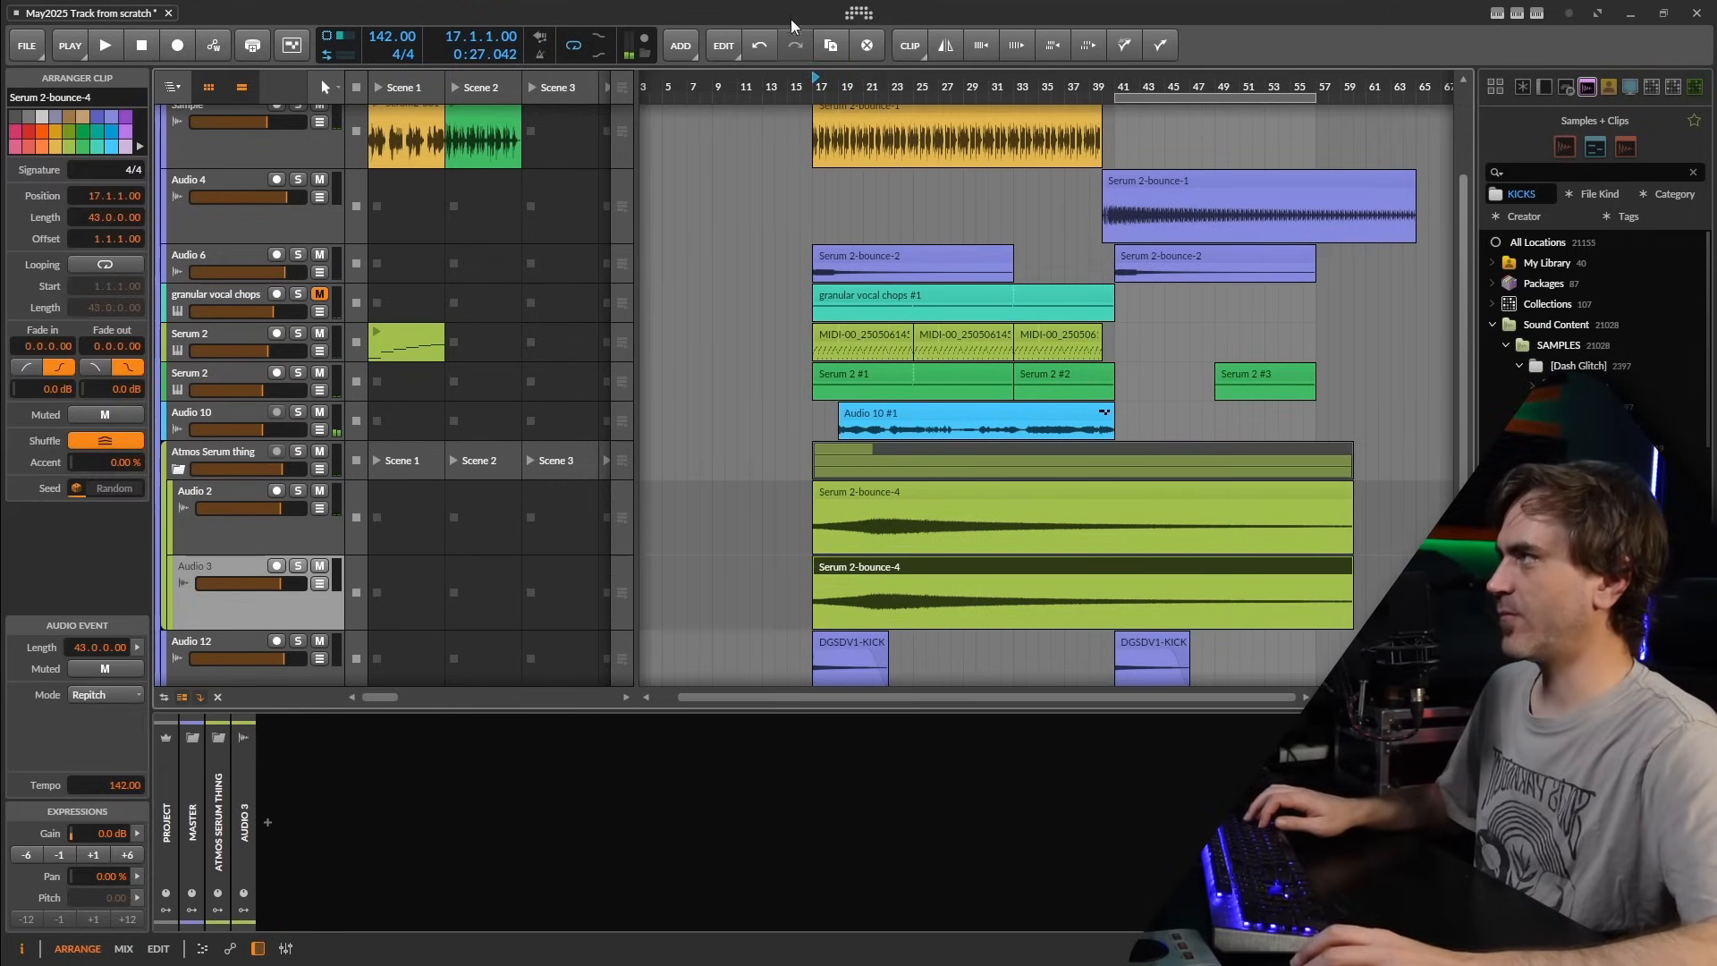
click(943, 46)
drag(1073, 574, 946, 567)
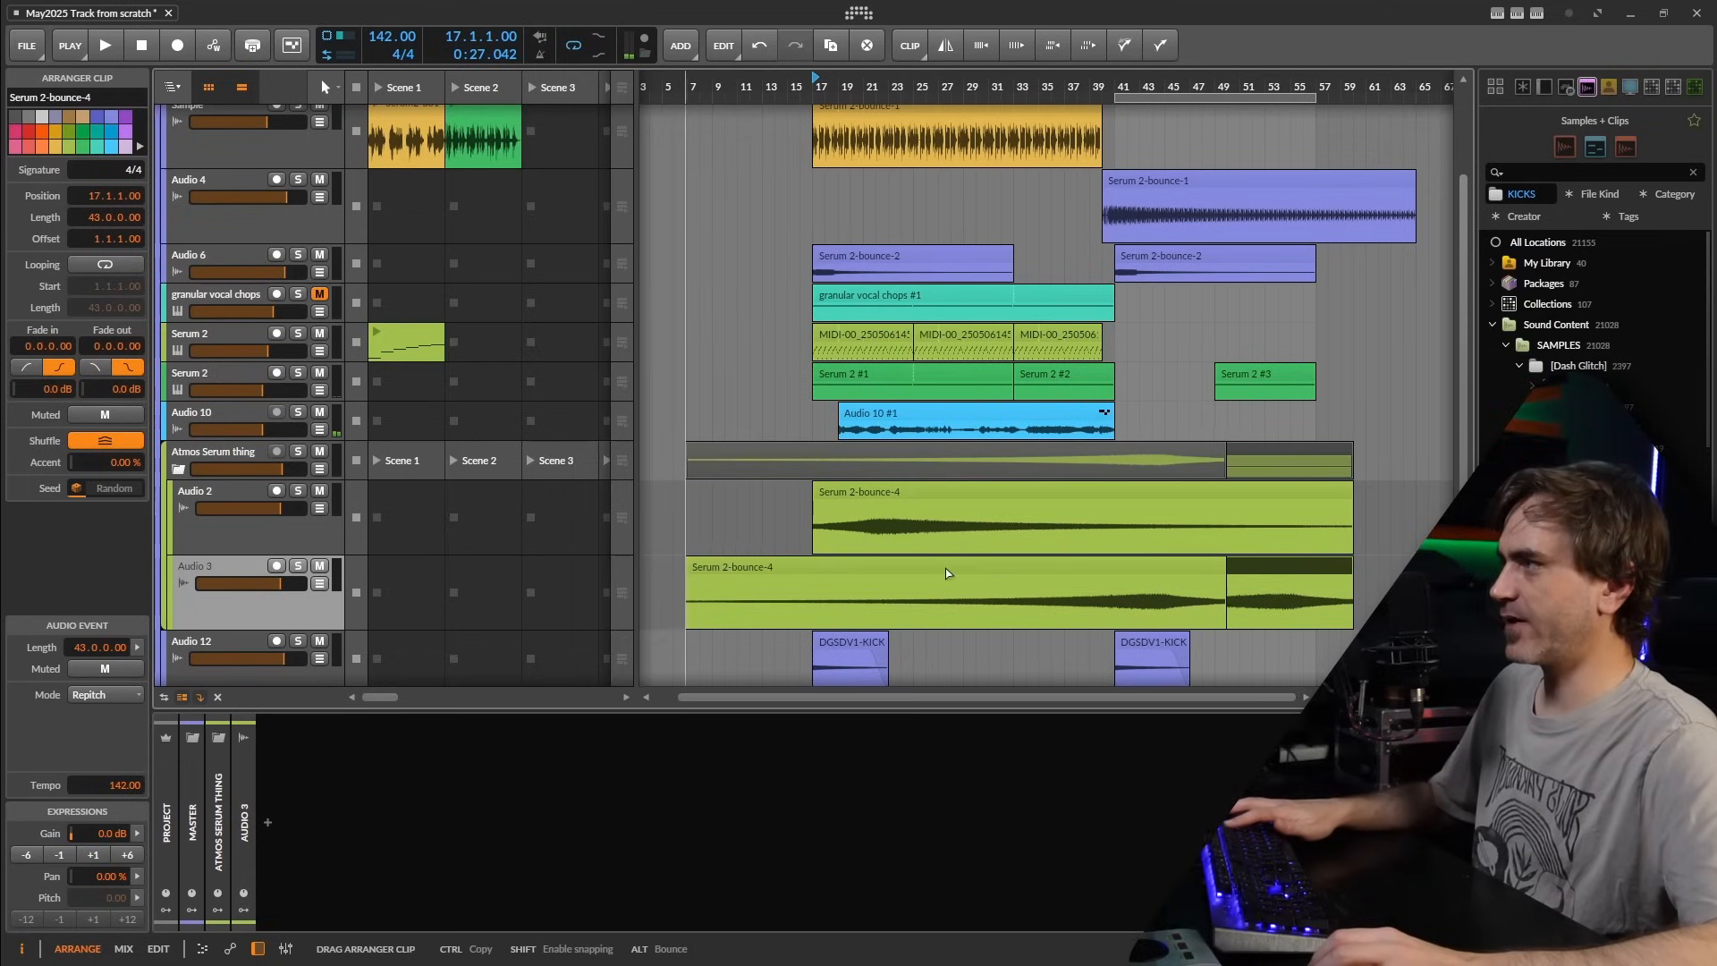
- Trim the reversed clip on Audio 3 to span bars 17 to 41 and add fade-ins to both Serum 2-bounce-4 clips
drag(1226, 595, 1108, 597)
click(1076, 573)
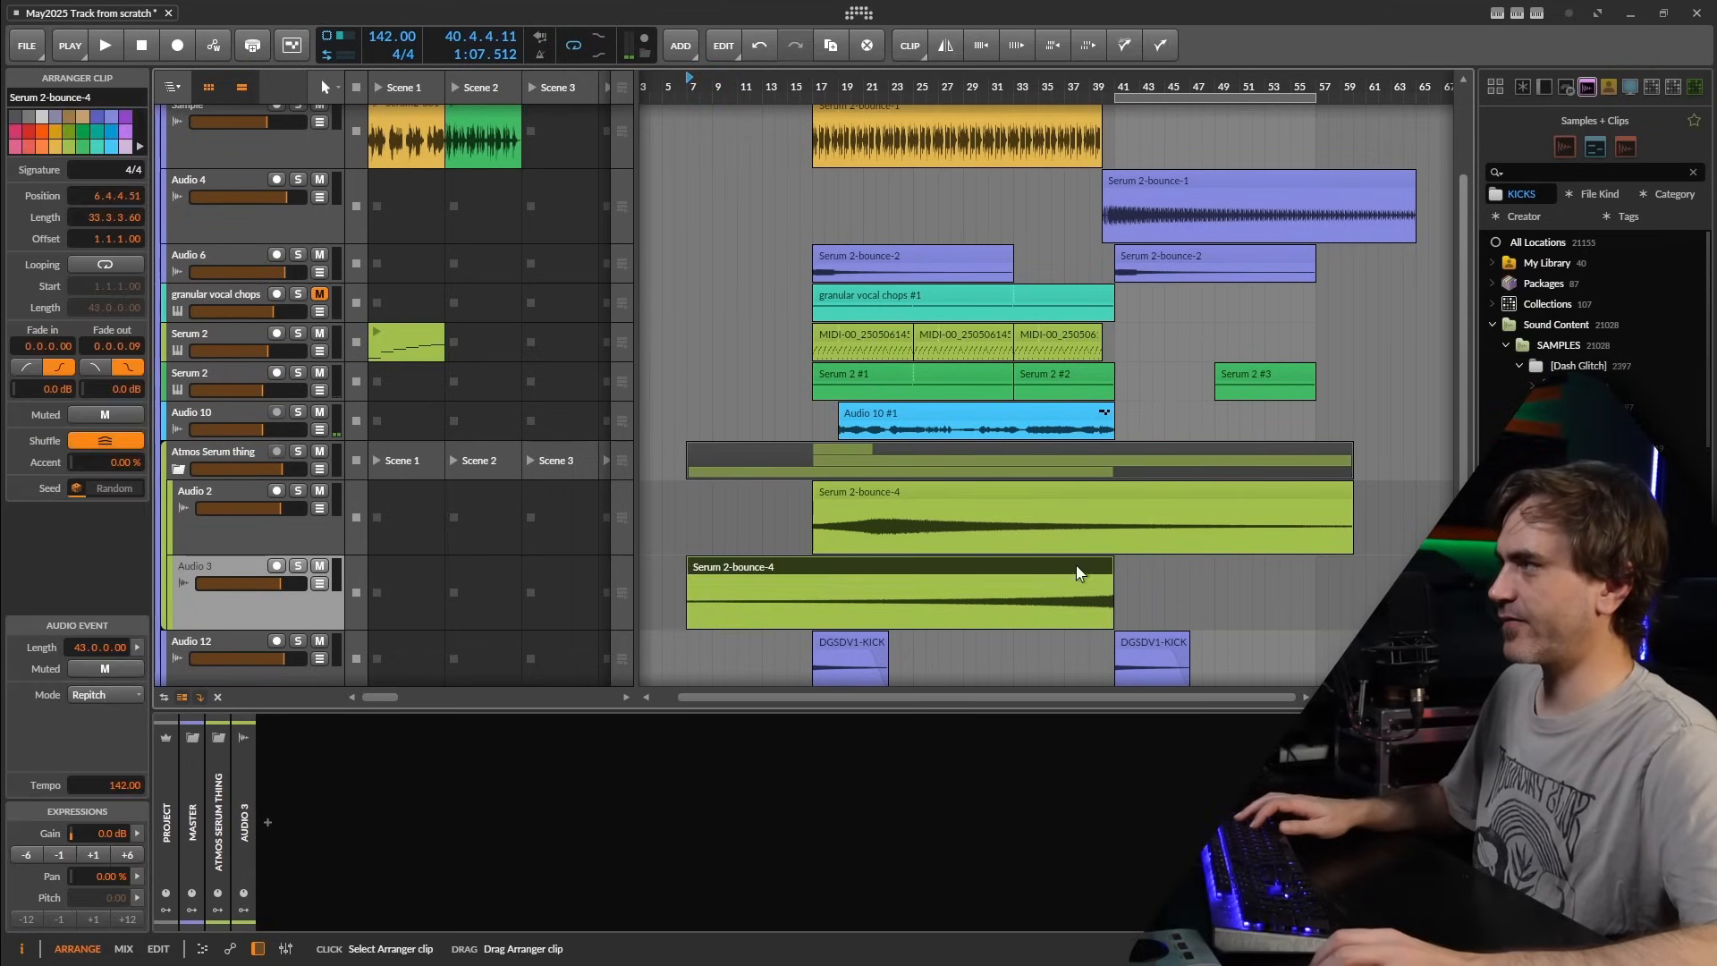
drag(698, 565, 807, 570)
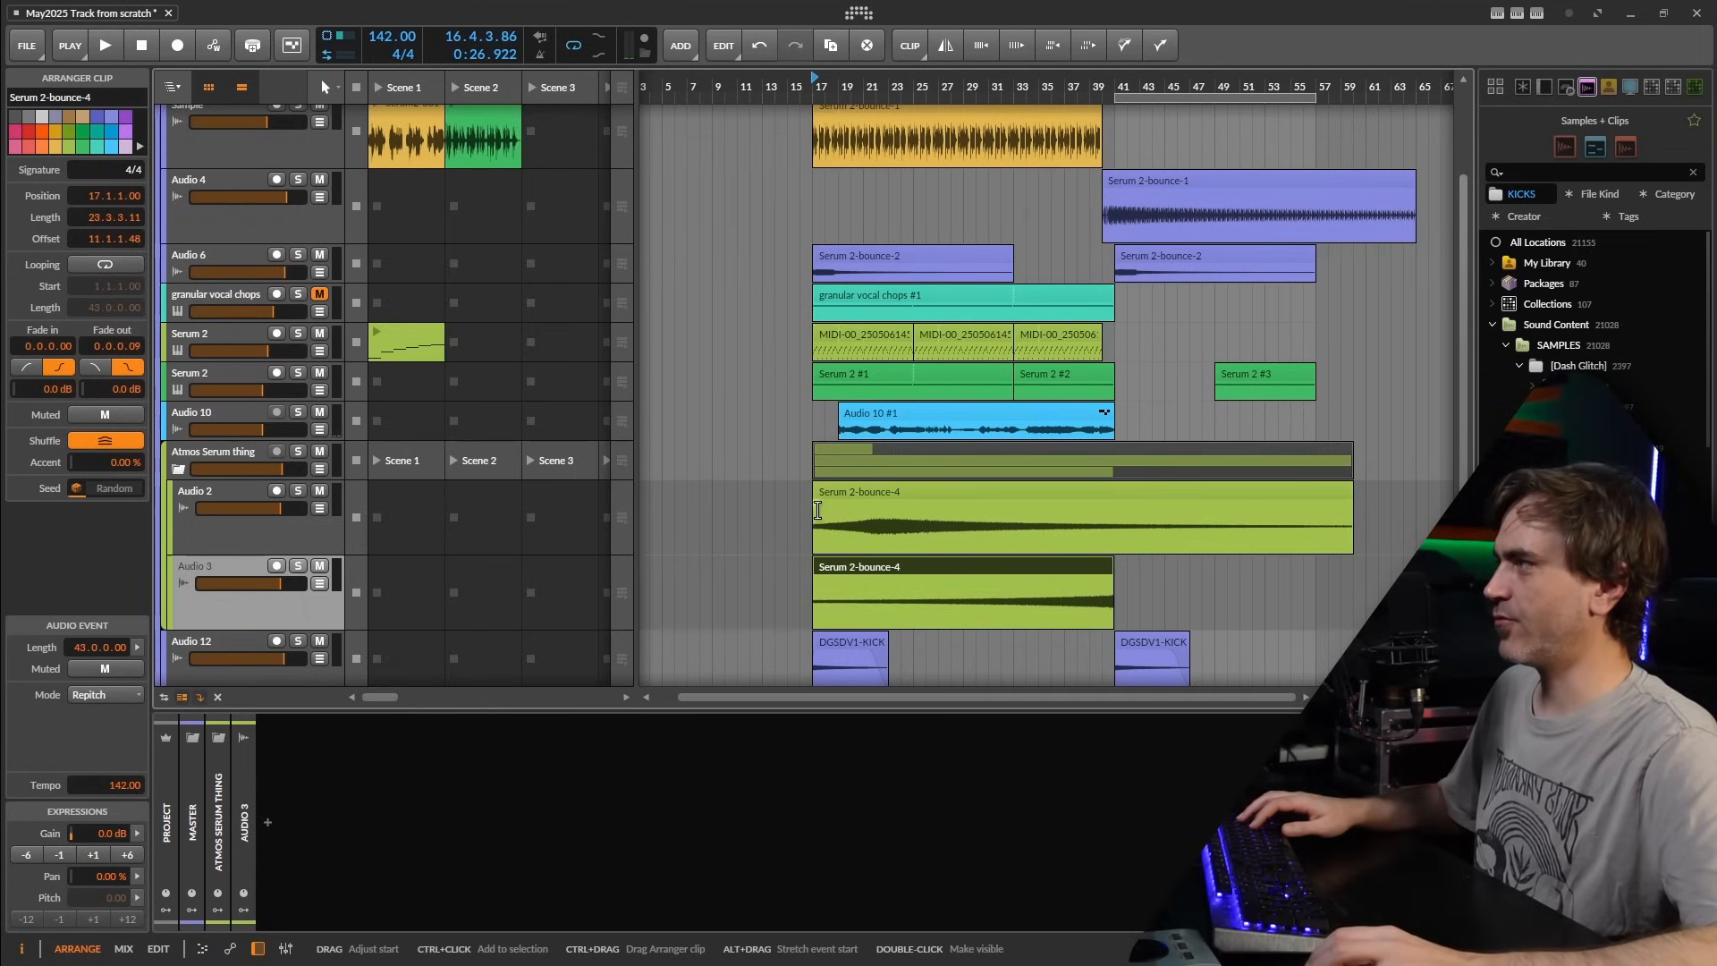
drag(813, 506, 834, 512)
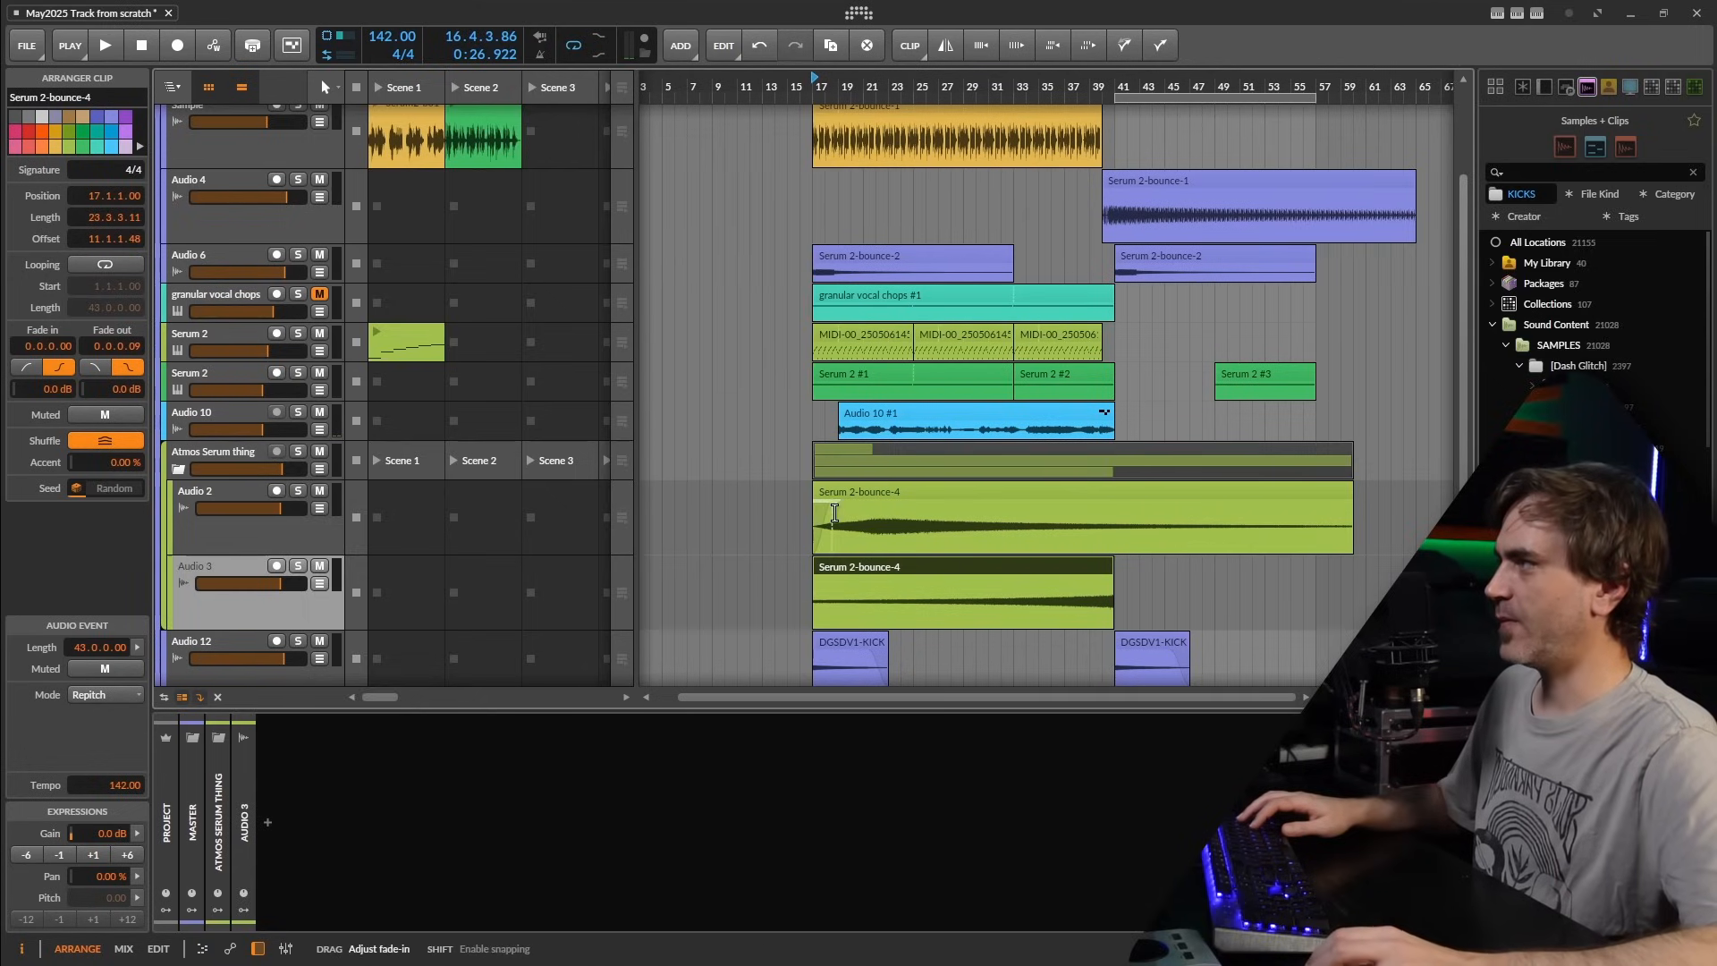
- Add an EQ-2 to the Atmos Serum thing group, collapse the group, and play the arrangement from bar 17
click(207, 453)
double_click(252, 824)
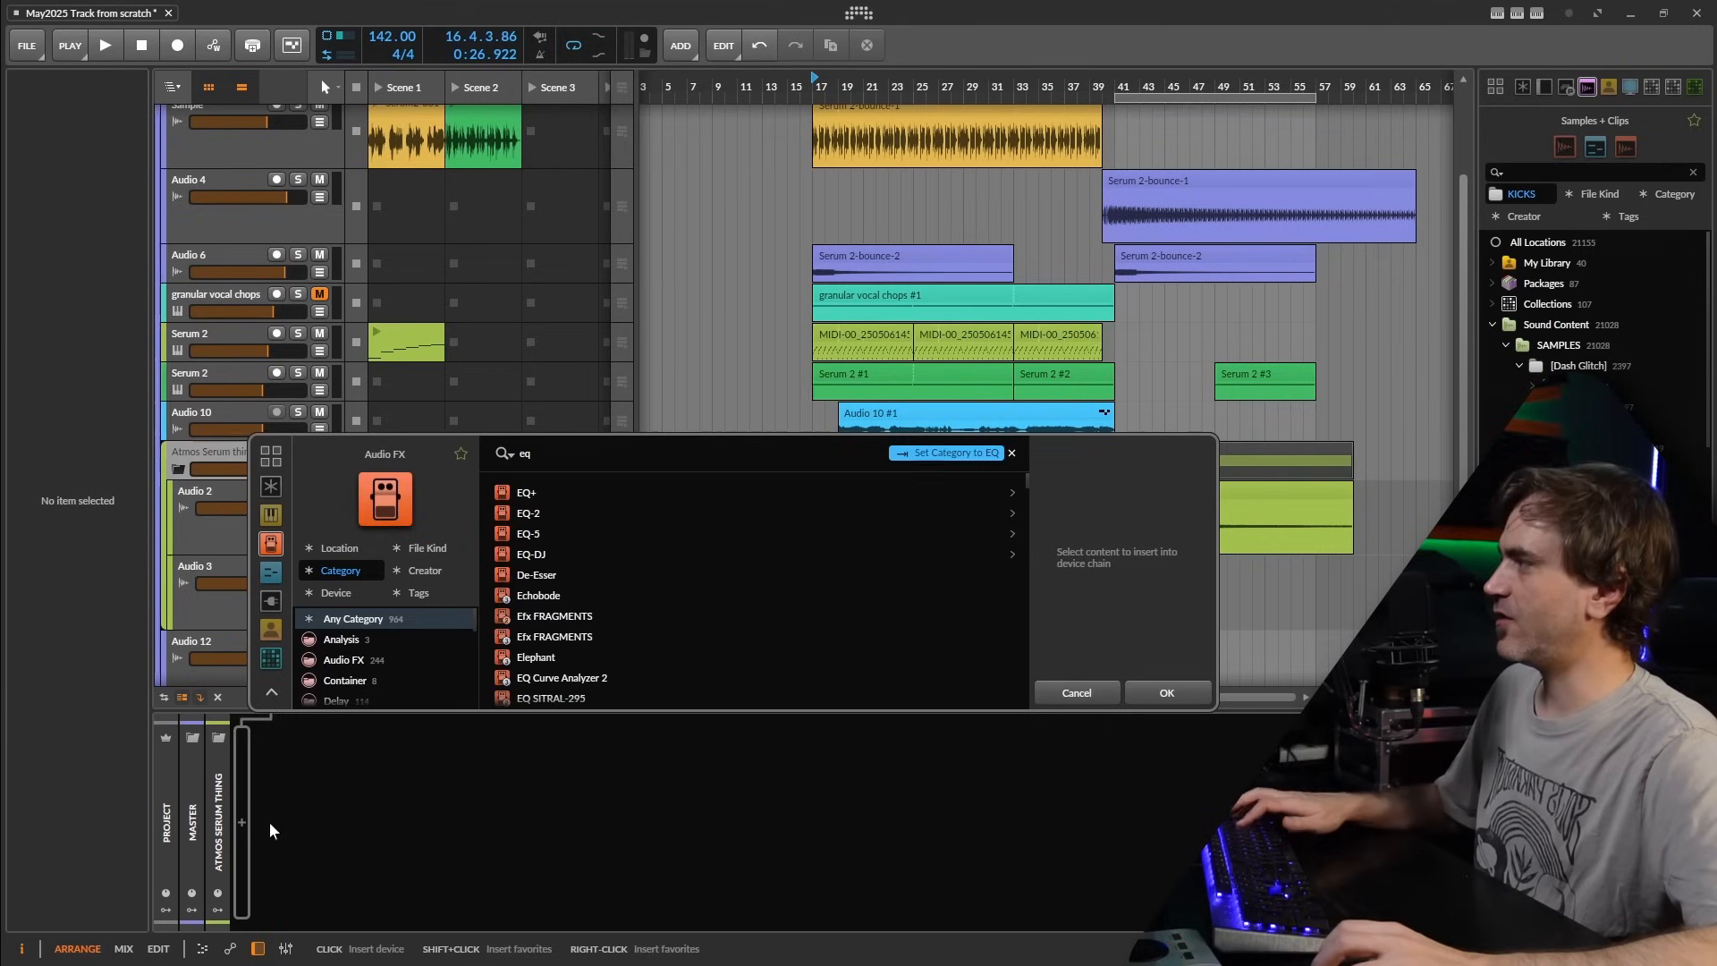
click(551, 522)
click(1096, 678)
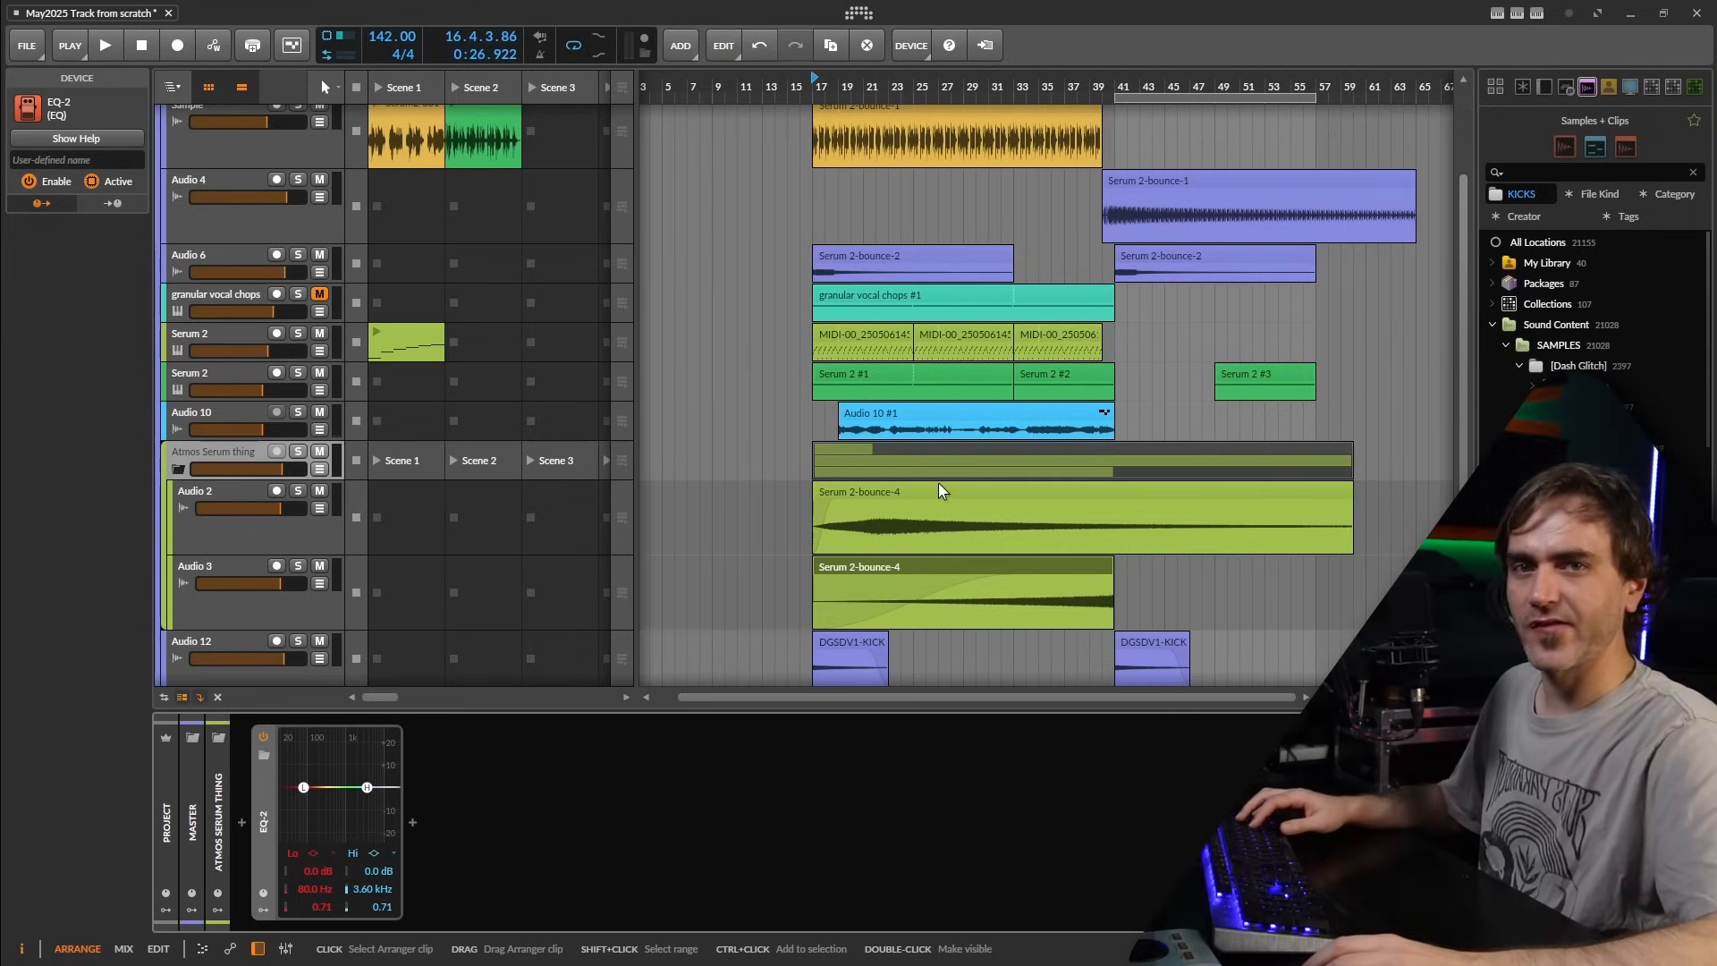
click(178, 468)
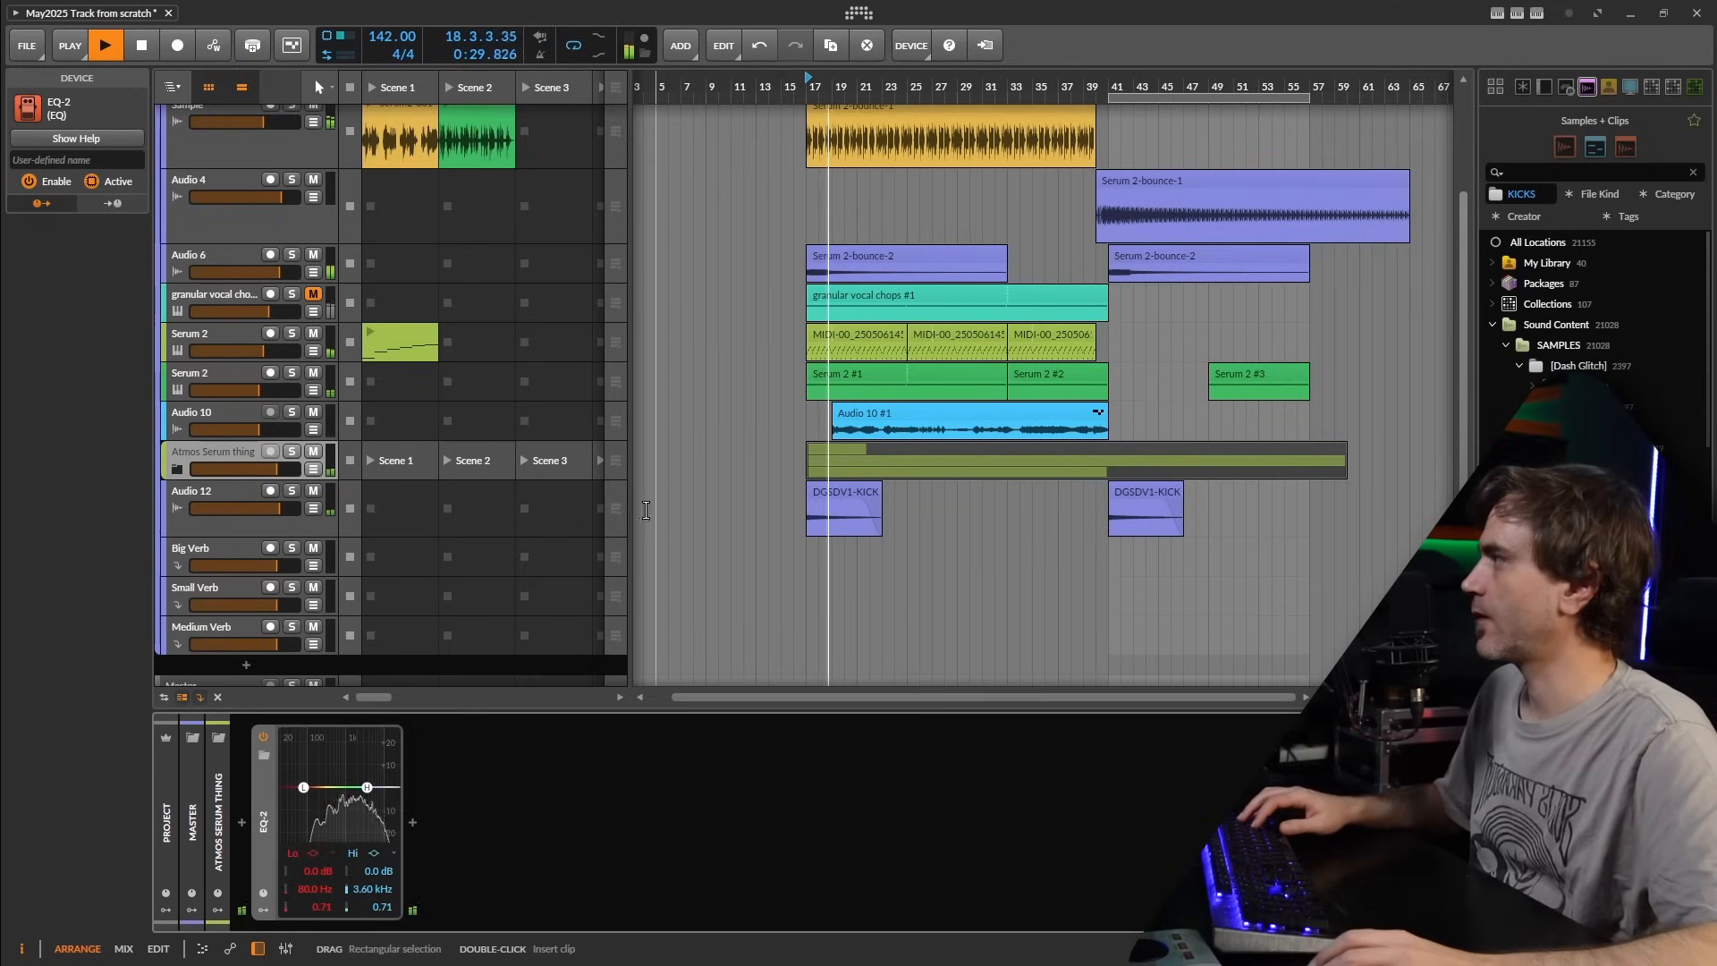
- Trim the Audio 2 clip in the Atmos Serum thing group to end at bar 41 and place a copy spanning bars 52 to 57
click(177, 469)
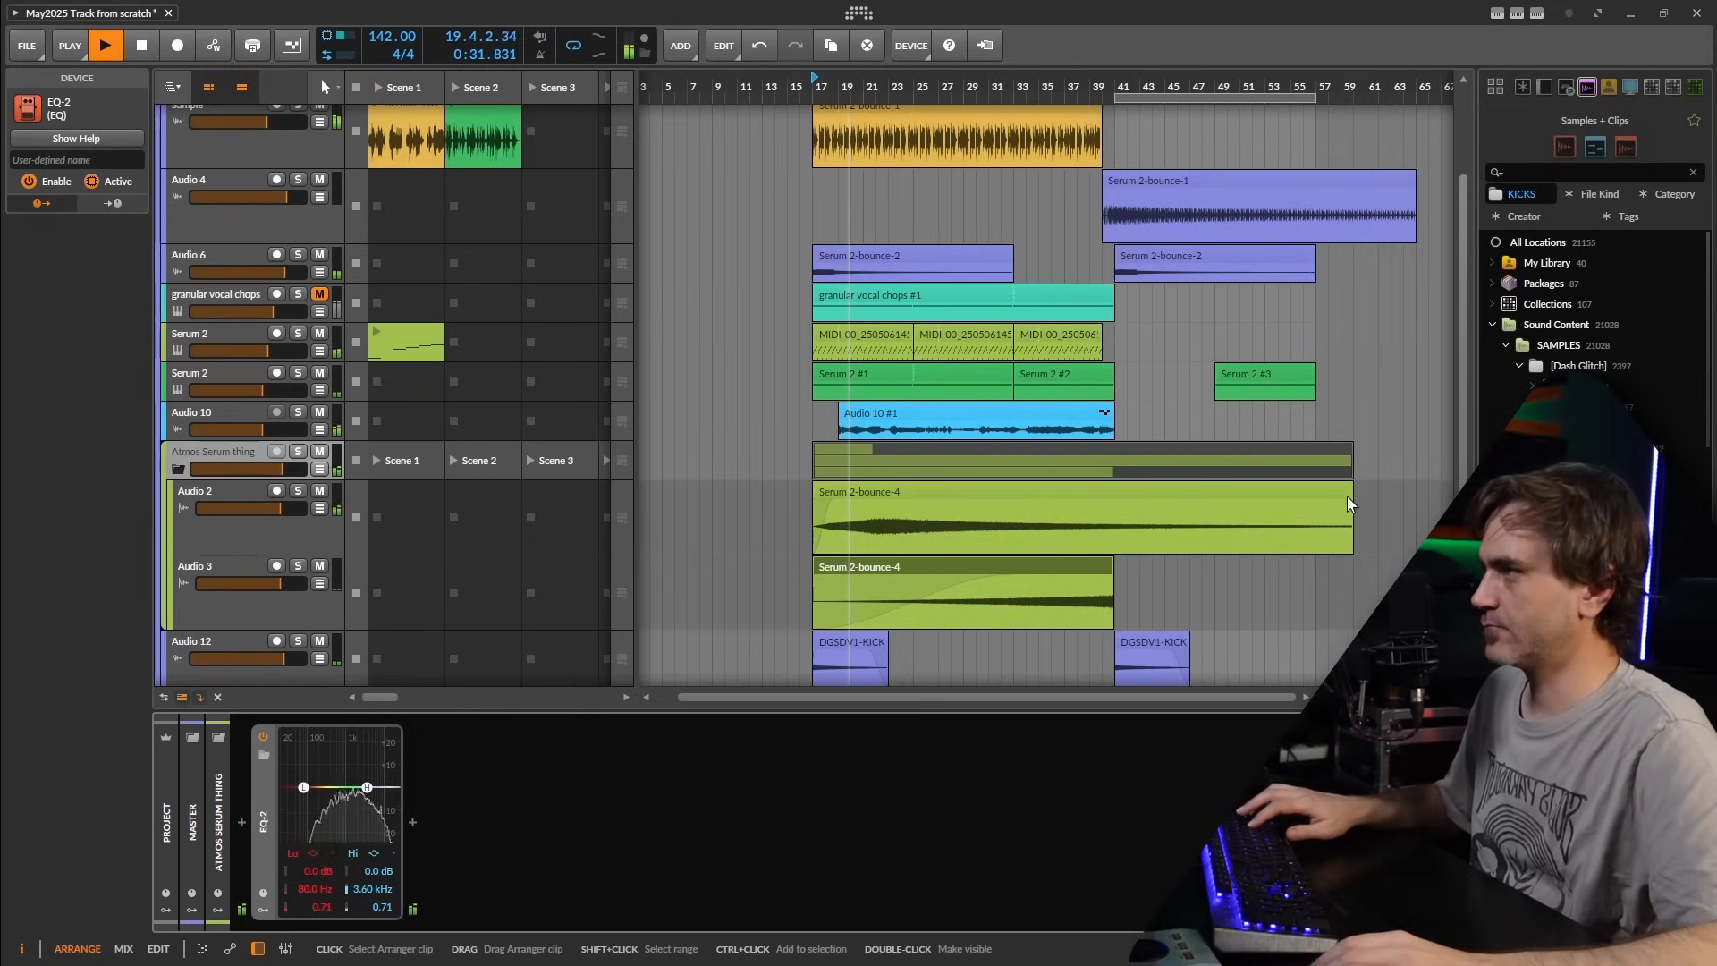
drag(1352, 491, 1115, 490)
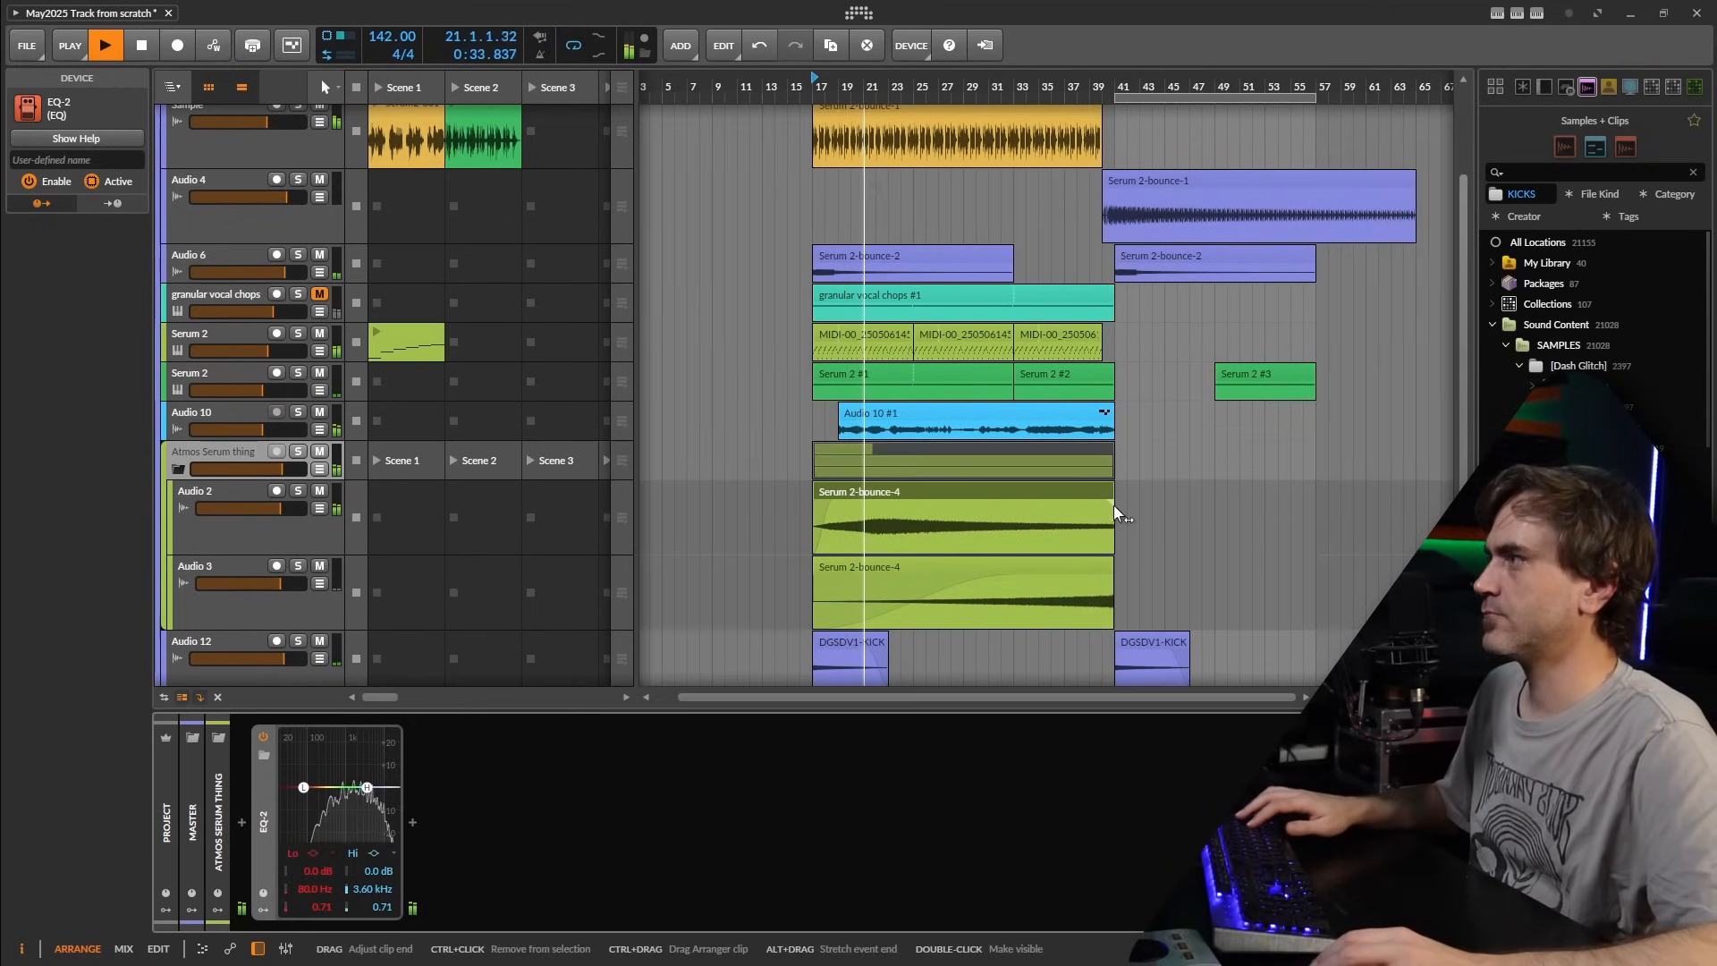
drag(946, 492, 1374, 491)
click(1195, 541)
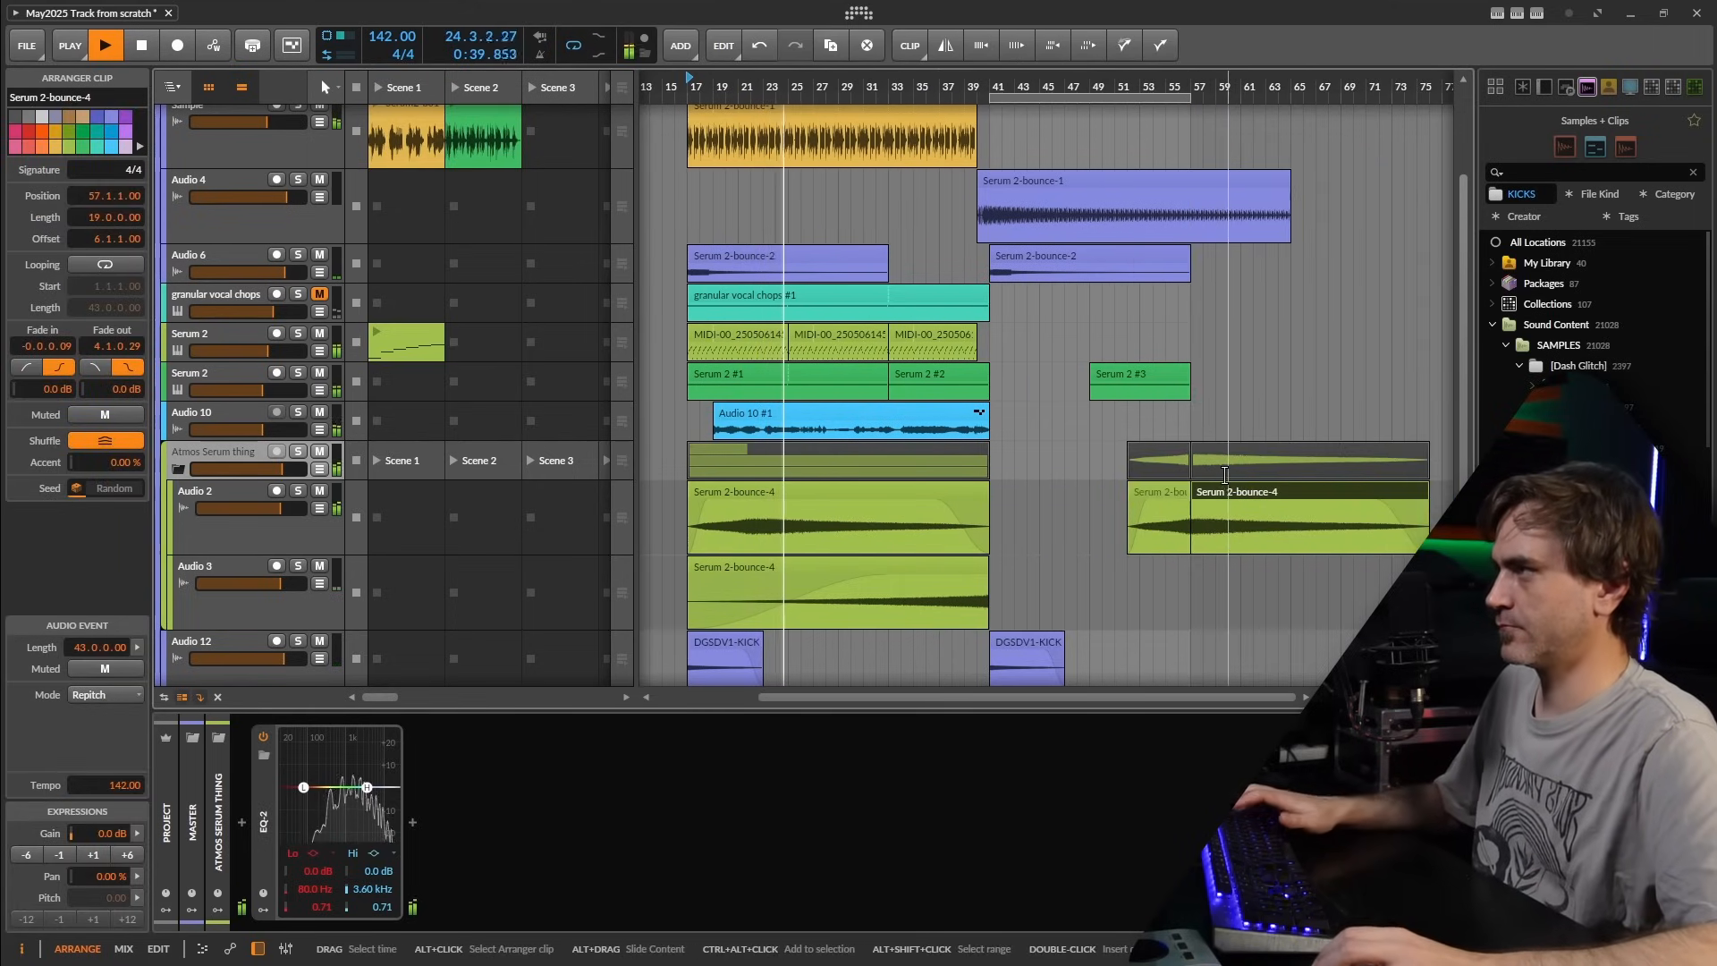
key(Delete)
- Move the 16-bar loop region to start at bar 43, in line with the second set of KiBa clips
scroll(1263, 438, up, 2)
scroll(1265, 423, up, 2)
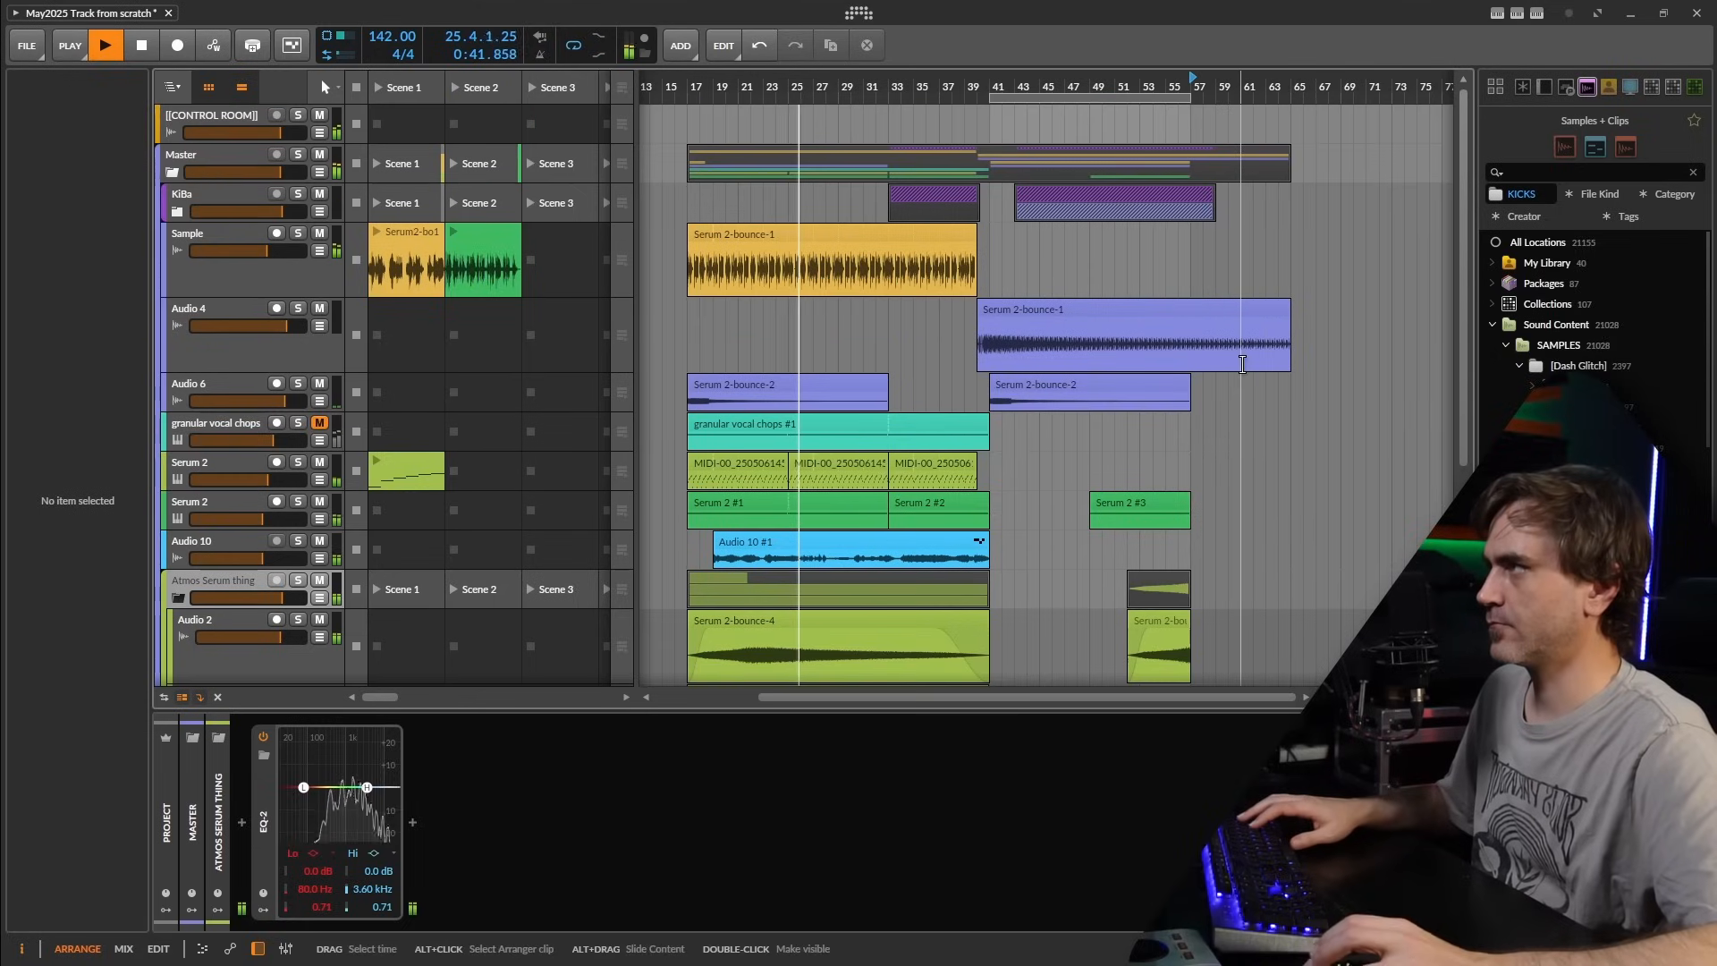
drag(1054, 97, 1078, 99)
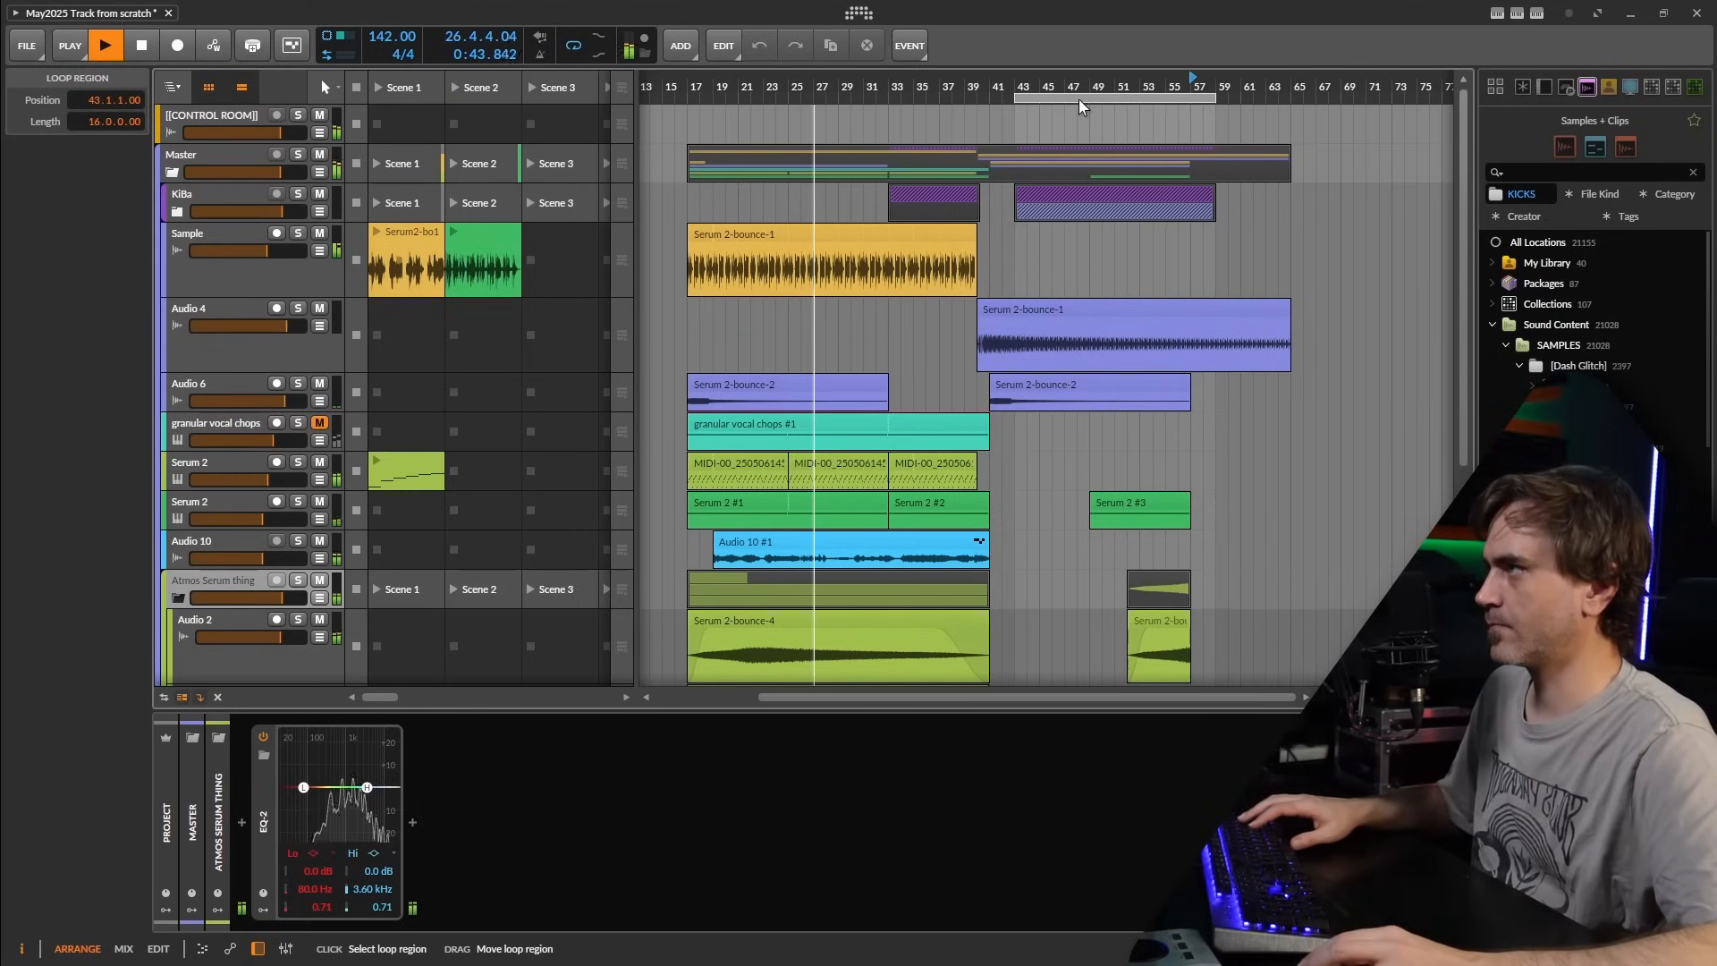
- Move the Serum 2 #3 clip to bar 51, and set the copied Audio 2 clip to start at bar 54 with a 23-bar length
scroll(1160, 375, down, 3)
drag(1160, 375, 1182, 373)
scroll(1178, 322, up, 3)
scroll(1180, 321, down, 3)
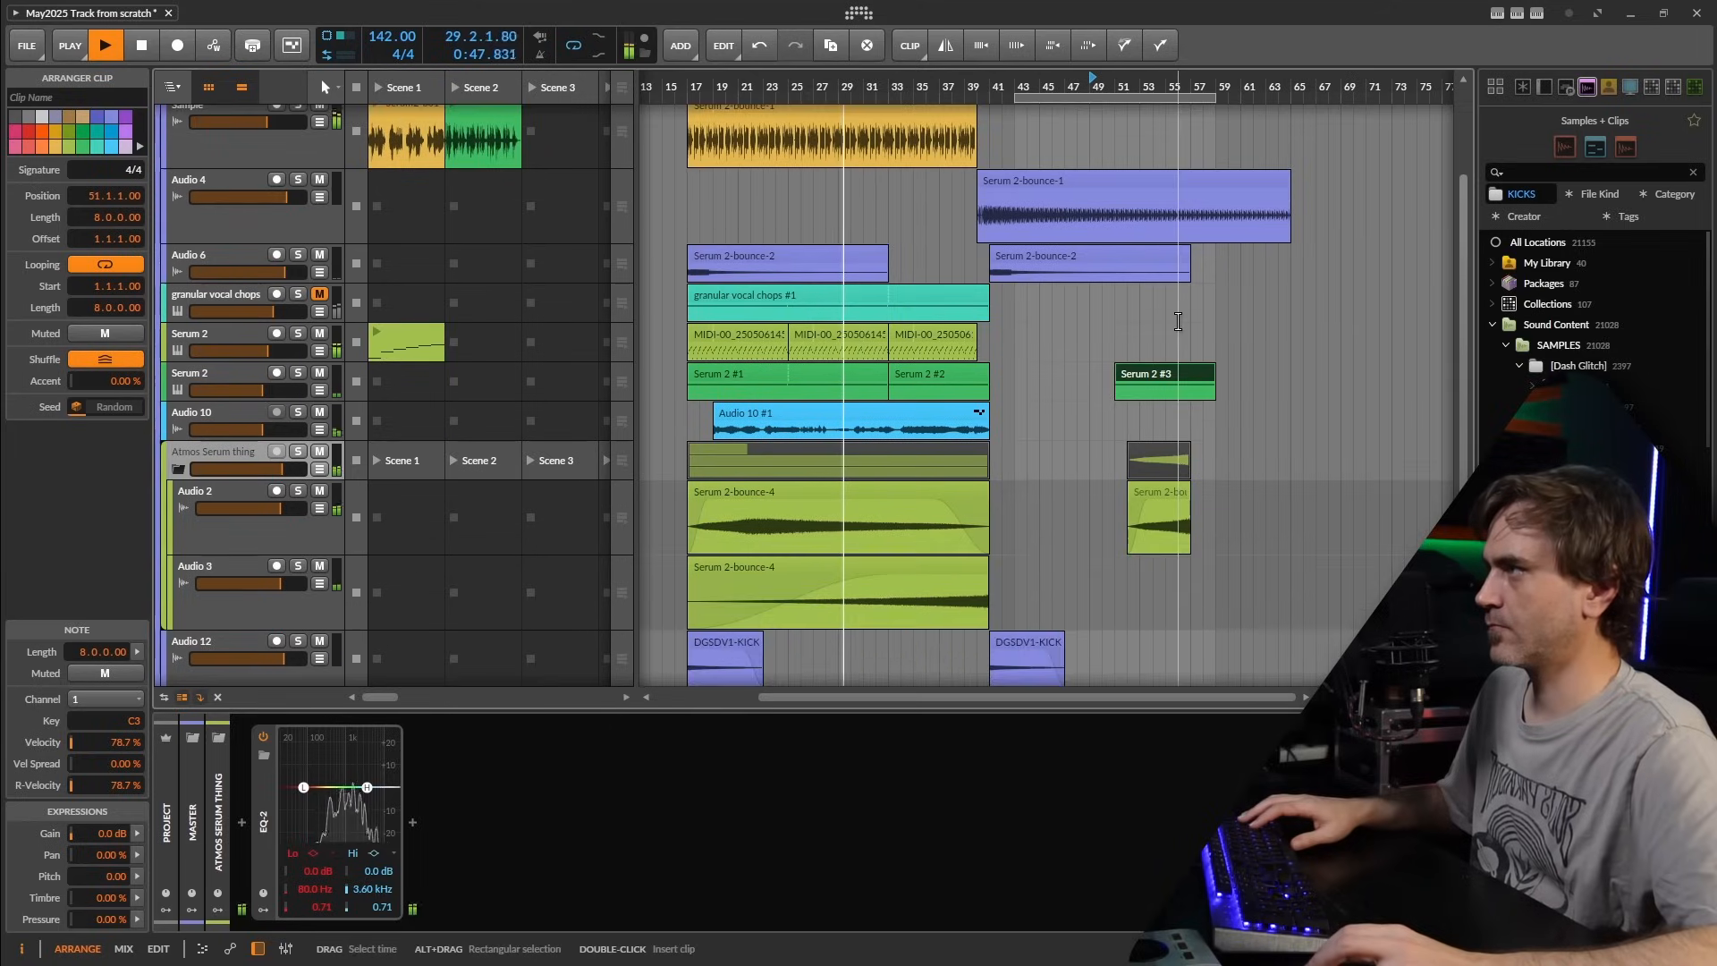
drag(1166, 318, 1440, 320)
- Add a fade-out of about 13 bars to the Serum 2-bounce-1 clip on Audio 4 and delete the granular vocal chops track
scroll(1339, 304, up, 5)
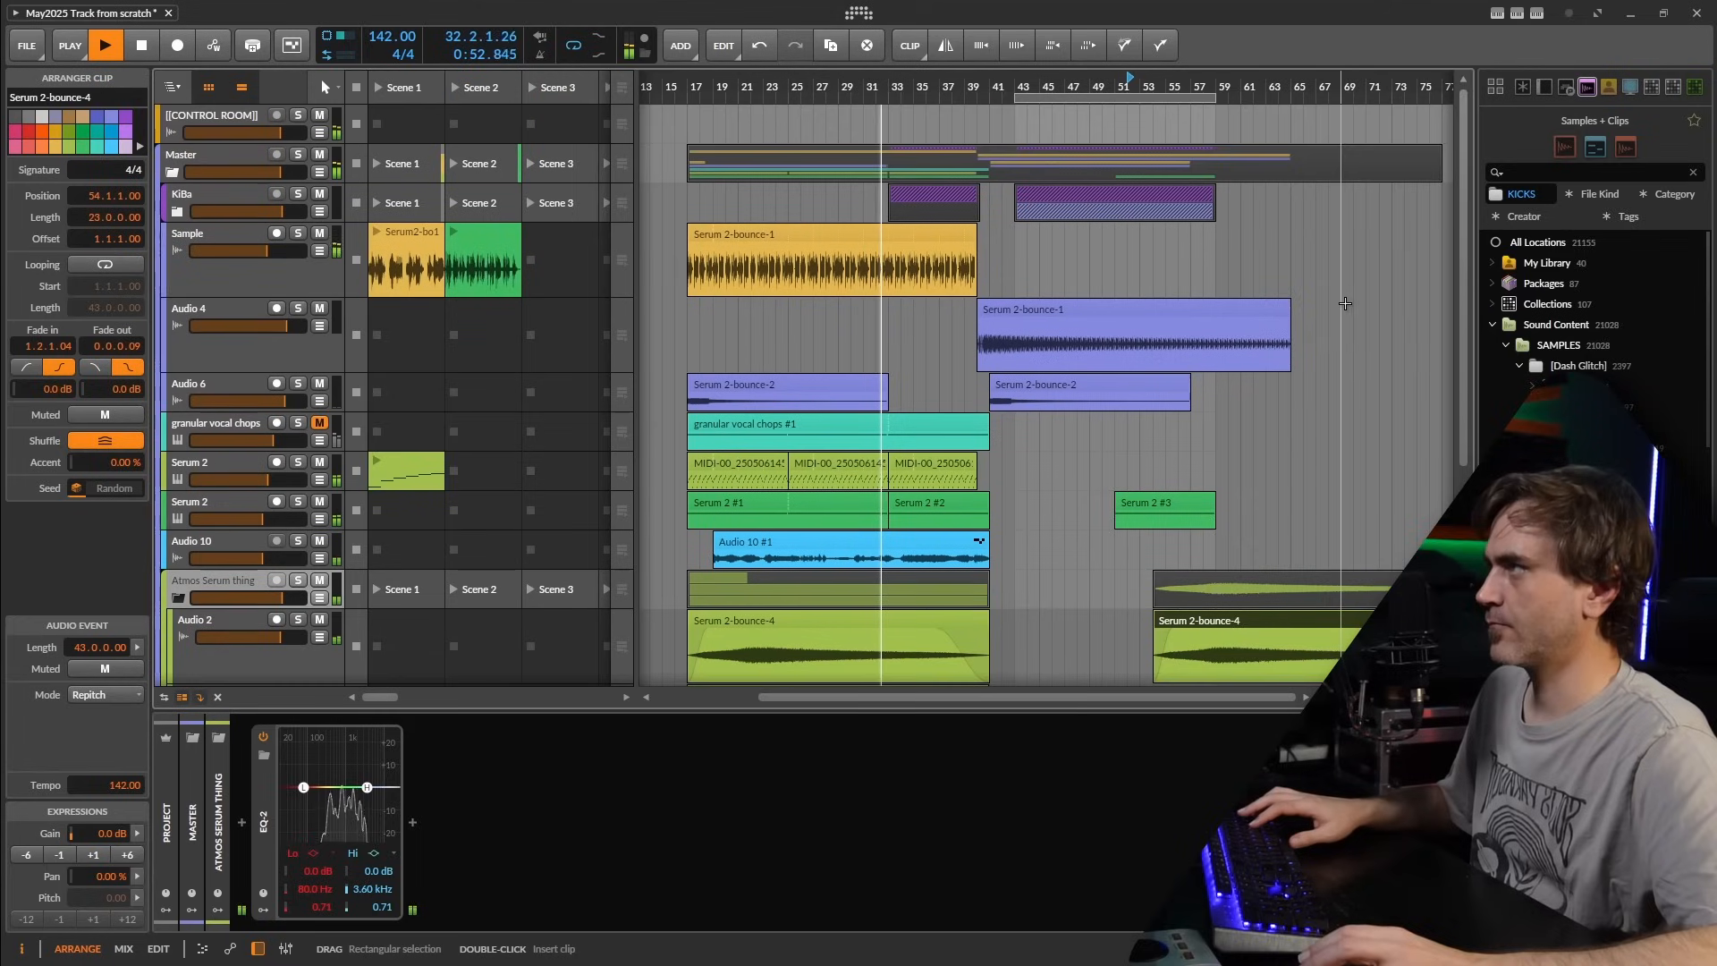
click(1284, 311)
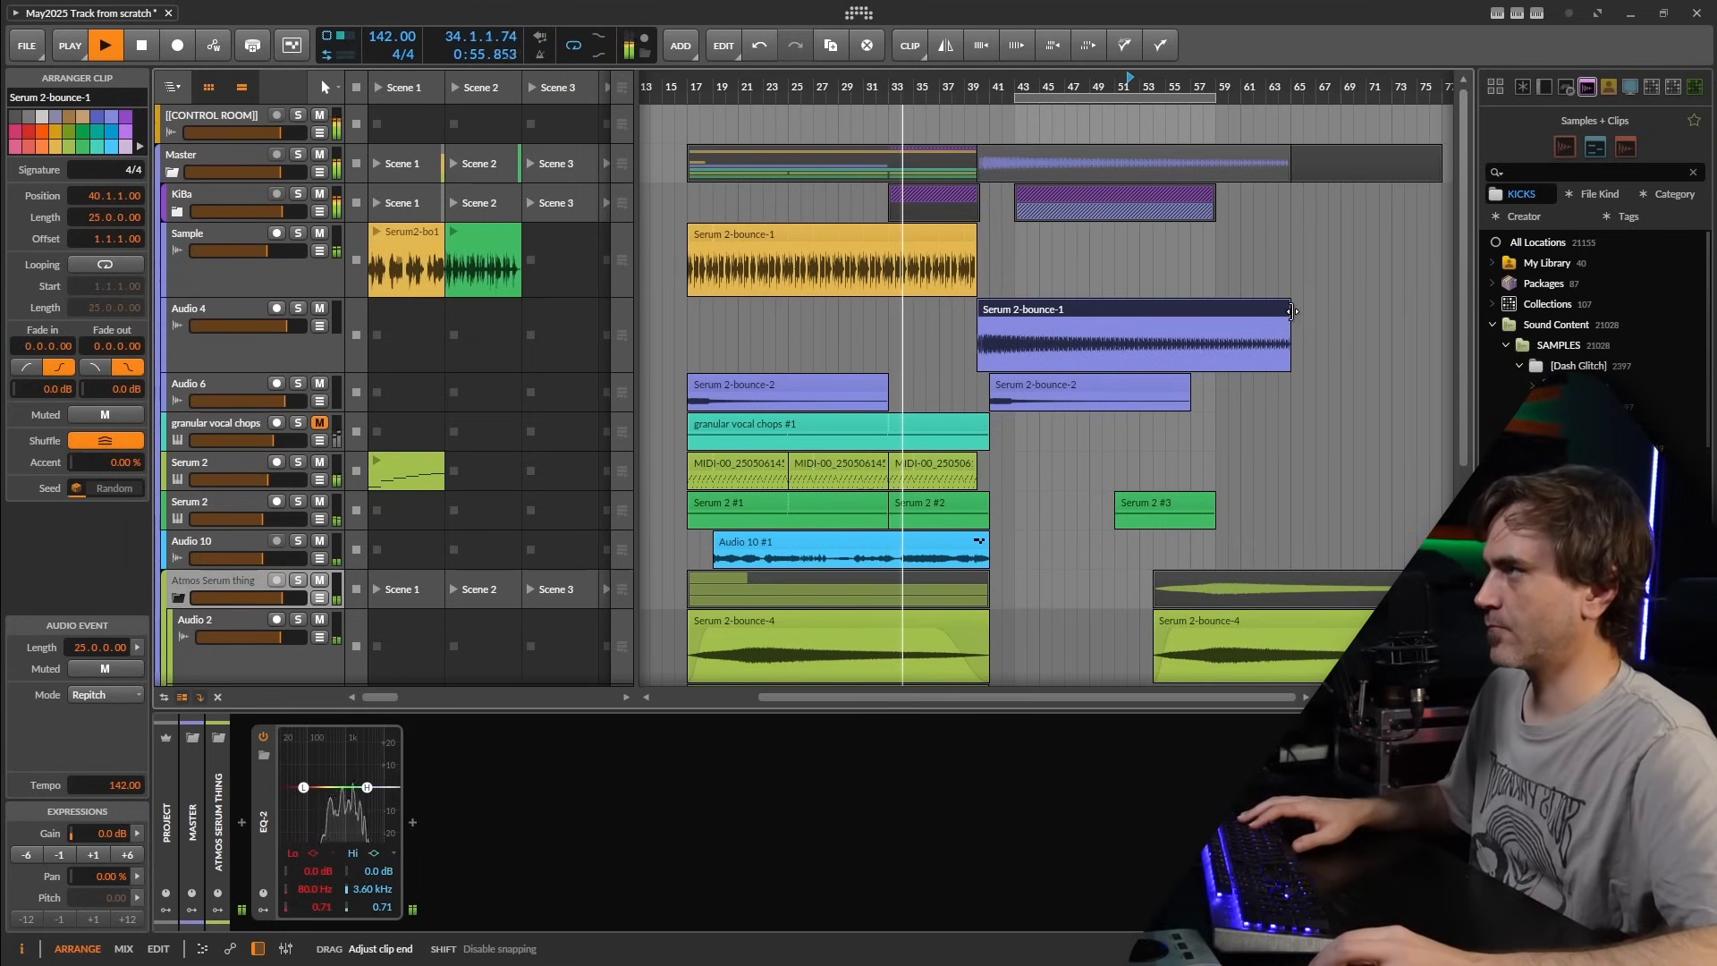
drag(1289, 319, 1120, 326)
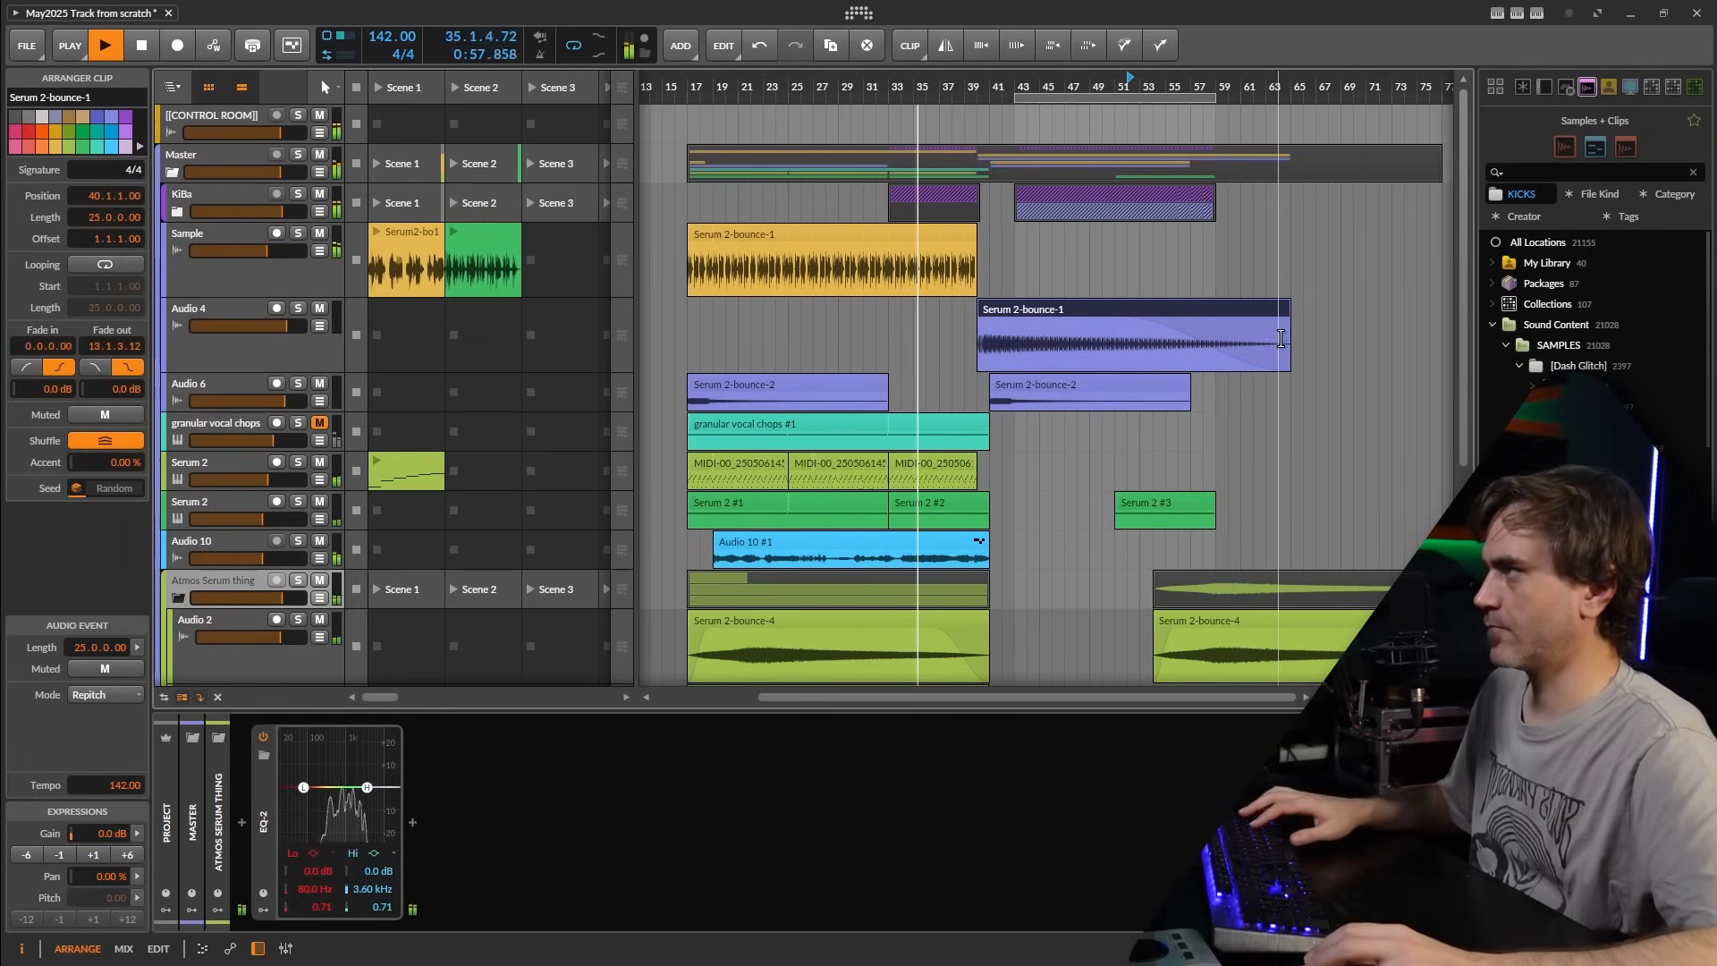
scroll(1276, 339, down, 3)
scroll(1265, 315, up, 3)
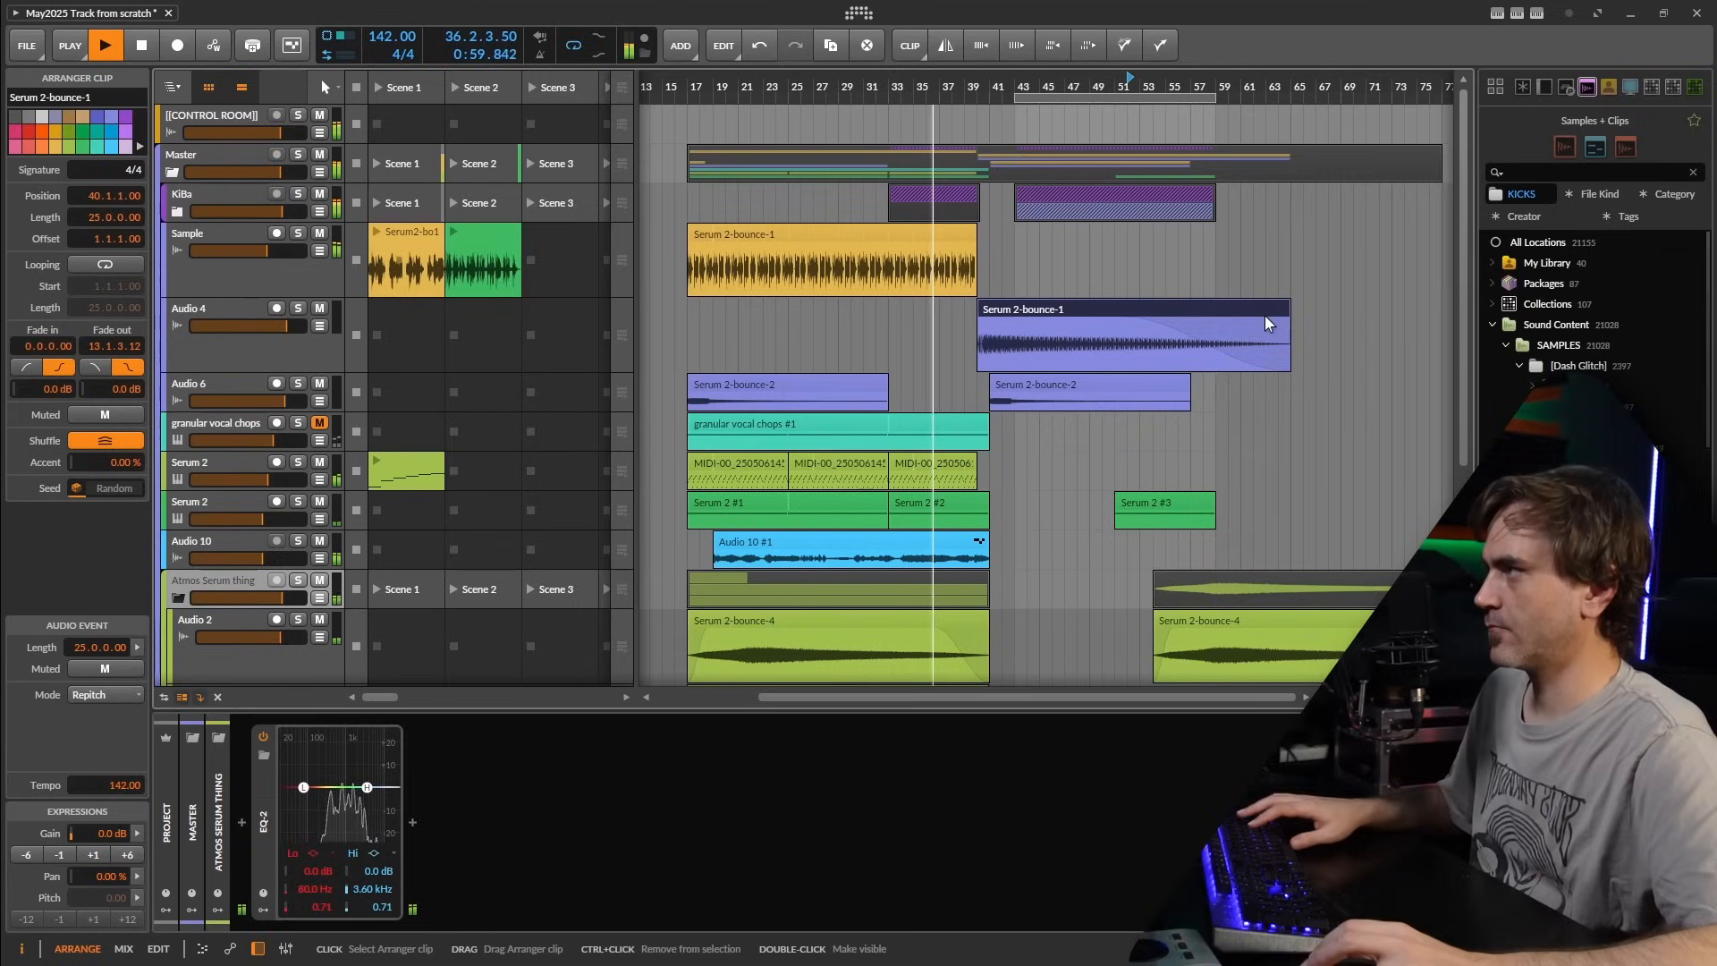
click(217, 416)
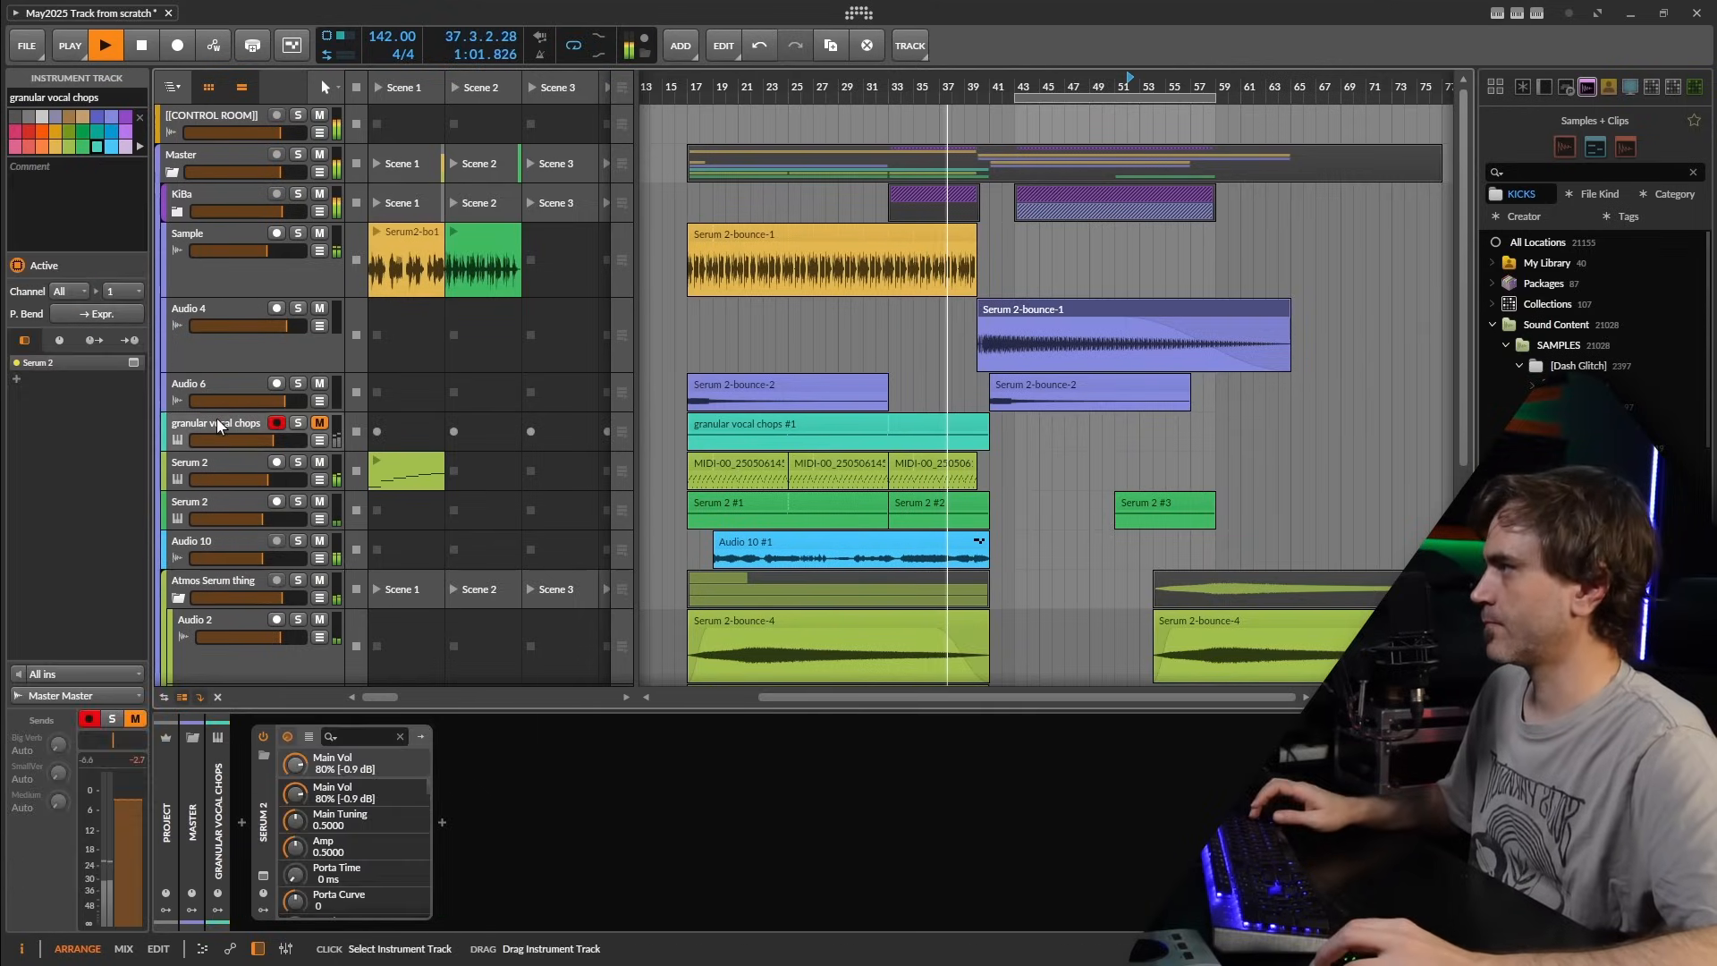
key(Delete)
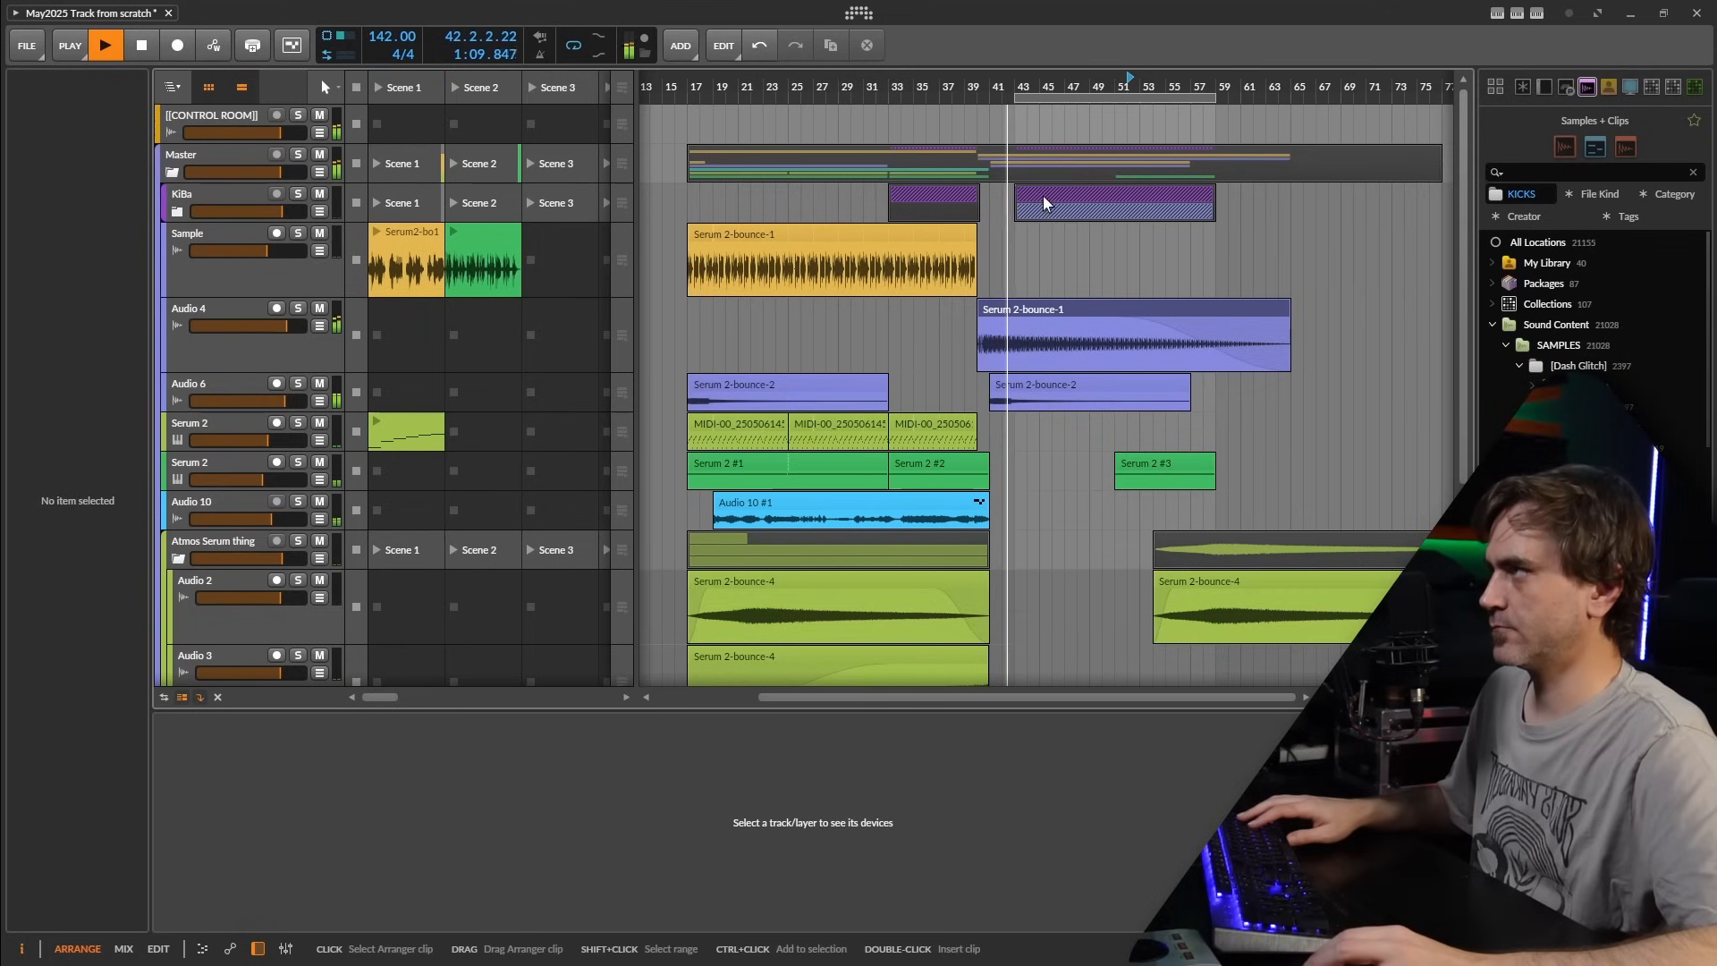
- Duplicate the 16-bar KiBa clips from bar 43 to bar 59 and move the loop region to start at bar 59
drag(1042, 195, 1242, 200)
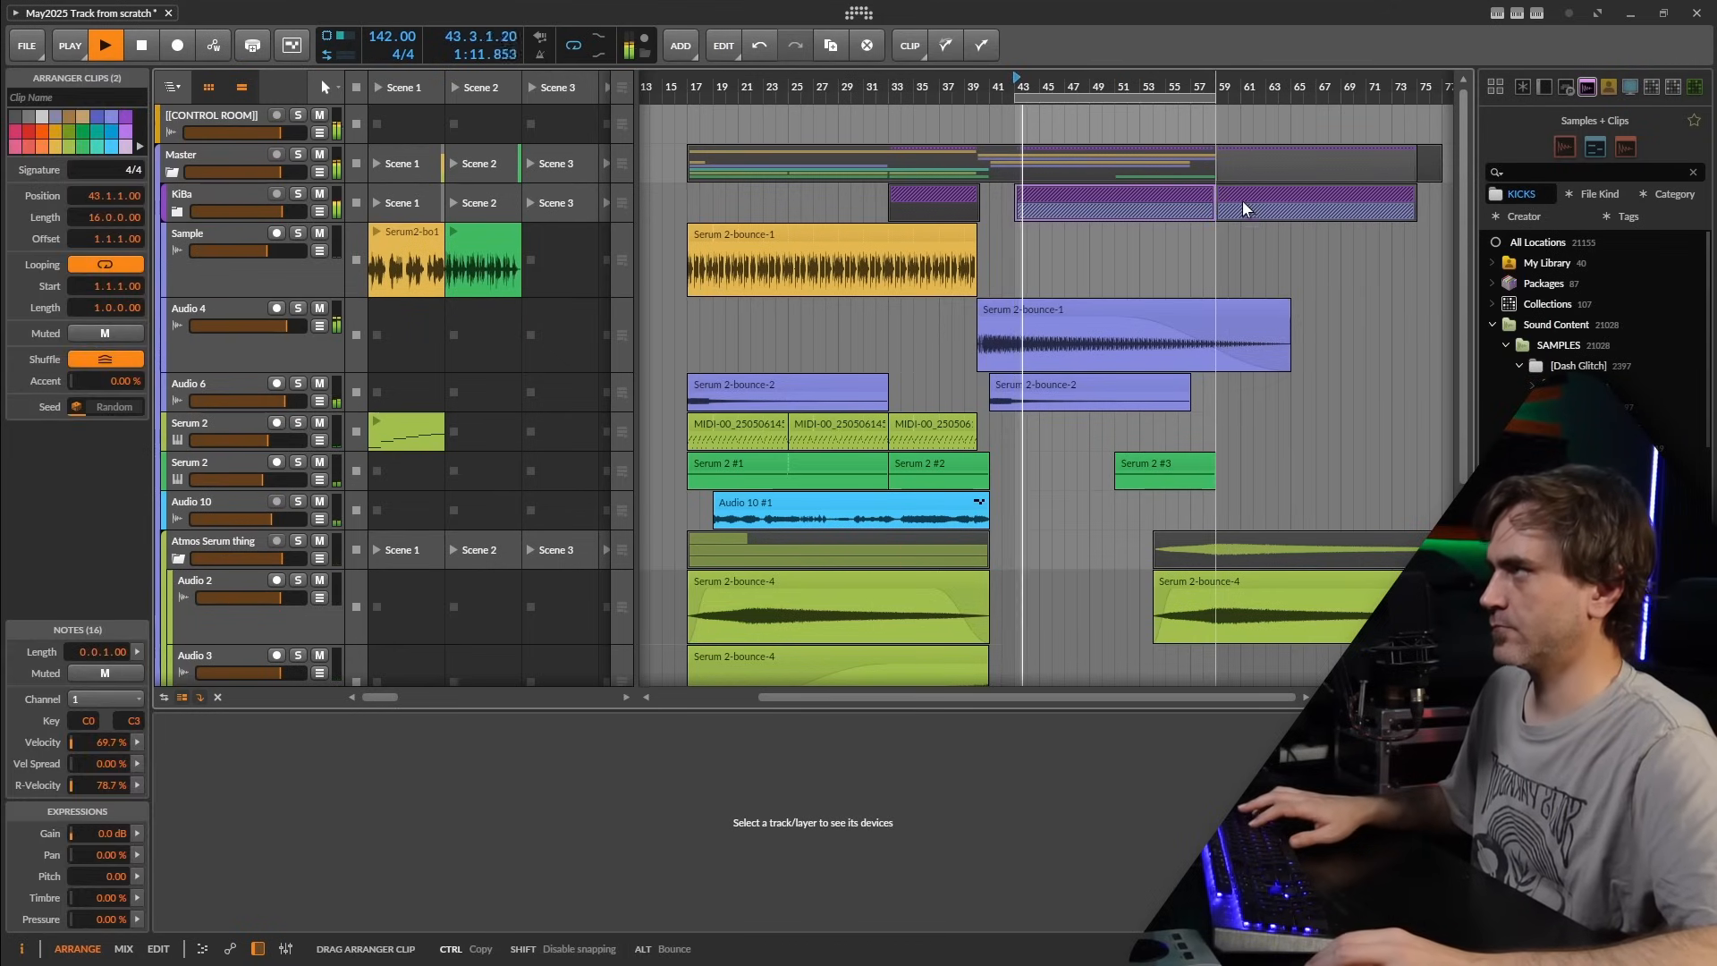
scroll(1035, 100, right, 3)
drag(1036, 100, 1241, 127)
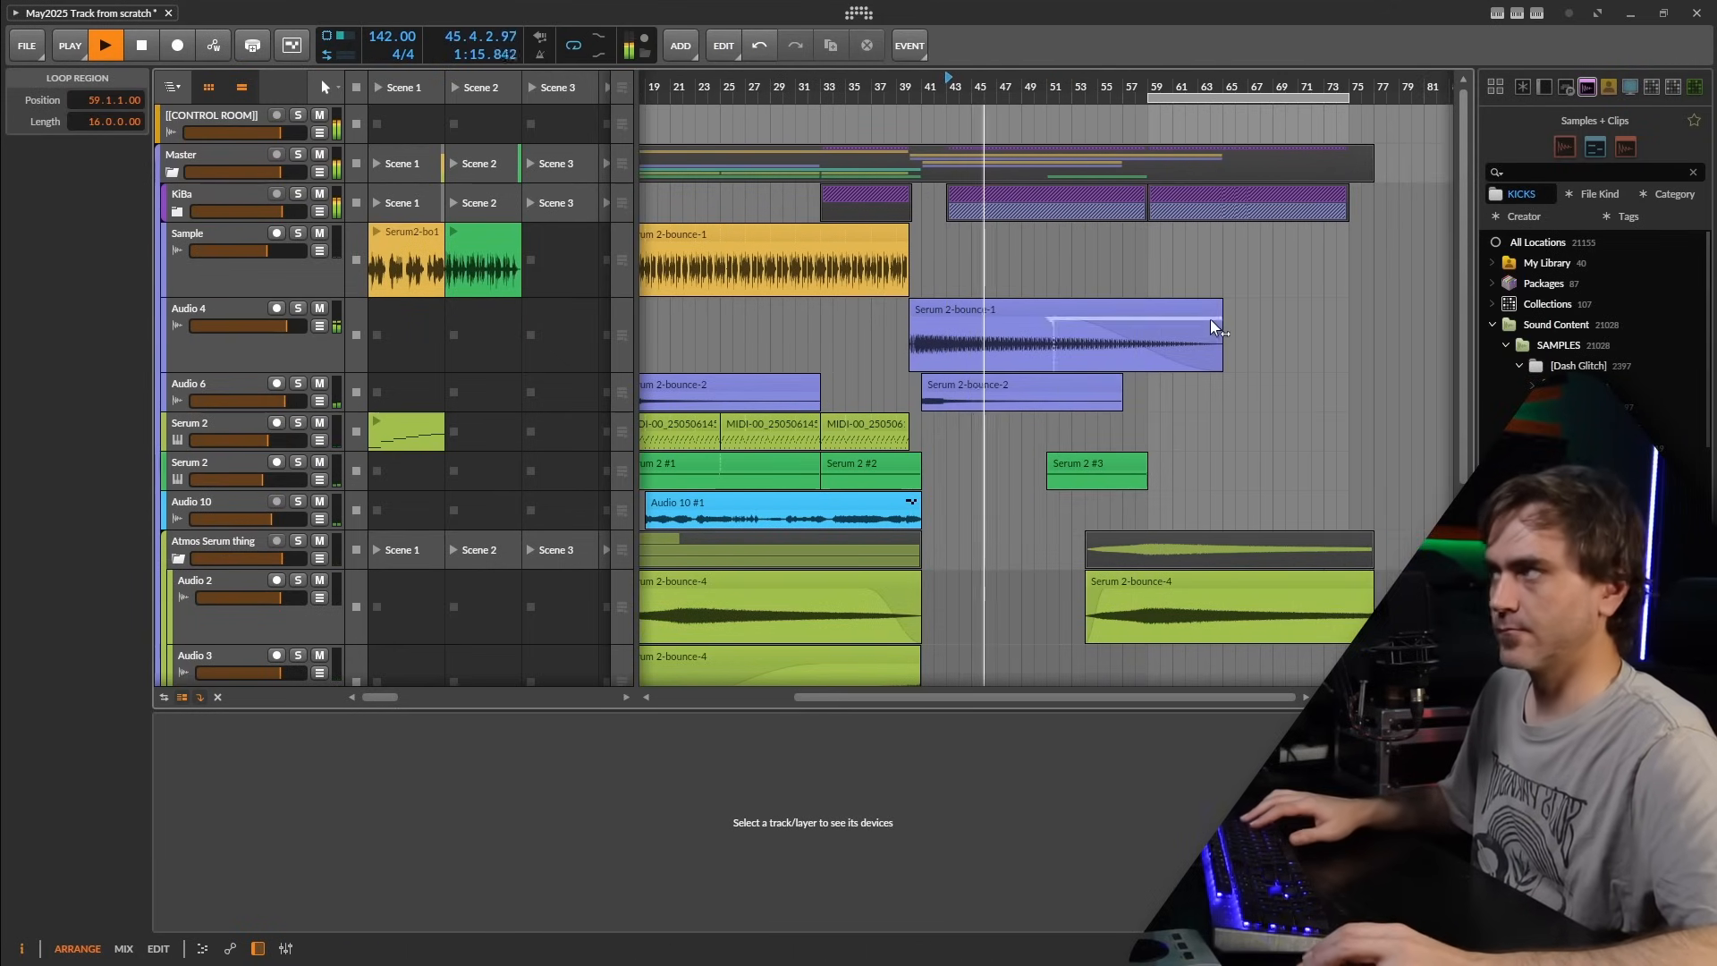
- Copy the 22-bar Audio 10 #1 clip to bar 59 on the same track
scroll(1203, 319, down, 4)
scroll(1198, 319, up, 1)
scroll(1191, 318, up, 2)
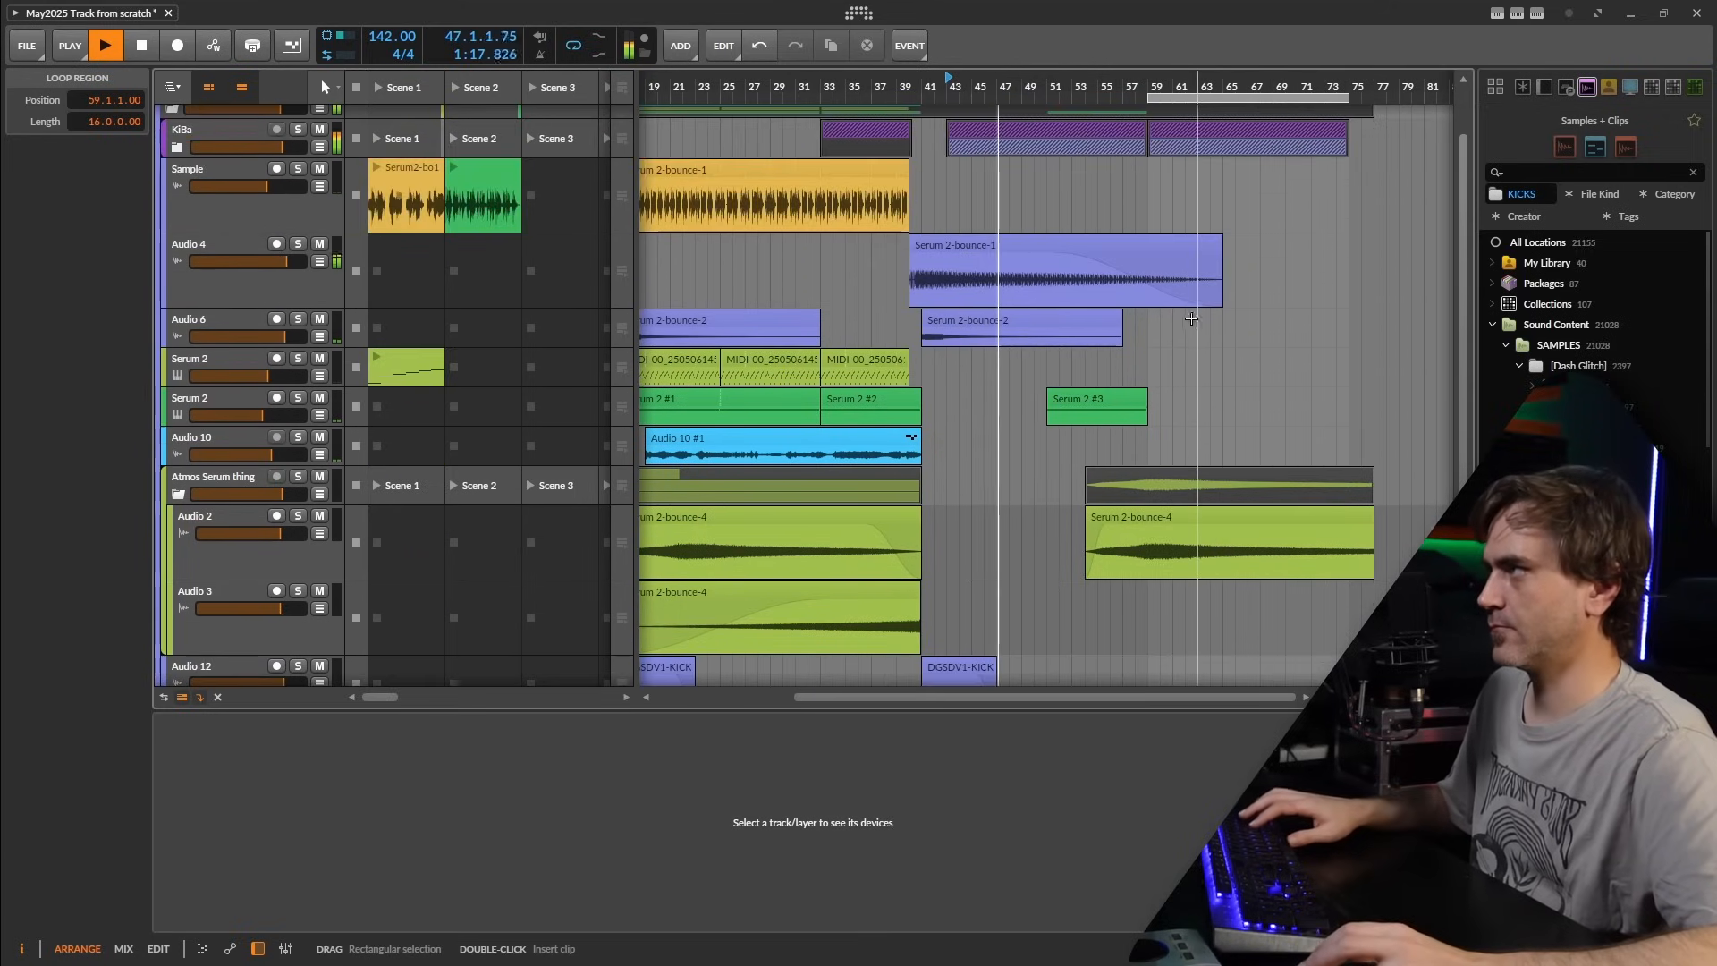
scroll(1238, 343, left, 3)
scroll(1190, 341, right, 3)
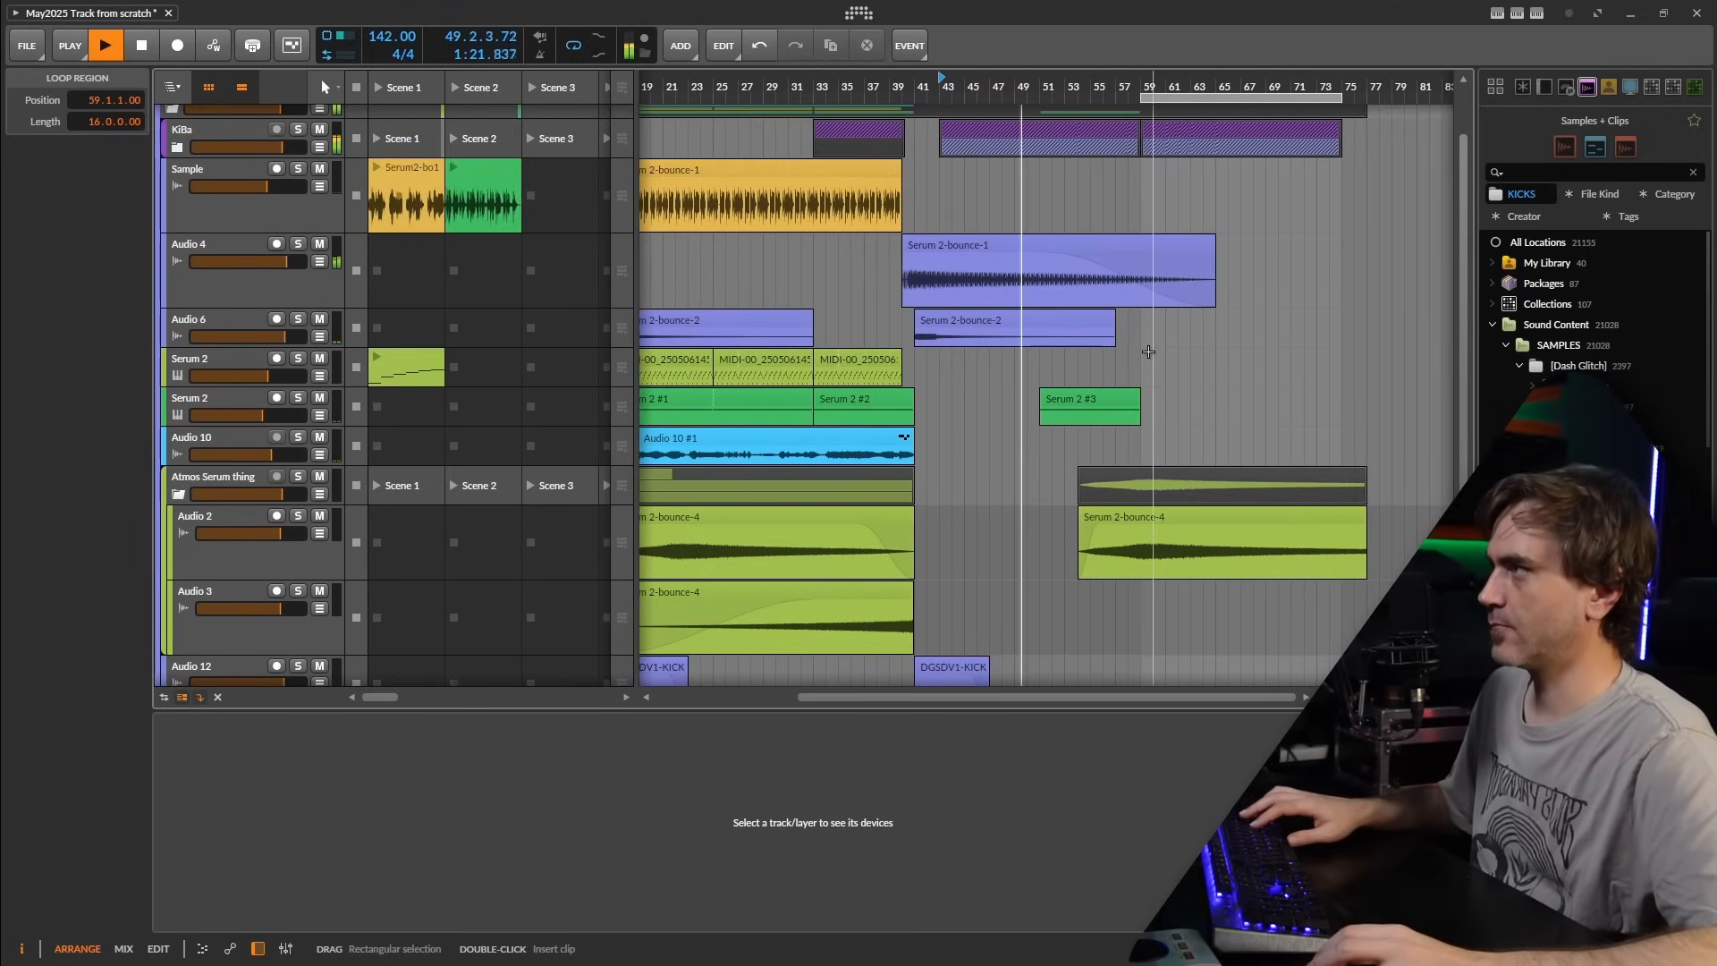
scroll(1162, 350, left, 3)
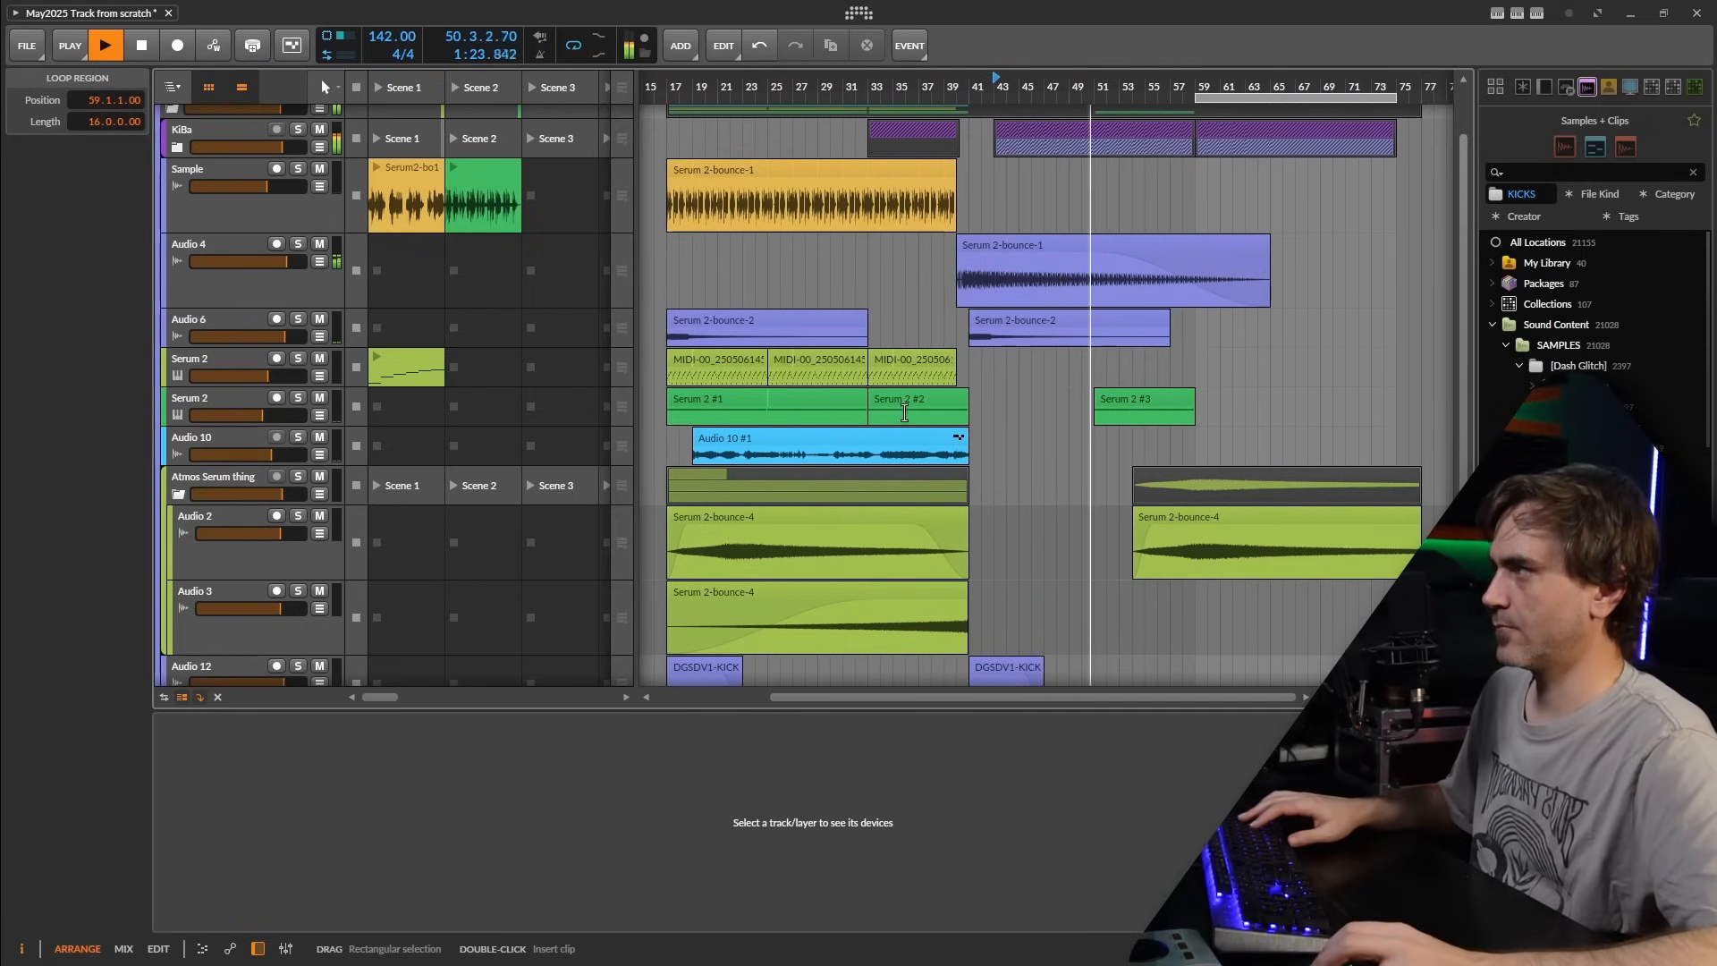
drag(775, 436, 1115, 417)
scroll(1115, 418, up, 2)
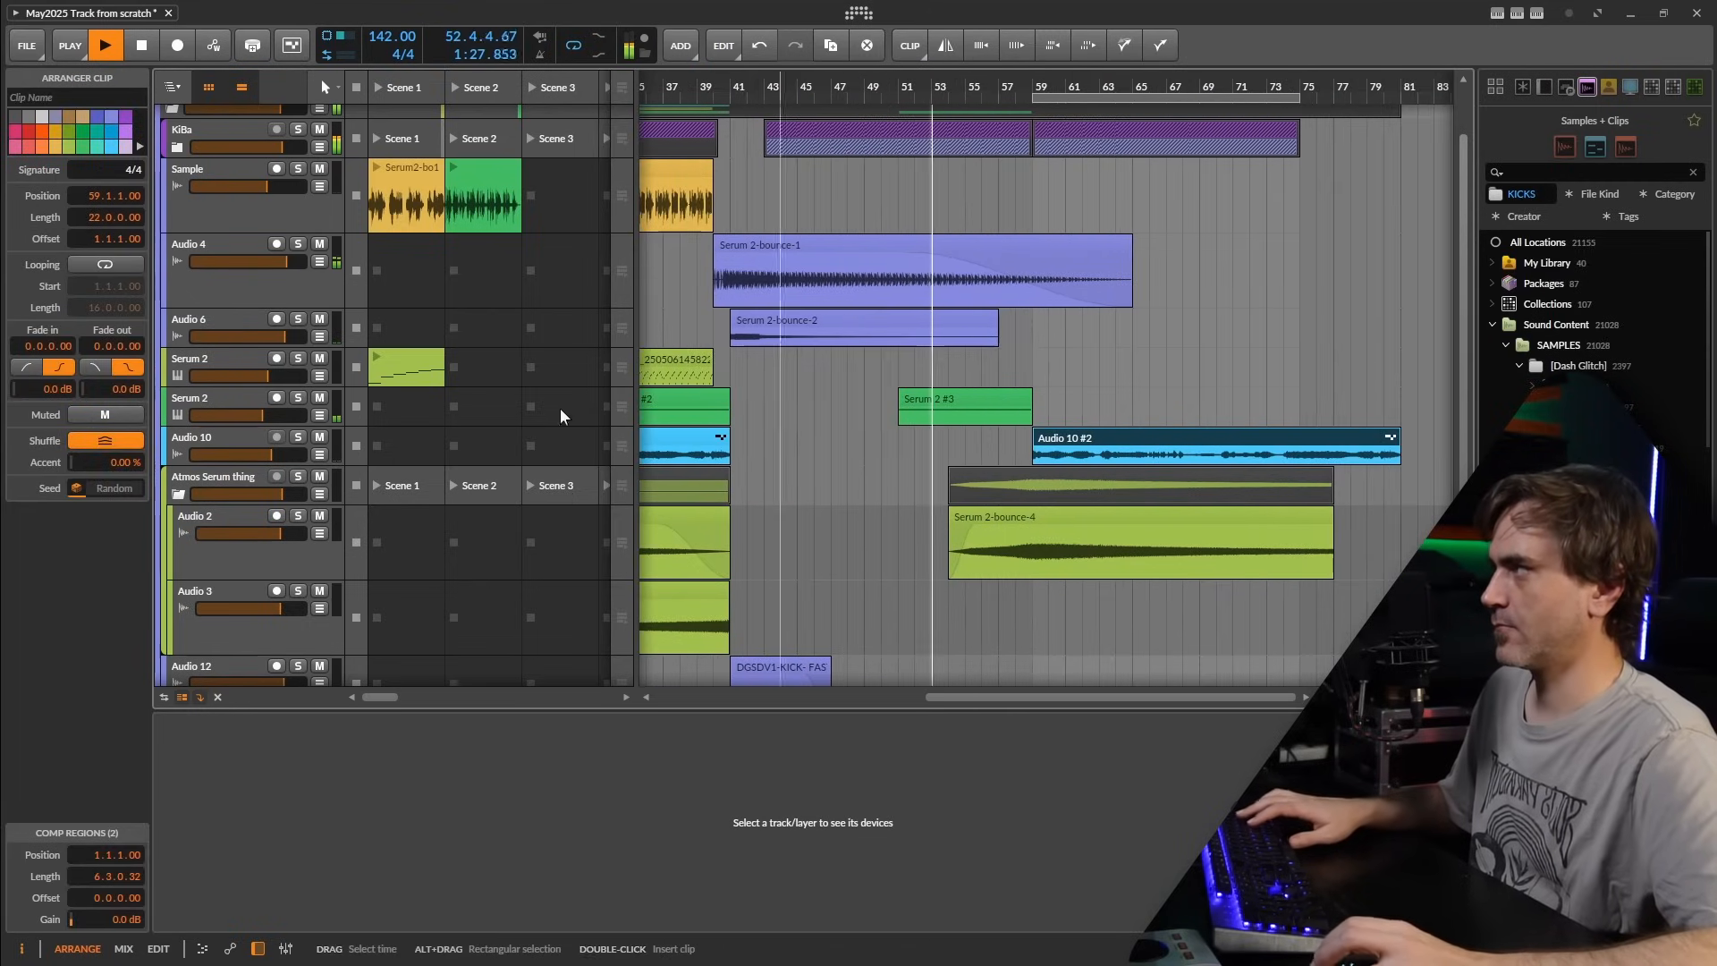
- Stop playback and show the green Serum 2 track's FILTER automation around the start of the Serum 2 #3 clip
click(205, 394)
click(320, 414)
key(space)
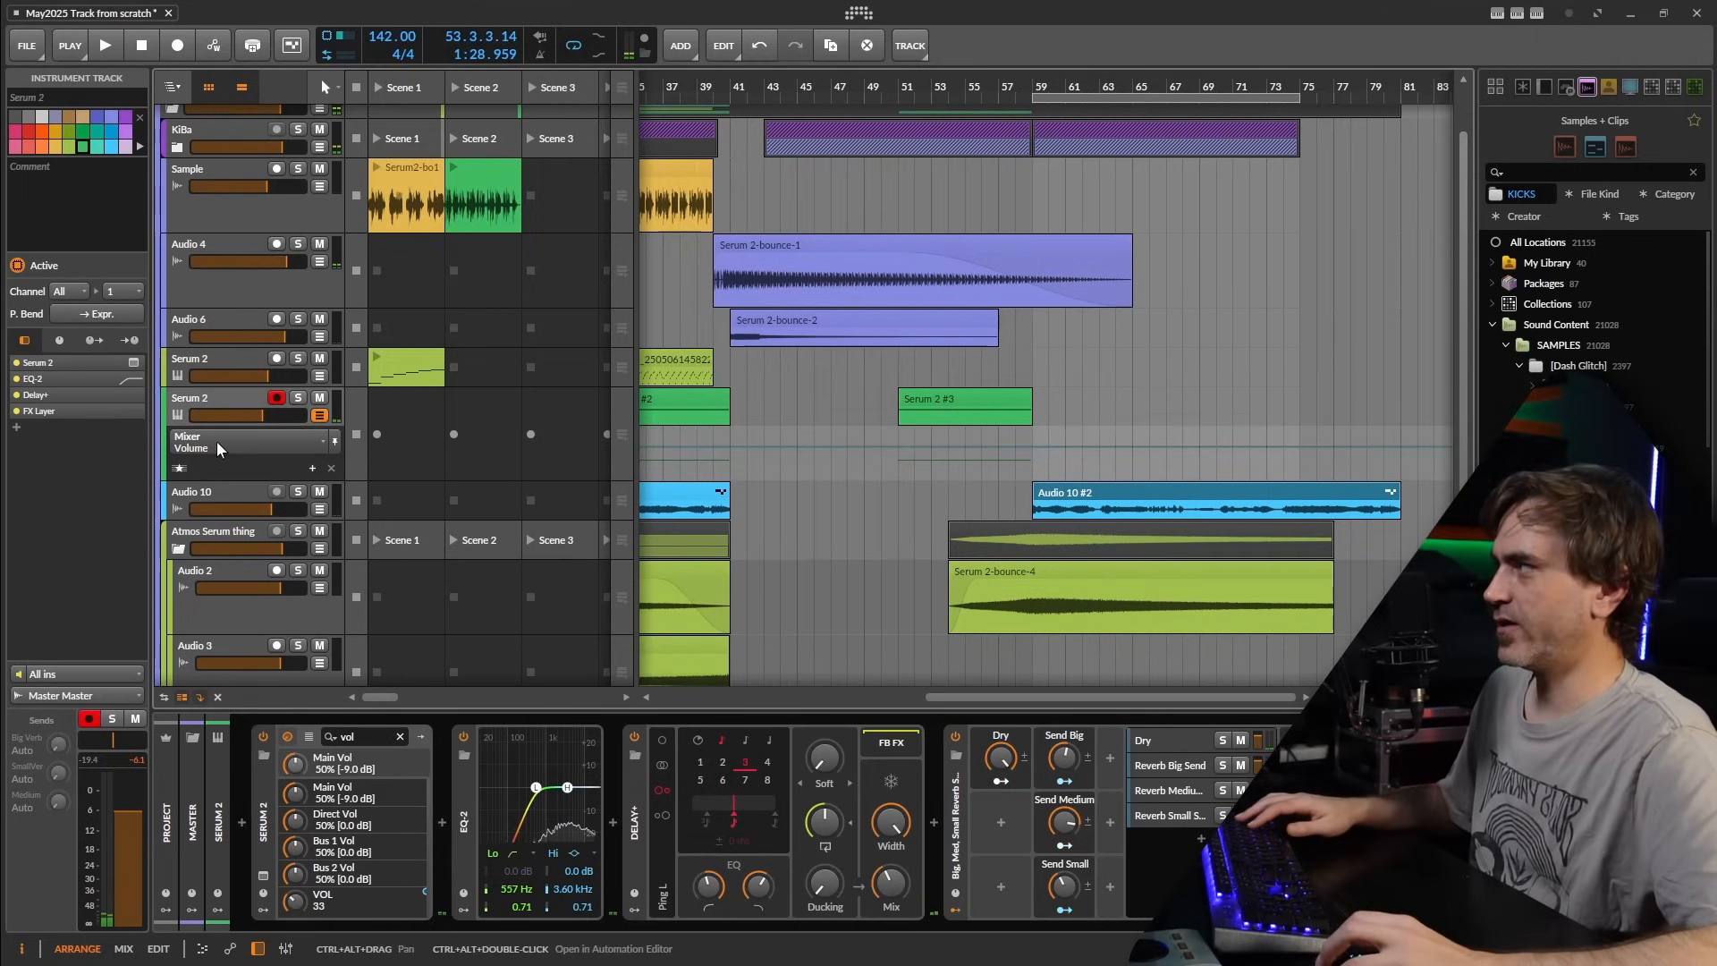
click(216, 442)
click(234, 495)
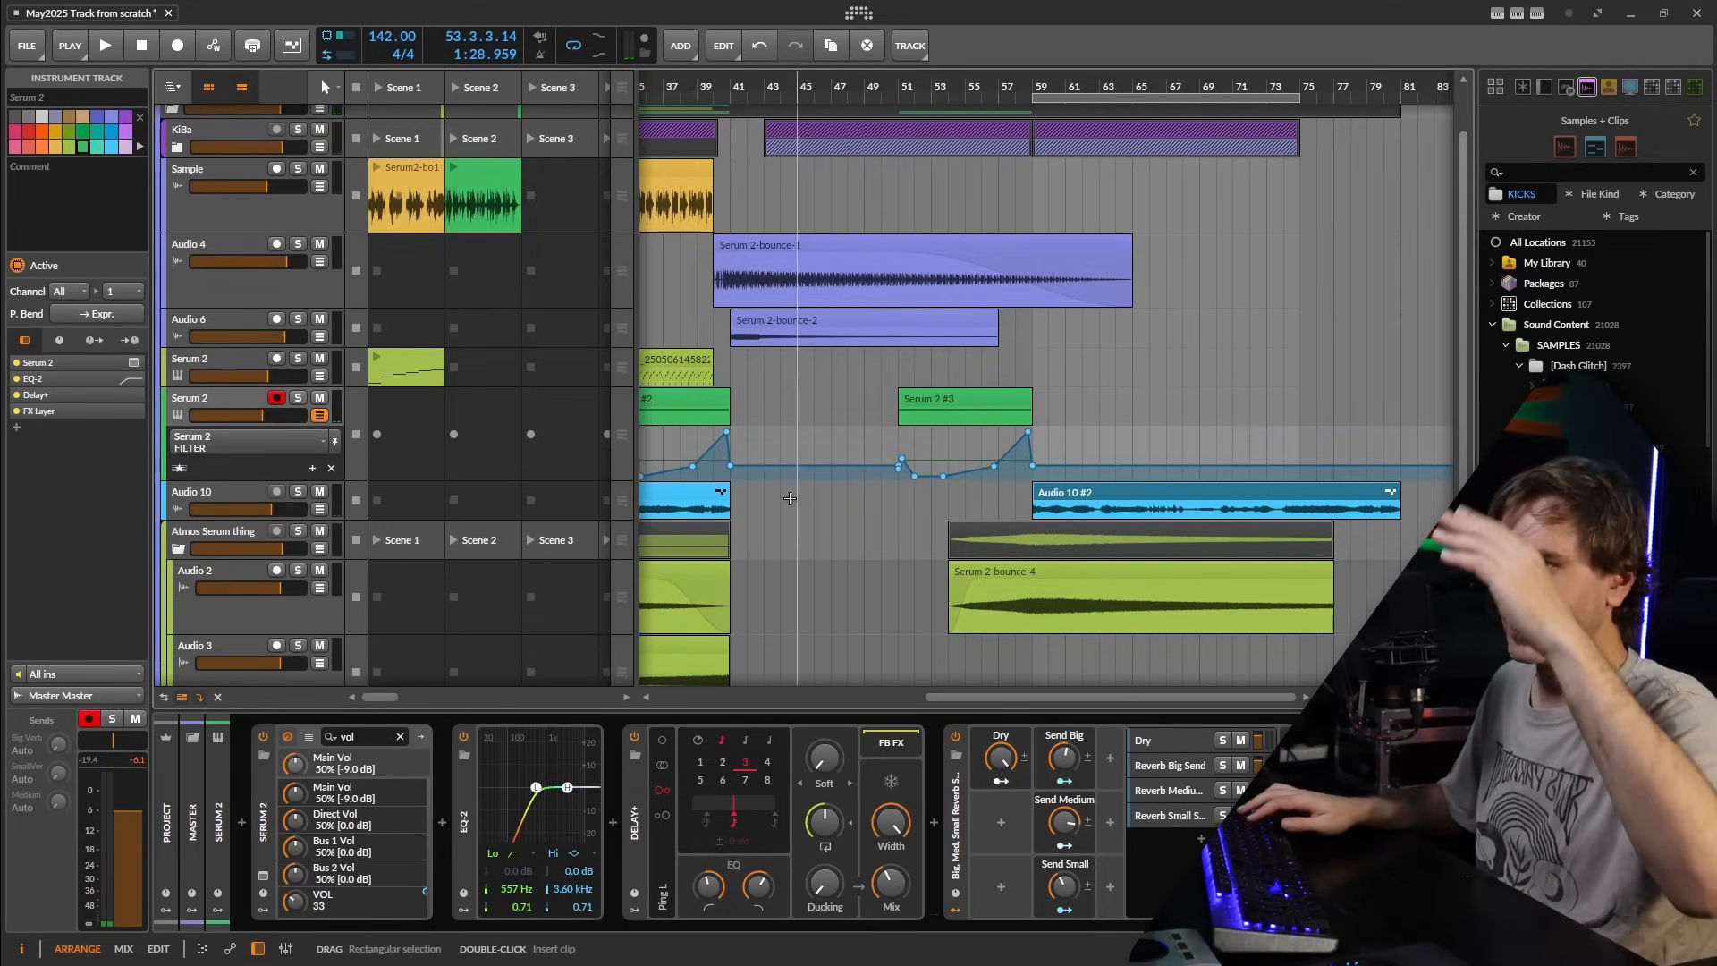
scroll(790, 498, up, 5)
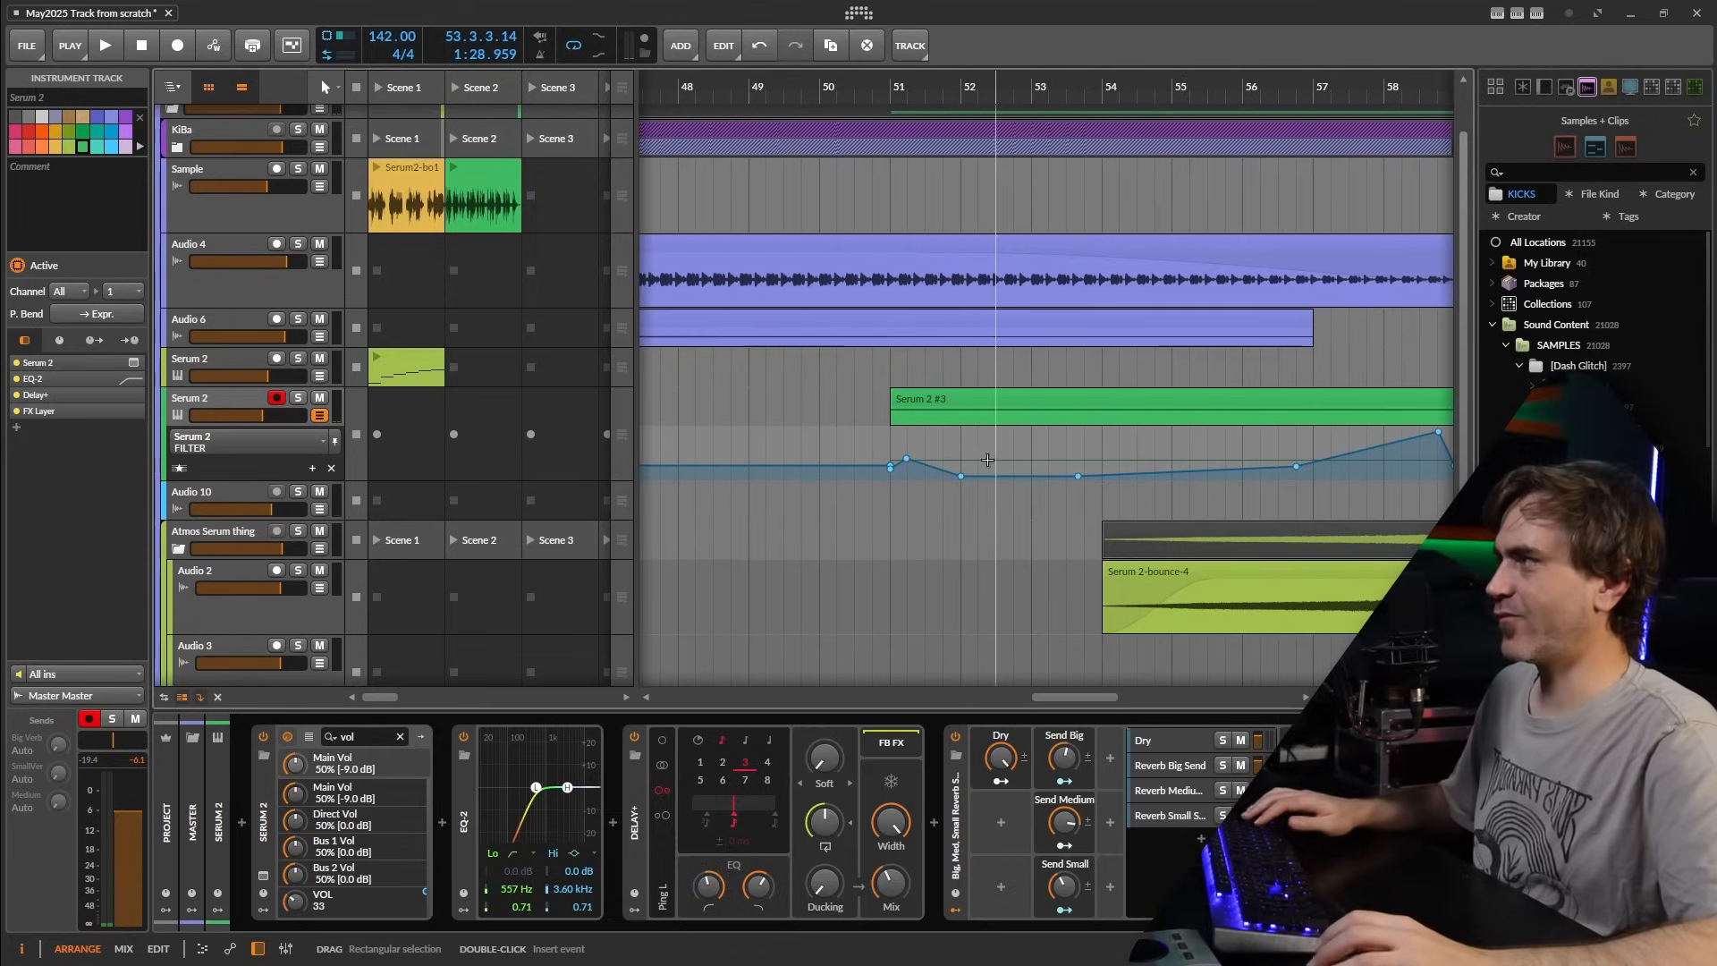
- Shape the Serum 2 VOL automation to dip to 12.0% at bar 51 and rise to 76.1% at 51.3
click(217, 442)
click(215, 463)
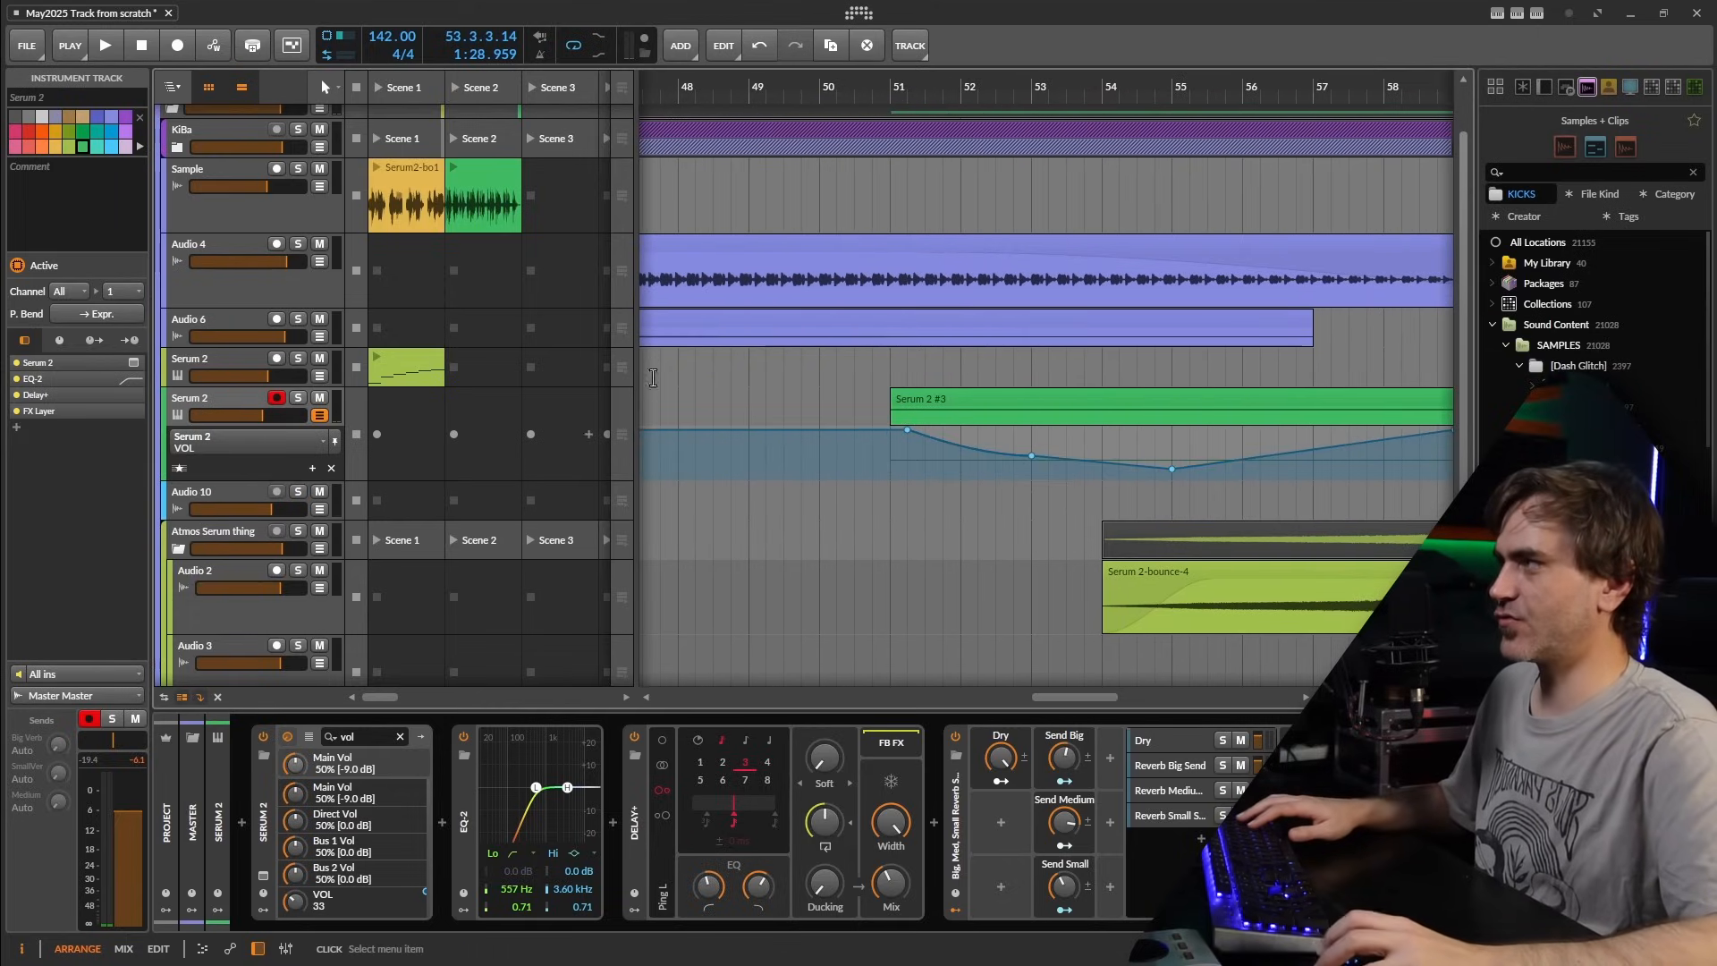
click(873, 431)
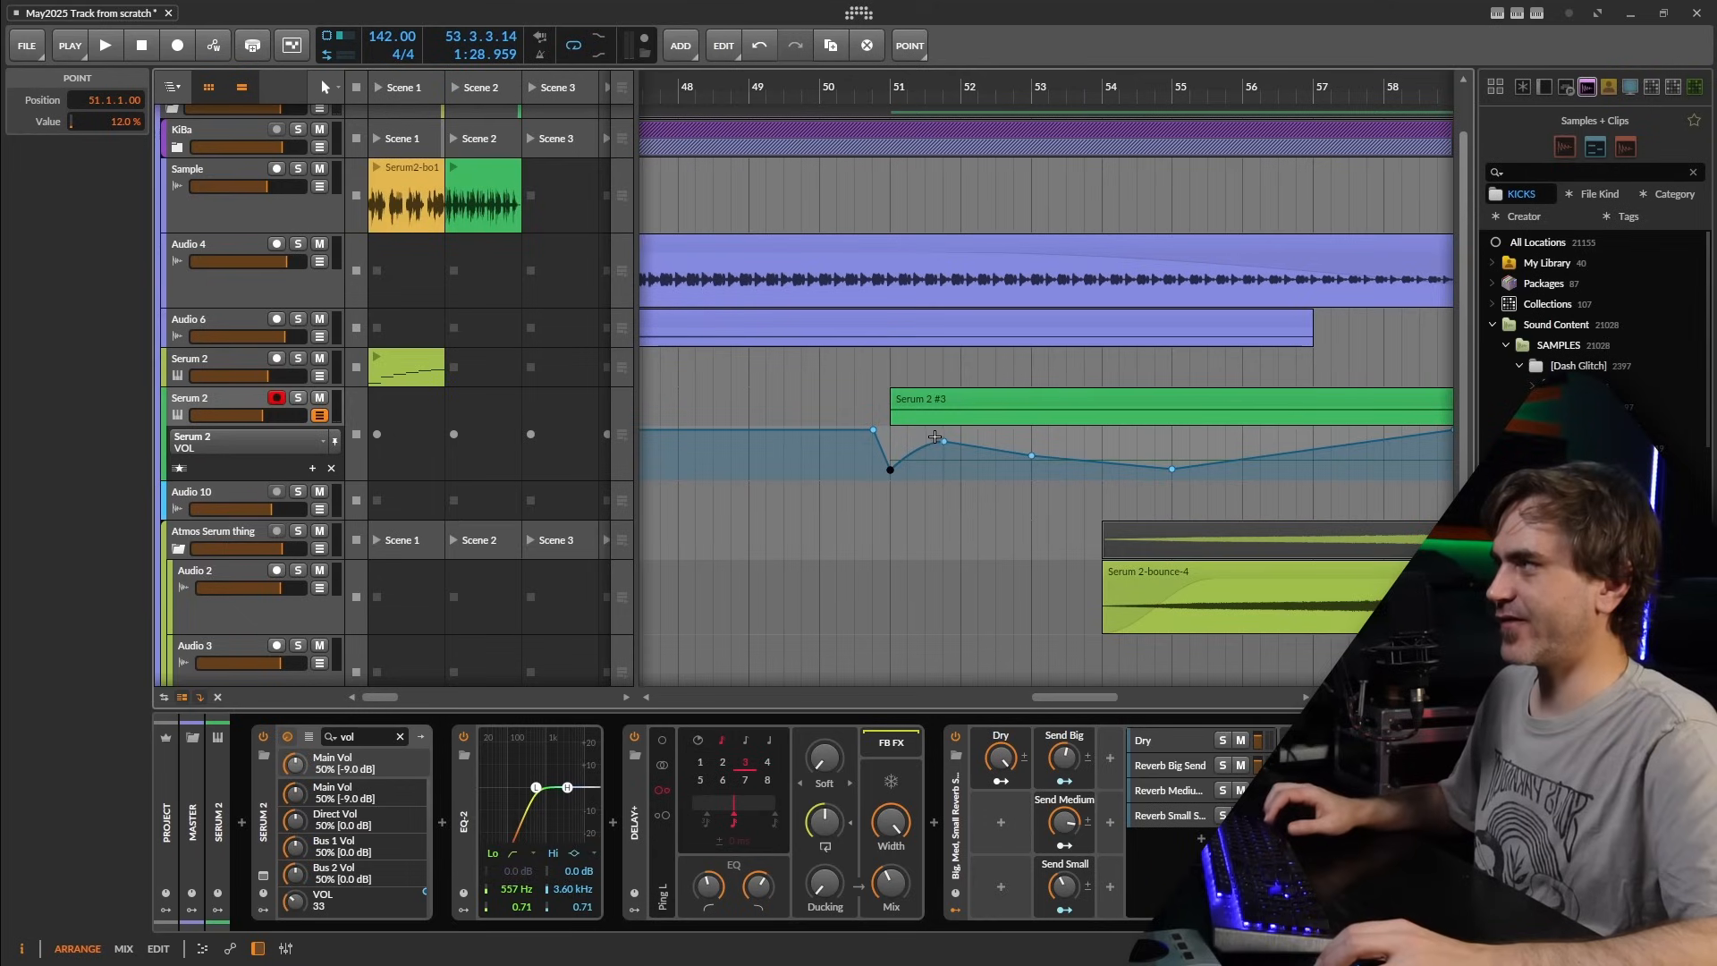
drag(934, 436, 925, 439)
- In the Serum 2 FILTER automation, move the first peak up to bar 51.3 and lower the point at bar 51 to 0%
click(239, 443)
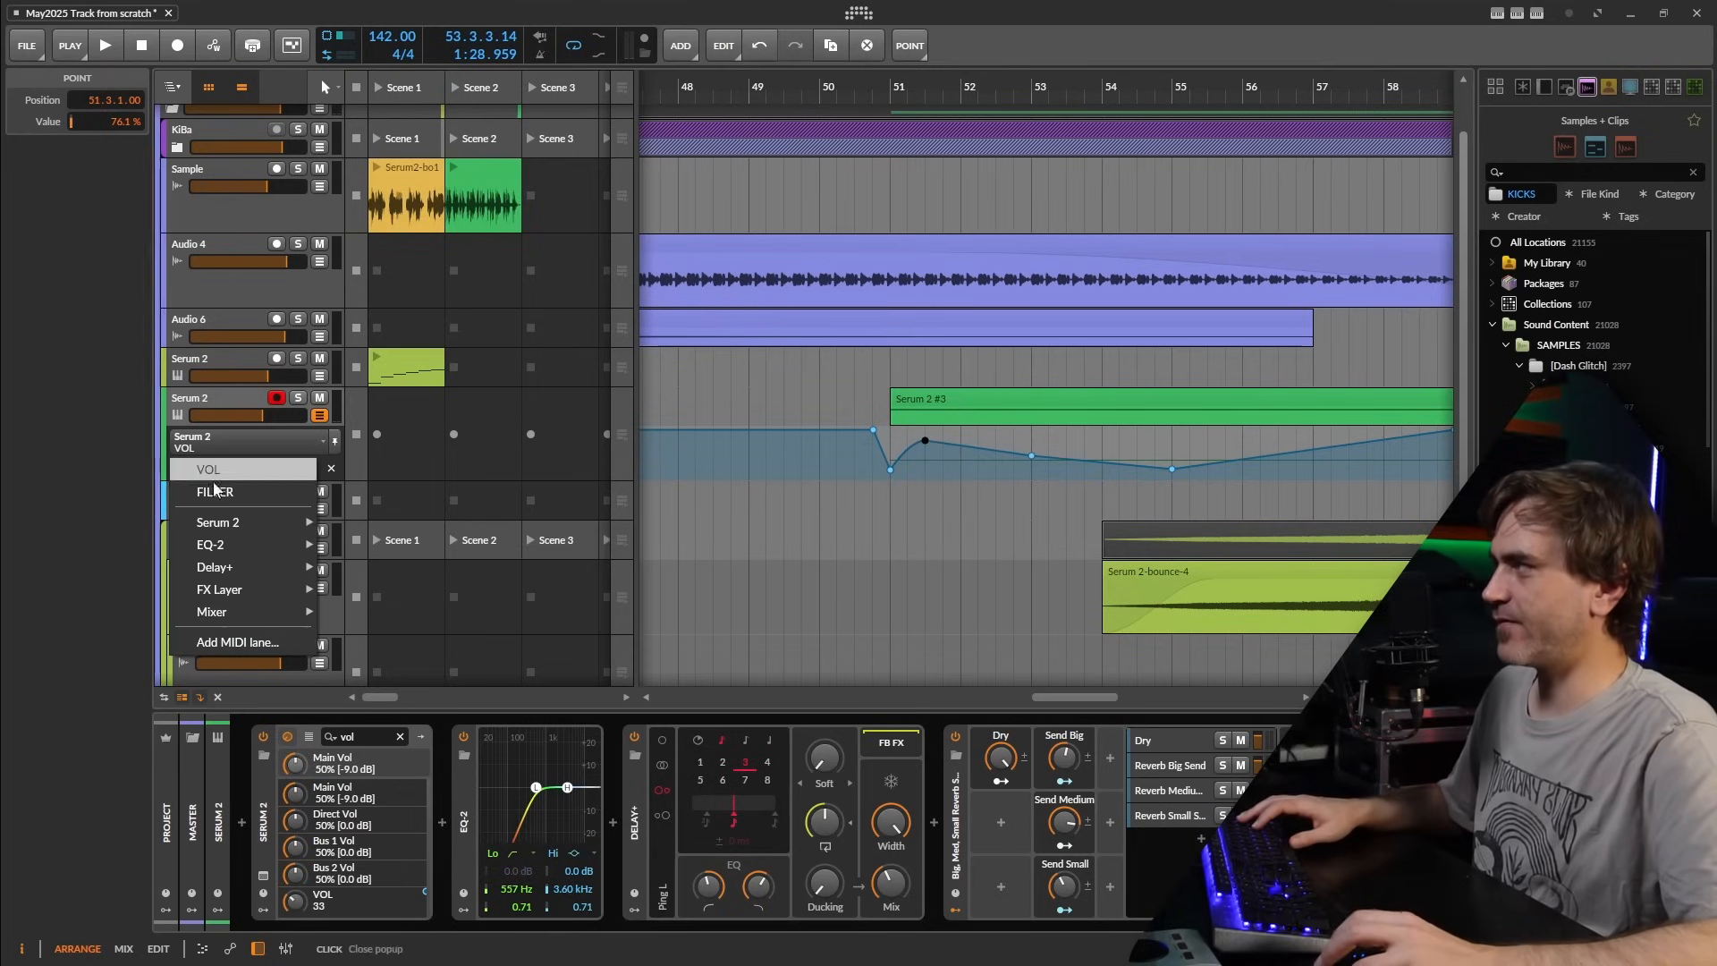
click(215, 496)
drag(906, 459, 924, 441)
mouse_move(890, 466)
mouse_down()
mouse_move(873, 466)
mouse_move(890, 476)
mouse_up()
click(892, 471)
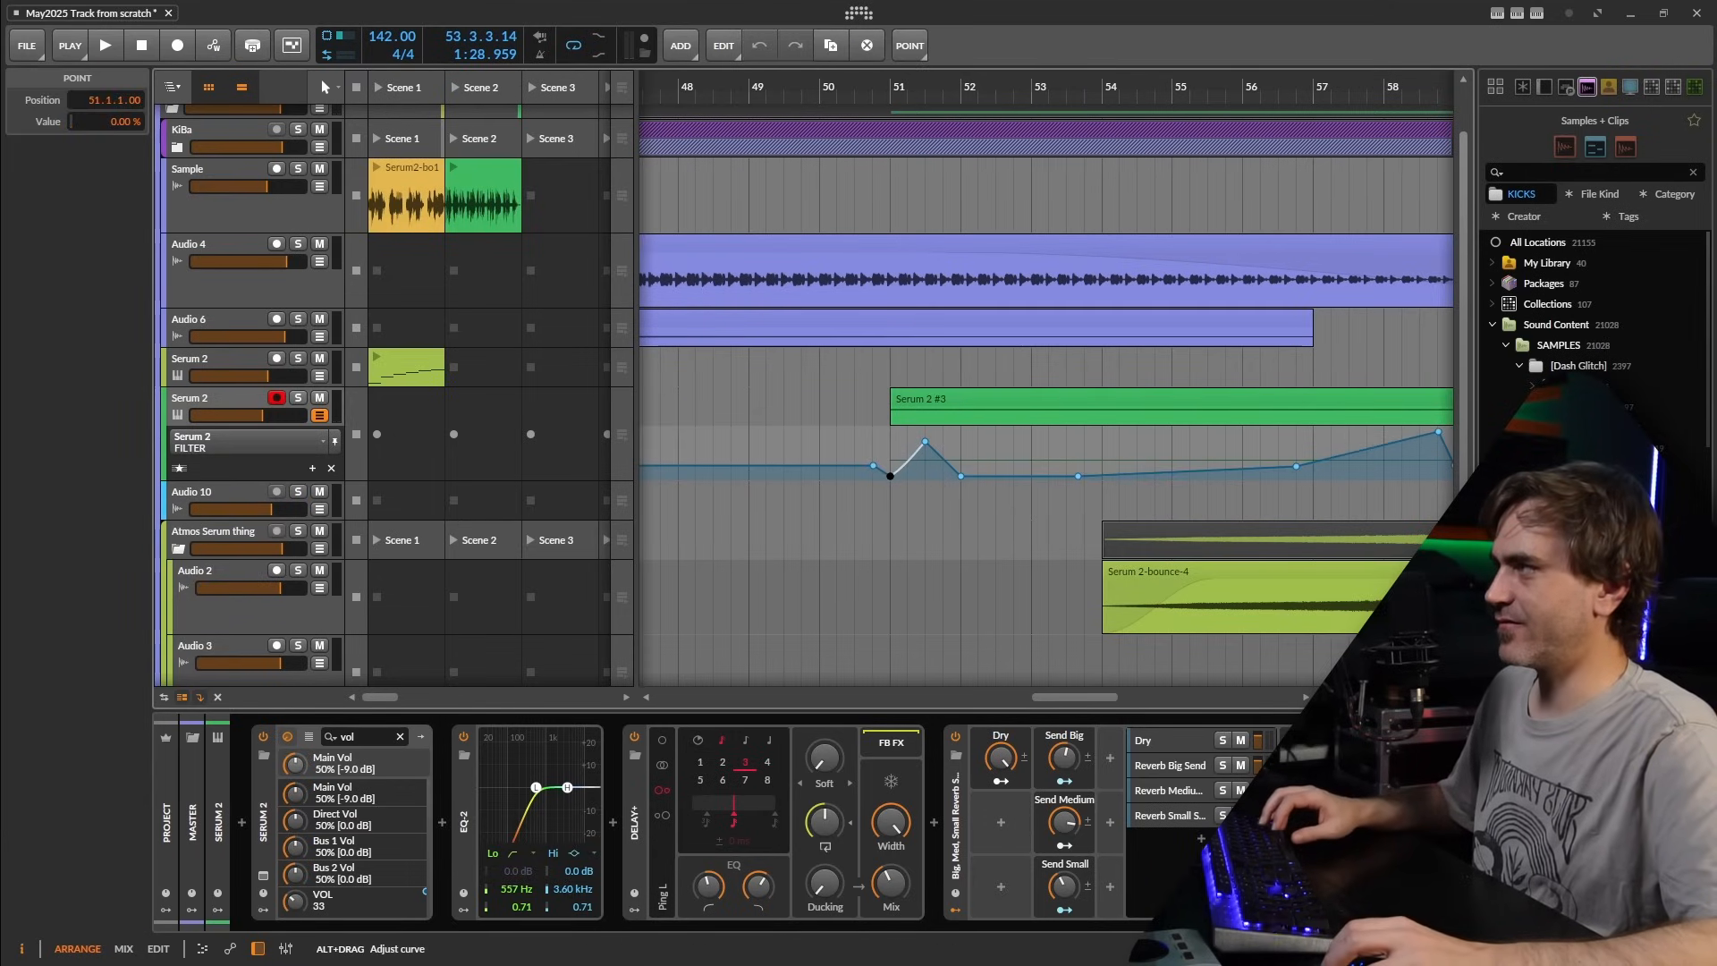
- Play the arrangement from bar 51 and return to the green Serum 2 track's VOL automation
key(space)
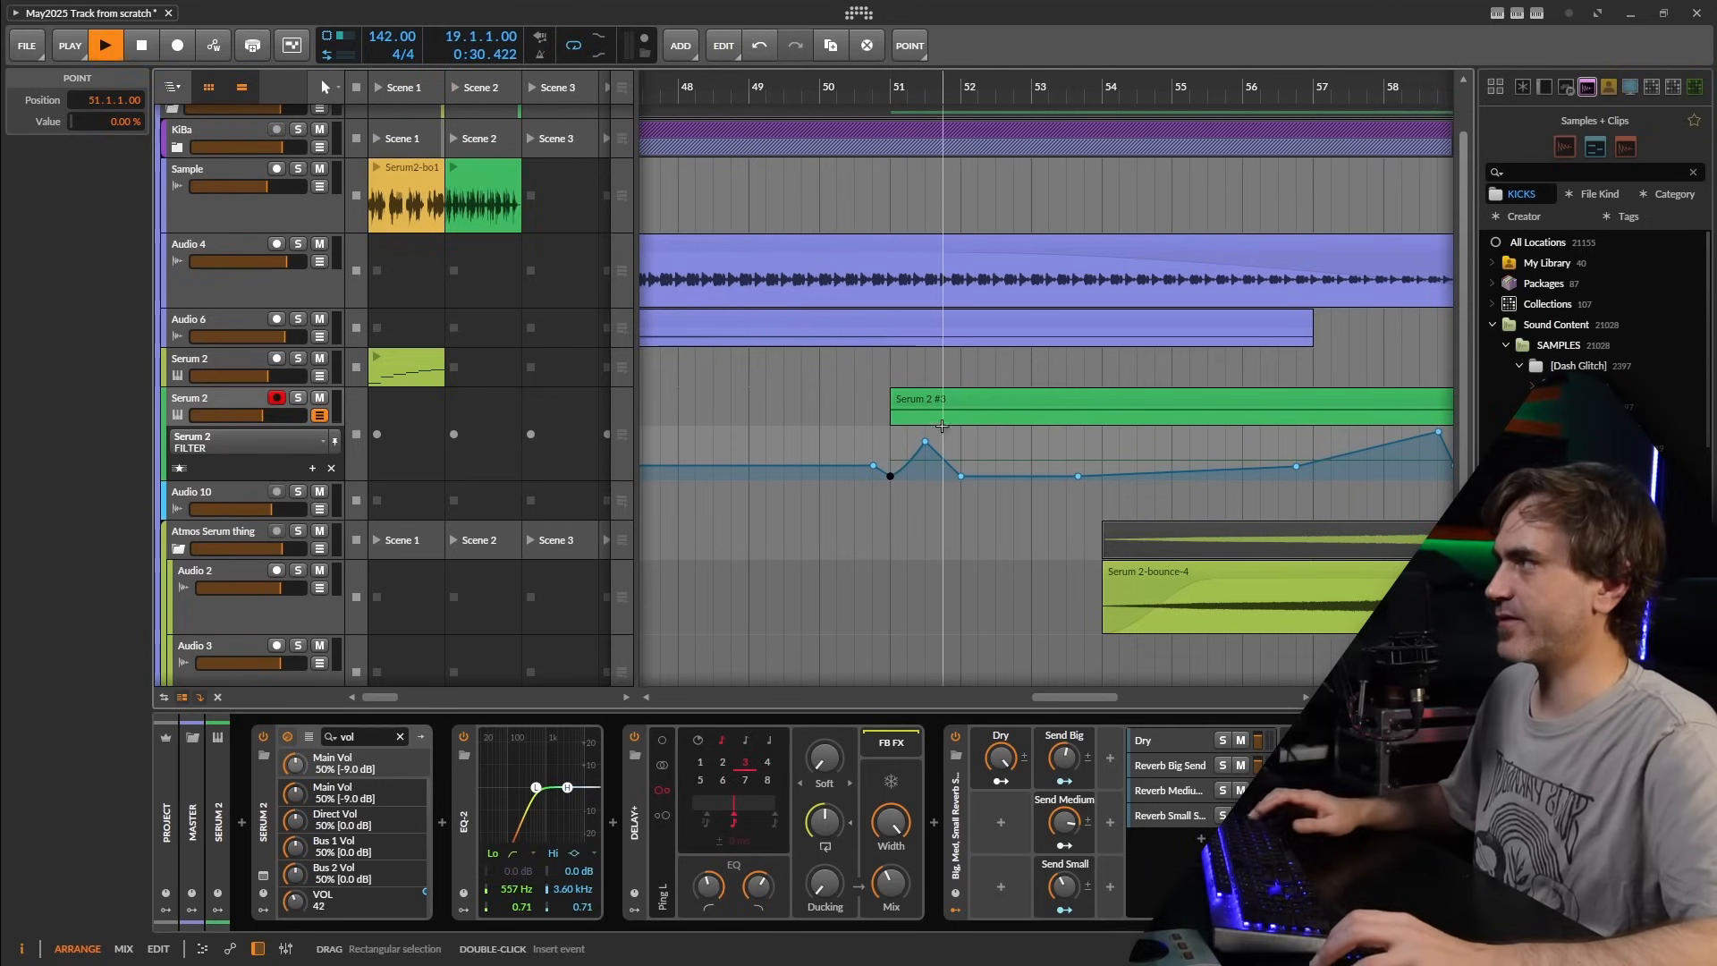
click(893, 83)
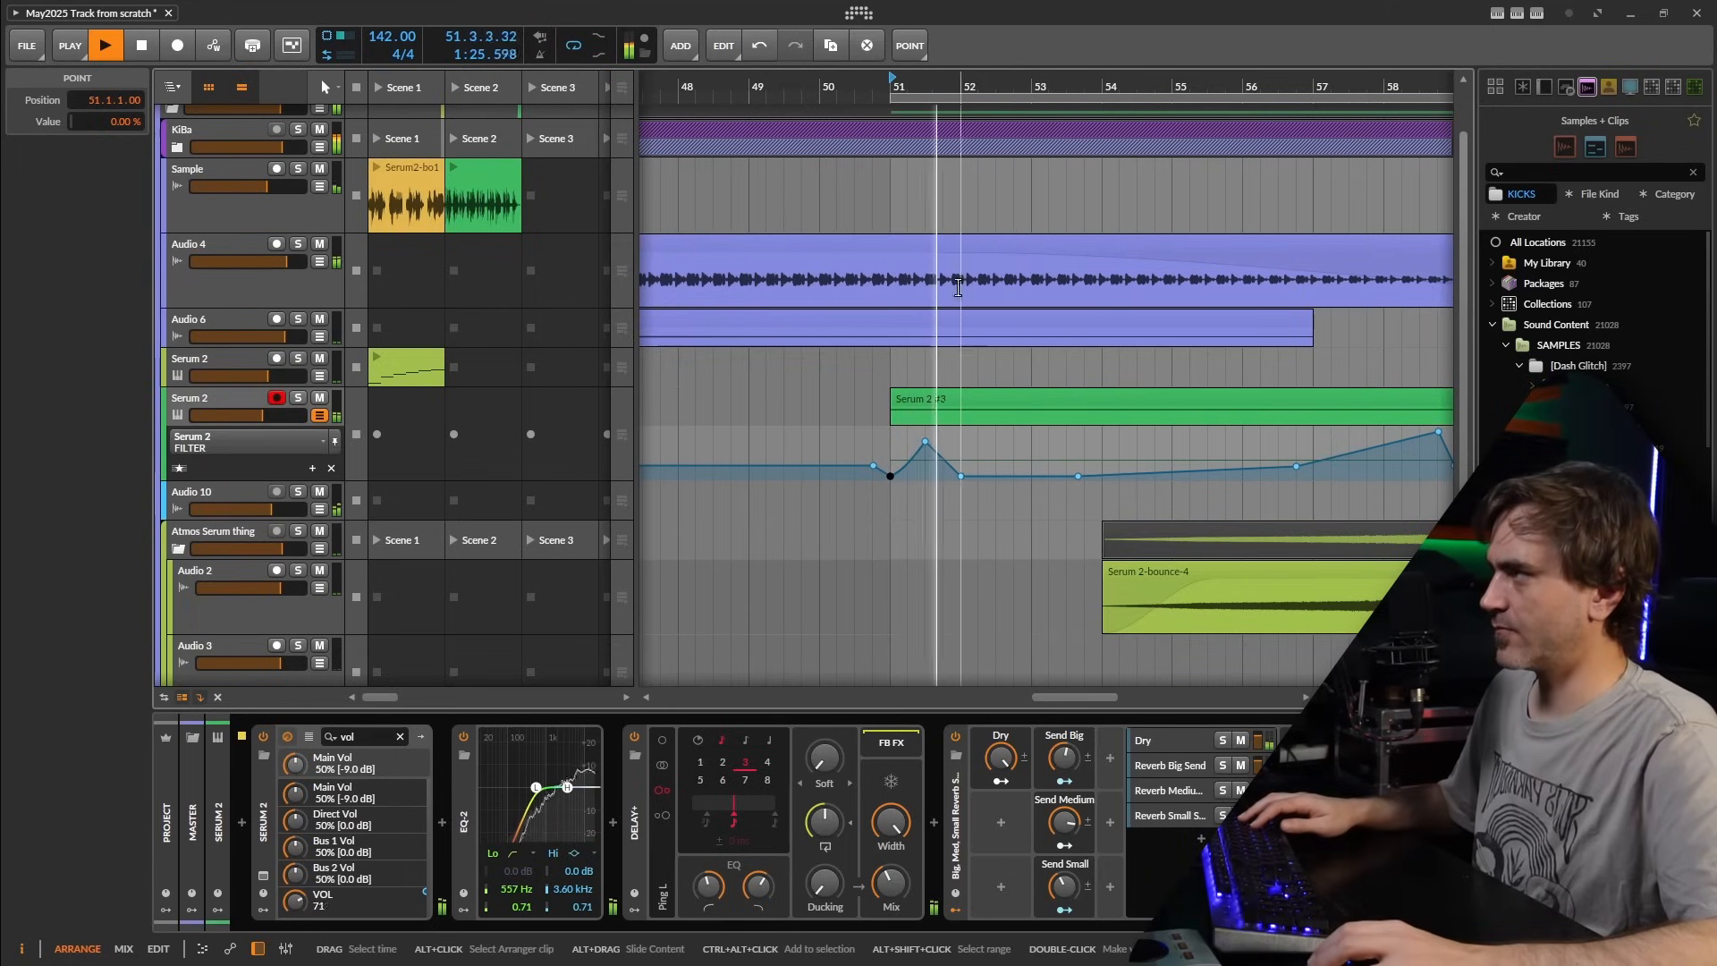
click(233, 440)
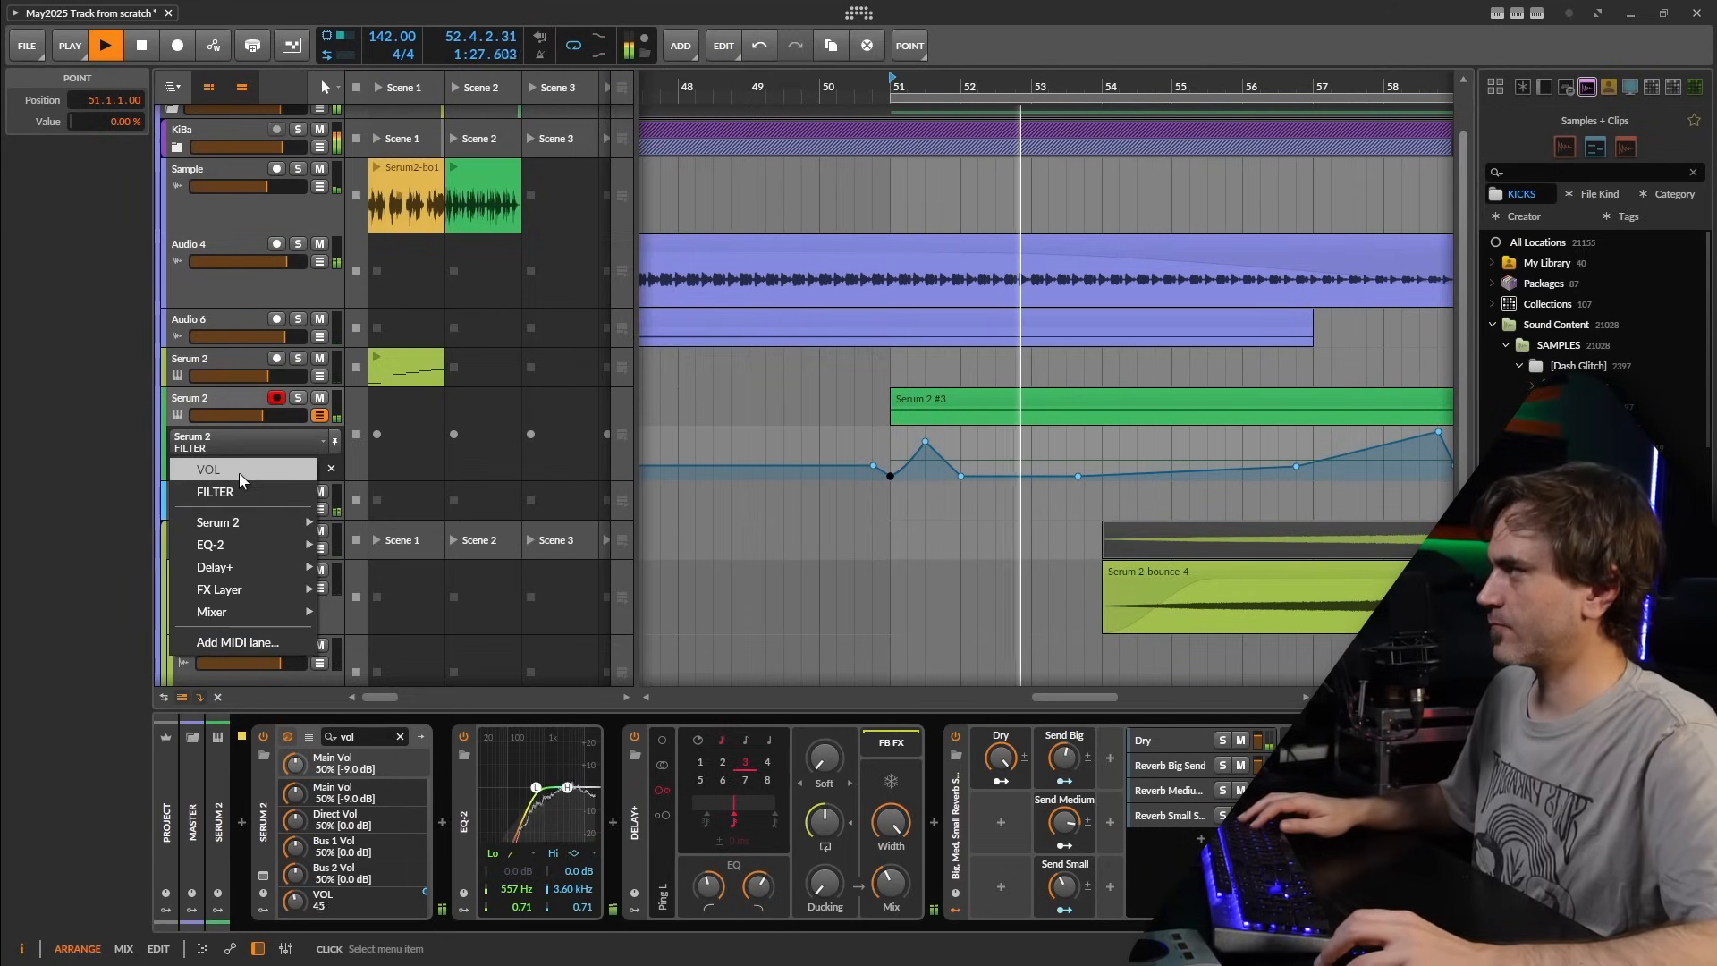
click(240, 473)
click(957, 432)
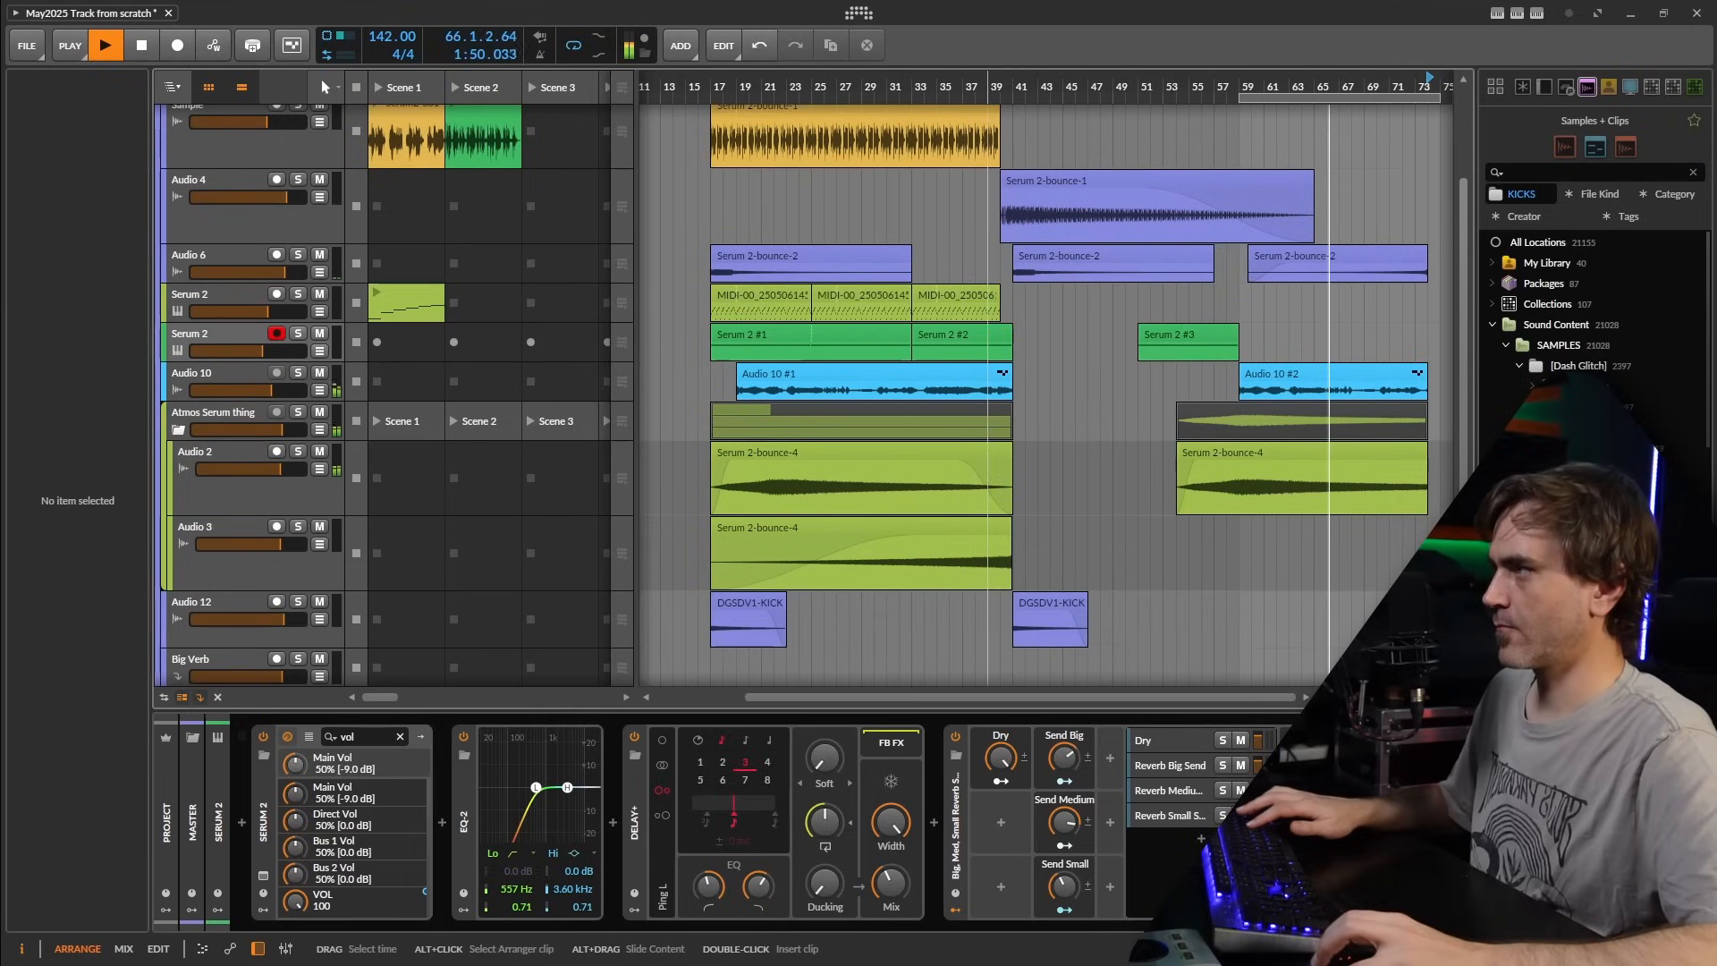
- Copy the last MIDI clip before the bar 41 transition on the lime Serum 2 track to bar 69
drag(987, 555, 823, 554)
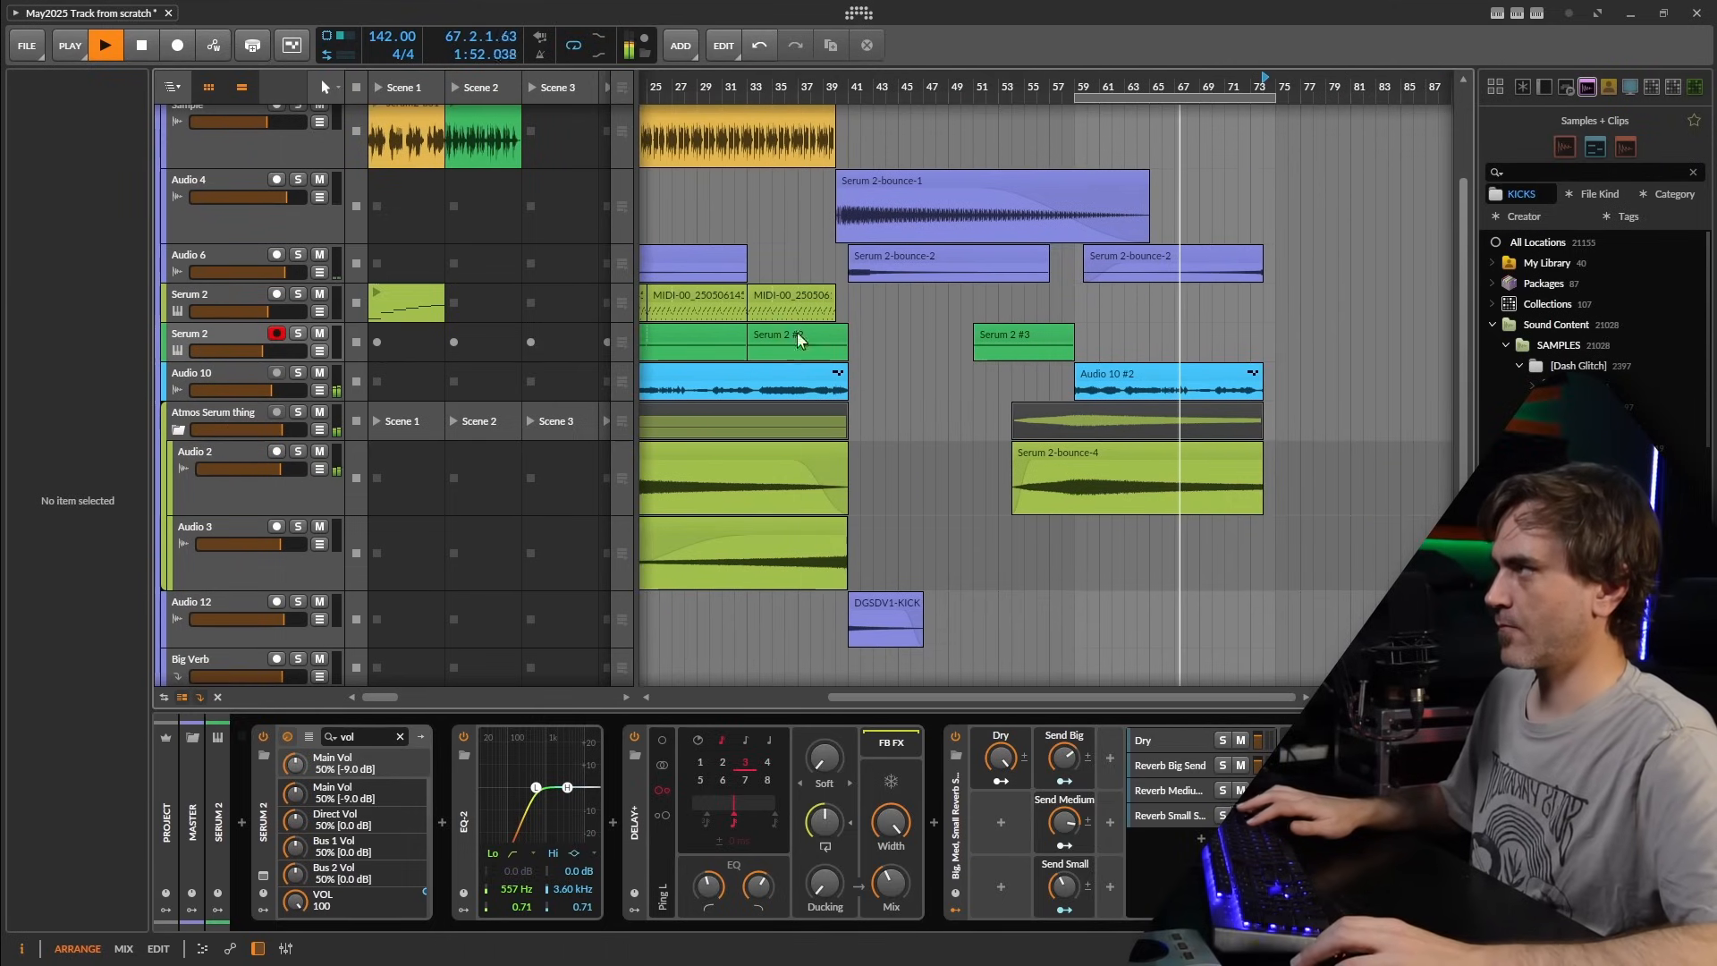
drag(789, 296, 1240, 302)
scroll(1241, 323, up, 2)
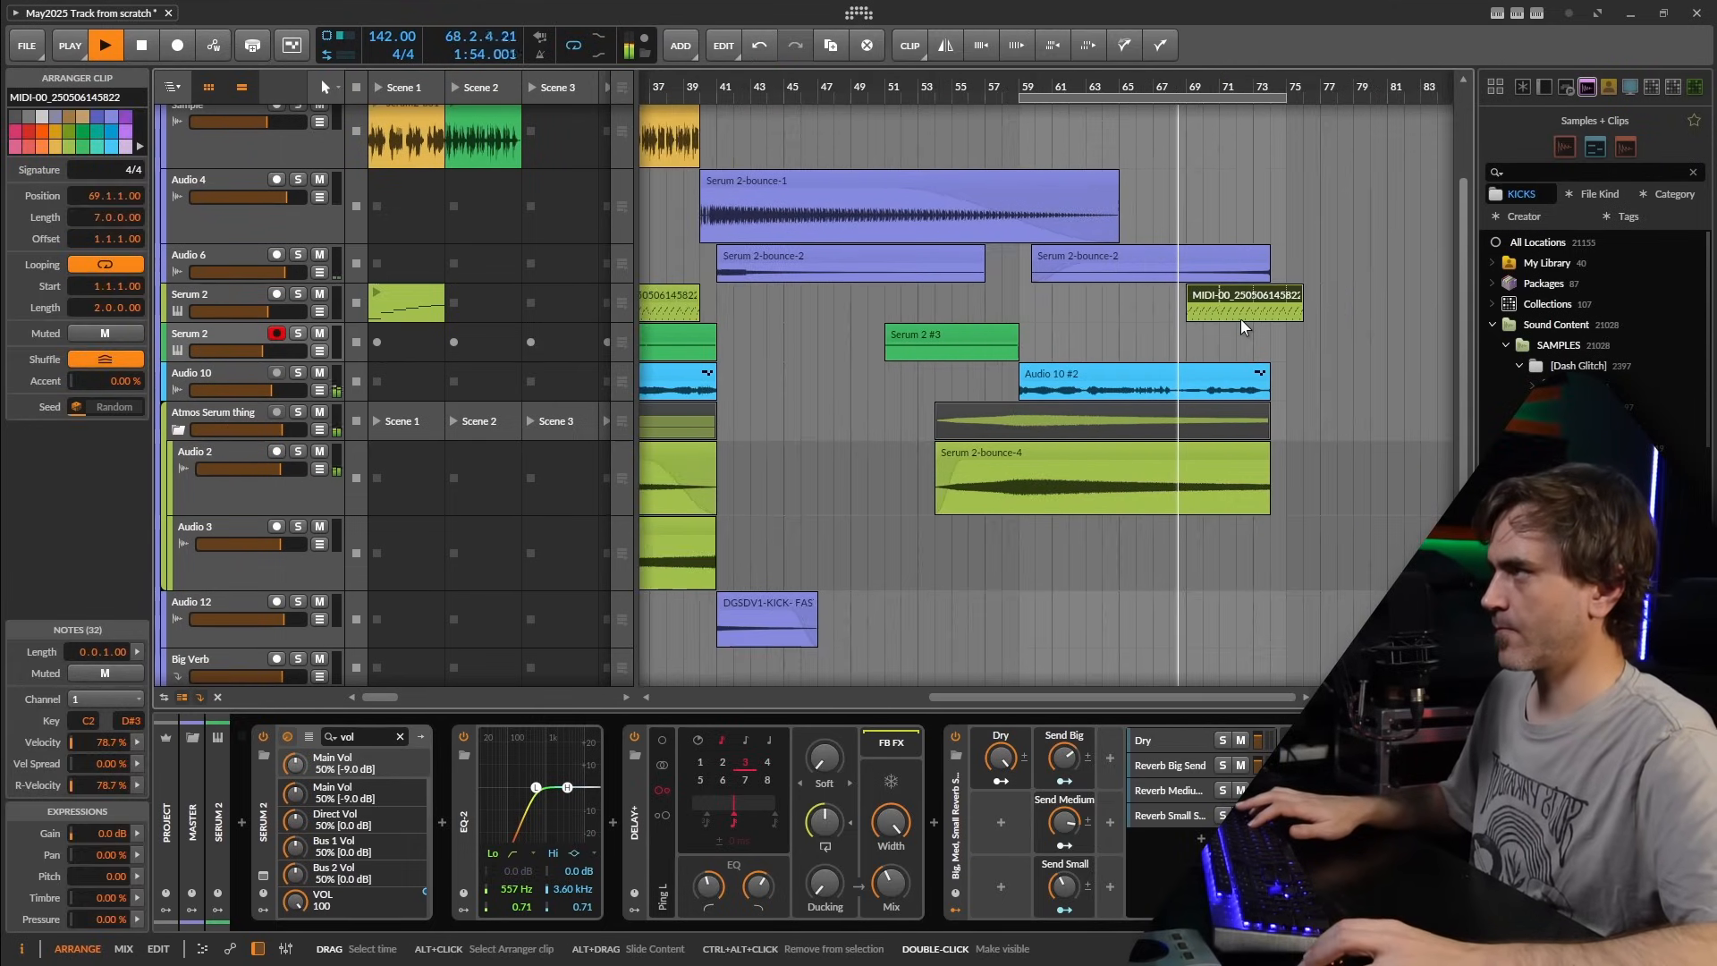
- Lower the lime Serum 2 track's Filter Freq automation point at bar 69 to 229 Hz and adjust the rise under the copied clip
scroll(1241, 320, up, 4)
click(319, 312)
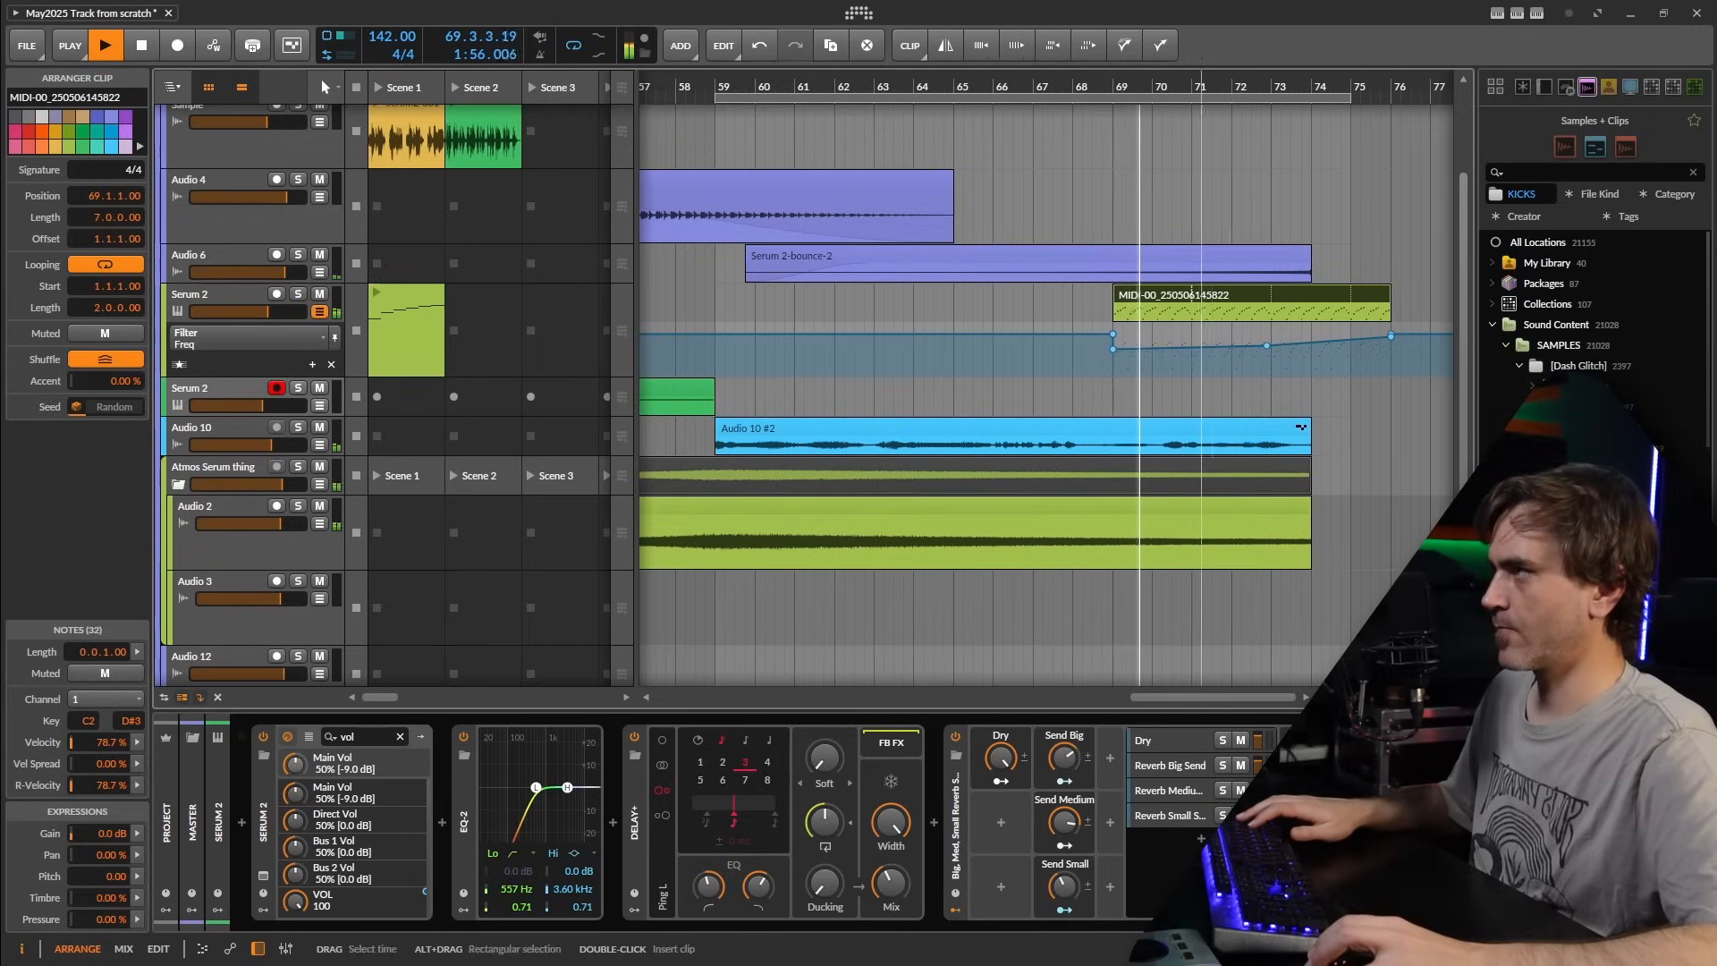
drag(1201, 397, 1021, 397)
drag(933, 350, 933, 356)
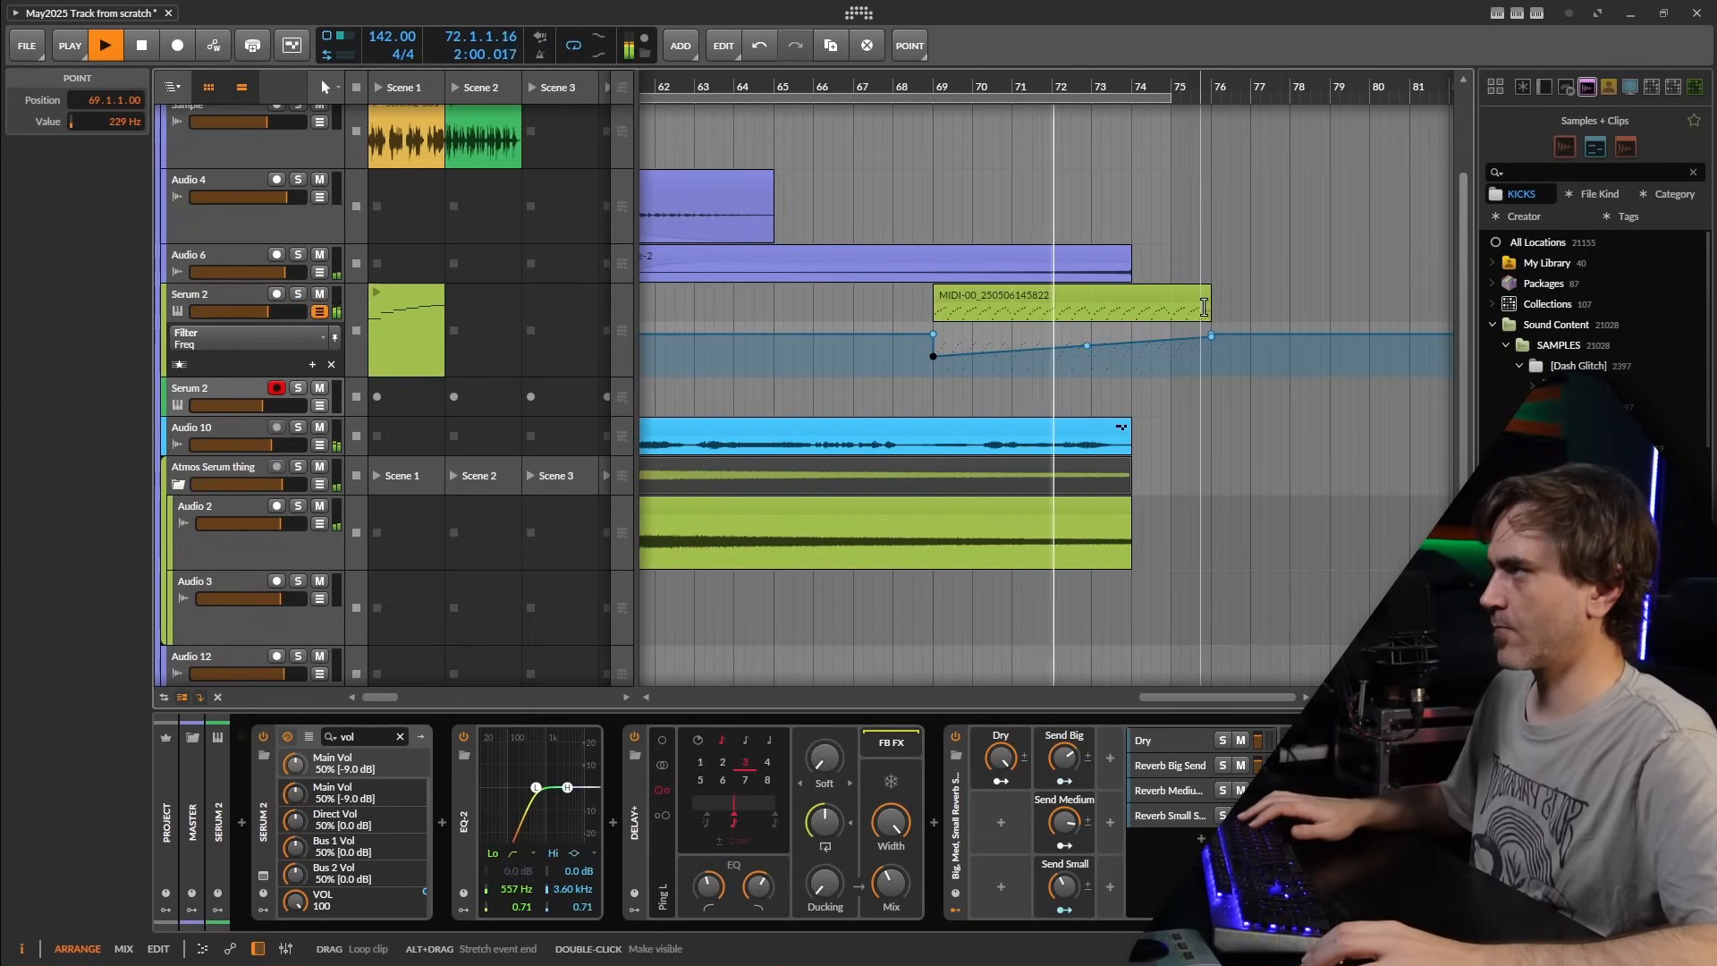
drag(1134, 343, 1134, 333)
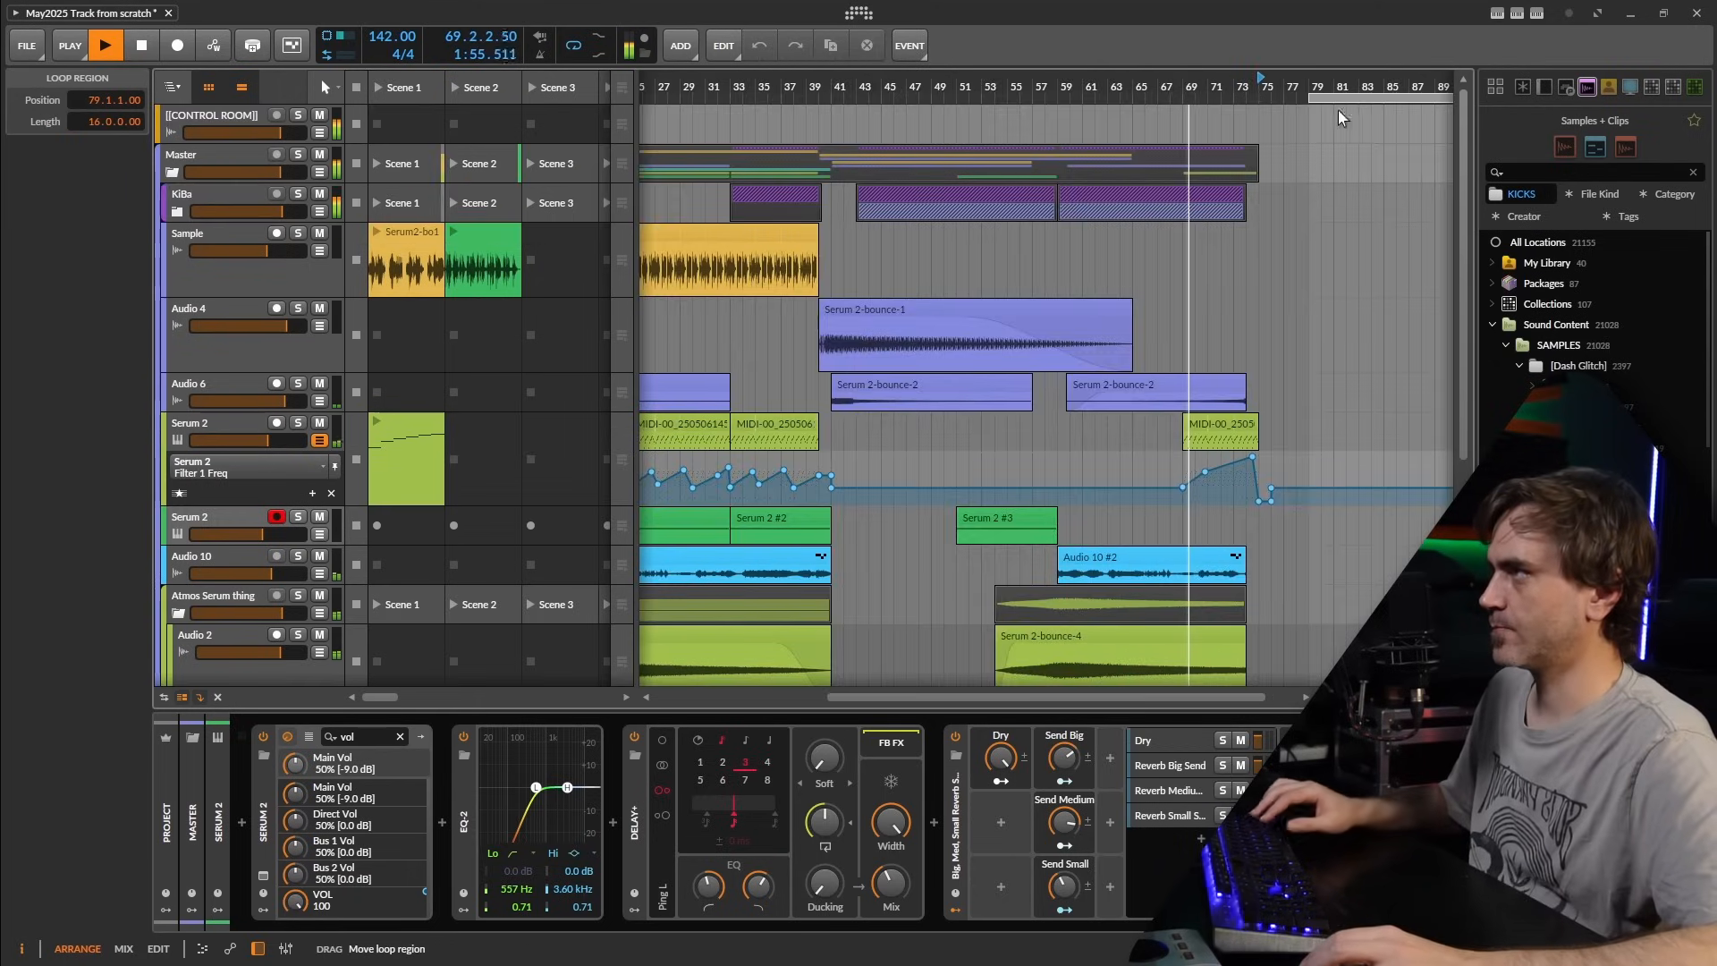
- Move the 16-bar loop region to start at bar 75 and copy the 16-bar KiBa clips there
drag(1338, 110, 1100, 218)
drag(792, 197, 1141, 199)
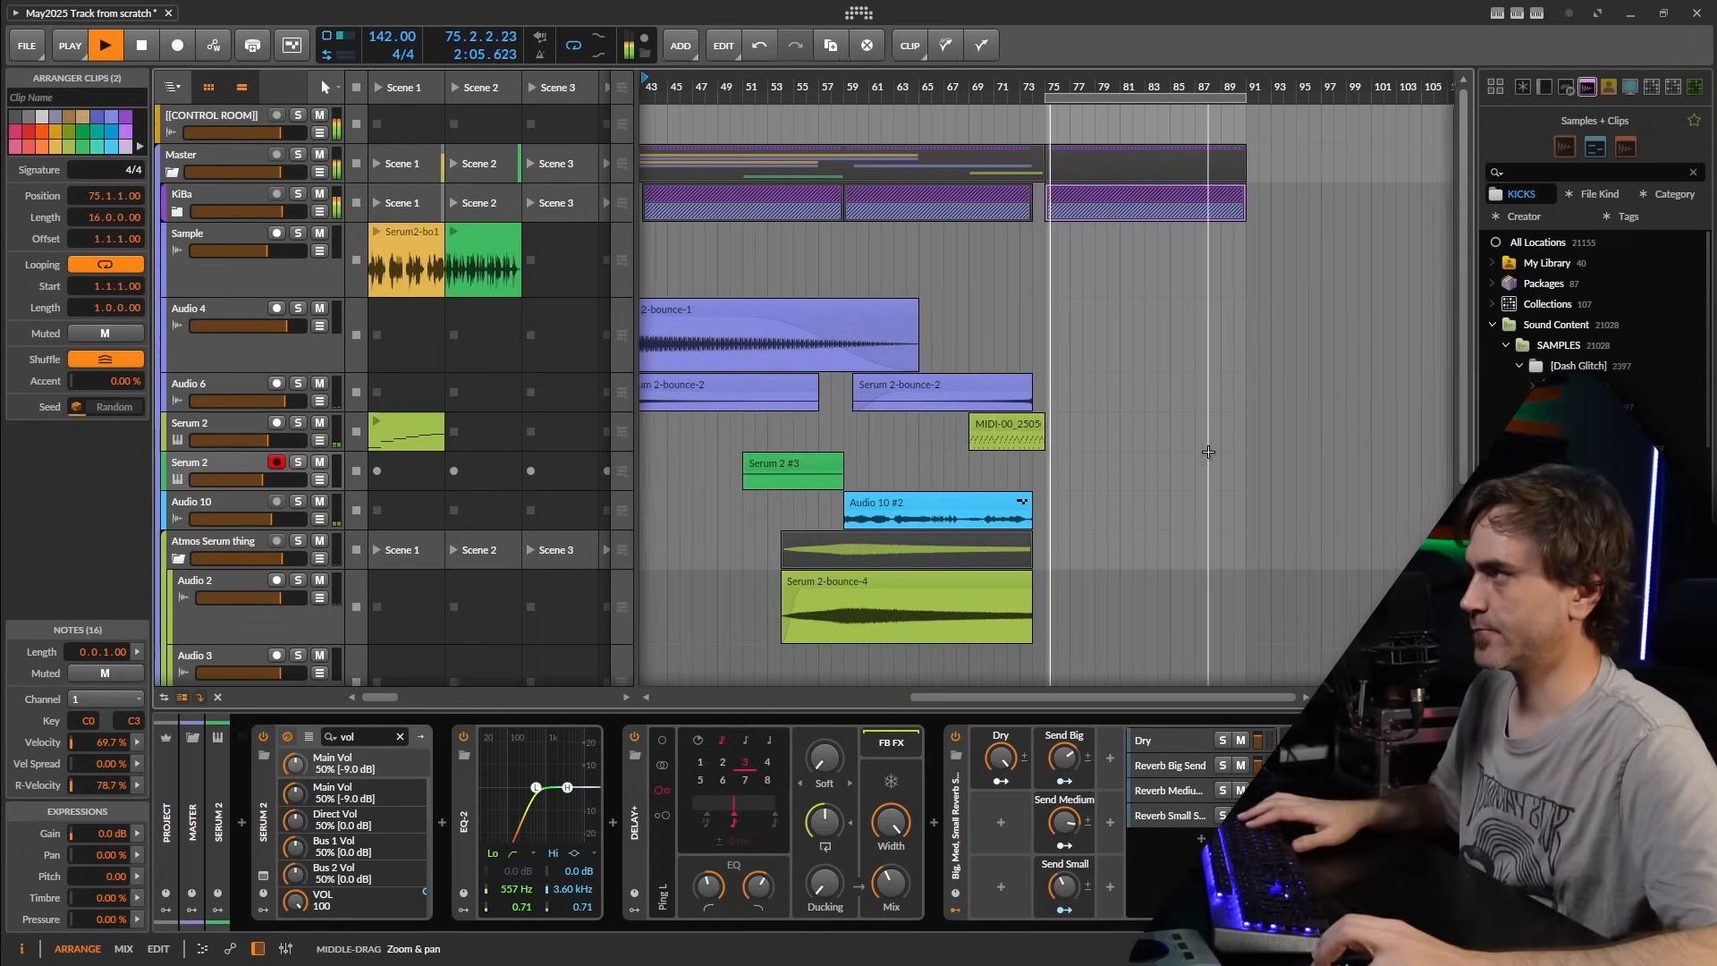
- Move the Sample, Audio 4 and blue Audio 7 tracks into the SFX group and place the group below Atmos Serum thing
scroll(952, 434, up, 3)
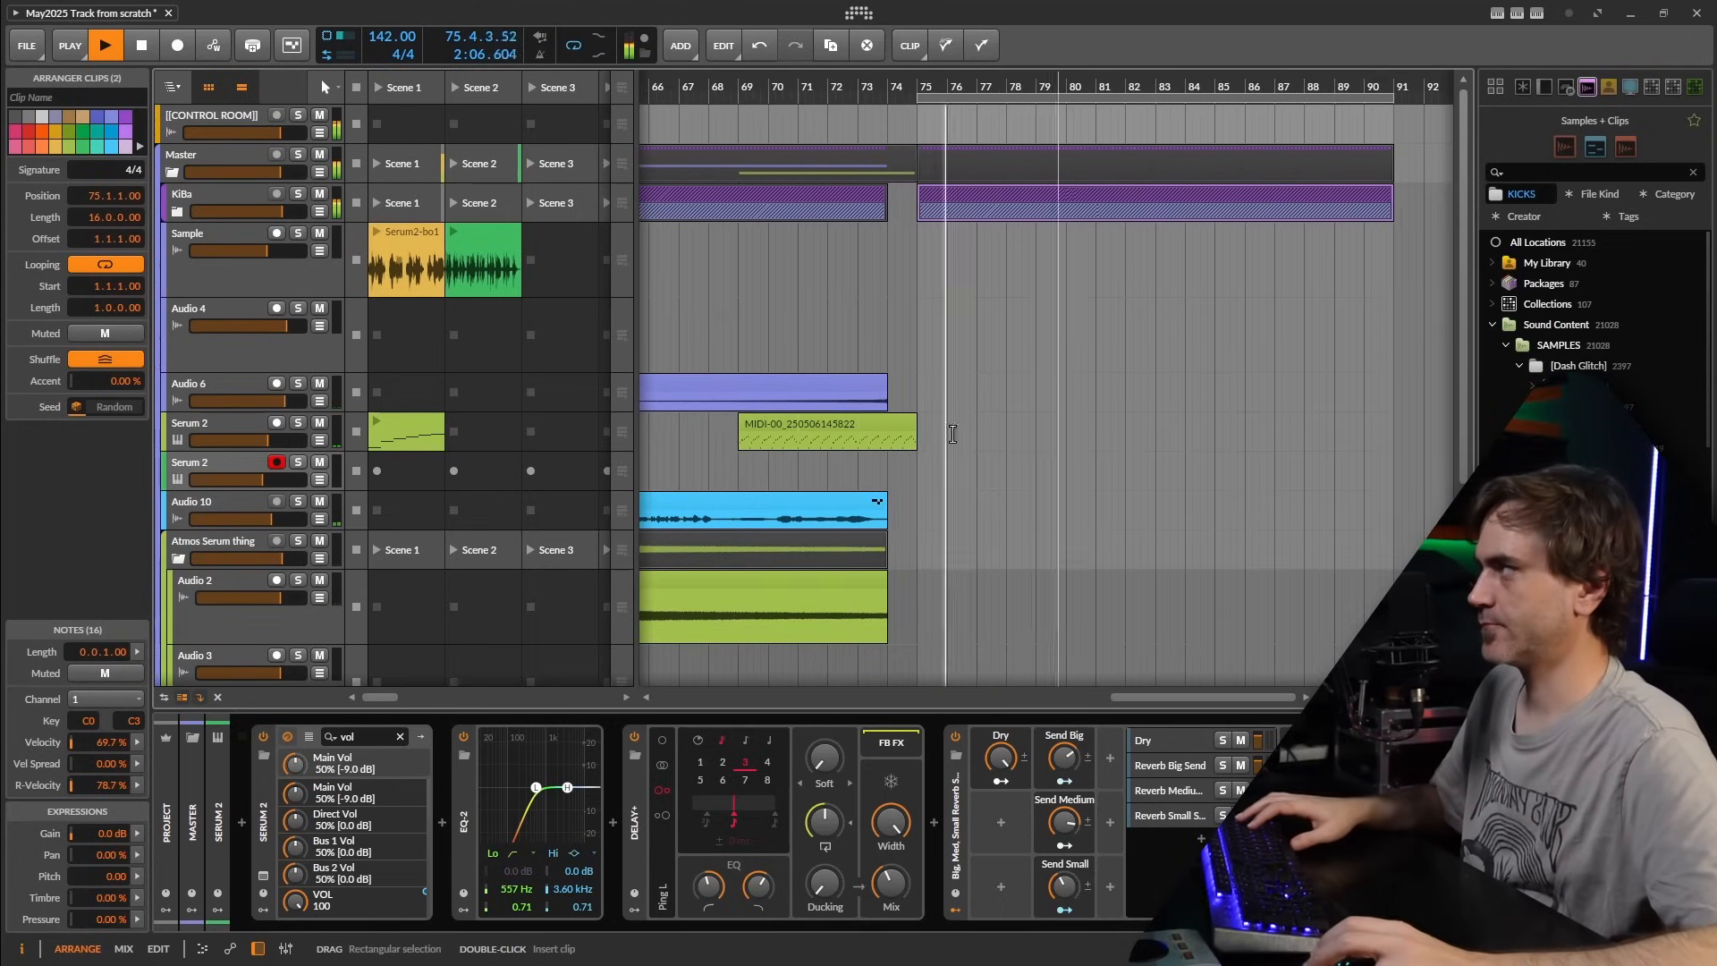
scroll(953, 434, down, 3)
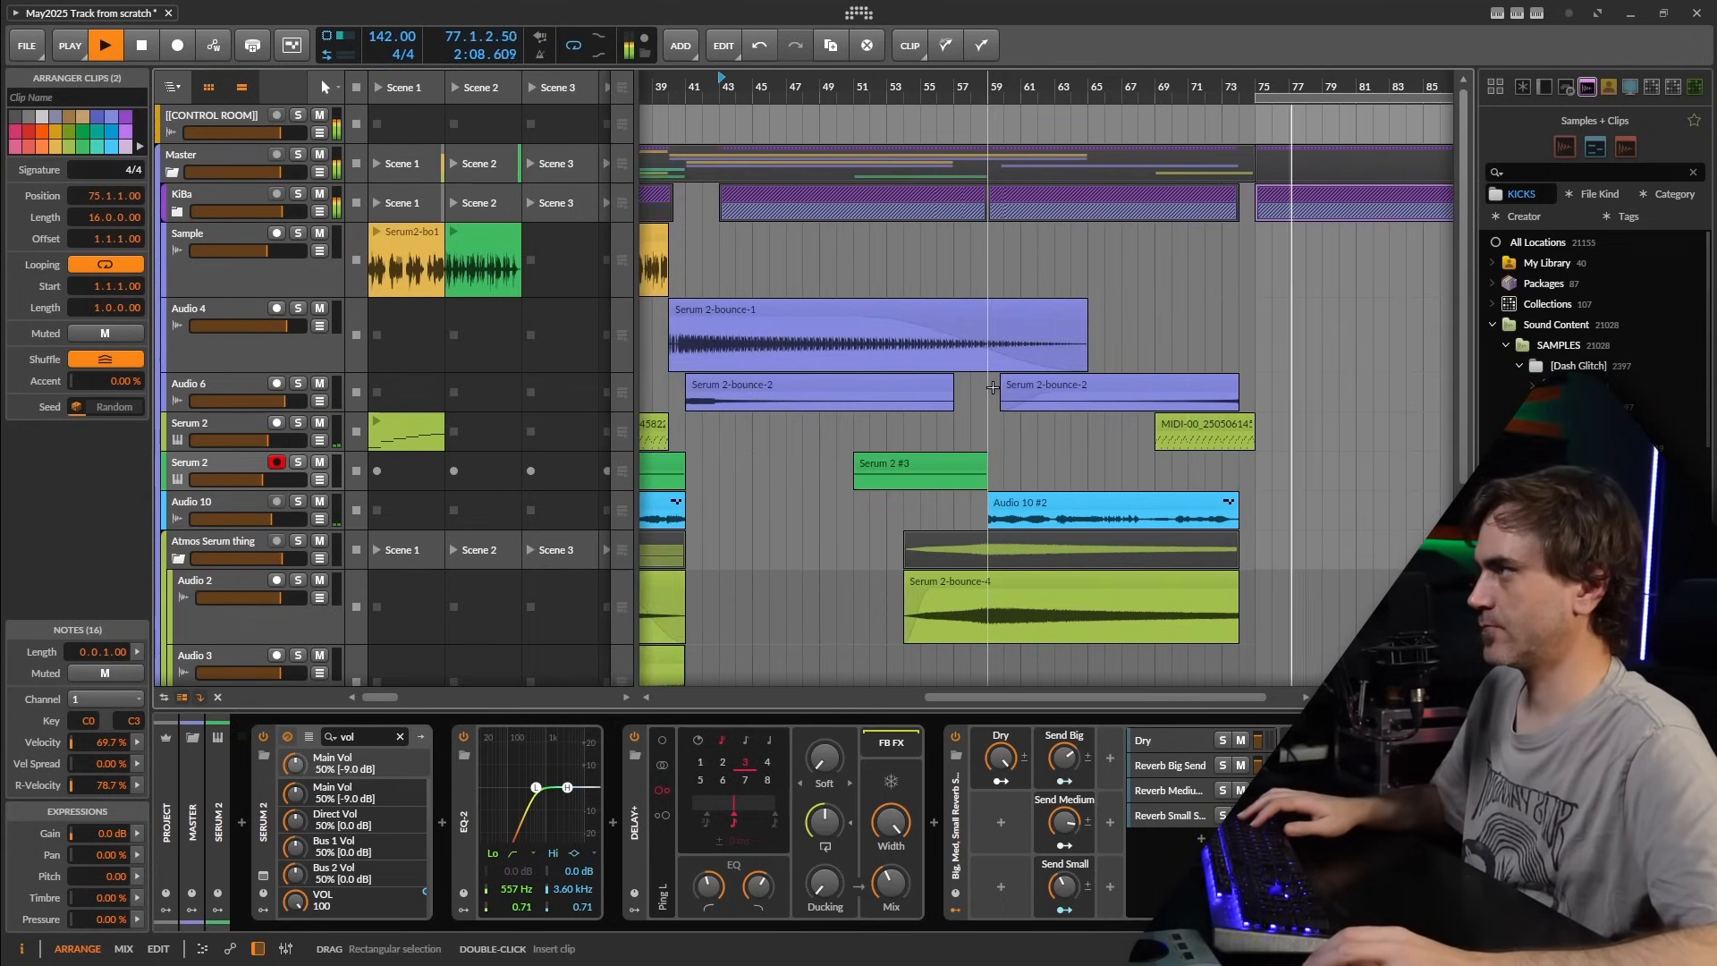
scroll(992, 387, up, 1)
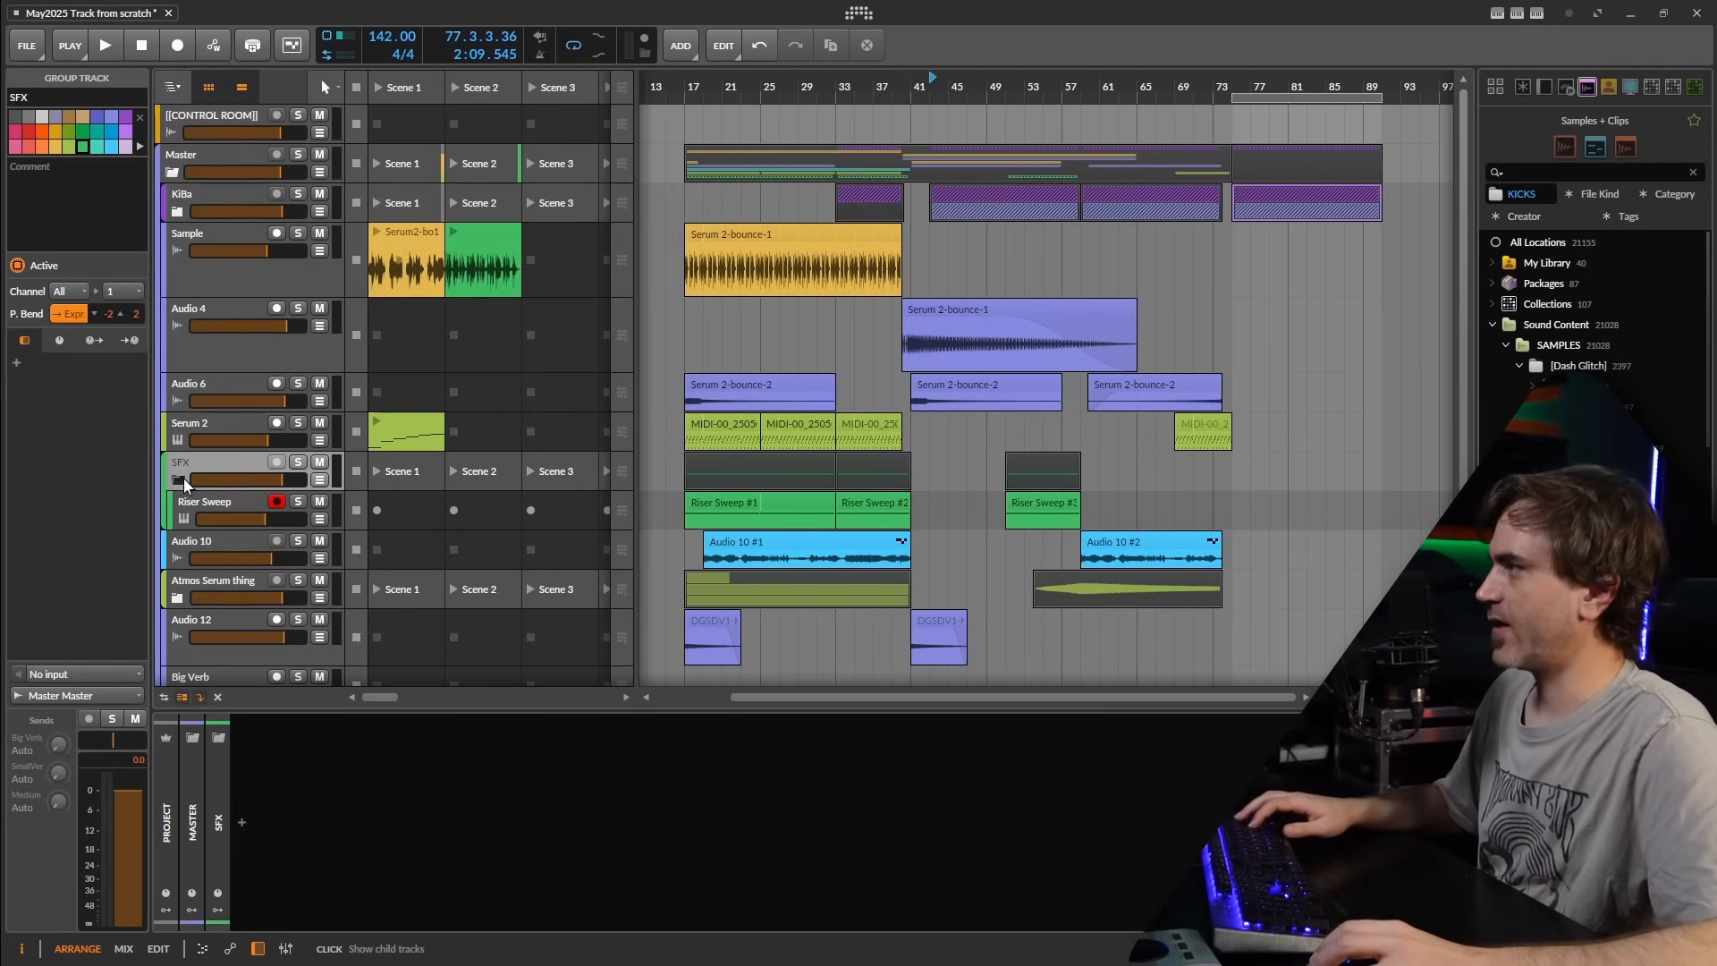
click(180, 480)
click(231, 385)
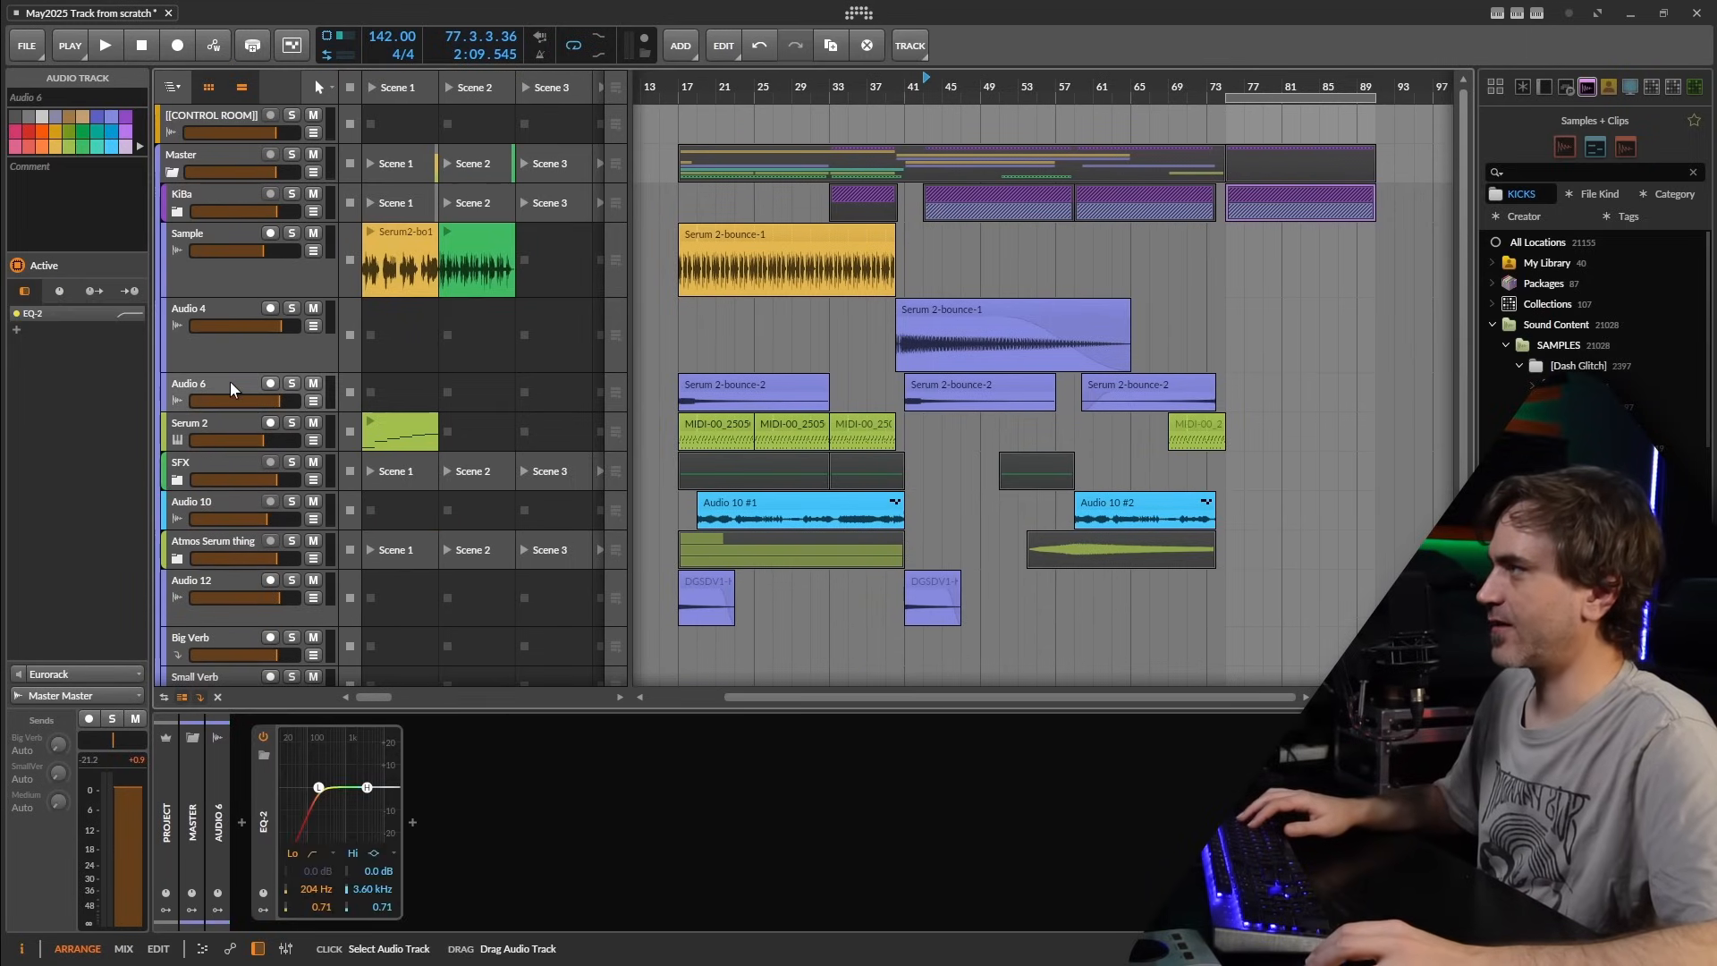
click(233, 345)
shift+click(233, 271)
drag(233, 271, 192, 465)
drag(183, 308, 190, 393)
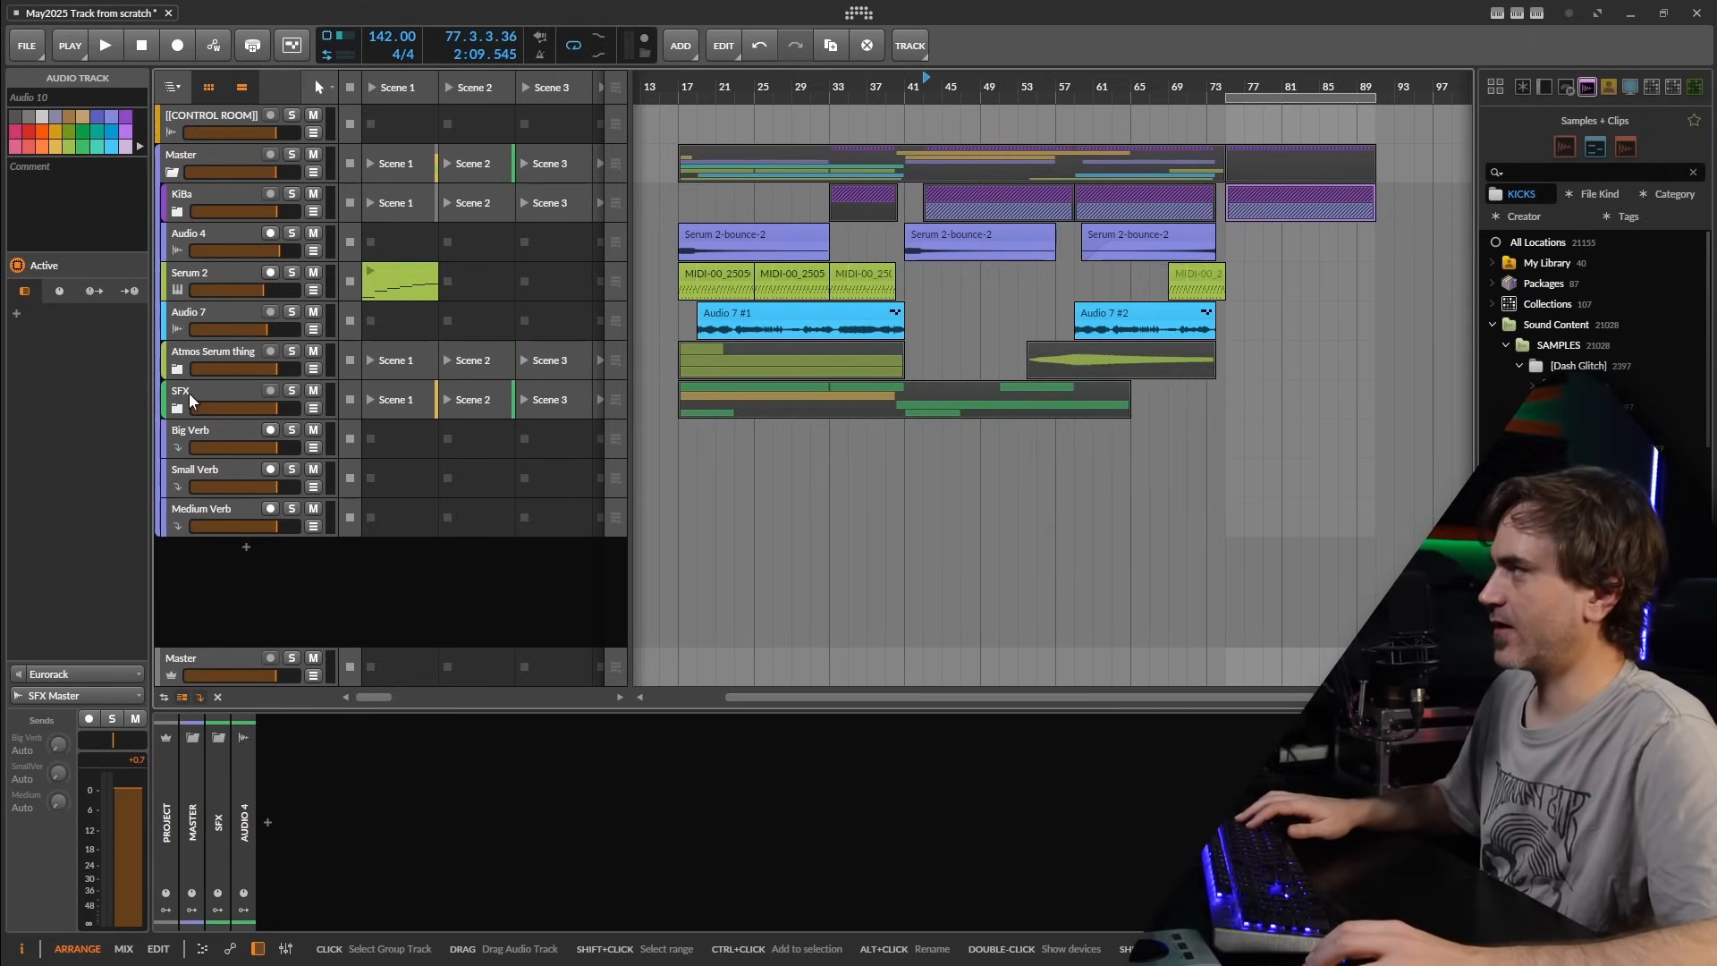
click(214, 310)
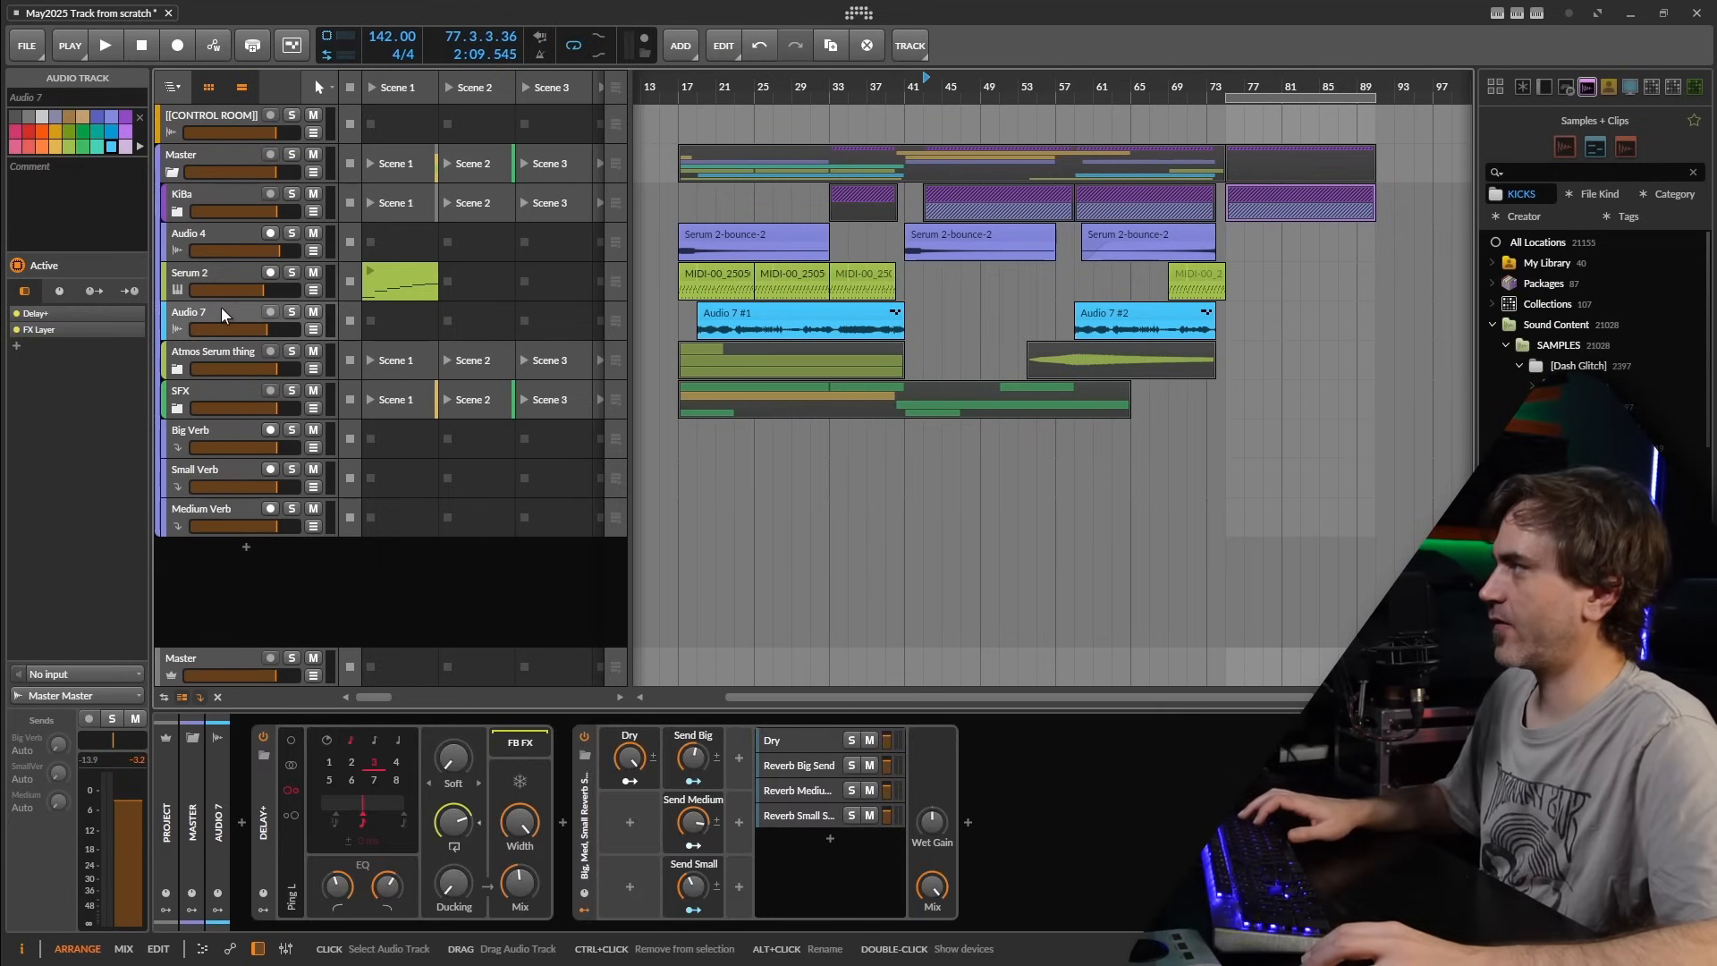
drag(221, 308, 207, 387)
- Reveal the deactivated tracks, delete granular vocal chops and move the deactivated Sample track into the SFX group
key(alt+shift+a)
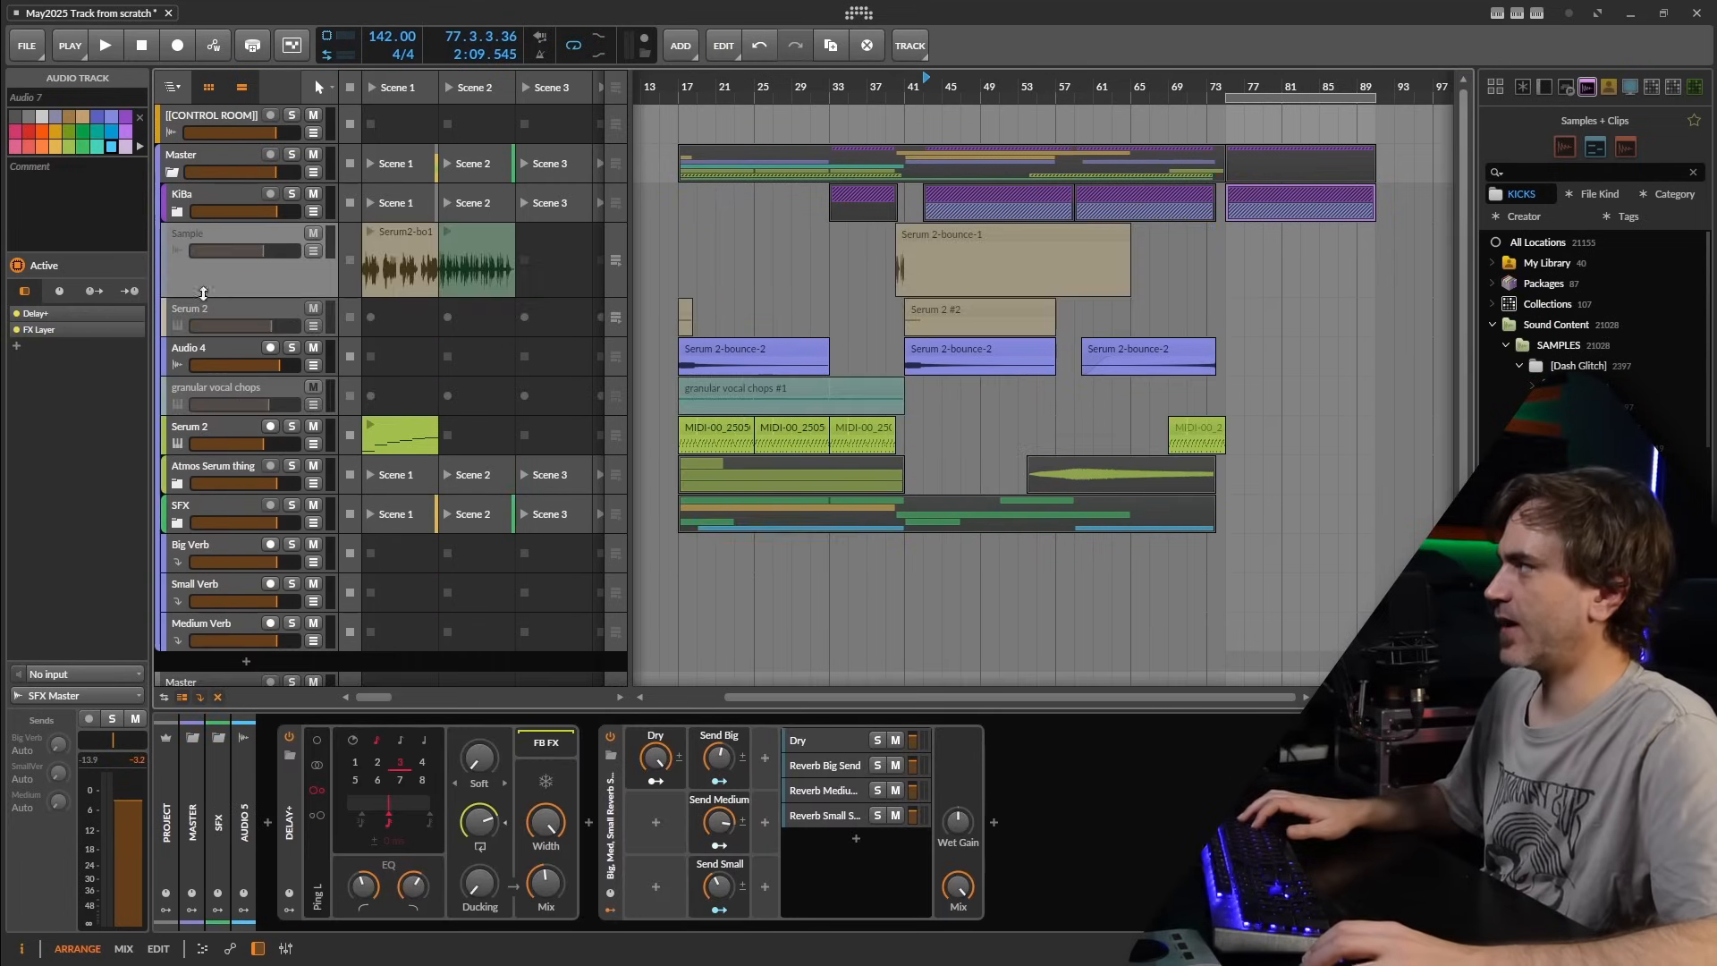
click(212, 388)
key(Delete)
drag(211, 278, 214, 466)
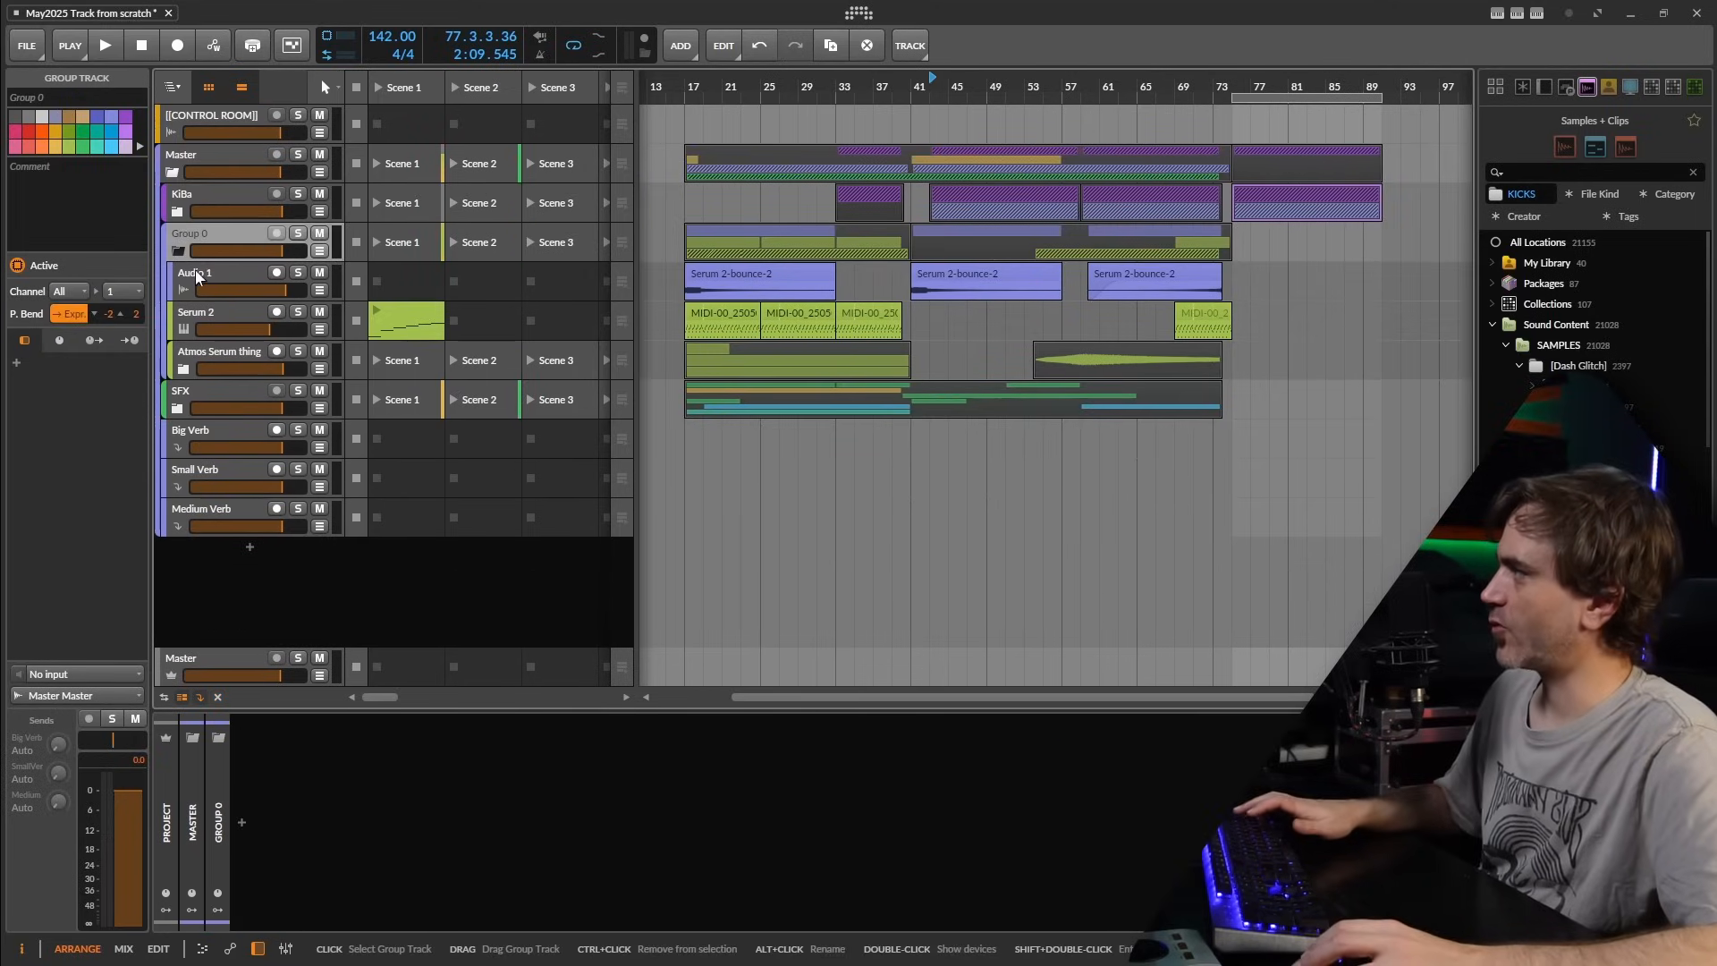
- Put the lime Serum 2 track into its own group inside Group 0 and name it Leads
click(218, 350)
click(209, 313)
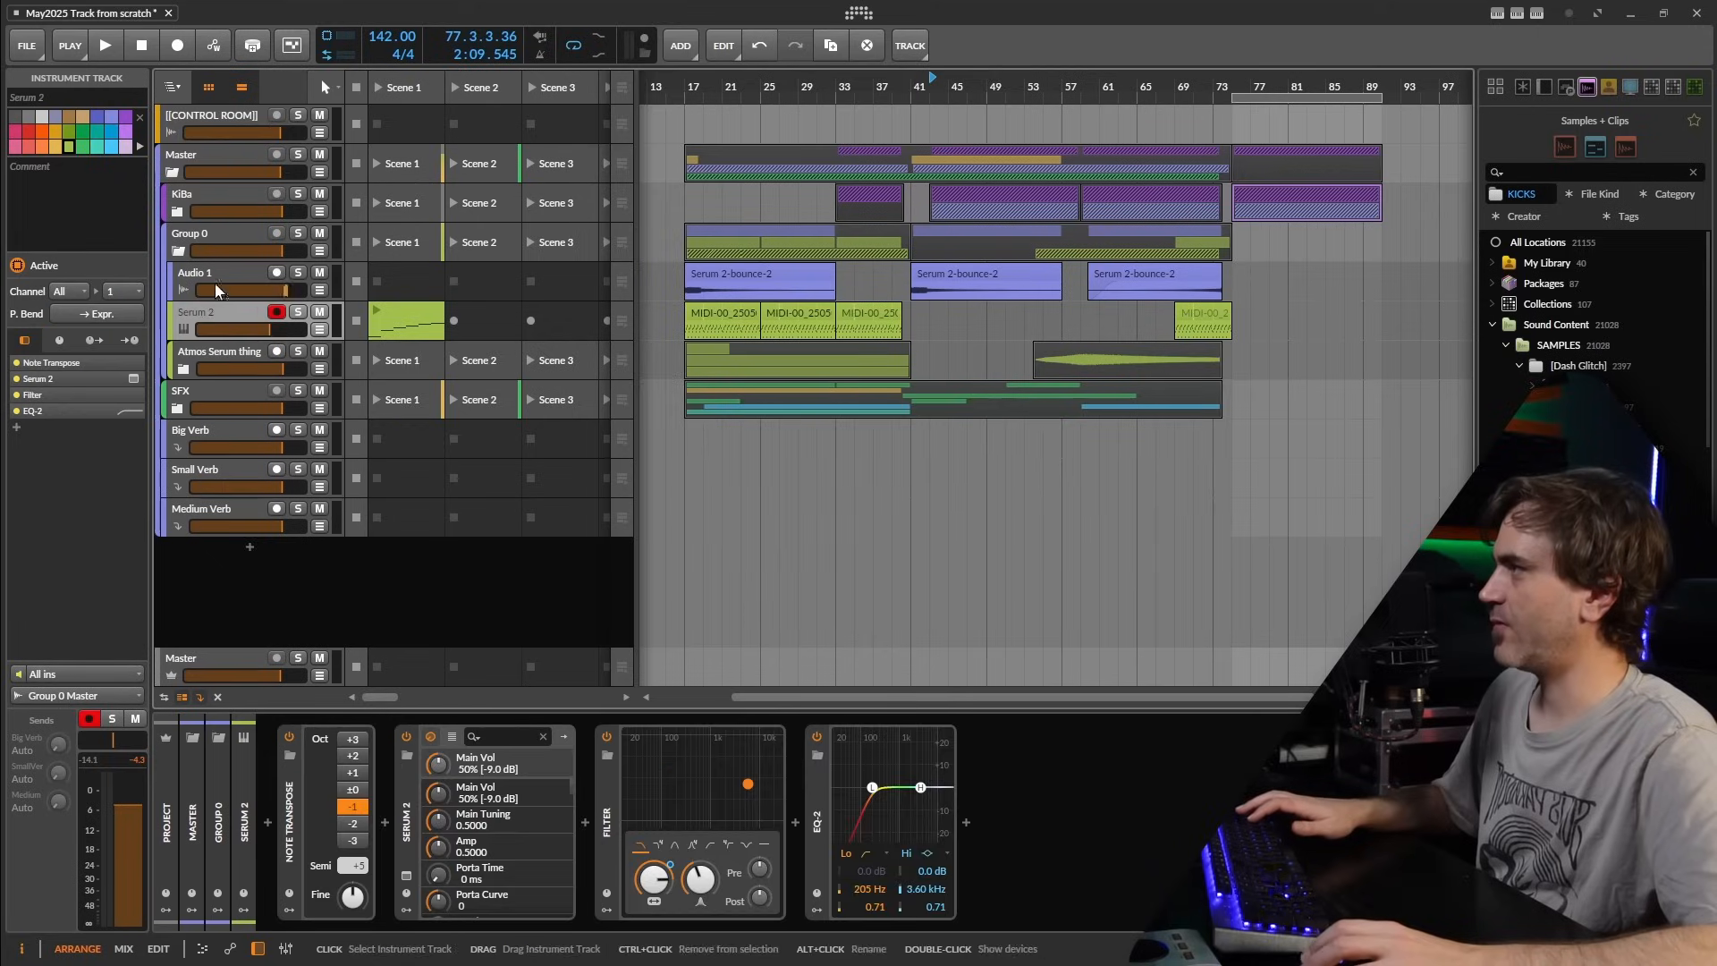
key(ctrl+g)
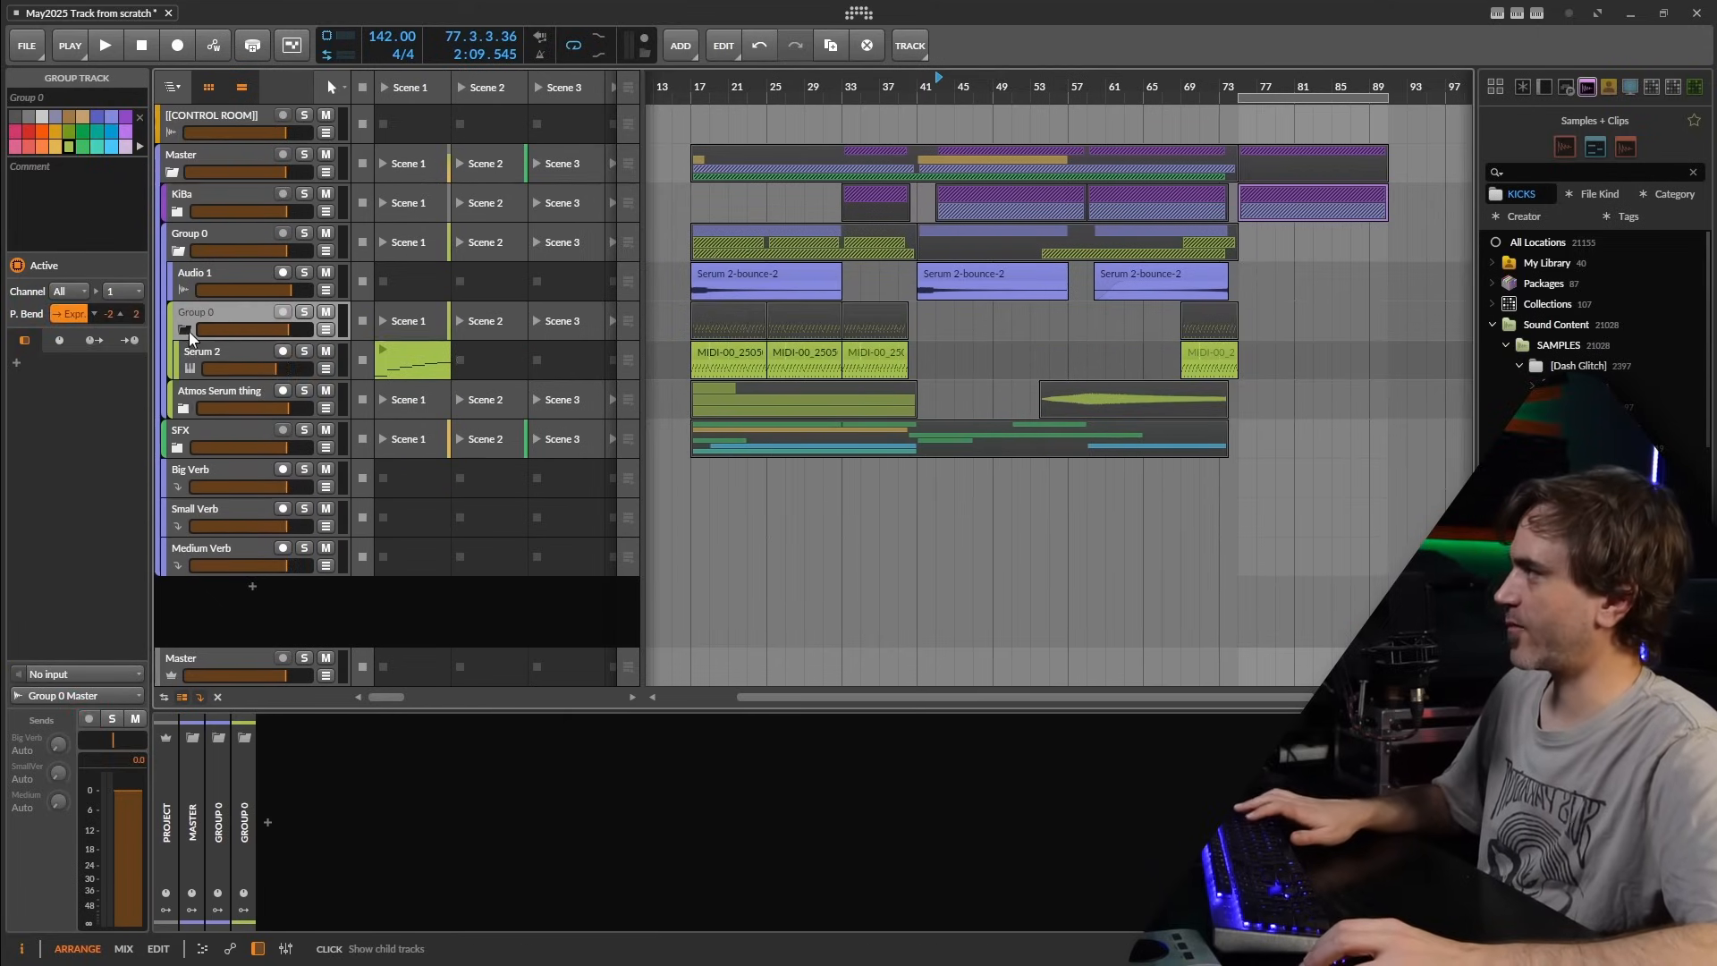
click(51, 95)
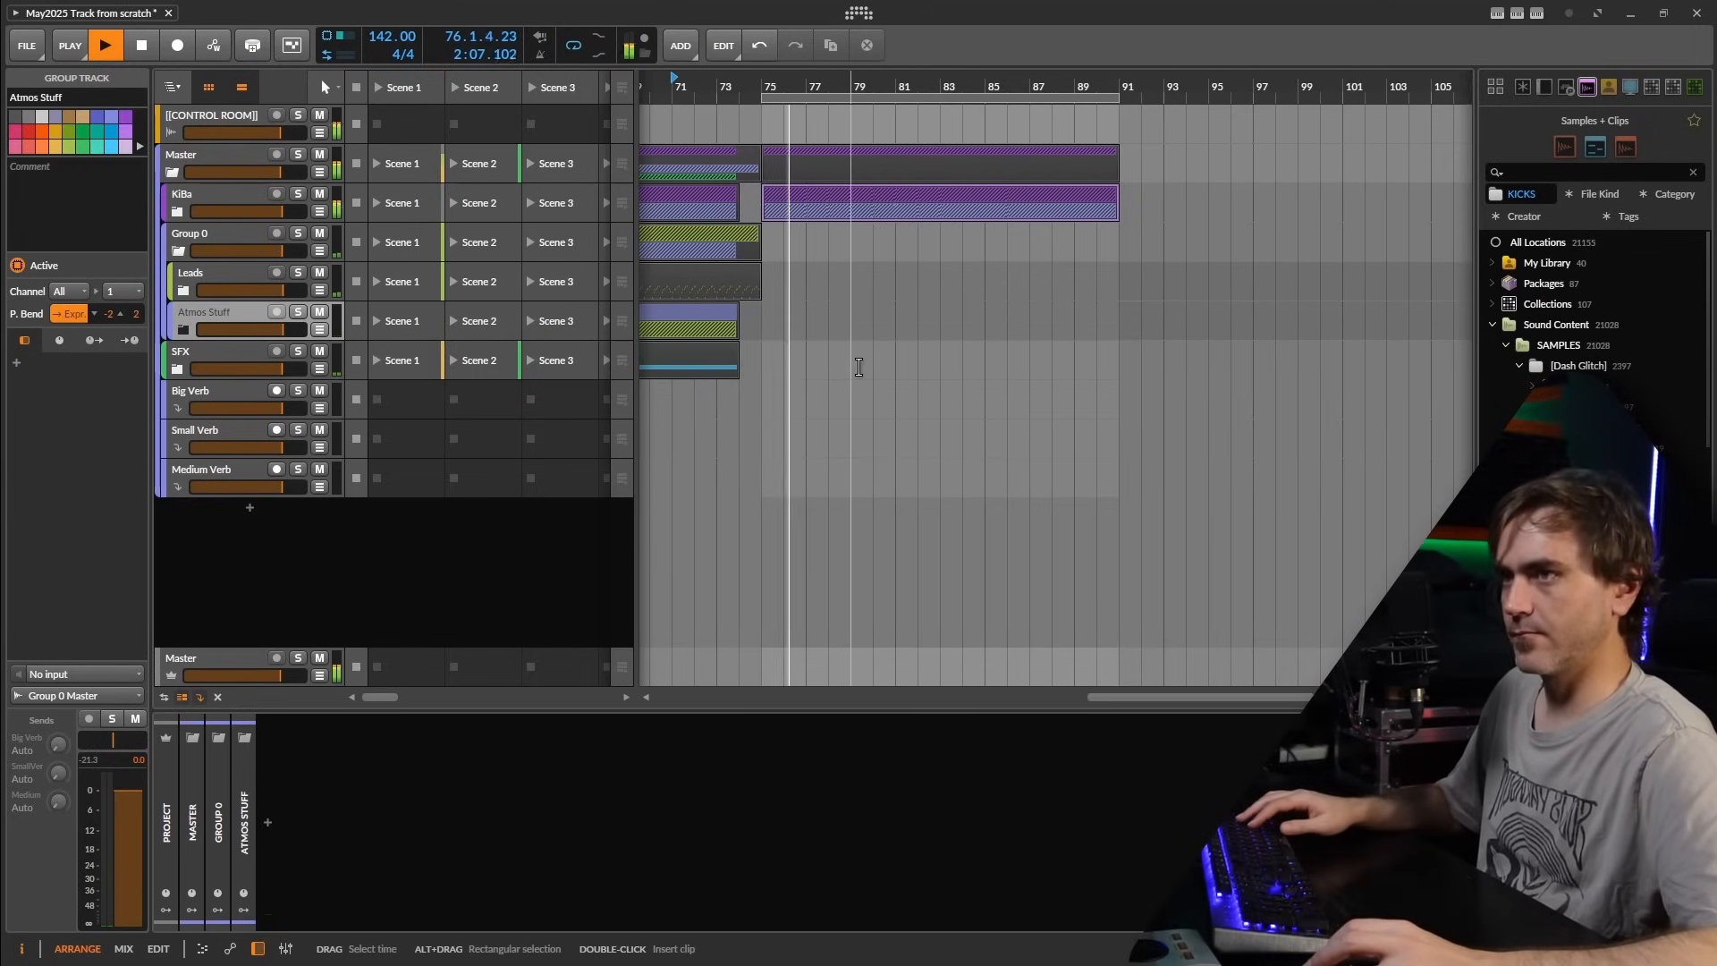
- Set the playback start to bar 75 and play the new section from there
drag(776, 549, 804, 548)
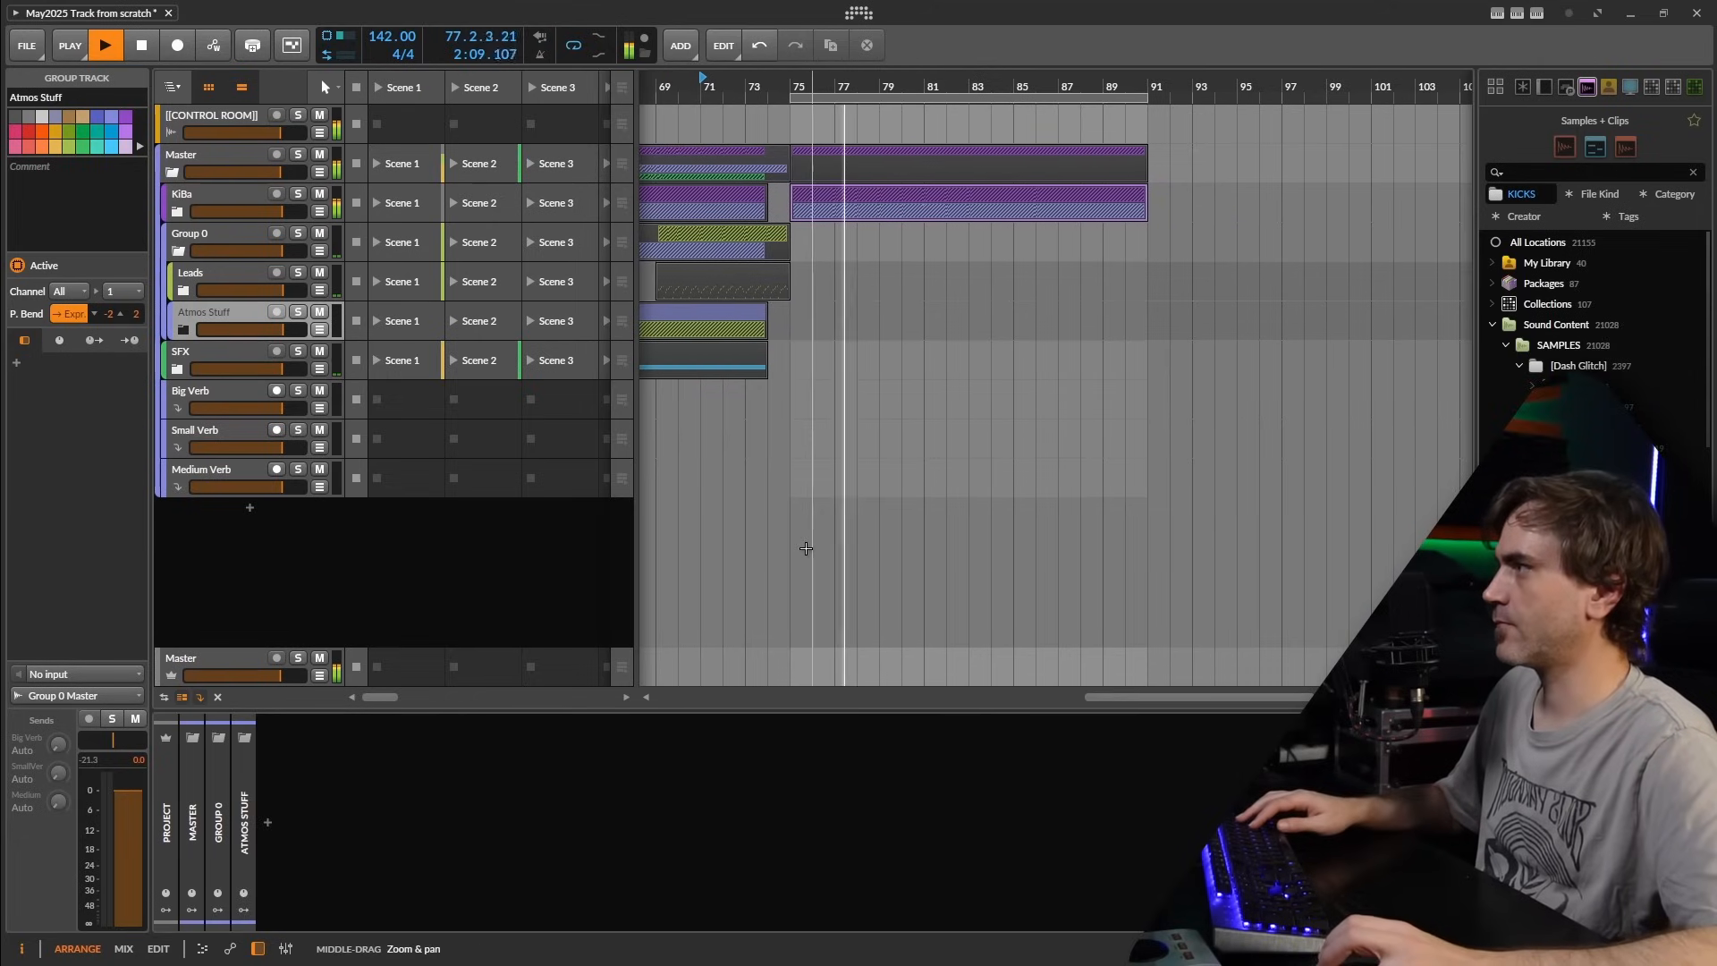
key(space)
scroll(708, 460, up, 2)
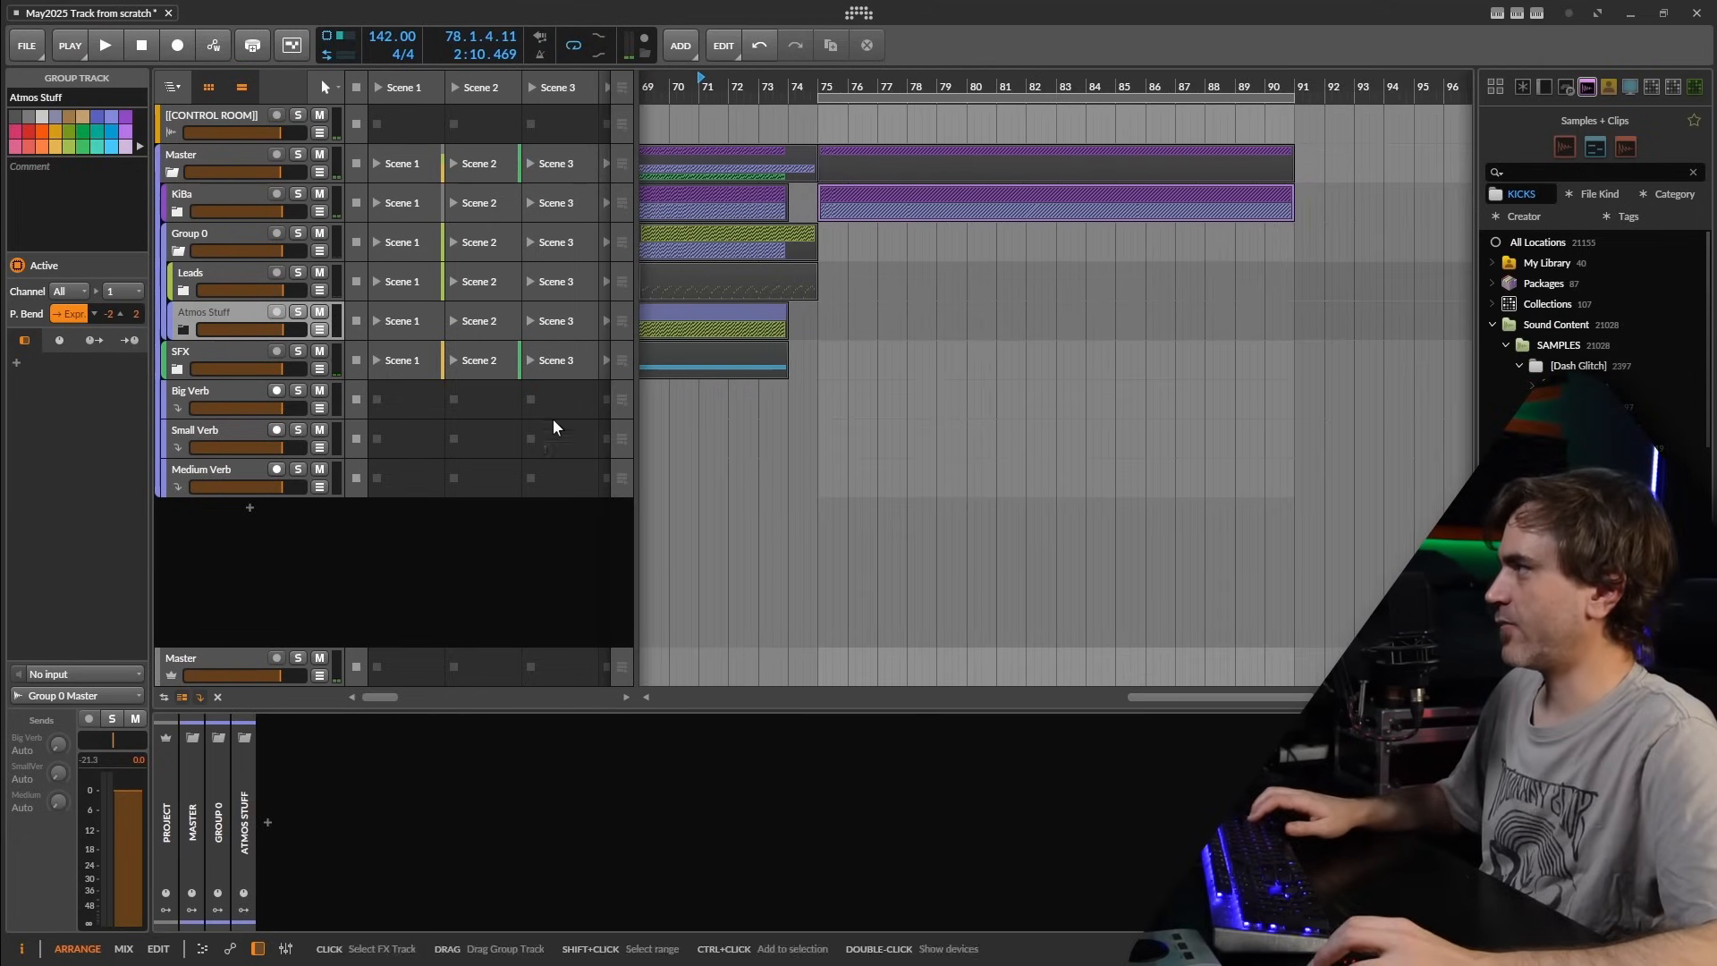
click(821, 86)
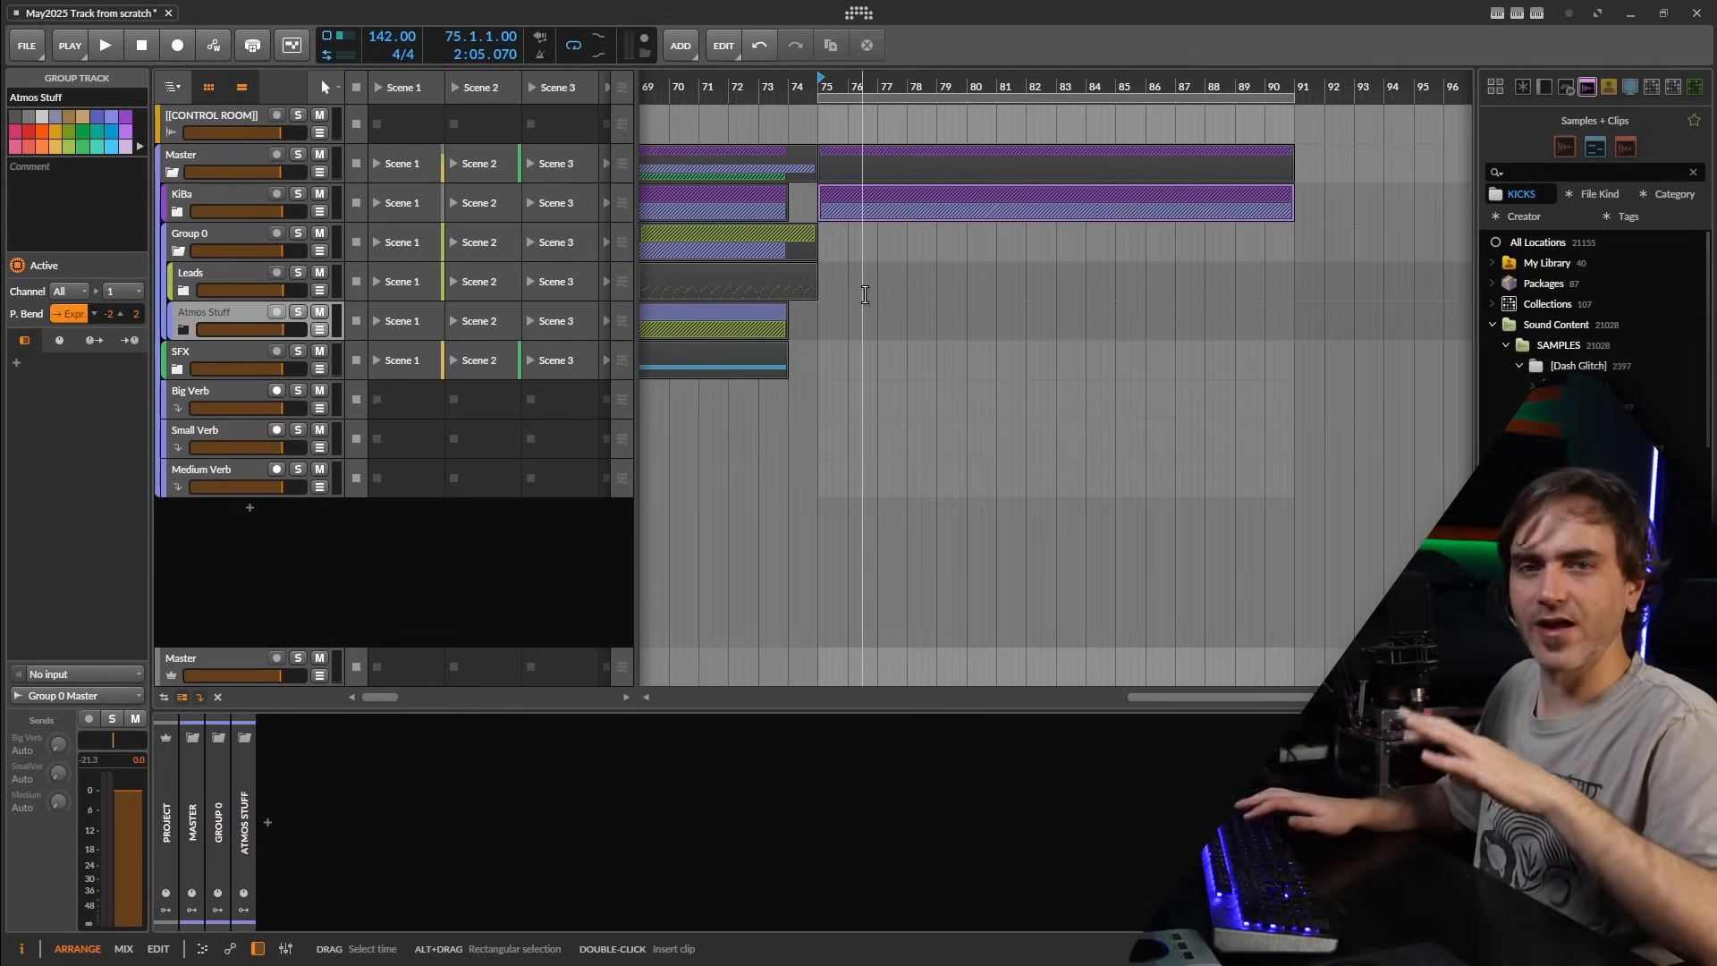
click(809, 82)
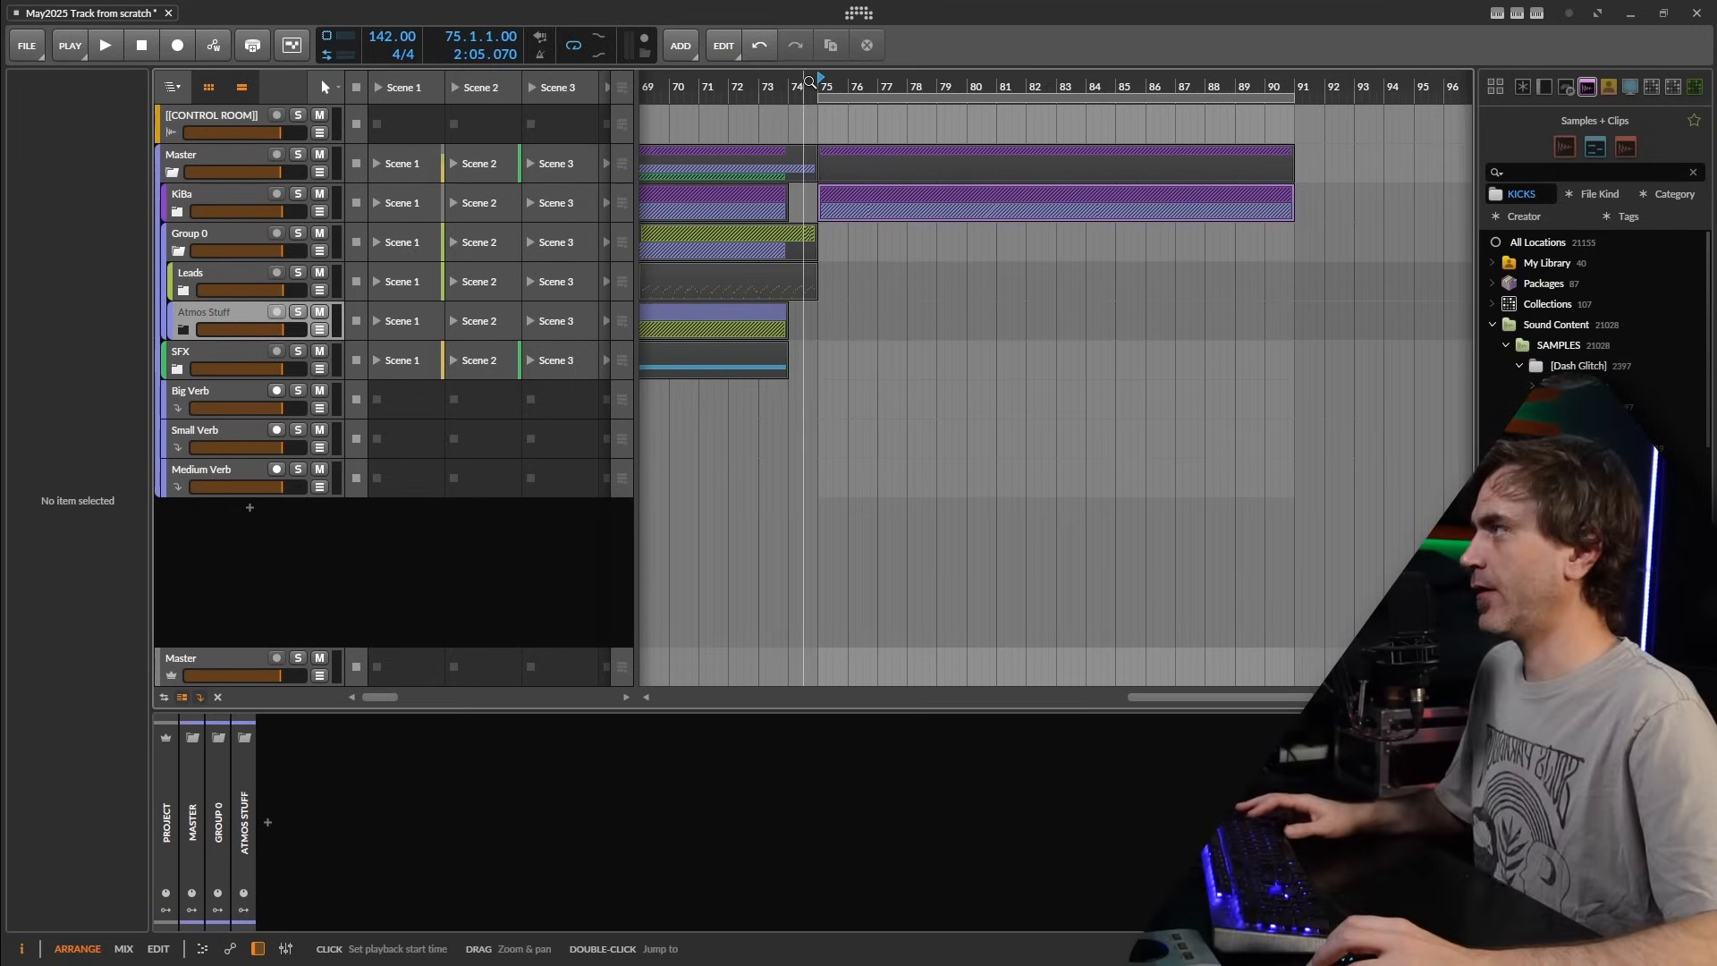
click(820, 81)
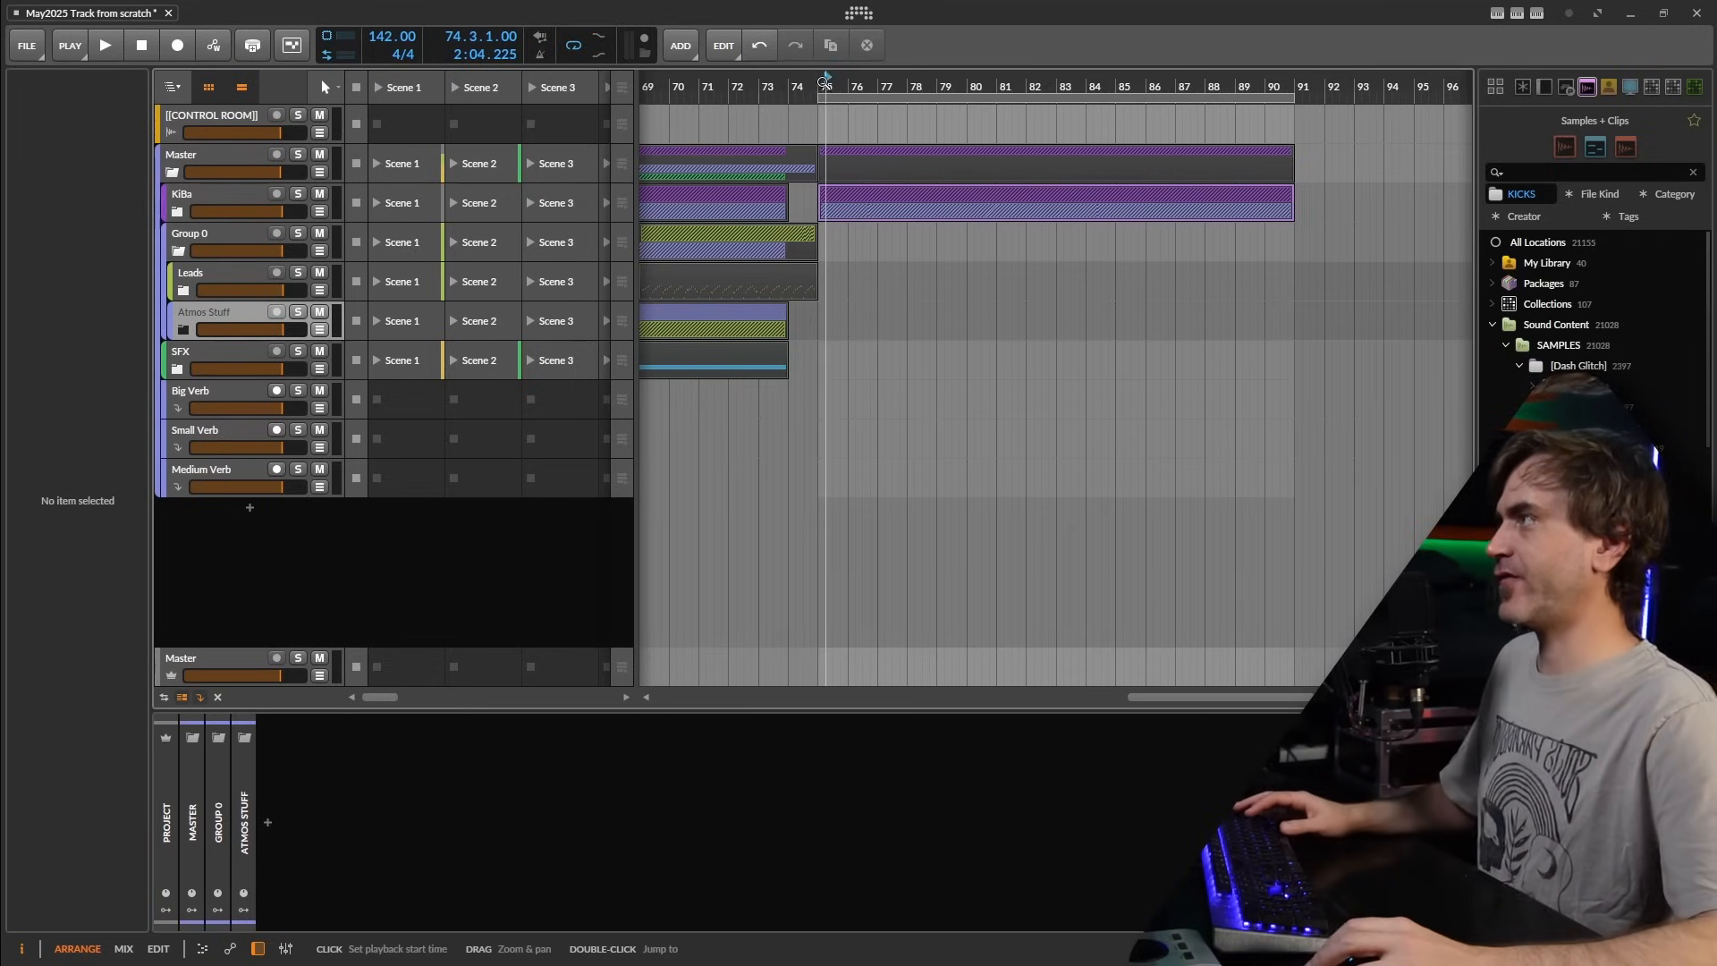
key(space)
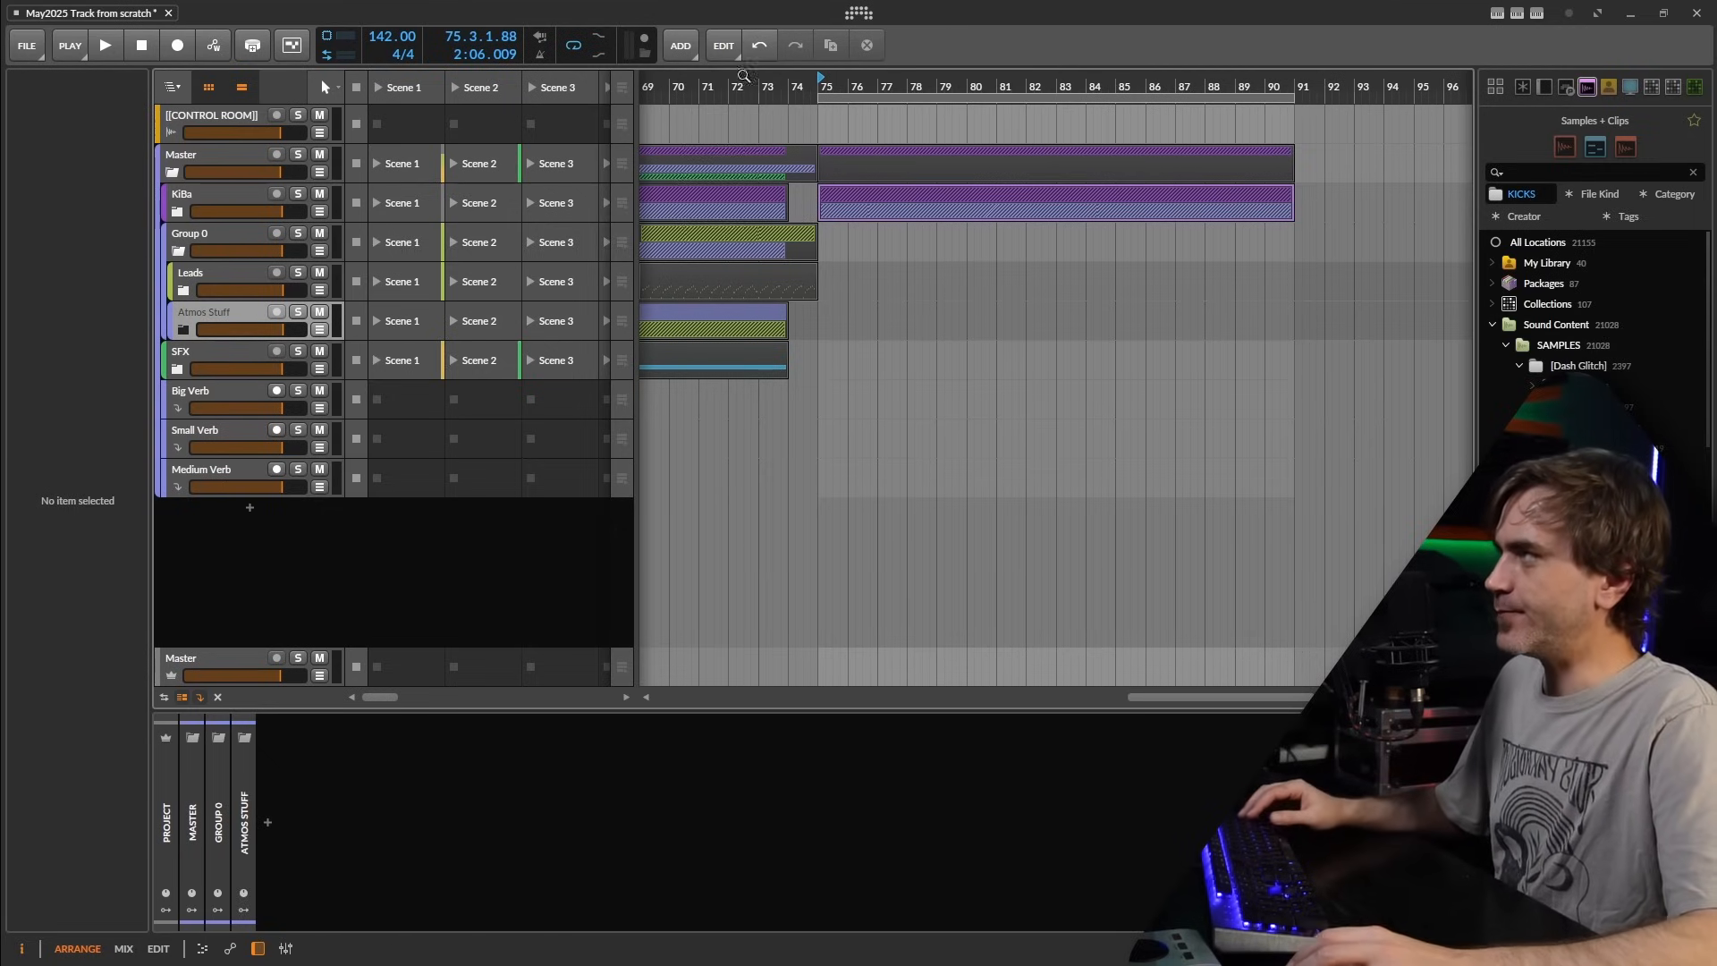
- Add a new instrument track with Serum 2 below the reverb tracks and close the plug-in window
double_click(206, 562)
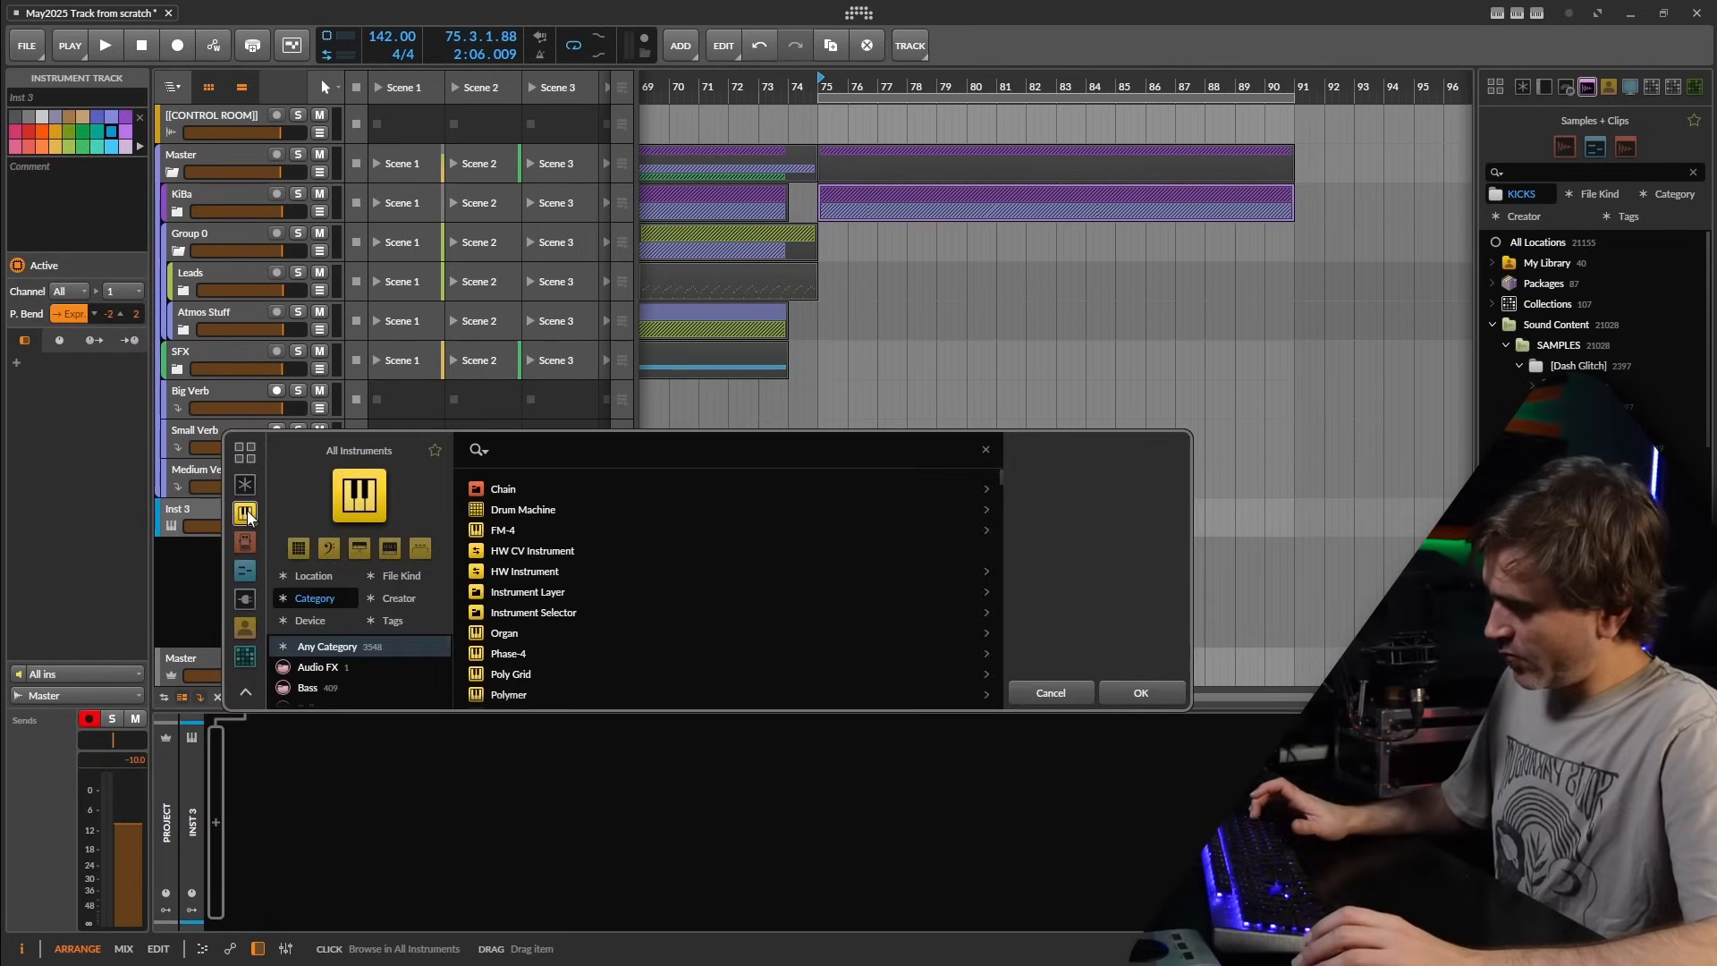
text(serum)
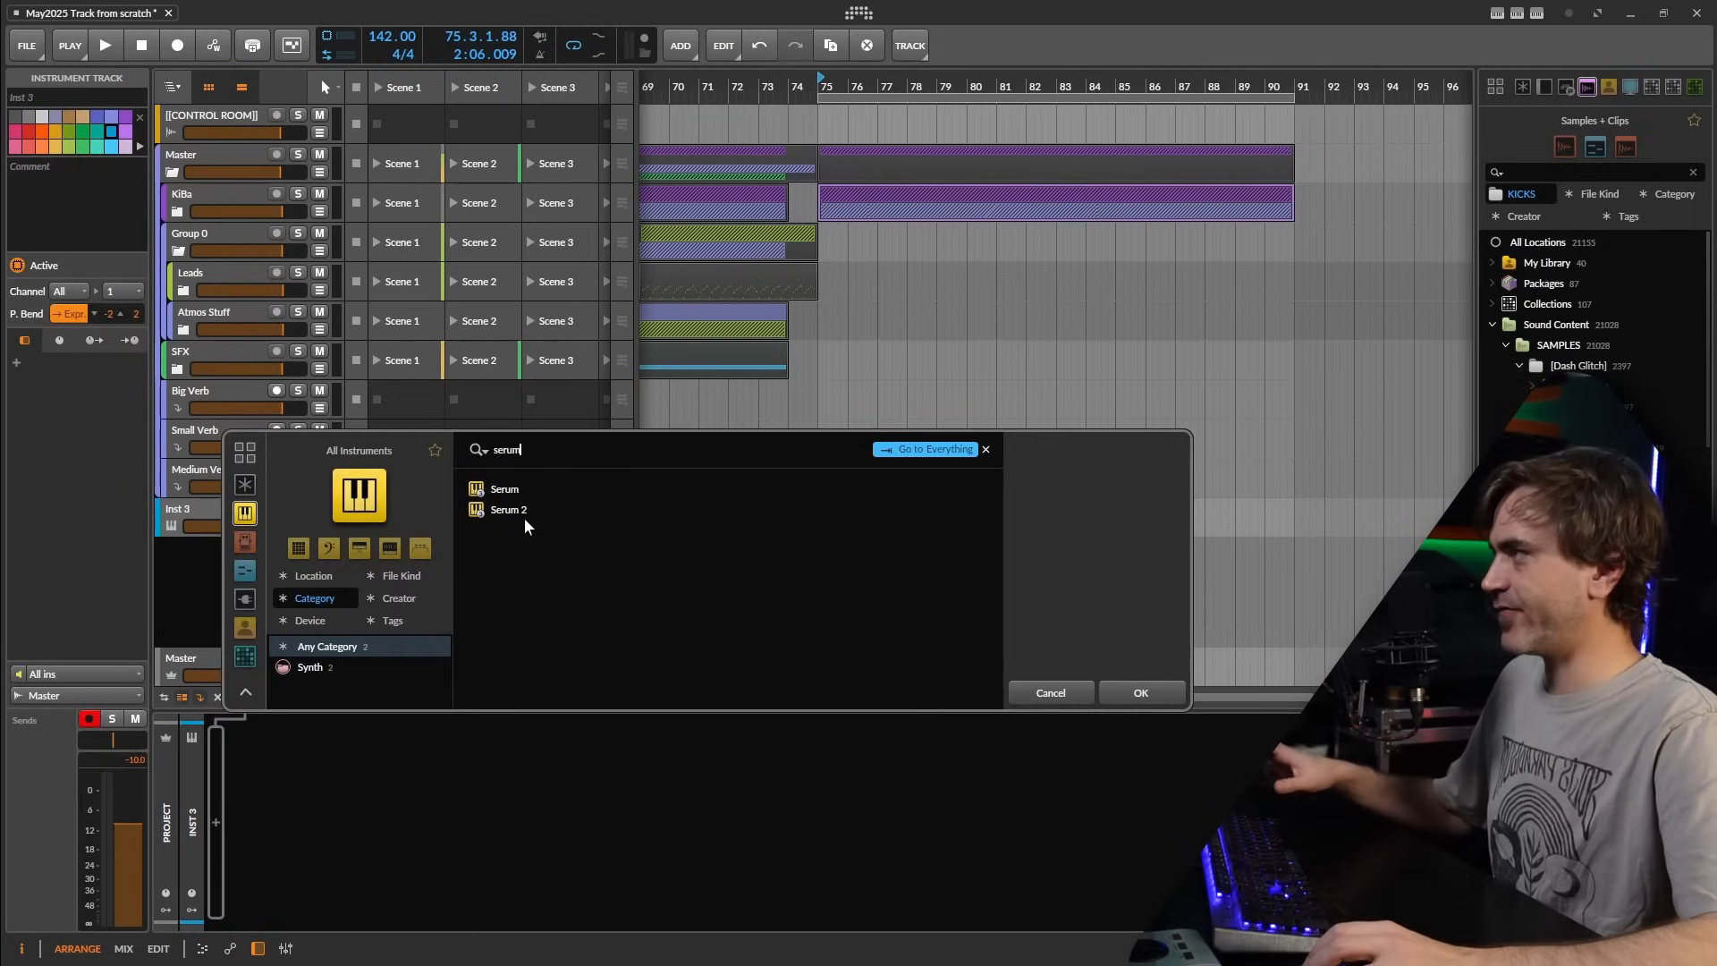
double_click(508, 511)
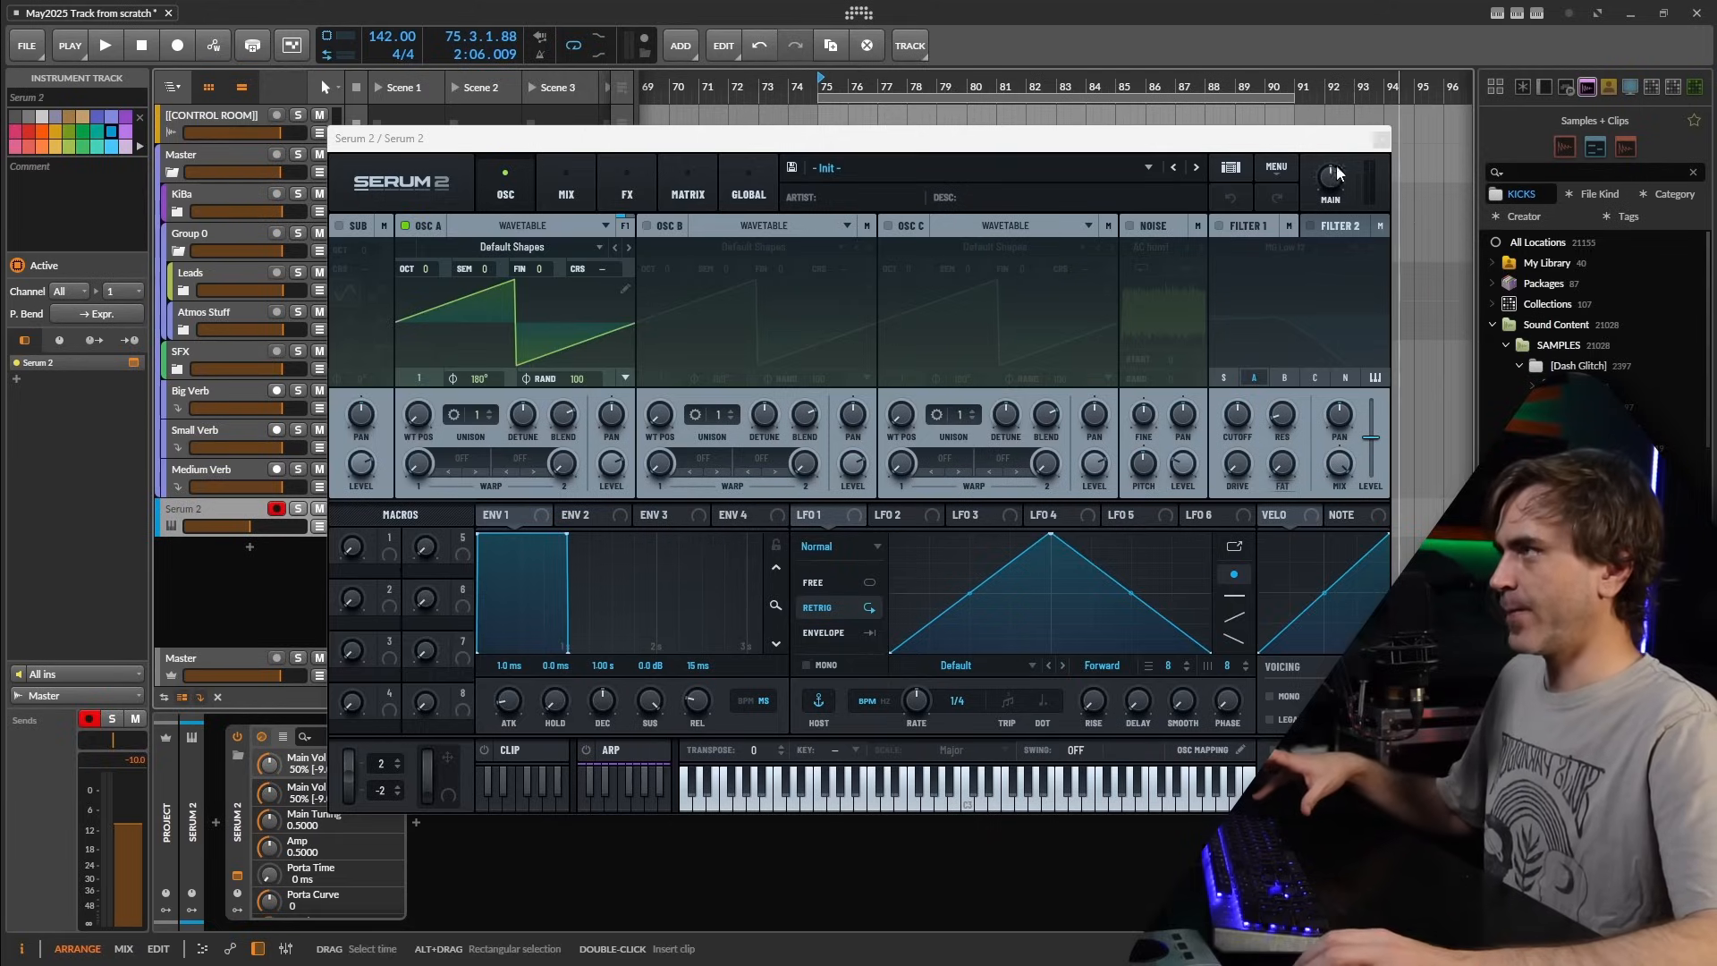
click(1381, 139)
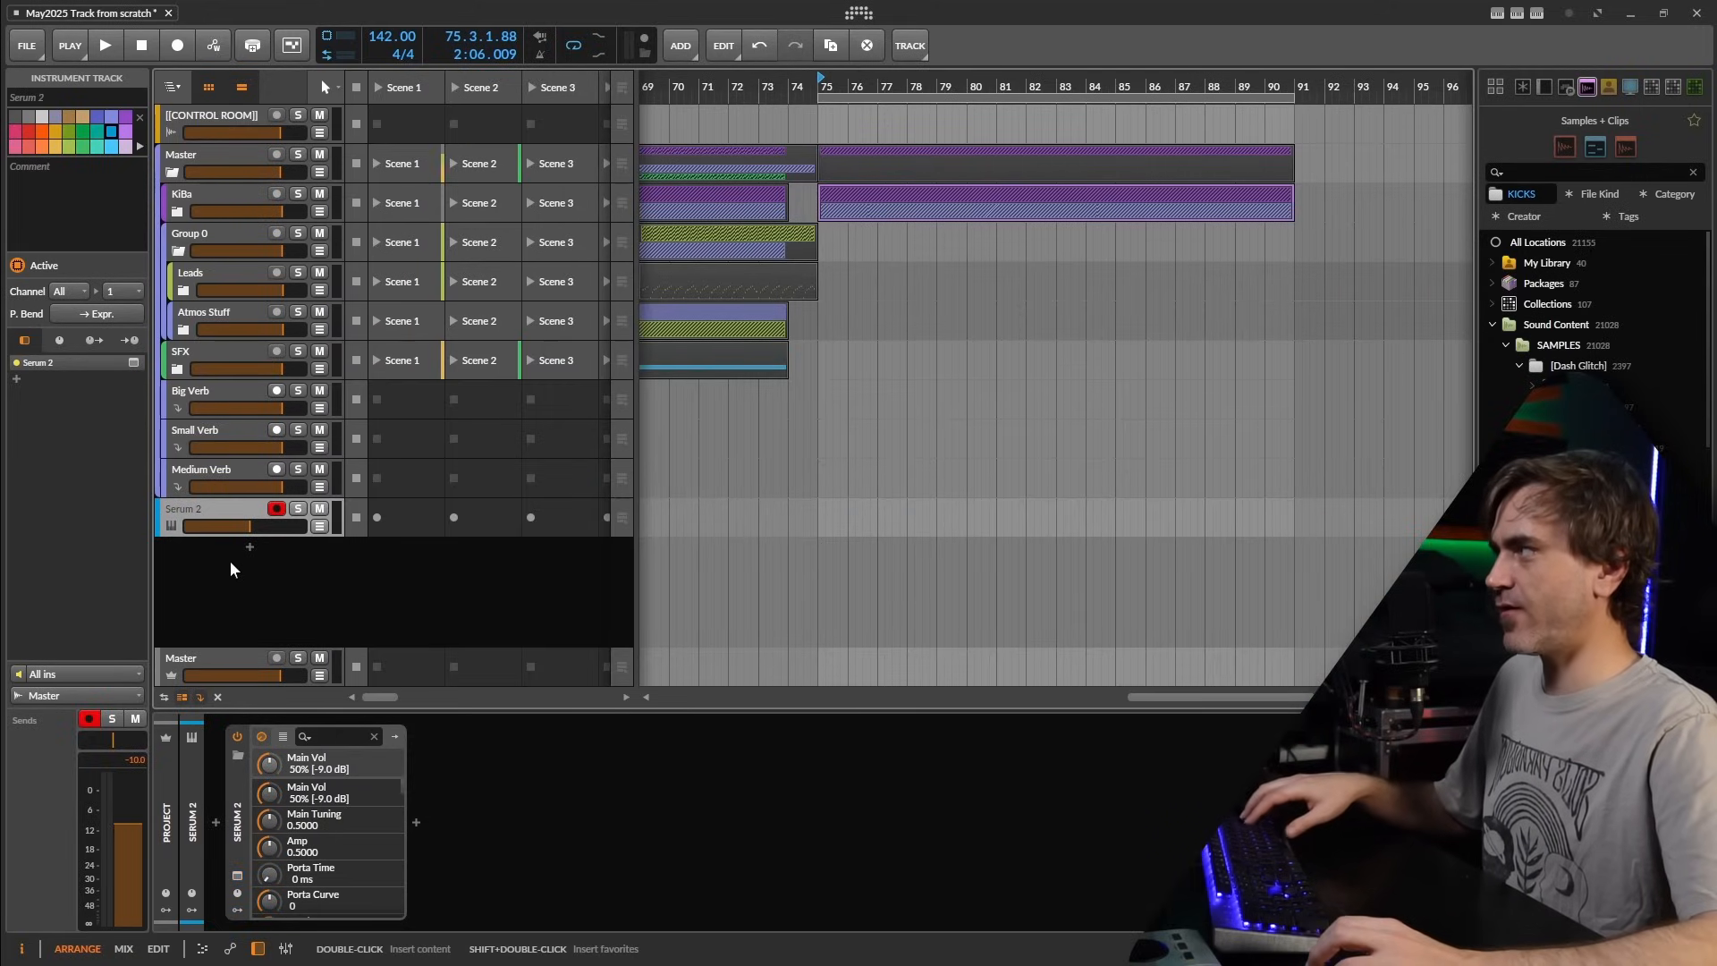
- Add a second instrument track with Serum 2 below the first one and close its plug-in window
click(250, 547)
text(ser)
click(529, 509)
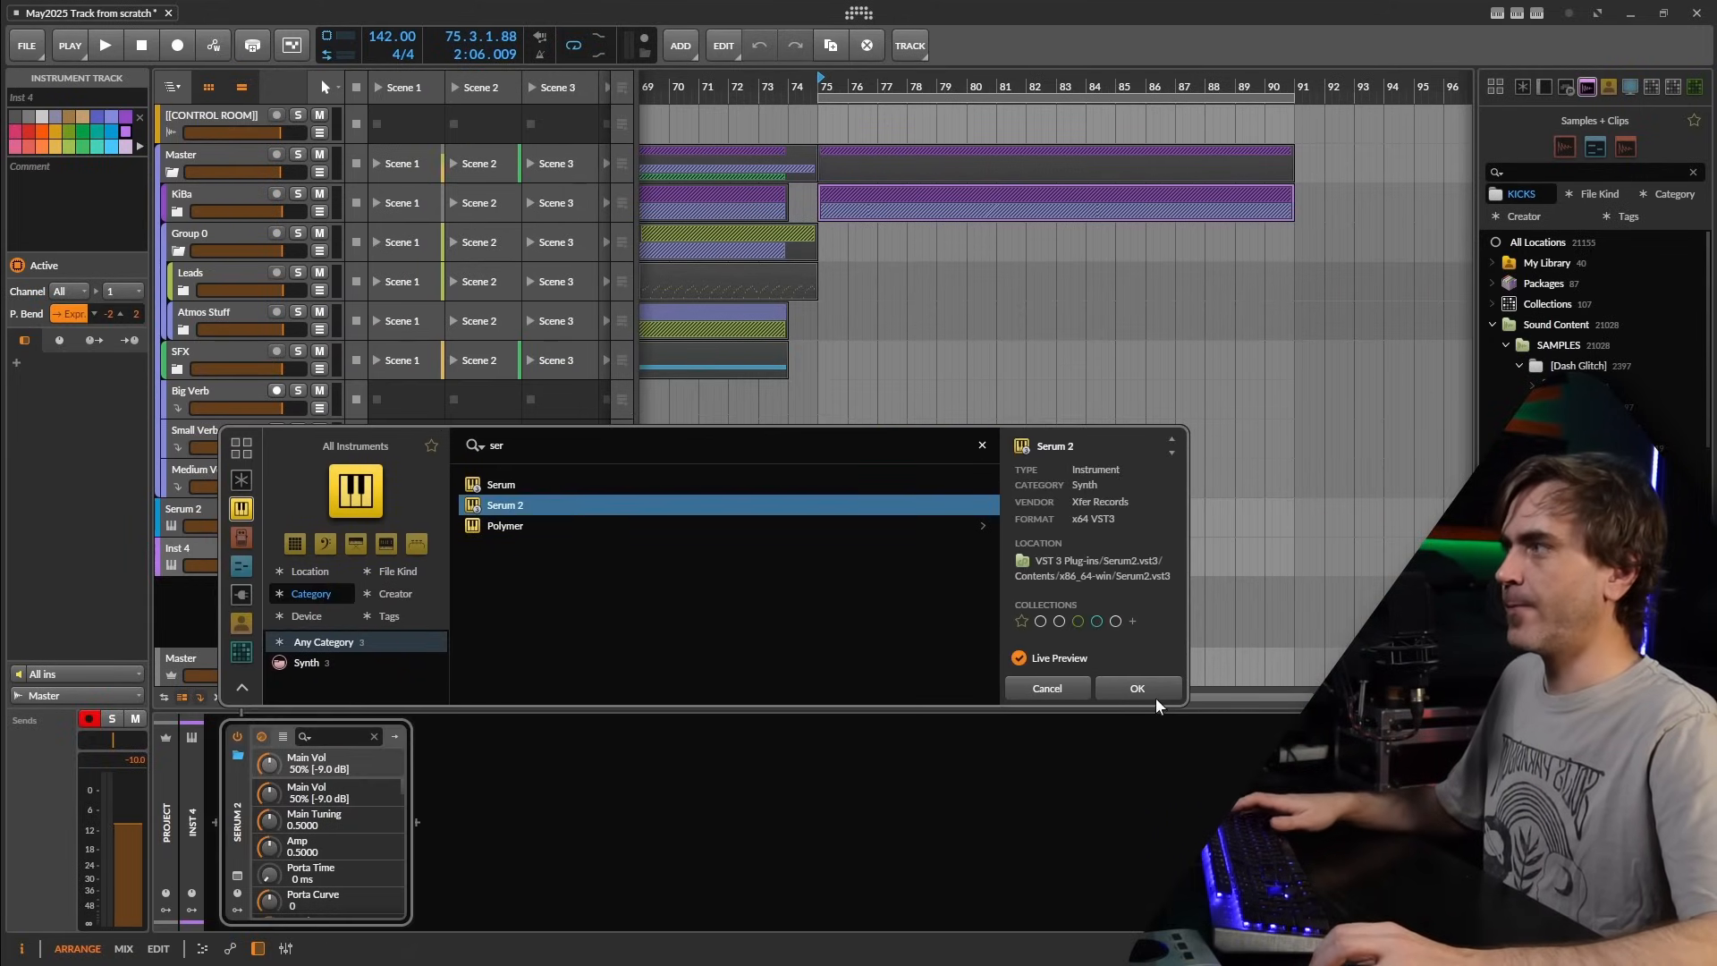
click(1156, 698)
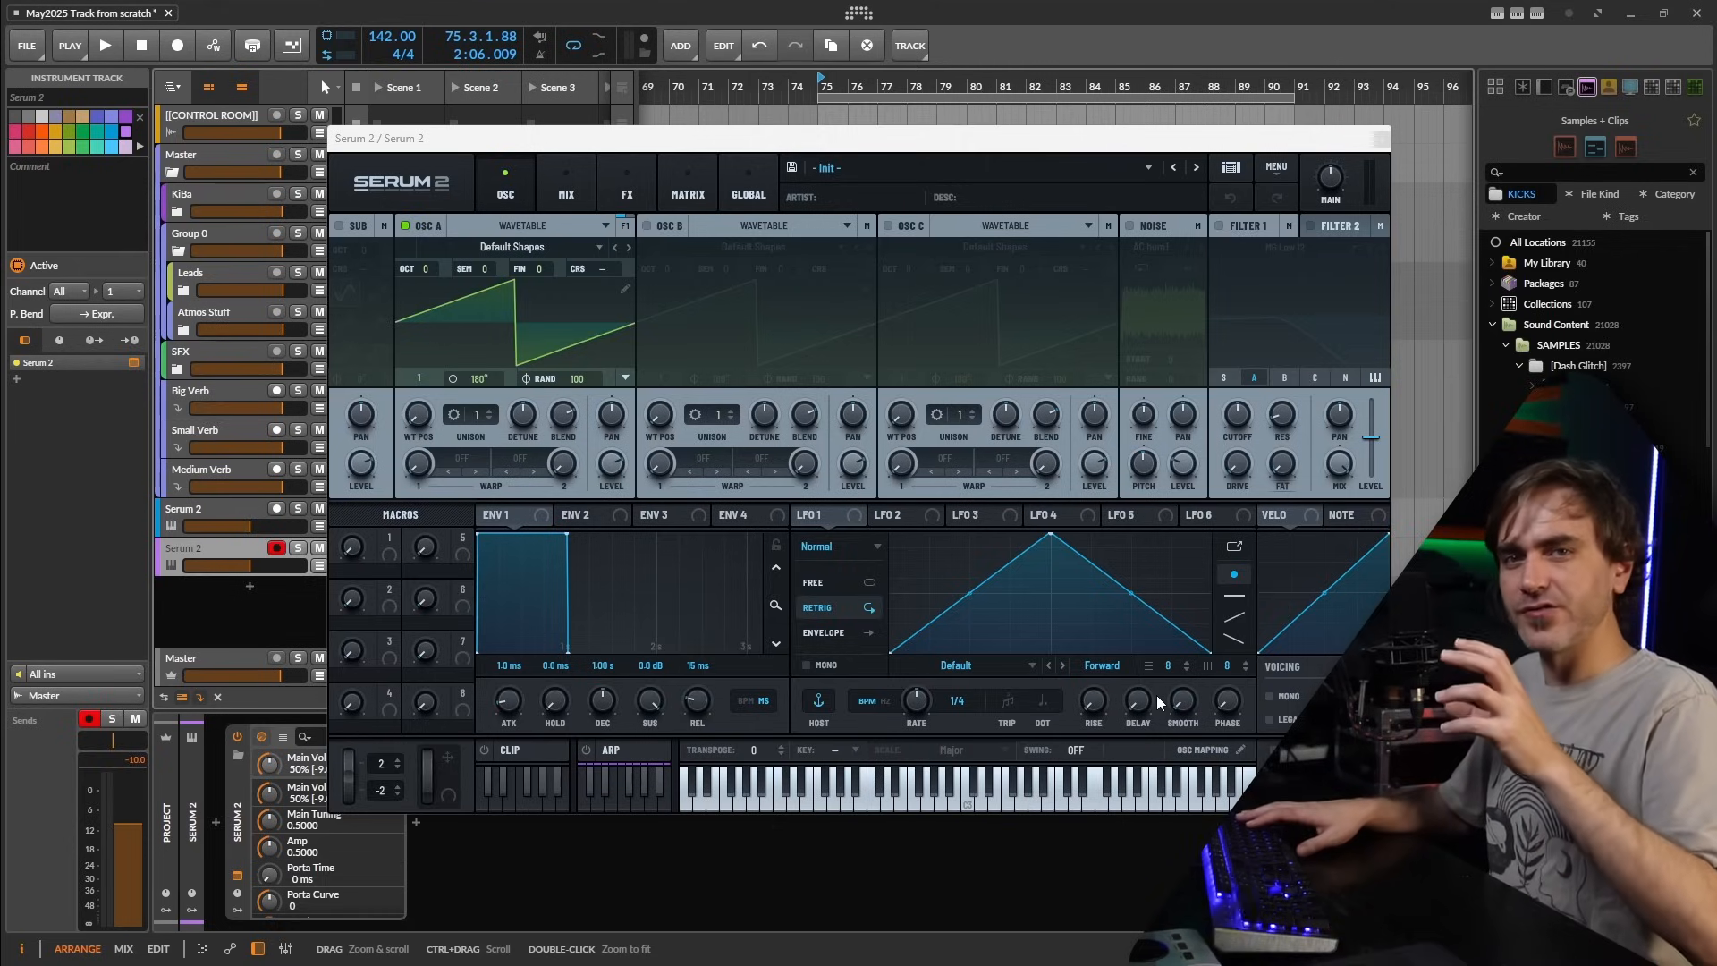
click(1382, 140)
- Select the blue Serum 2 track and audition the start of the section repeatedly from bar 75
scroll(940, 286, up, 3)
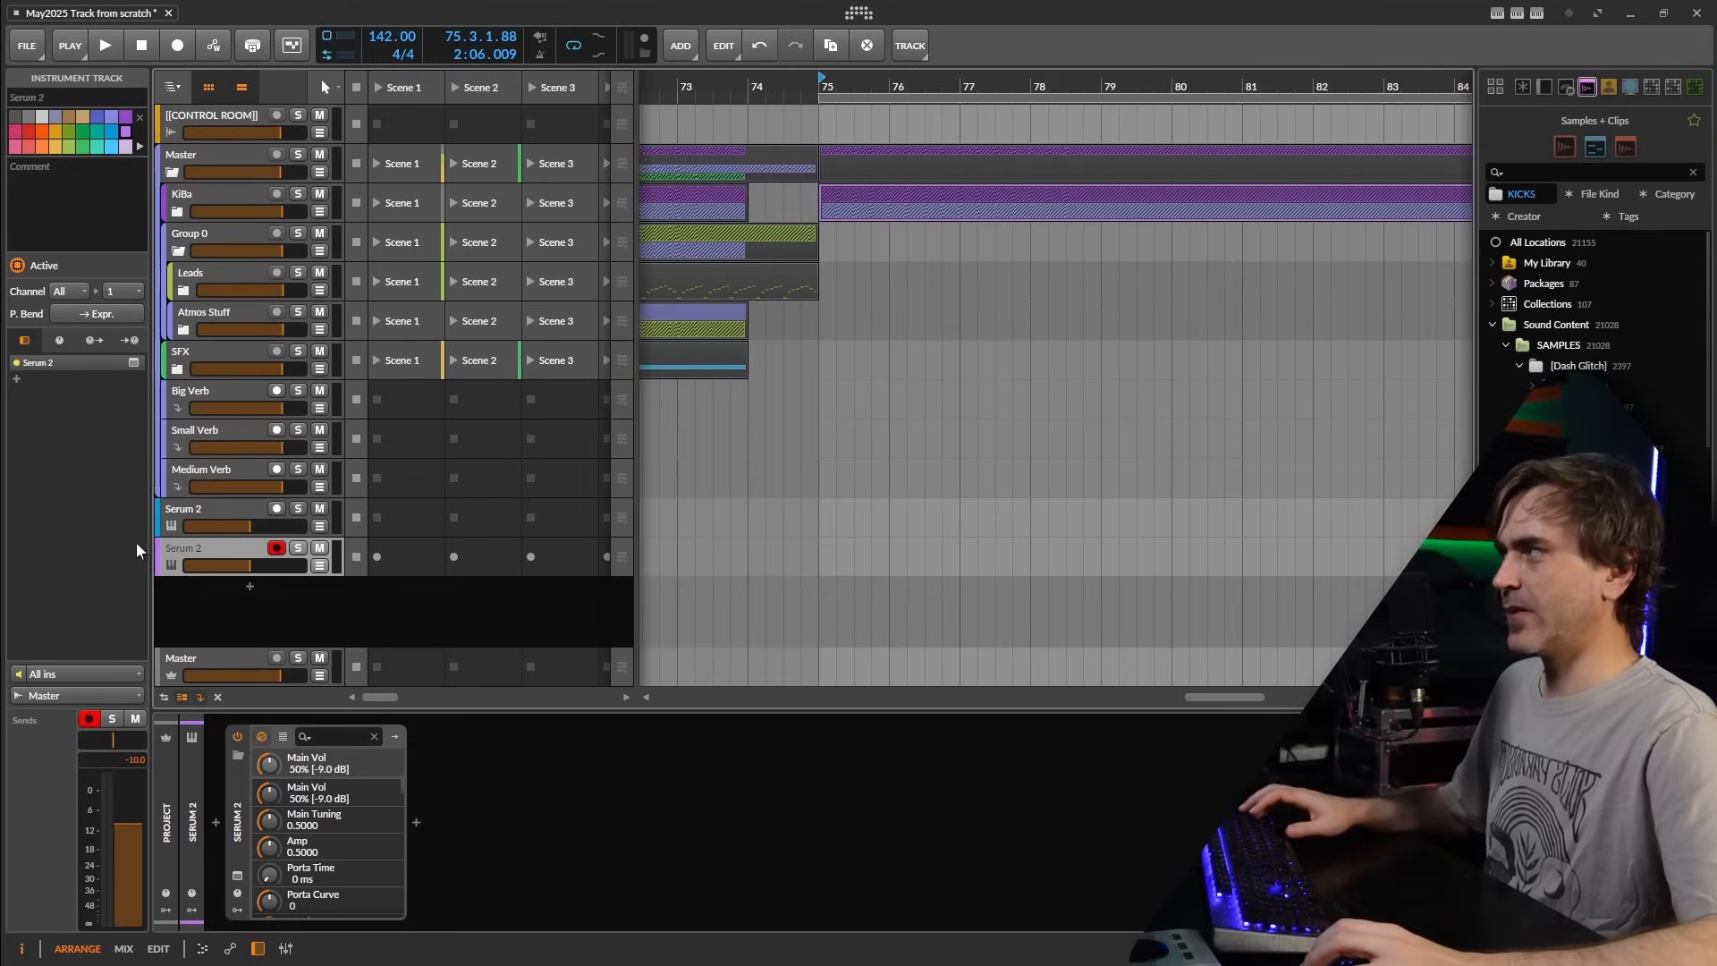
click(196, 512)
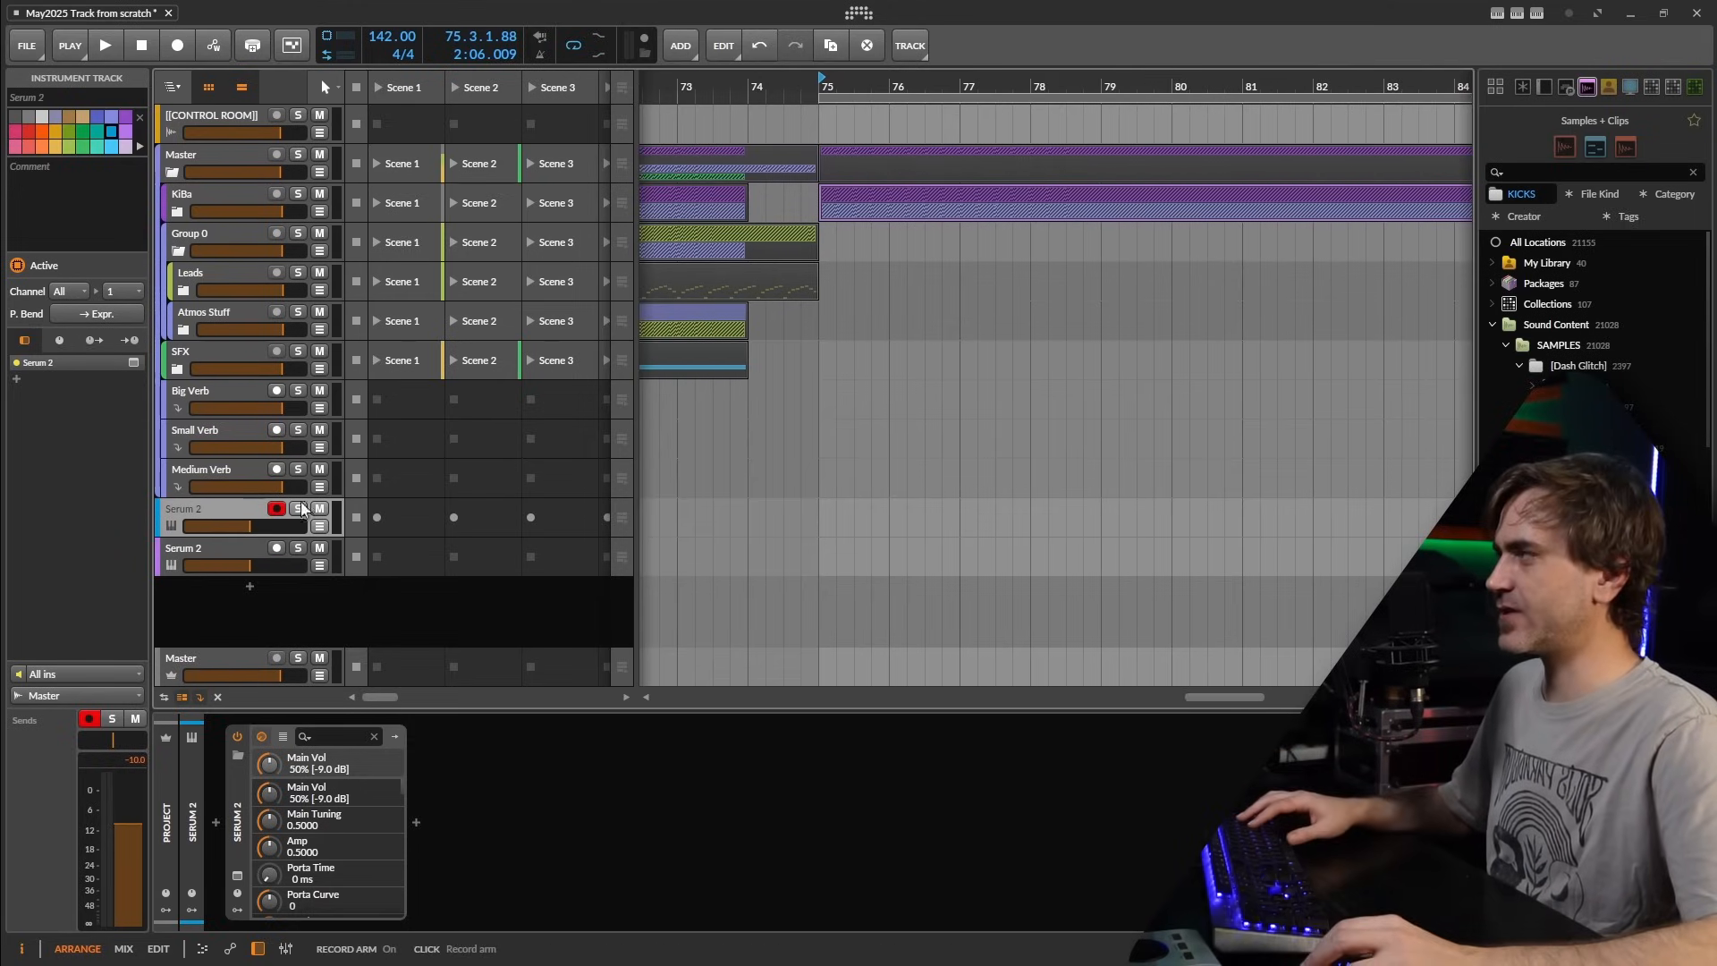
drag(818, 89, 813, 89)
key(space)
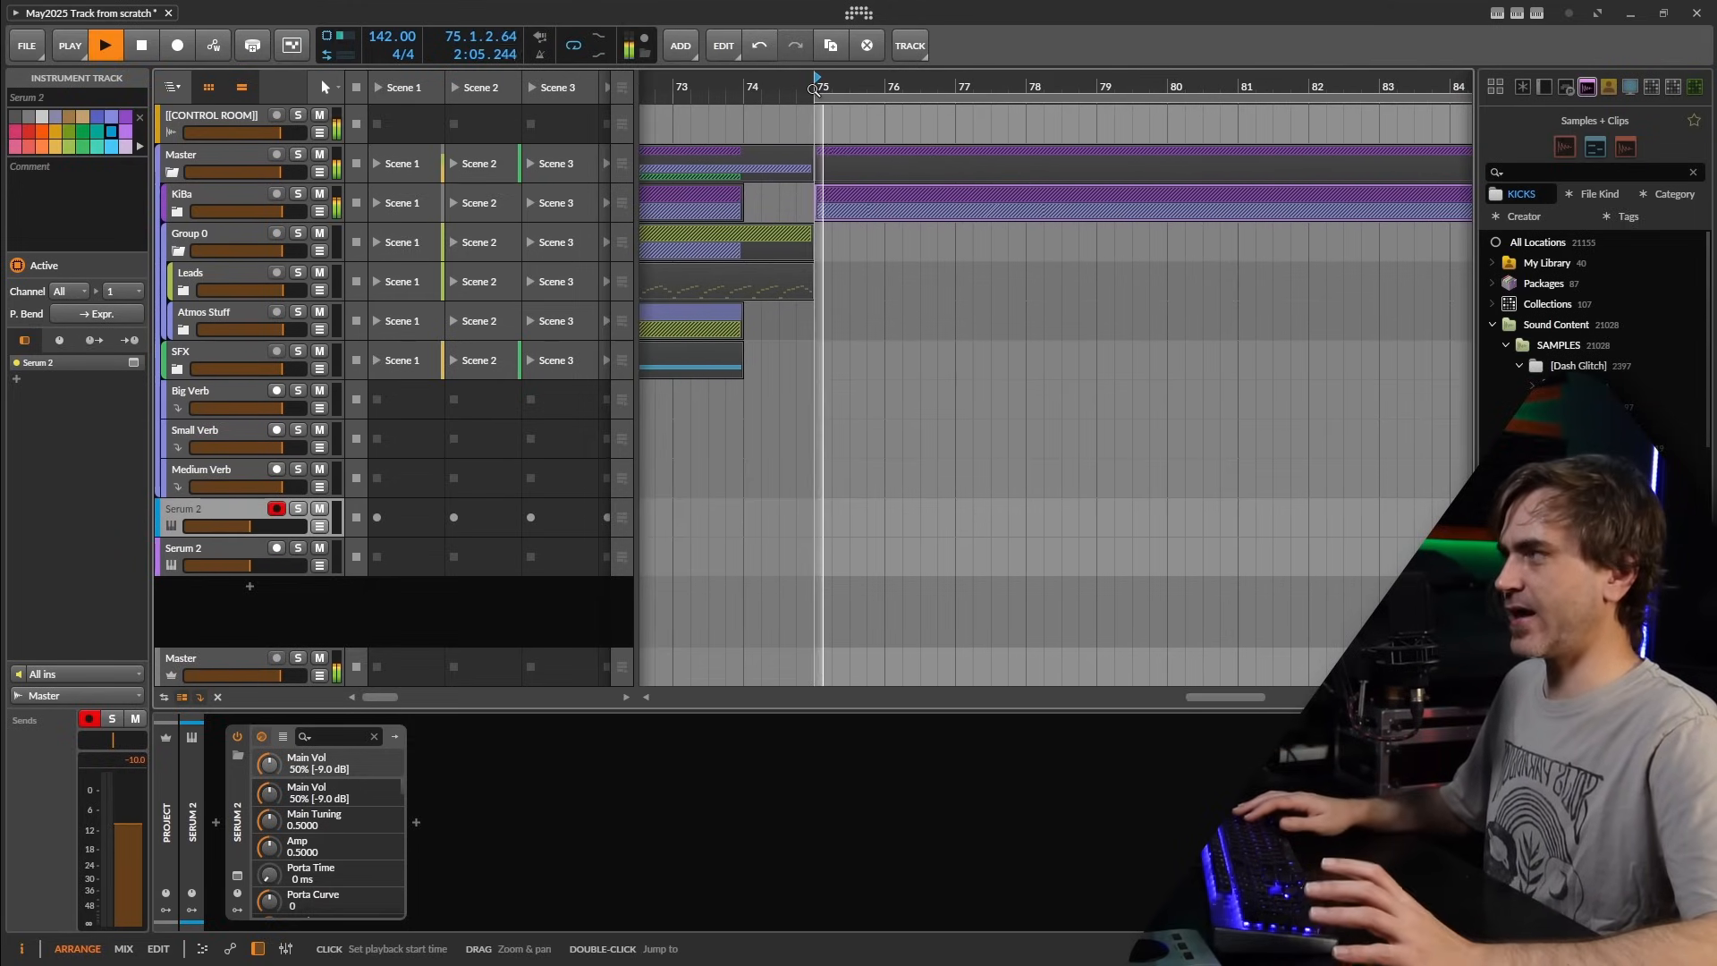
key(space)
key(space)
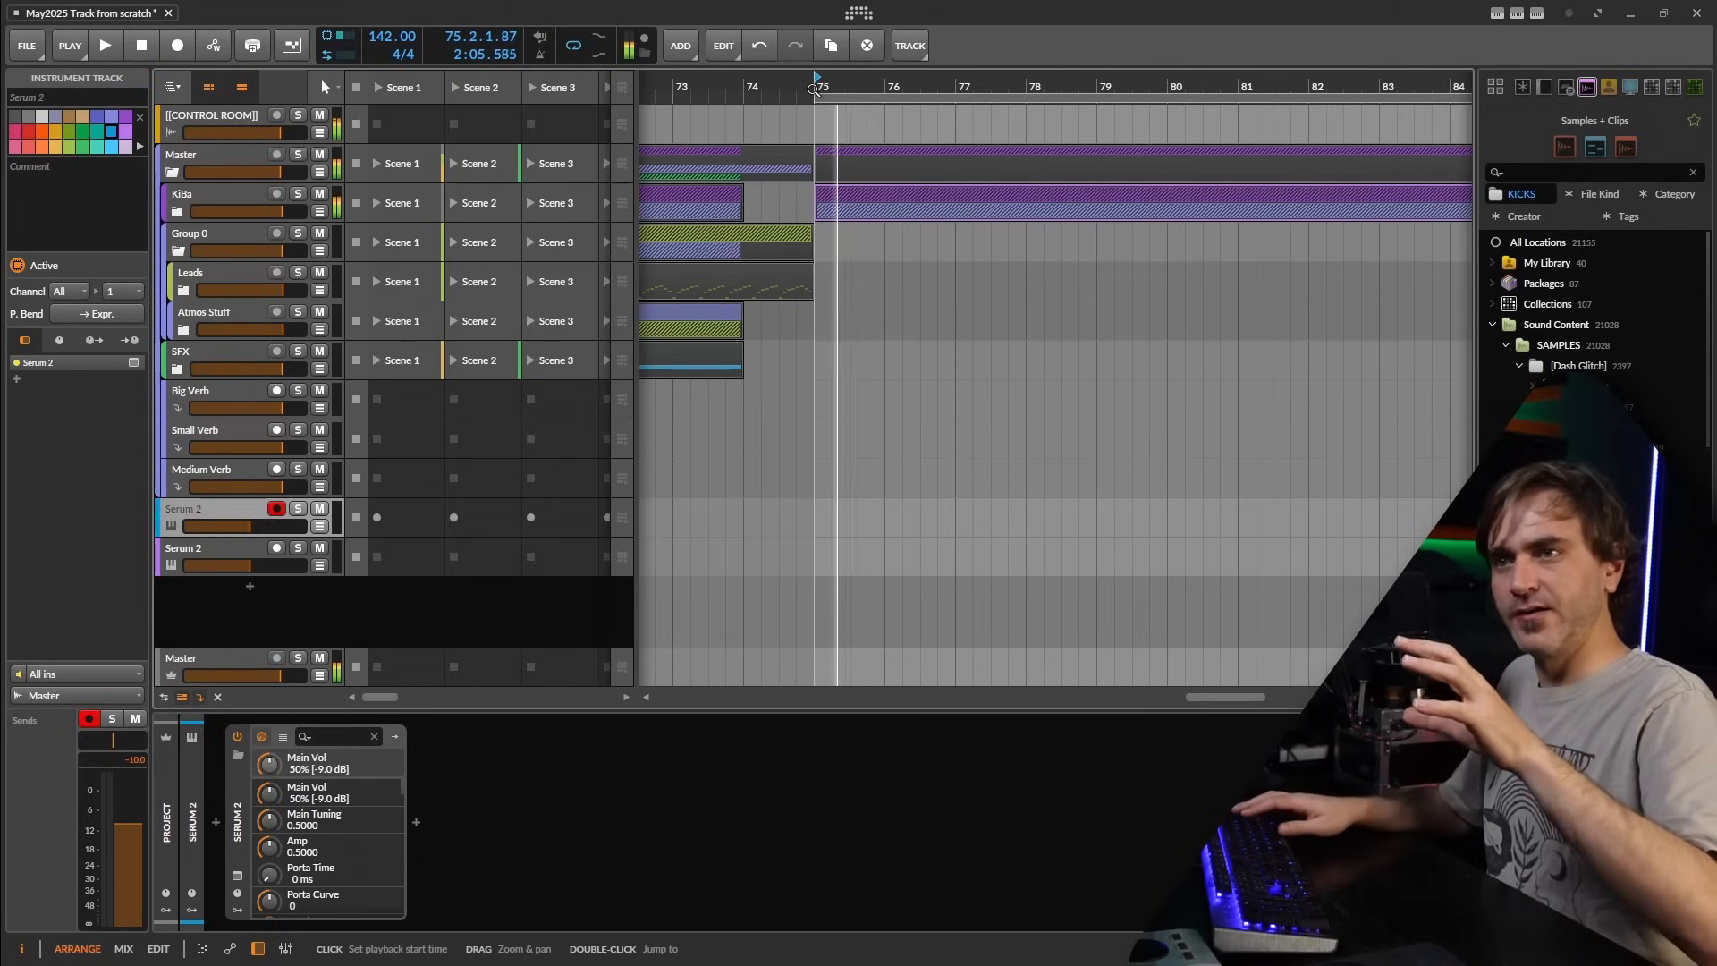
key(space)
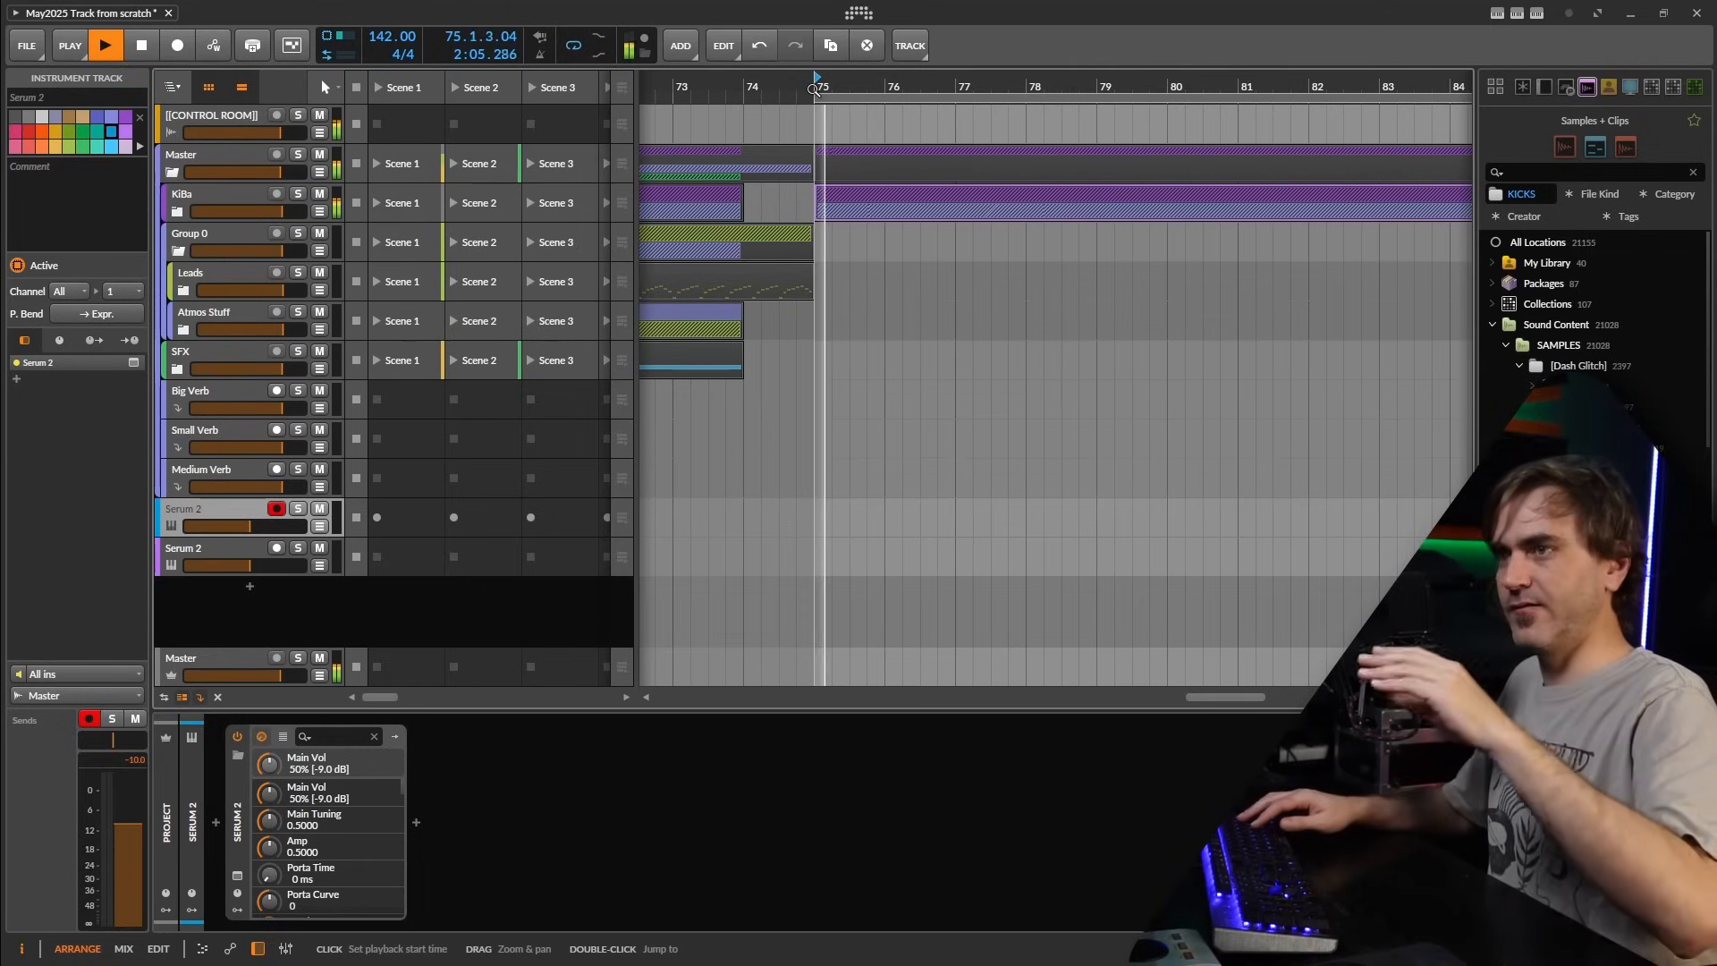
key(space)
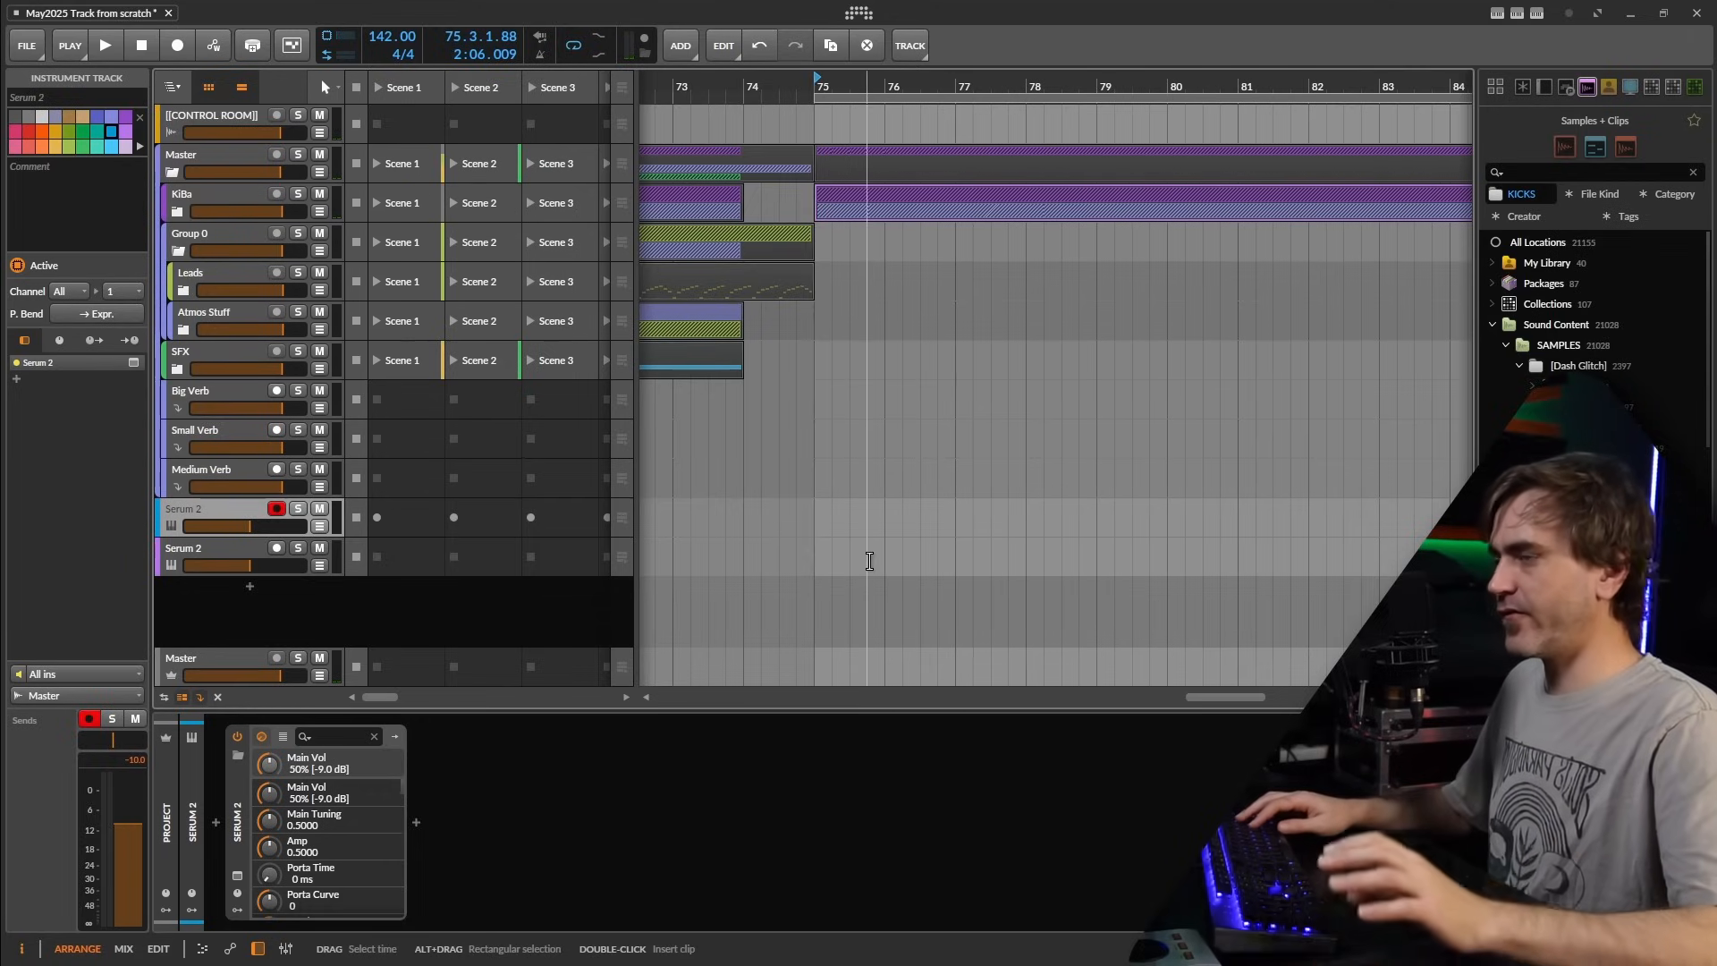
key(space)
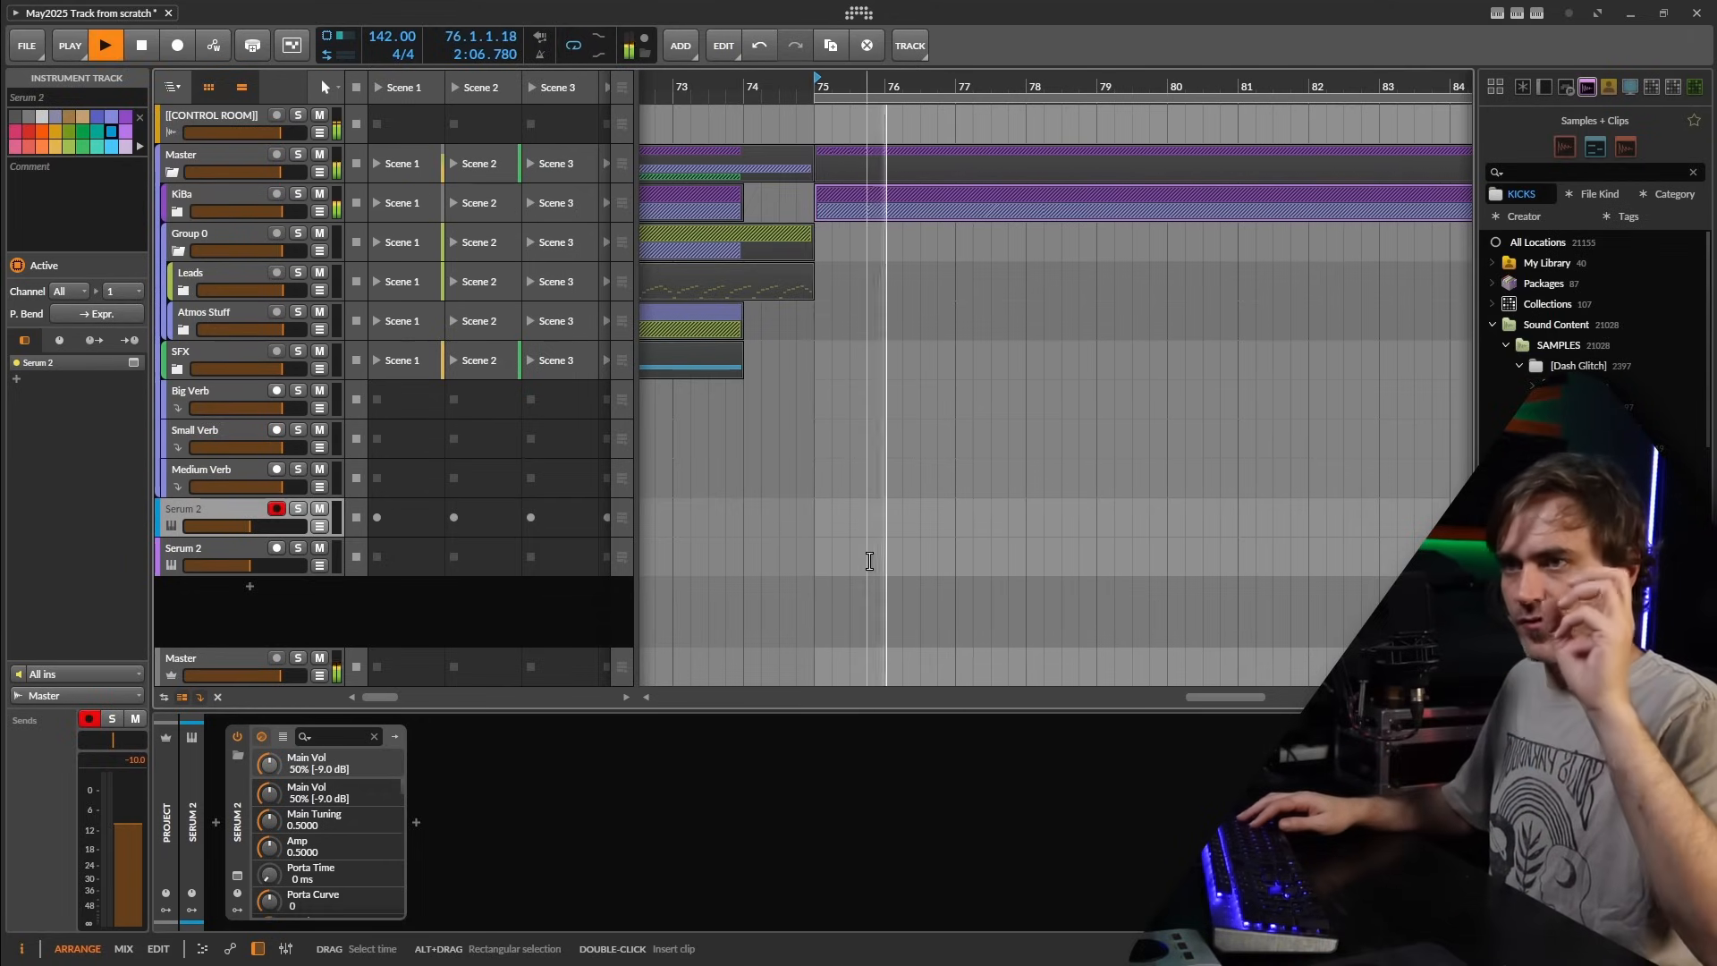
key(space)
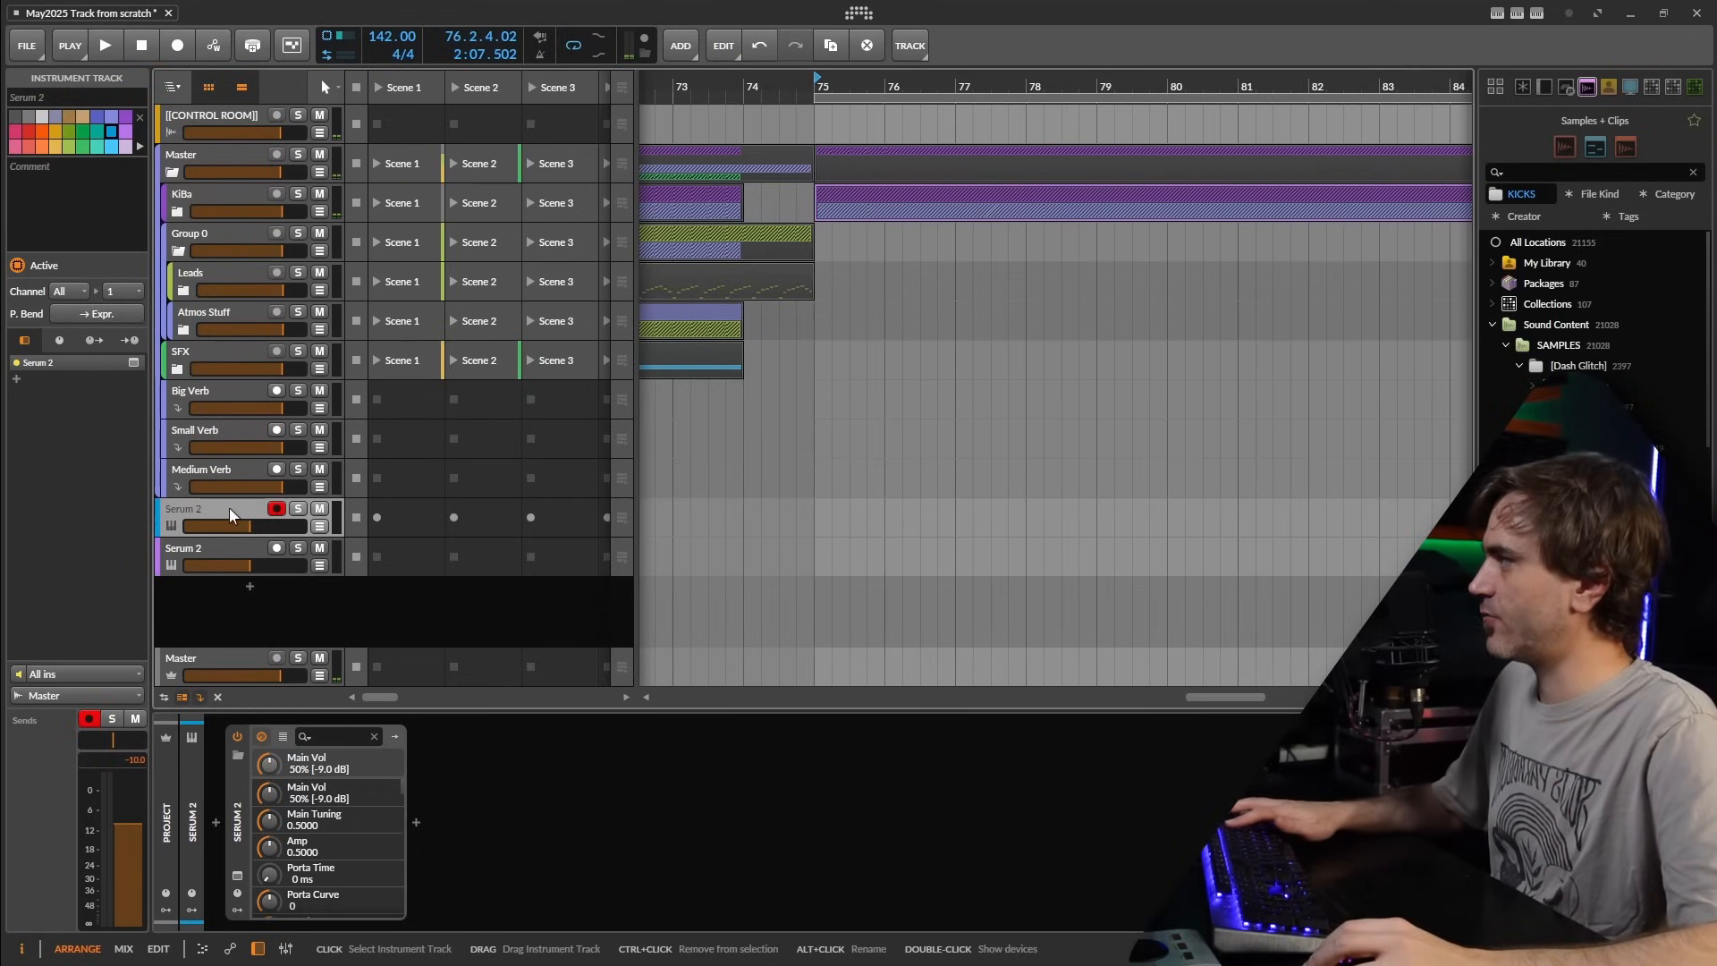
- Create a one-bar clip at bar 75 on the blue Serum 2 track and open it for note editing
double_click(834, 512)
double_click(834, 510)
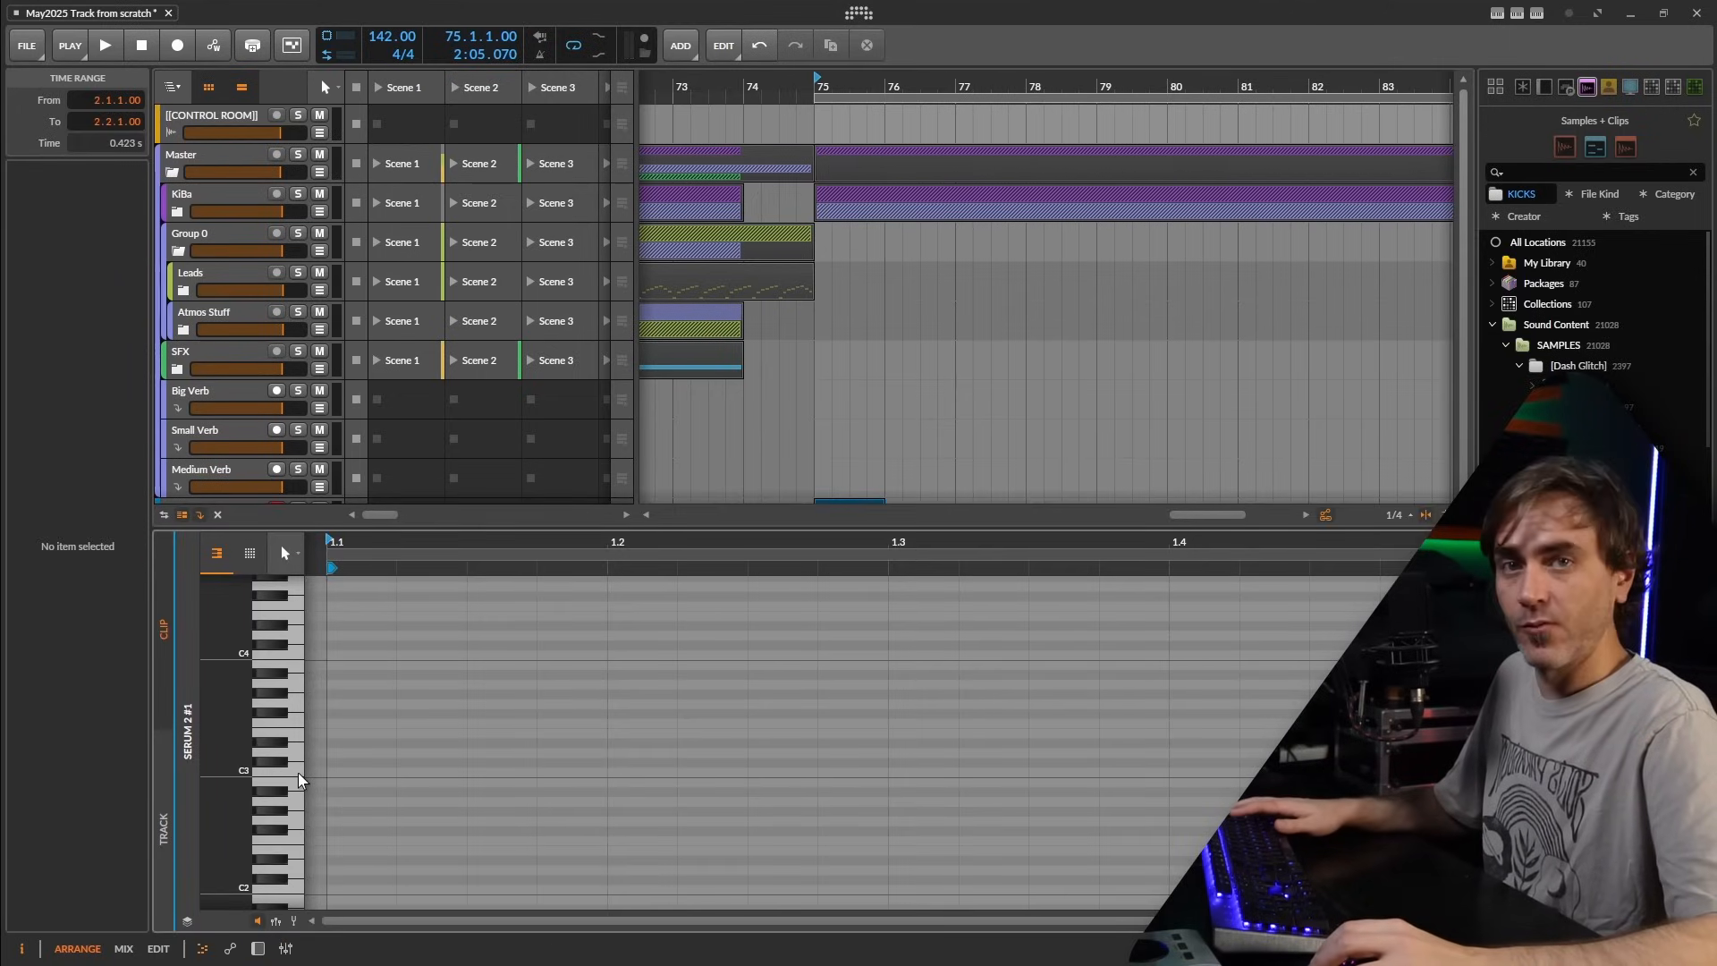
- Insert a Note Transpose device before Serum 2 on the blue track and set its semitone shift to +5
click(257, 948)
click(217, 823)
text(tran)
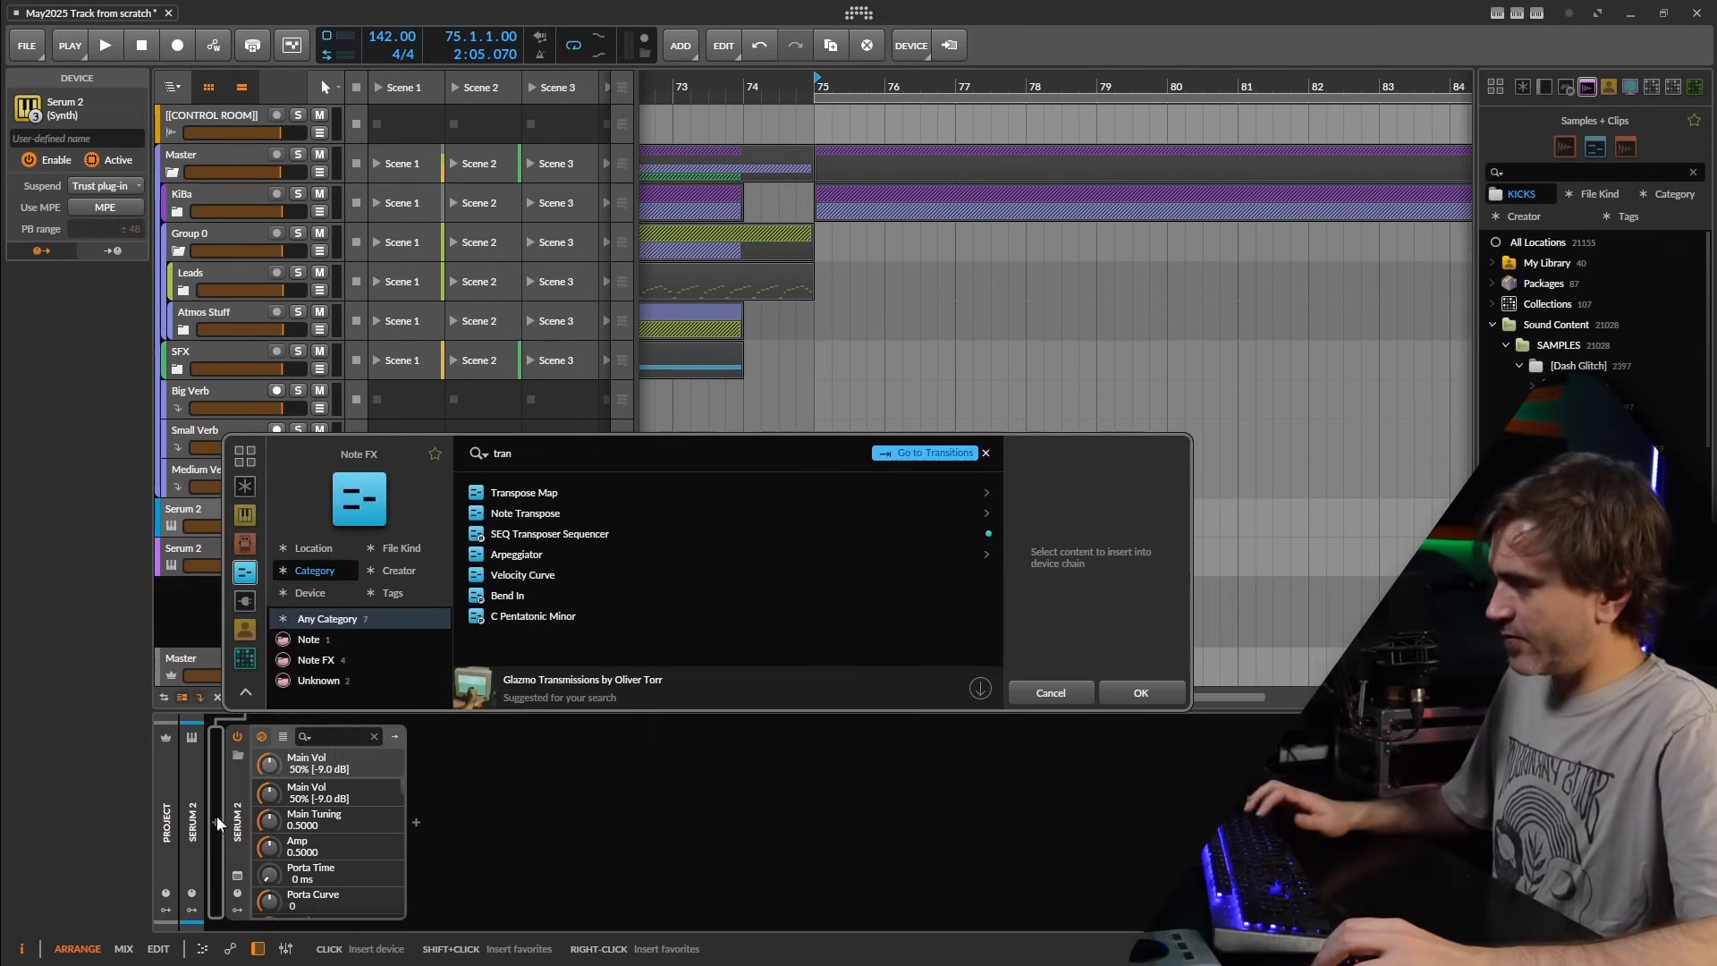
text(s)
click(527, 512)
click(1132, 688)
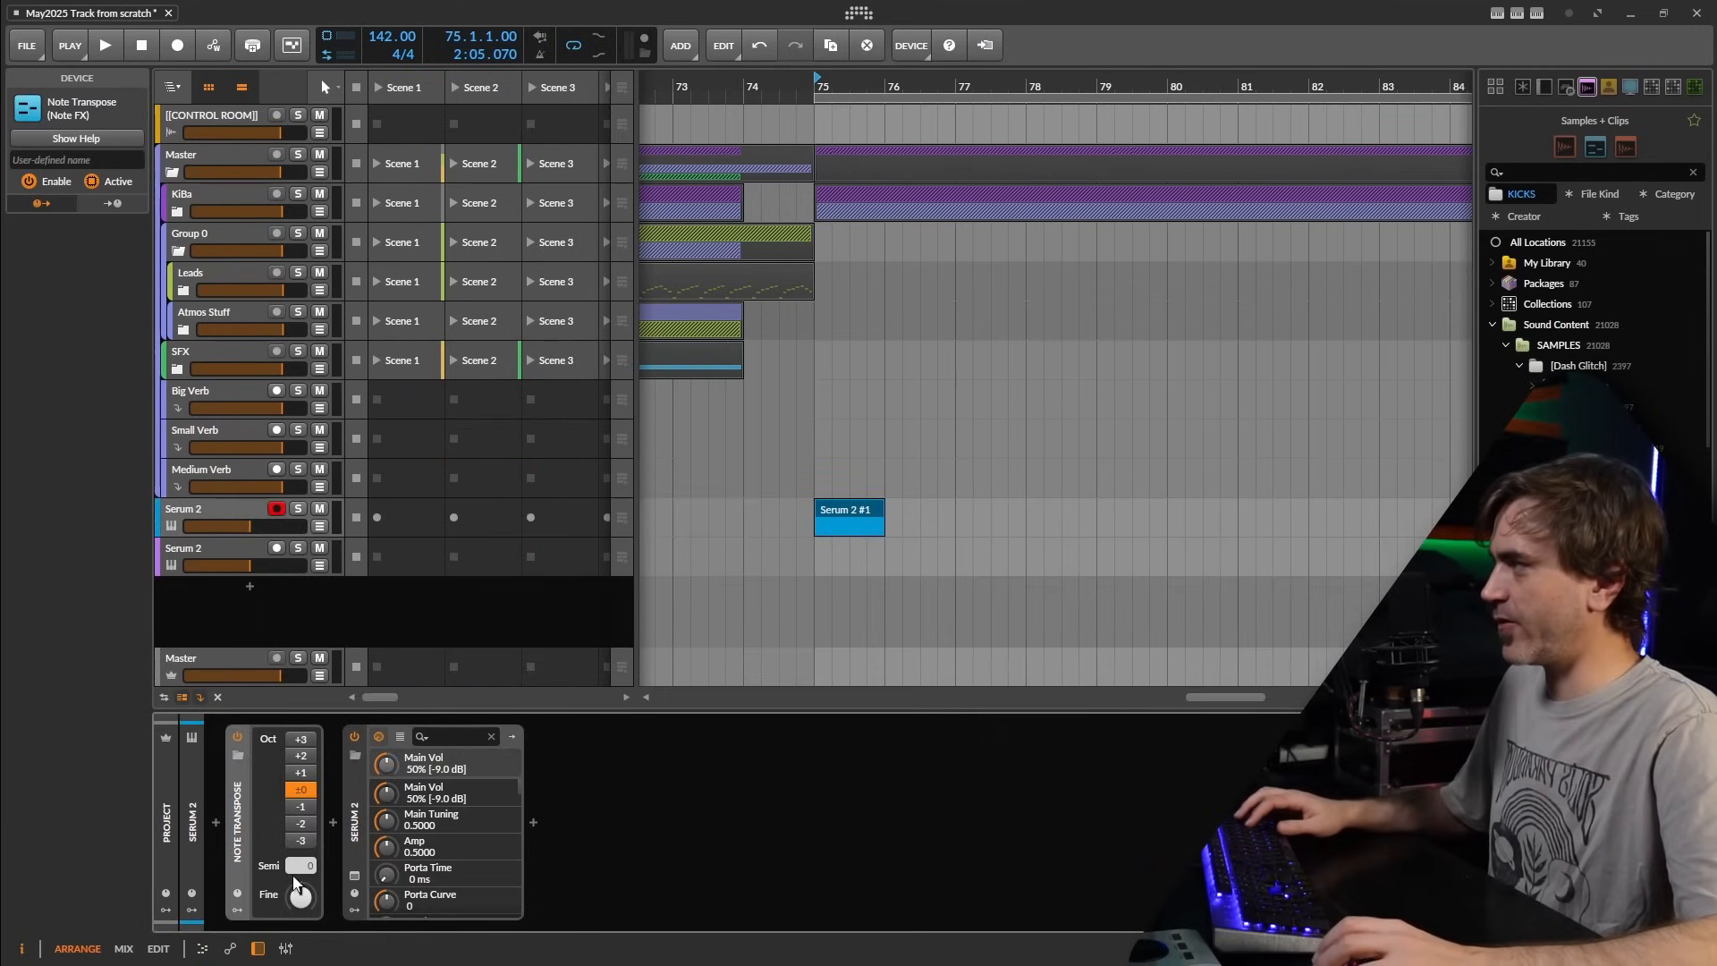
drag(300, 866, 301, 857)
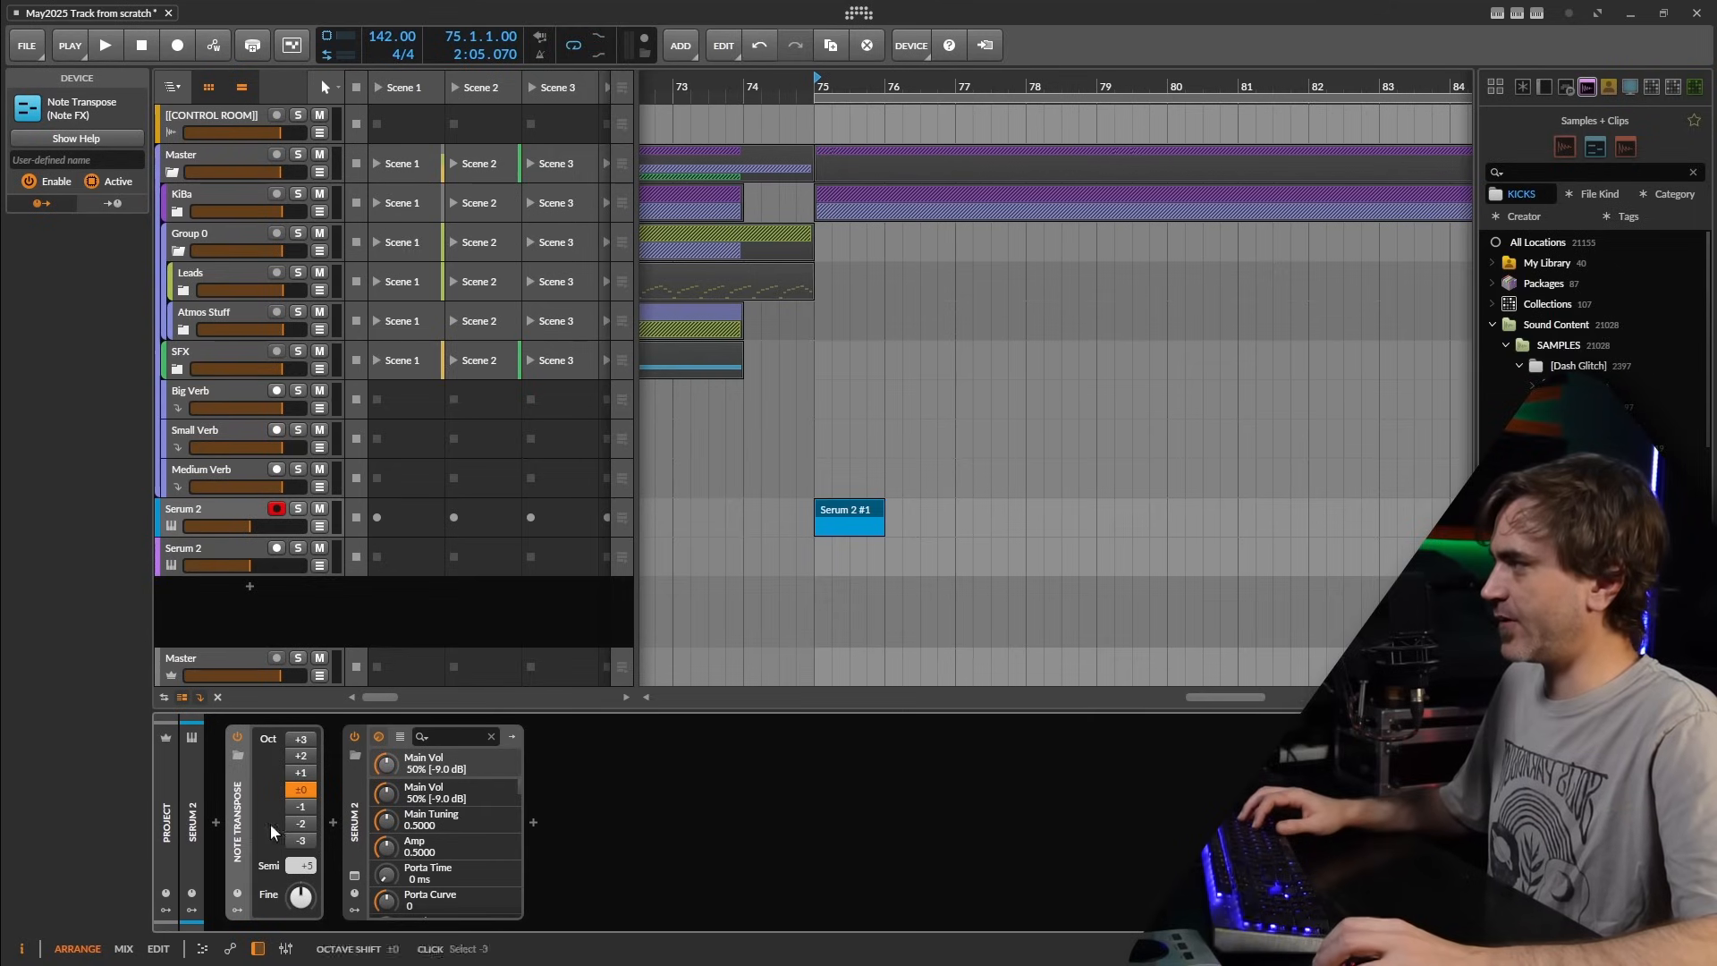
- Add a Note Transpose device set to +5 semitones before Serum 2 on the purple track
click(258, 549)
click(498, 866)
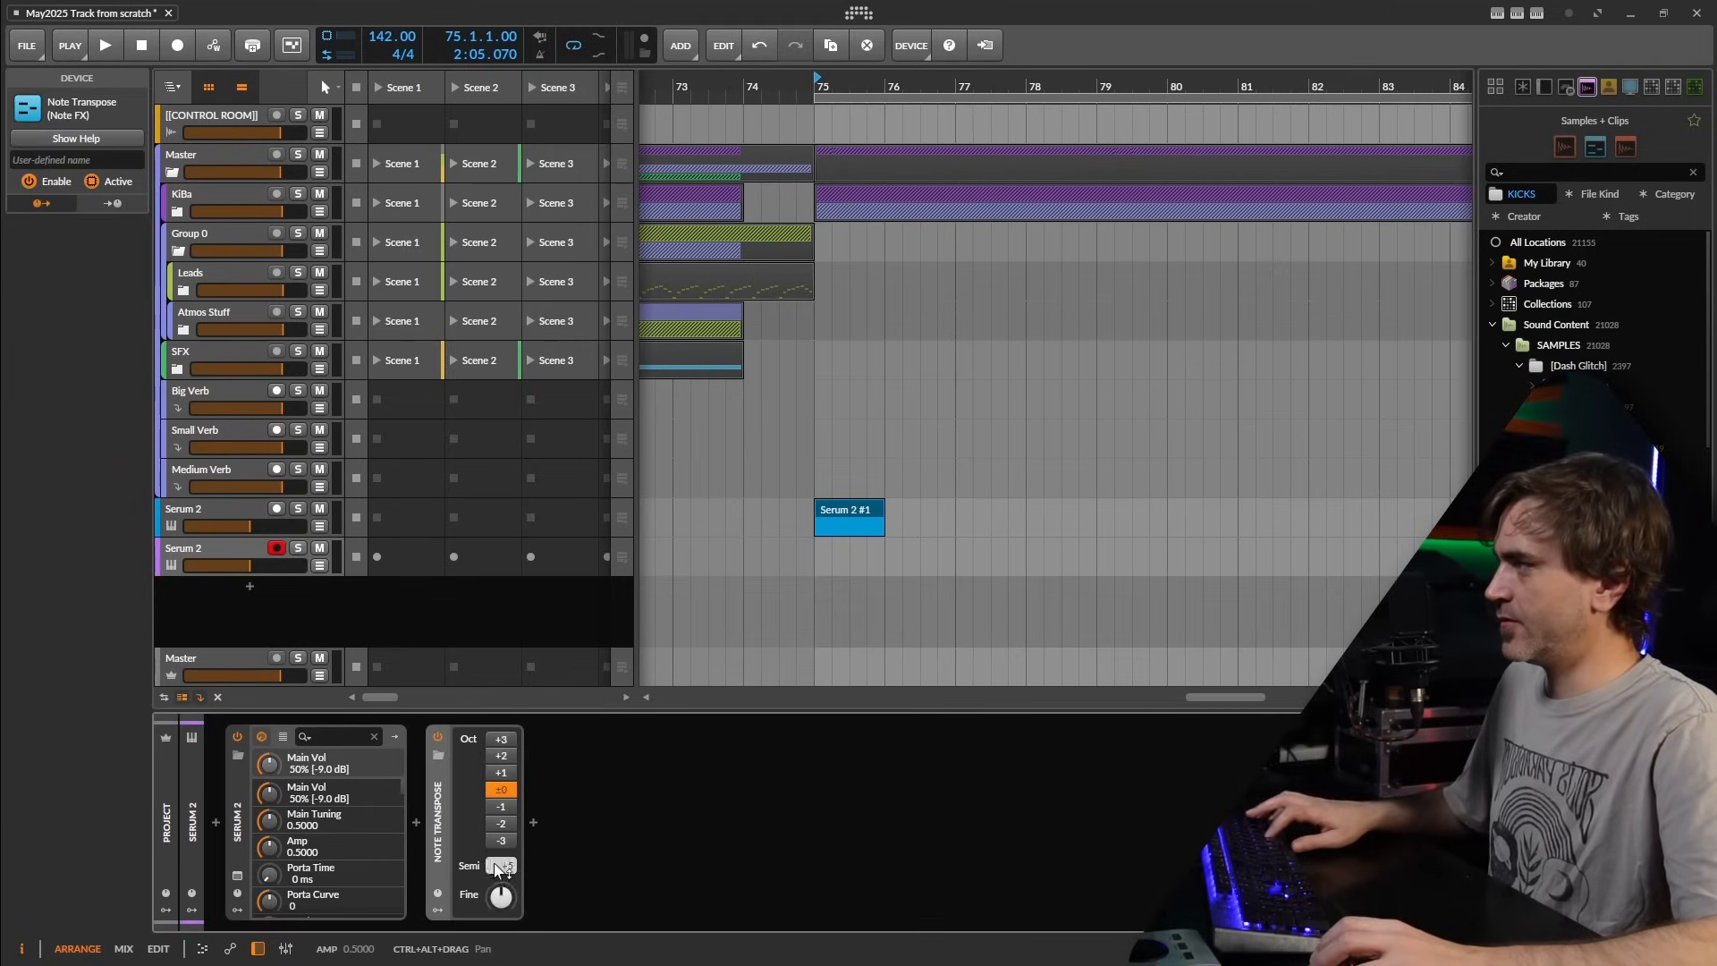
drag(439, 834, 267, 804)
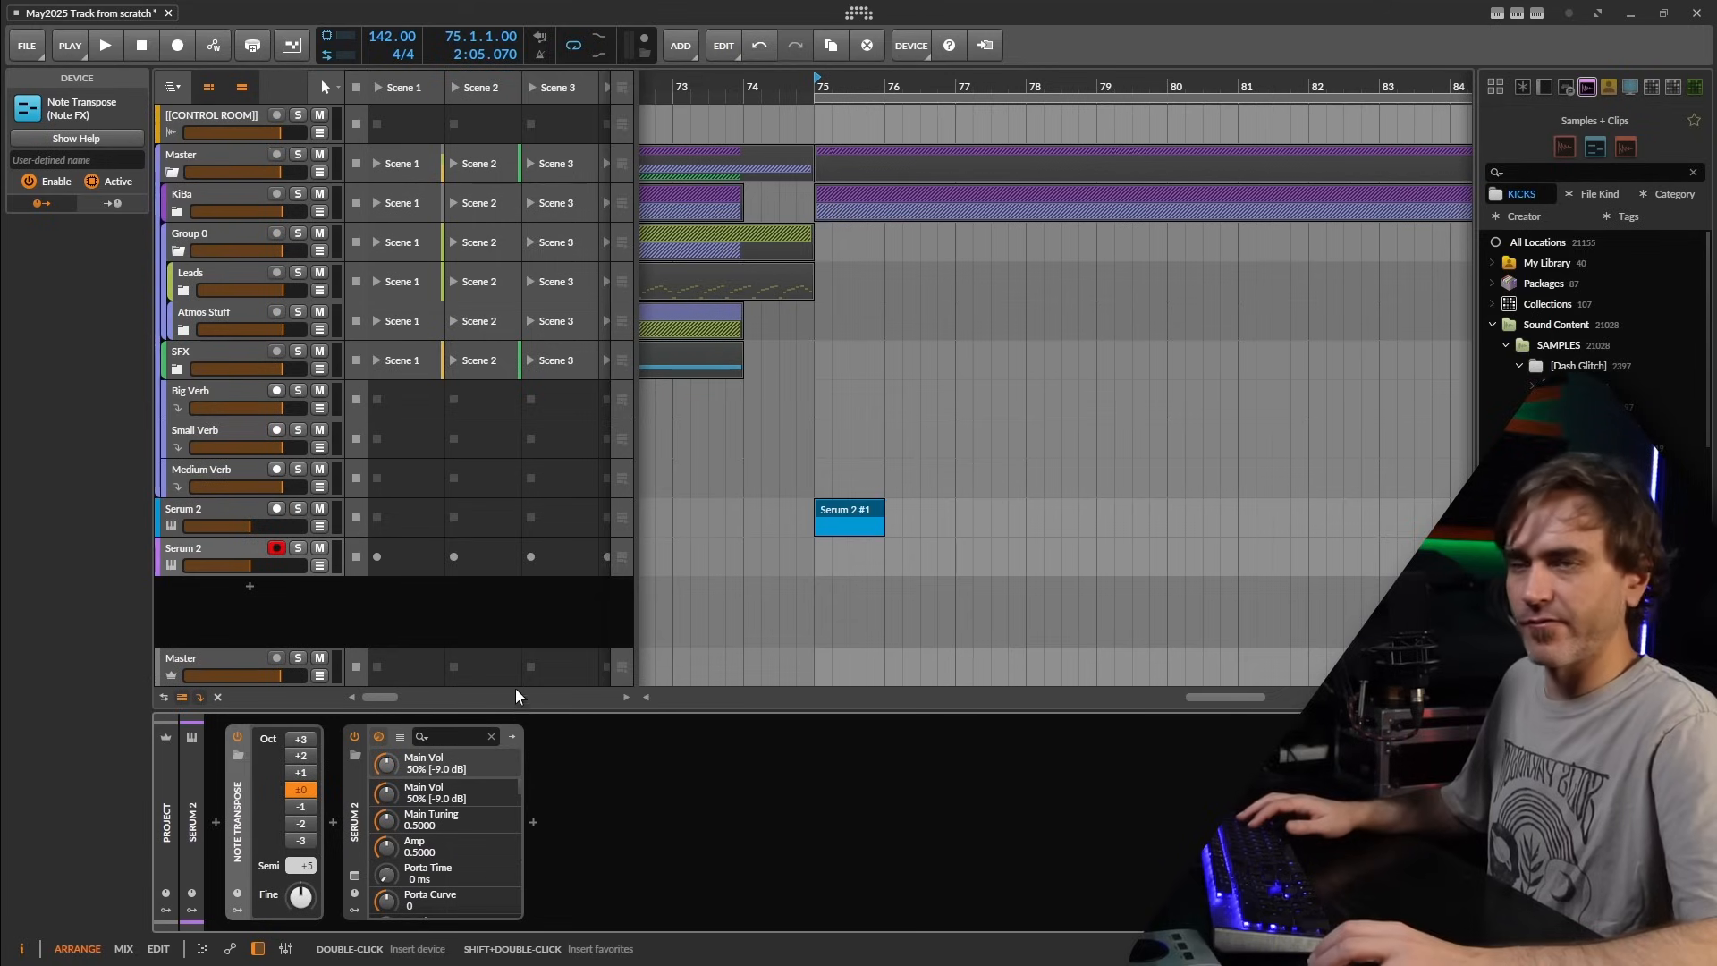
- Open the blue Serum 2 clip and draw a stacked C3, C4 and D#4 chord at 1.1.3 during playback
click(844, 514)
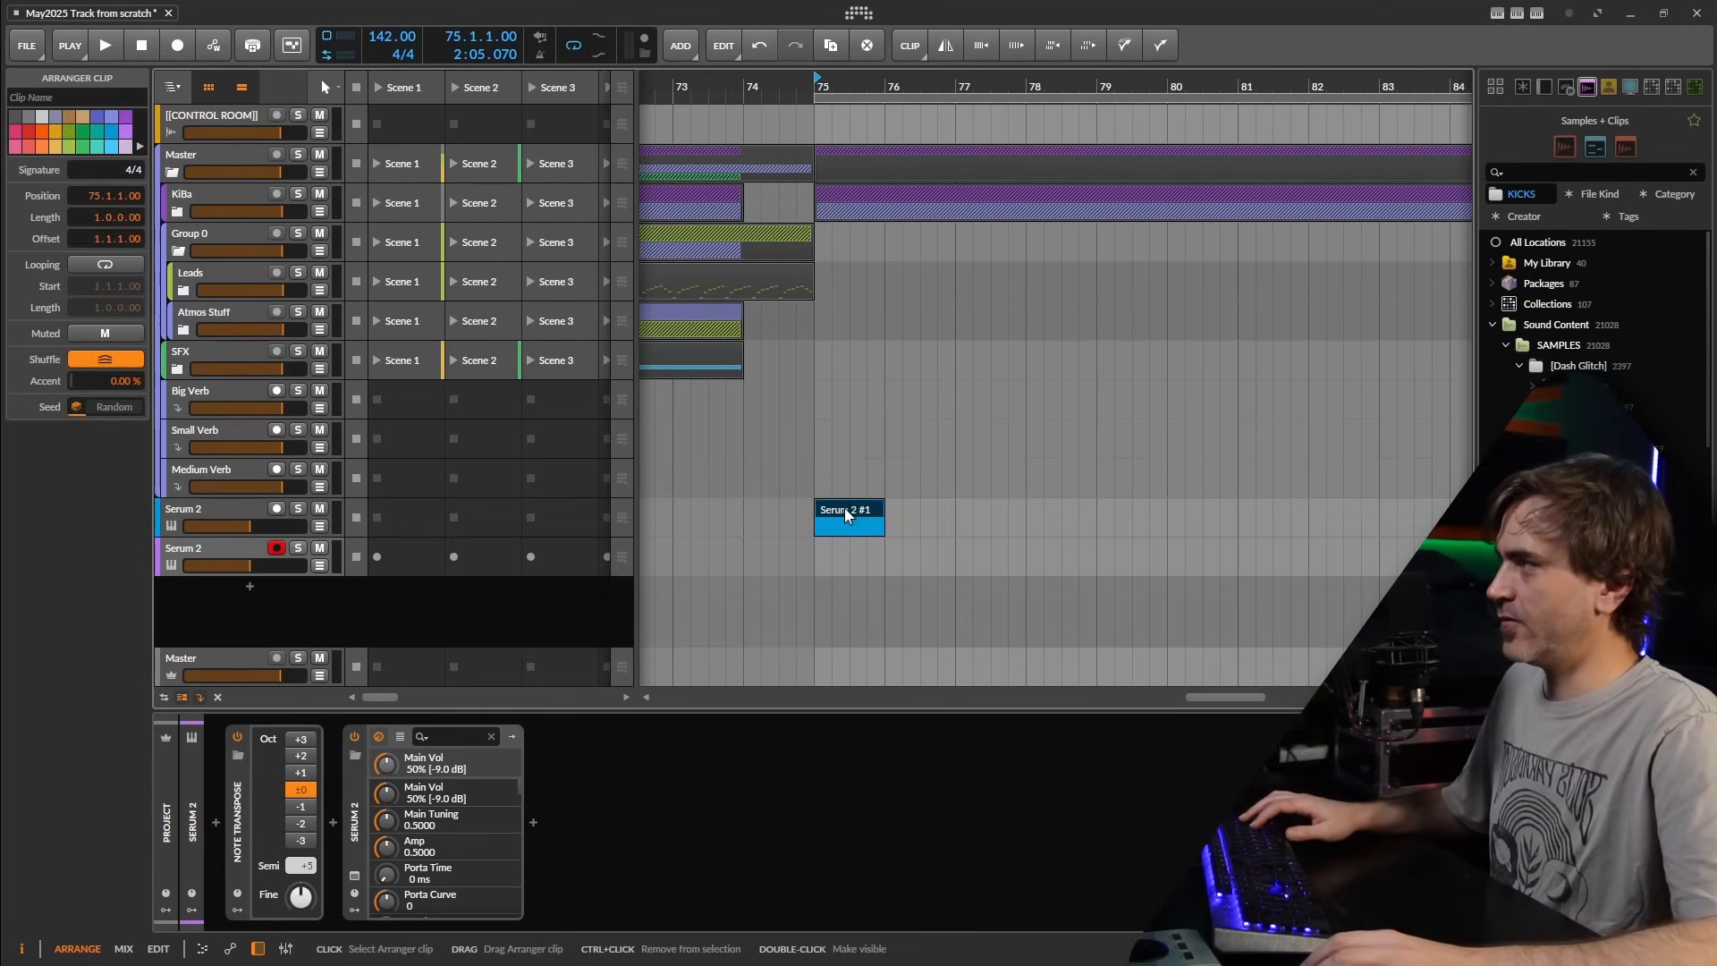
double_click(844, 507)
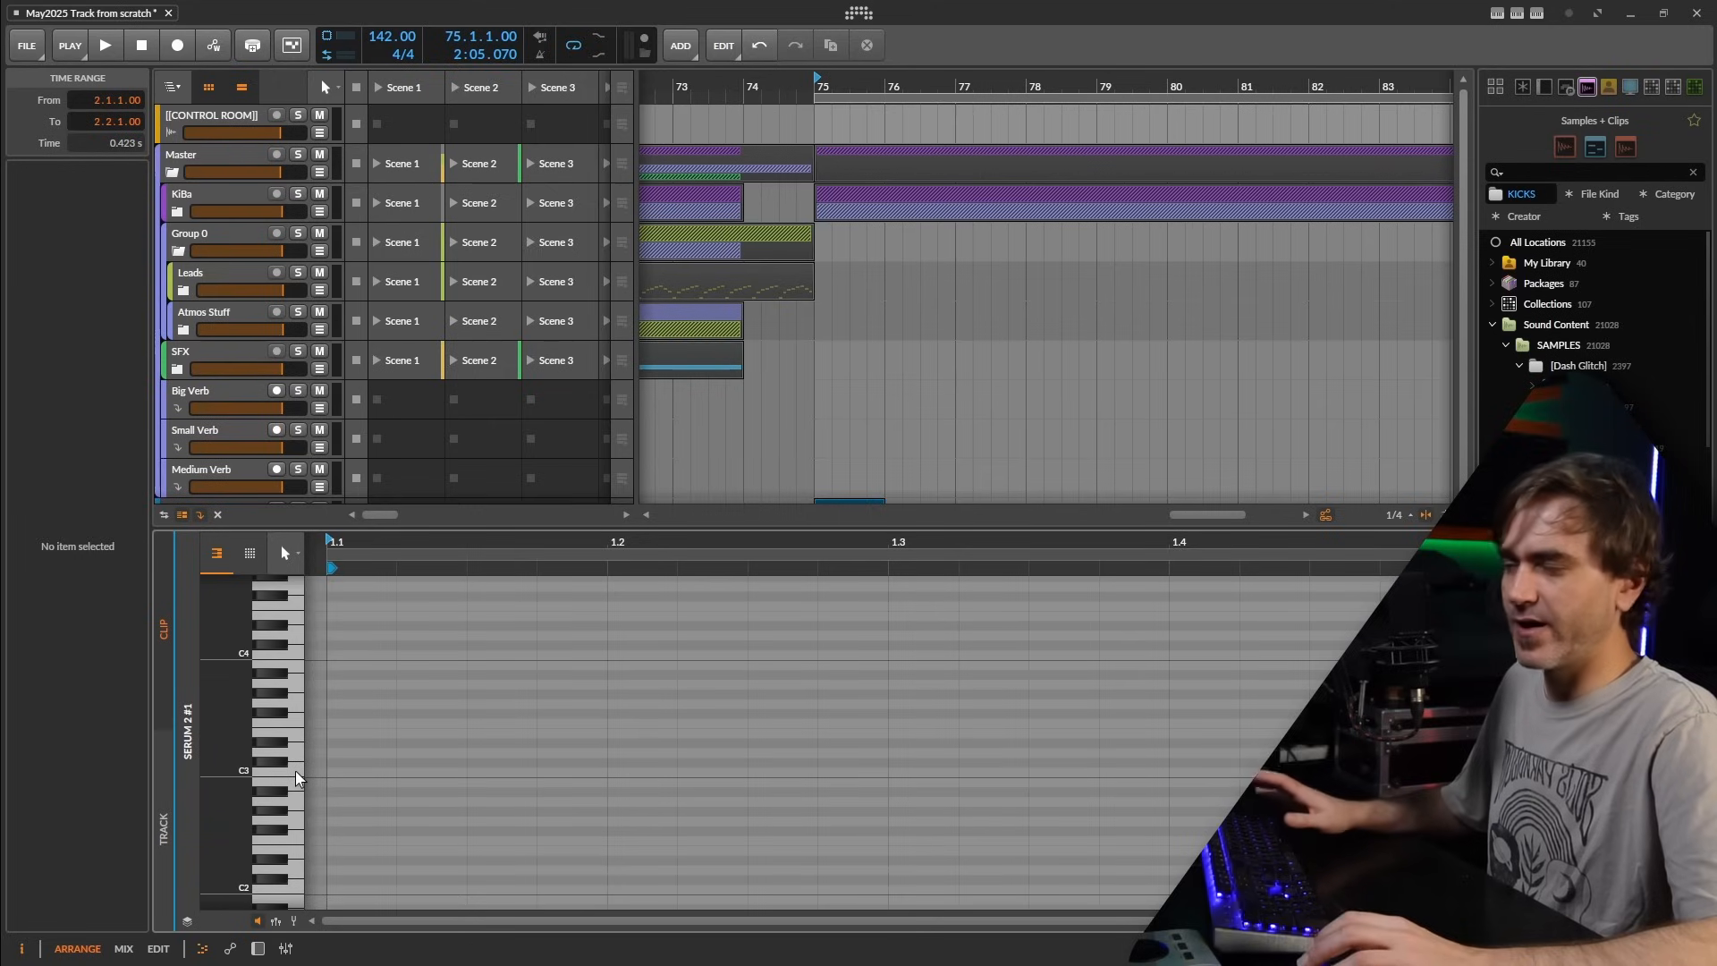
key(space)
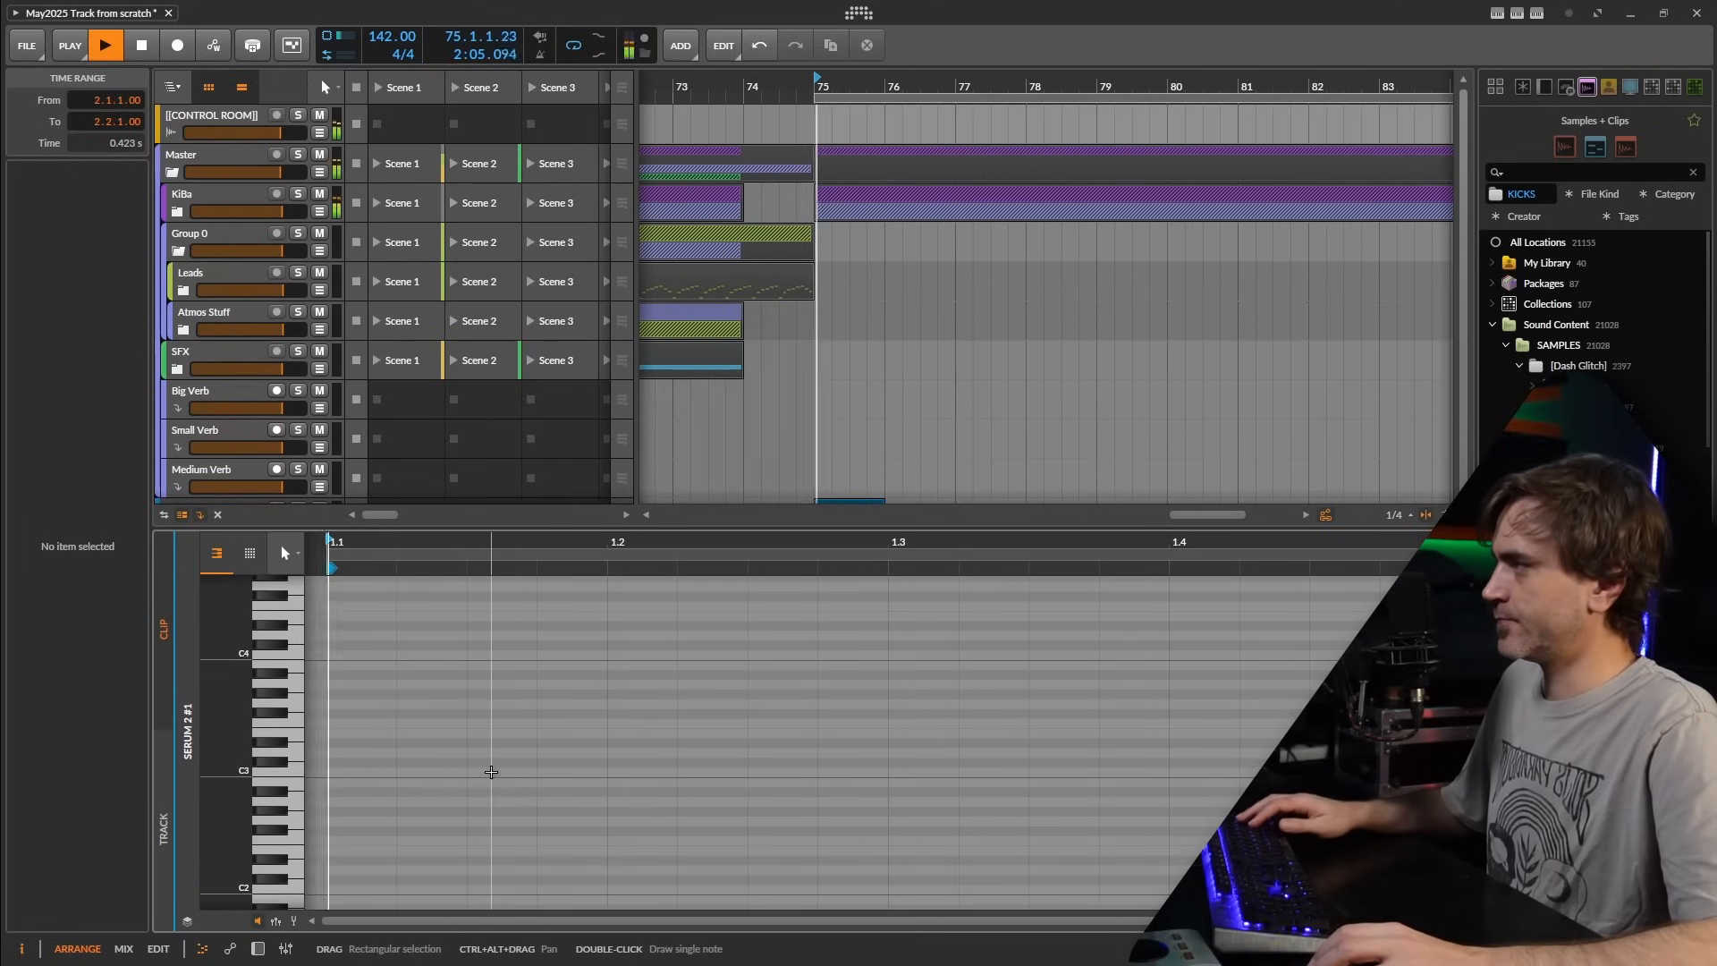
double_click(490, 772)
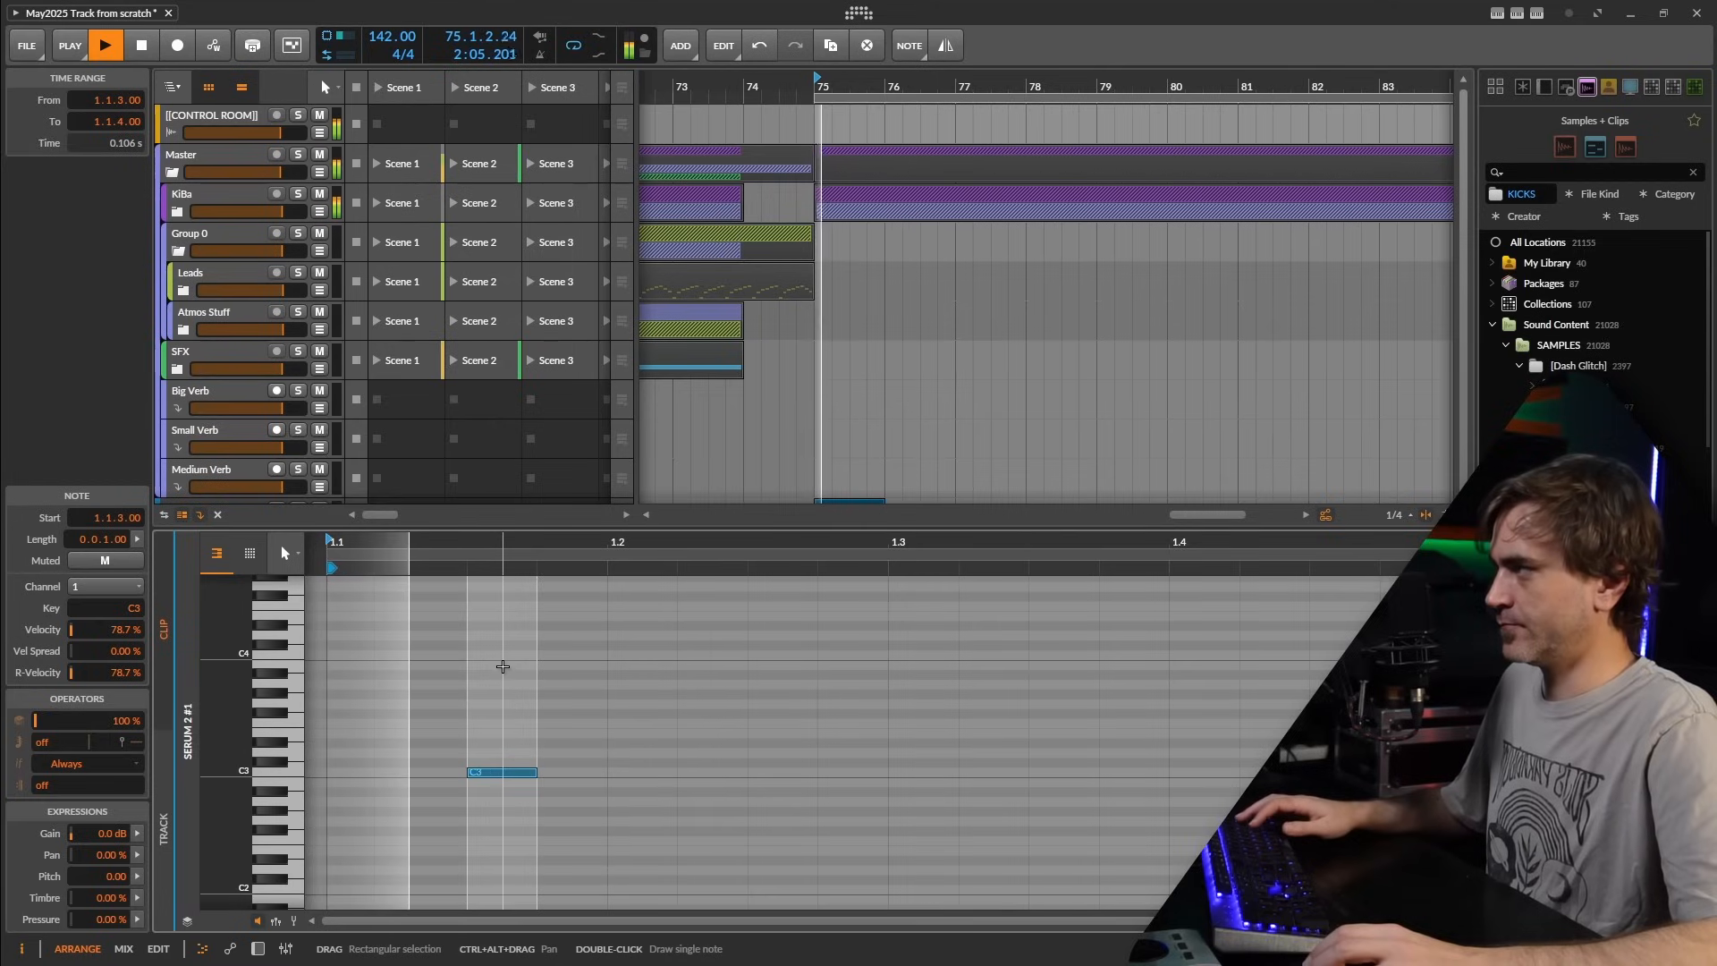
double_click(496, 651)
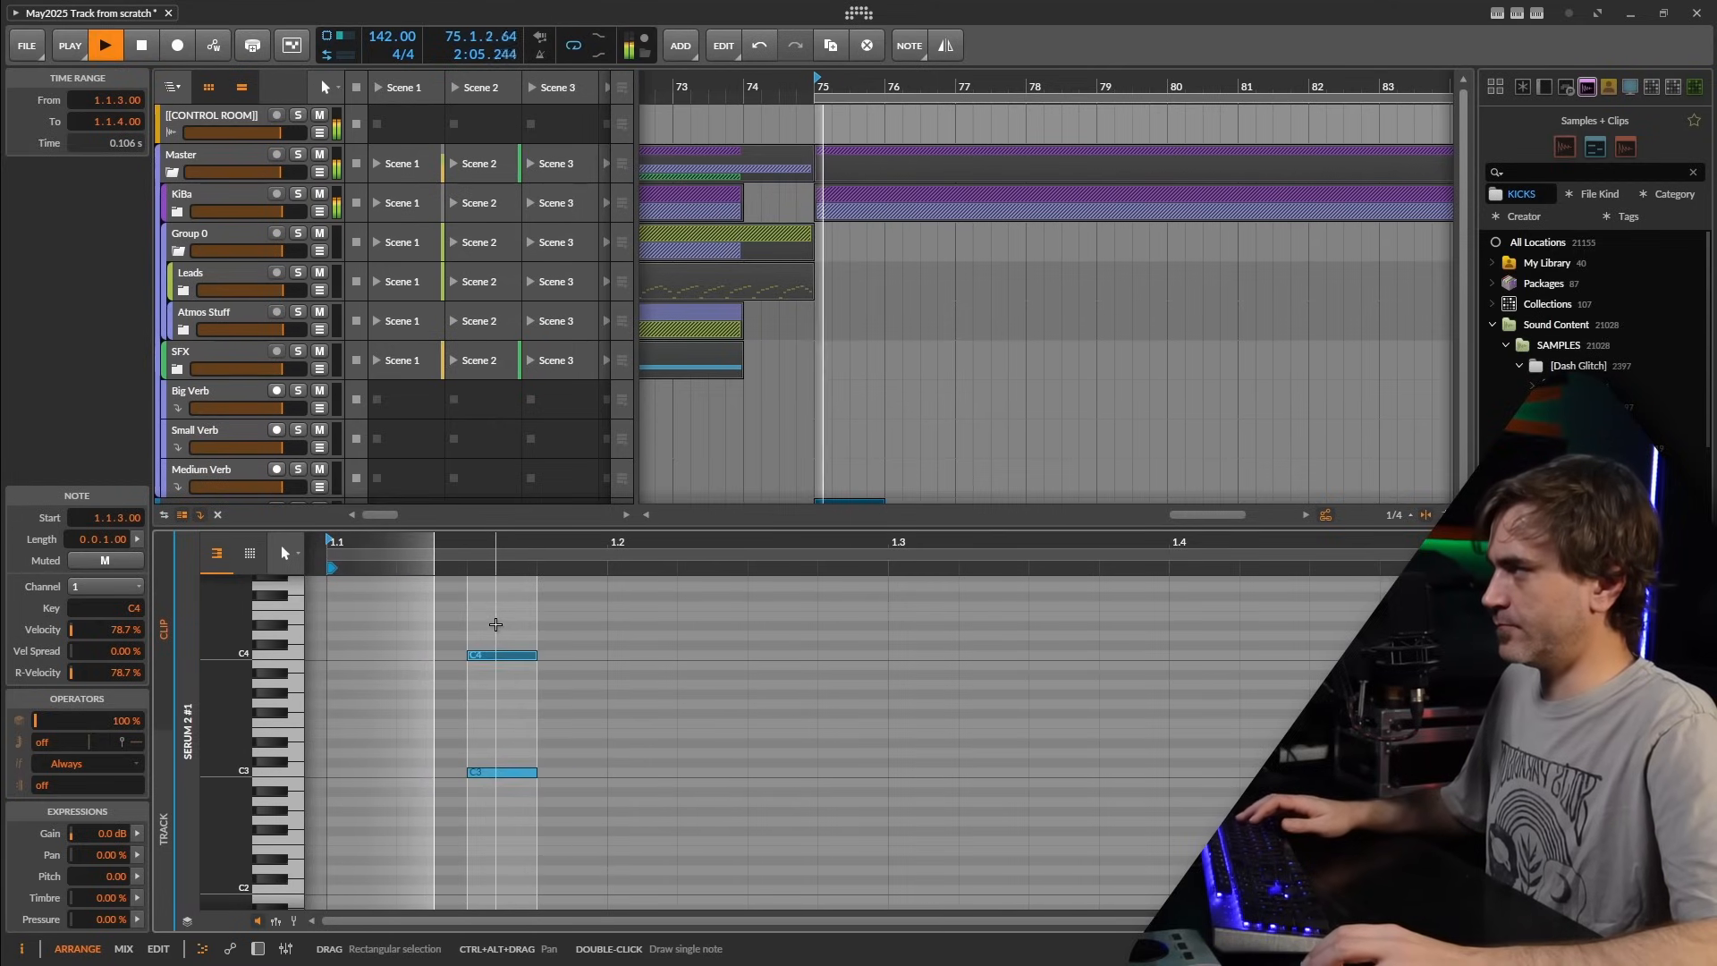
double_click(495, 624)
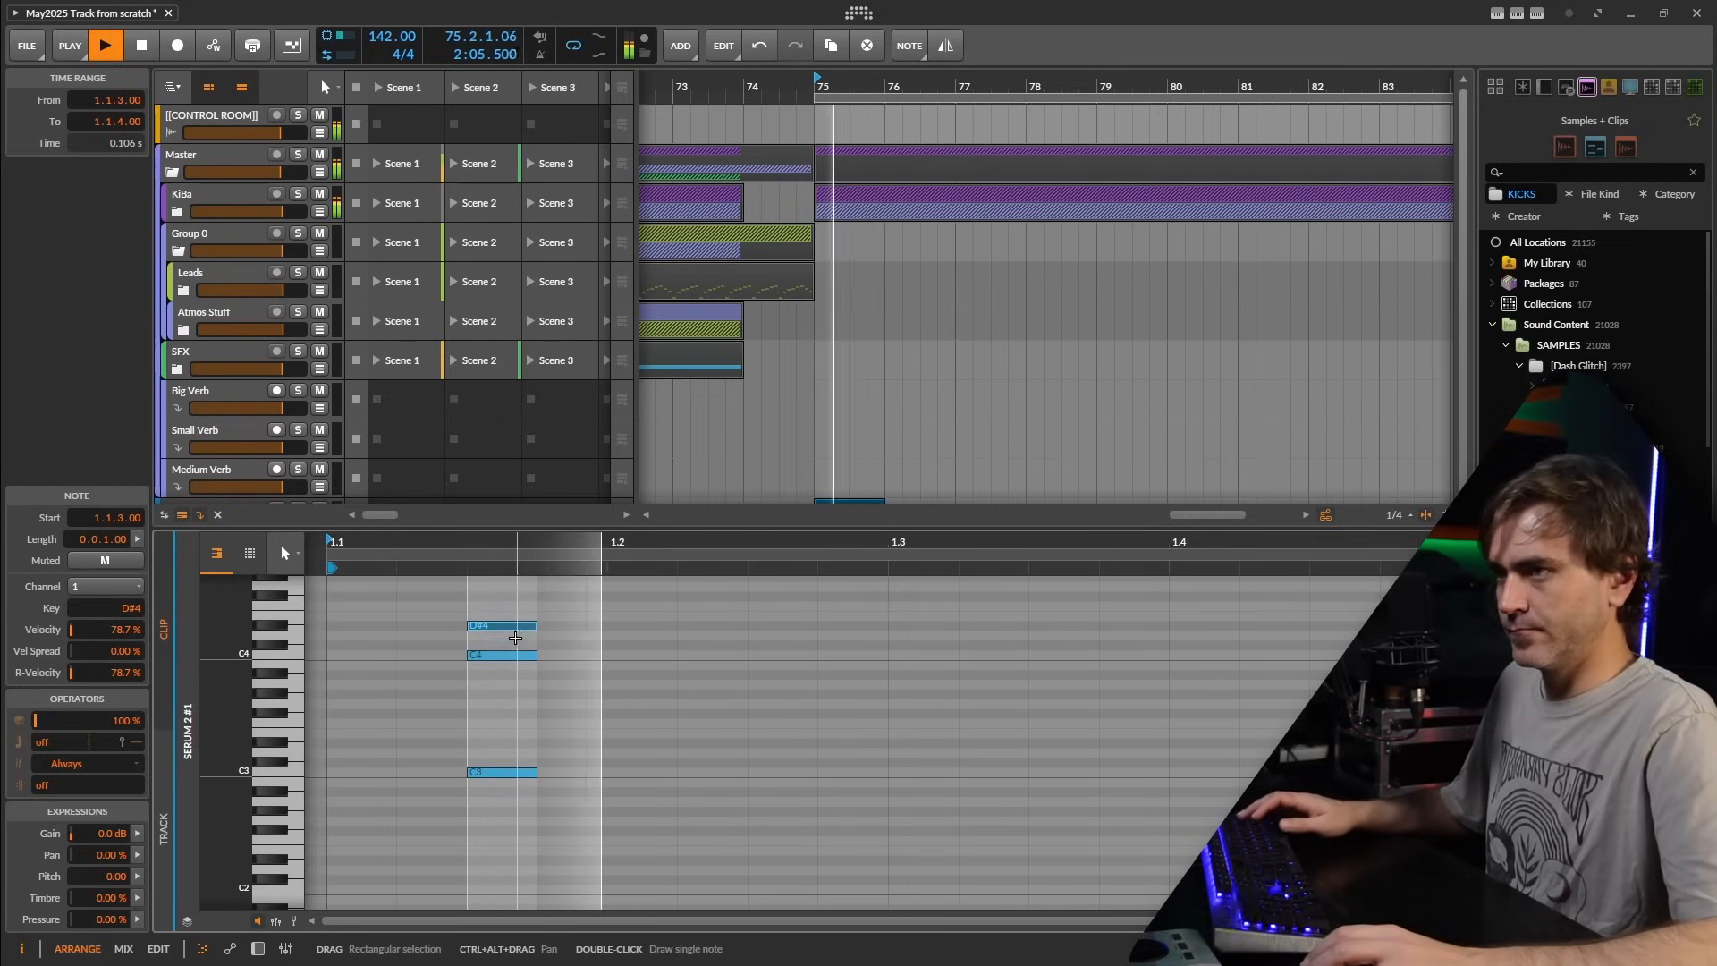
key(space)
- Open the blue track's Serum 2 and set oscillator A's unison to 6 voices while auditioning
click(258, 949)
key(space)
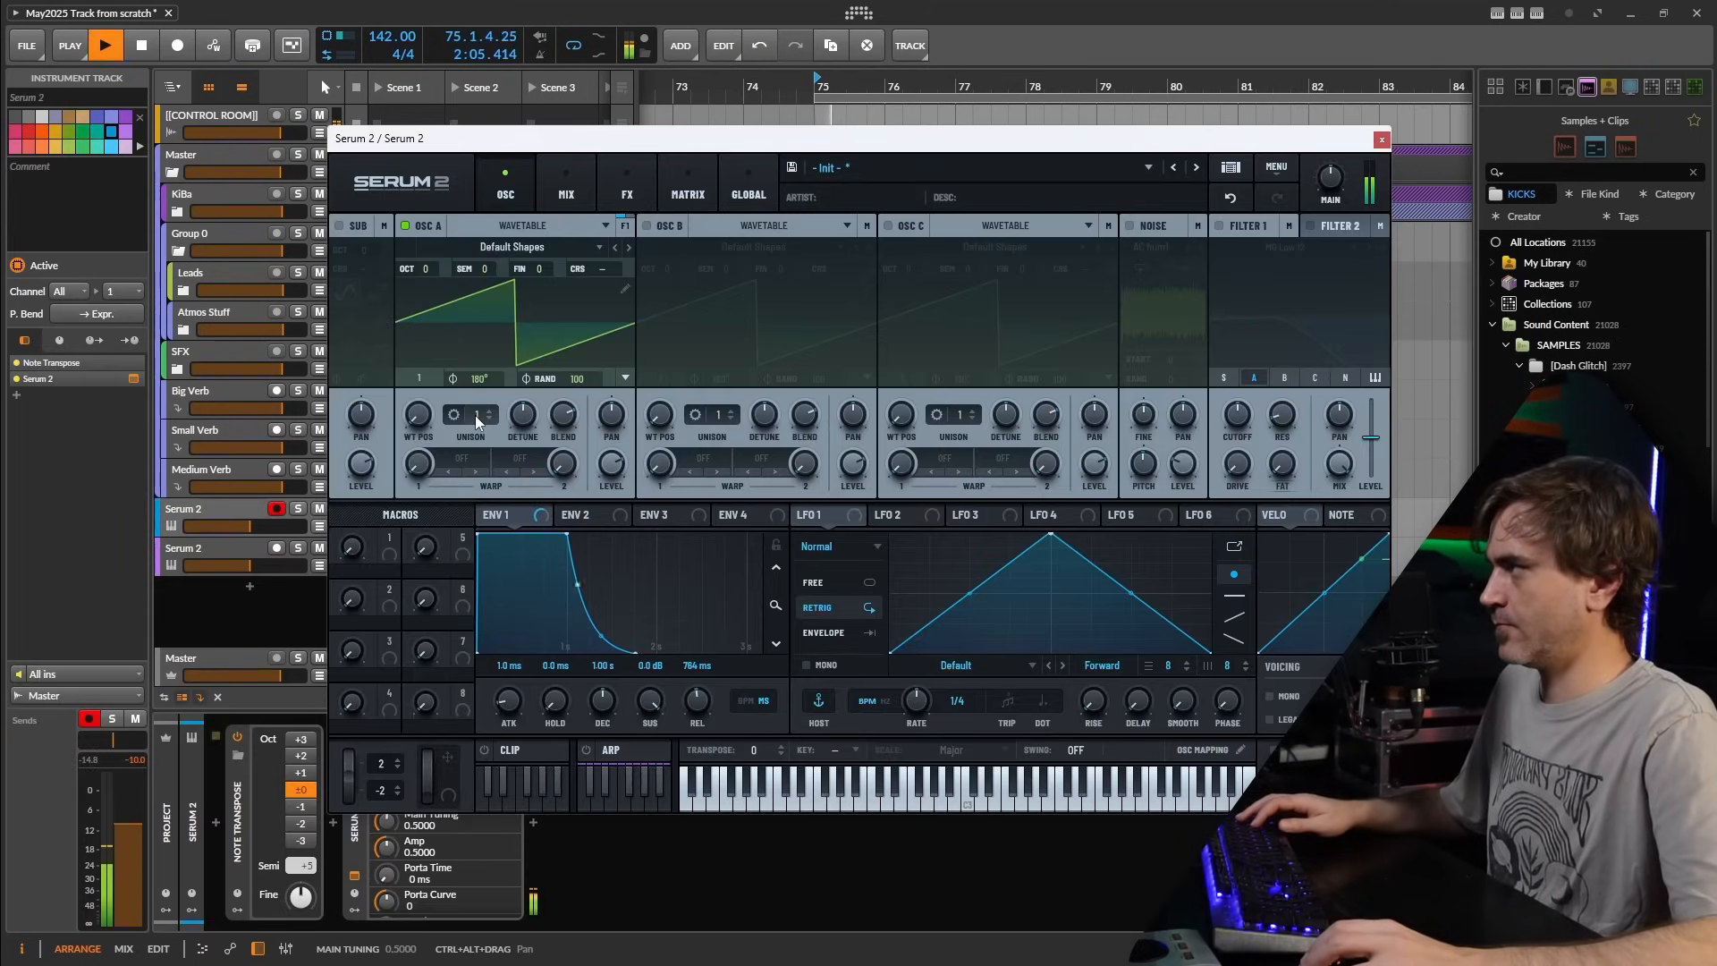
drag(475, 415, 513, 436)
key(space)
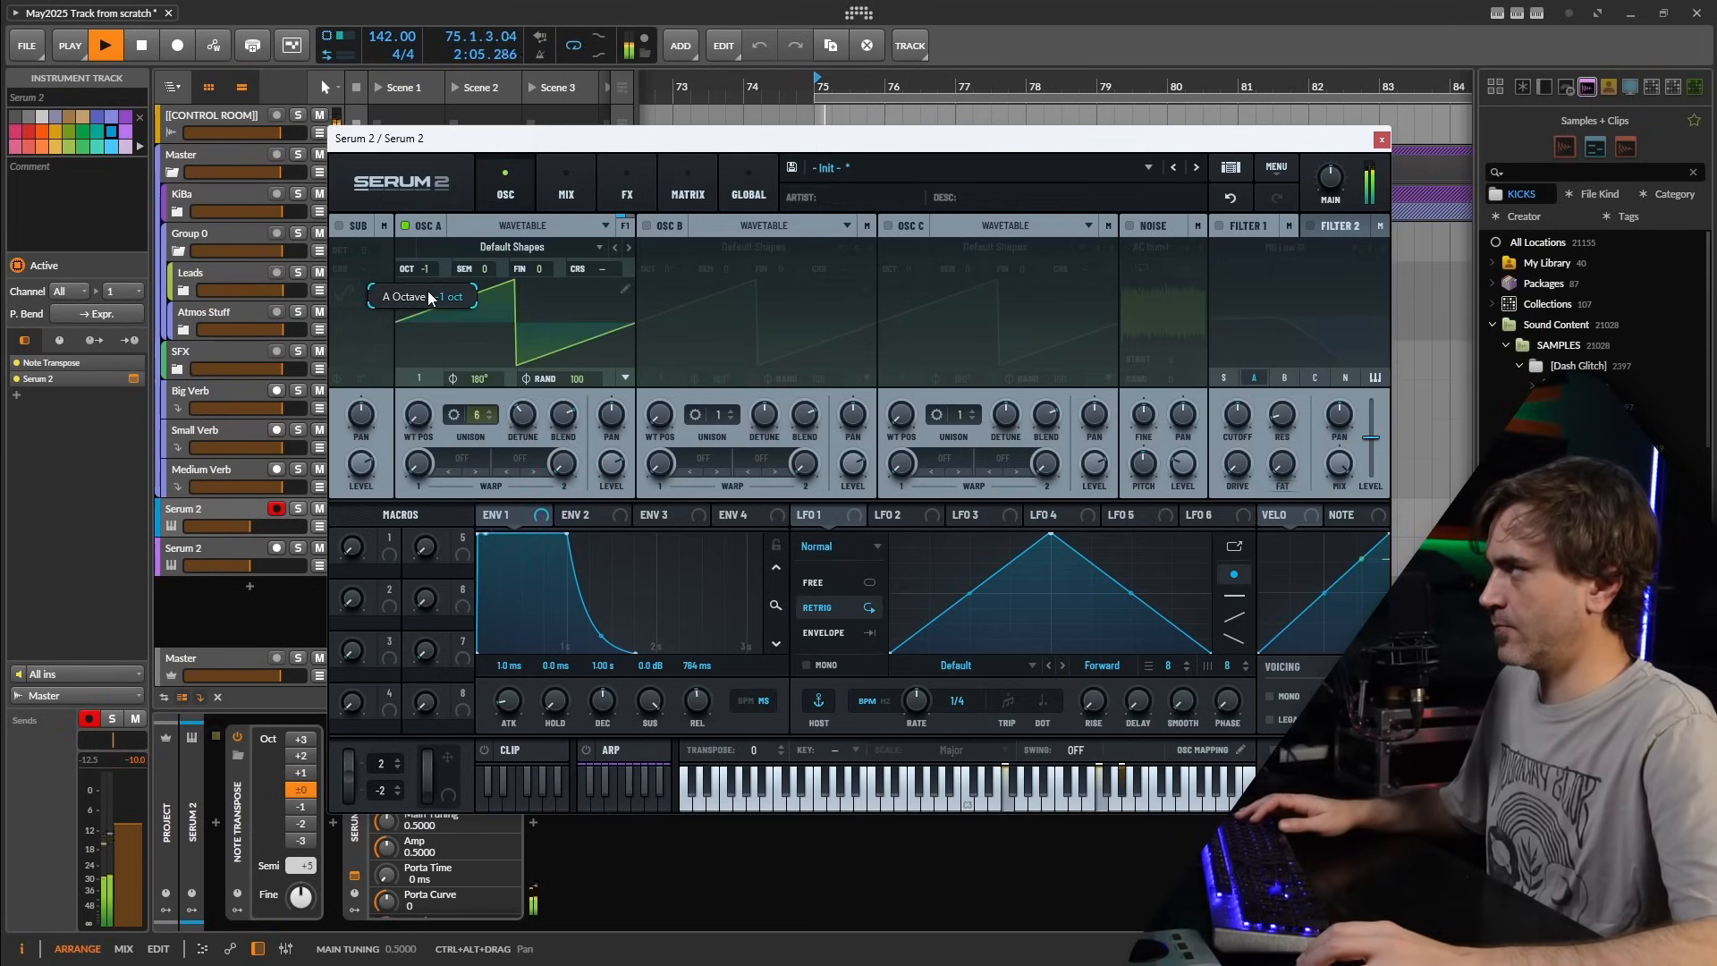
- Return oscillator A's octave to 0, set Note Transpose to -1 octave and close the Serum 2 window
drag(428, 292, 442, 256)
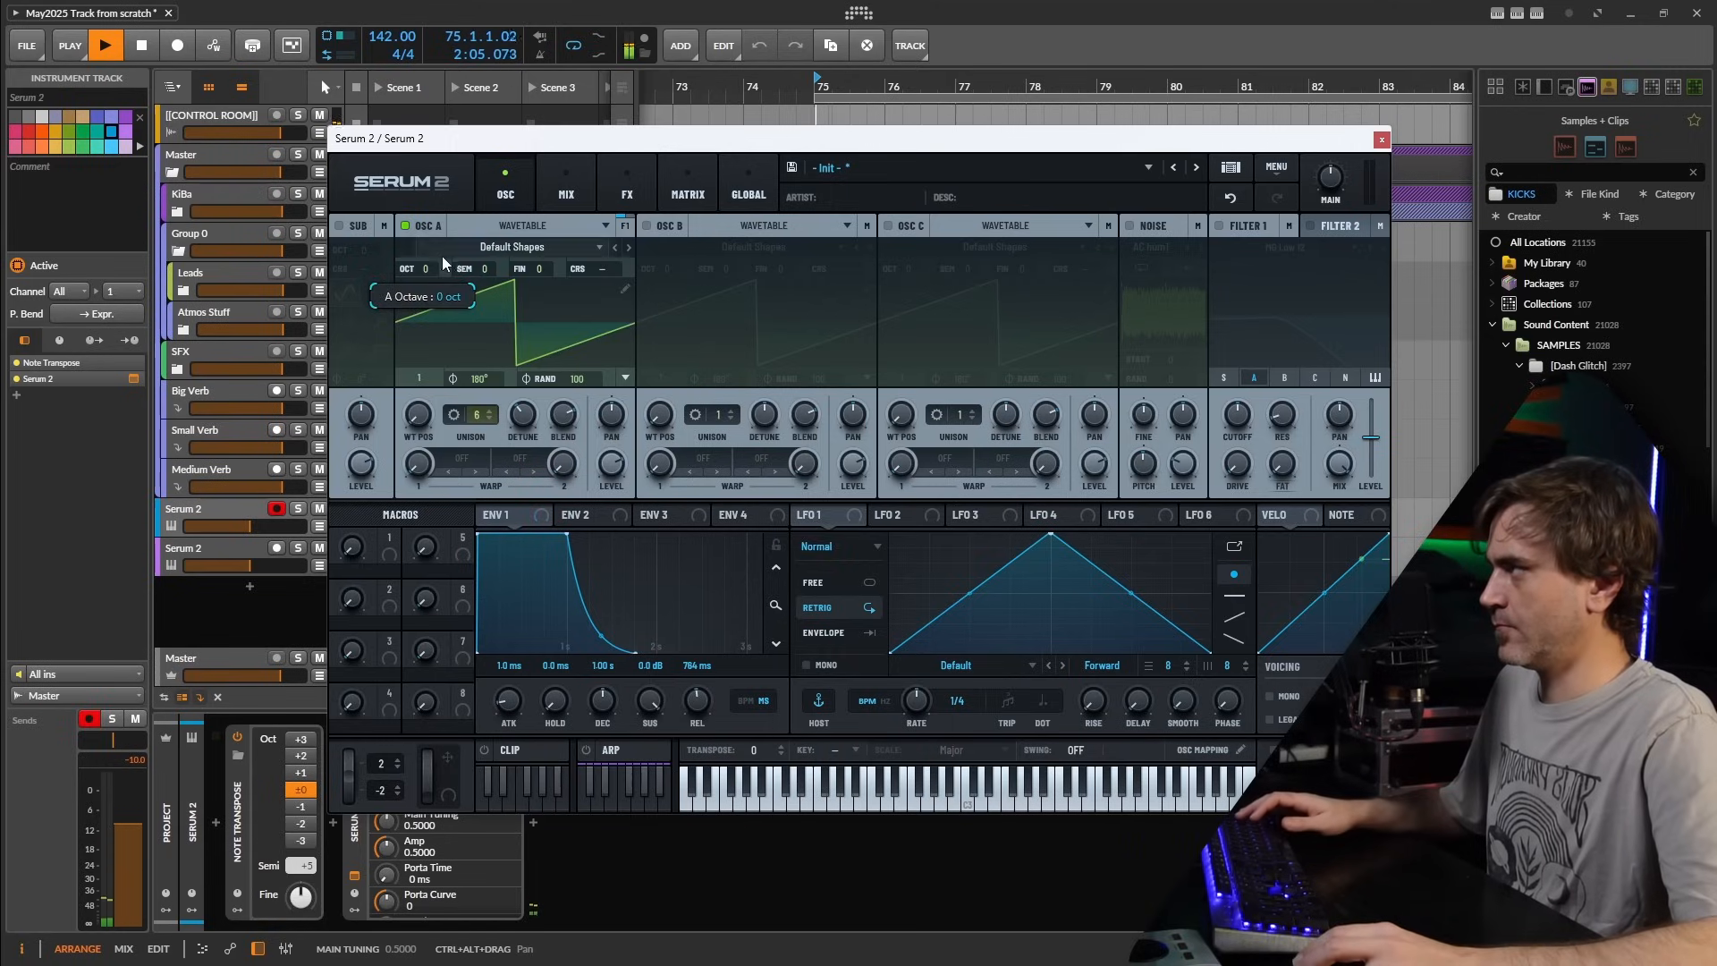
click(300, 805)
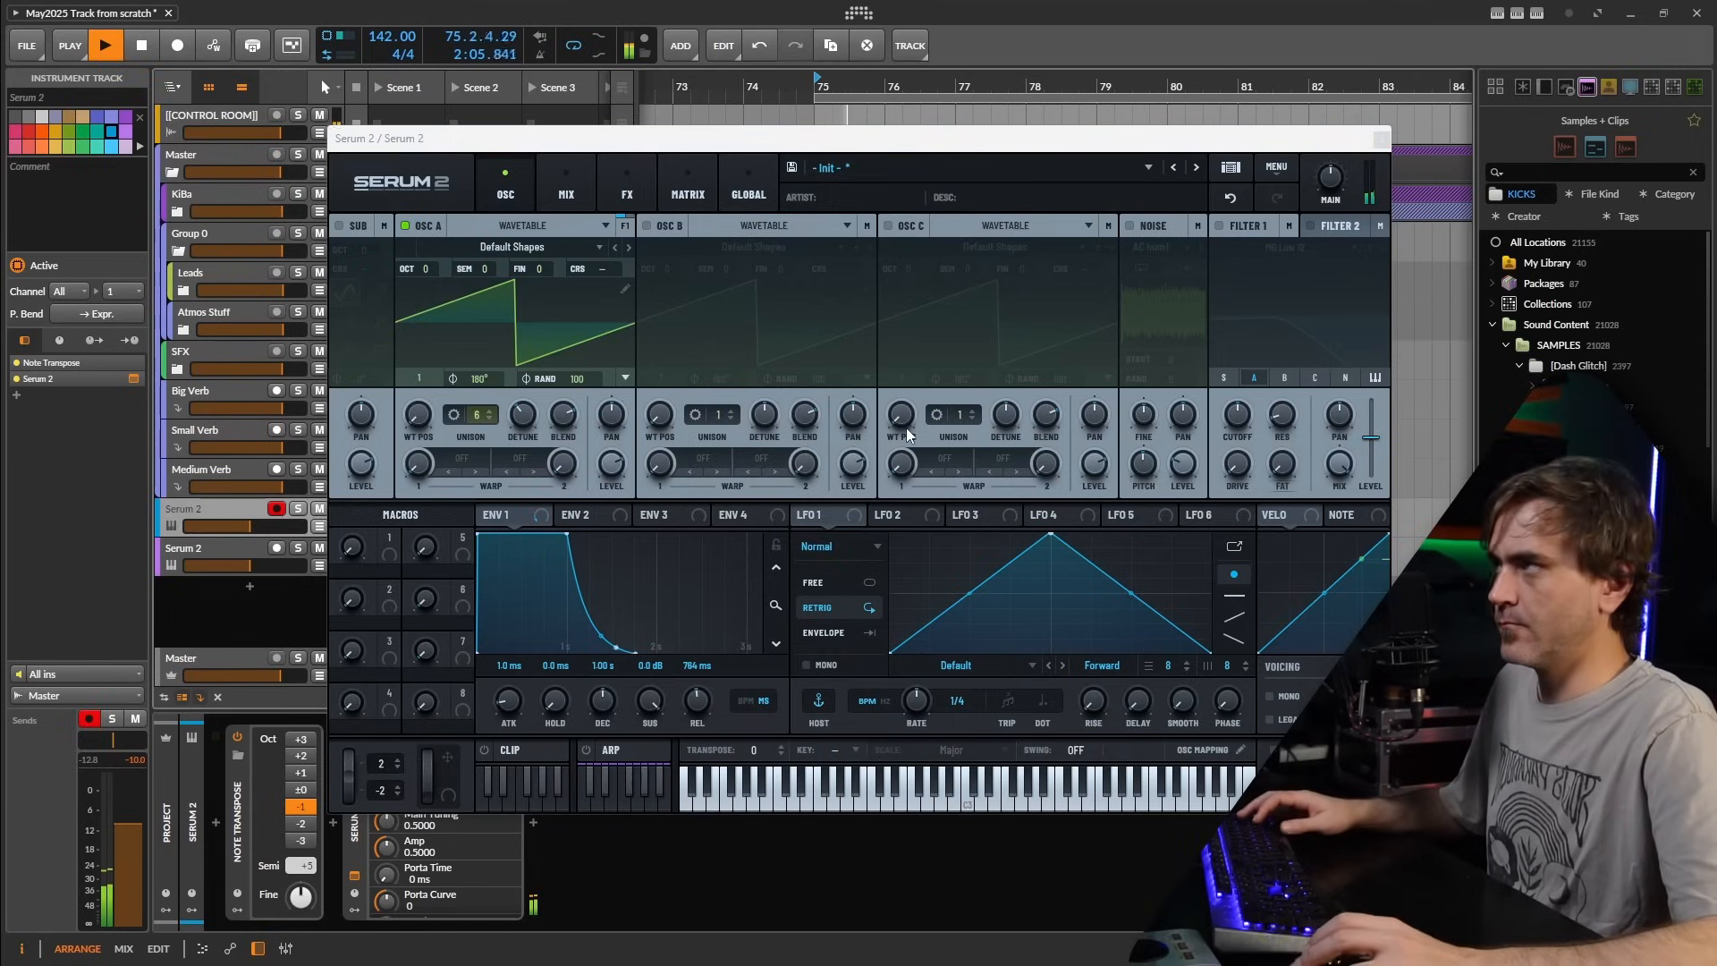
click(1384, 141)
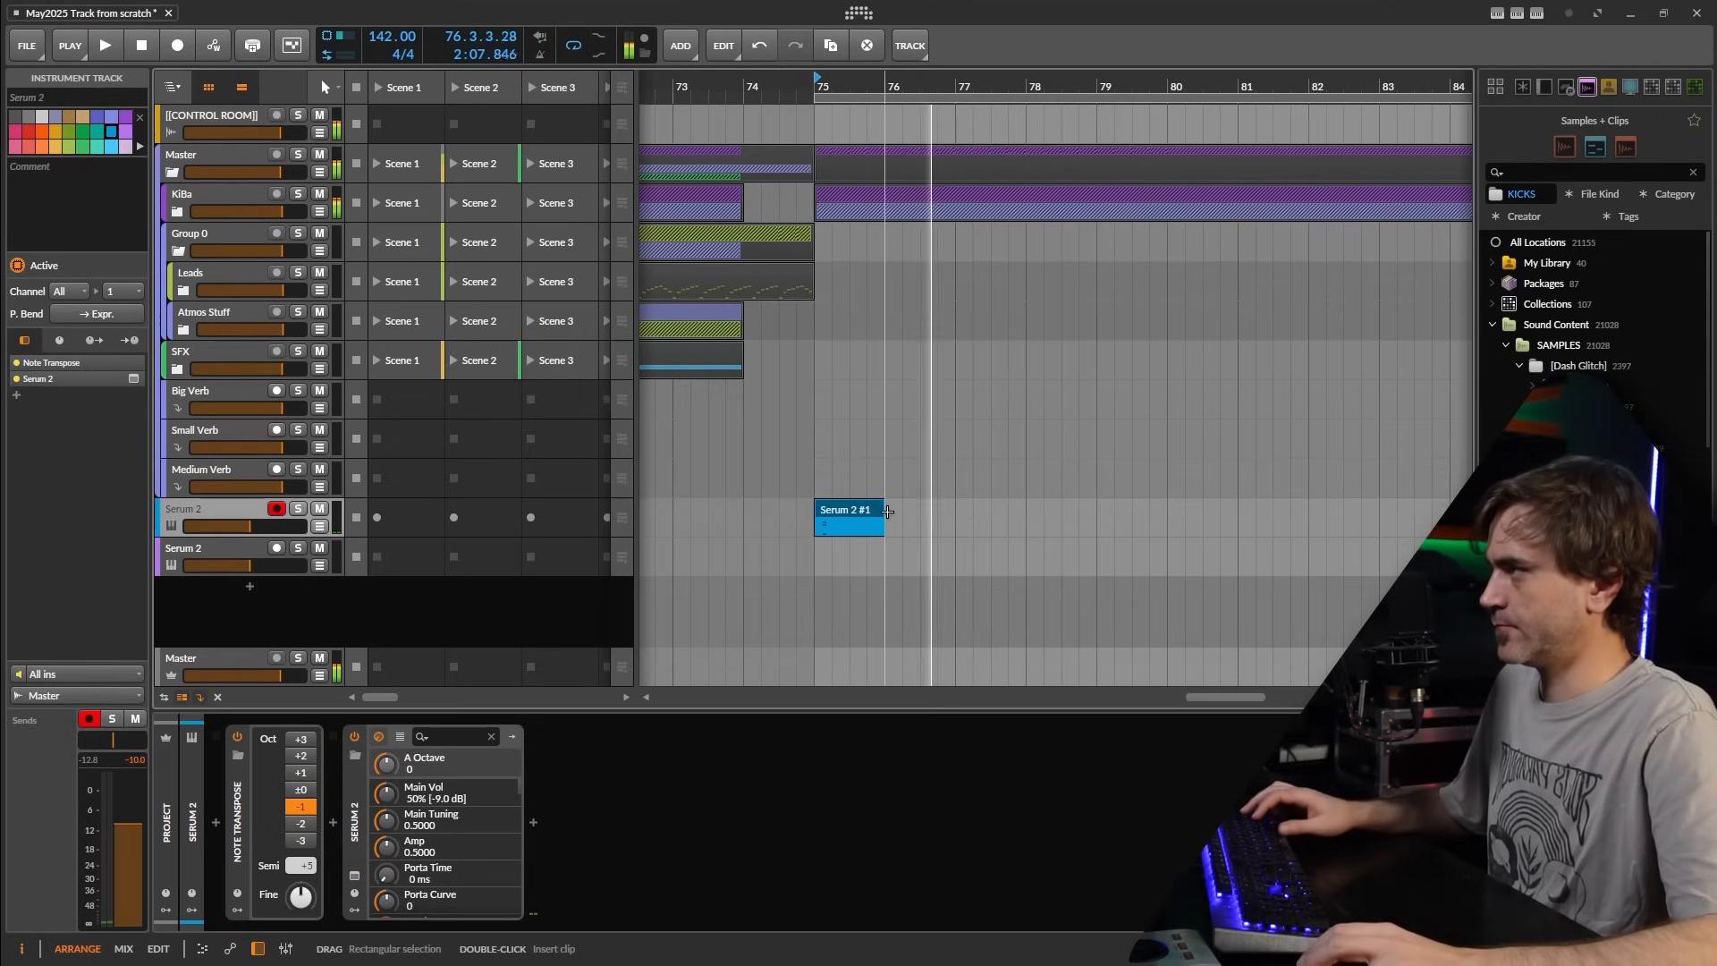
- Extend the blue Serum 2 clip to bar 91 and audition its chord from bar 75
drag(880, 512, 1272, 518)
scroll(940, 521, down, 2)
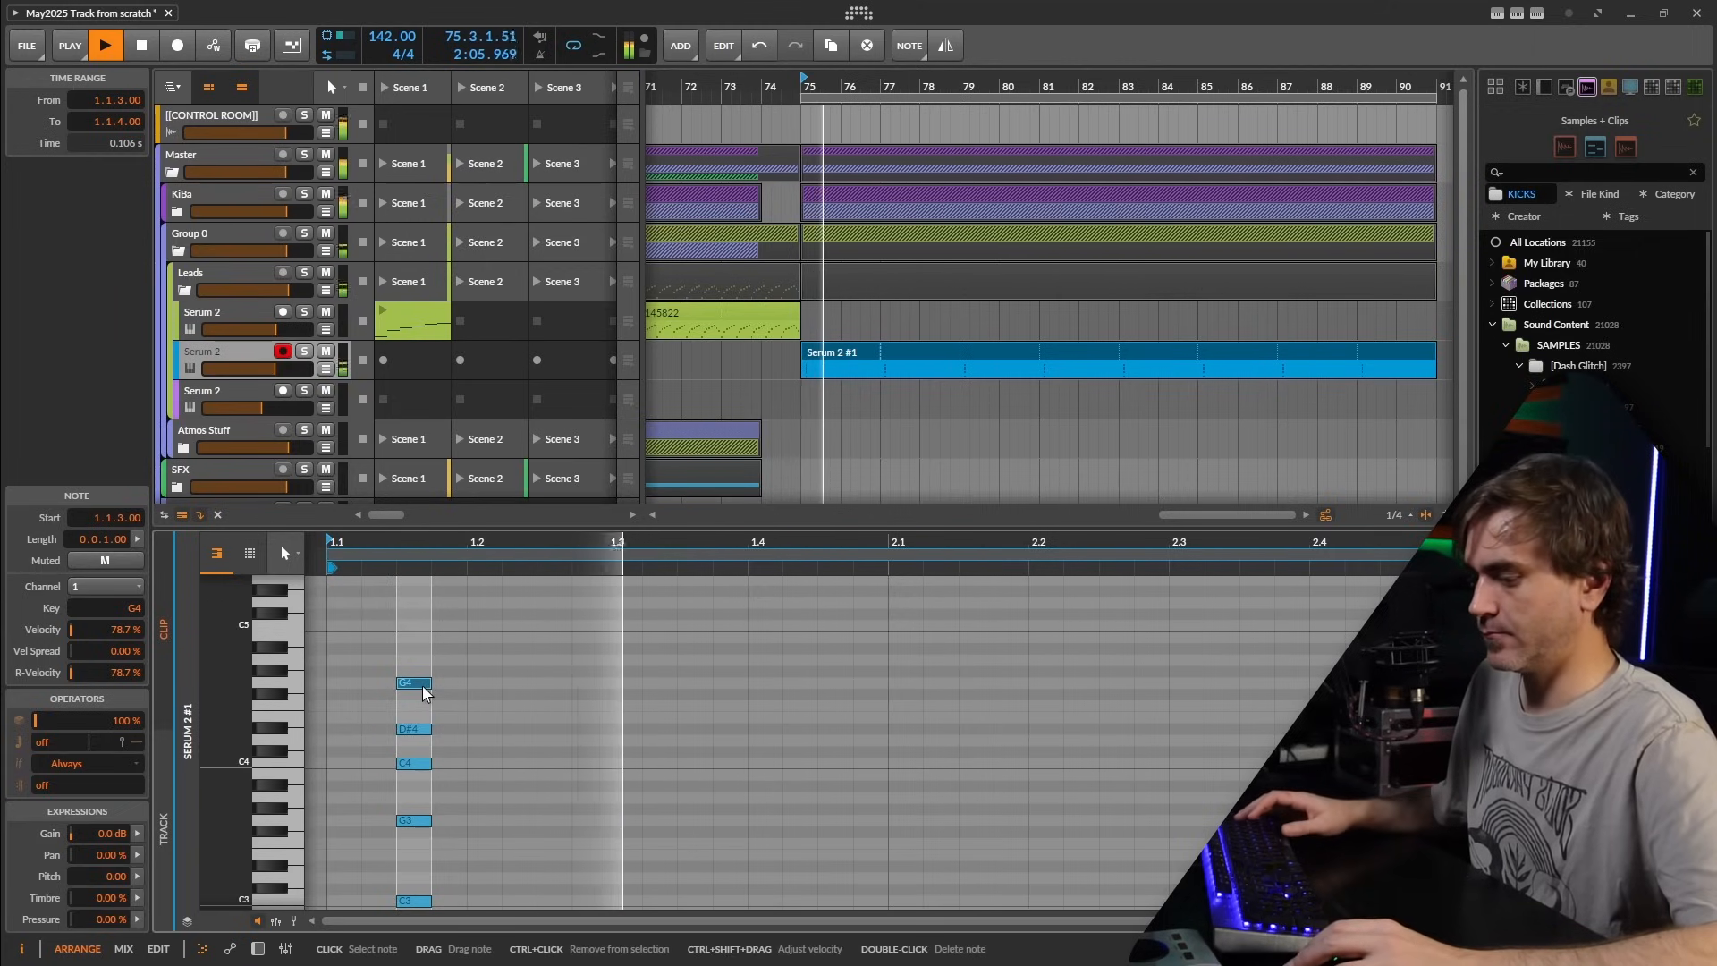
scroll(443, 683, down, 1)
key(space)
key(space)
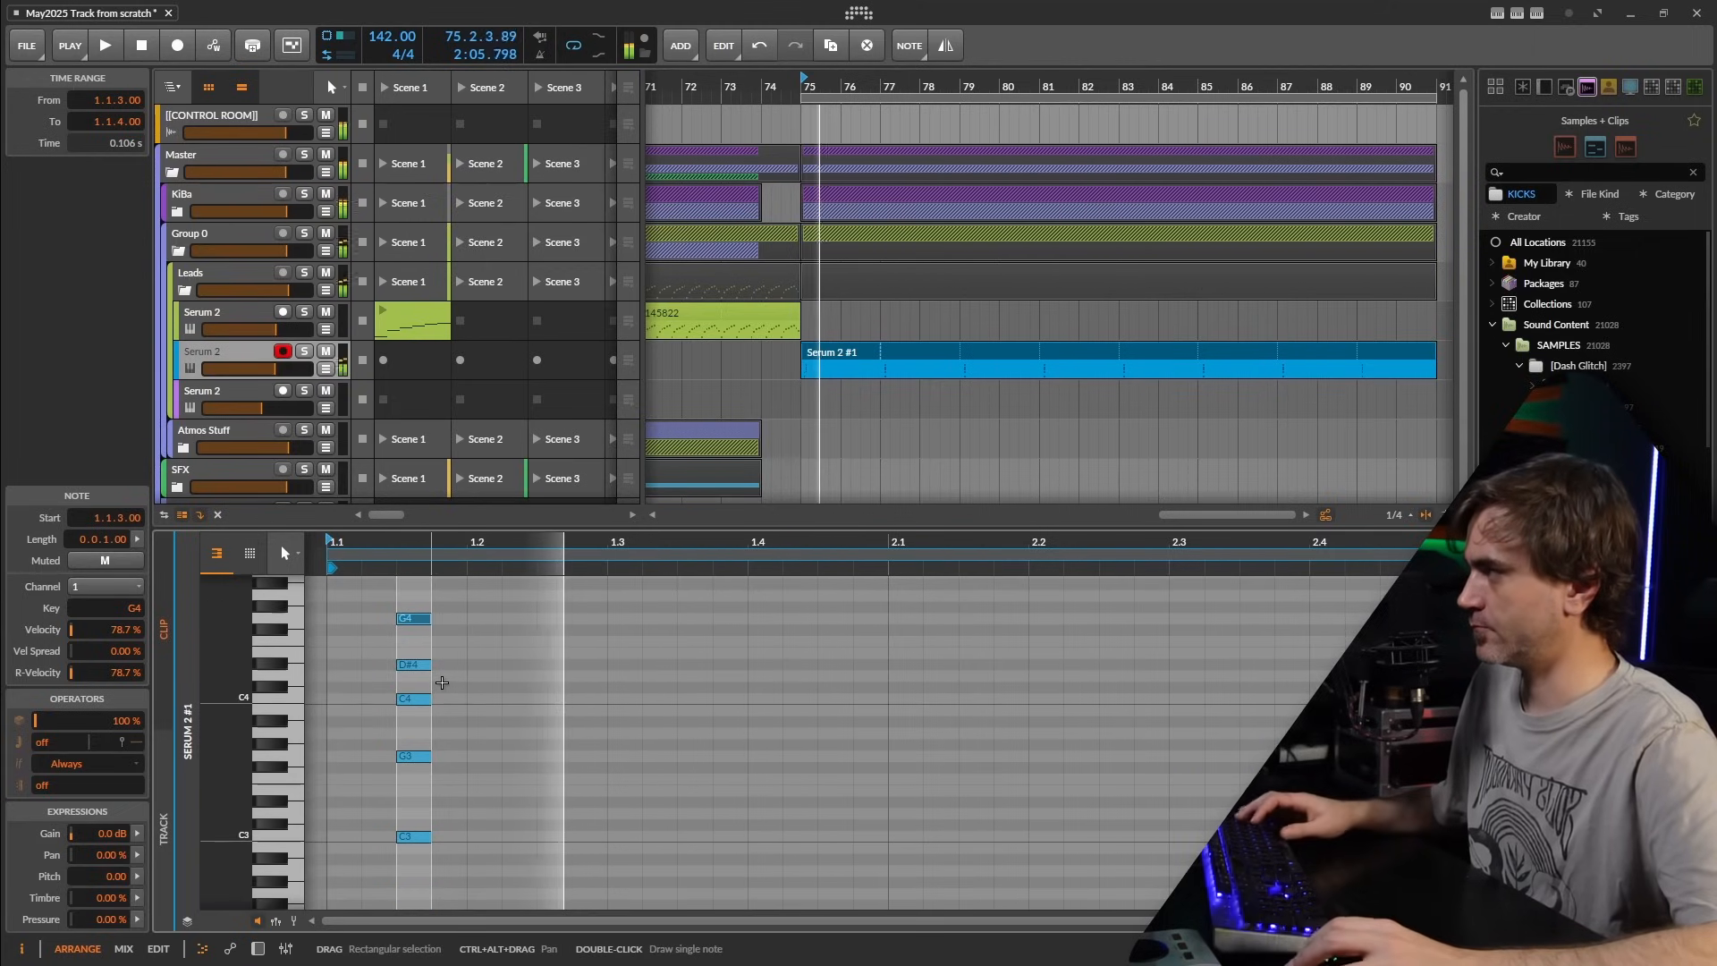
- Move the chord's G4 note down two octaves to G2 and audition it
key(space)
key(shift+Down)
key(shift+Down)
key(space)
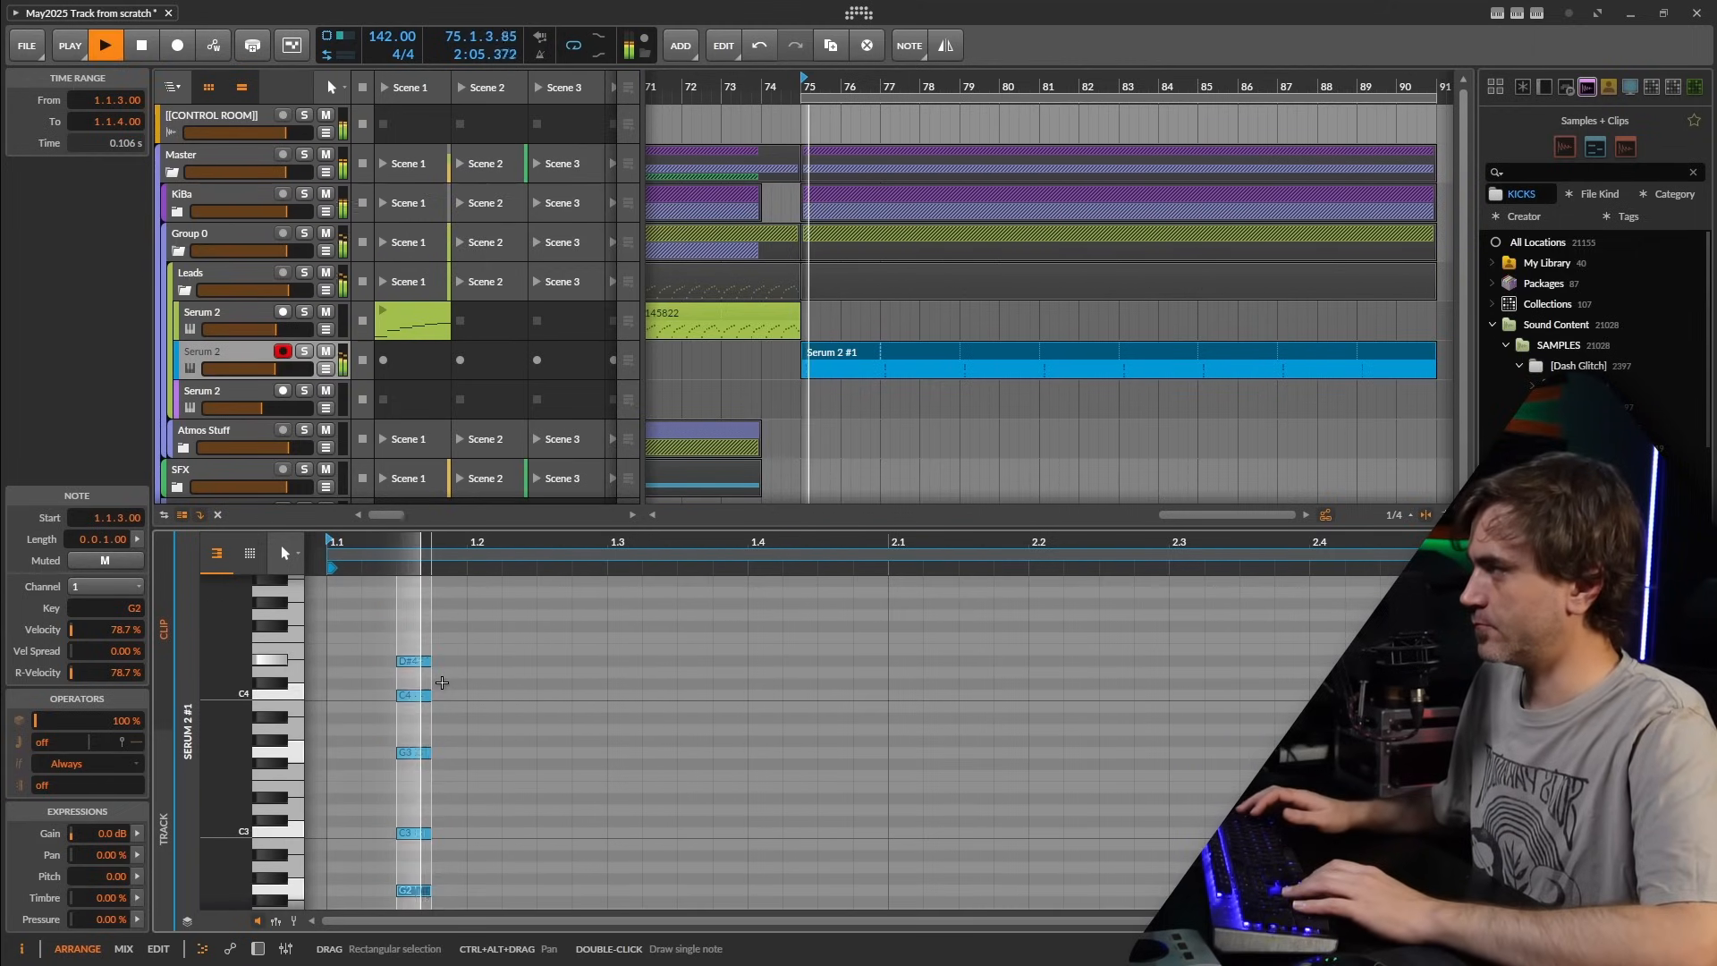
- Lower the chord's bottom note seven semitones to C2 and play the section again
key(space)
key(Down)
key(Down)
key(Down)
key(Down)
key(Down)
key(Down)
key(Down)
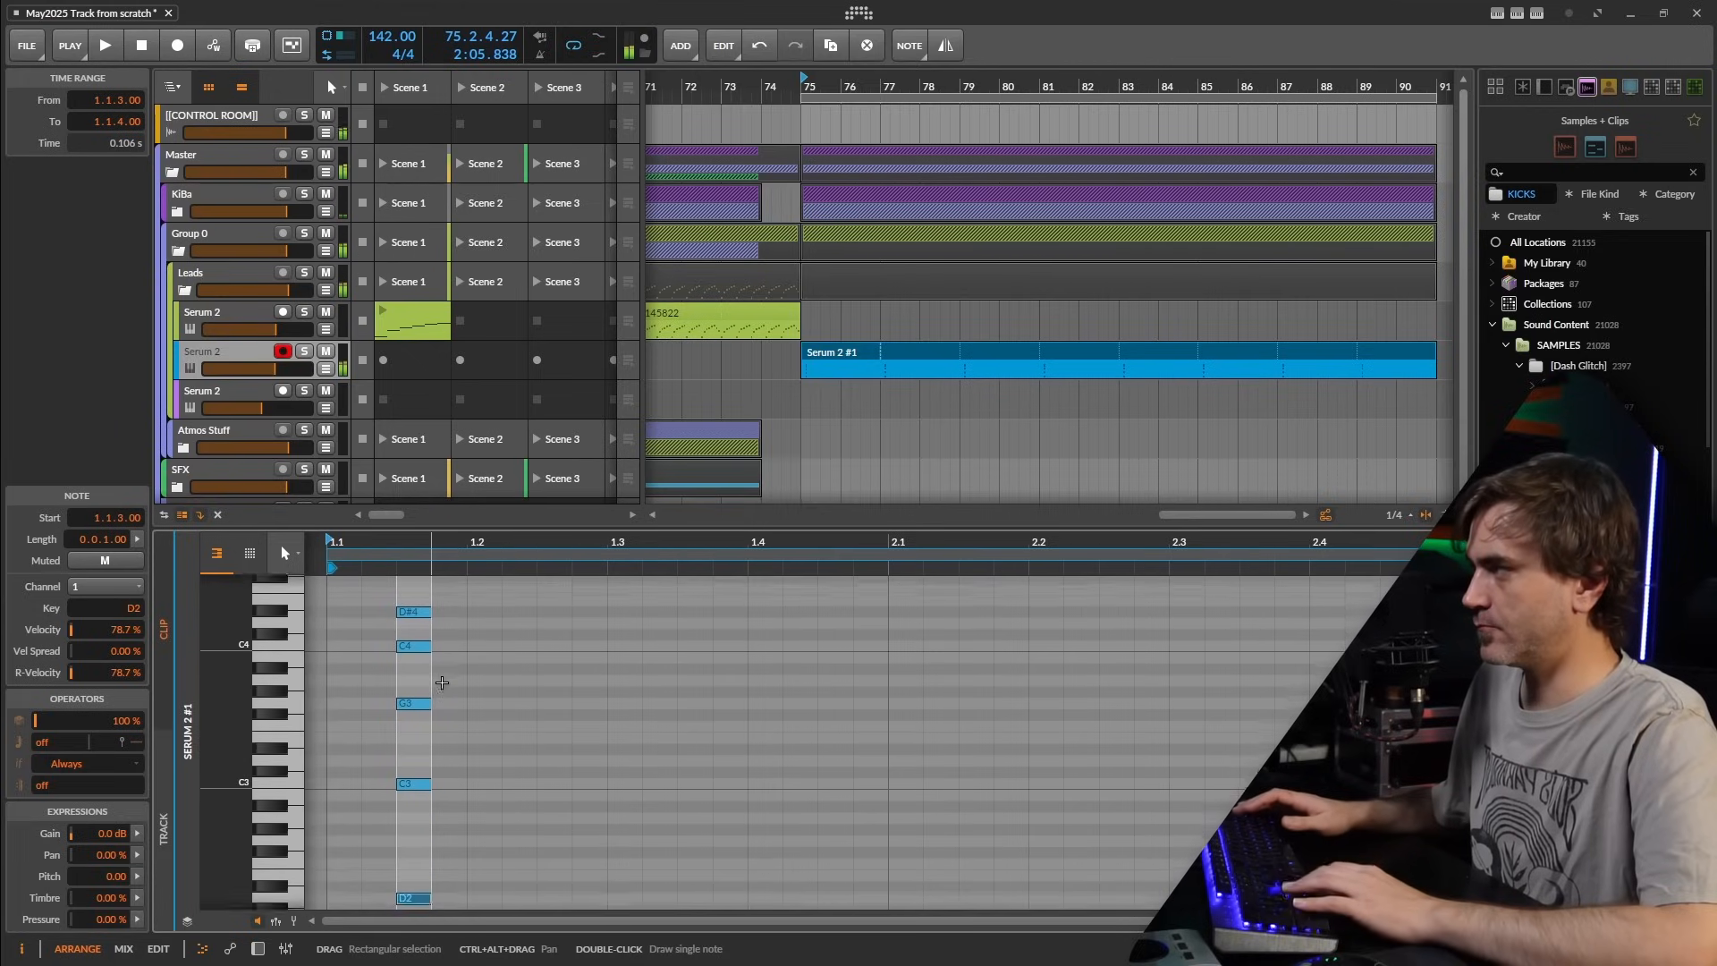
key(space)
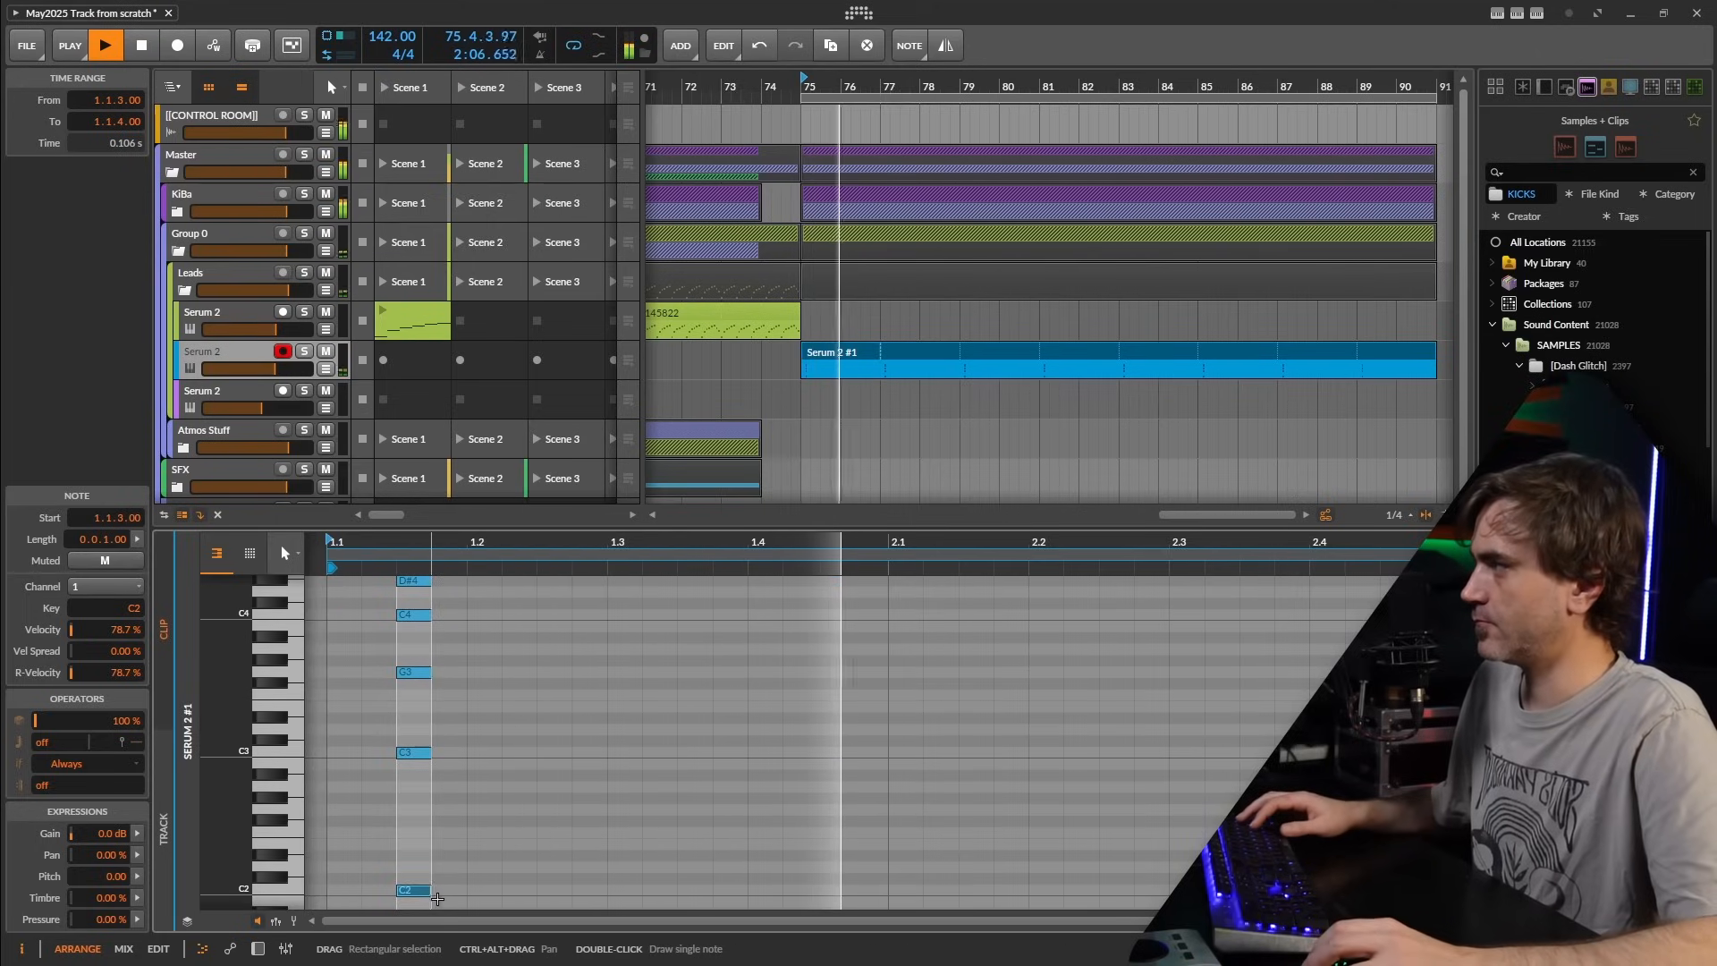
- Shape Serum 2's Envelope 1 with 0.2 ms attack, 307 ms decay and -25.3 dB sustain, lock its view zoom, and audition it
click(257, 949)
key(space)
key(space)
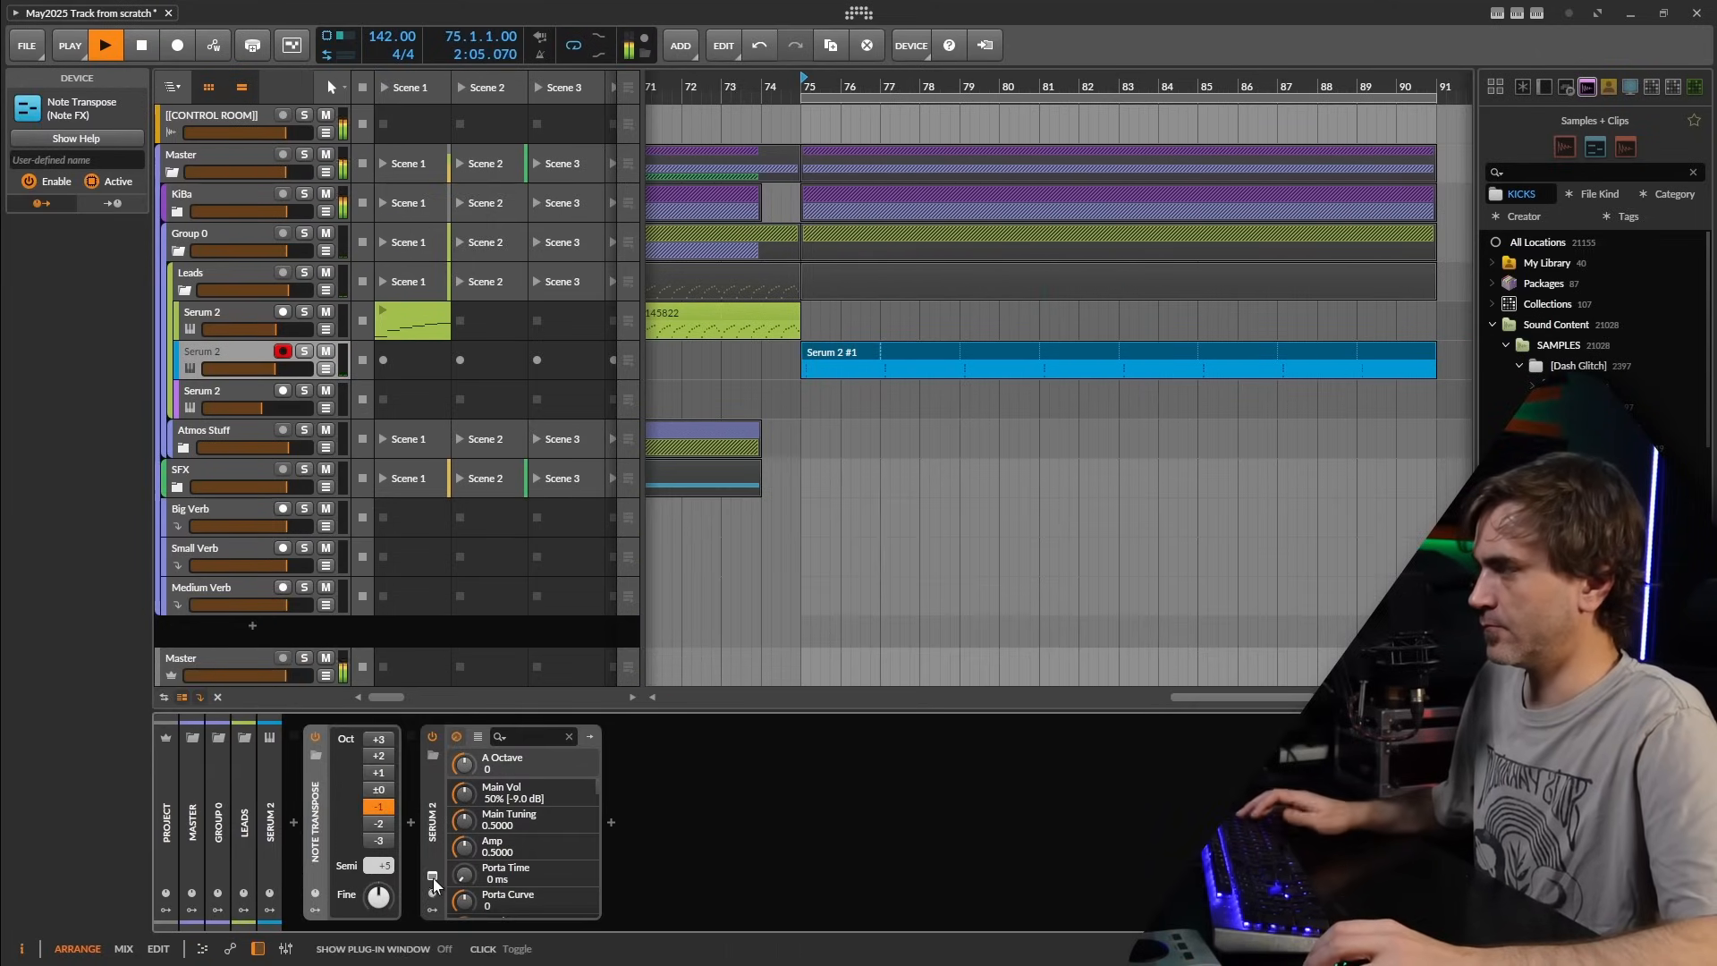
click(431, 875)
key(space)
drag(515, 704, 513, 709)
drag(650, 701, 636, 823)
click(775, 544)
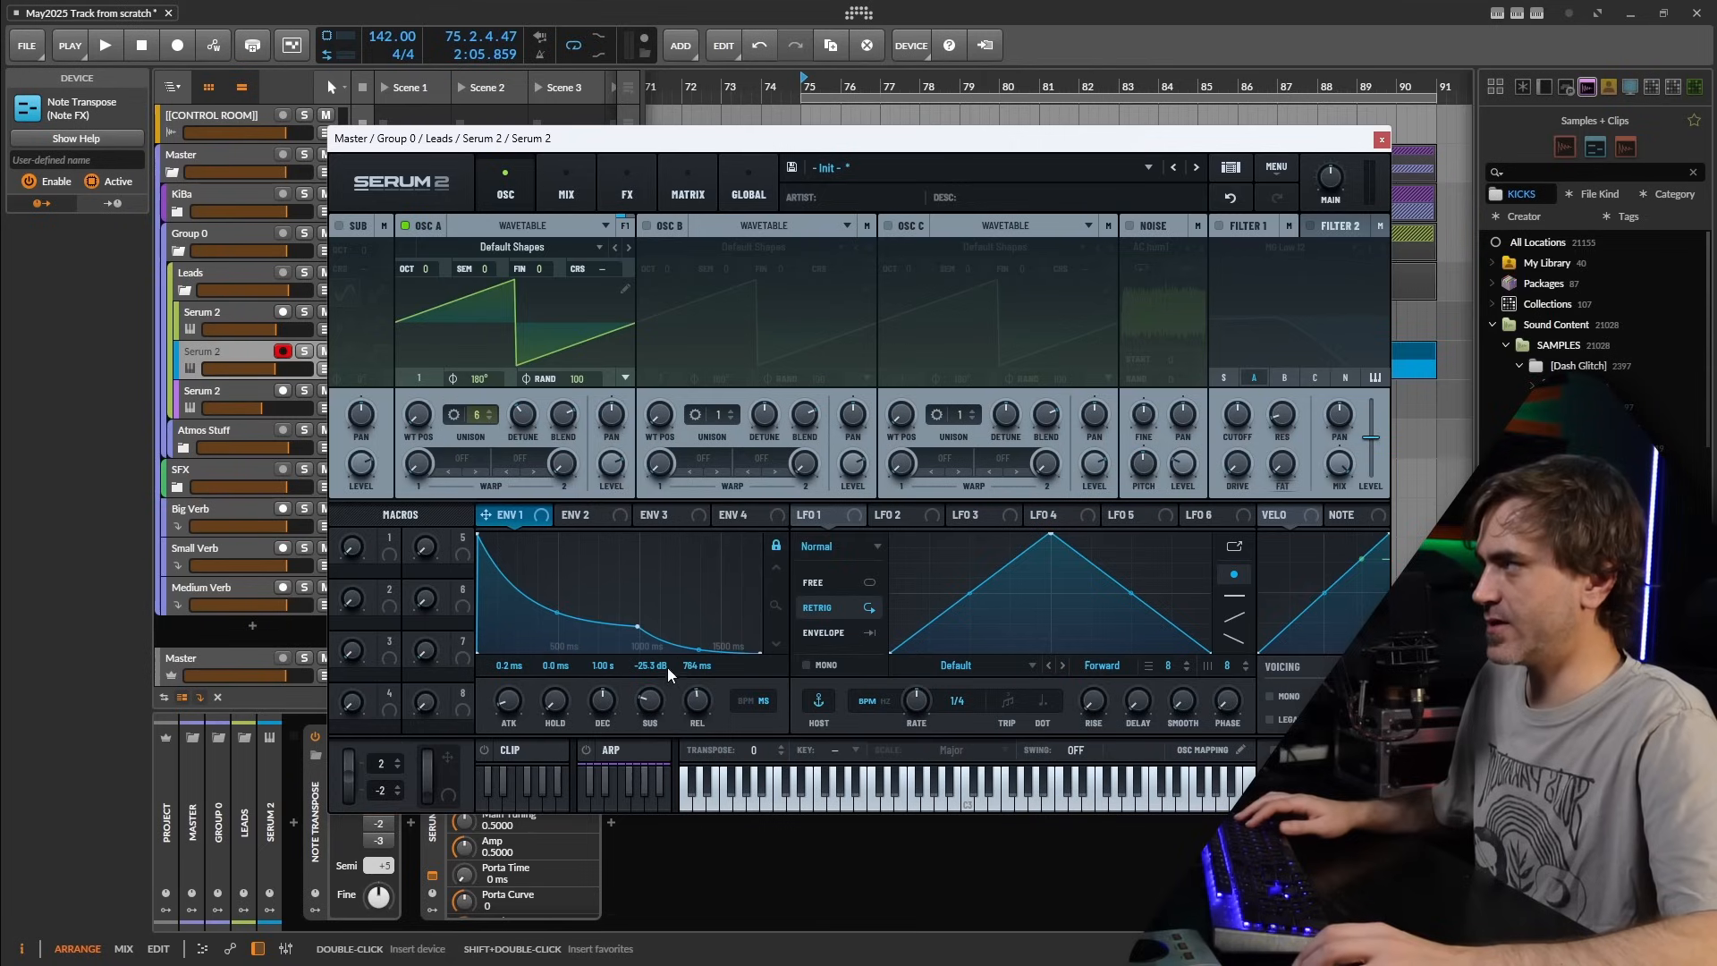
drag(602, 700, 605, 715)
key(space)
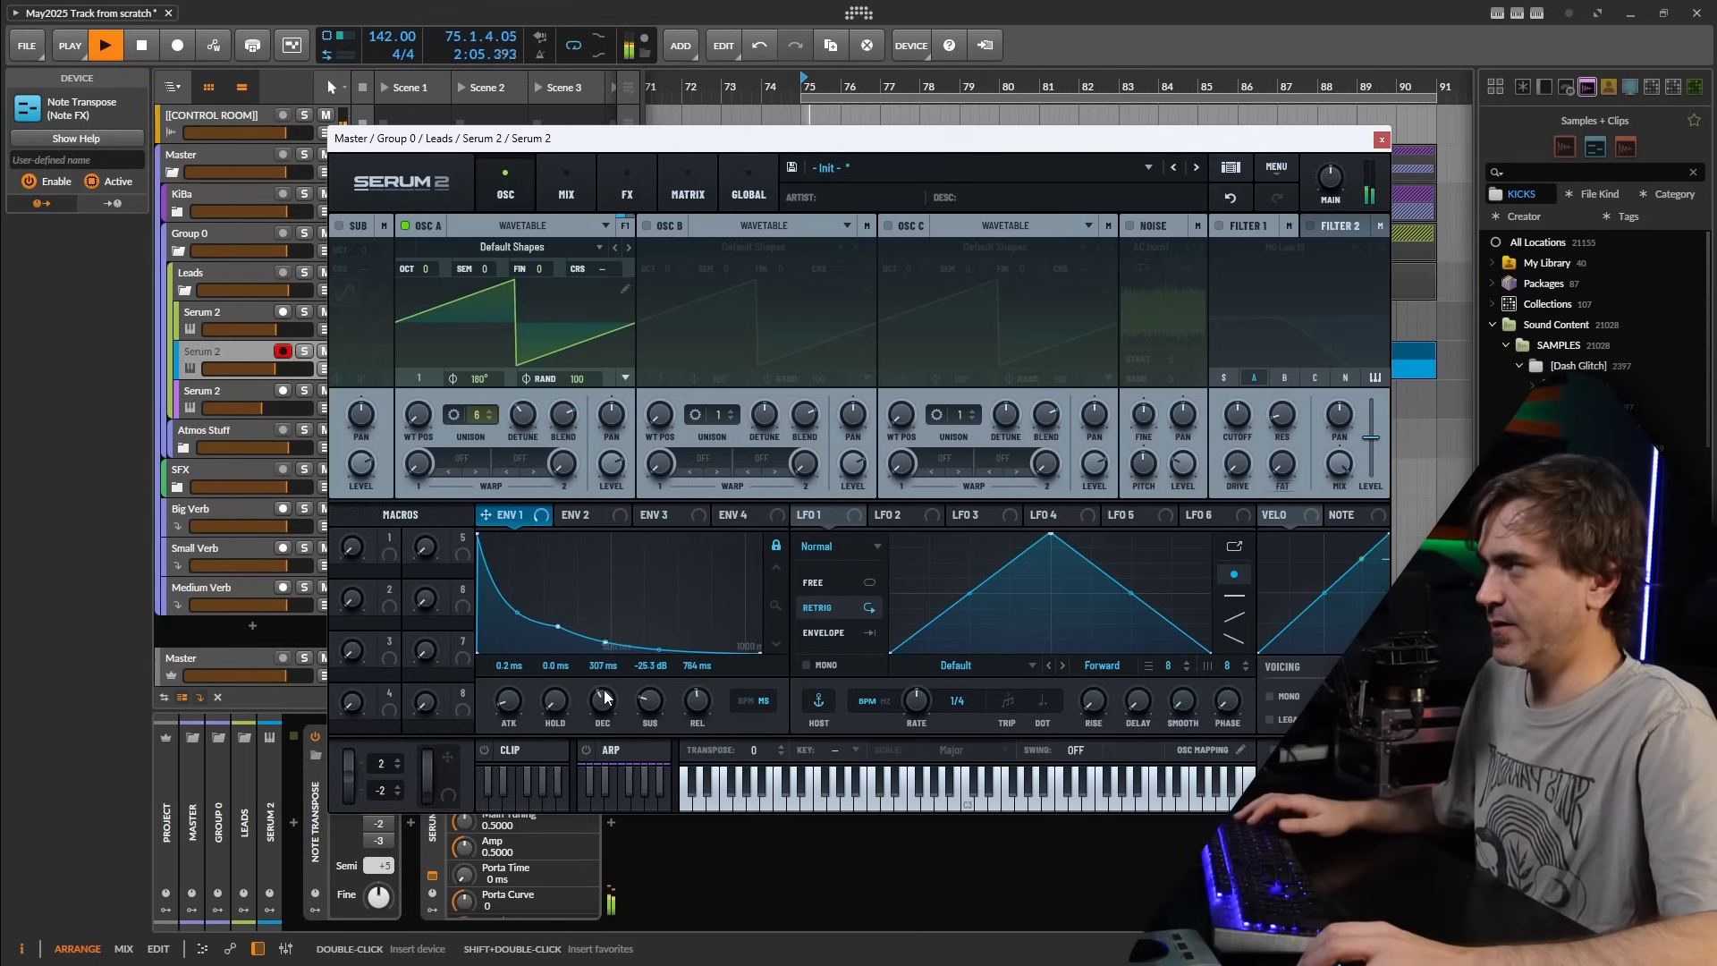
key(space)
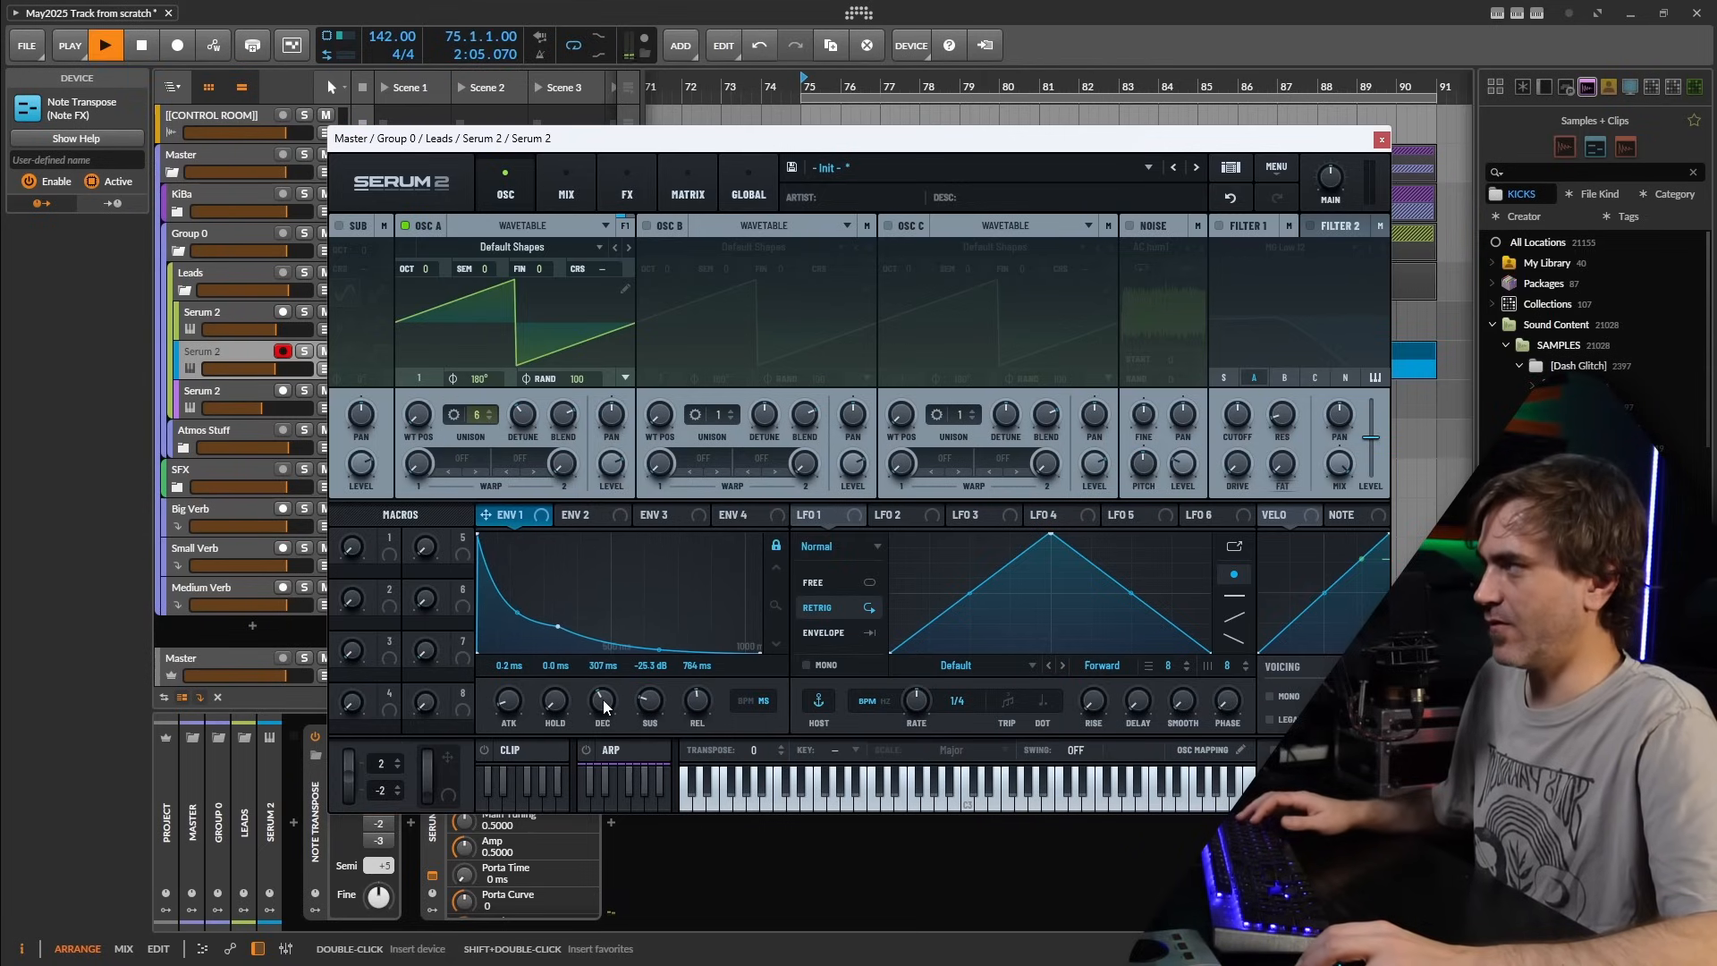
key(space)
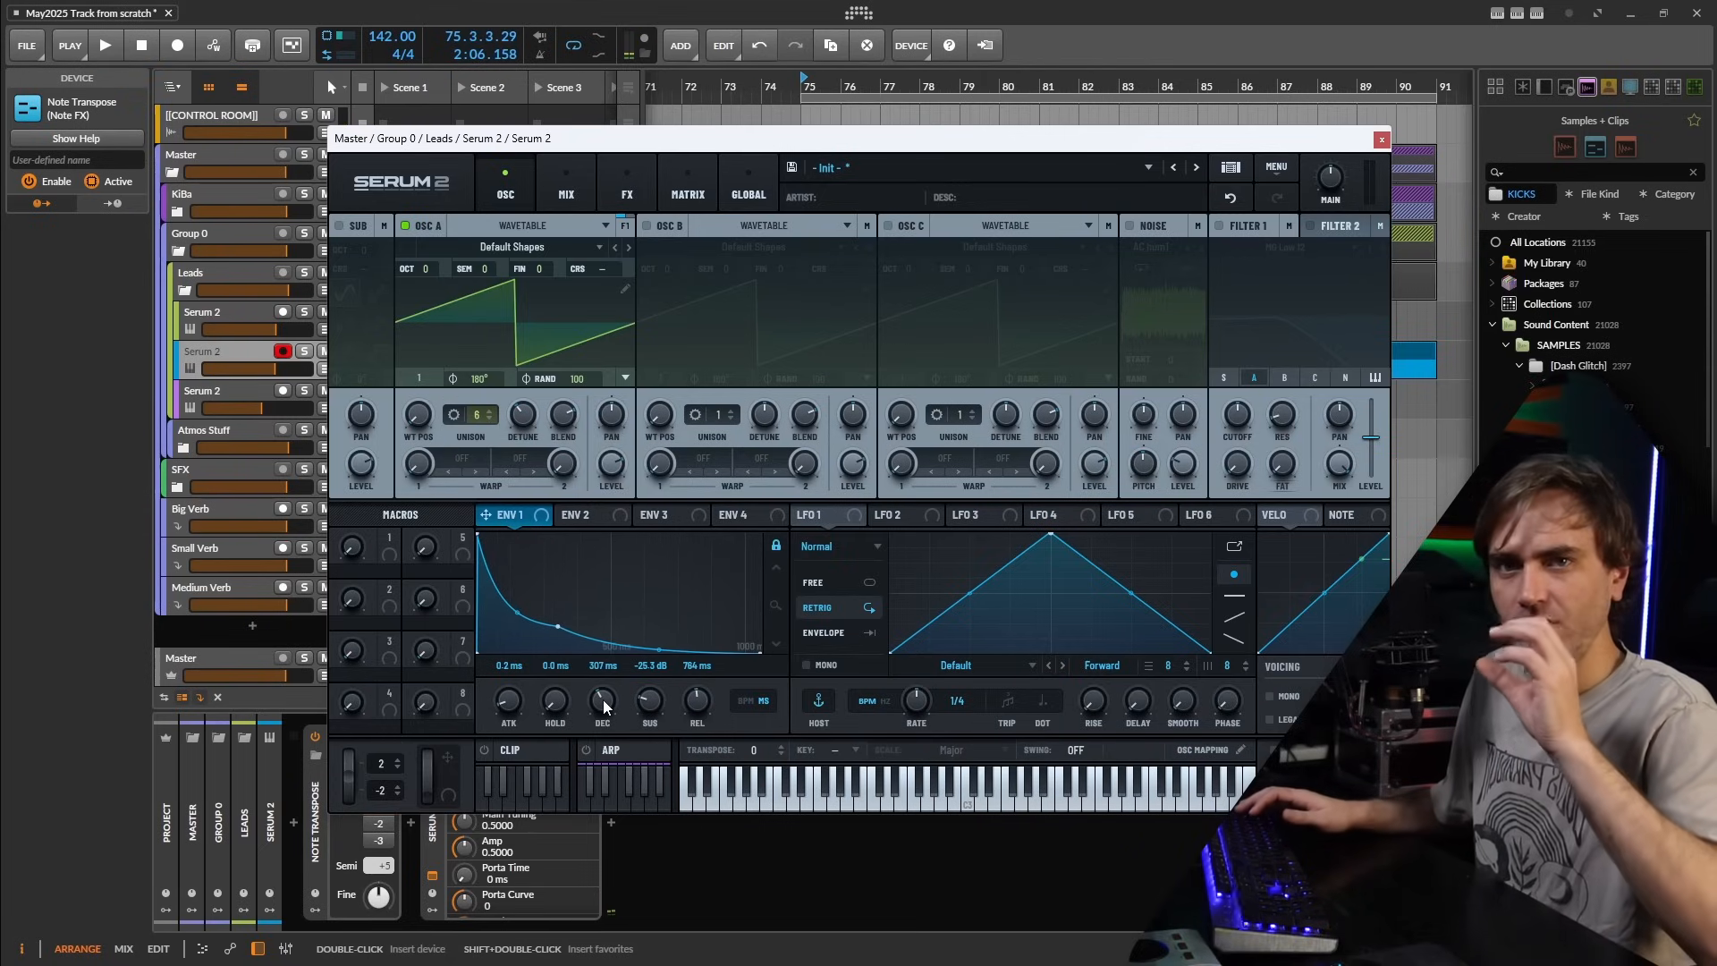
- Enable Serum 2's Filter 1, choose the High 18 type, and adjust its resonance and cutoff by ear
click(1230, 223)
key(space)
click(1284, 247)
mouse_move(1265, 269)
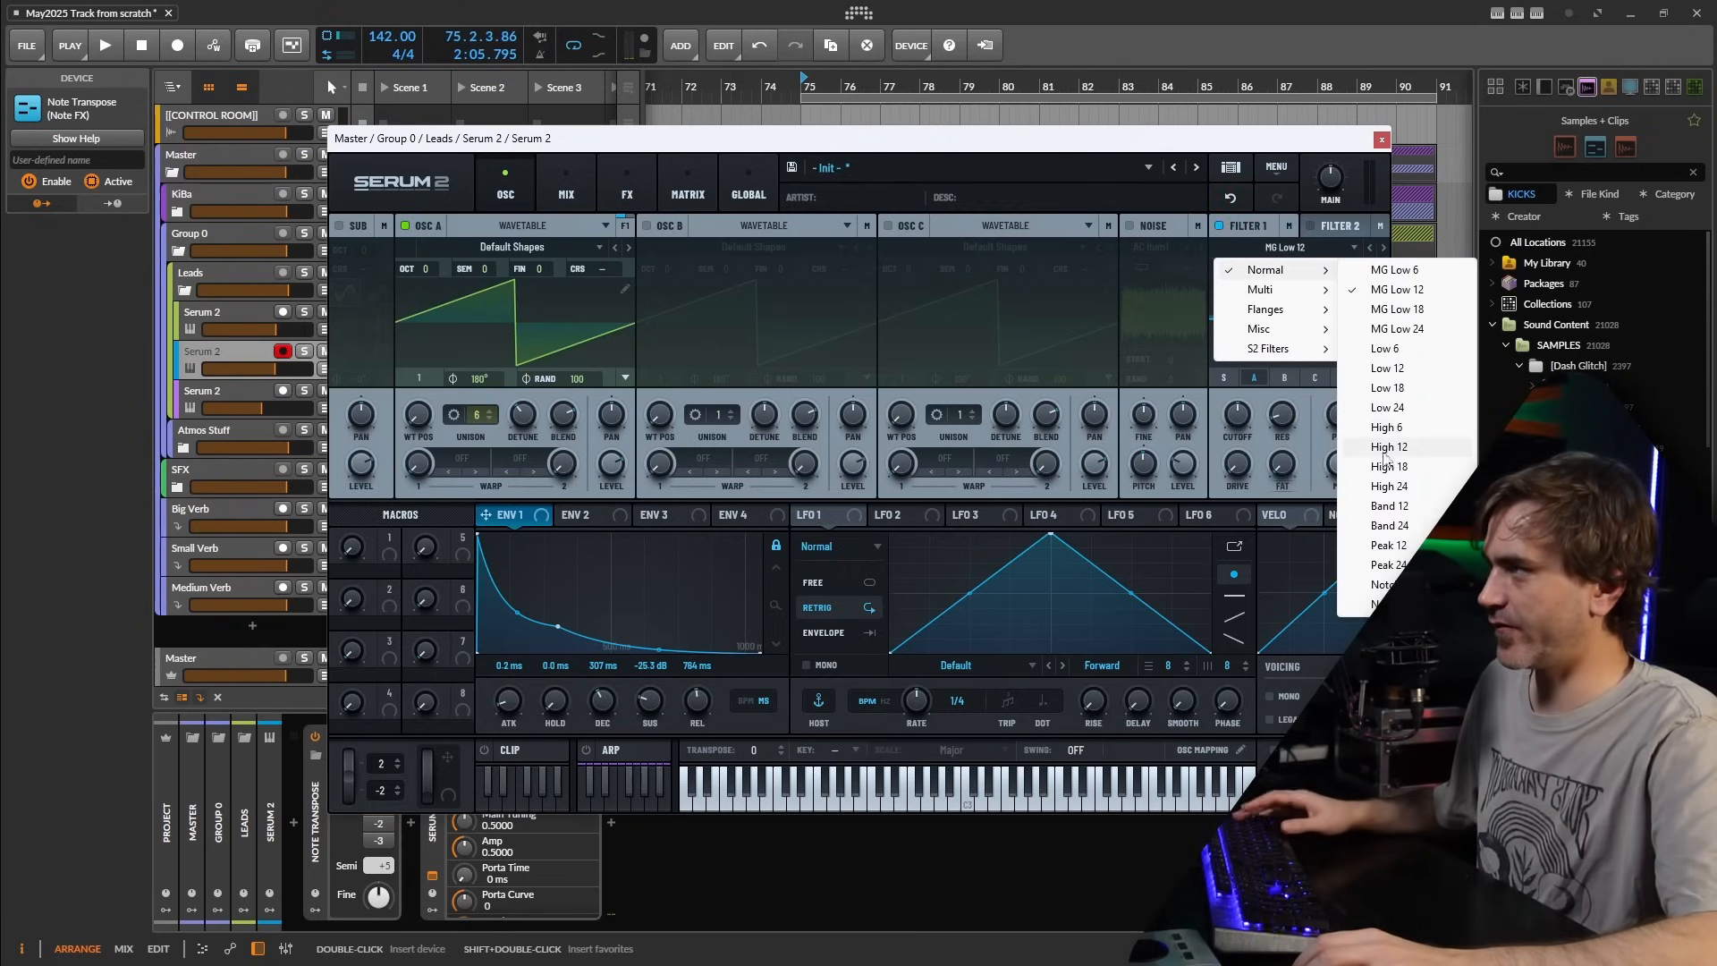
click(1386, 465)
key(space)
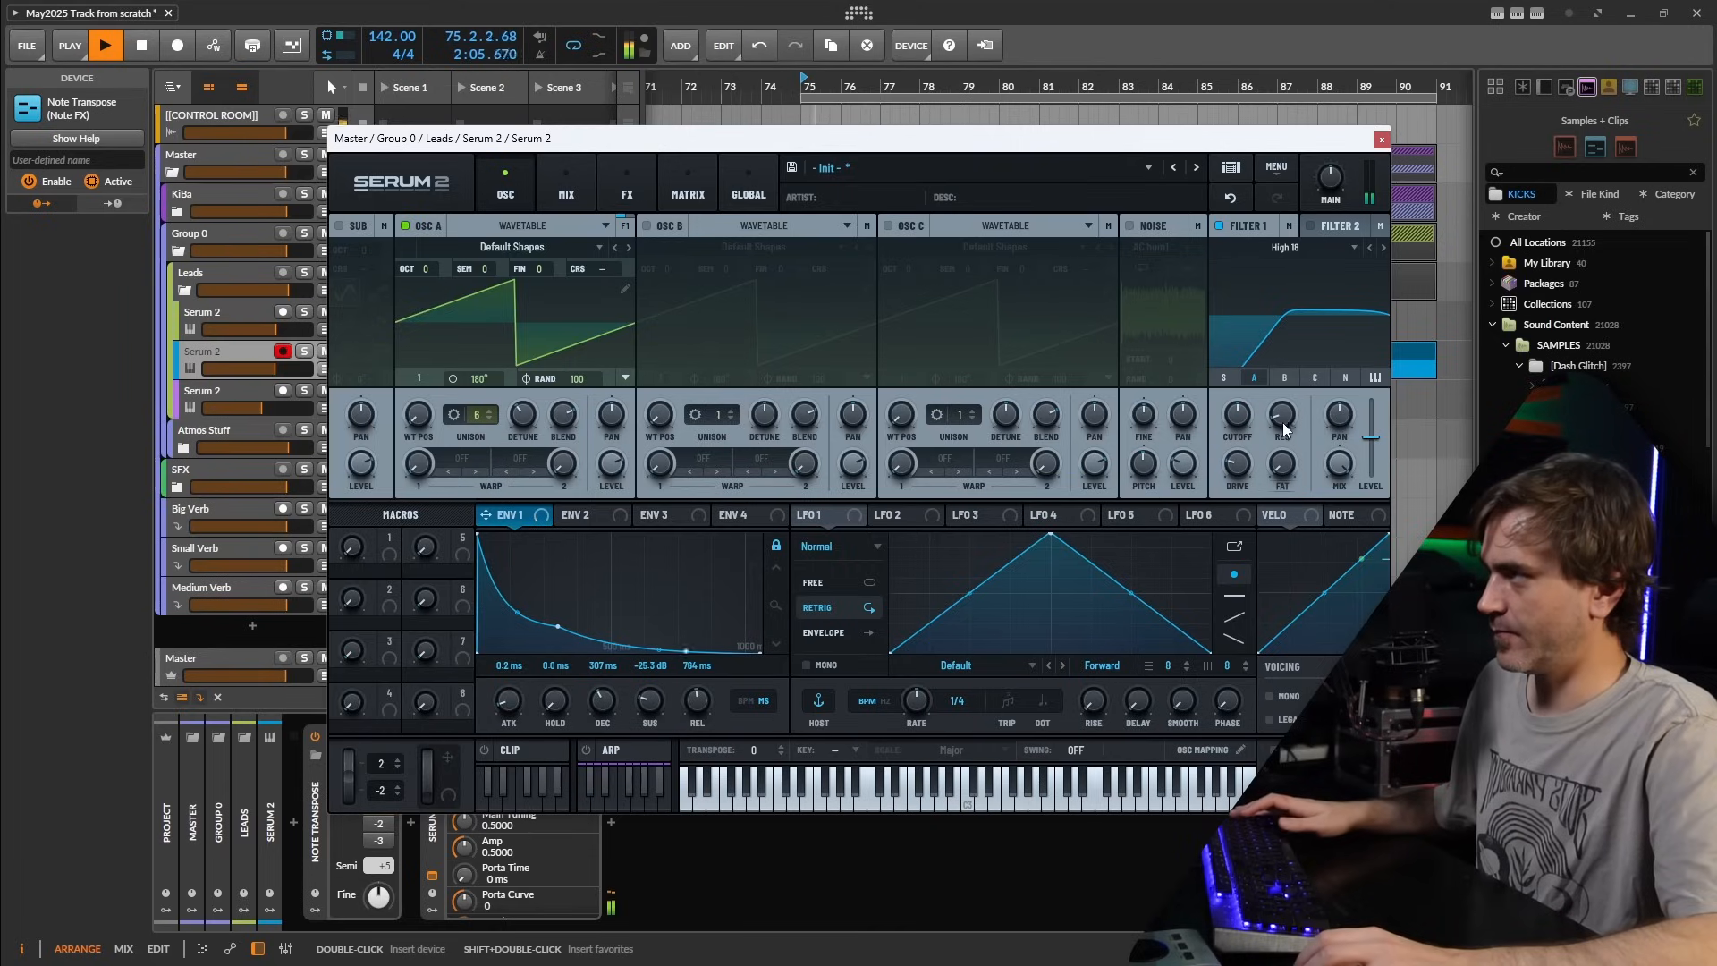
drag(1282, 422, 1236, 416)
key(space)
key(space)
key(space)
- Add a Convolve effect to Serum 2's main effects chain
click(627, 188)
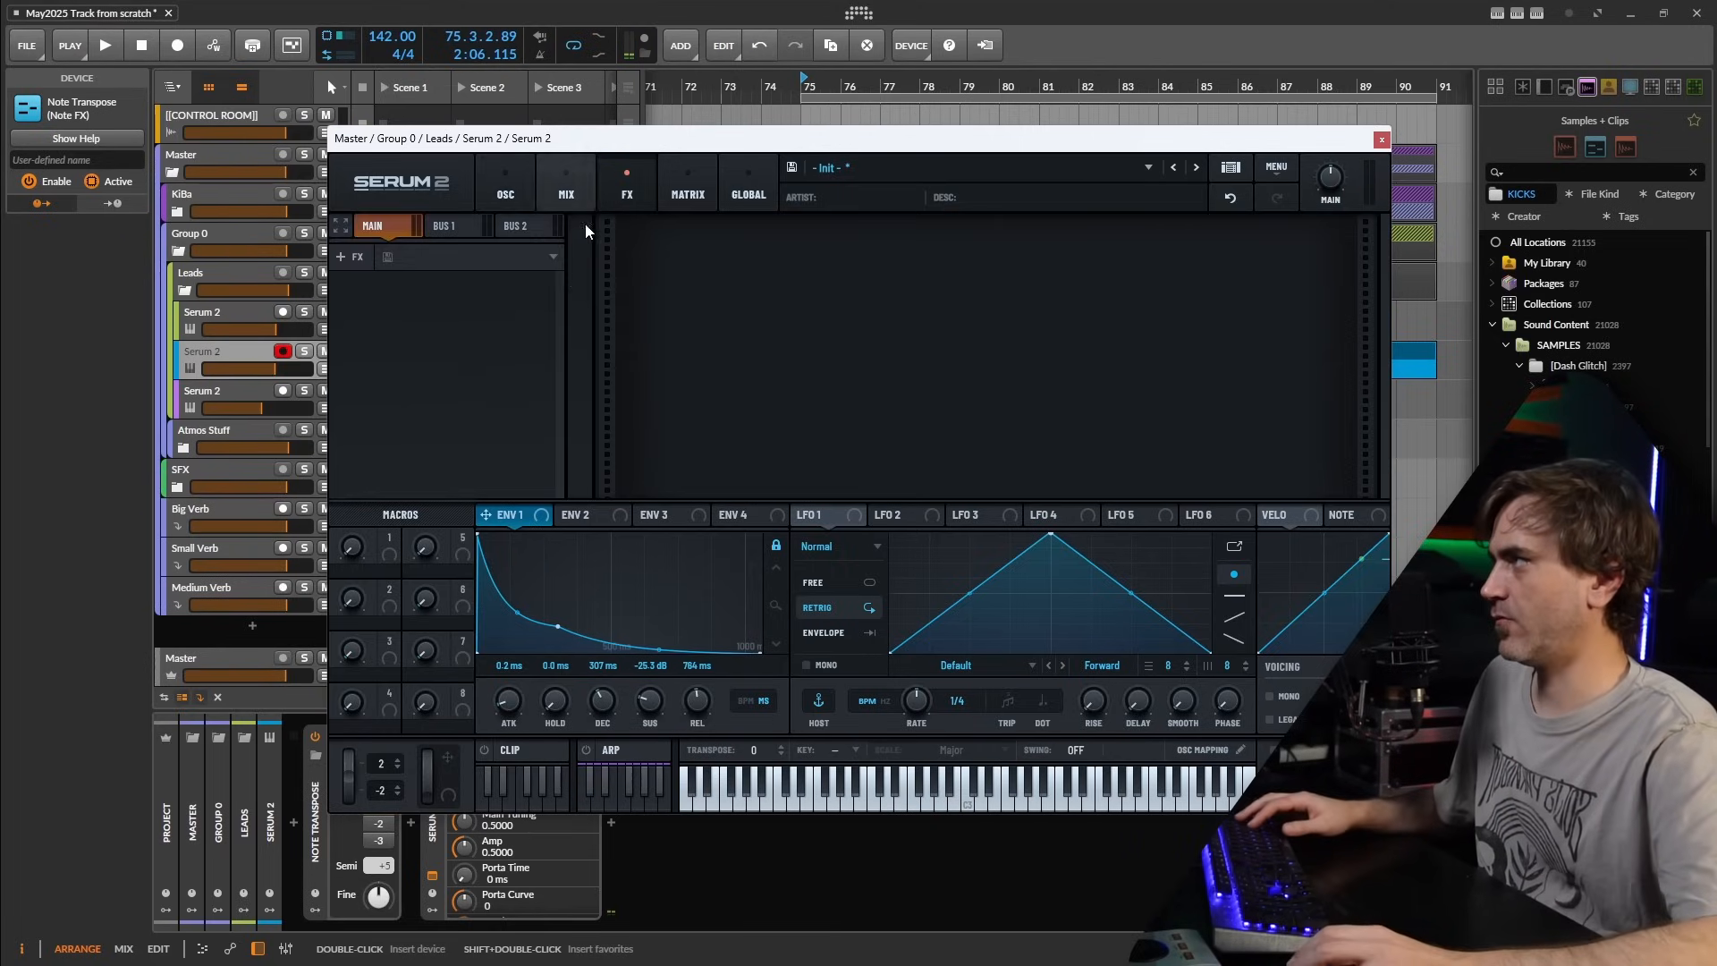
click(340, 257)
click(432, 362)
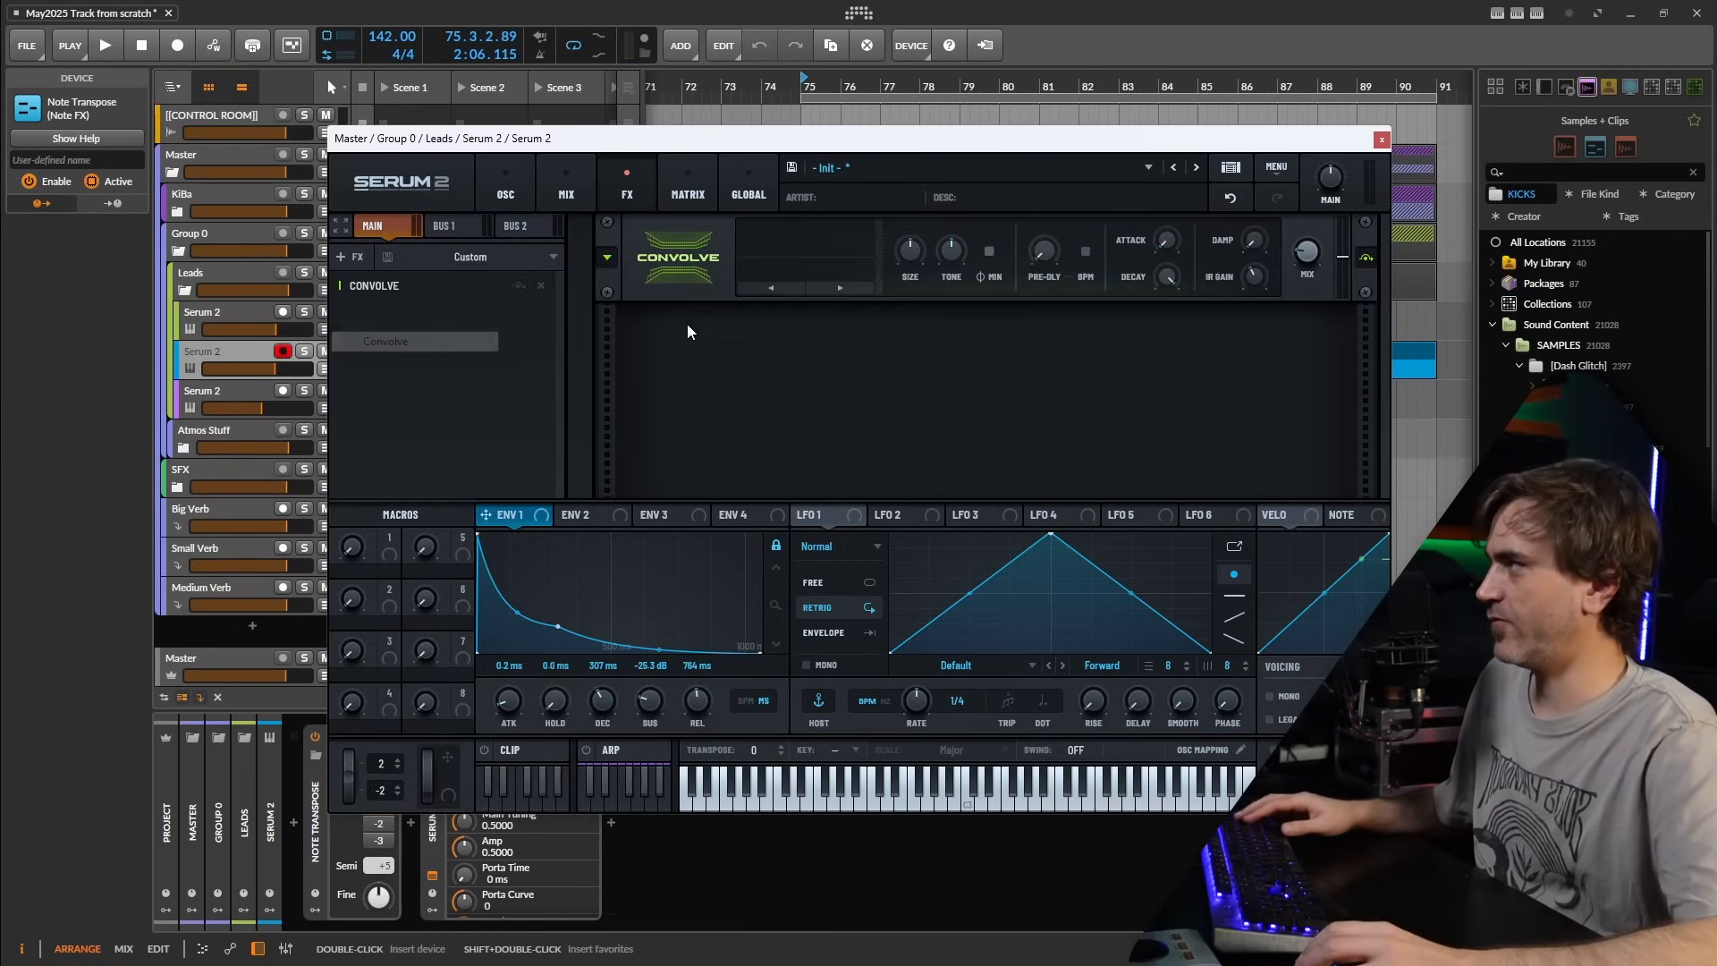
- Load the factory impulse response Cold Abyss into the Convolve effect and audition the lead
click(797, 257)
mouse_move(804, 290)
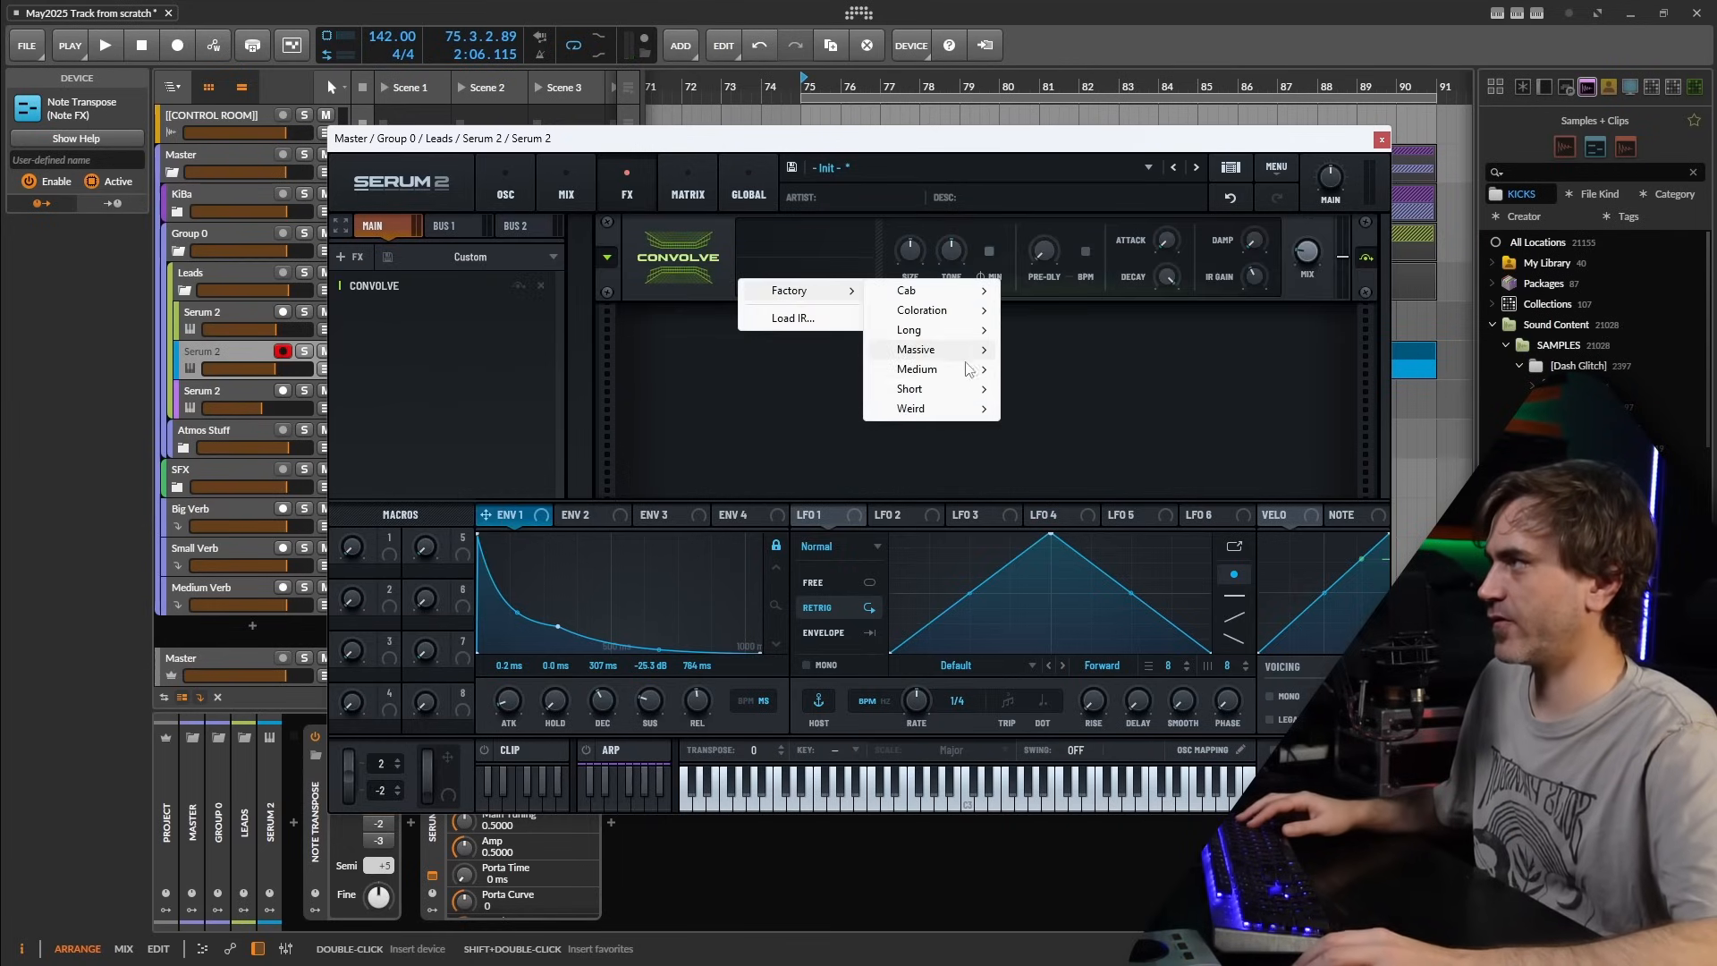
mouse_move(930, 331)
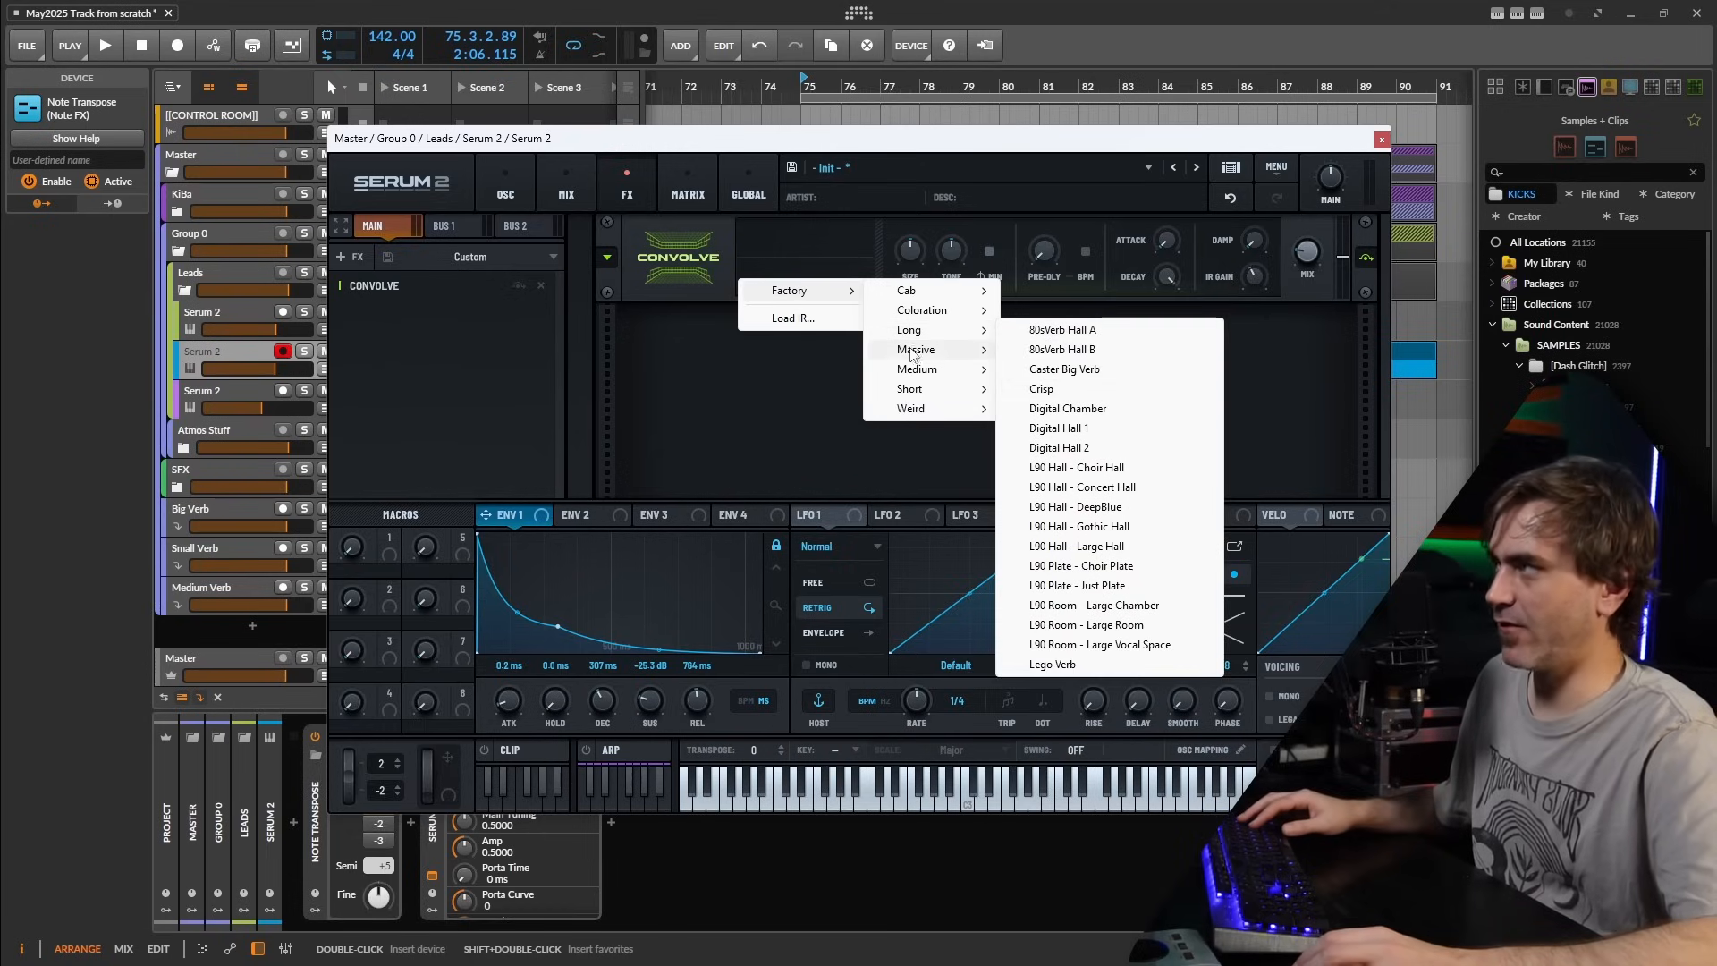
click(1046, 389)
key(space)
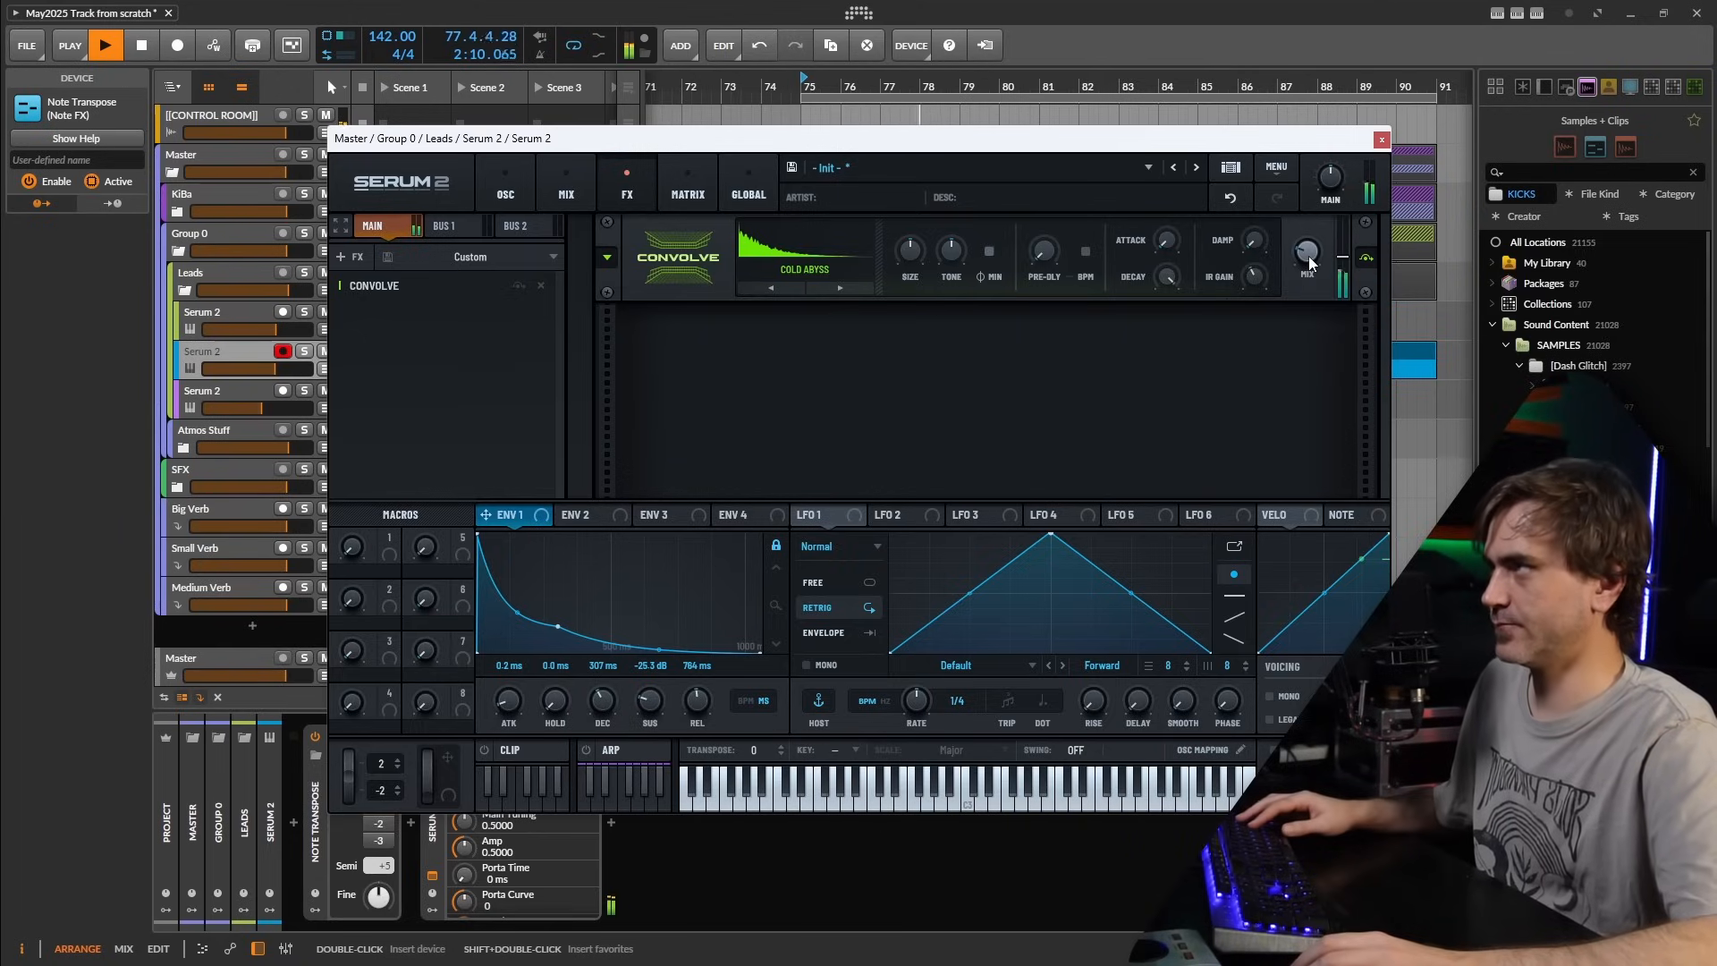
key(space)
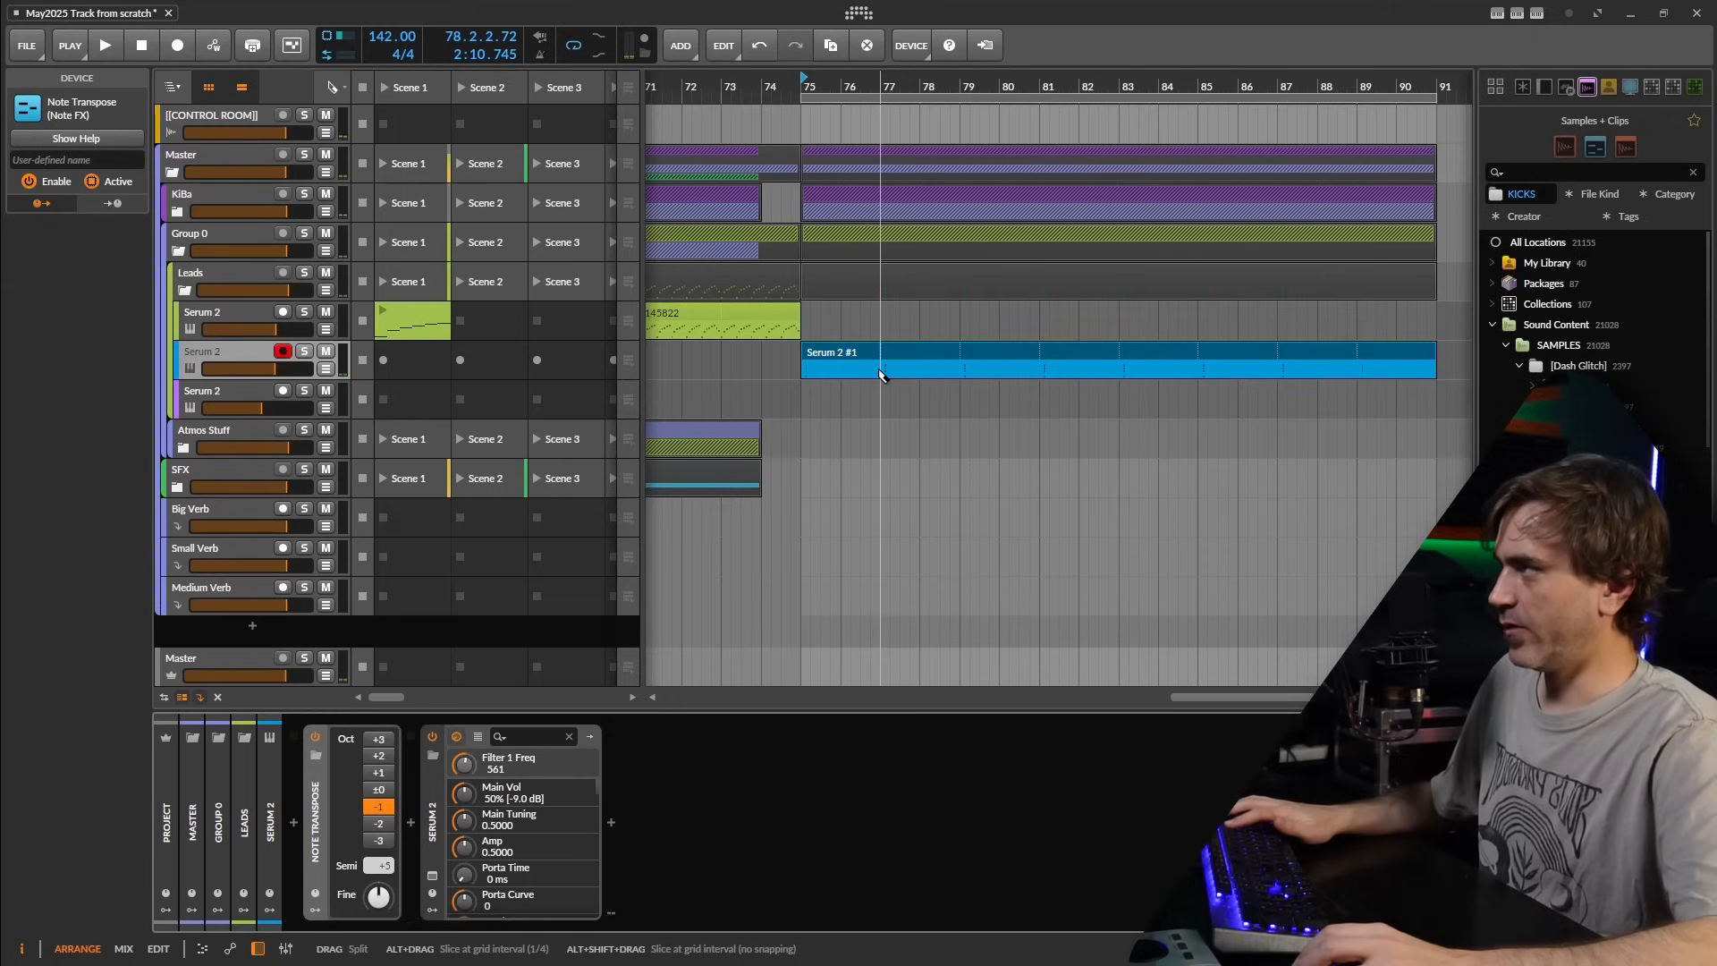
- Extend the loop of the Serum 2 #1 clip to the clip's full 16-bar length
key(1)
click(878, 356)
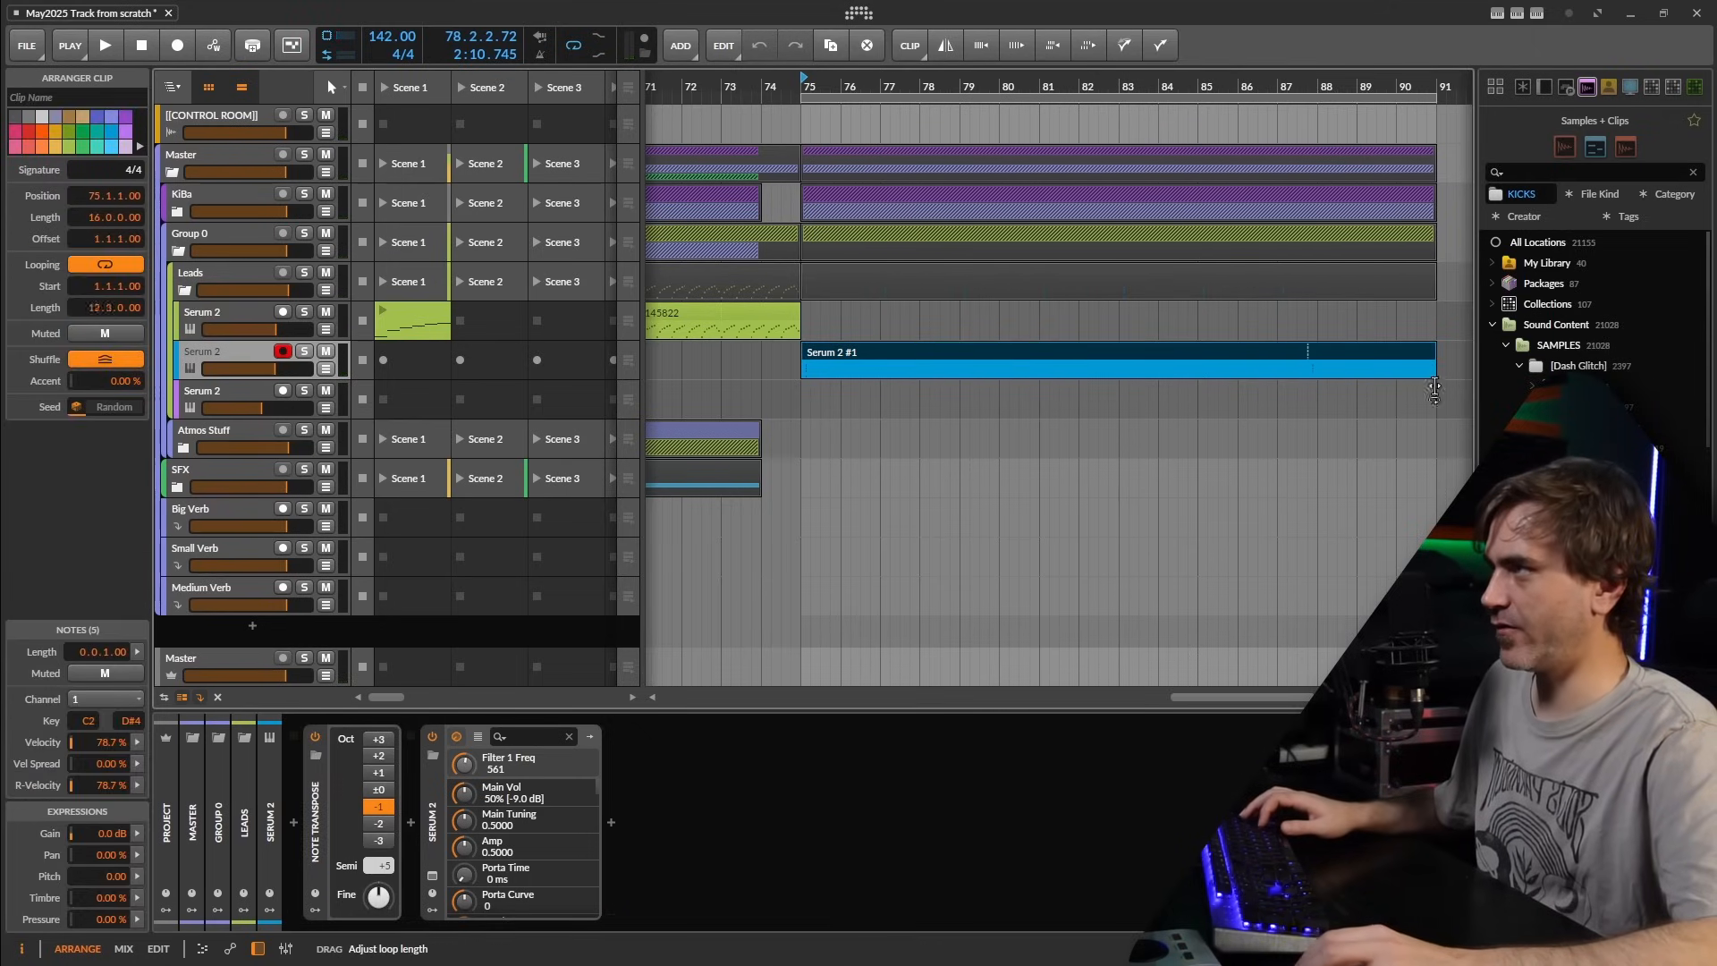
drag(1434, 390, 1444, 390)
- Raise the armed Serum 2 track's volume slightly and audition it with the arrangement
click(259, 362)
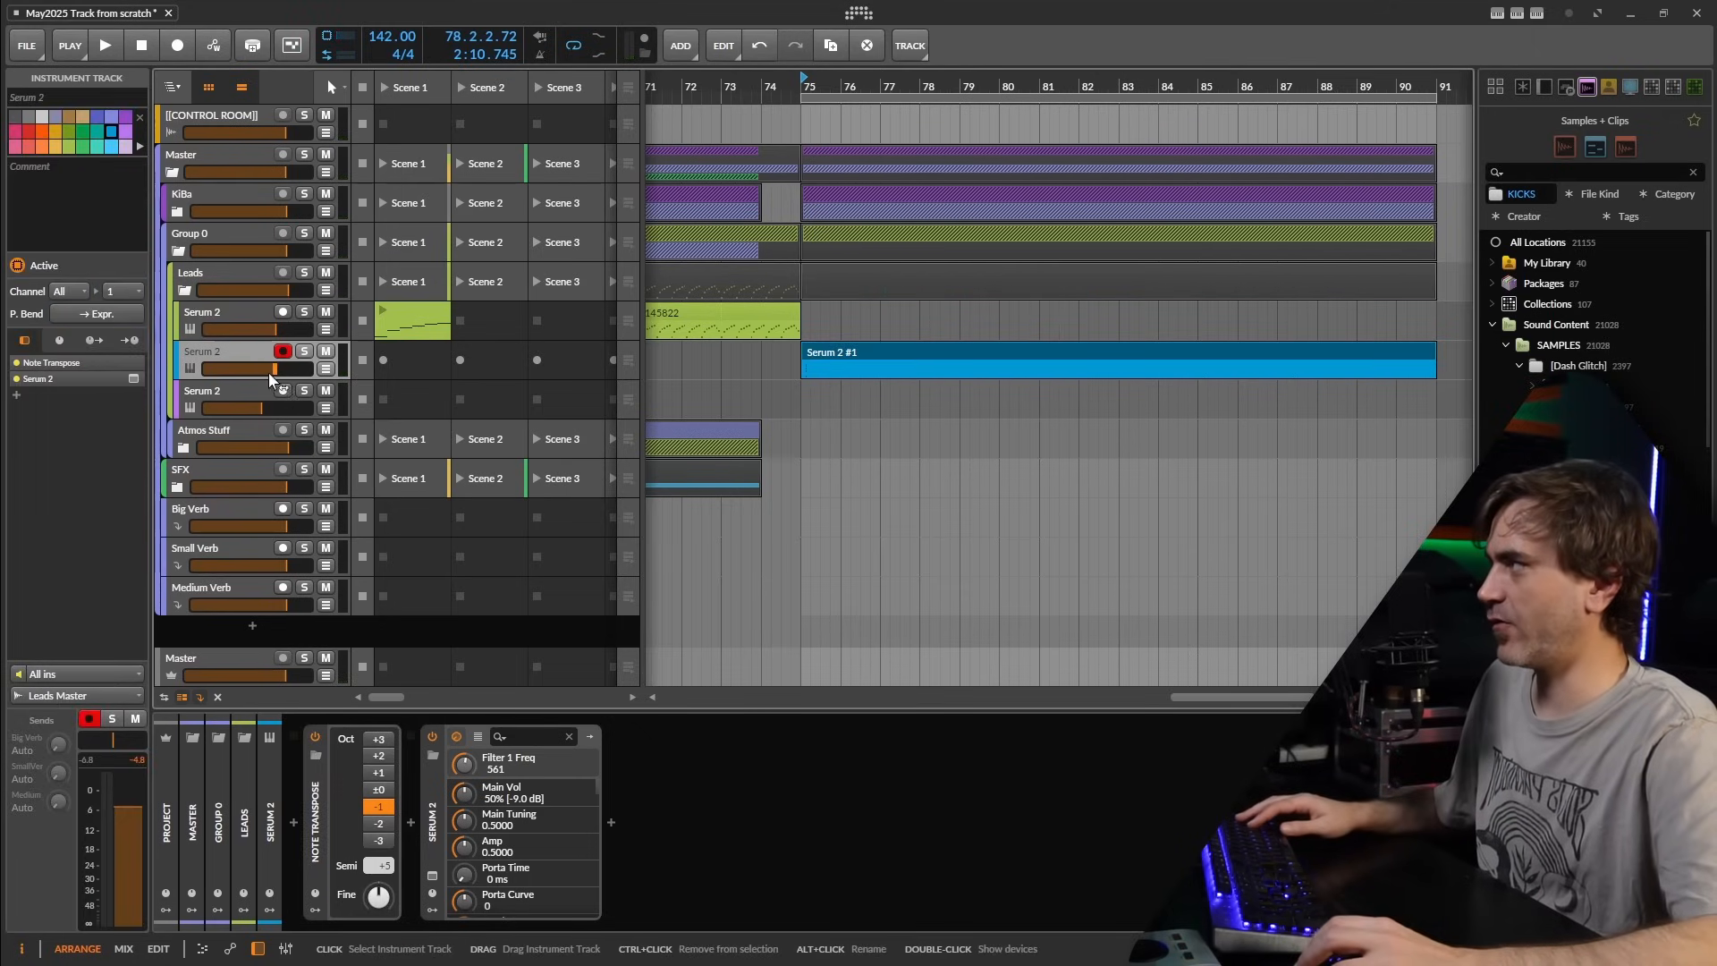
key(space)
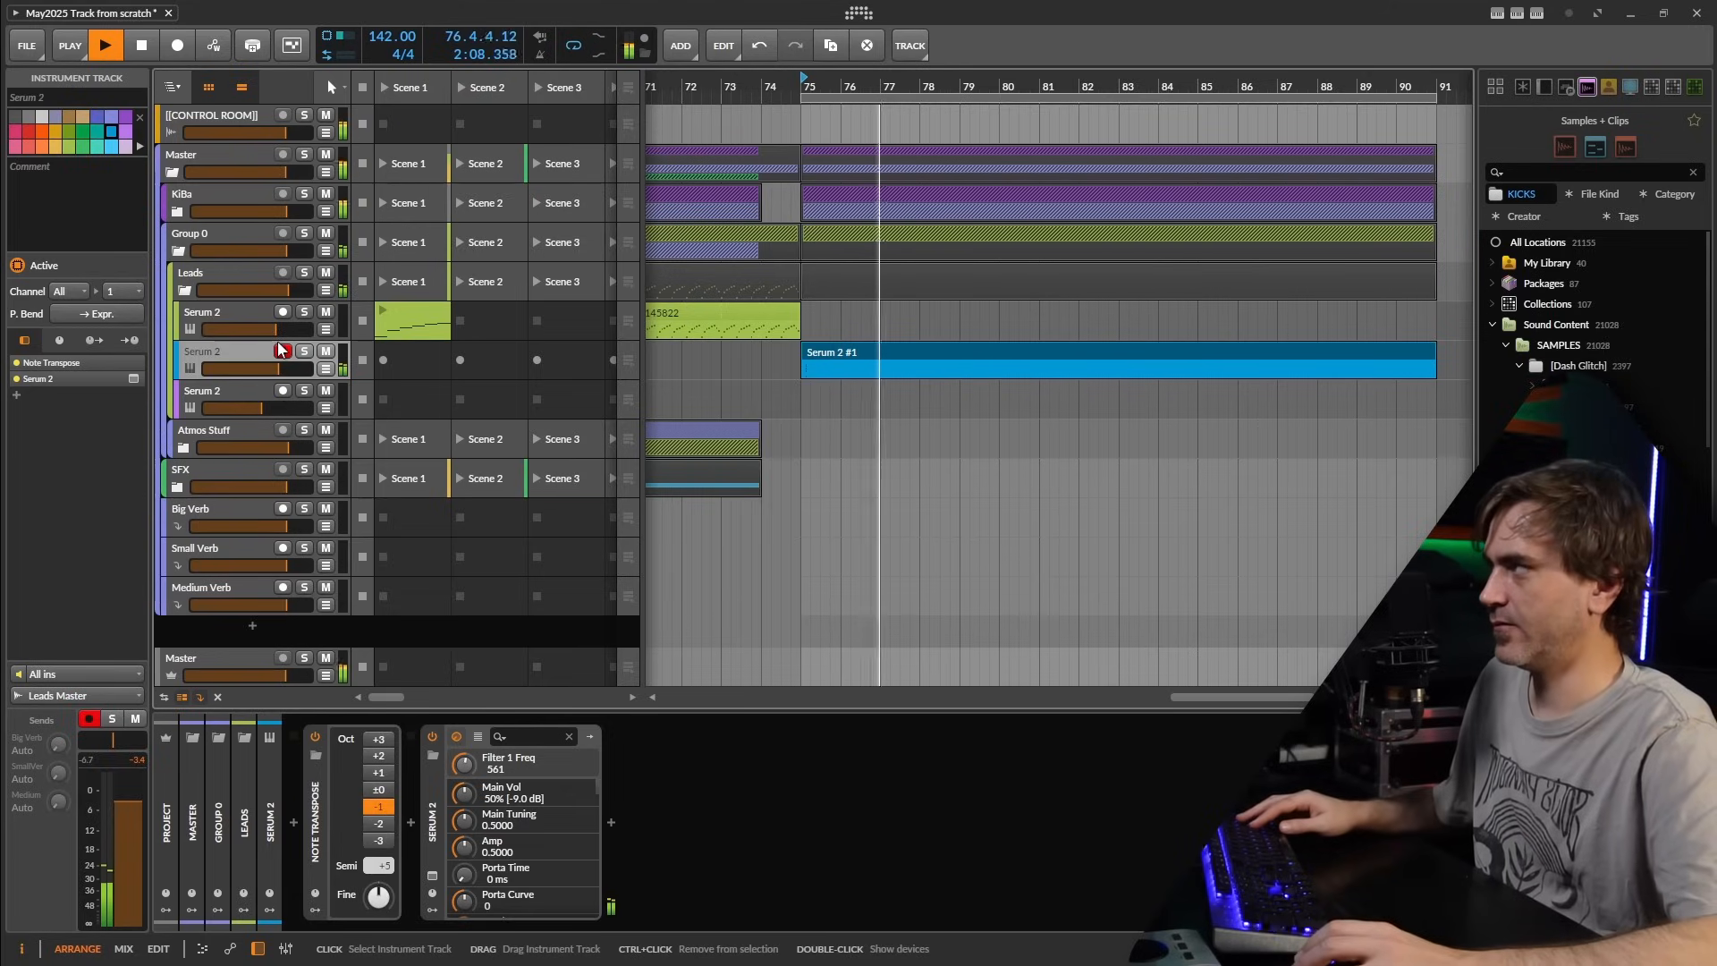
key(space)
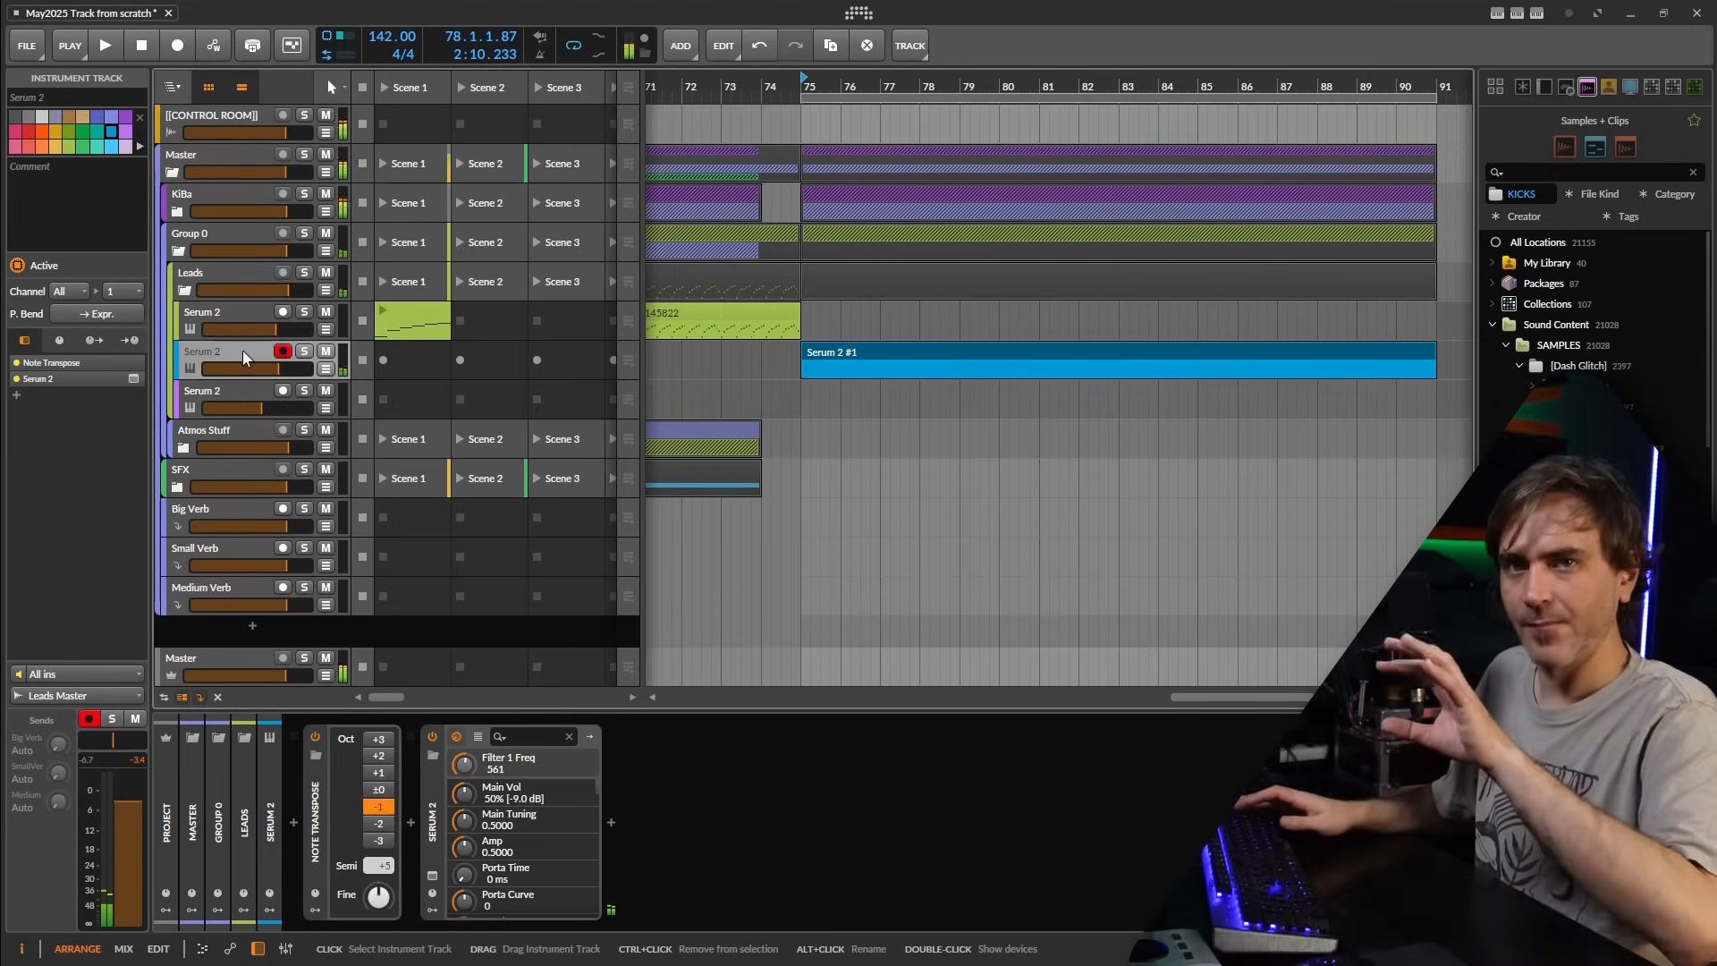
- Reopen the Serum 2 plugin window and listen to the lead through the Convolve effect
click(431, 874)
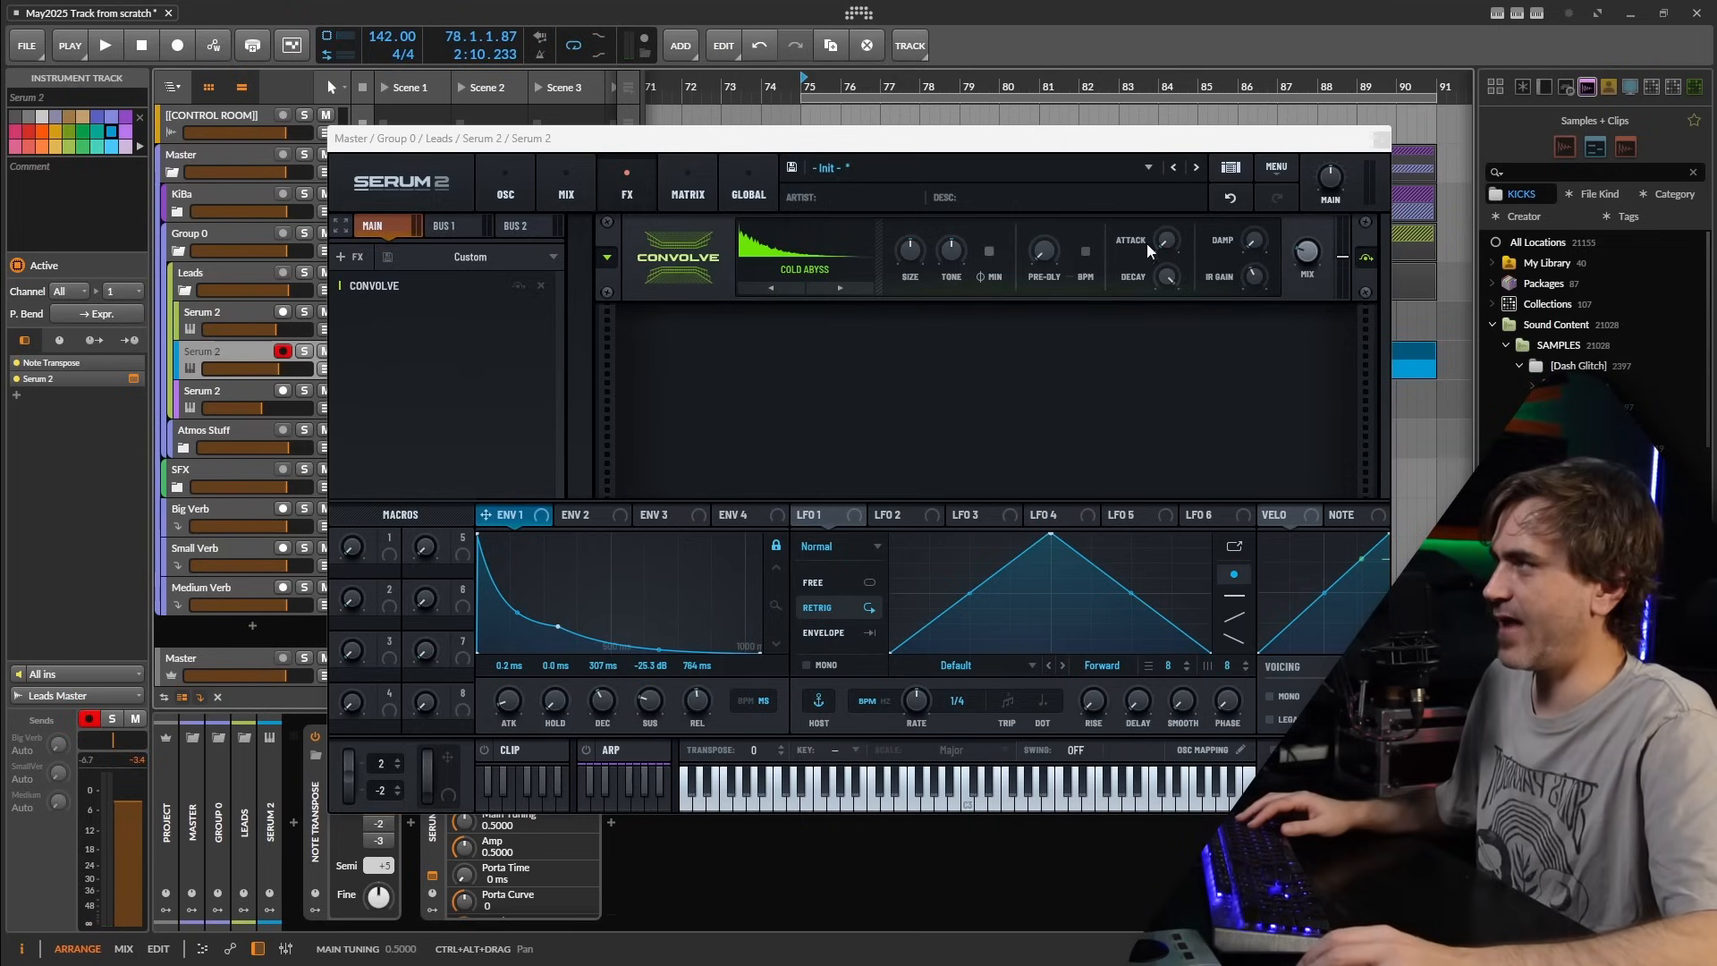
key(space)
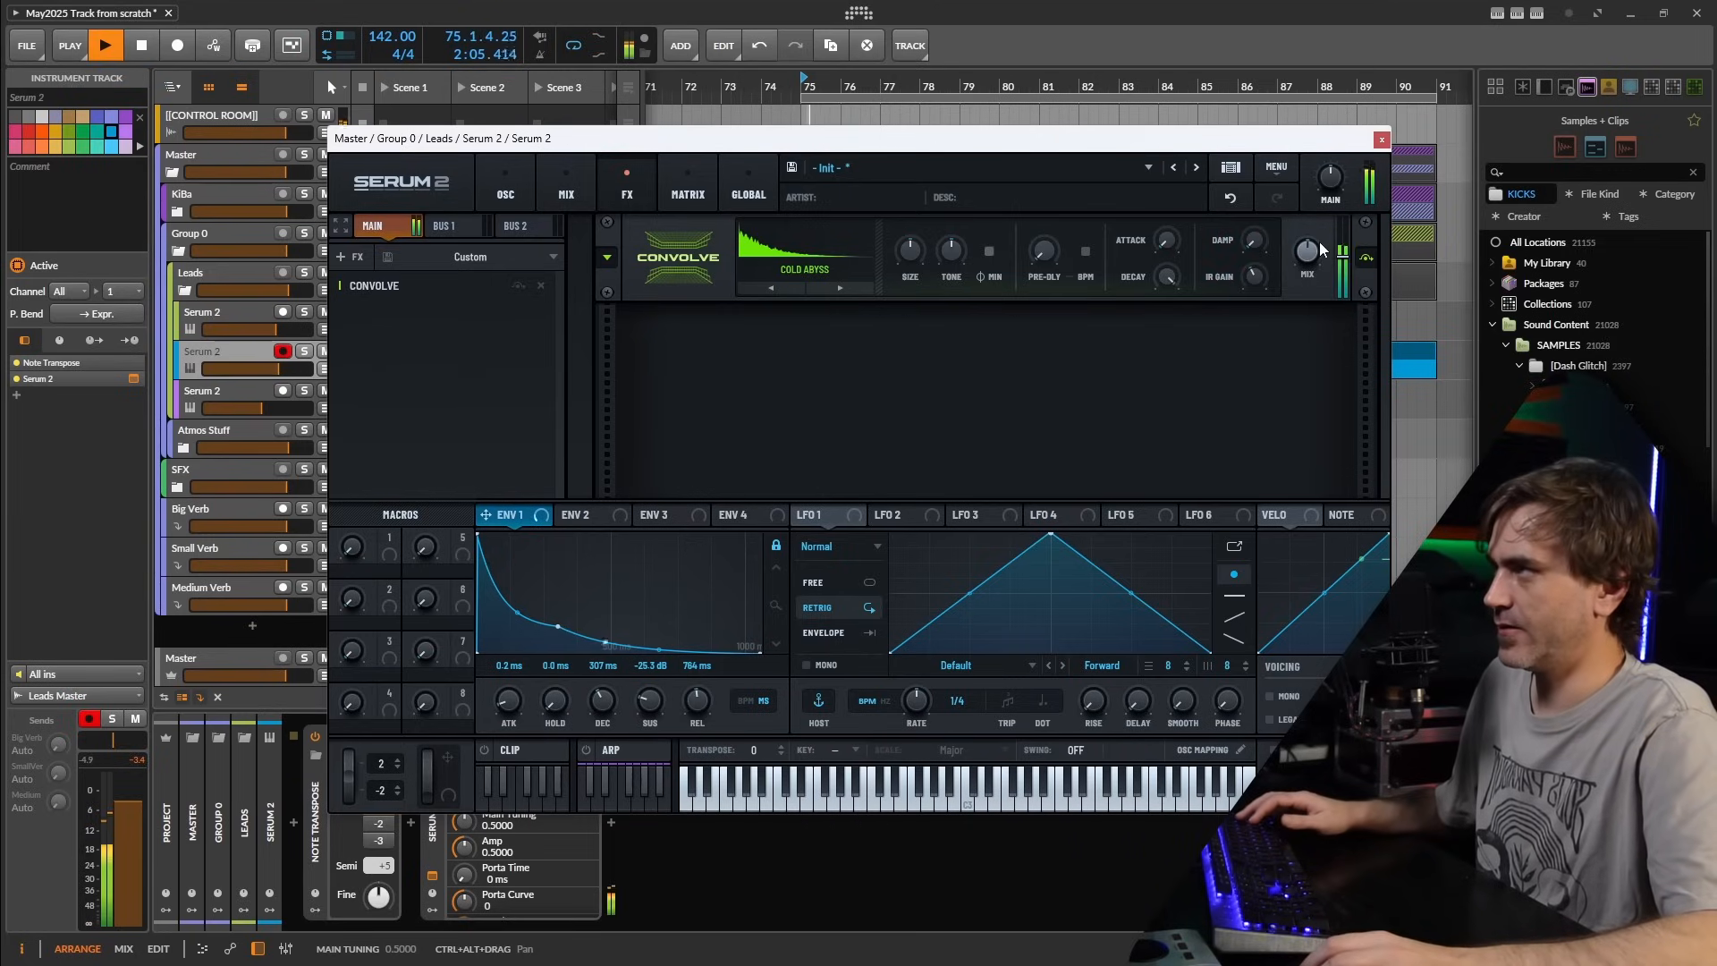
key(space)
key(space)
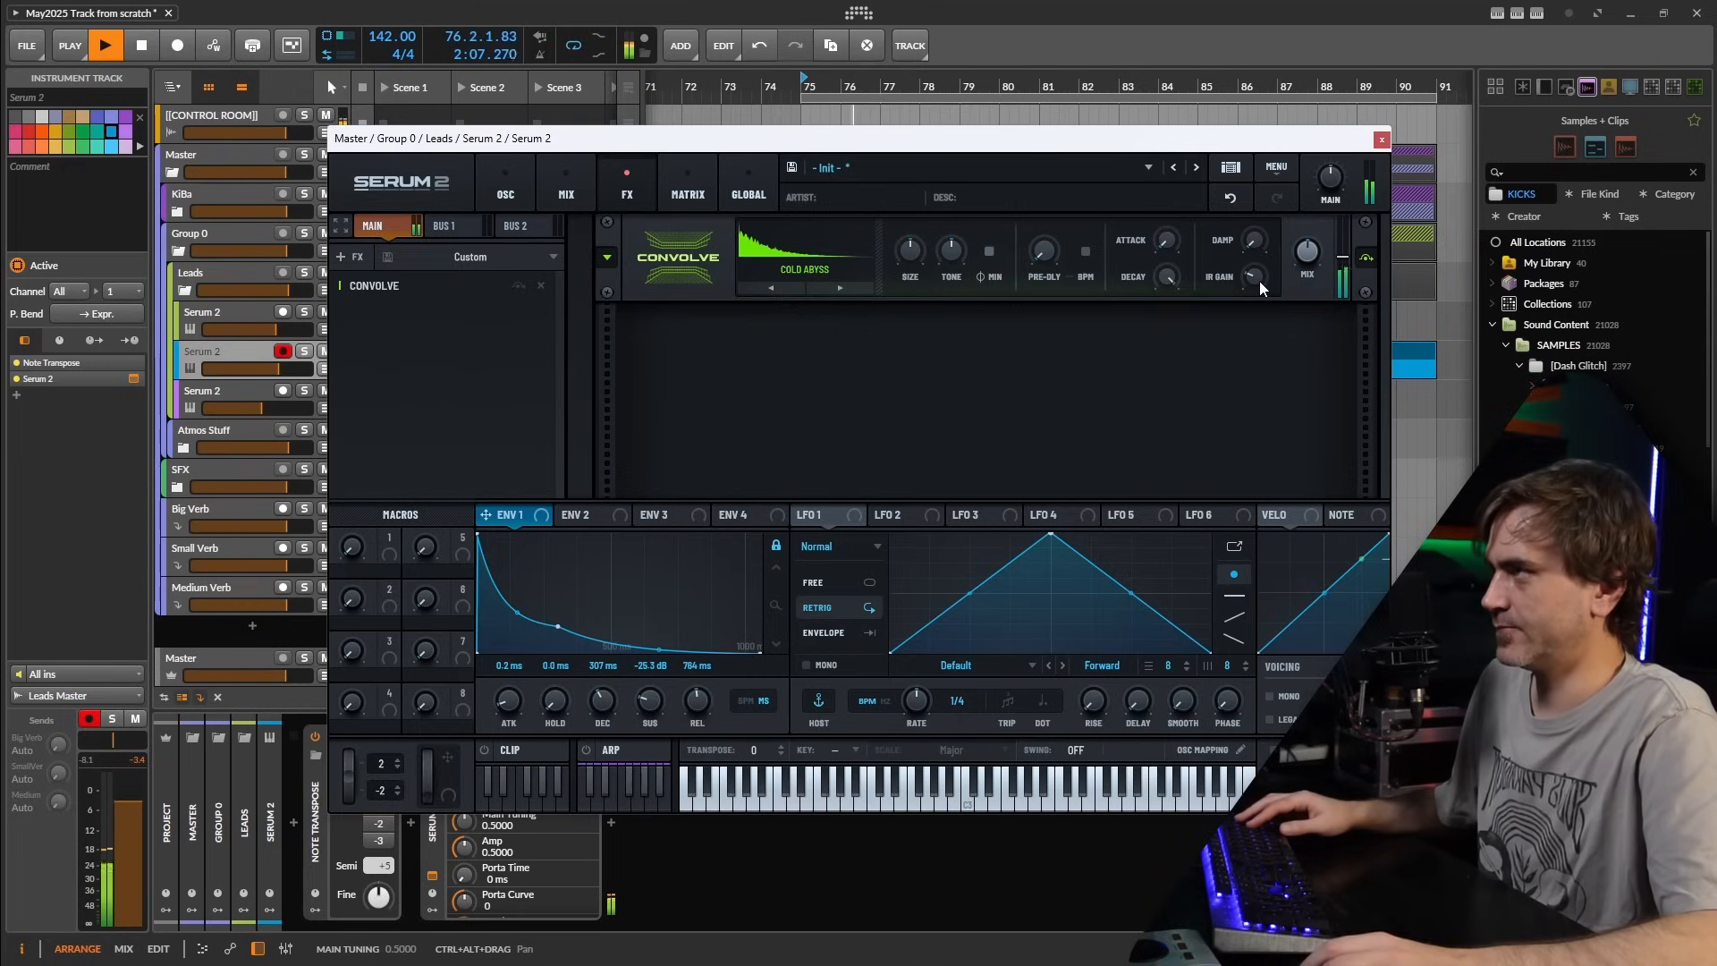
- Add a High 24 filter after Convolve in the main effects chain and audition the result
click(508, 190)
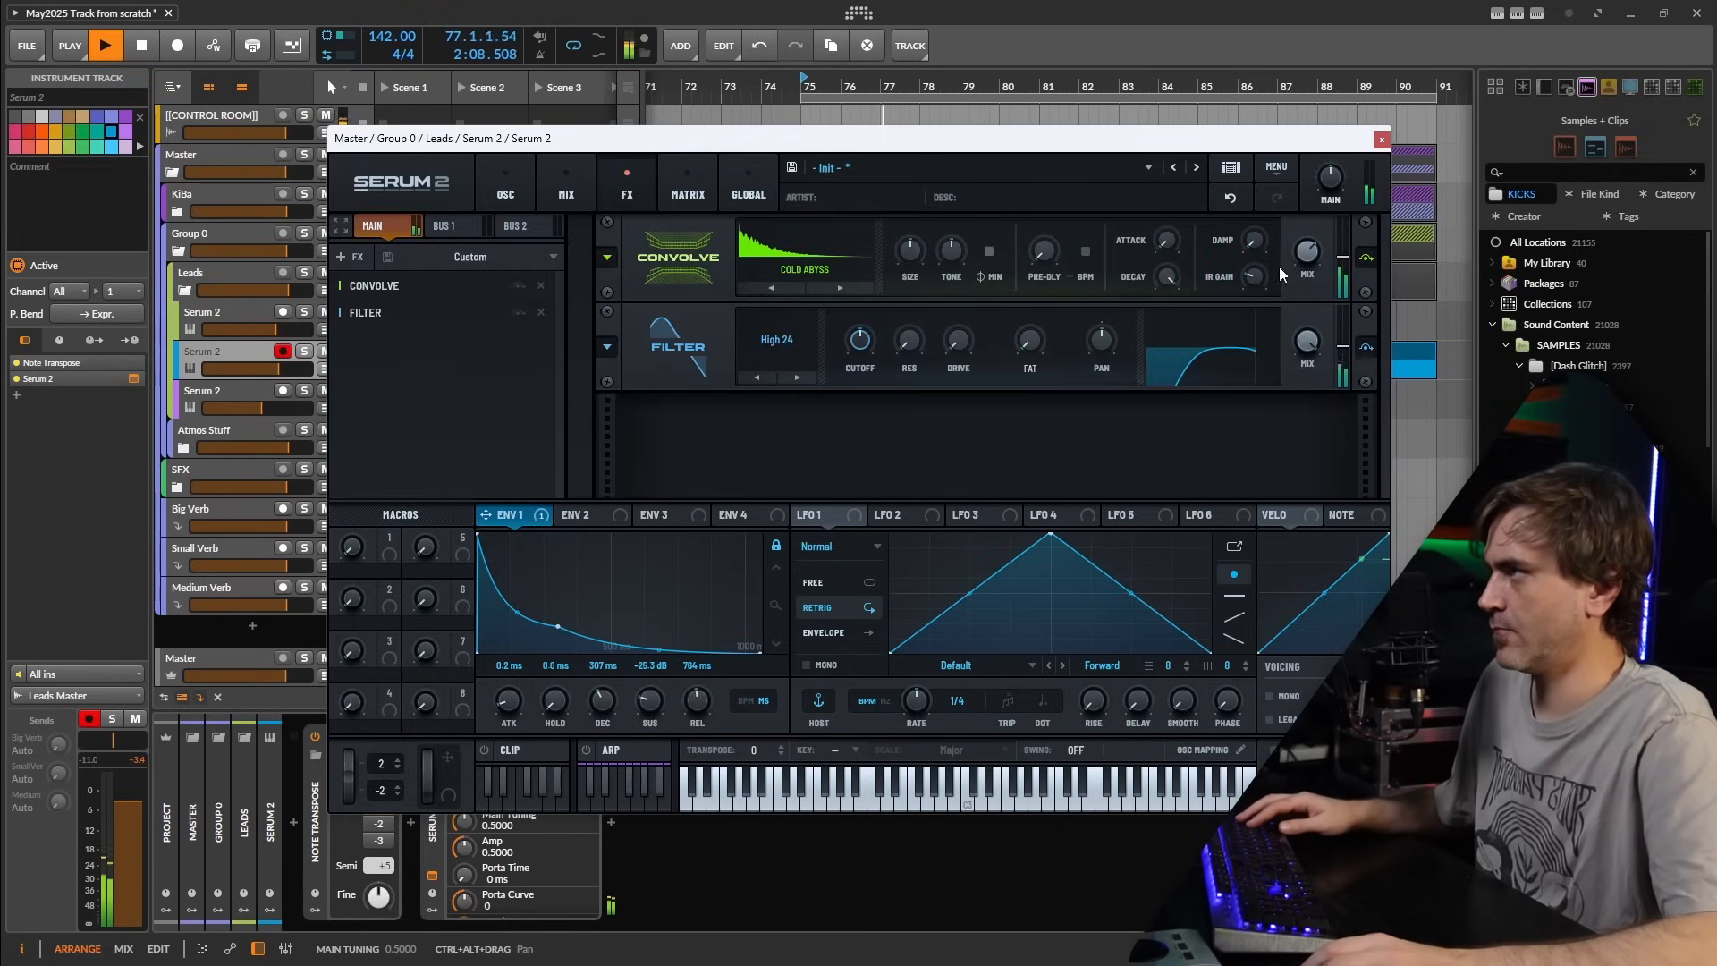
key(space)
key(space)
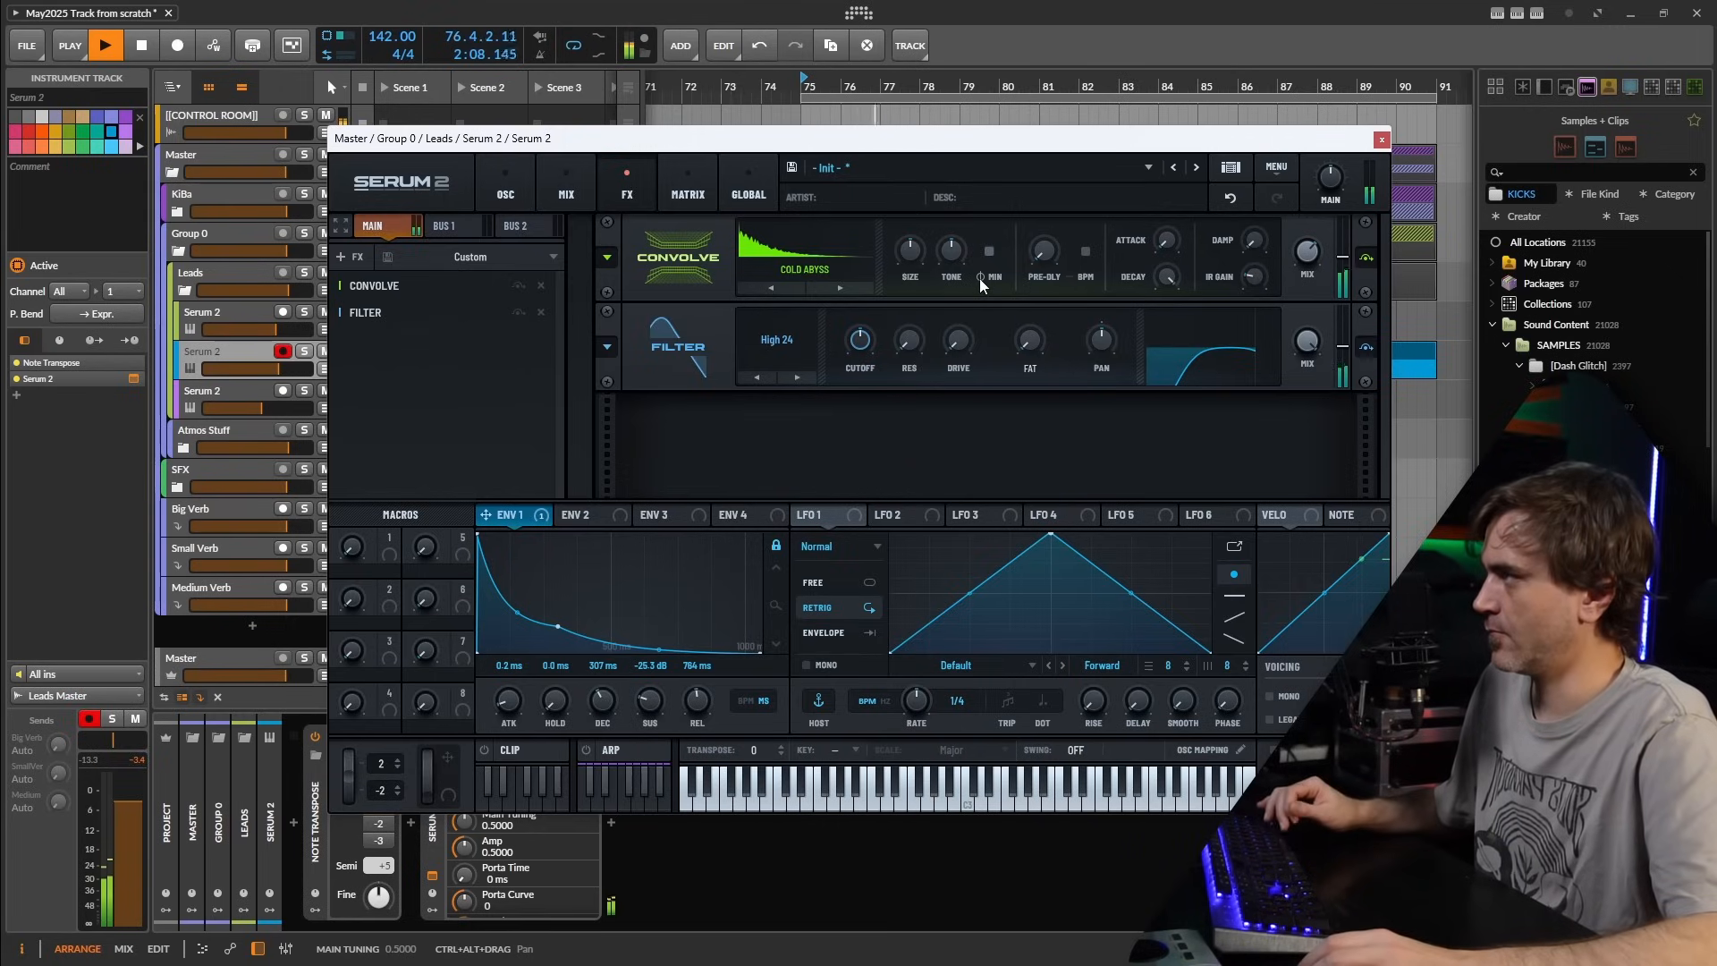
- Add a Ping-Pong delay after the filter and make its left 1/4 time dotted
click(341, 255)
click(376, 361)
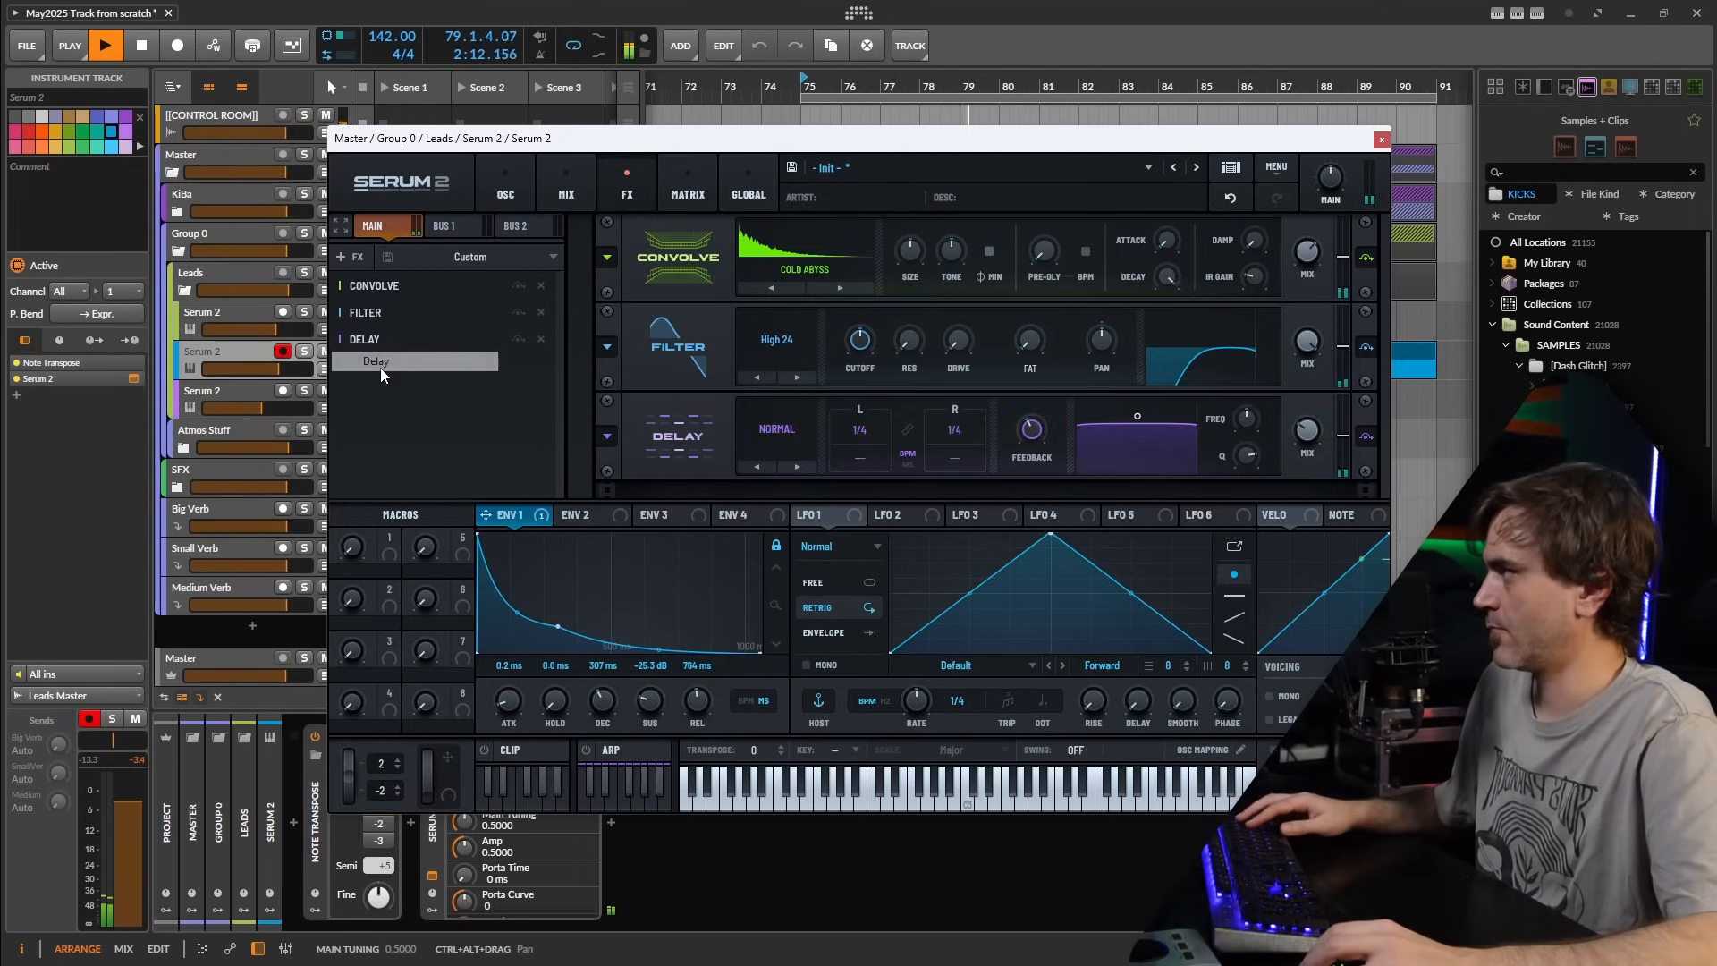
click(781, 438)
click(786, 487)
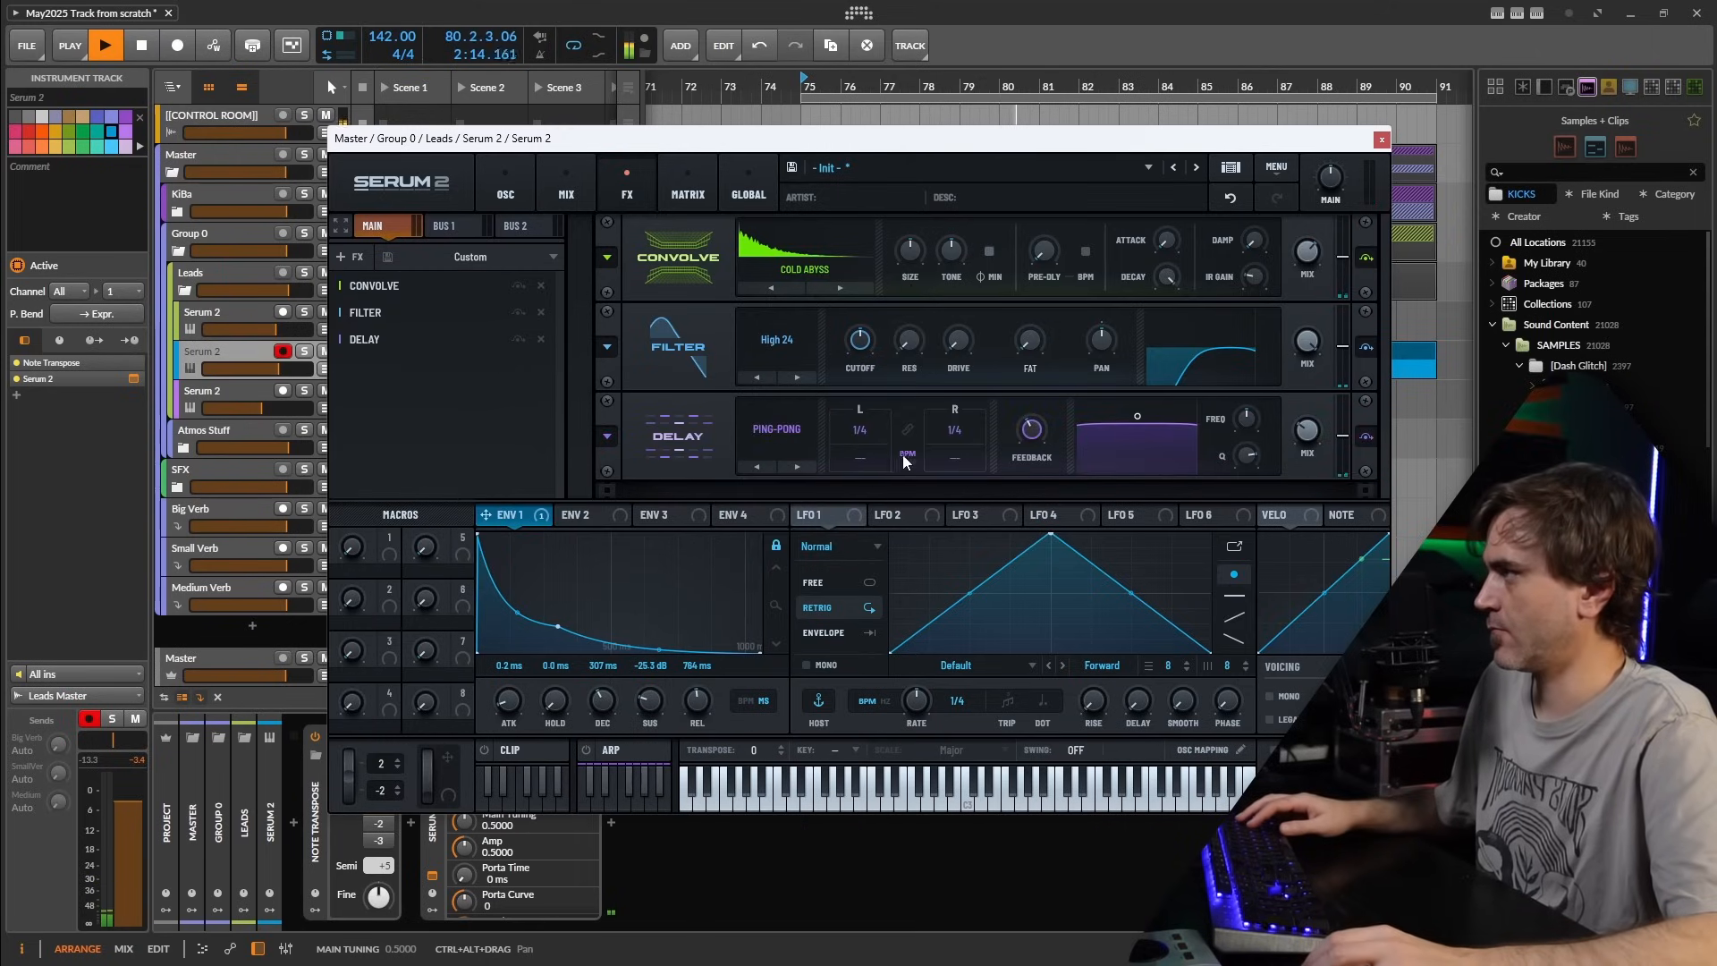
drag(857, 458, 855, 560)
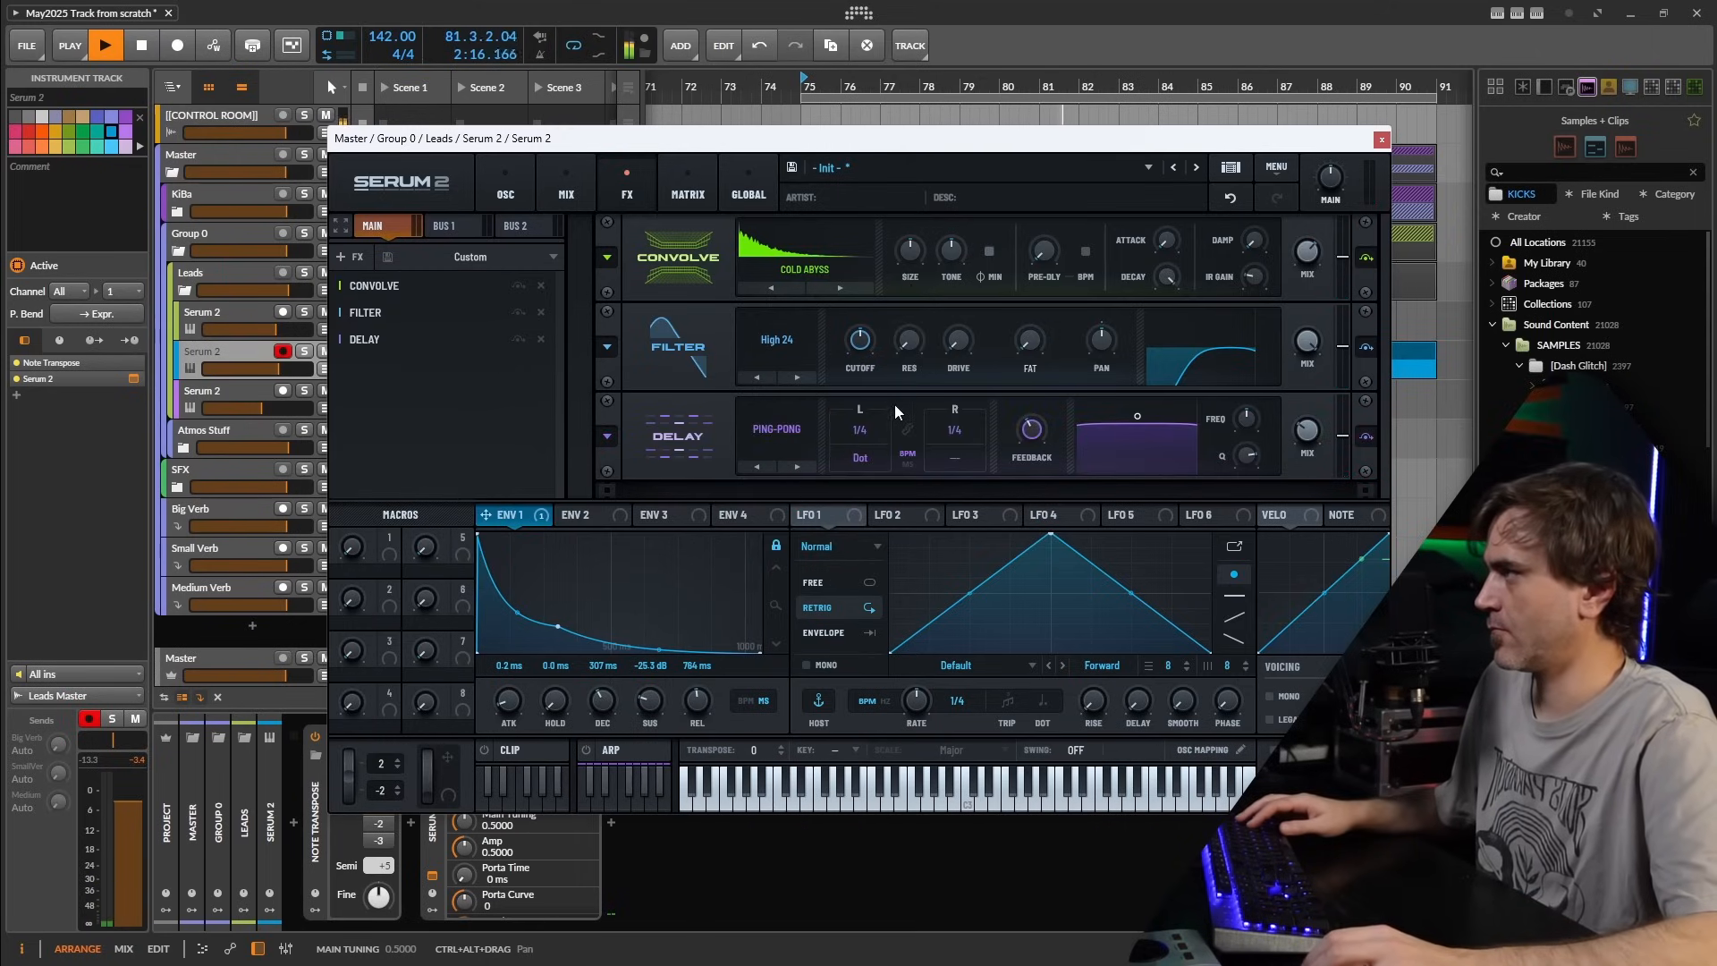
- Switch LFO 1 to Envelope mode and audition the filter modulation
key(space)
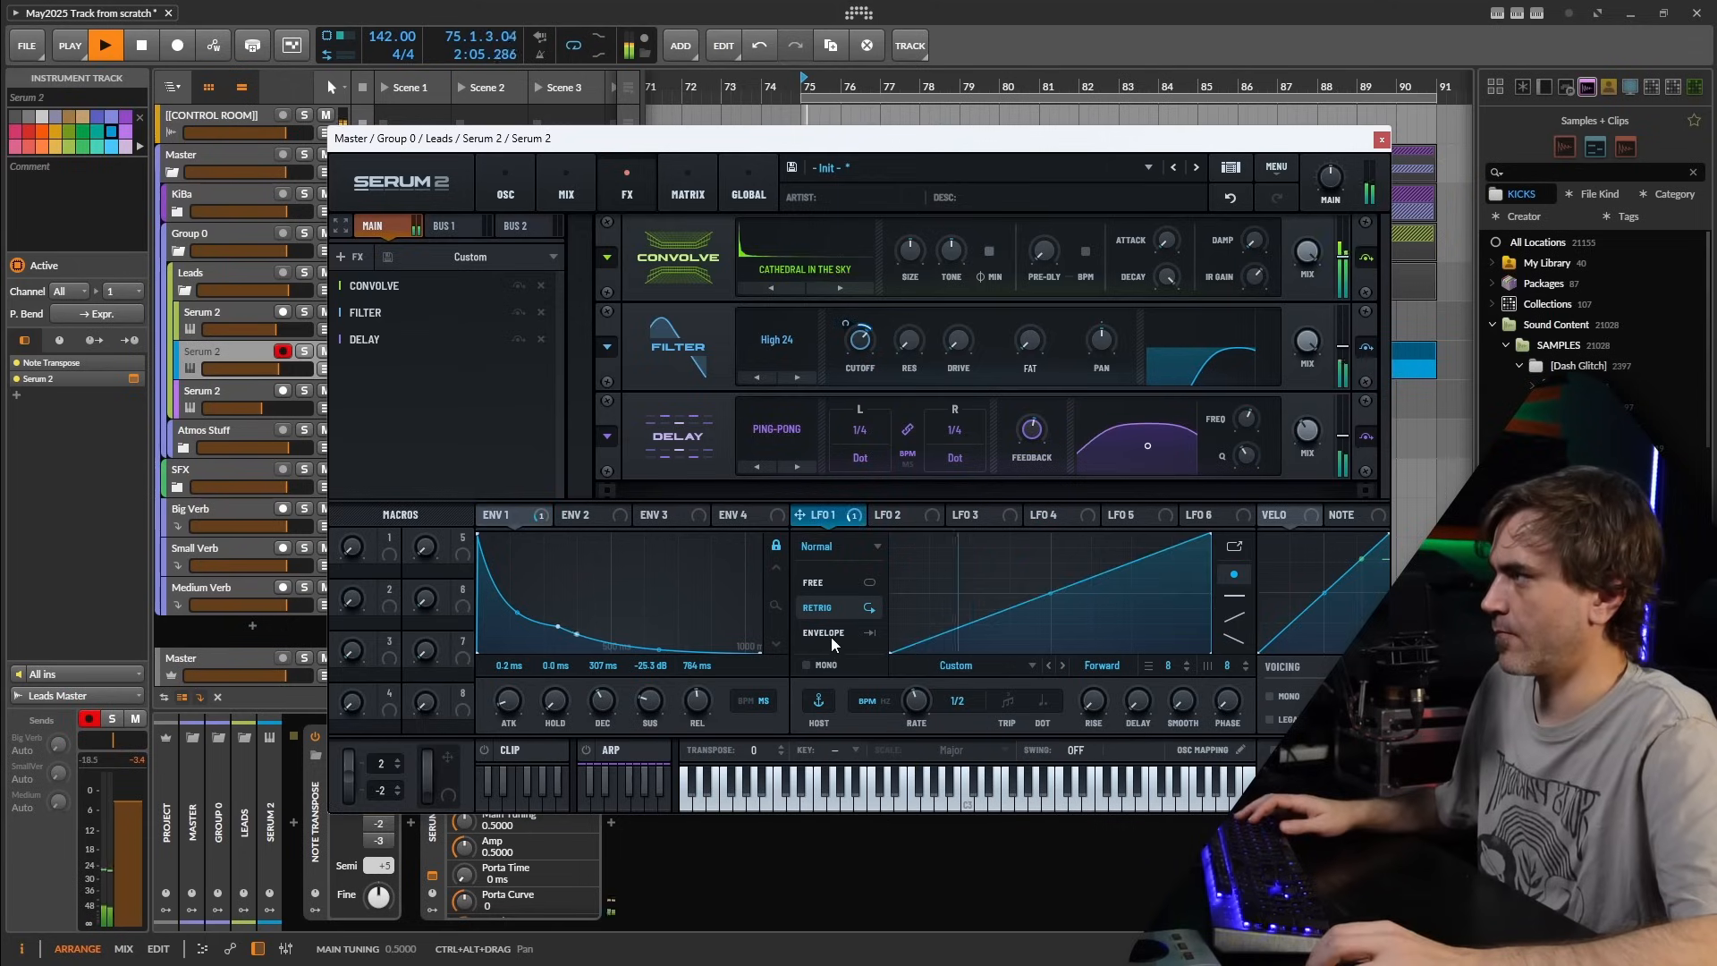
click(830, 632)
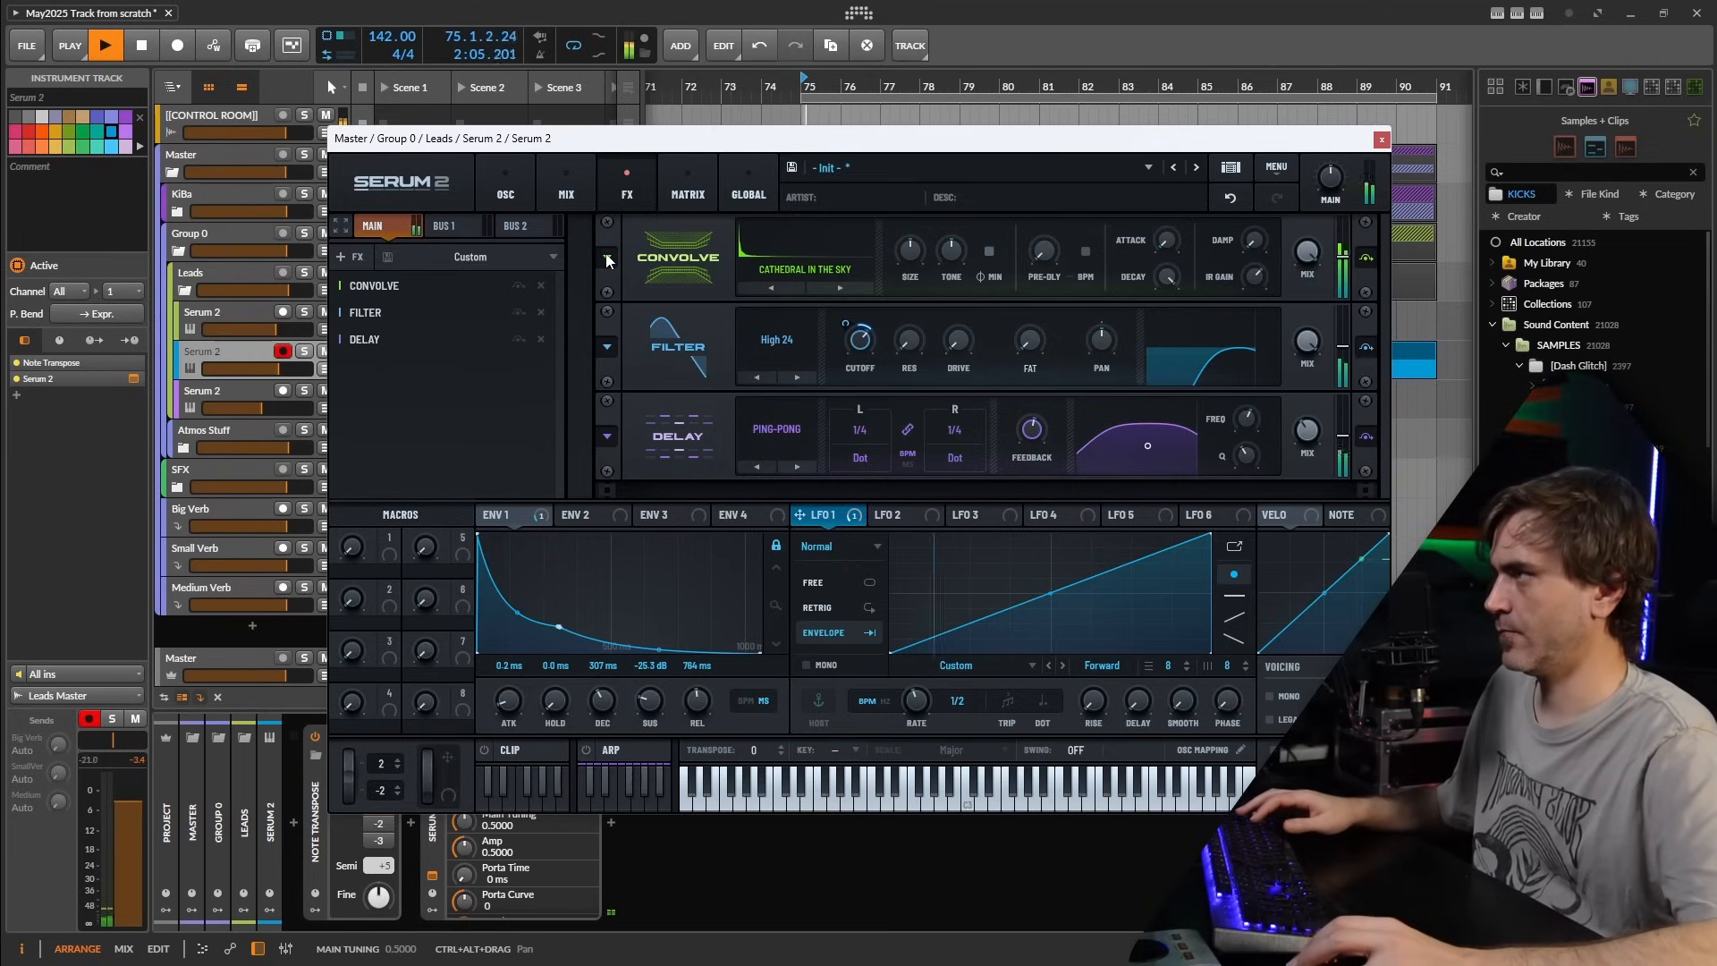
key(space)
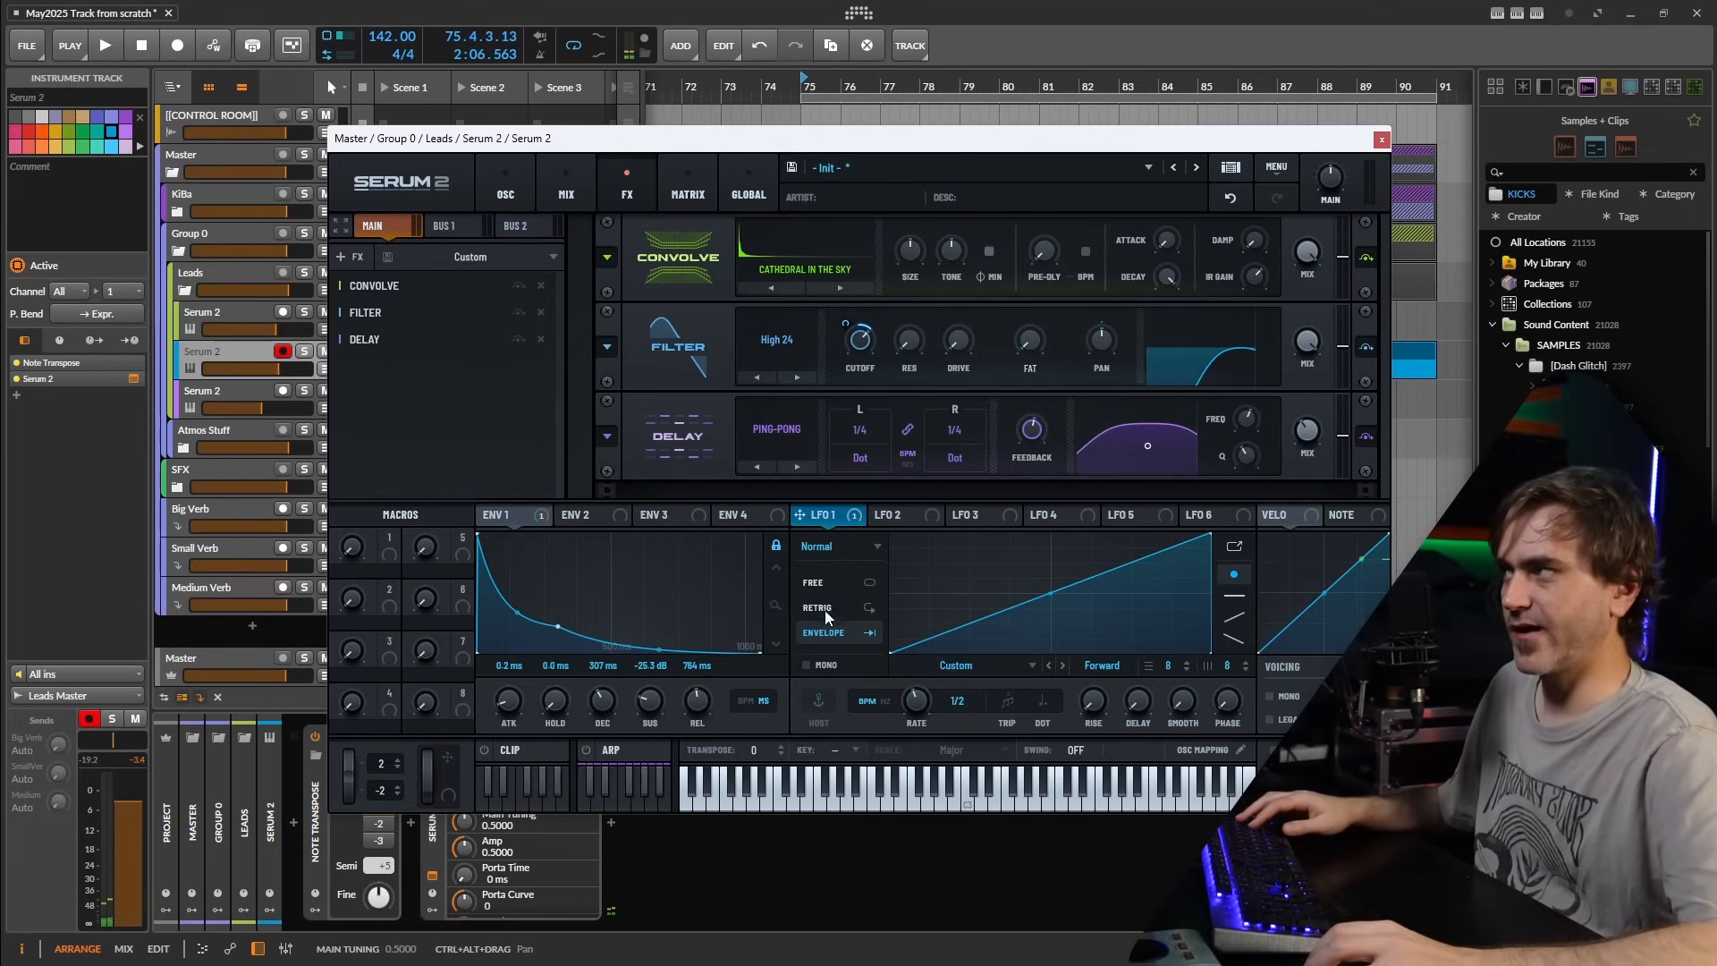
- Audition the lead with its effects chain and check the oscillator settings before closing the plugin window
mouse_move(856, 353)
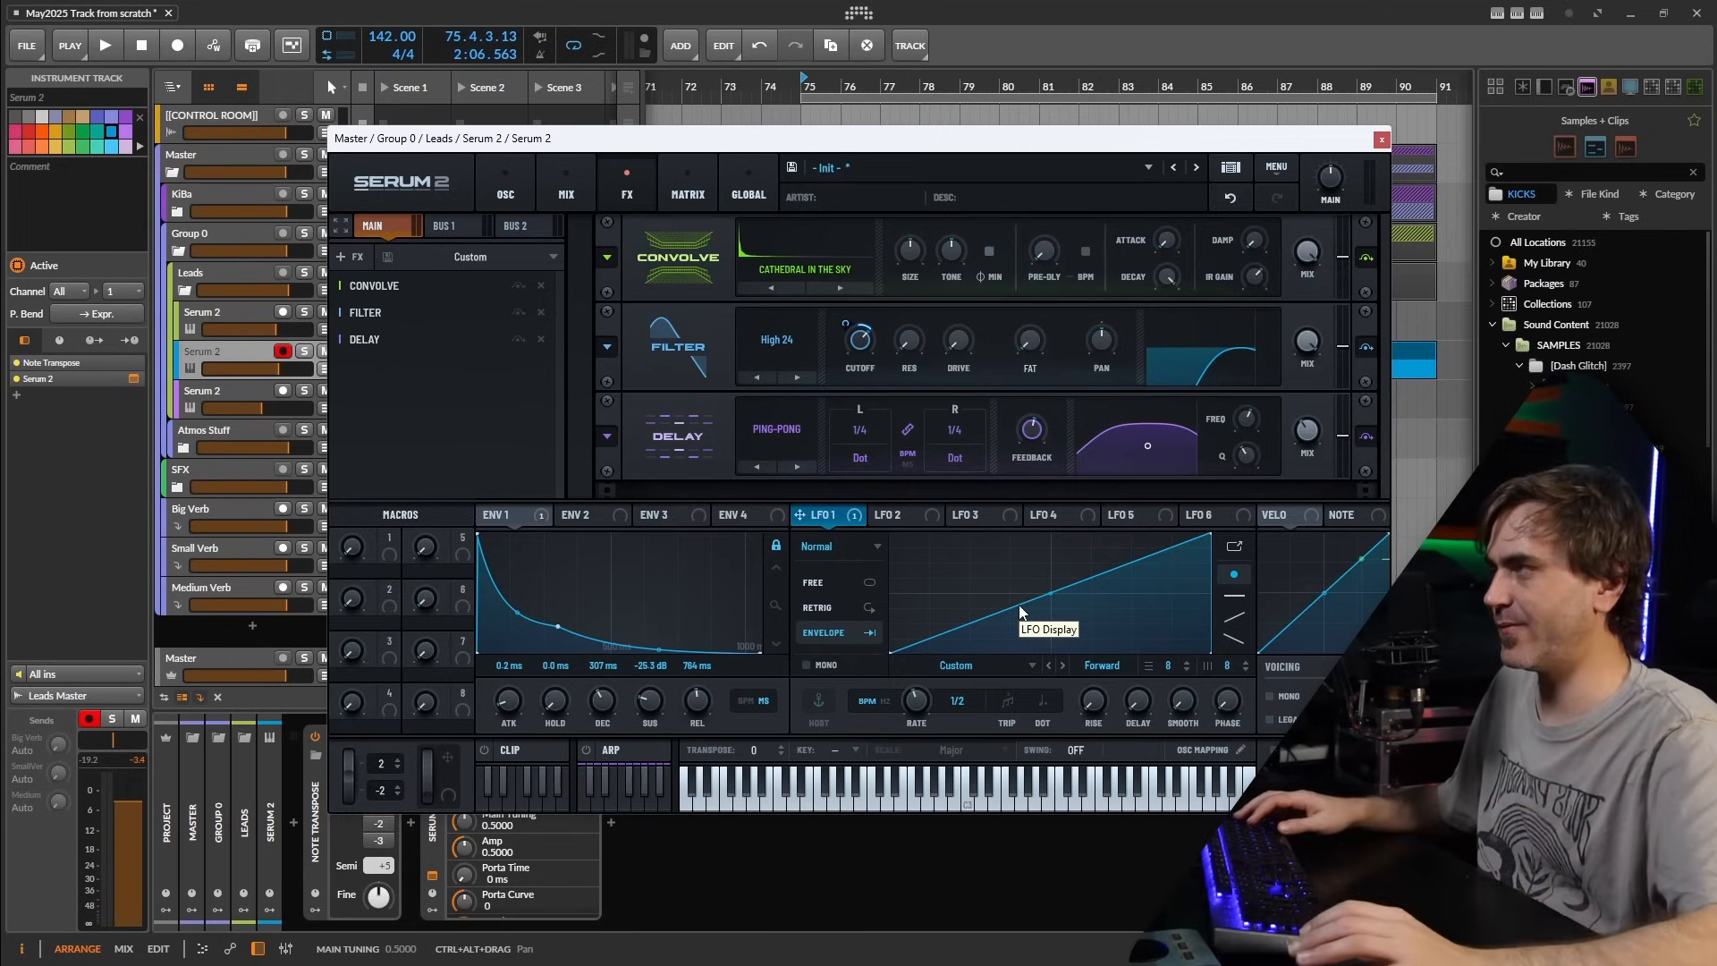
key(space)
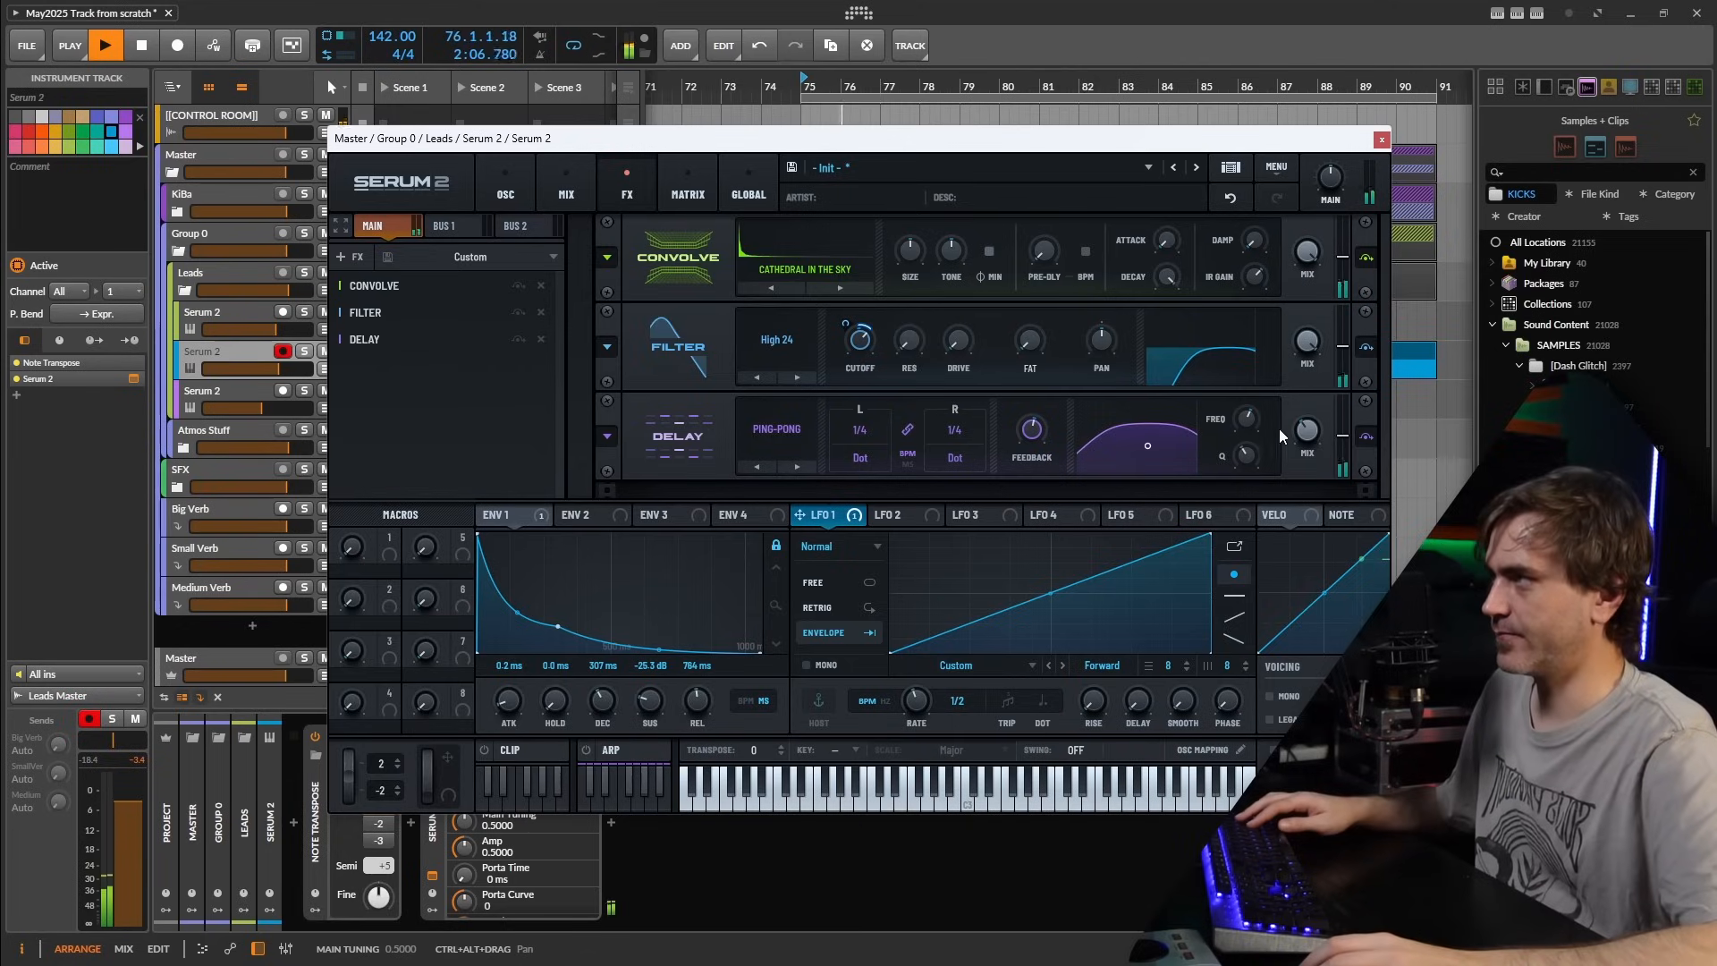
key(space)
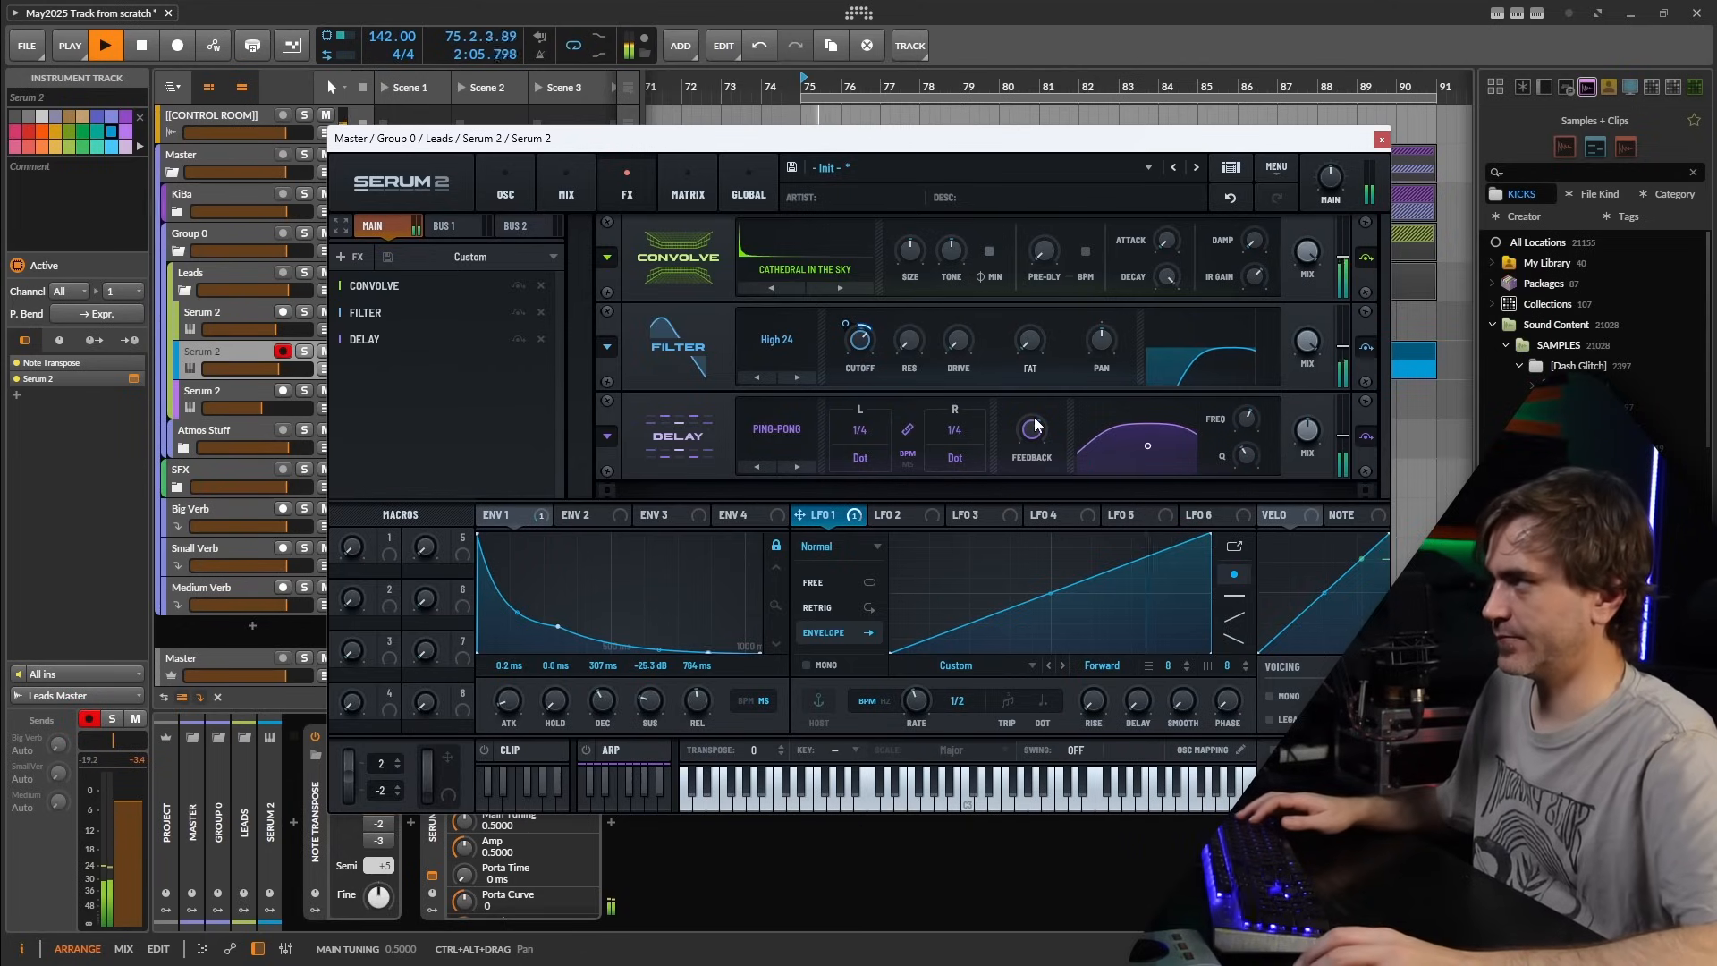
click(504, 175)
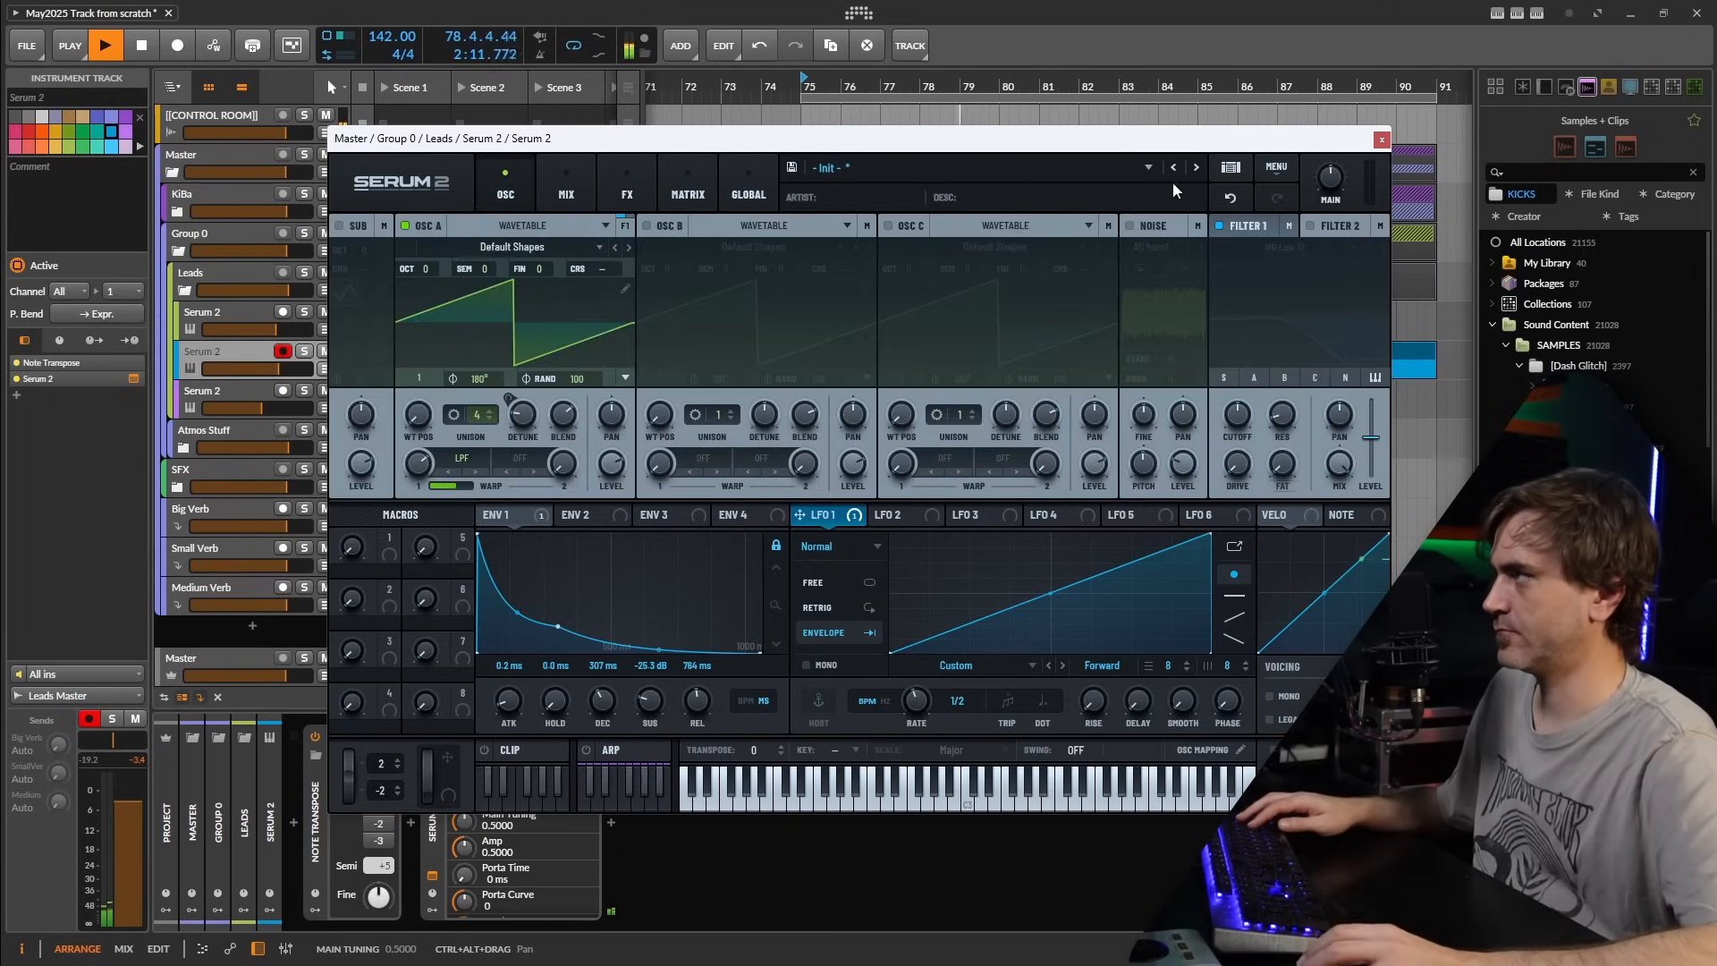
key(space)
click(1381, 140)
- Open the Serum 2 #1 clip in the note editor and examine the chord at its start
double_click(812, 353)
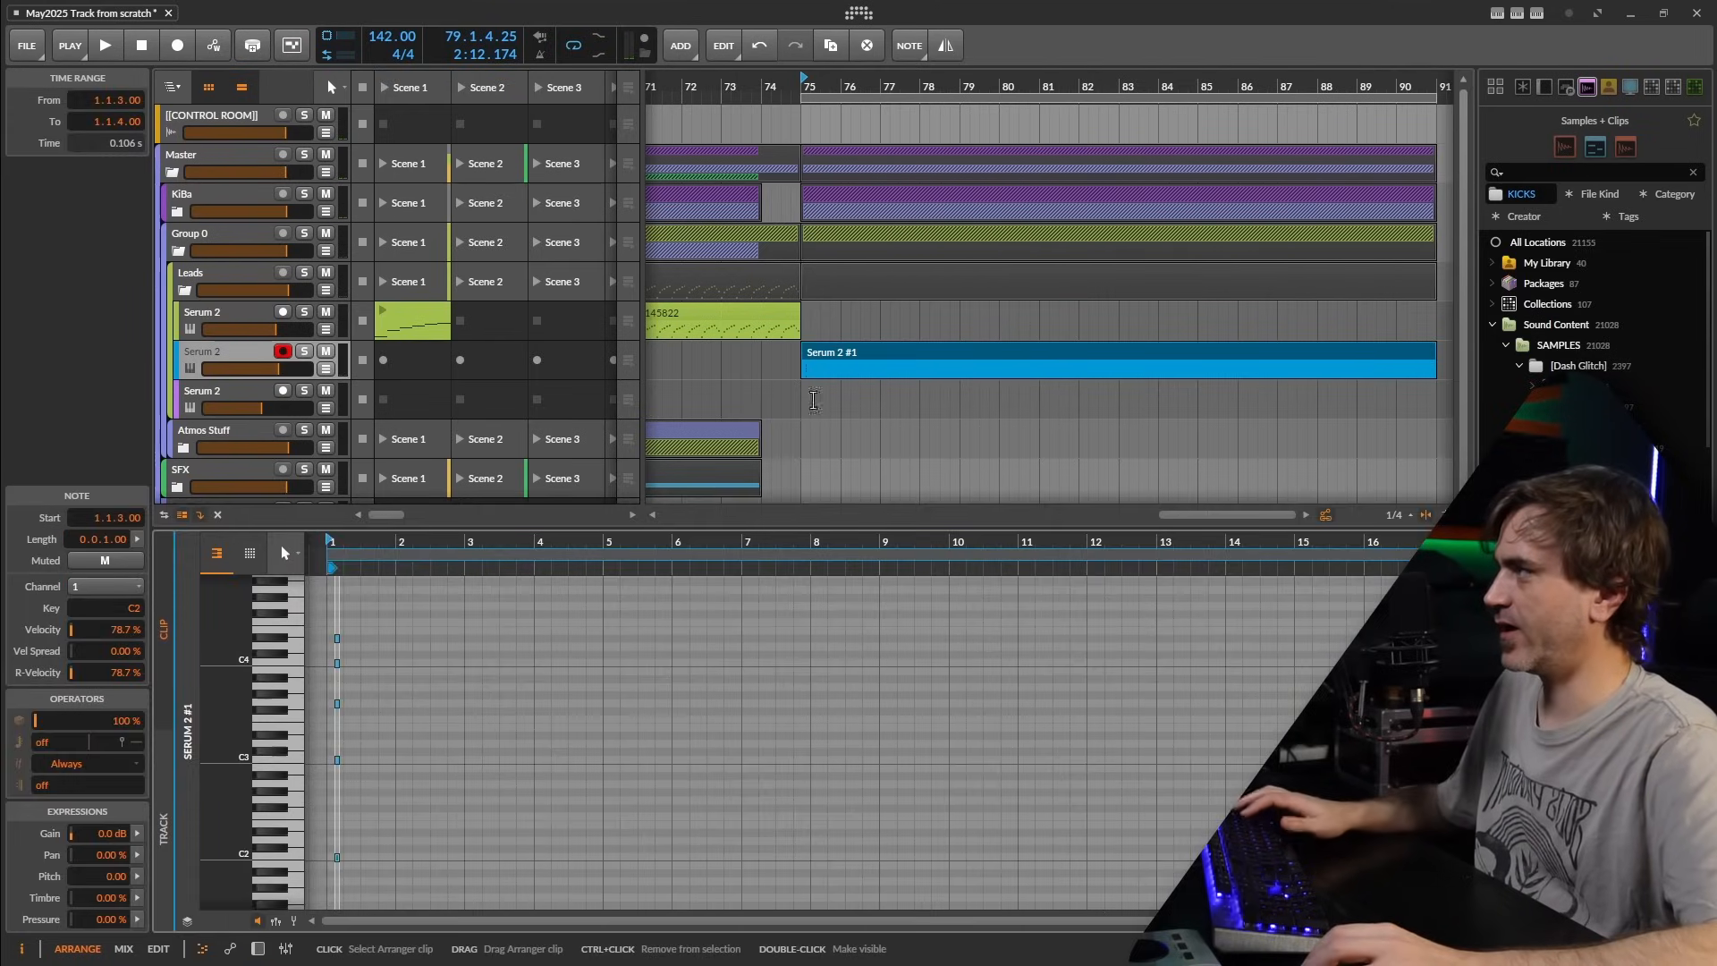
scroll(407, 717, up, 9)
scroll(572, 726, left, 5)
scroll(594, 730, up, 1)
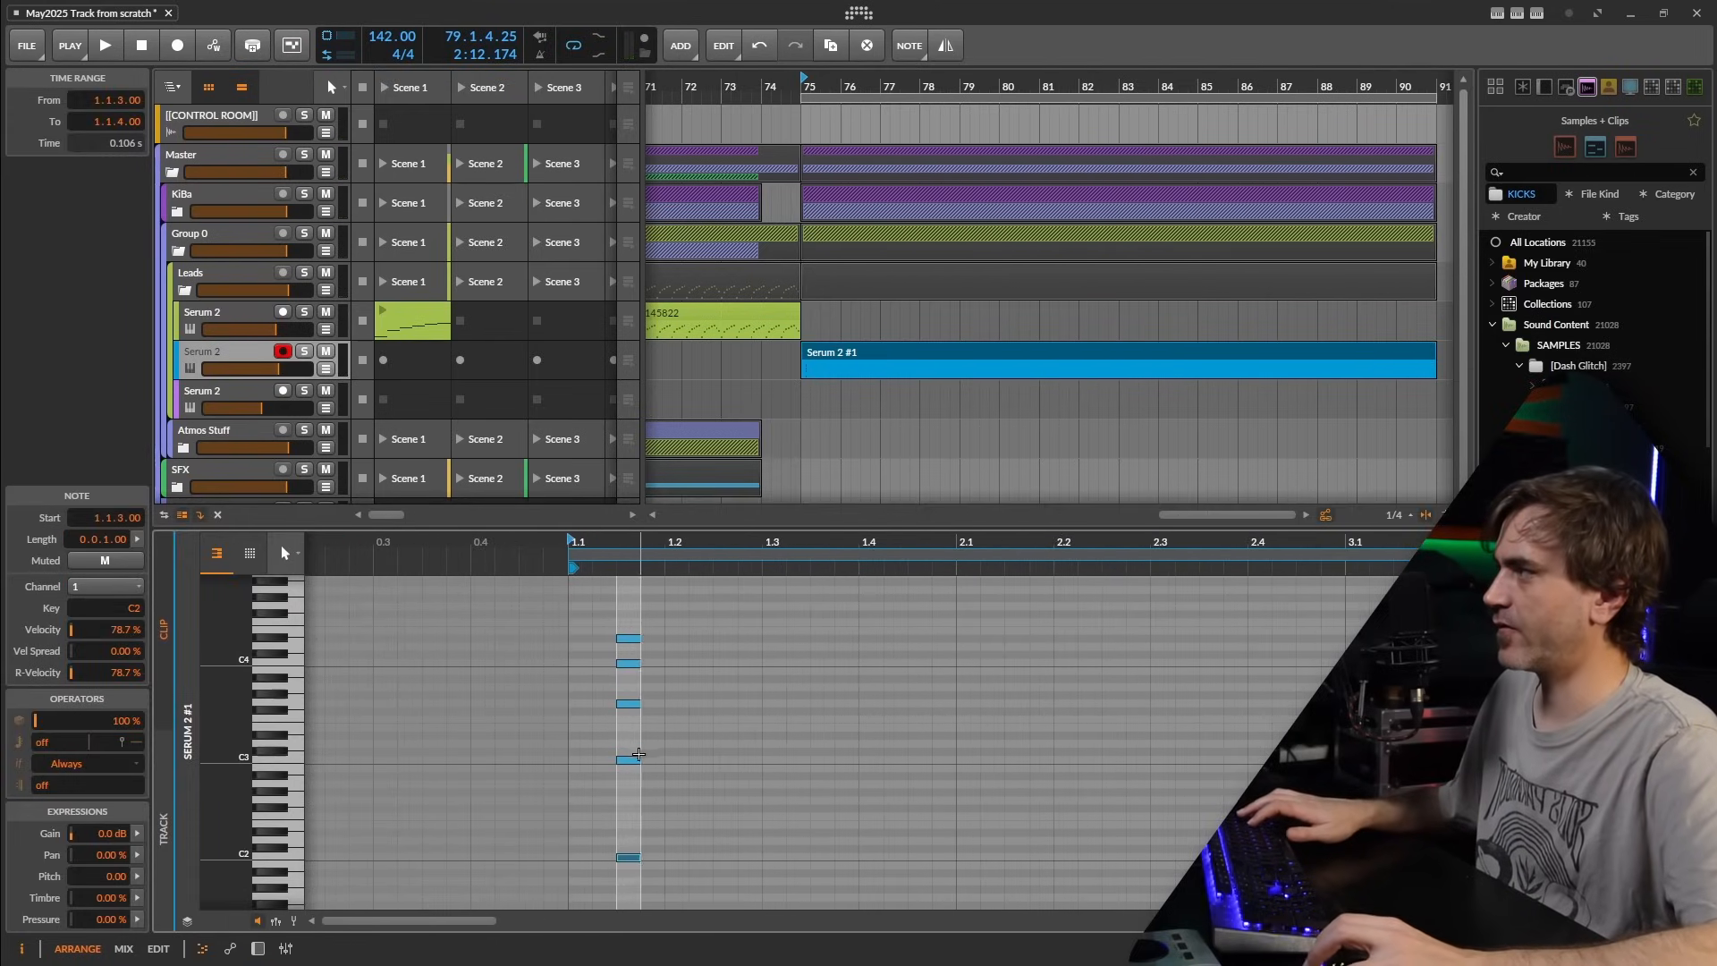
scroll(639, 754, up, 3)
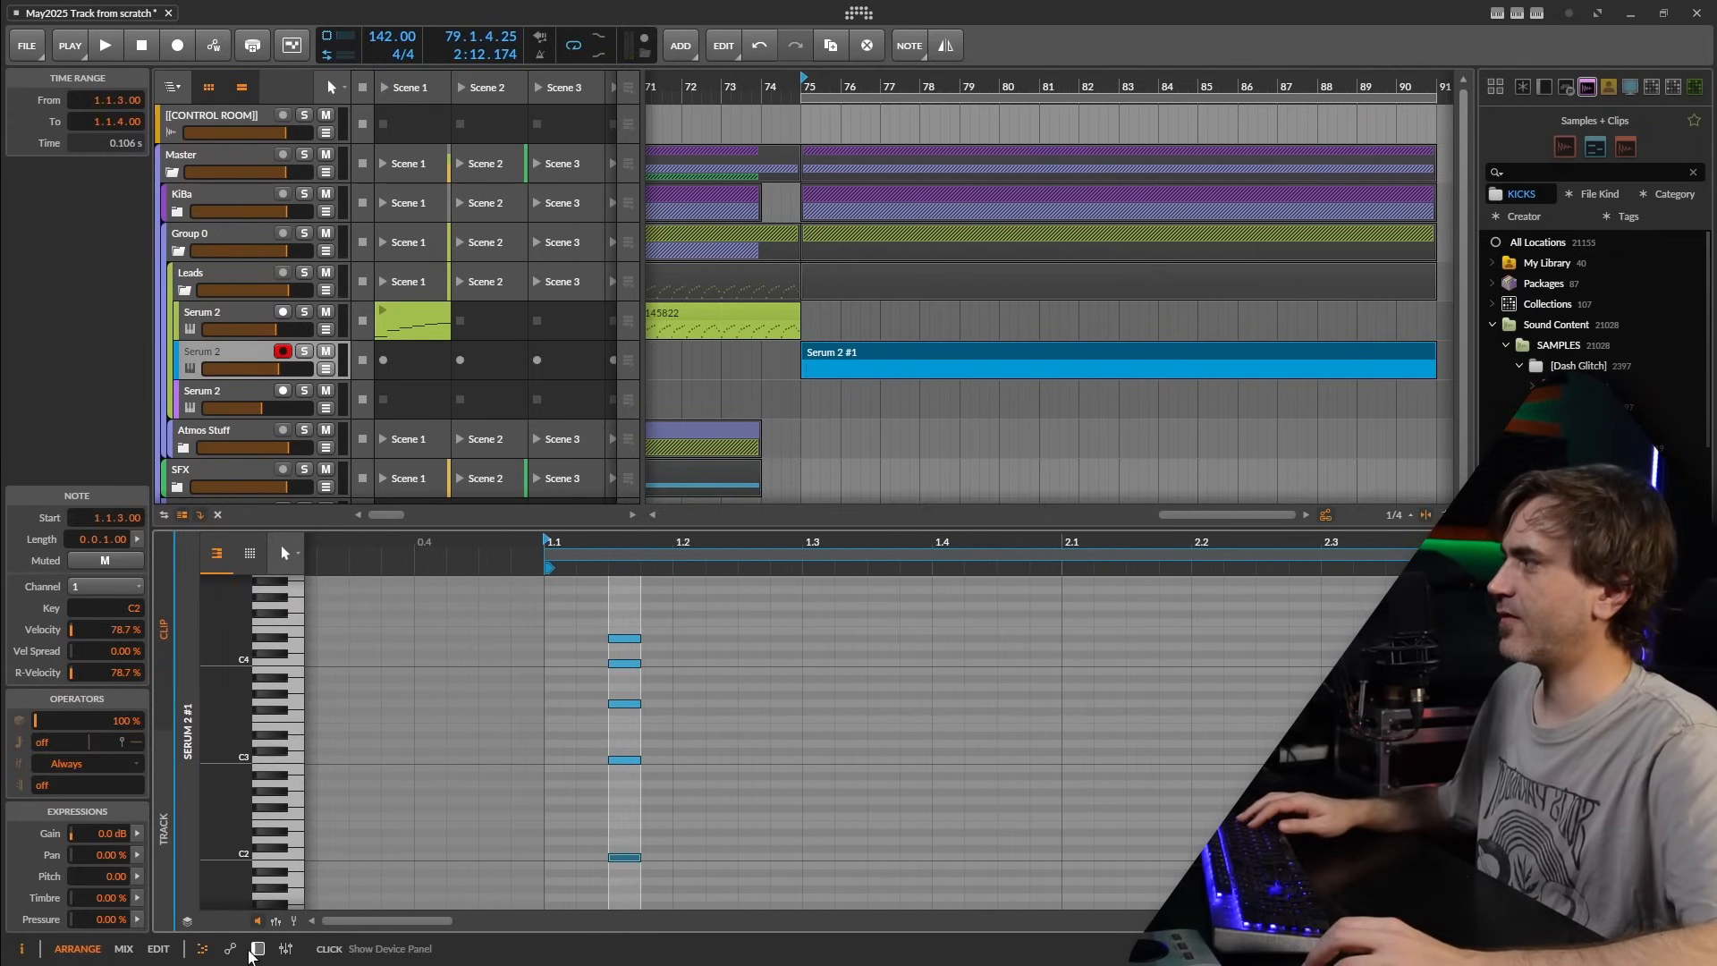
- Insert a Strum note effect between Note Transpose and Serum 2 and audition it
click(257, 949)
click(410, 821)
text(st)
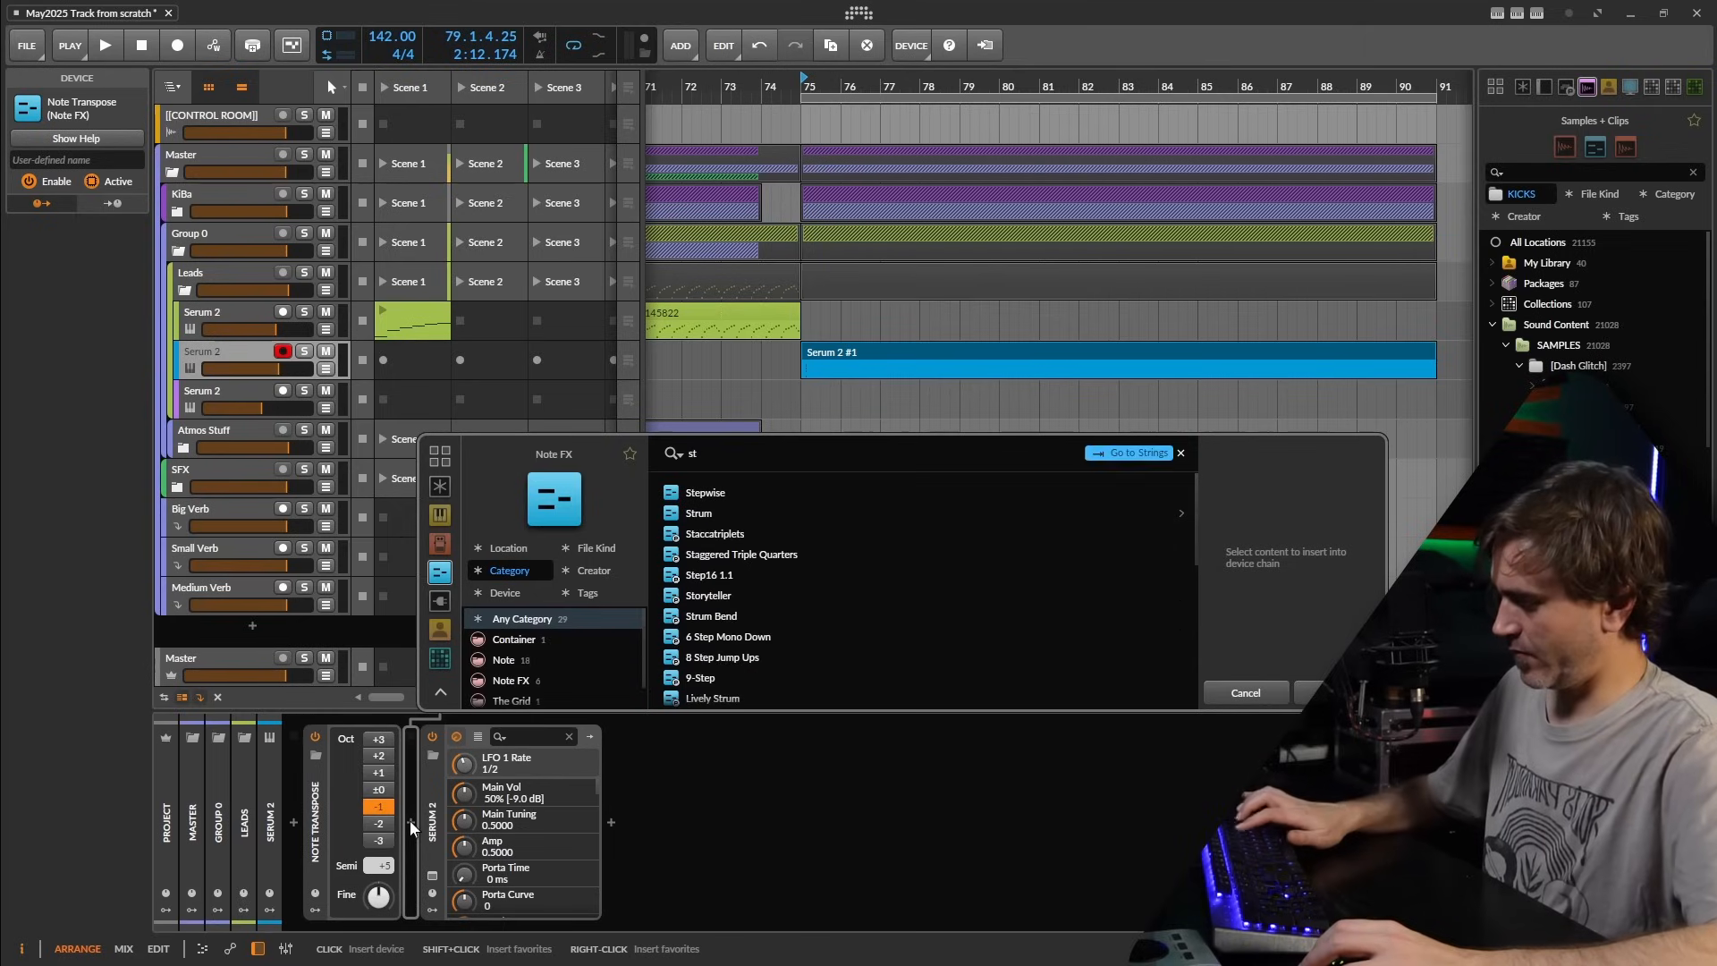
text(rum)
key(Down)
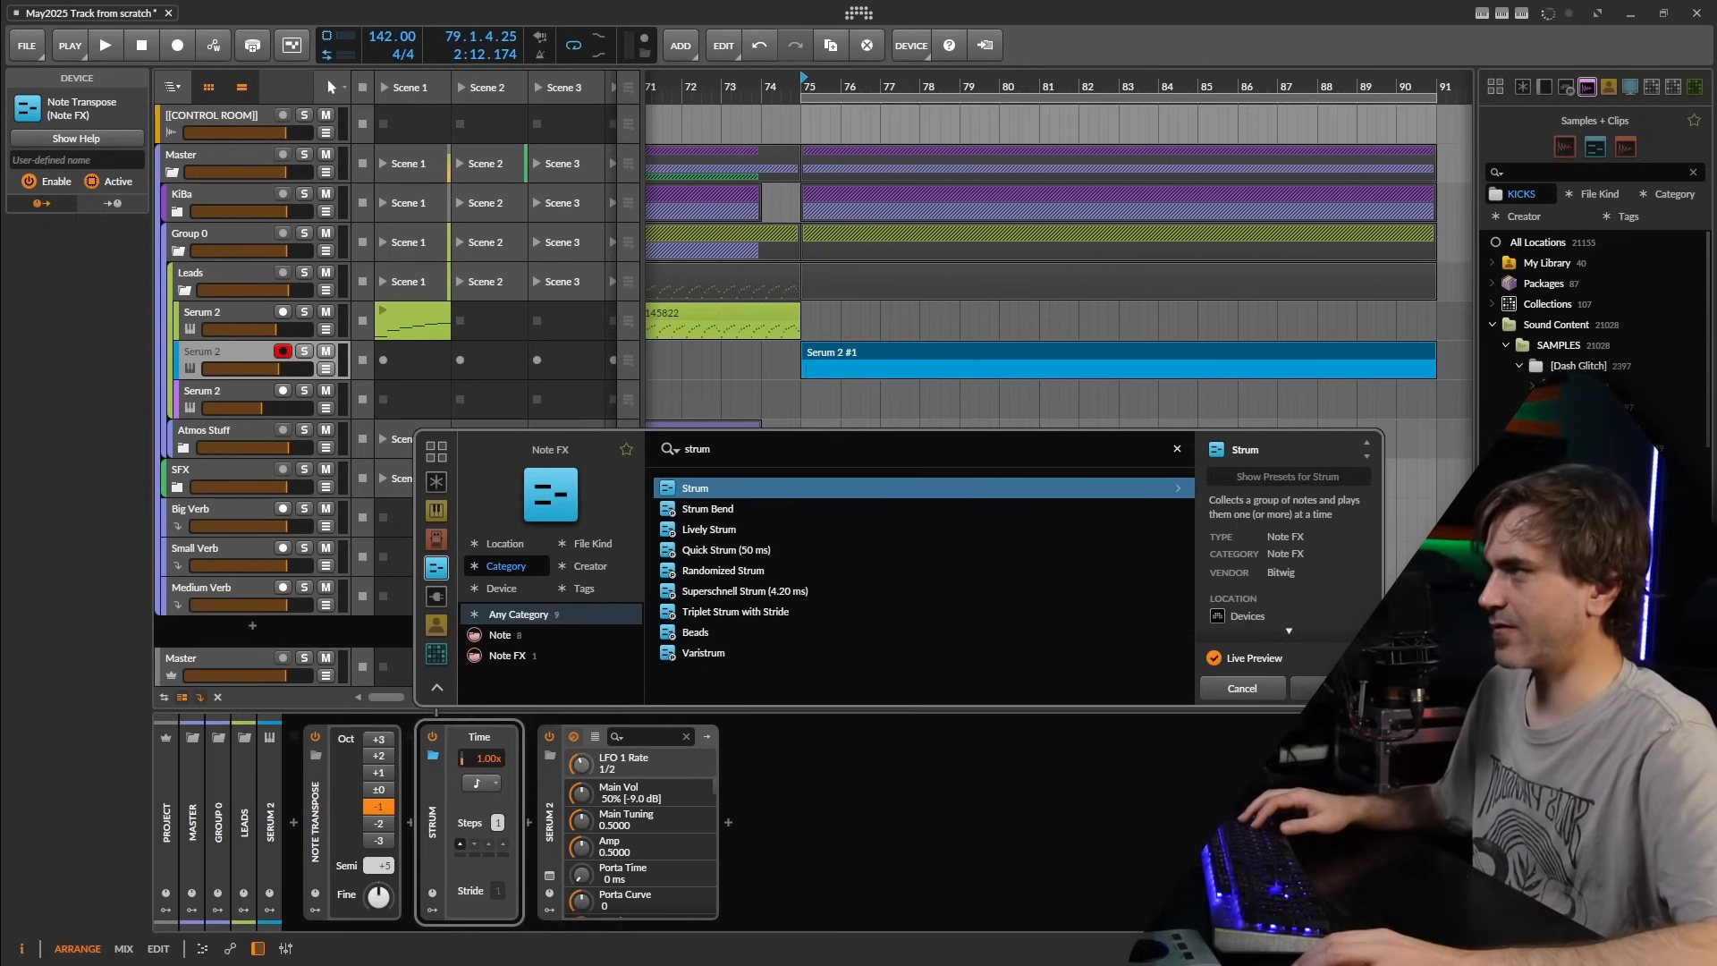
key(Return)
key(space)
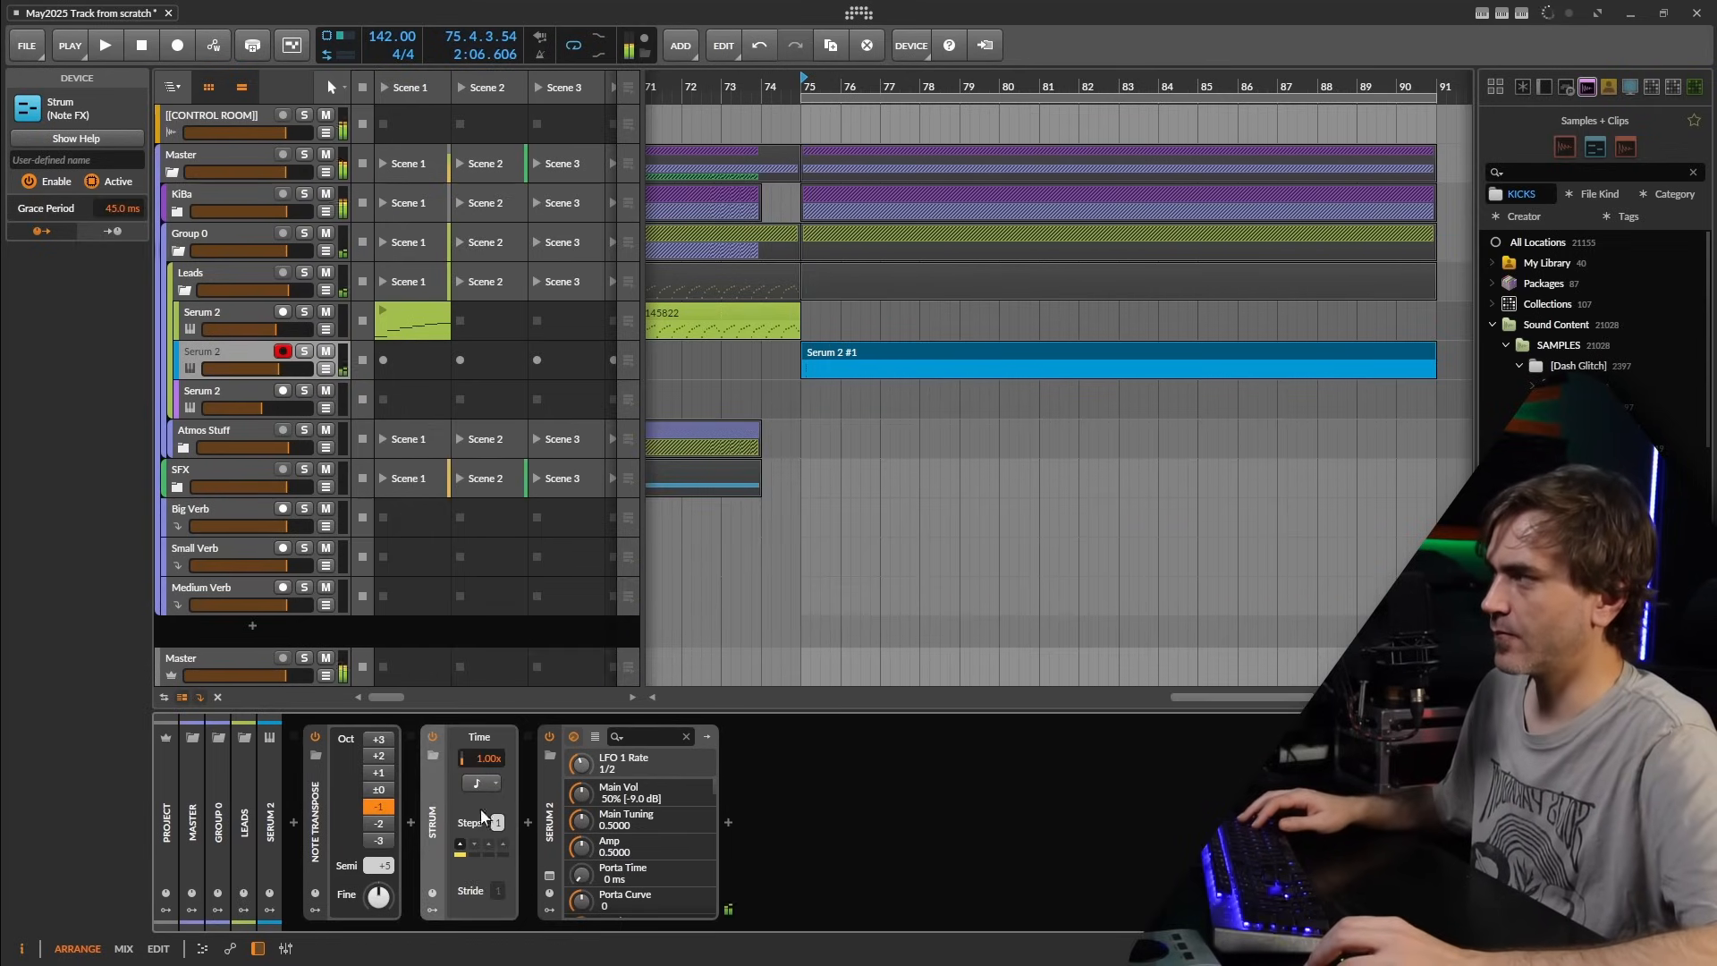
key(space)
- Set the Strum time to 0.08x while listening to the Serum 2 track soloed, and unsolo it
click(304, 351)
key(space)
key(space)
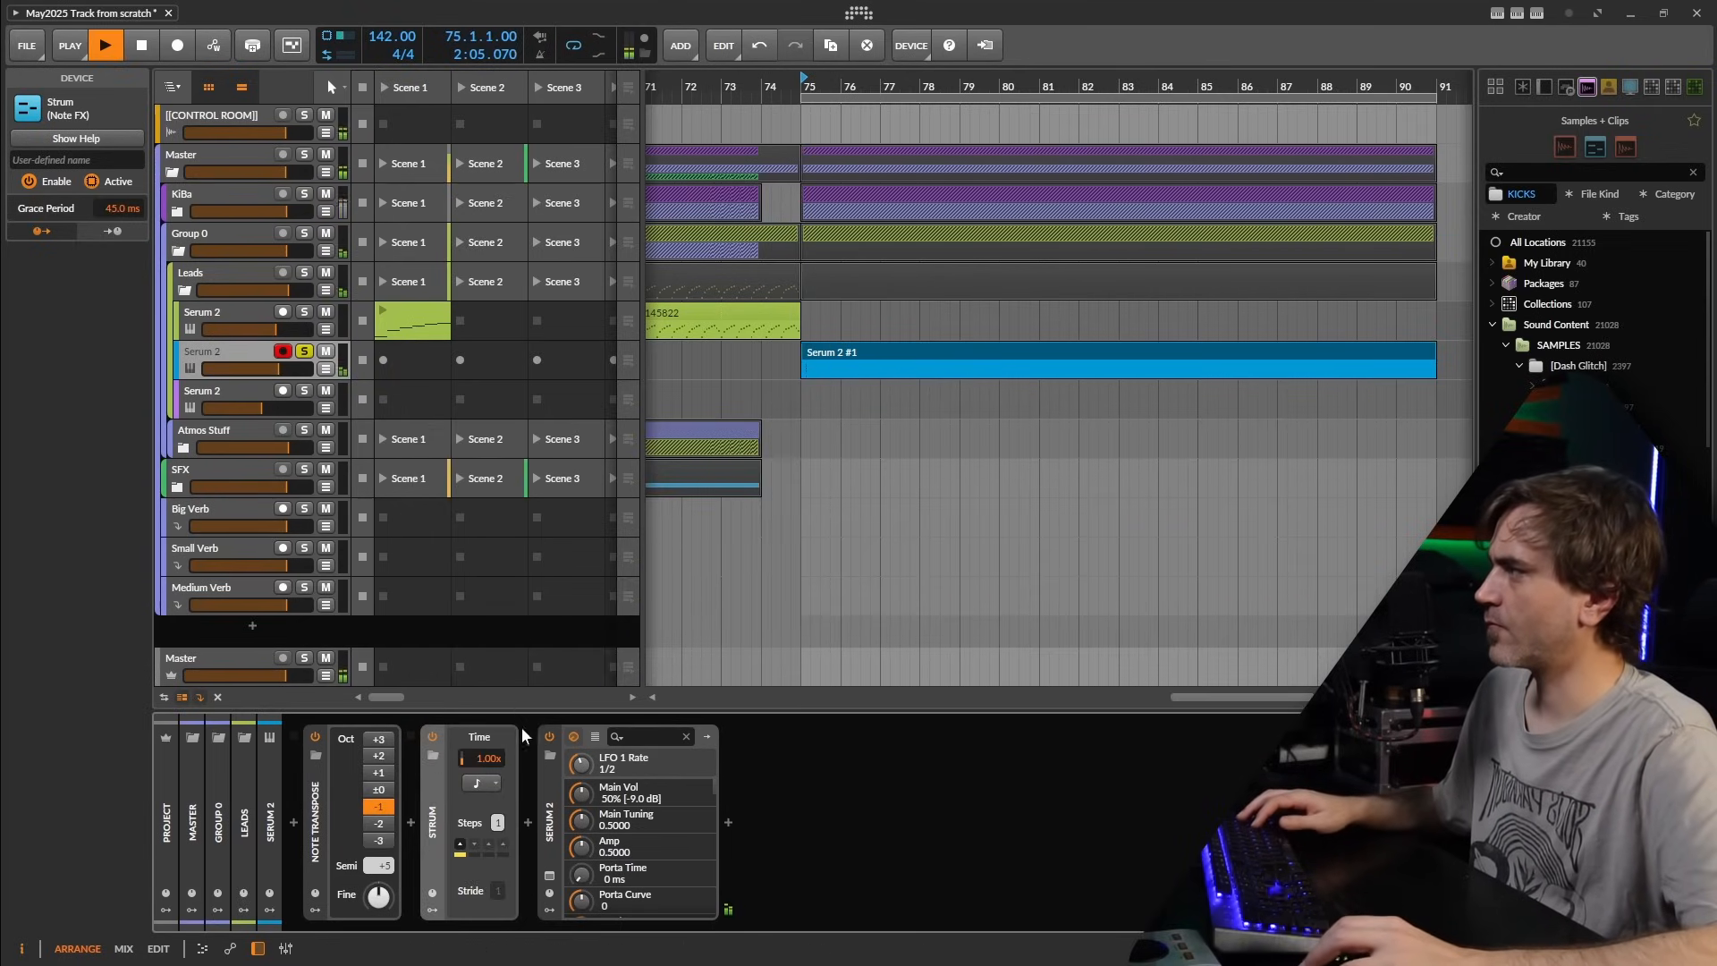
mouse_move(488, 760)
mouse_down()
mouse_move(488, 849)
mouse_move(506, 780)
mouse_up()
click(304, 352)
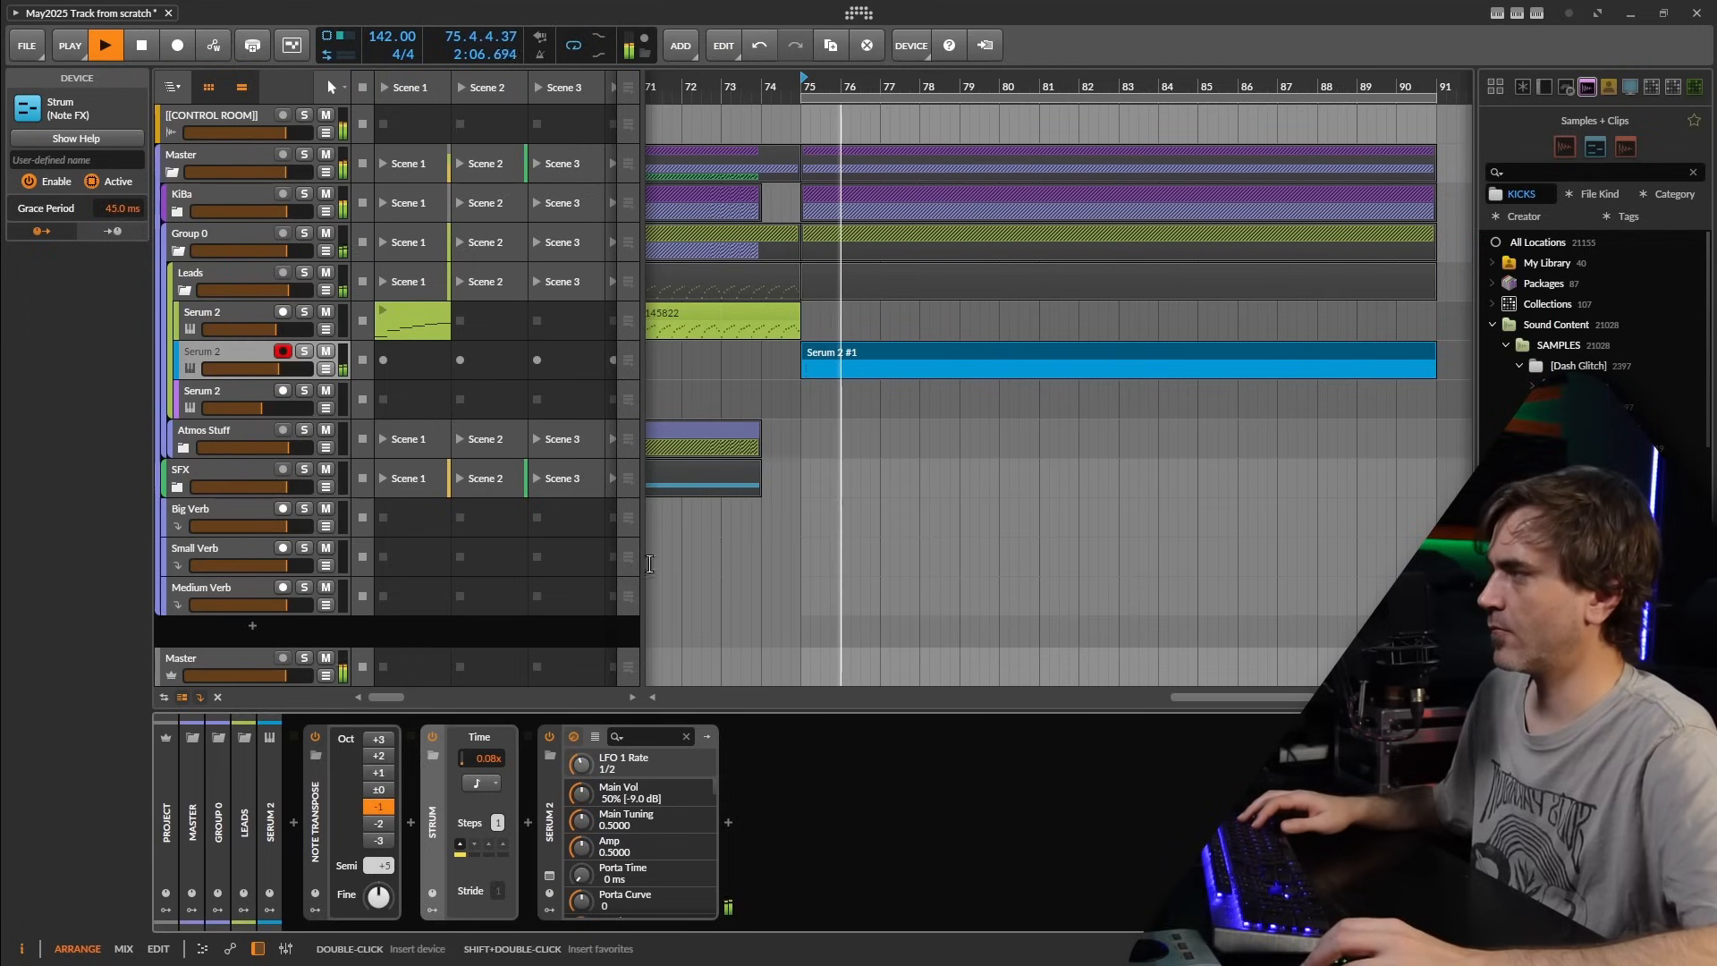
- Lengthen all five chord notes in the Serum 2 #1 clip to 0.0.2.39 and return to the device chain
double_click(892, 358)
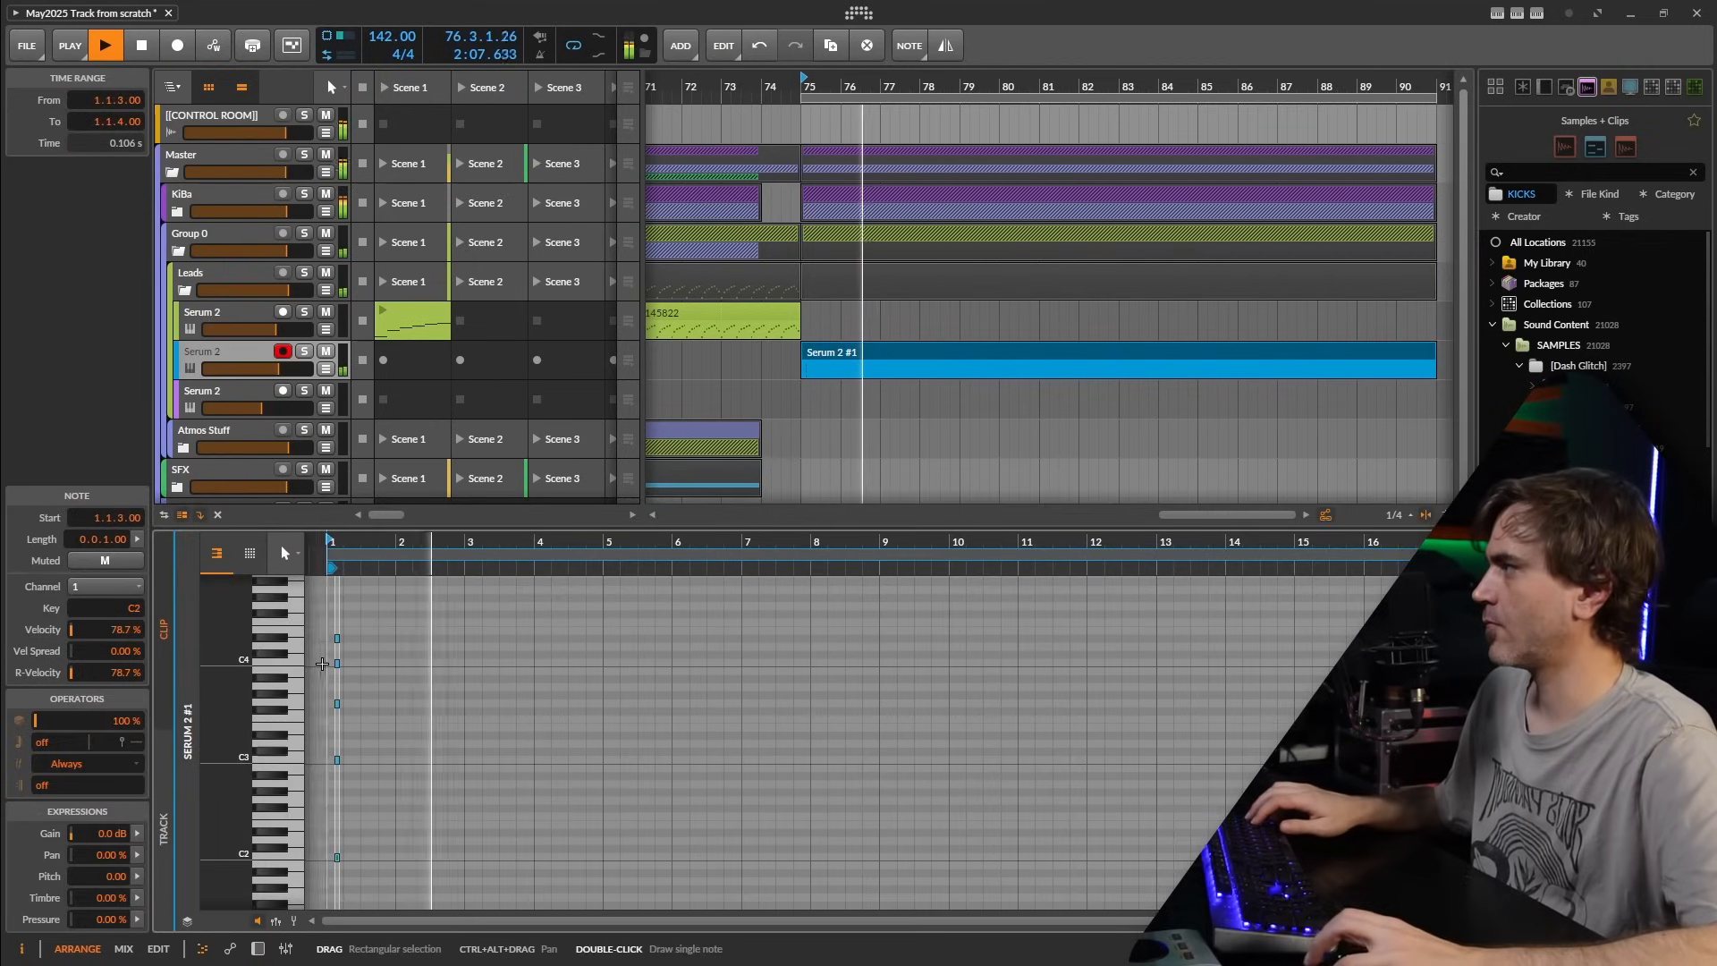
scroll(322, 665, up, 5)
click(351, 664)
key(ctrl+a)
key(space)
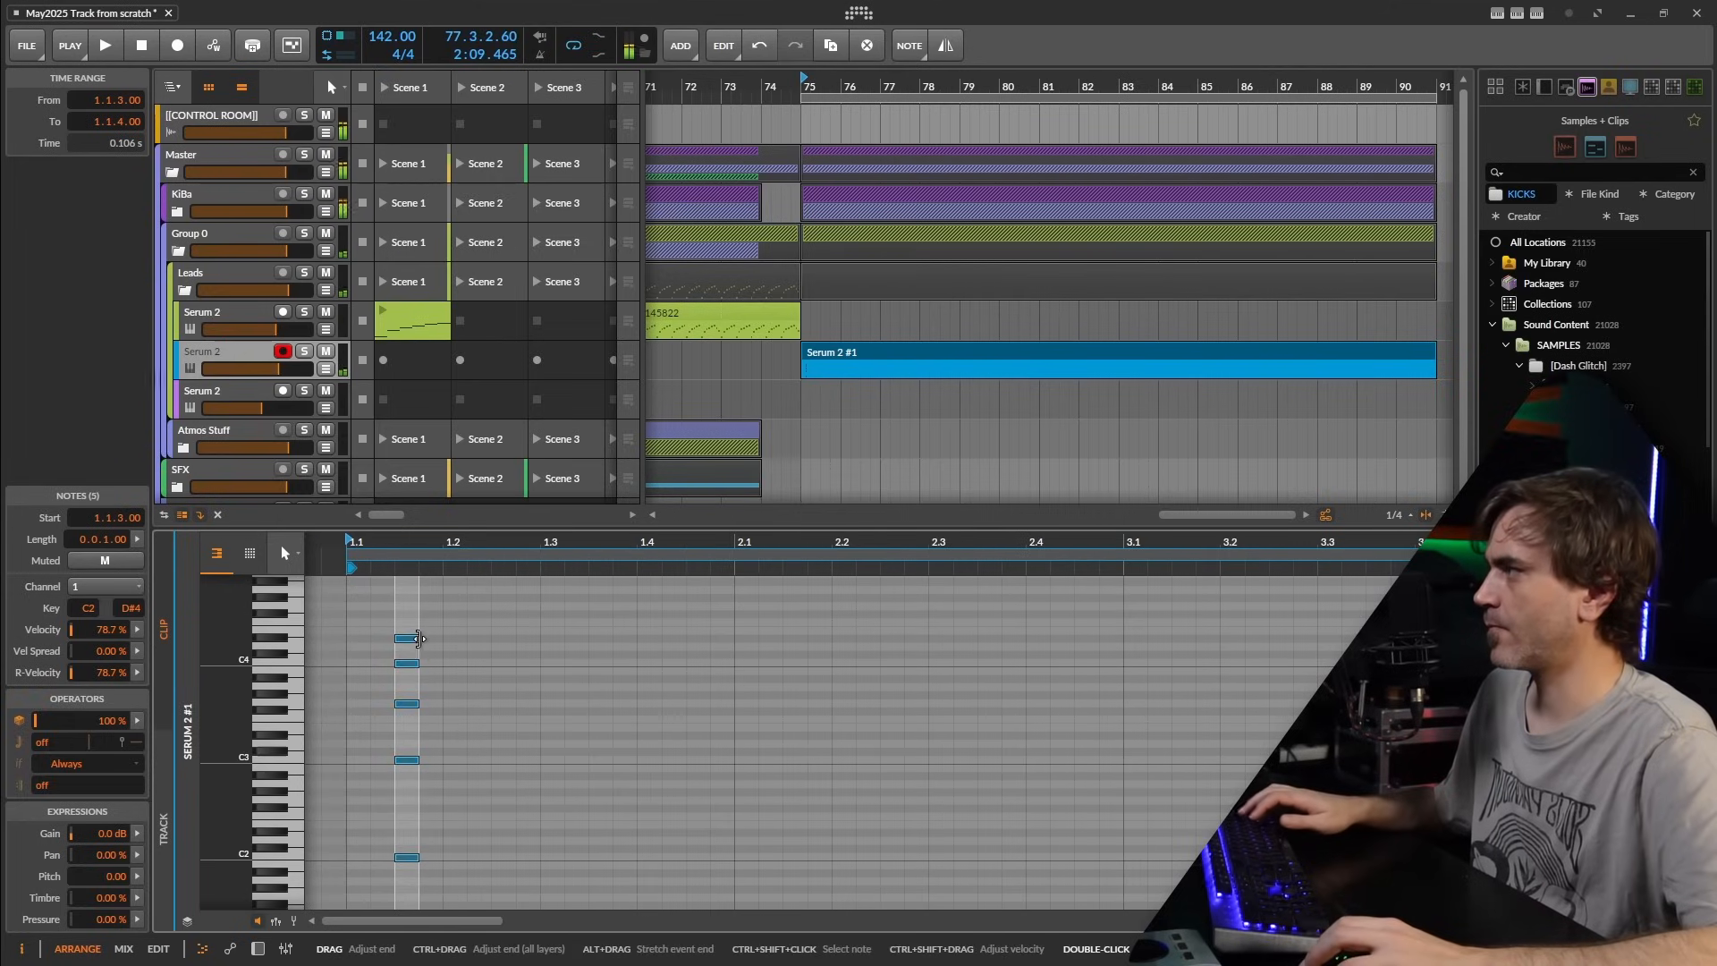
drag(418, 641, 451, 646)
key(space)
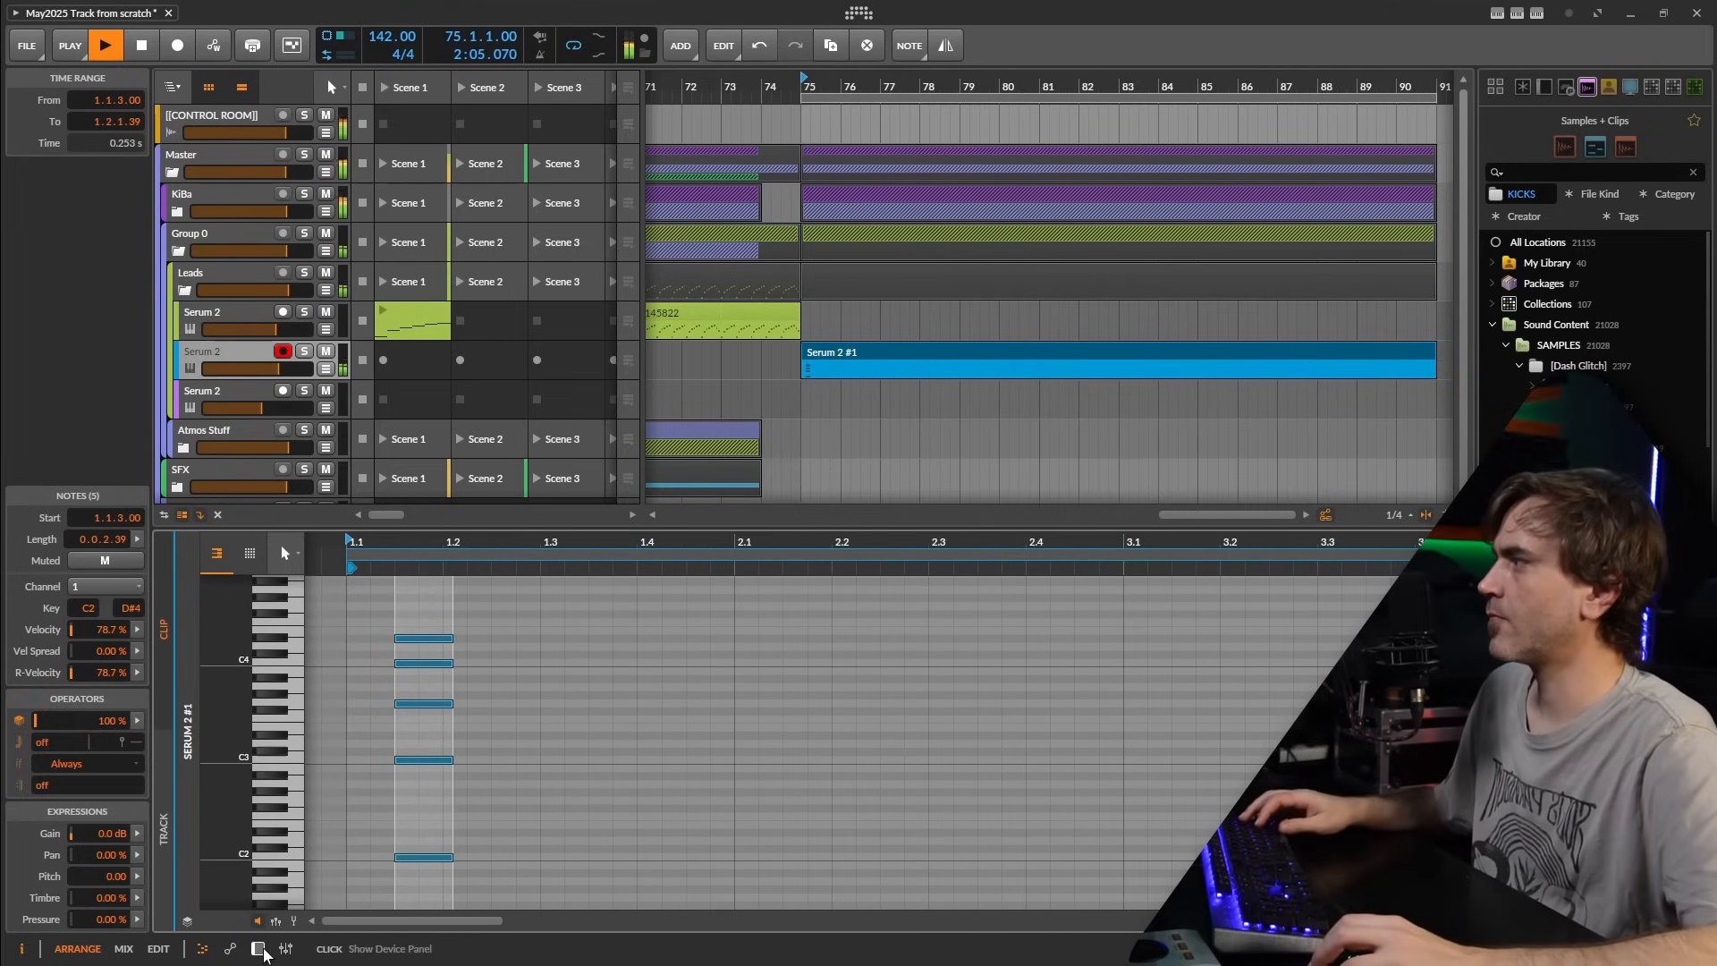
click(258, 949)
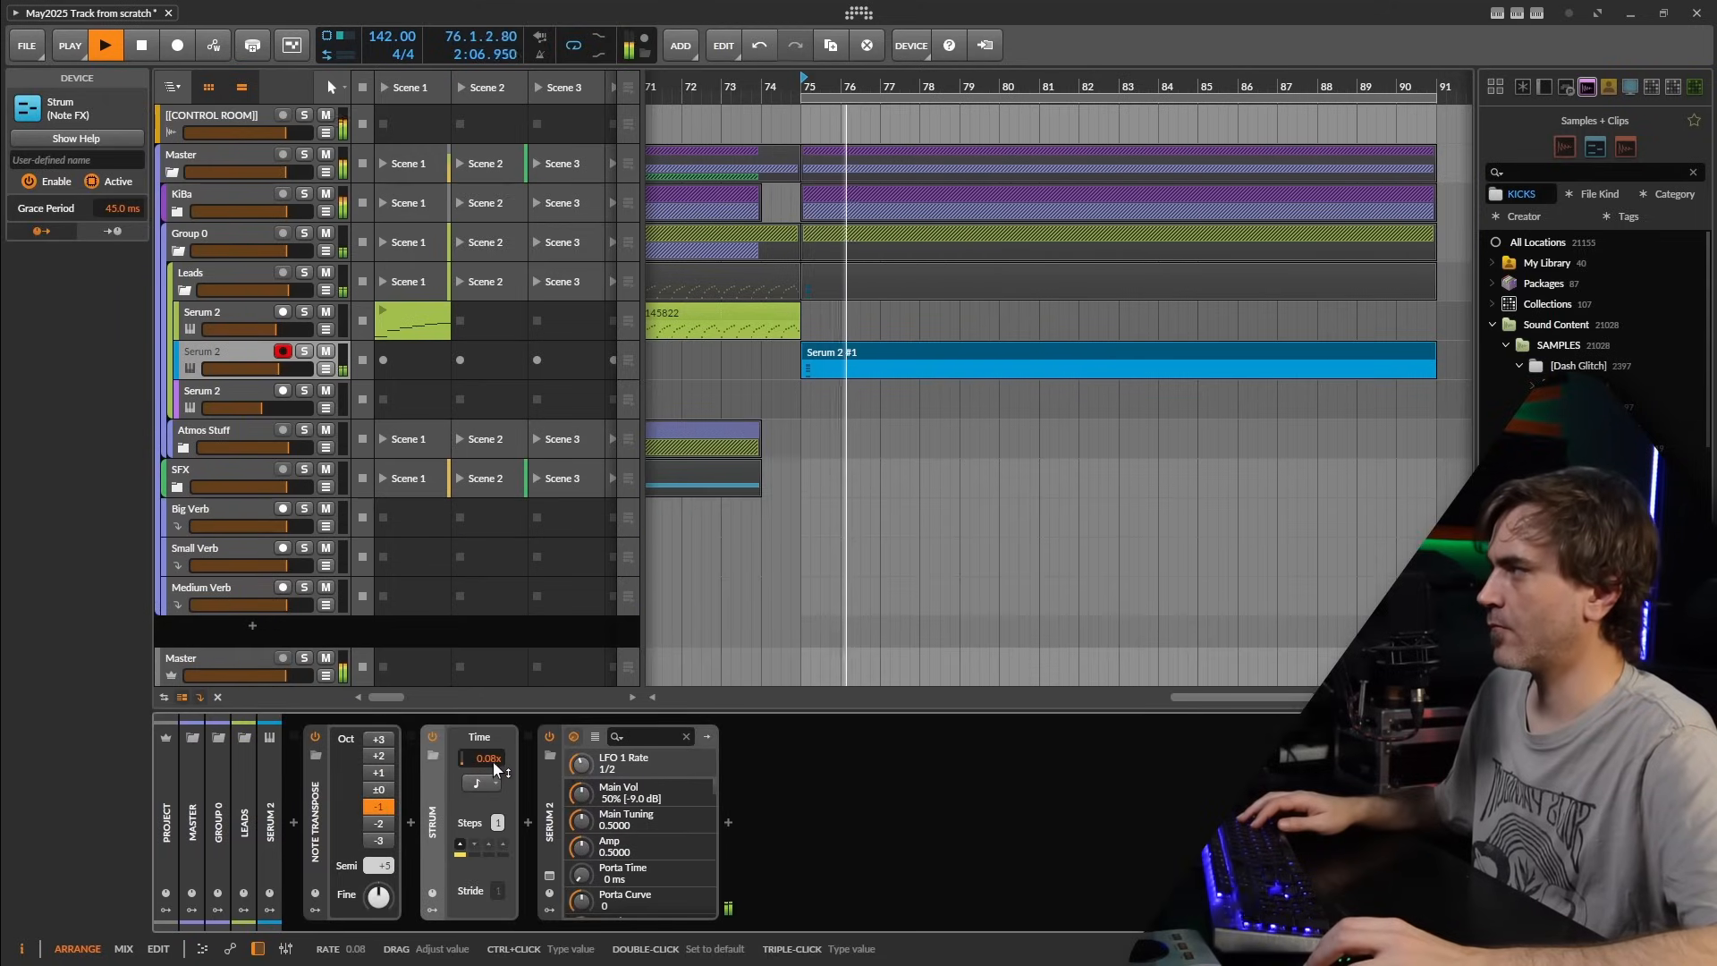
- Audition longer Strum times up to about 0.35x with repeated playback, and return the time to 0.09x
key(space)
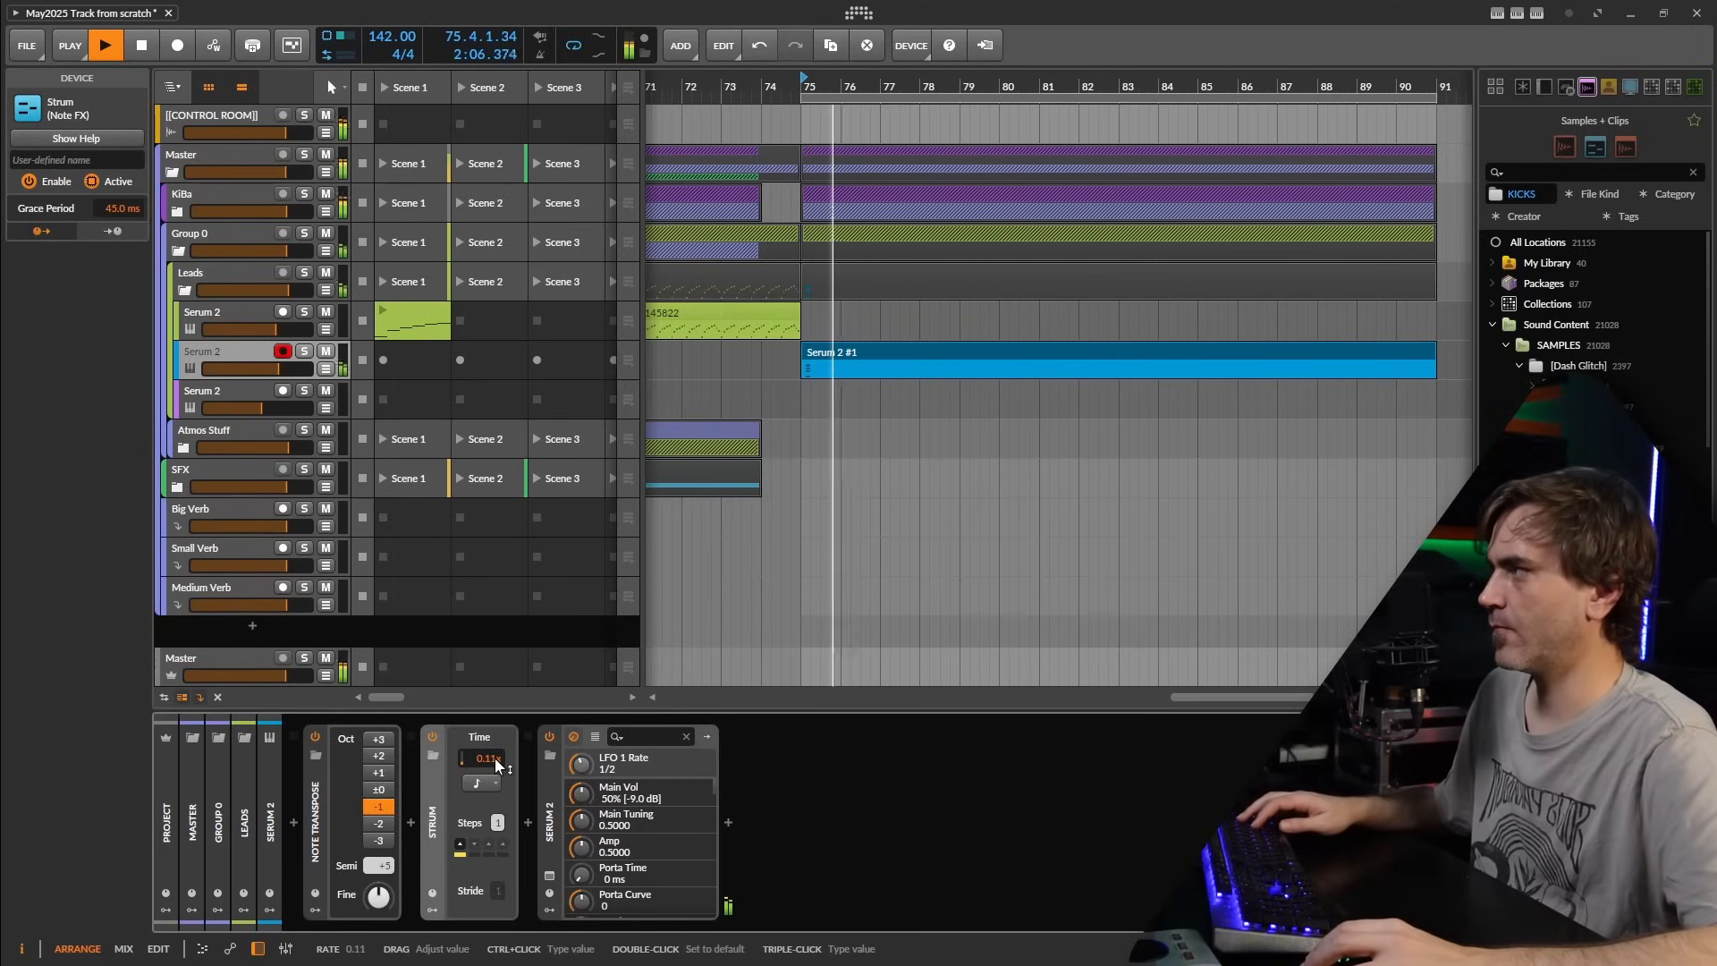
key(space)
drag(492, 756, 492, 724)
key(space)
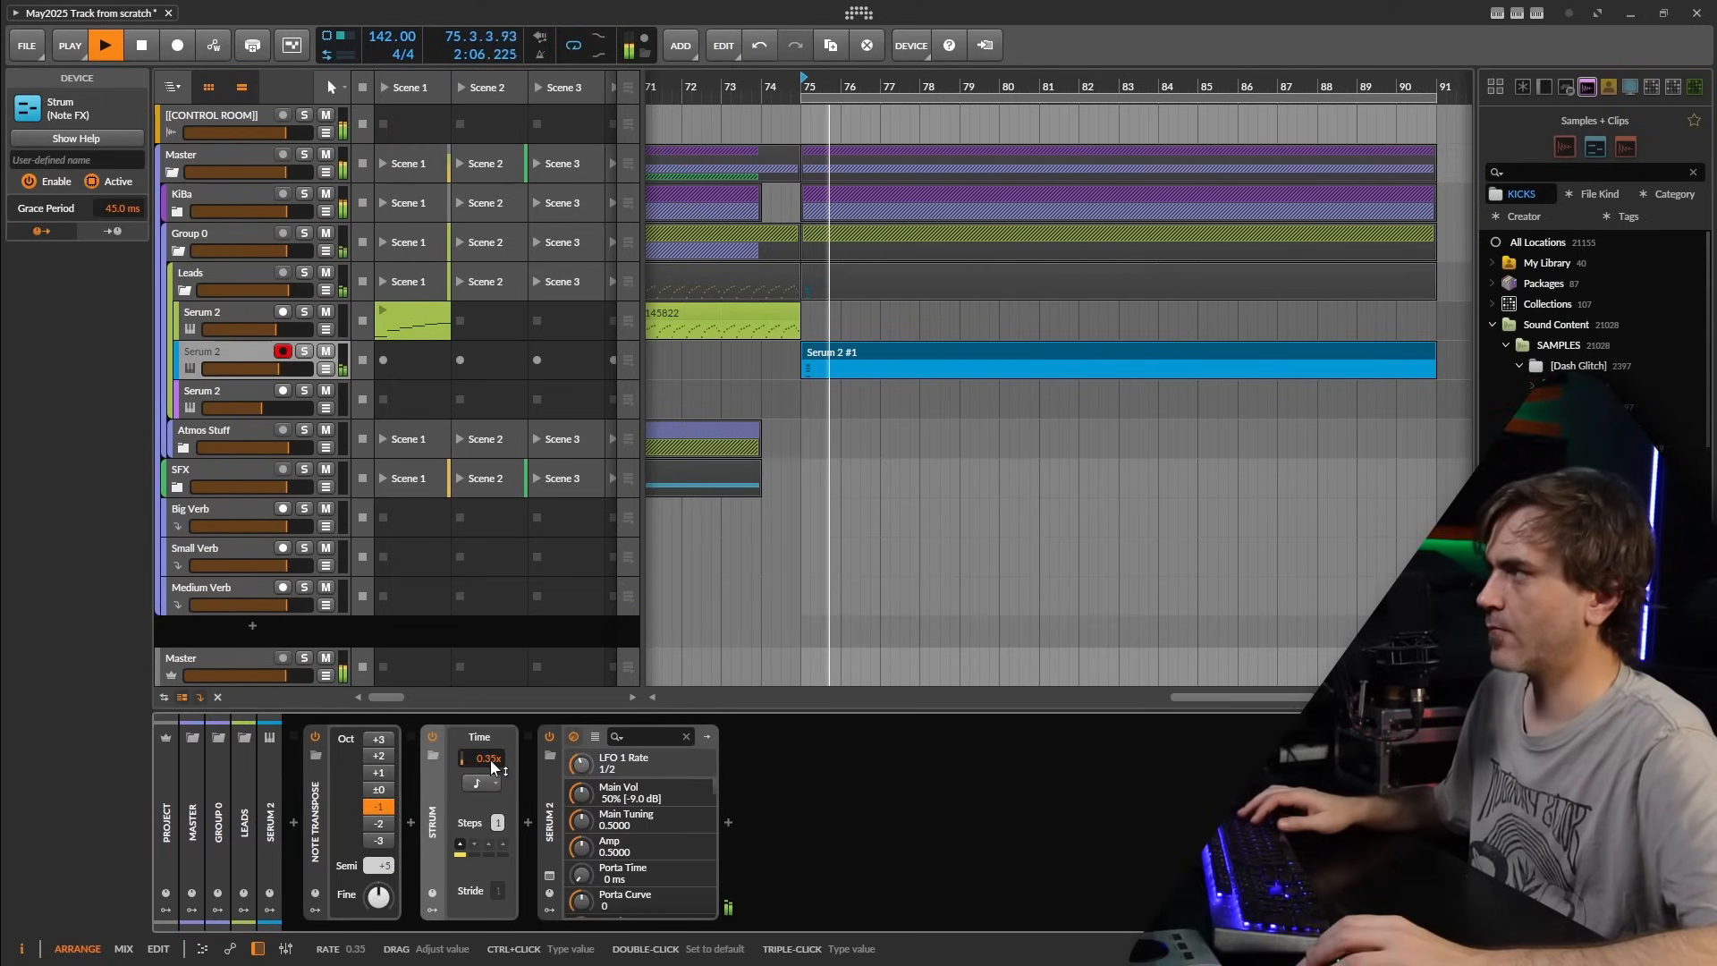
key(ctrl+z)
key(space)
key(space)
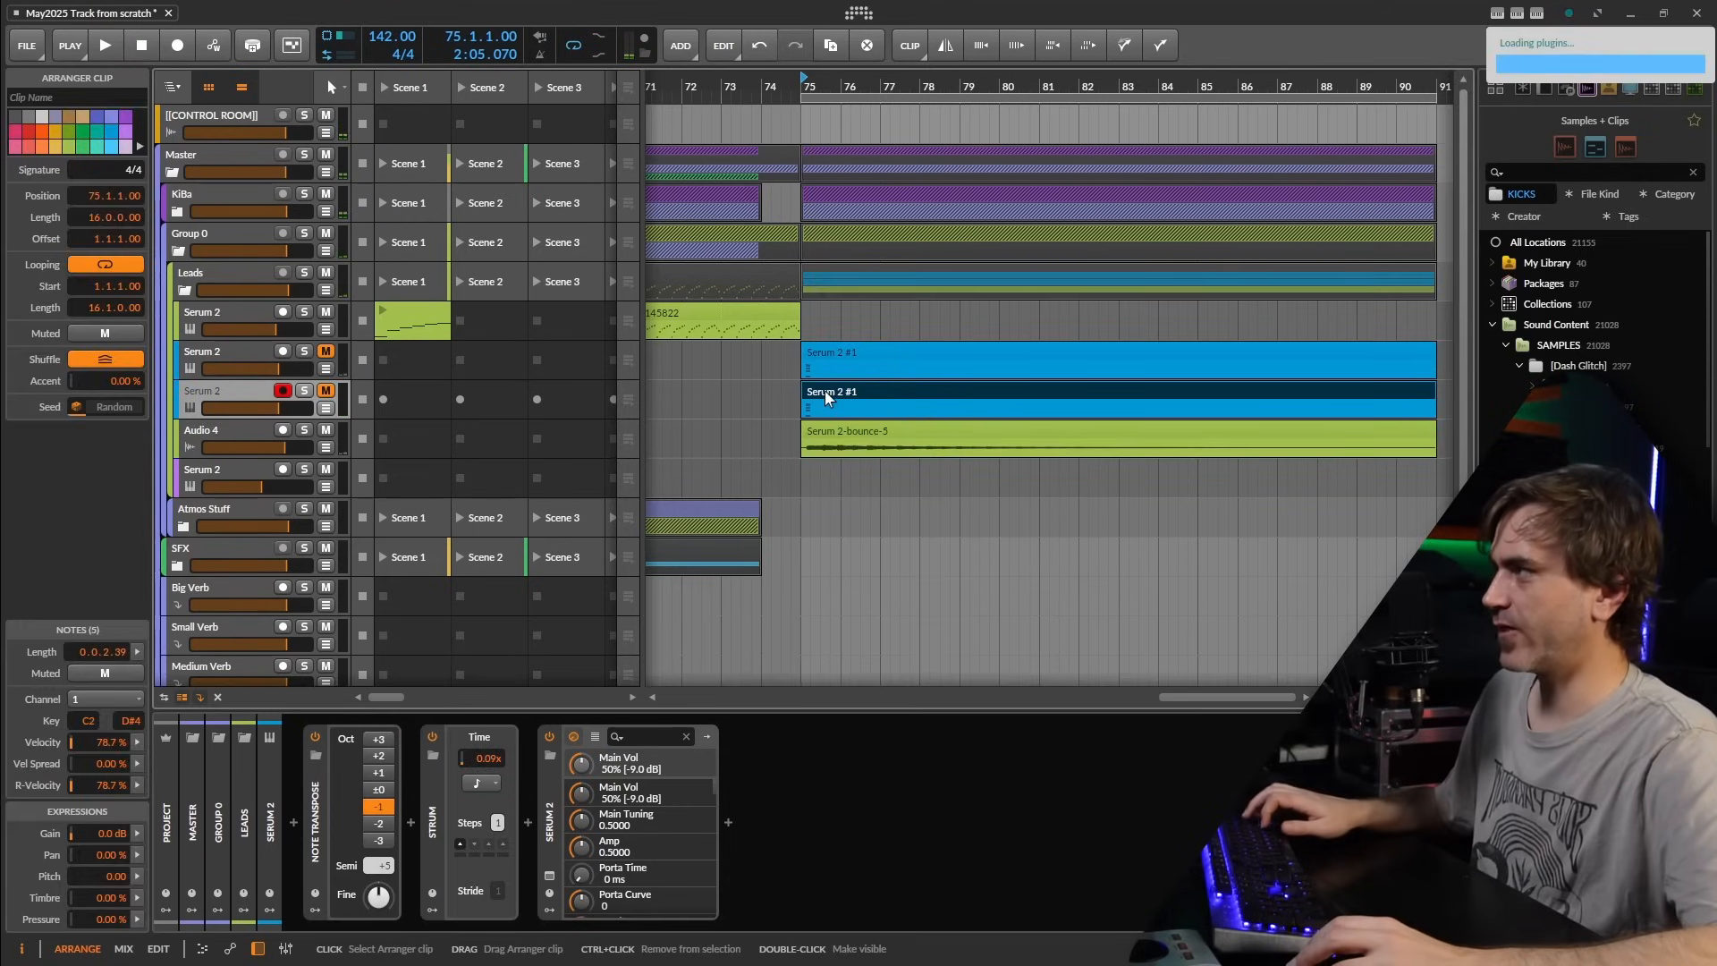
- Move the duplicated Serum 2 track's clip to bar 77, open its synth's effects page and start playback
drag(827, 397, 914, 397)
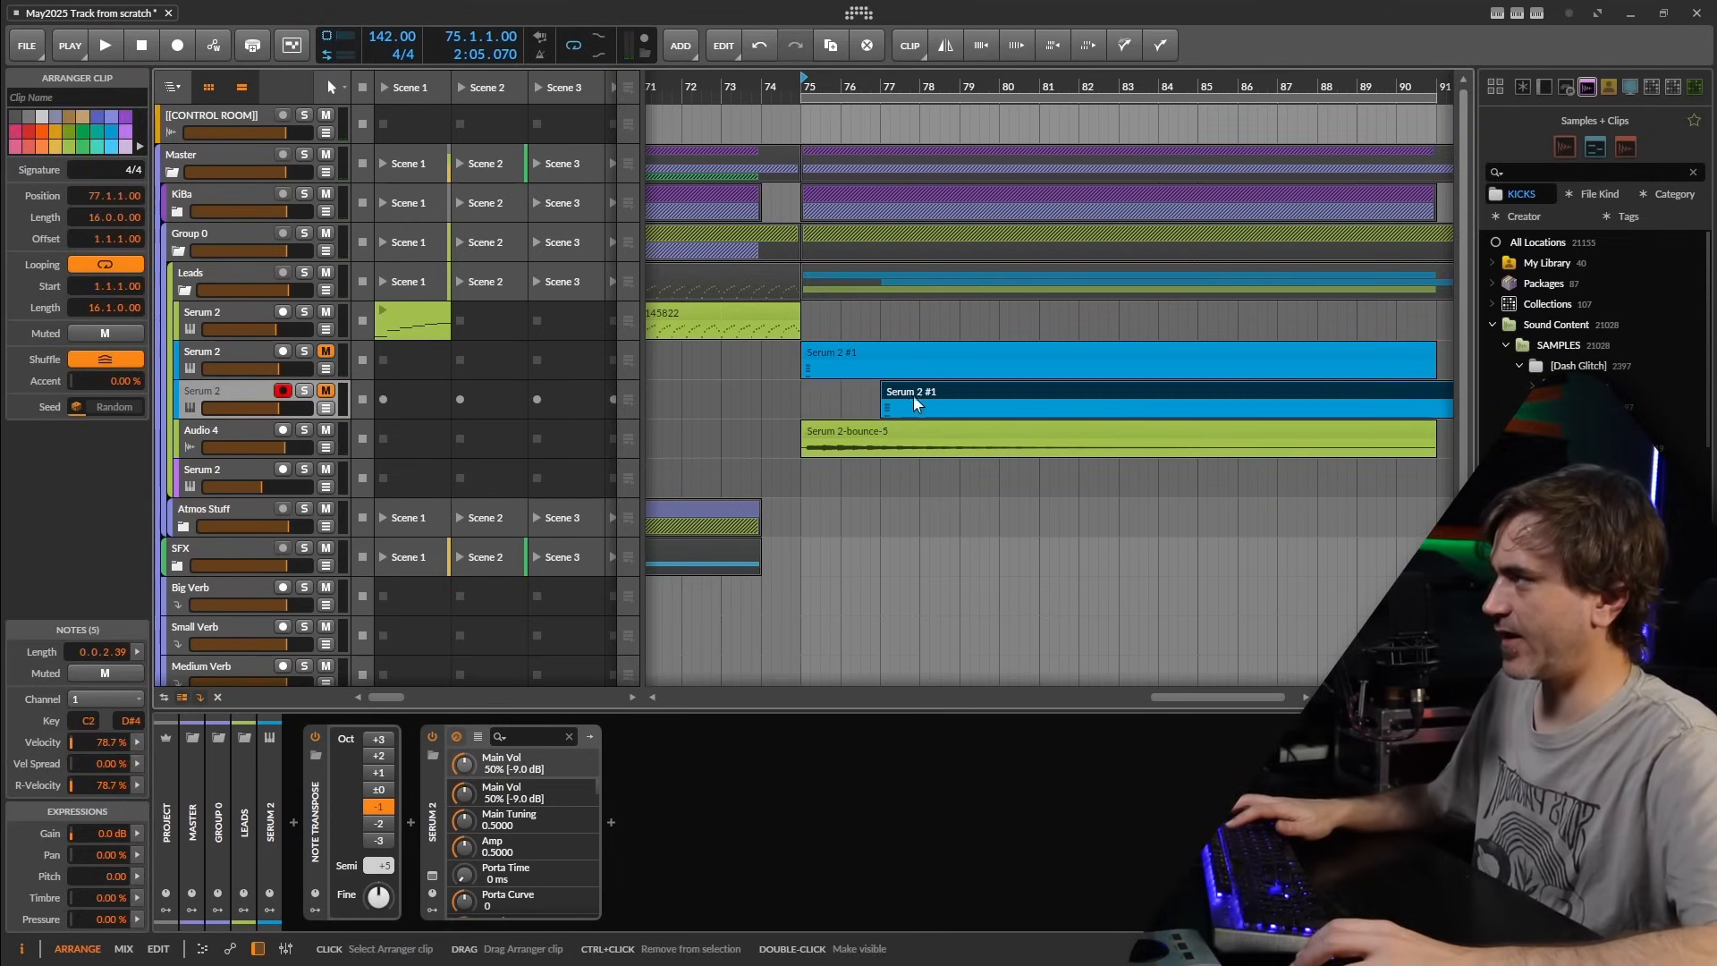
click(432, 876)
click(905, 133)
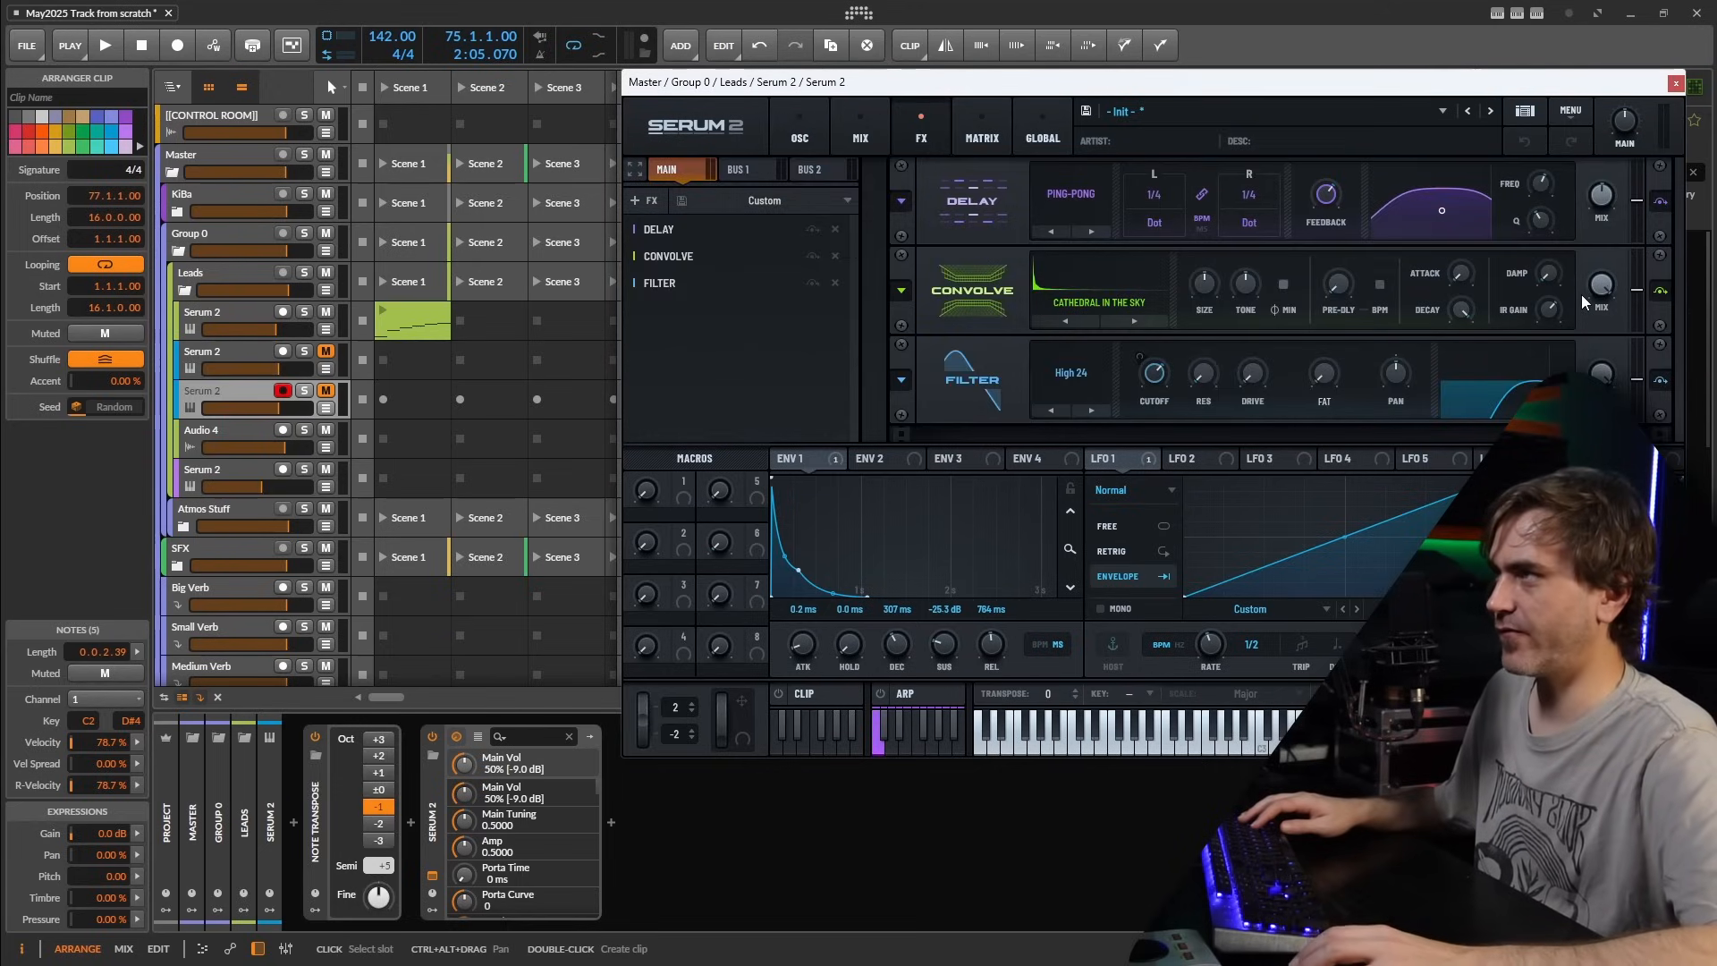
key(space)
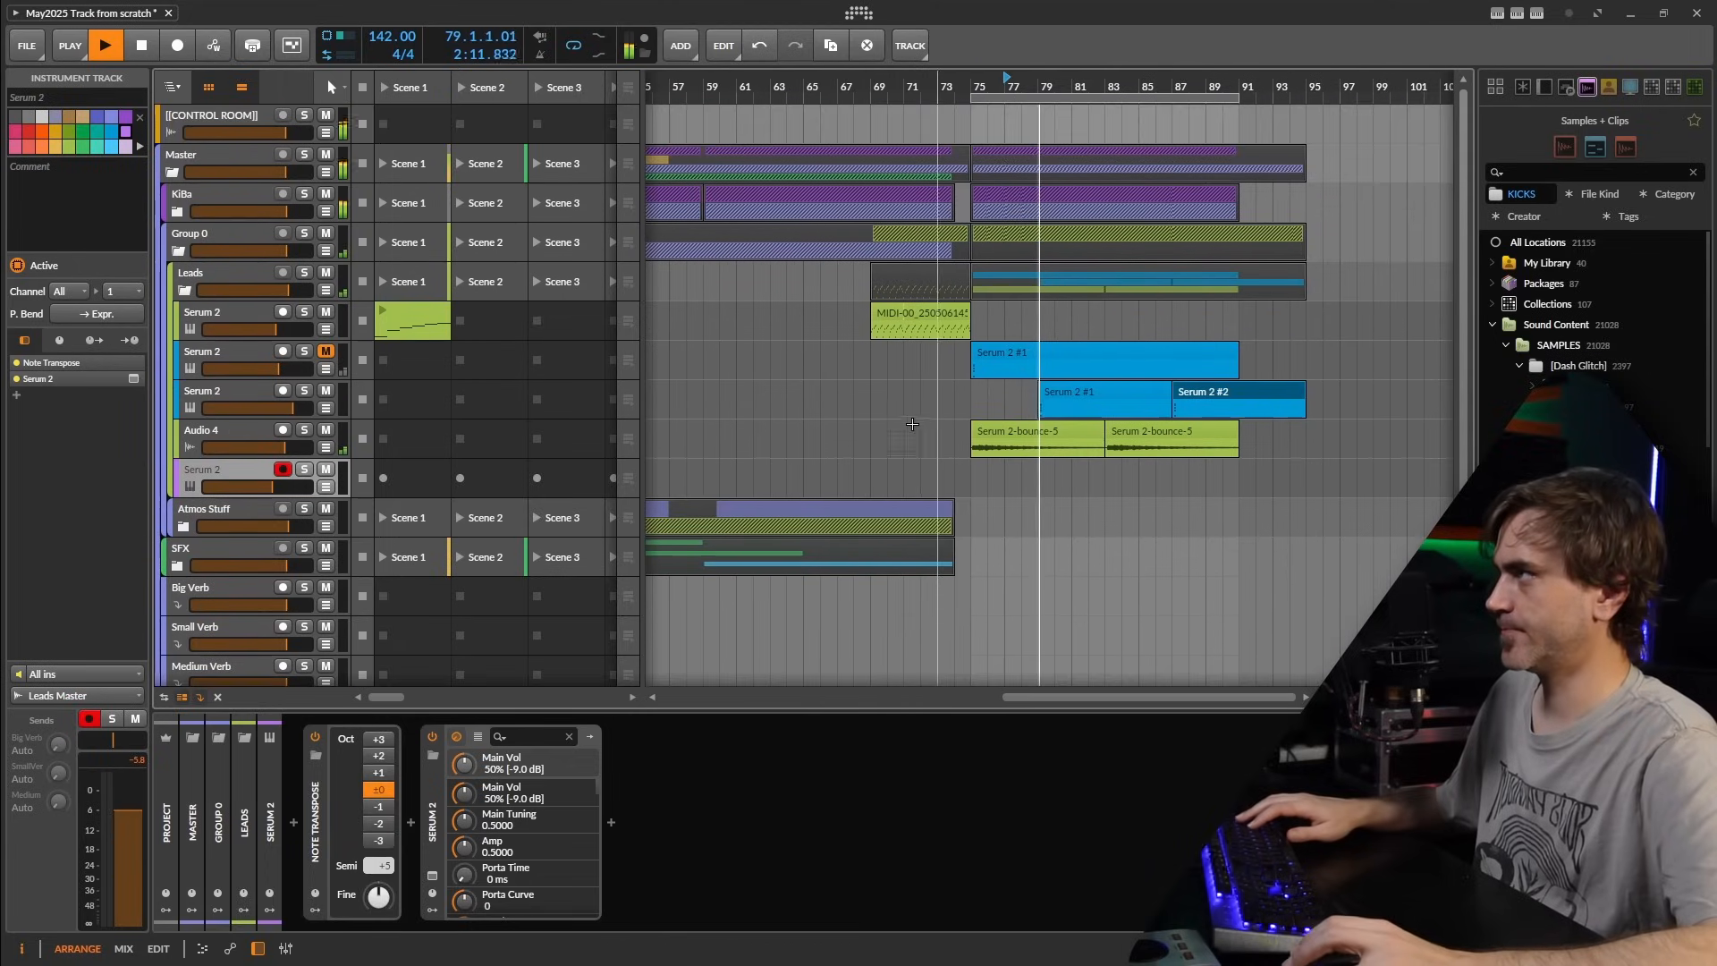
- Expand the Atmos Stuff group, copy Audio 1's Serum 2-bounce-2 clip to bar 75 and play from just before it
scroll(894, 425, left, 2)
click(184, 527)
scroll(882, 388, down, 3)
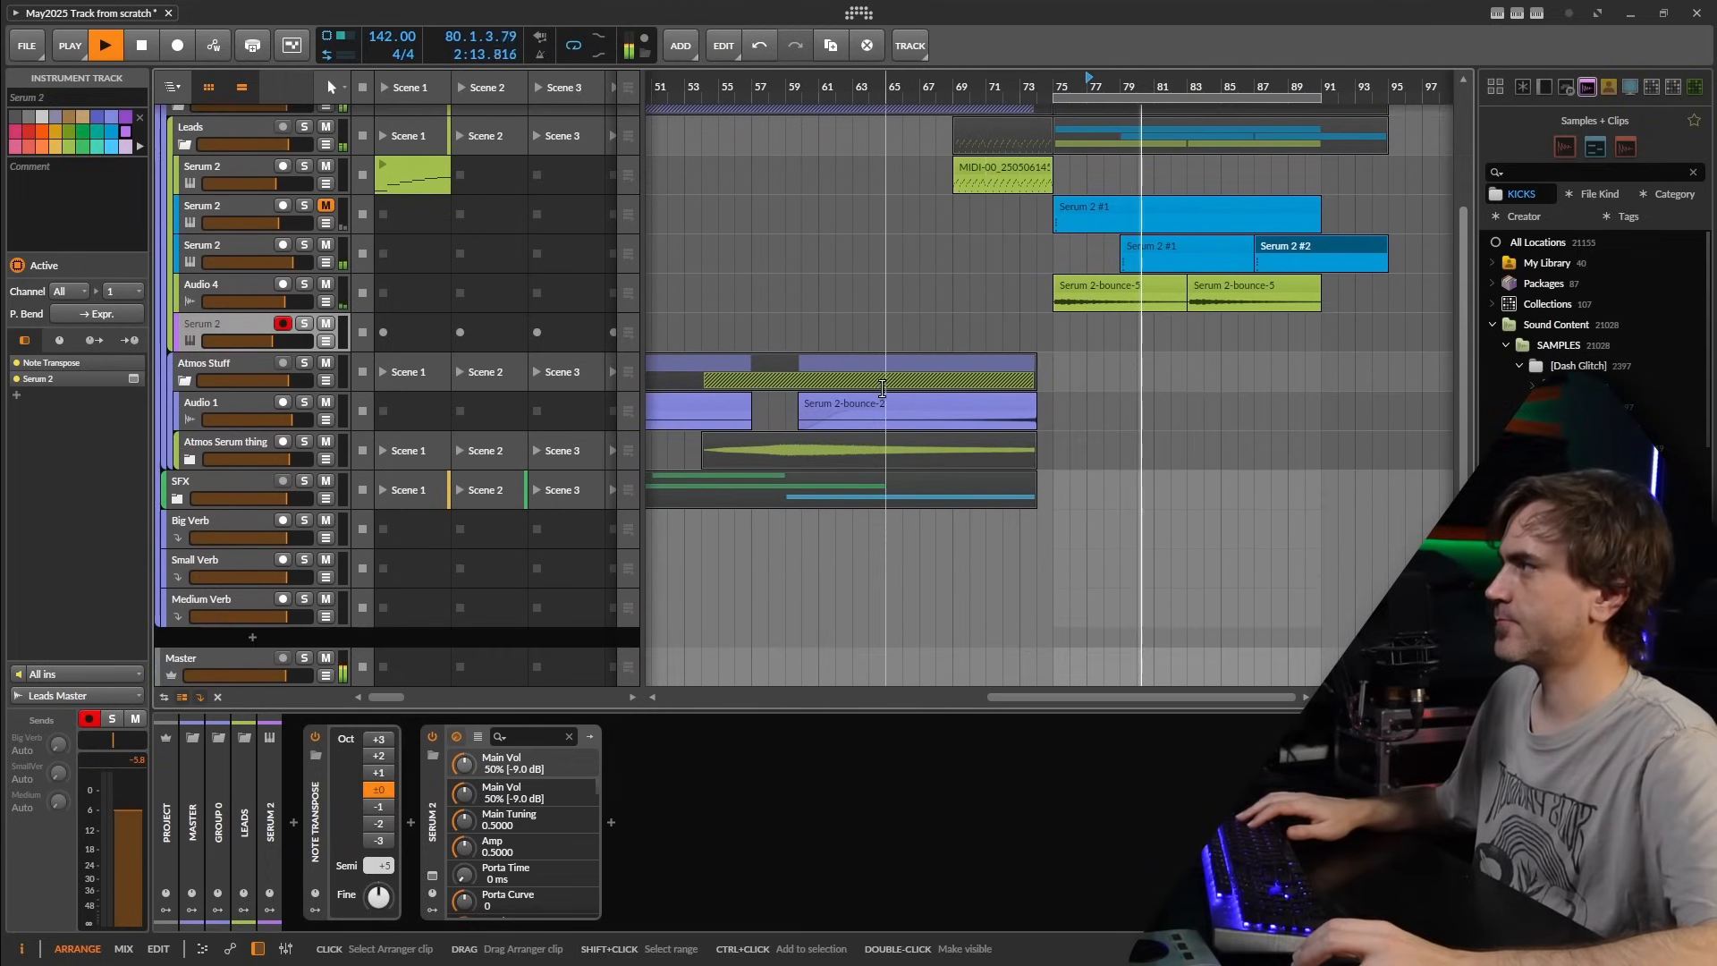
scroll(885, 393, left, 3)
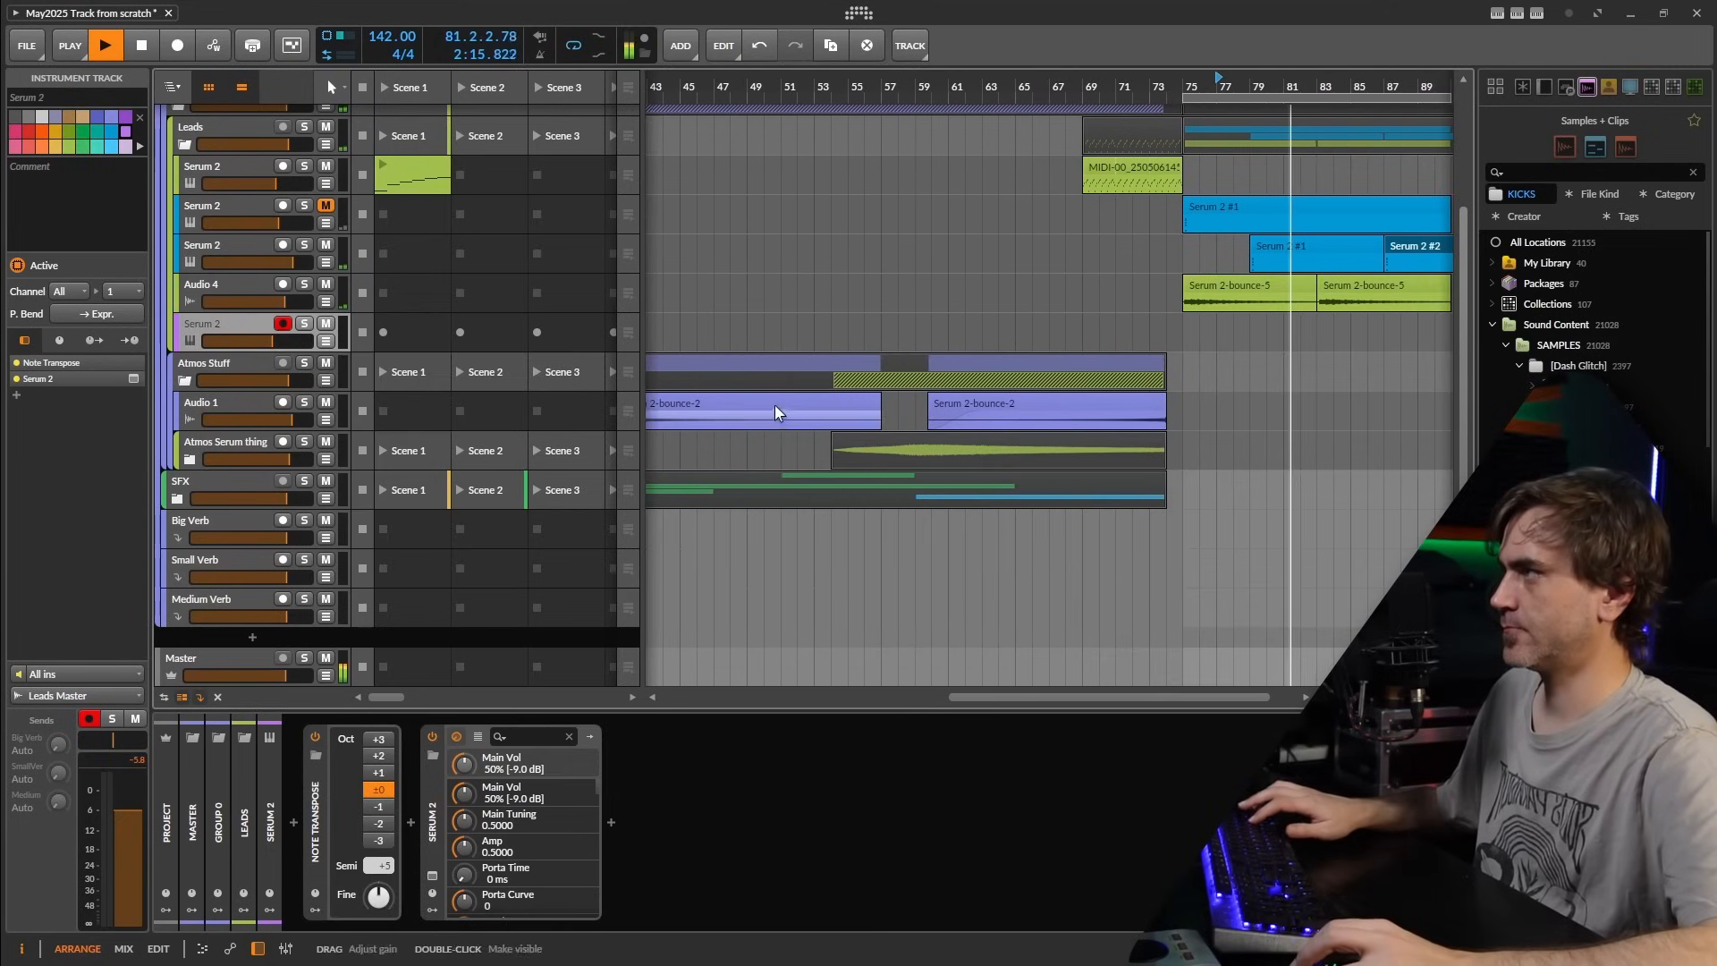
scroll(774, 407, right, 1)
drag(706, 402, 1266, 418)
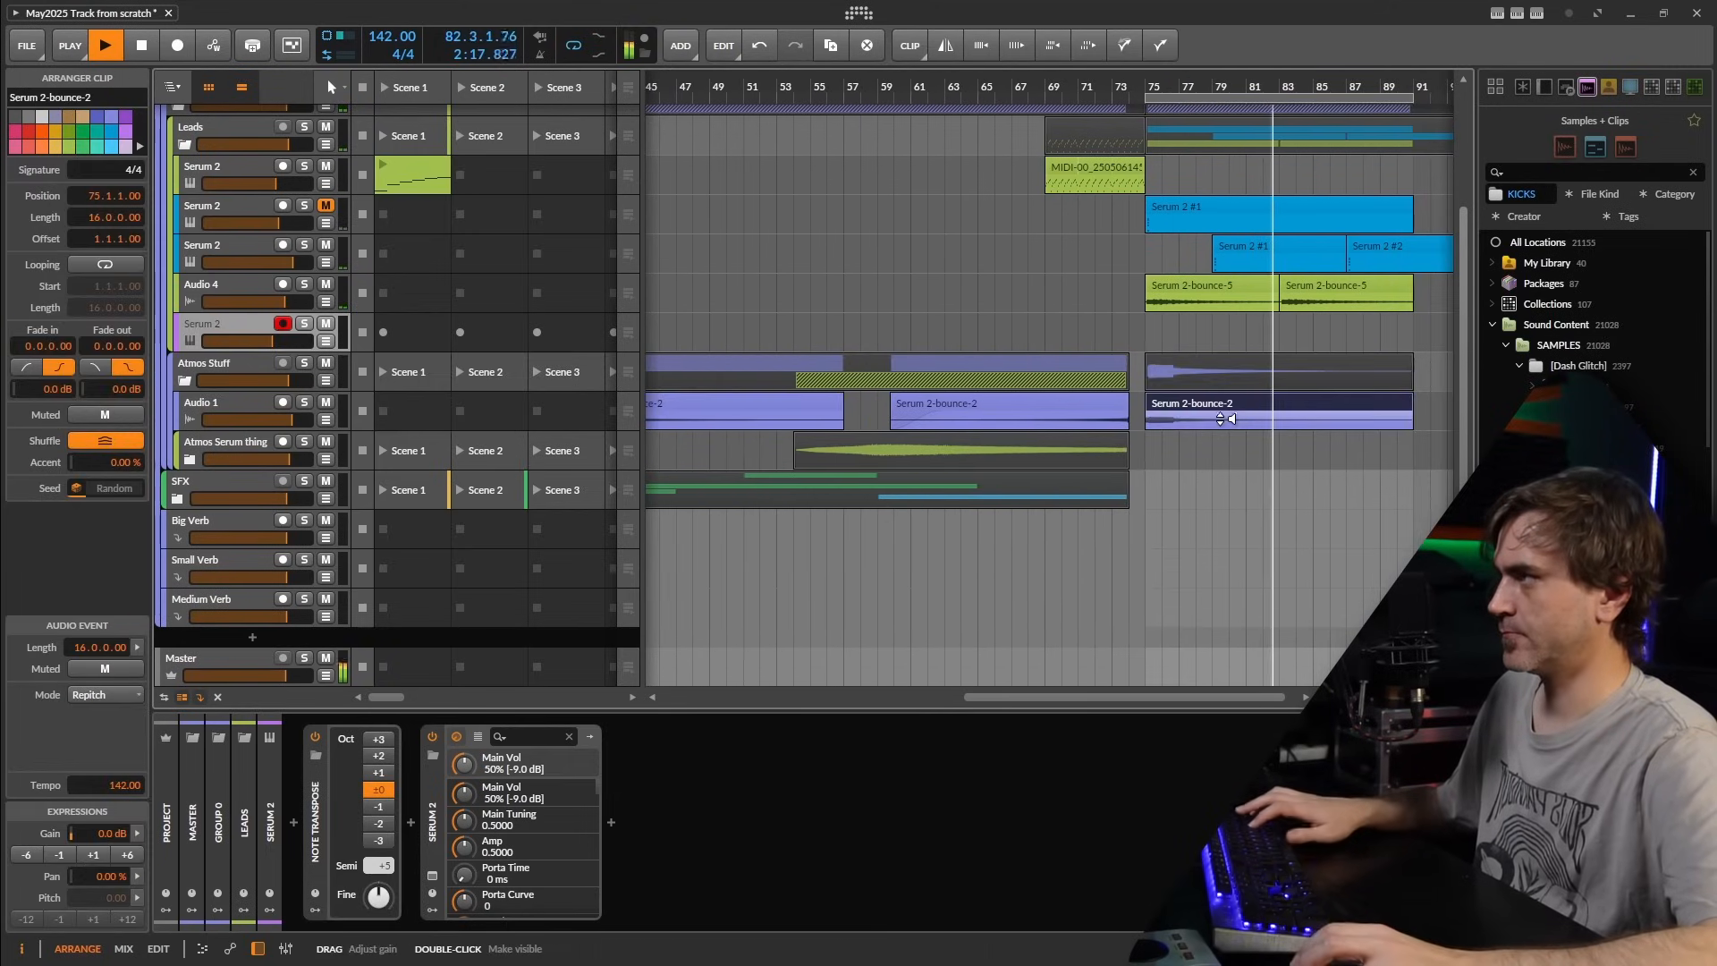
click(1113, 83)
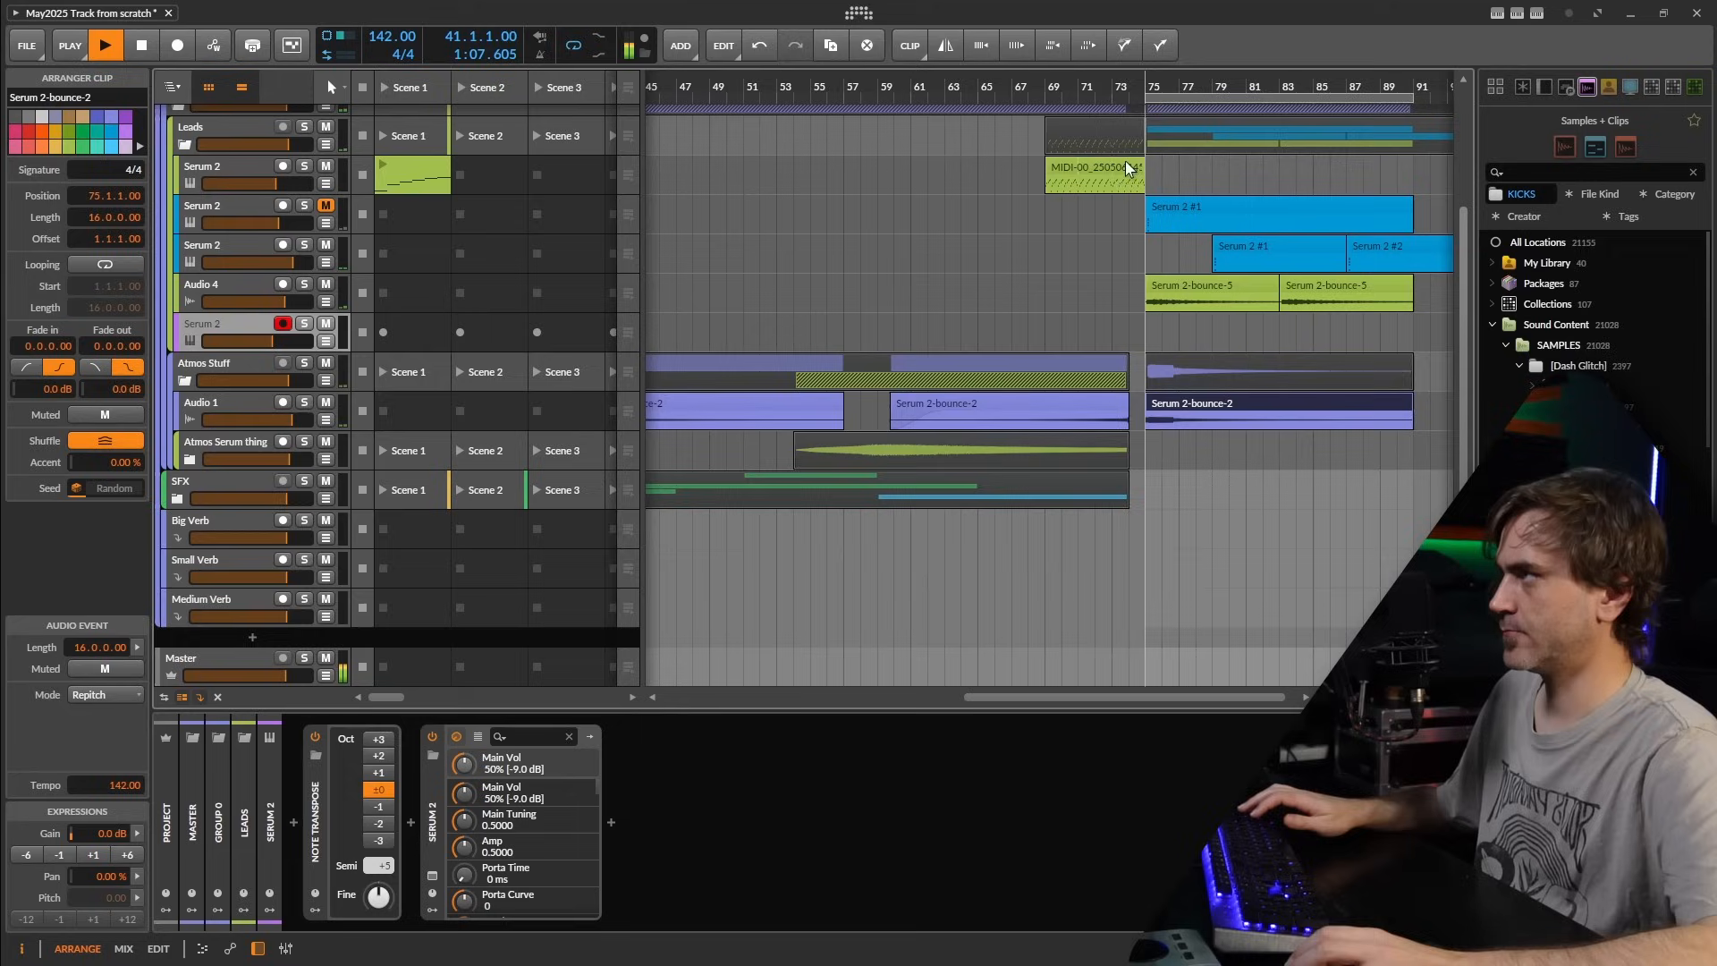
- Expand the Atmos Serum thing group and copy Audio 3's Serum 2-bounce-4 clip so that it ends at bar 91
click(190, 459)
key(minus)
key(minus)
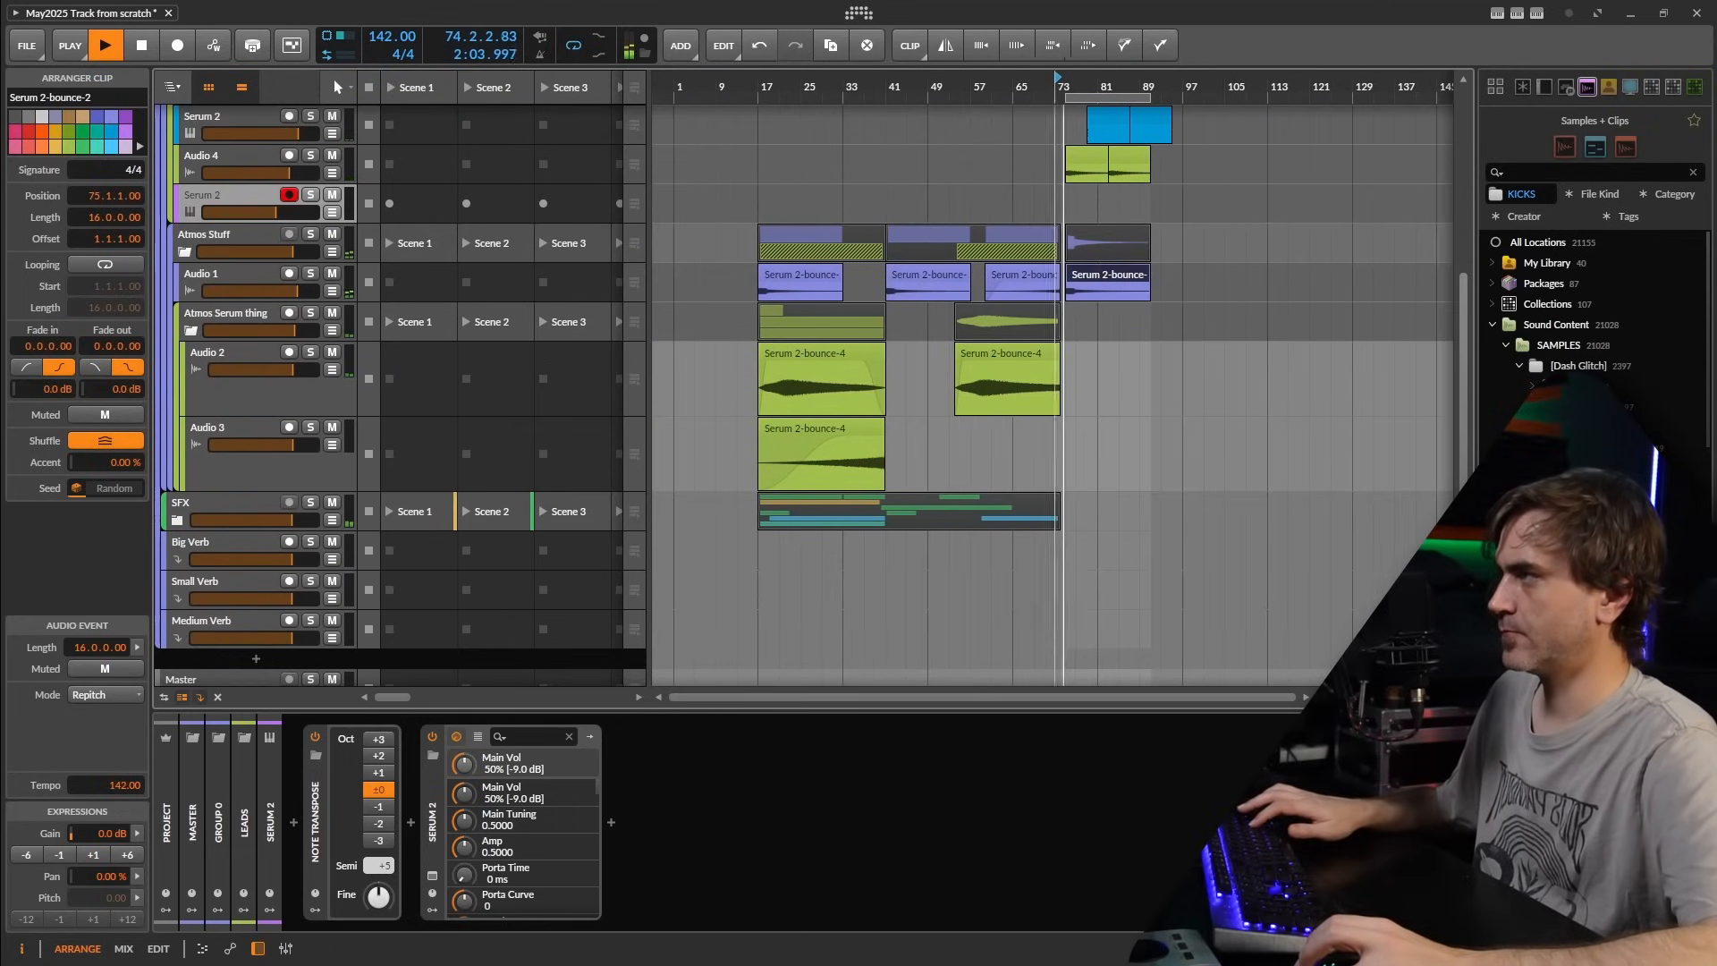
drag(792, 431, 1096, 443)
drag(1065, 380, 935, 377)
- Move both Serum 2-bounce-5 clips on Audio 4 so they start at bar 79, and play from bar 74
drag(757, 417, 1015, 430)
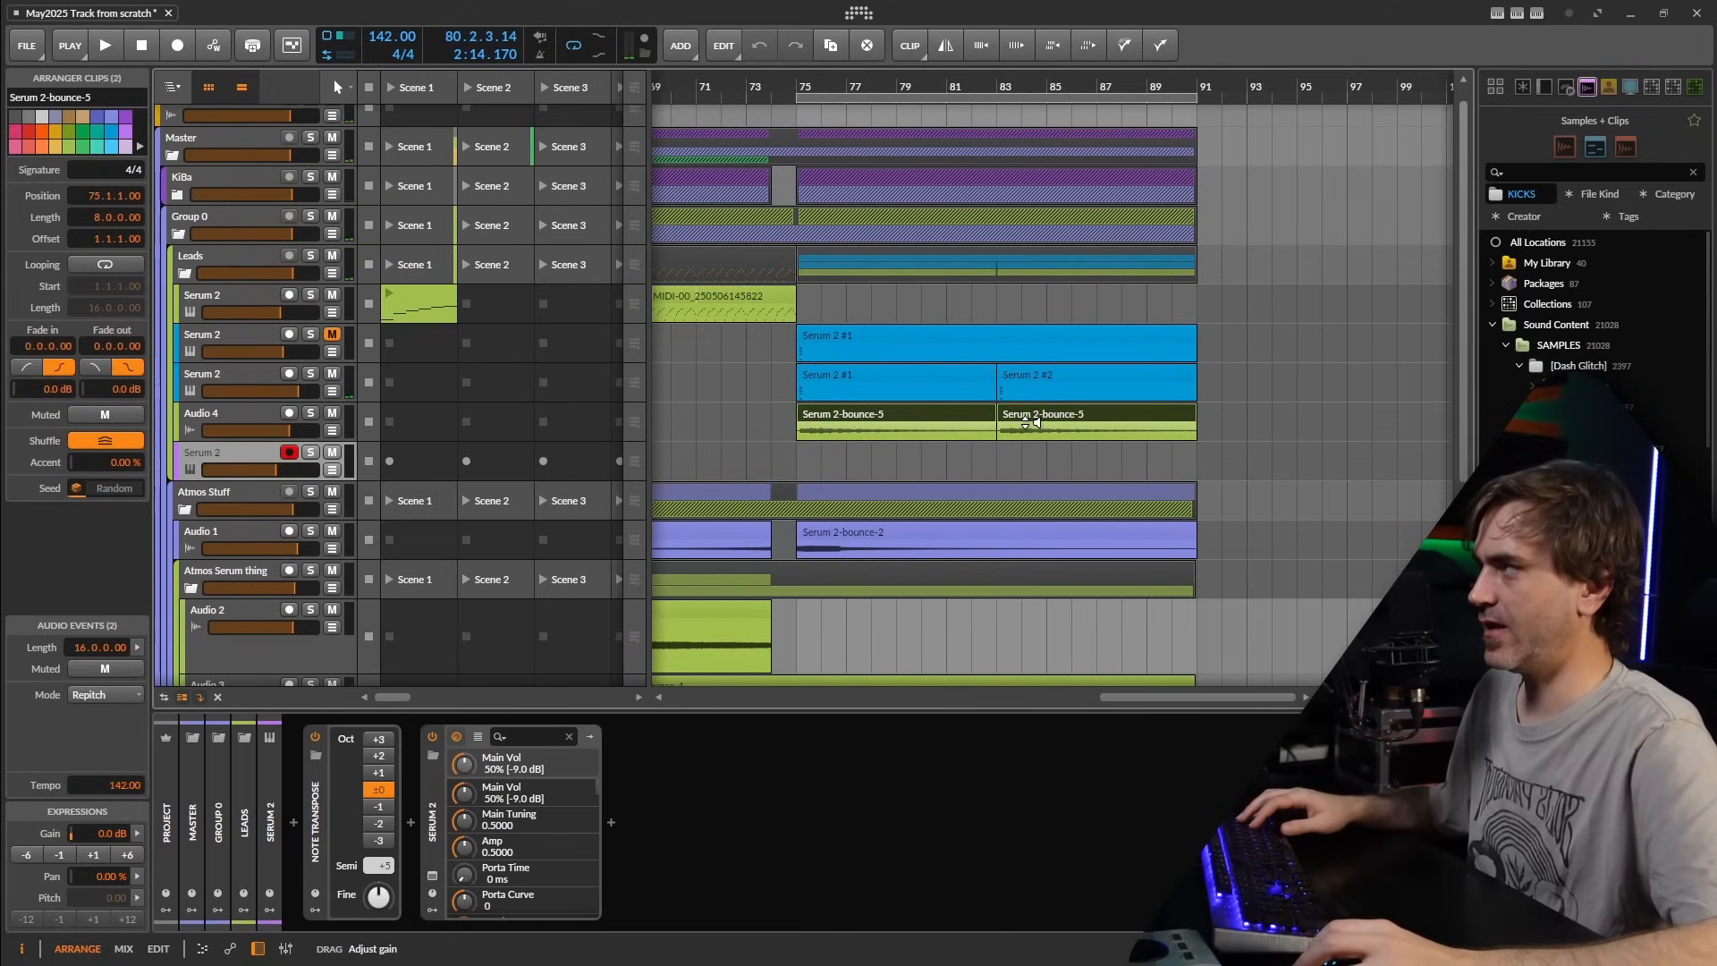
key(ctrl+z)
drag(907, 414, 1006, 414)
key(space)
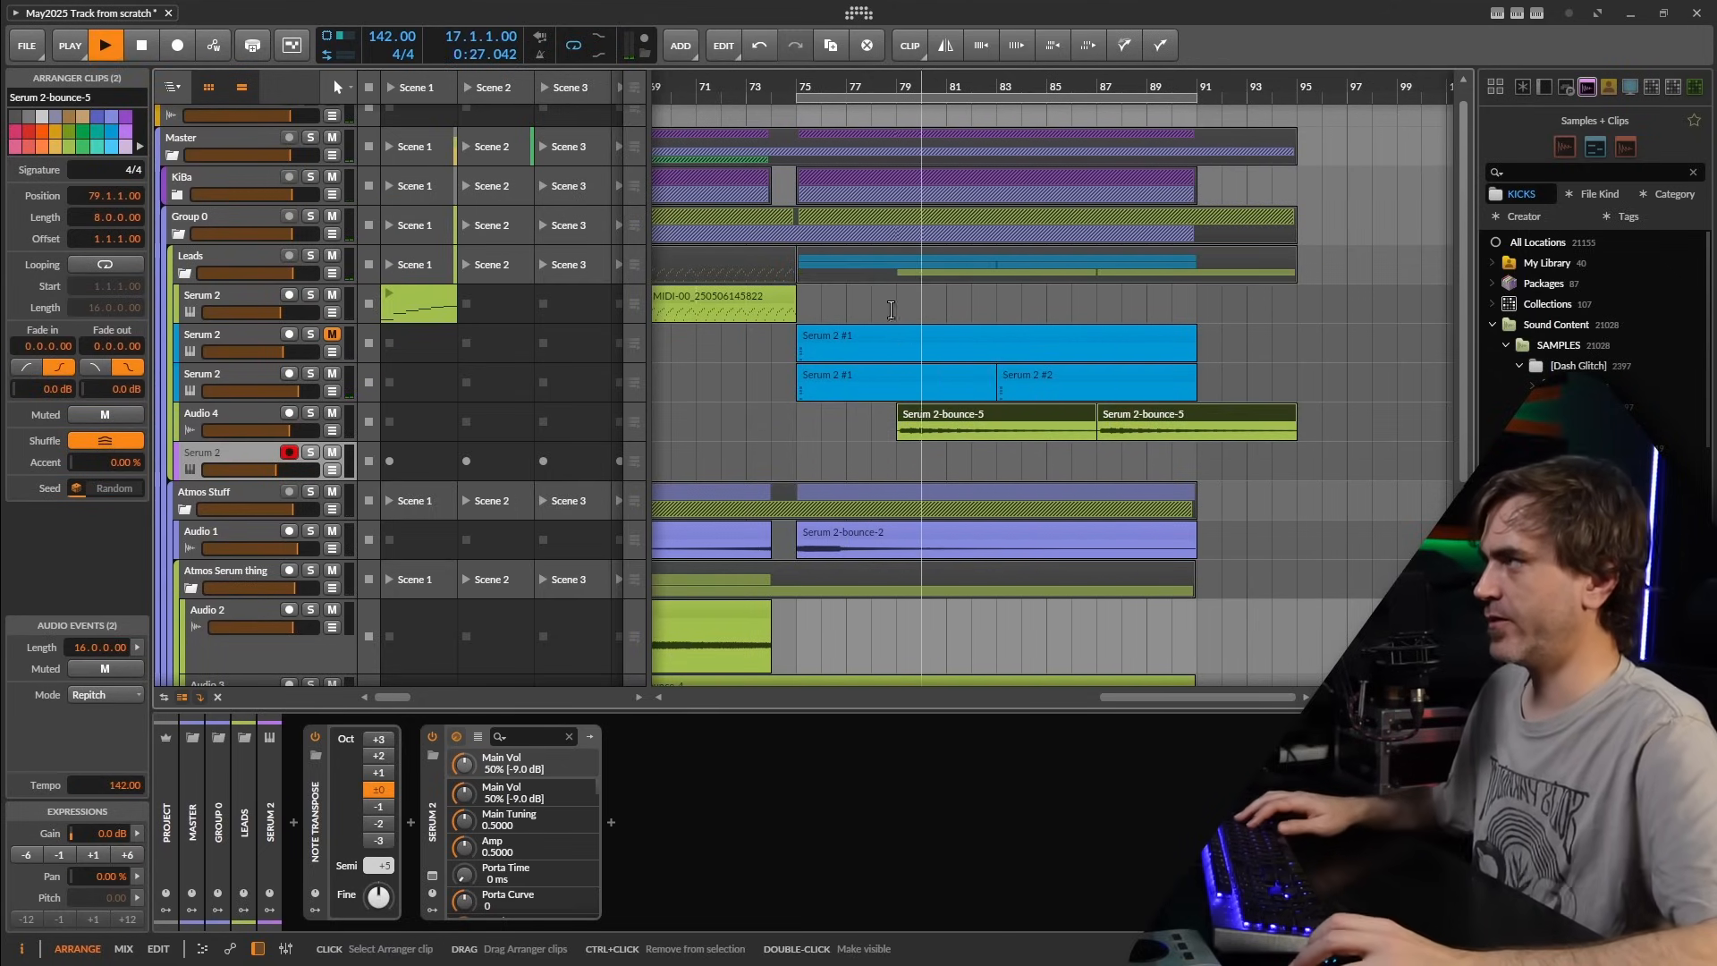
click(773, 87)
scroll(965, 327, down, 3)
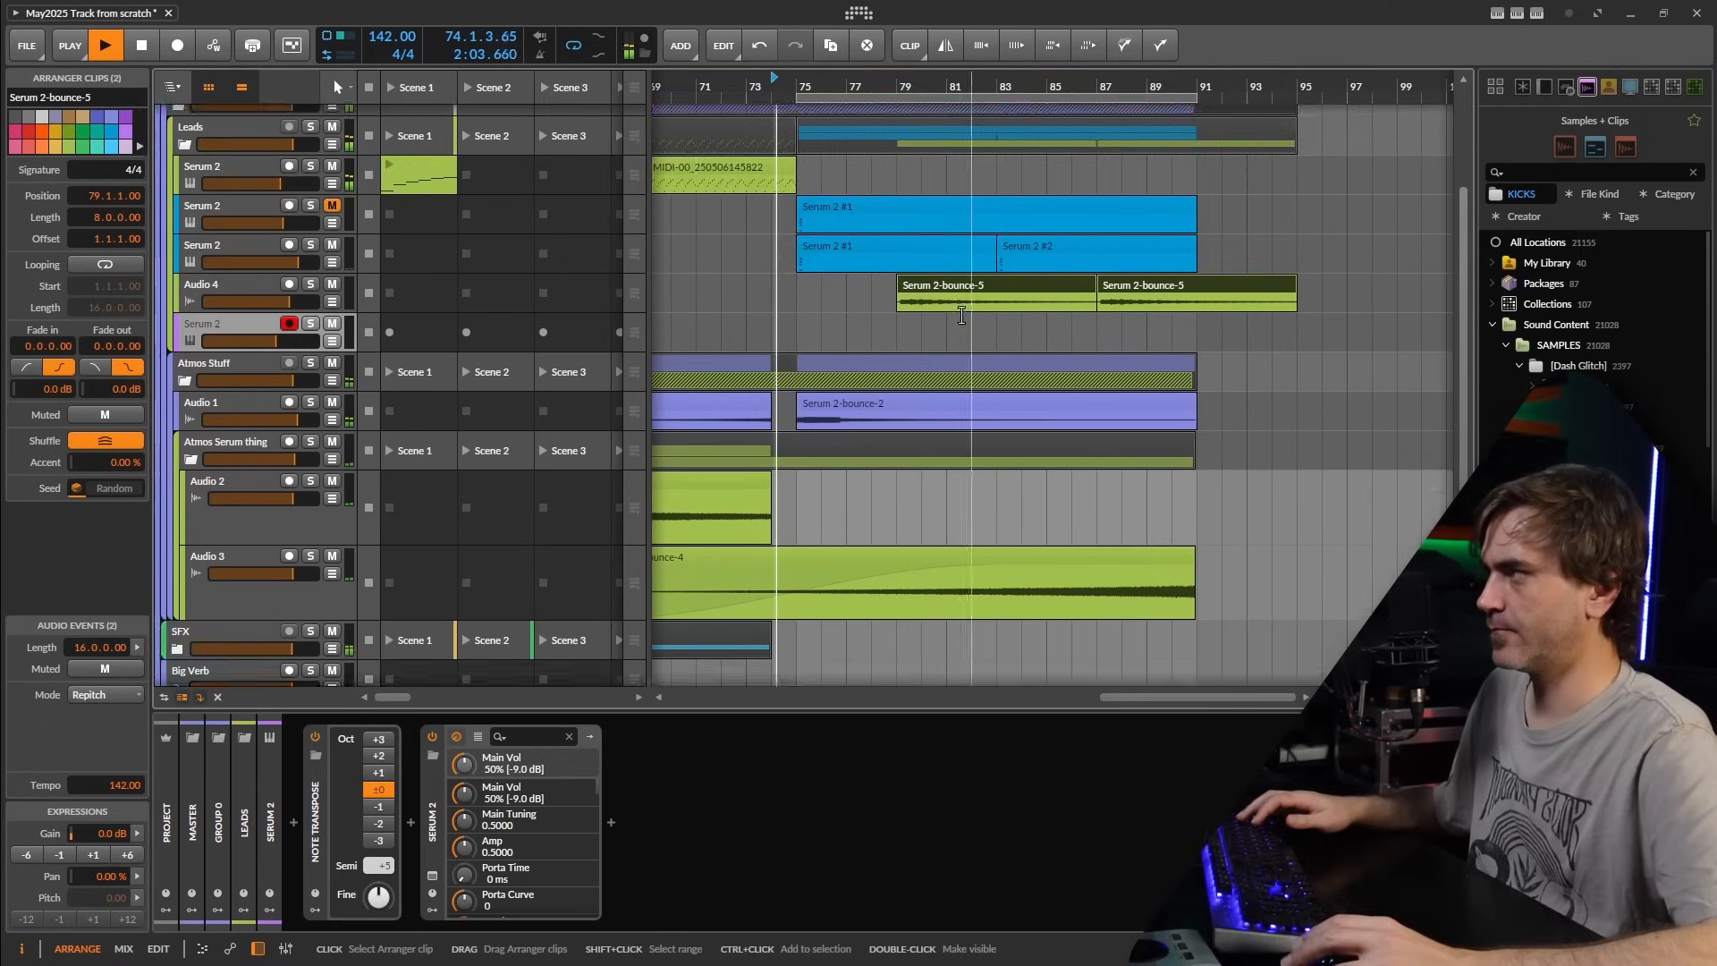
- Move the copied Serum 2-bounce-4 clip on Audio 3 to bar 81 while the arrangement plays
scroll(1058, 372, down, 2)
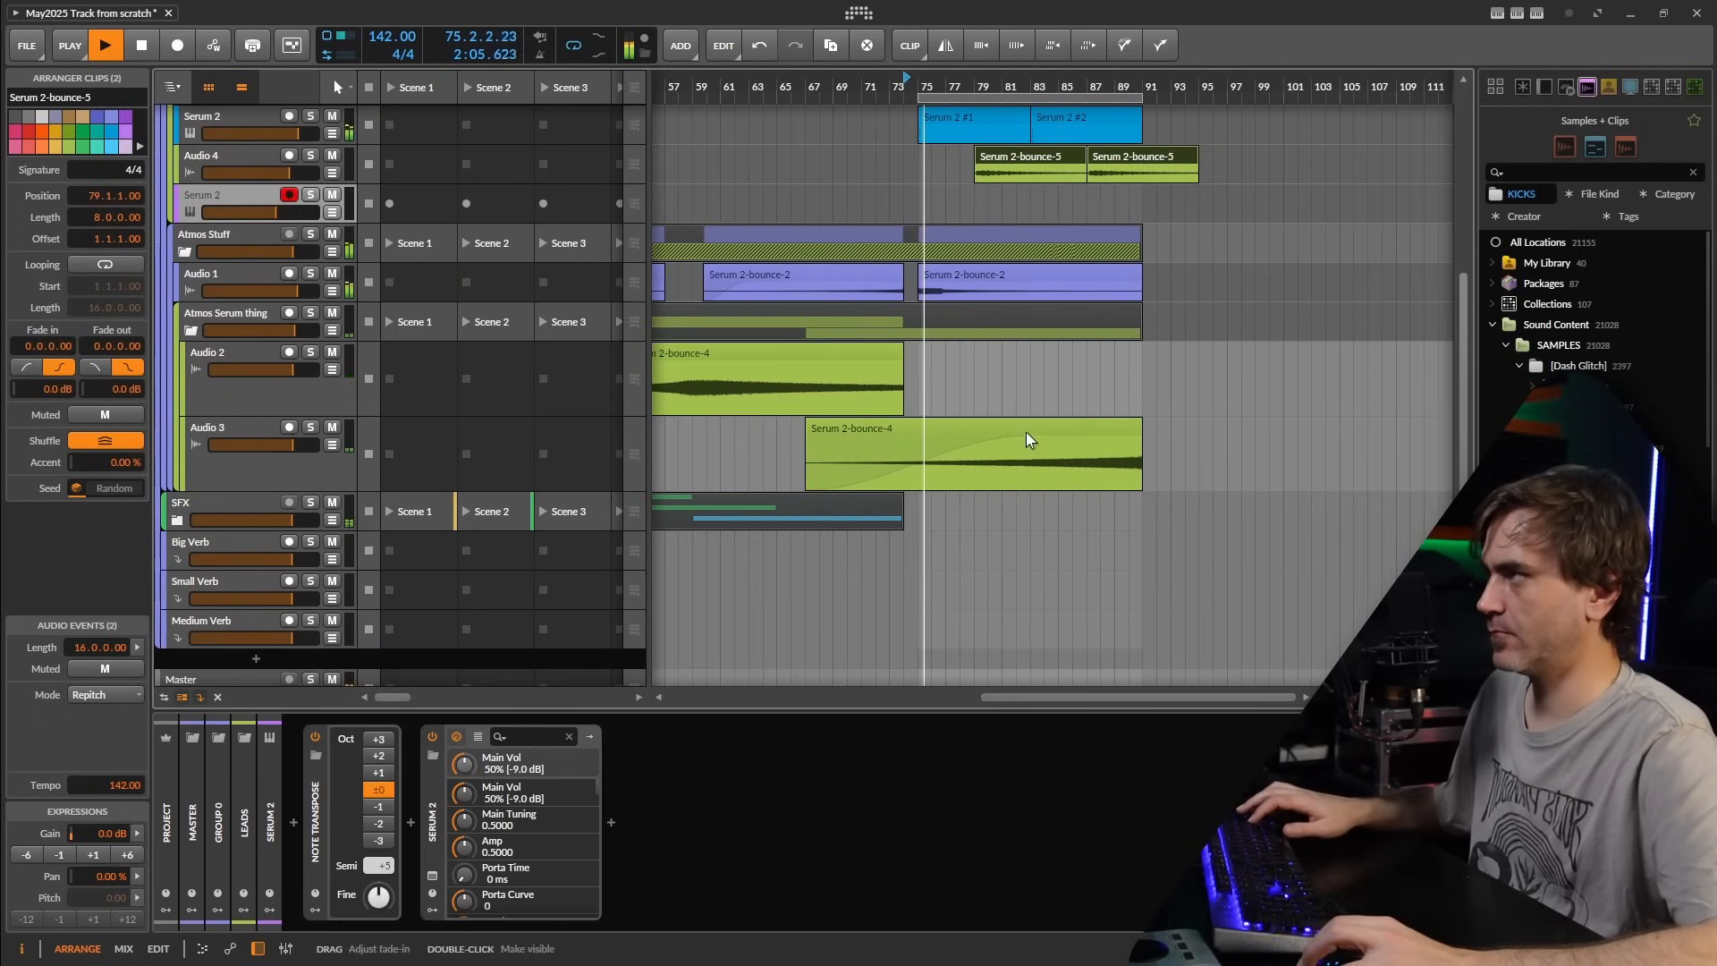
scroll(1027, 440, up, 2)
scroll(1044, 434, up, 2)
scroll(1055, 444, down, 2)
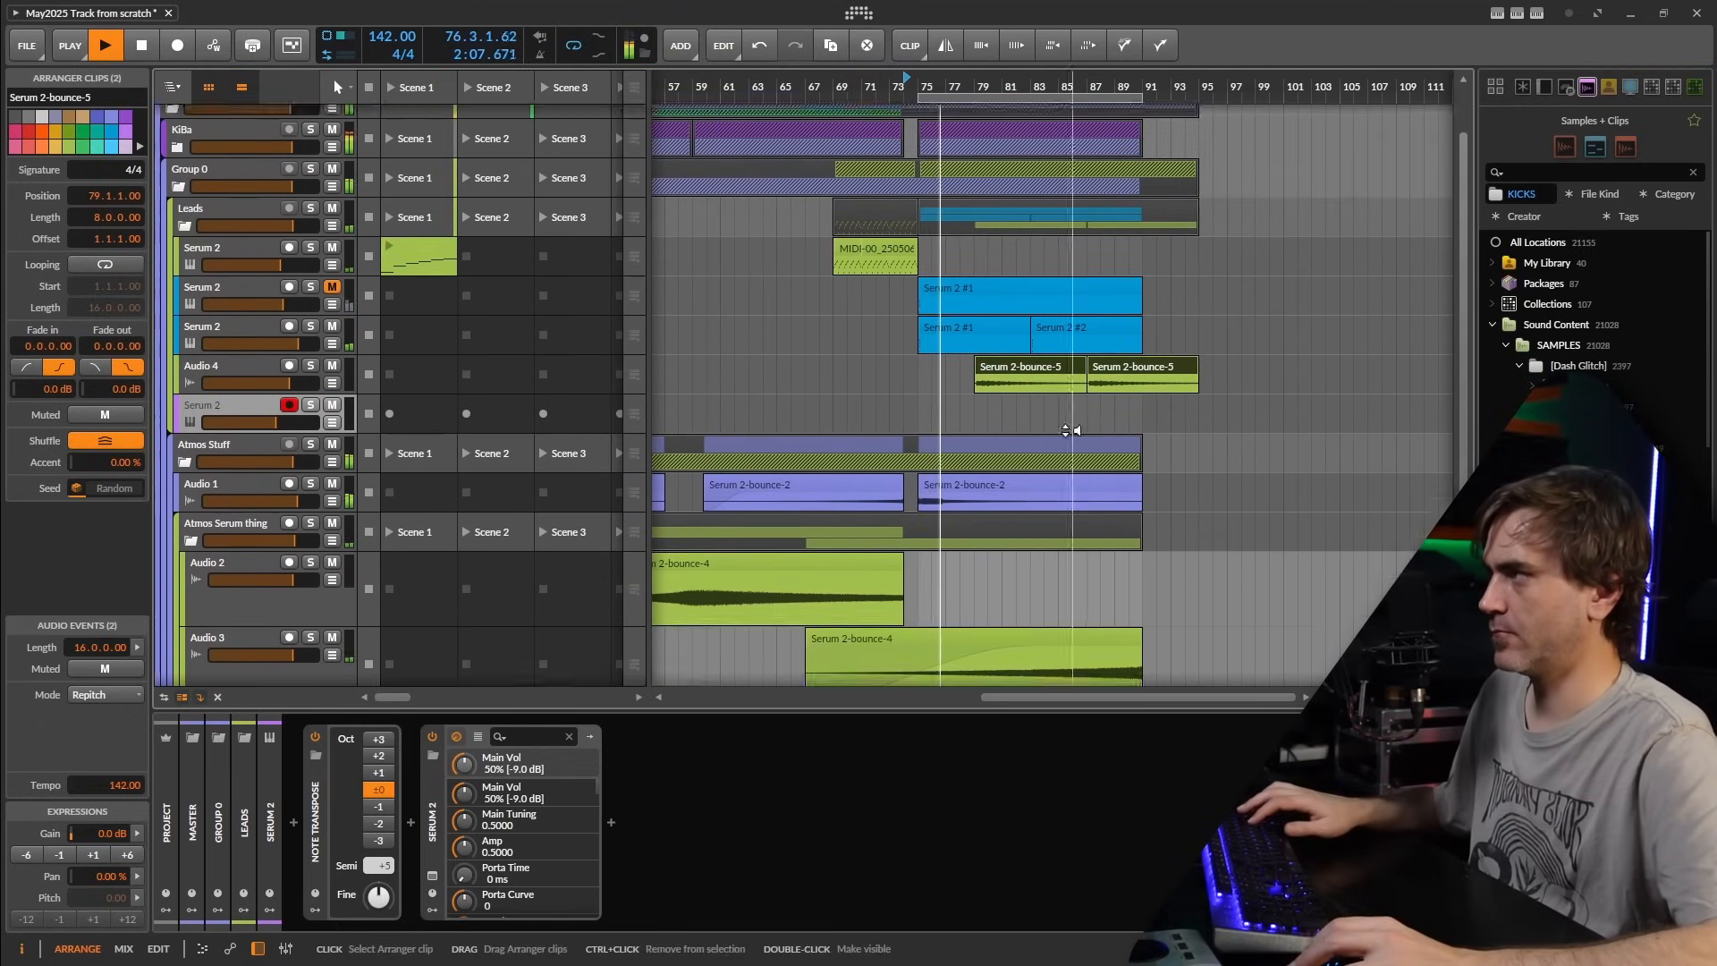
scroll(1058, 448, down, 1)
drag(1004, 506, 1149, 506)
scroll(1107, 203, up, 3)
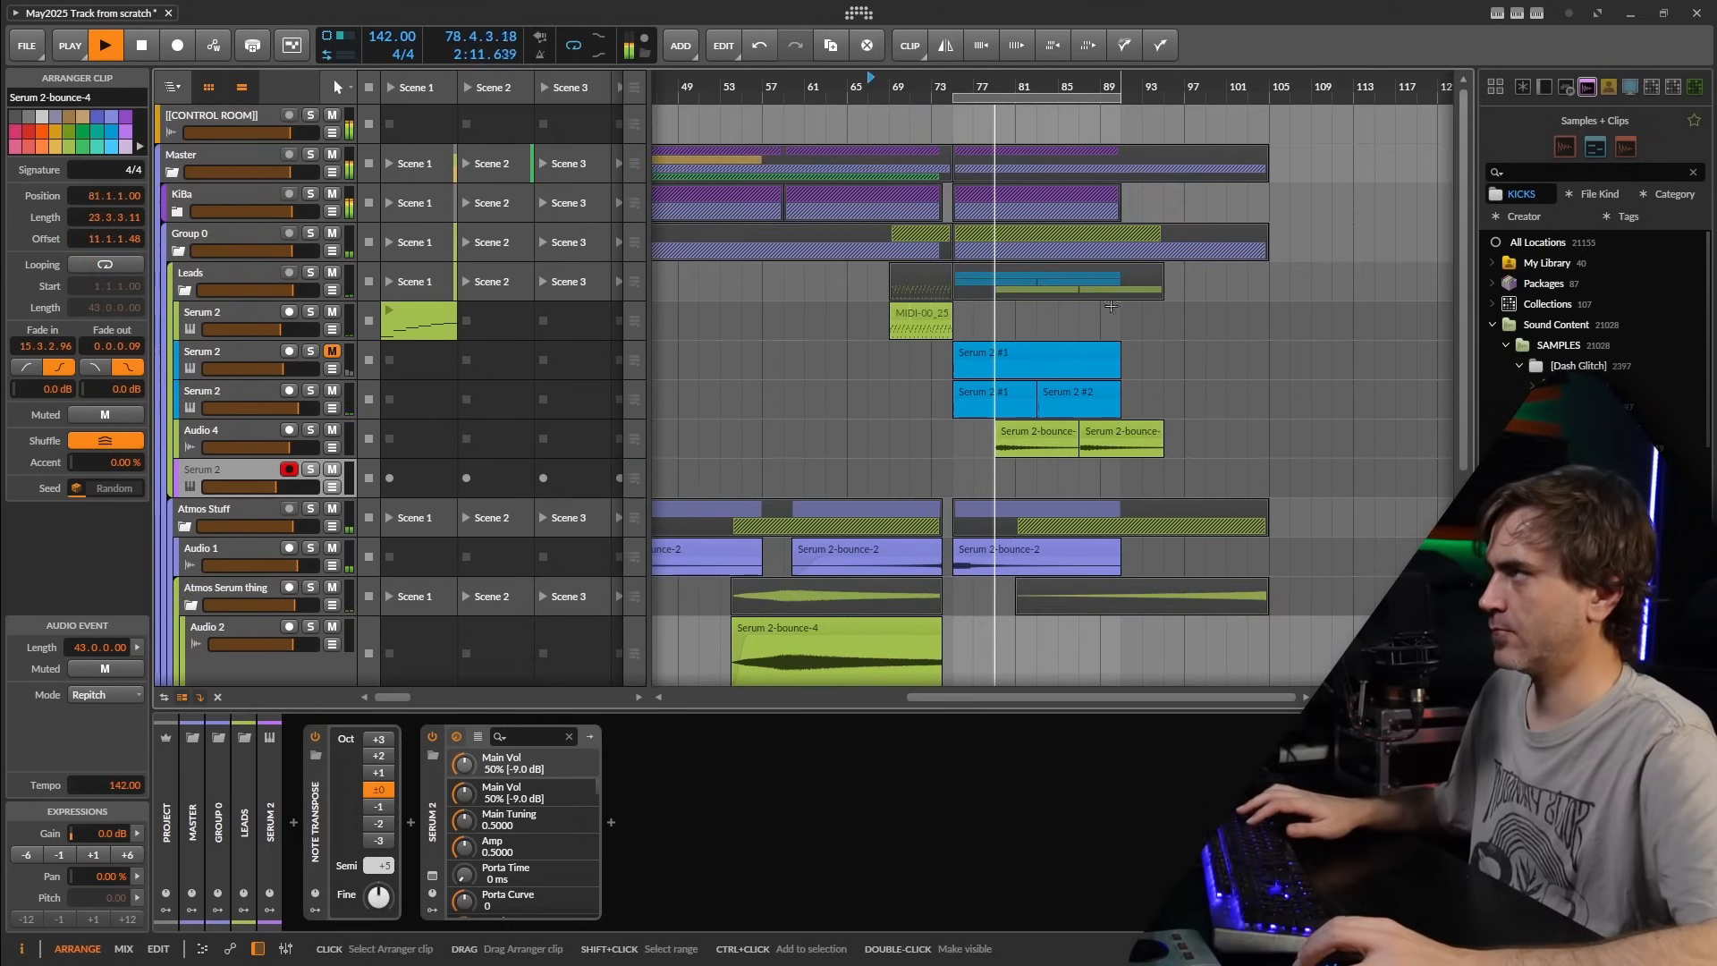
- Duplicate the KiBa clips from bar 75 to bar 91 and shift Audio 3's Serum 2-bounce-4 clip to bar 83
click(1085, 199)
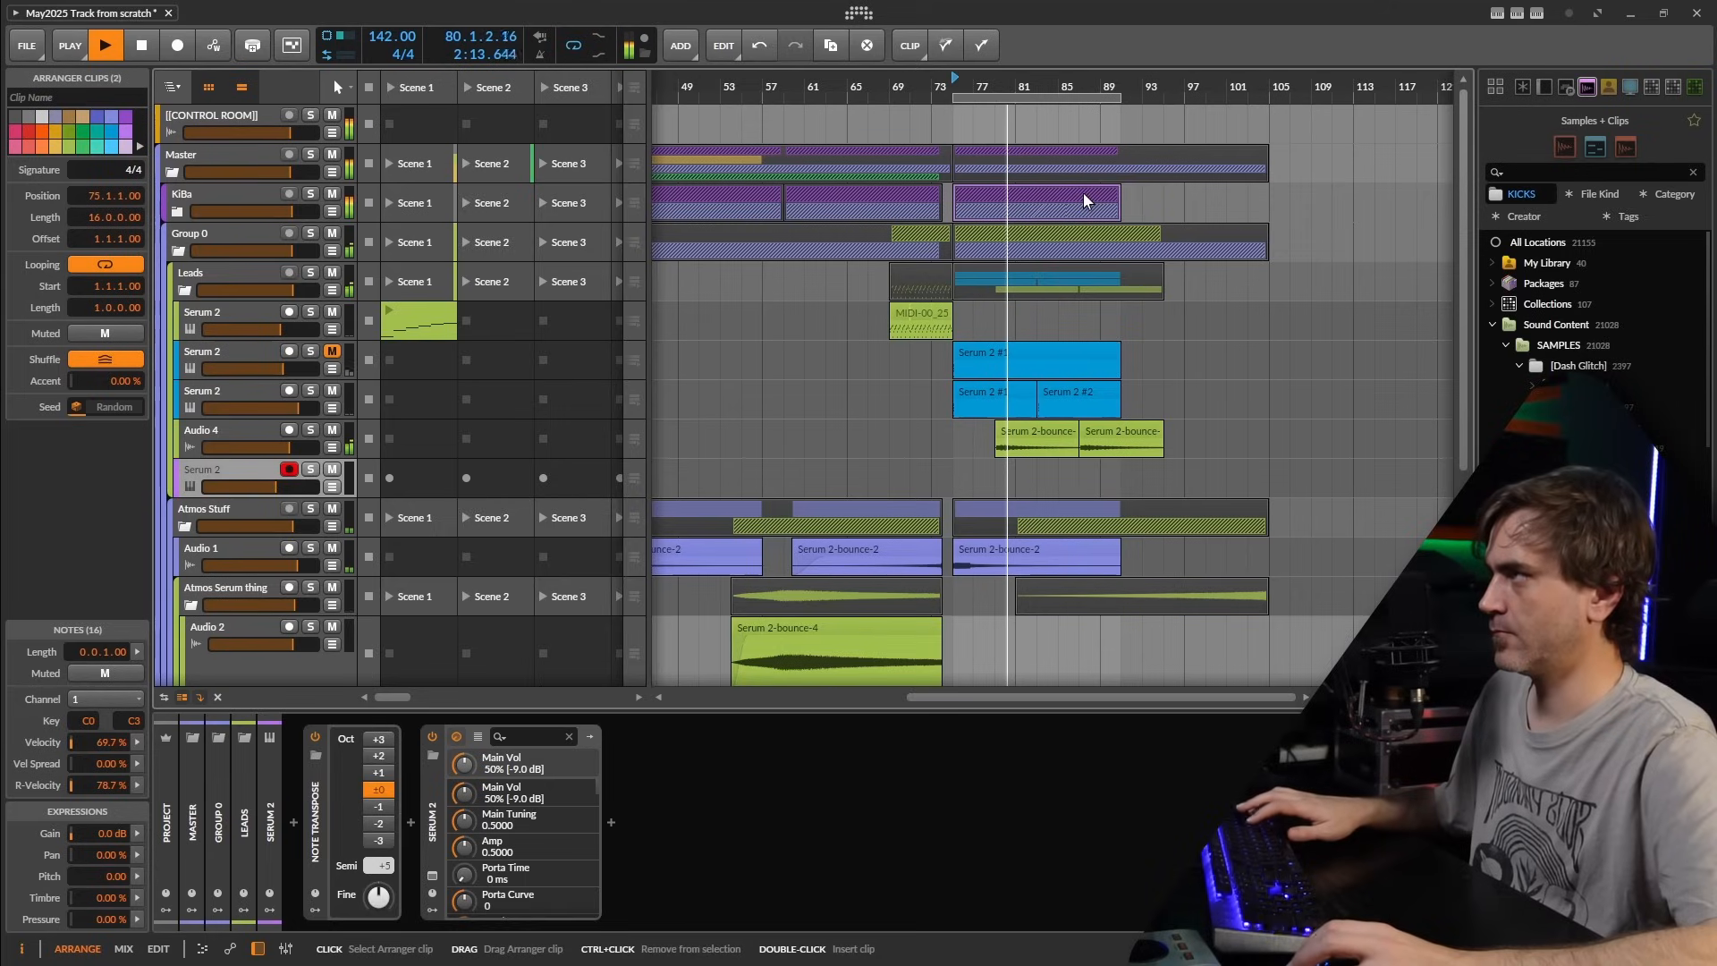
key(ctrl+d)
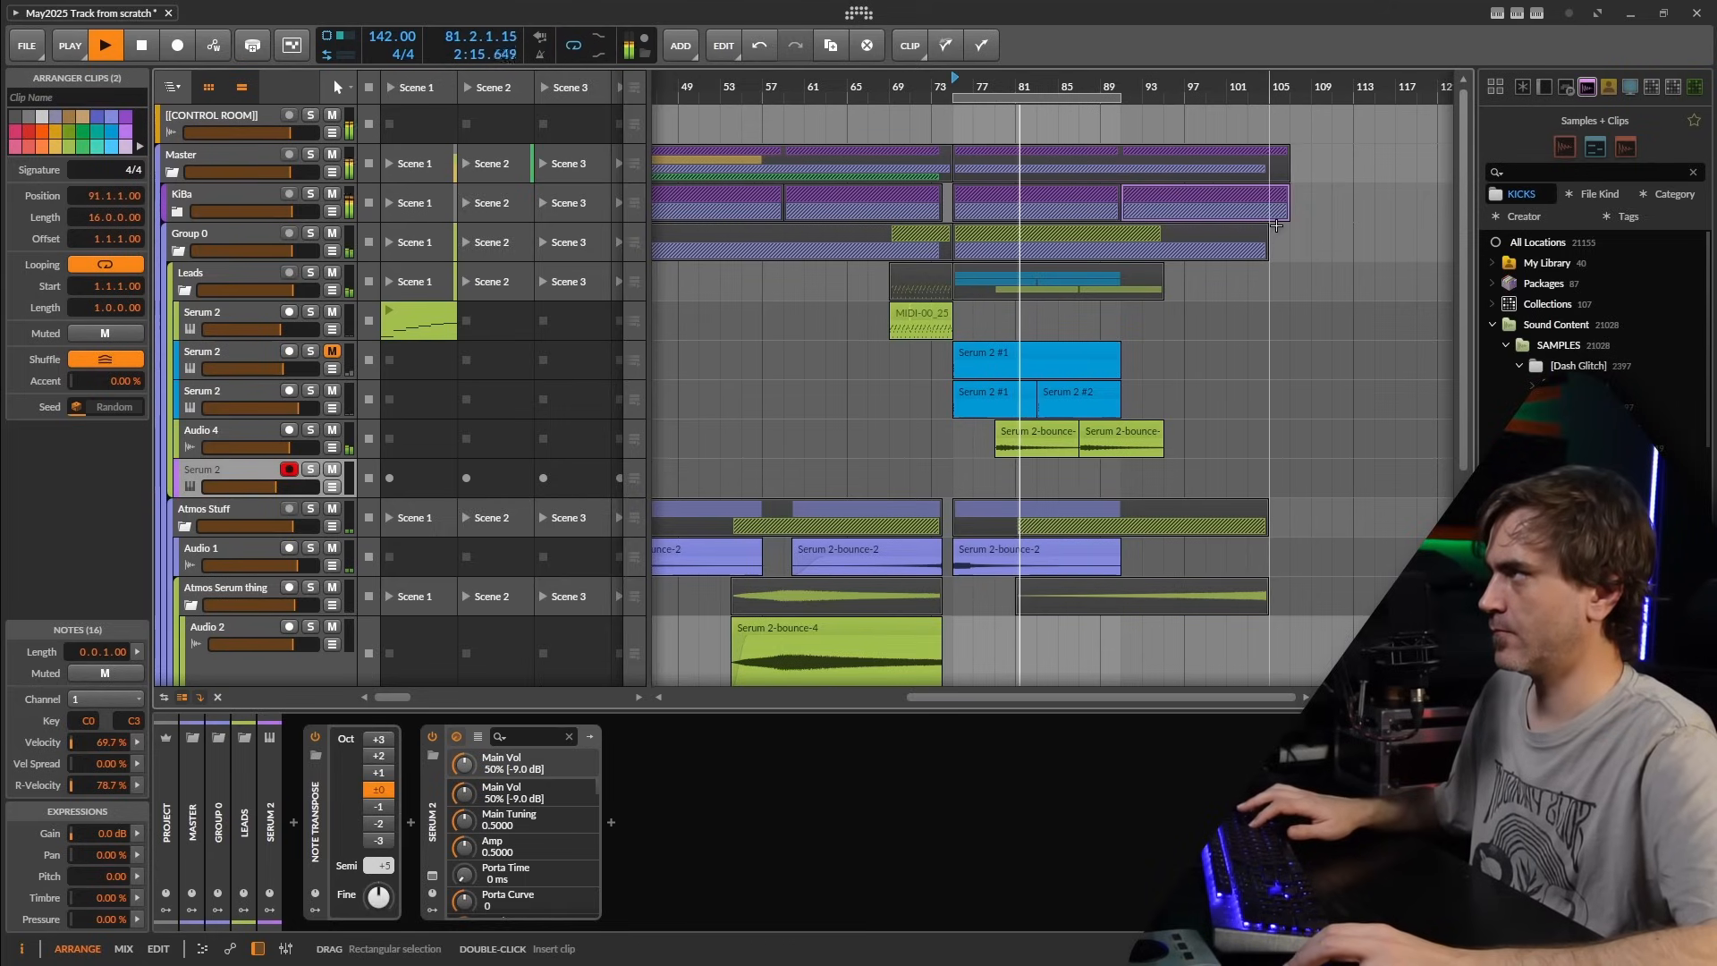
scroll(1276, 226, down, 2)
scroll(1276, 225, down, 1)
drag(1253, 510, 1274, 510)
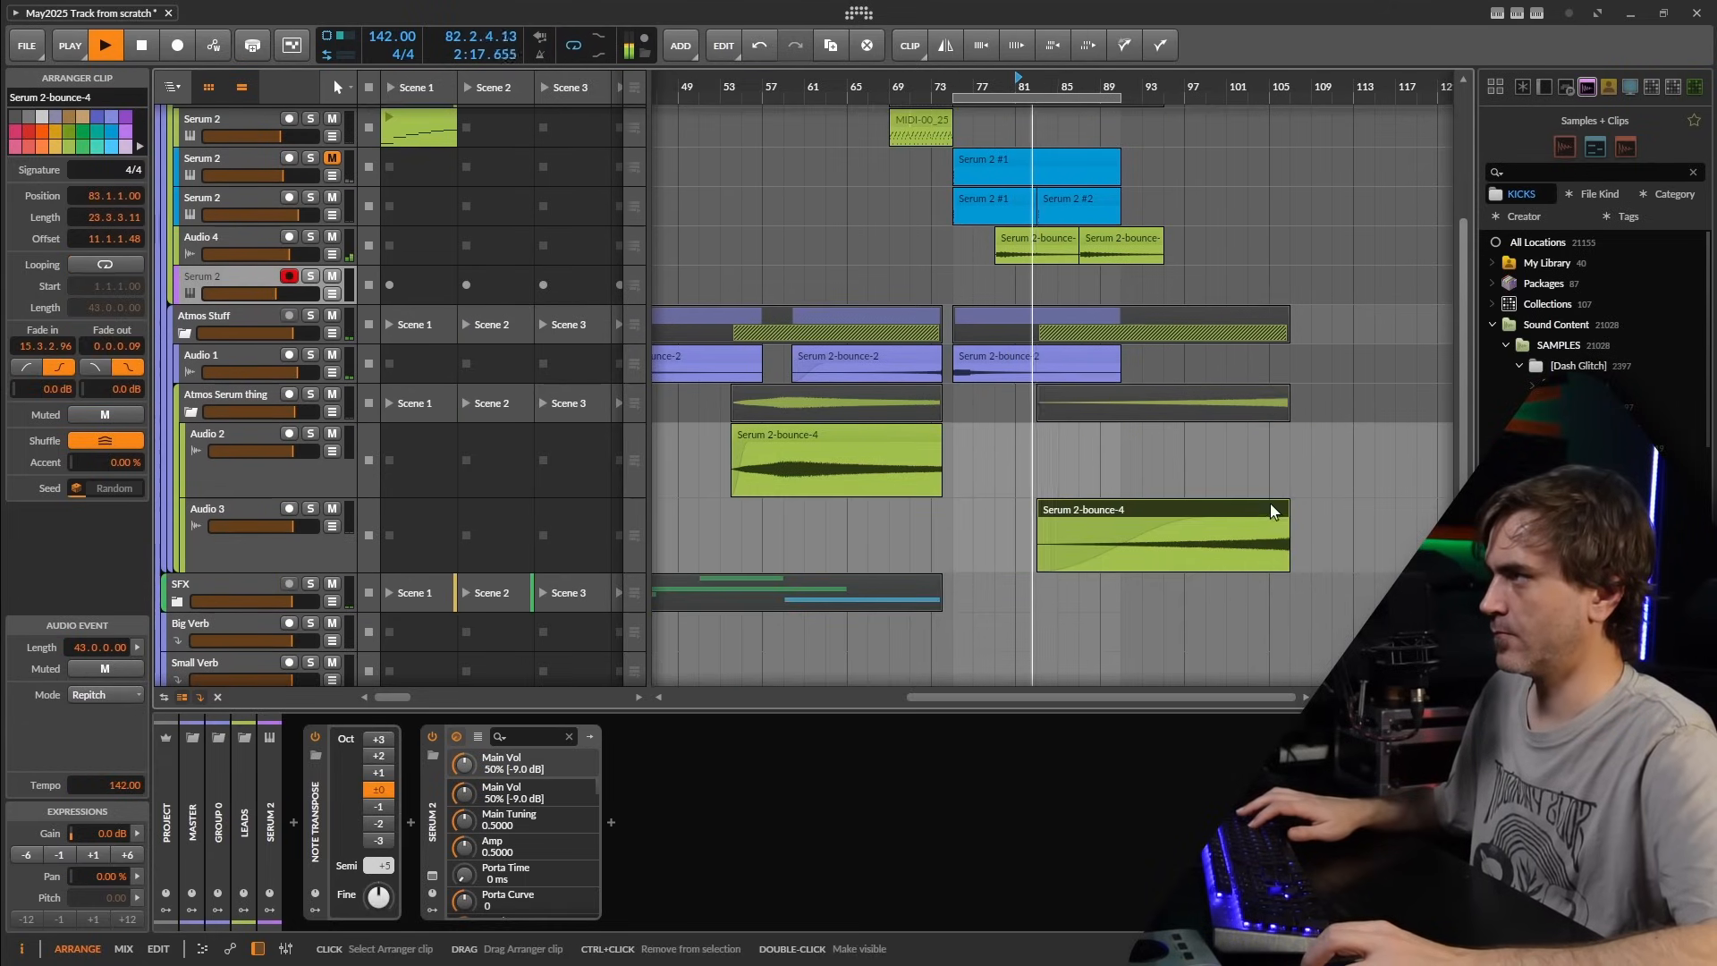
scroll(1256, 447, up, 2)
scroll(1252, 436, down, 1)
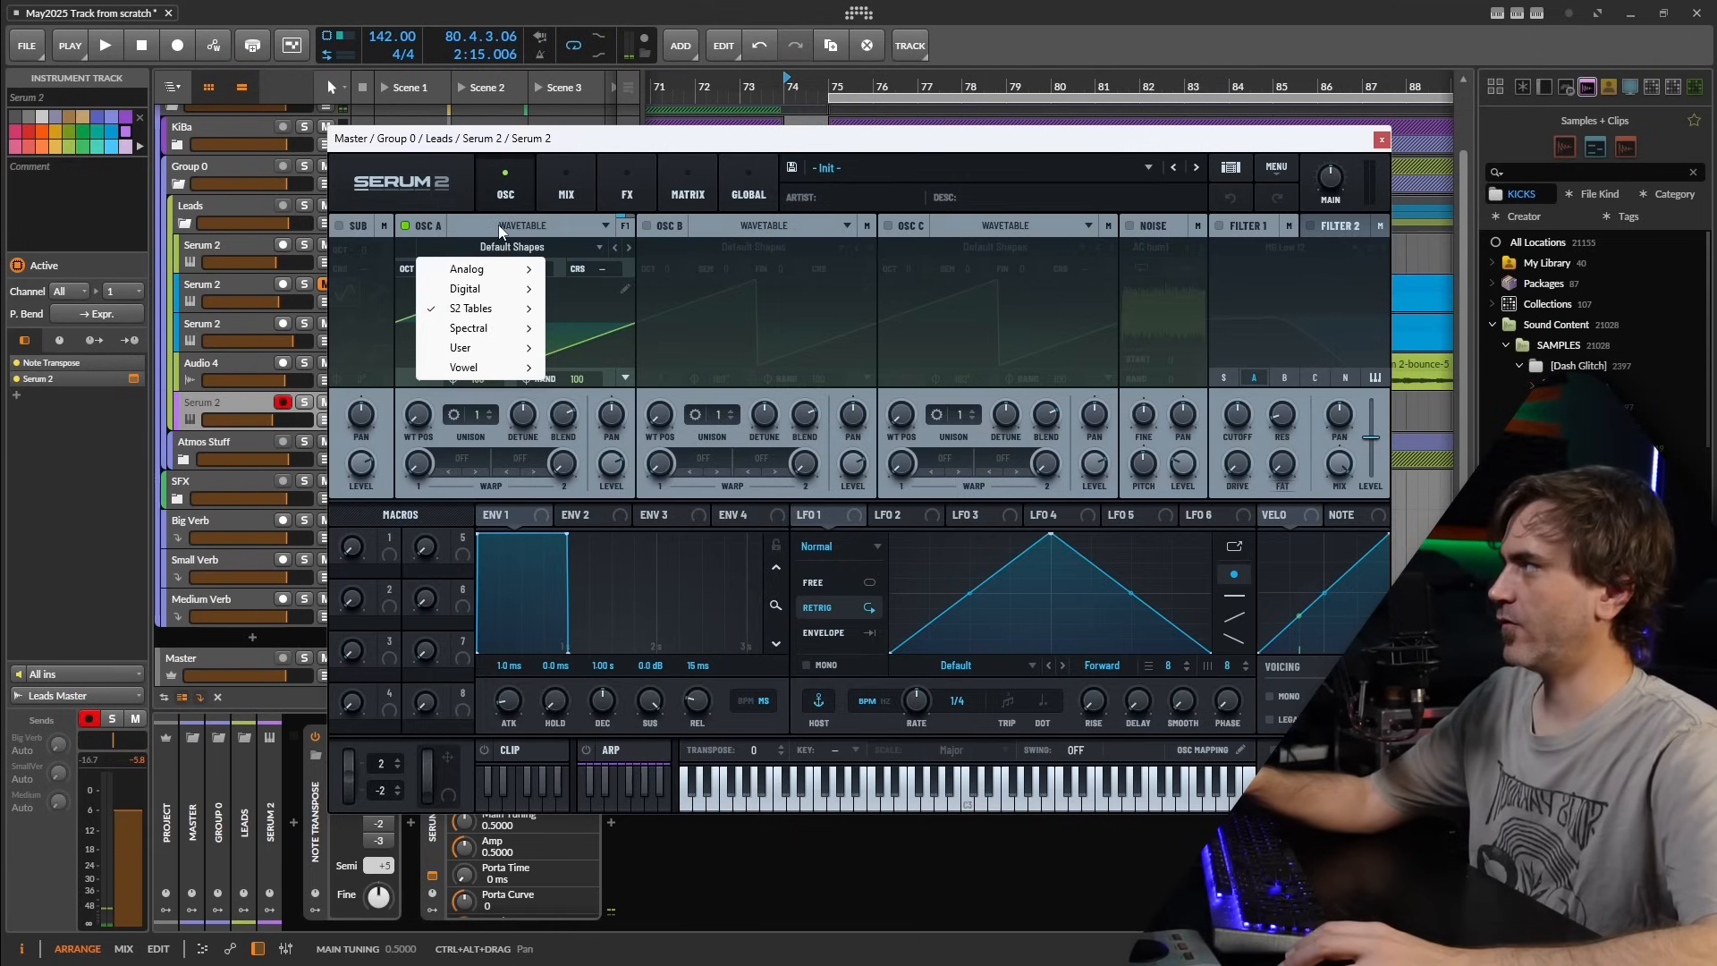
- Set Osc A's wavetable position to frame 2, the sine shape, and assign LFO 1 to its coarse pitch
click(500, 225)
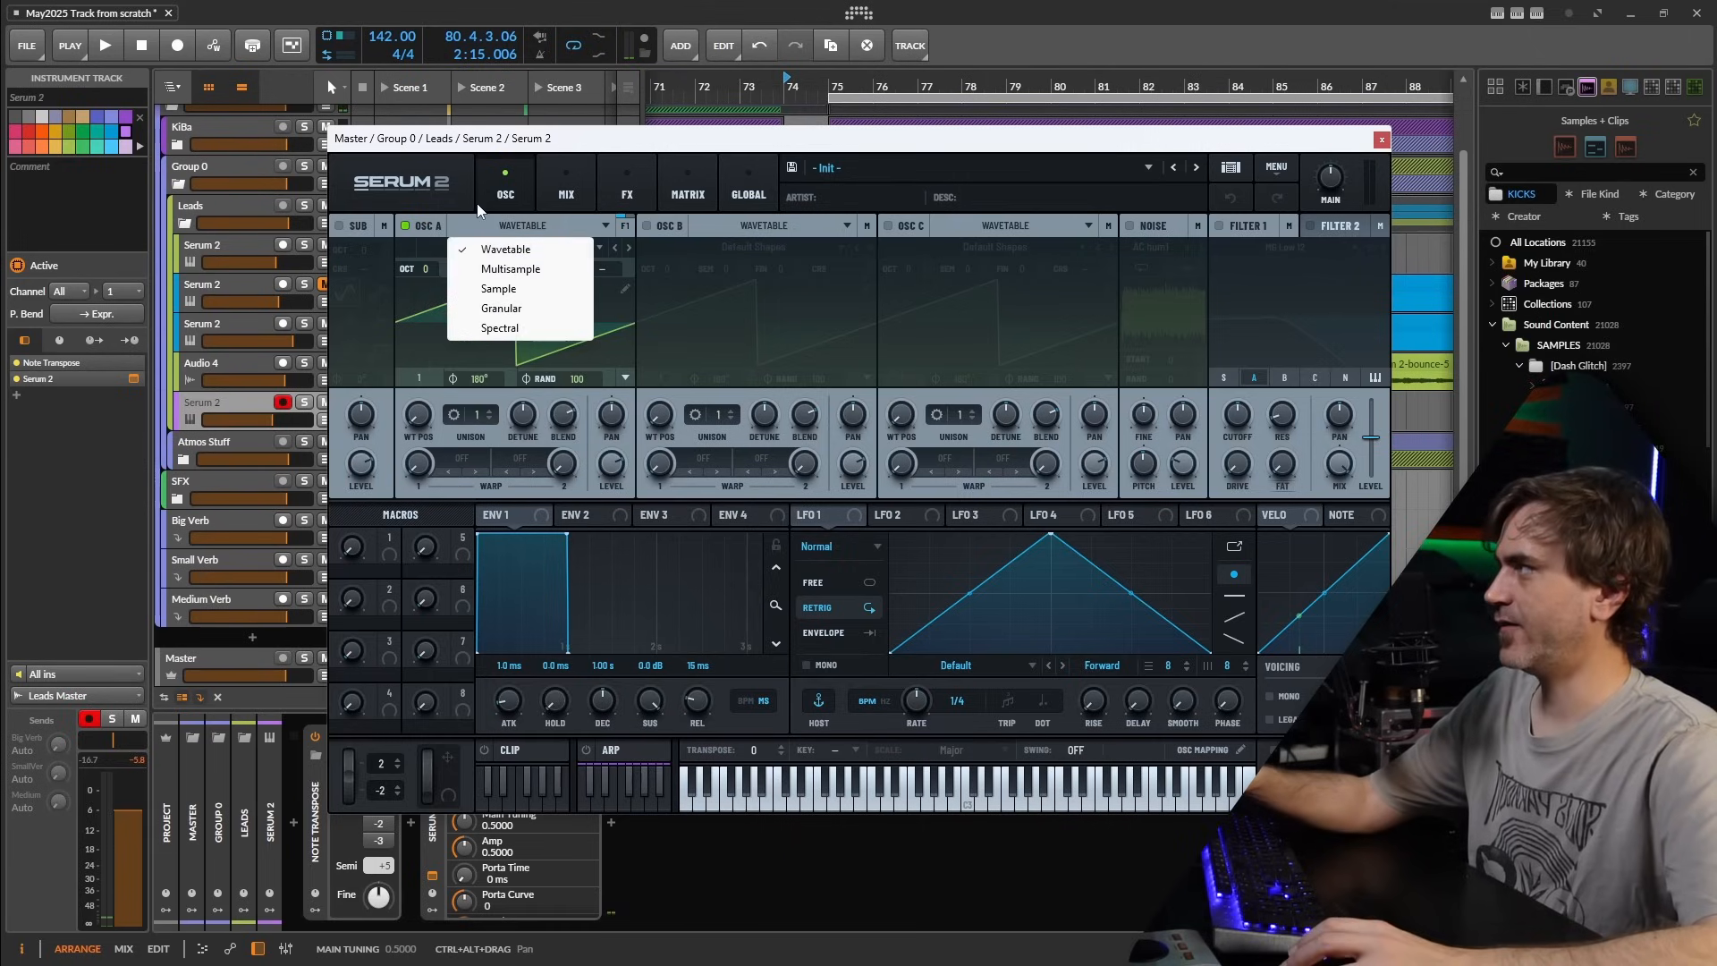
click(432, 187)
click(435, 195)
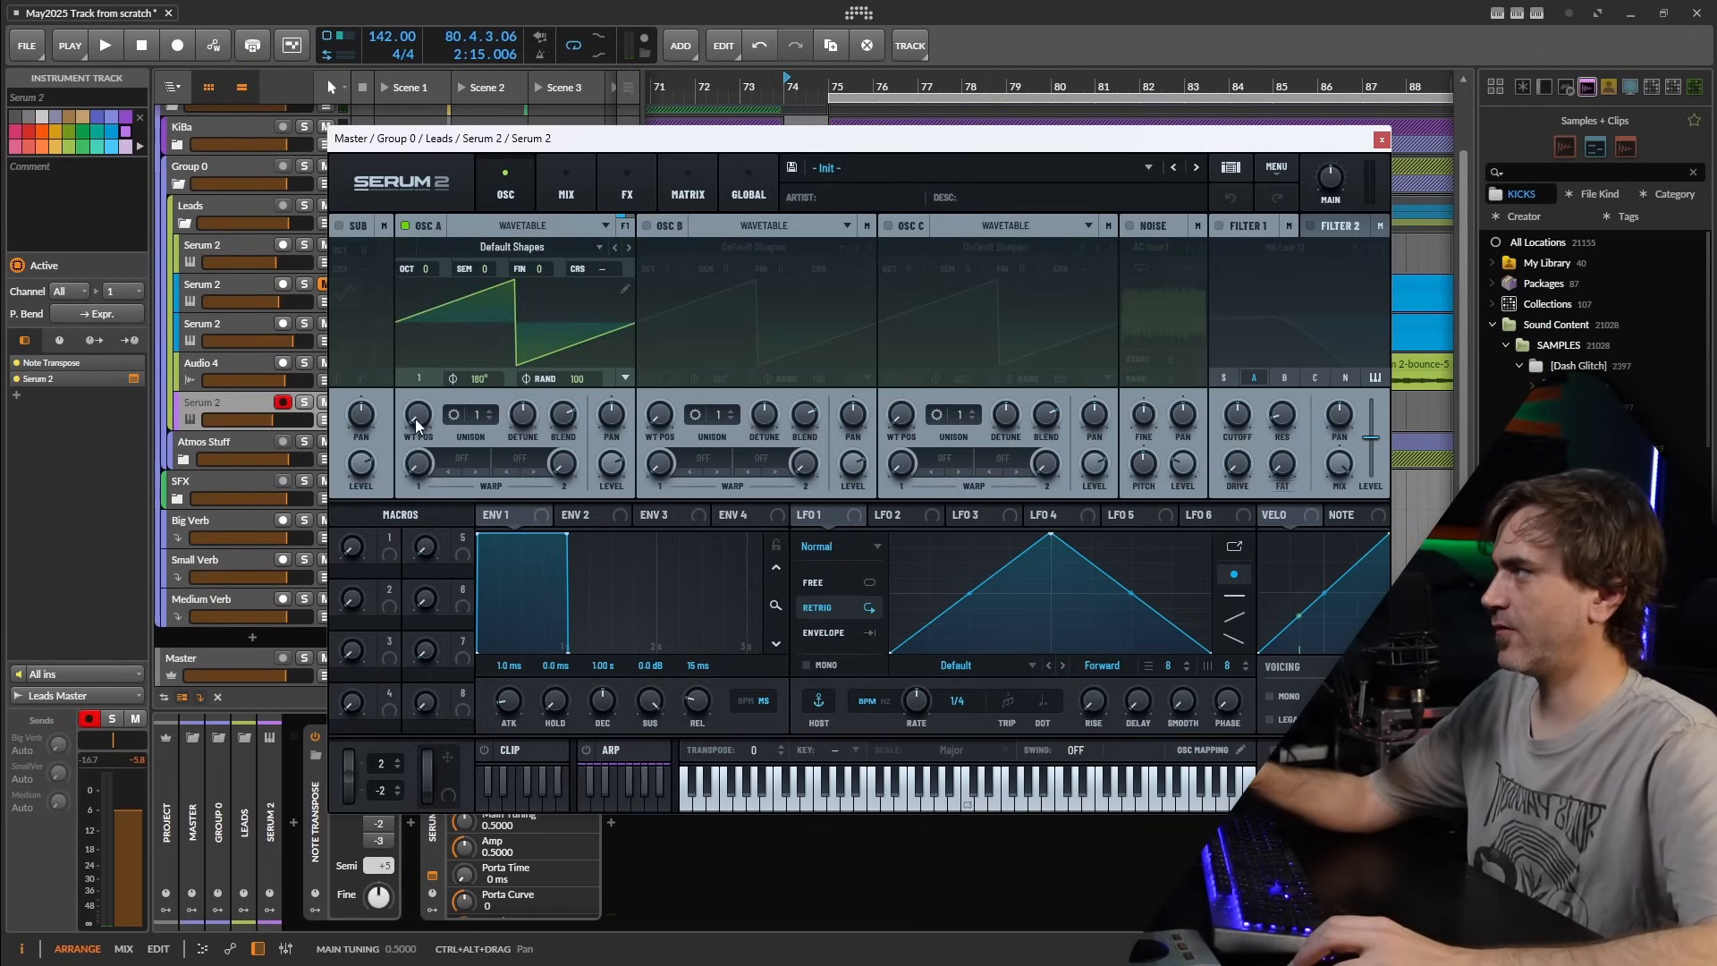
drag(416, 425, 431, 396)
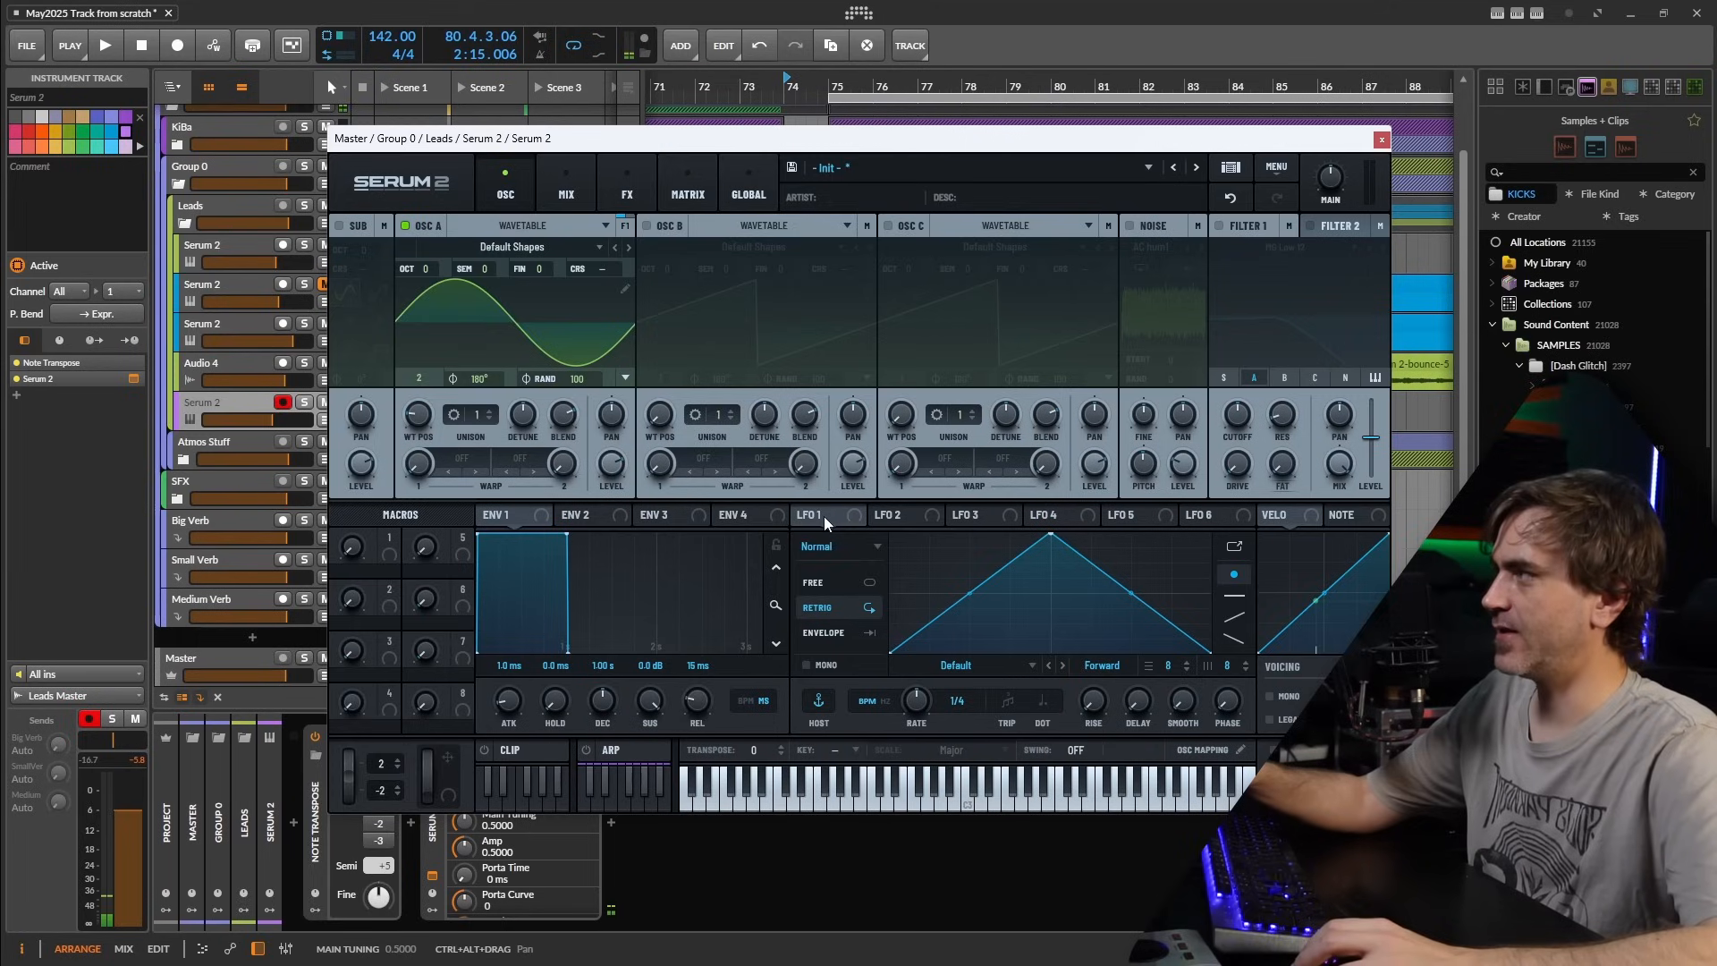
mouse_move(824, 516)
mouse_down()
mouse_move(533, 431)
mouse_move(553, 264)
mouse_move(637, 281)
mouse_move(624, 273)
mouse_up()
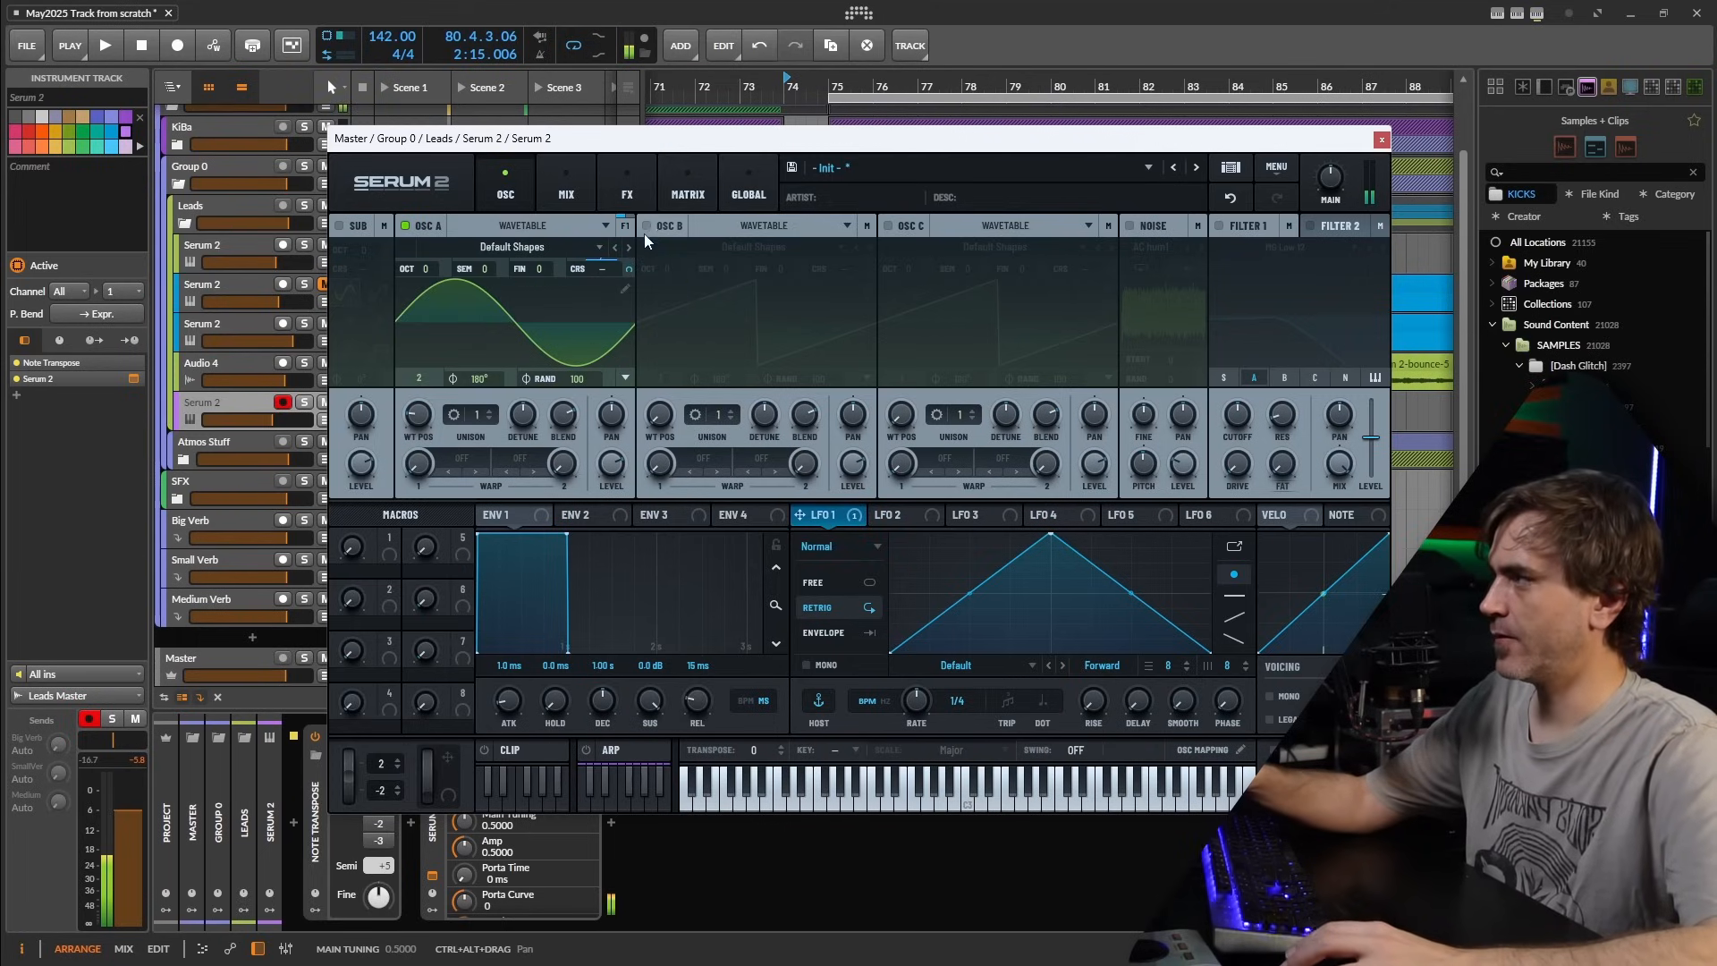
- Load the Random (Flat) shape into LFO 1 and set its rate to one bar while auditioning notes
click(950, 676)
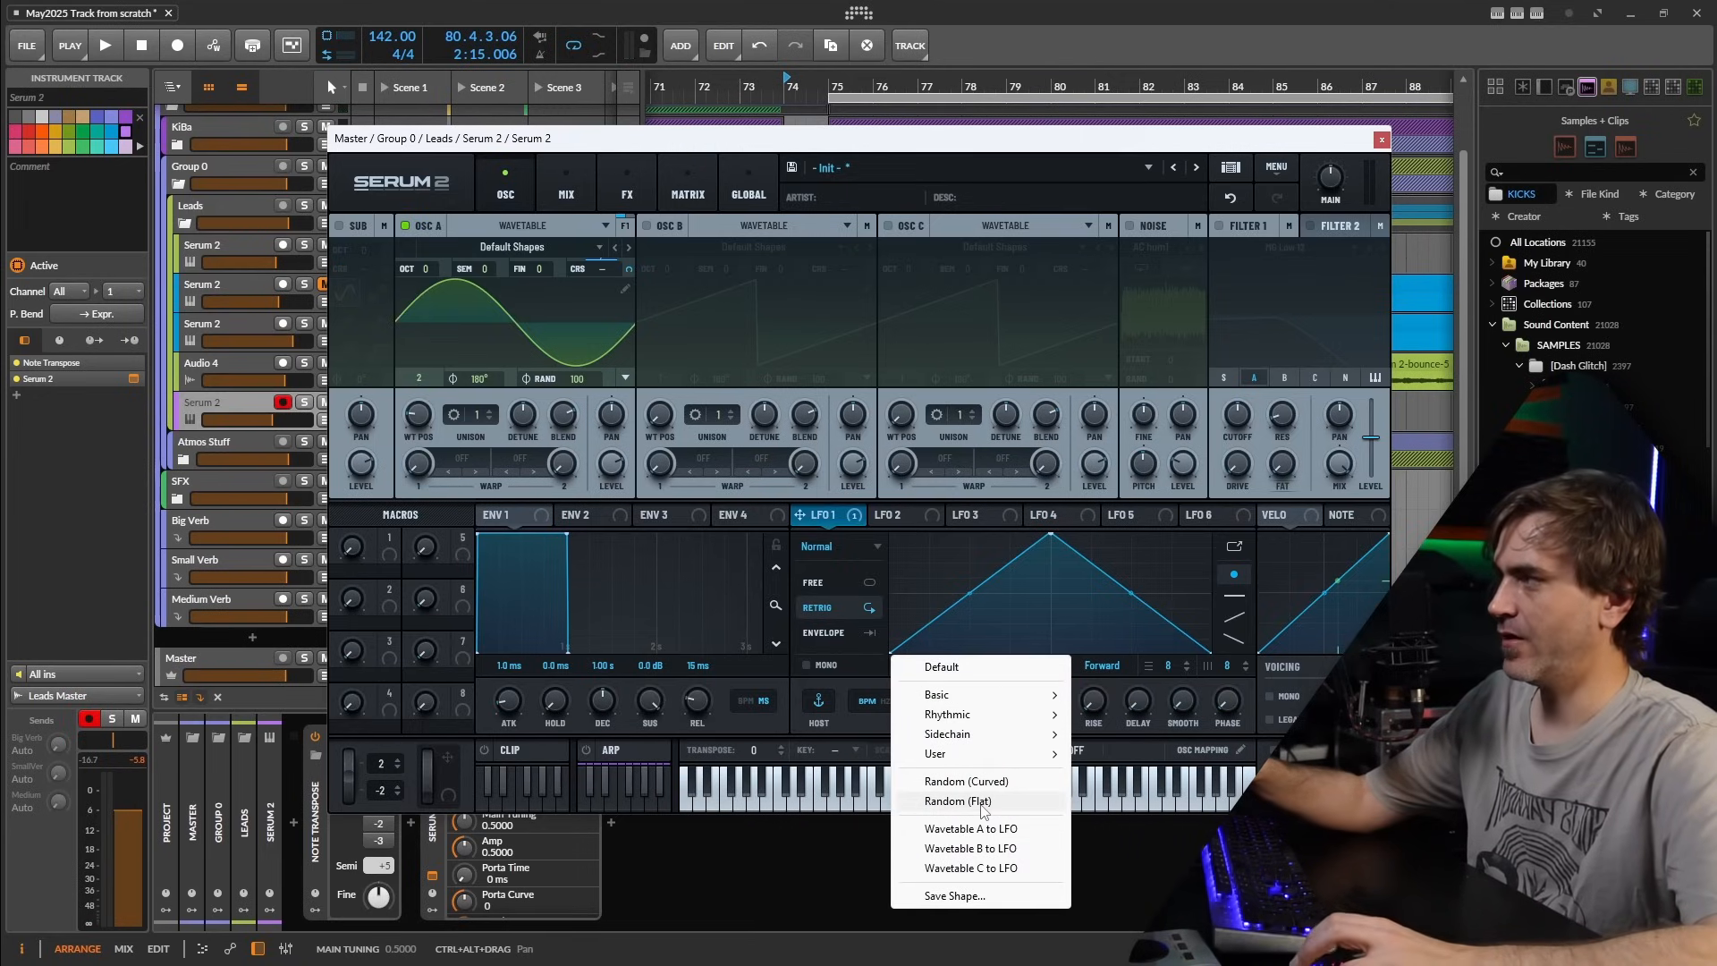
click(958, 801)
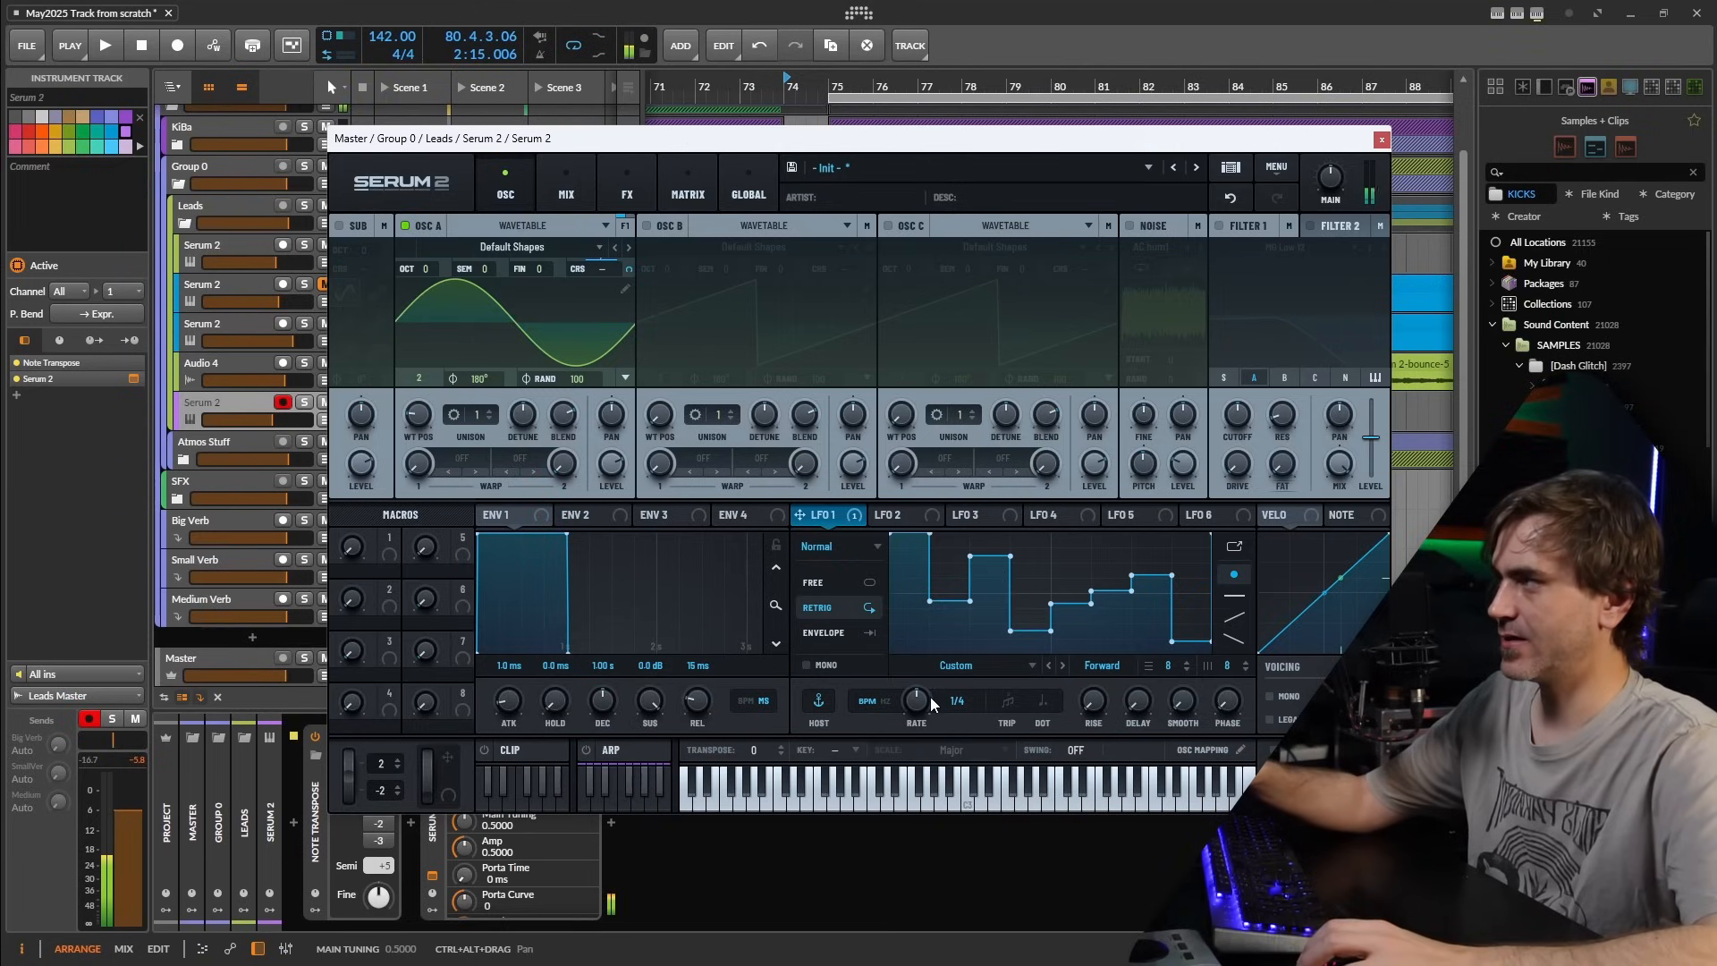
drag(930, 696, 910, 710)
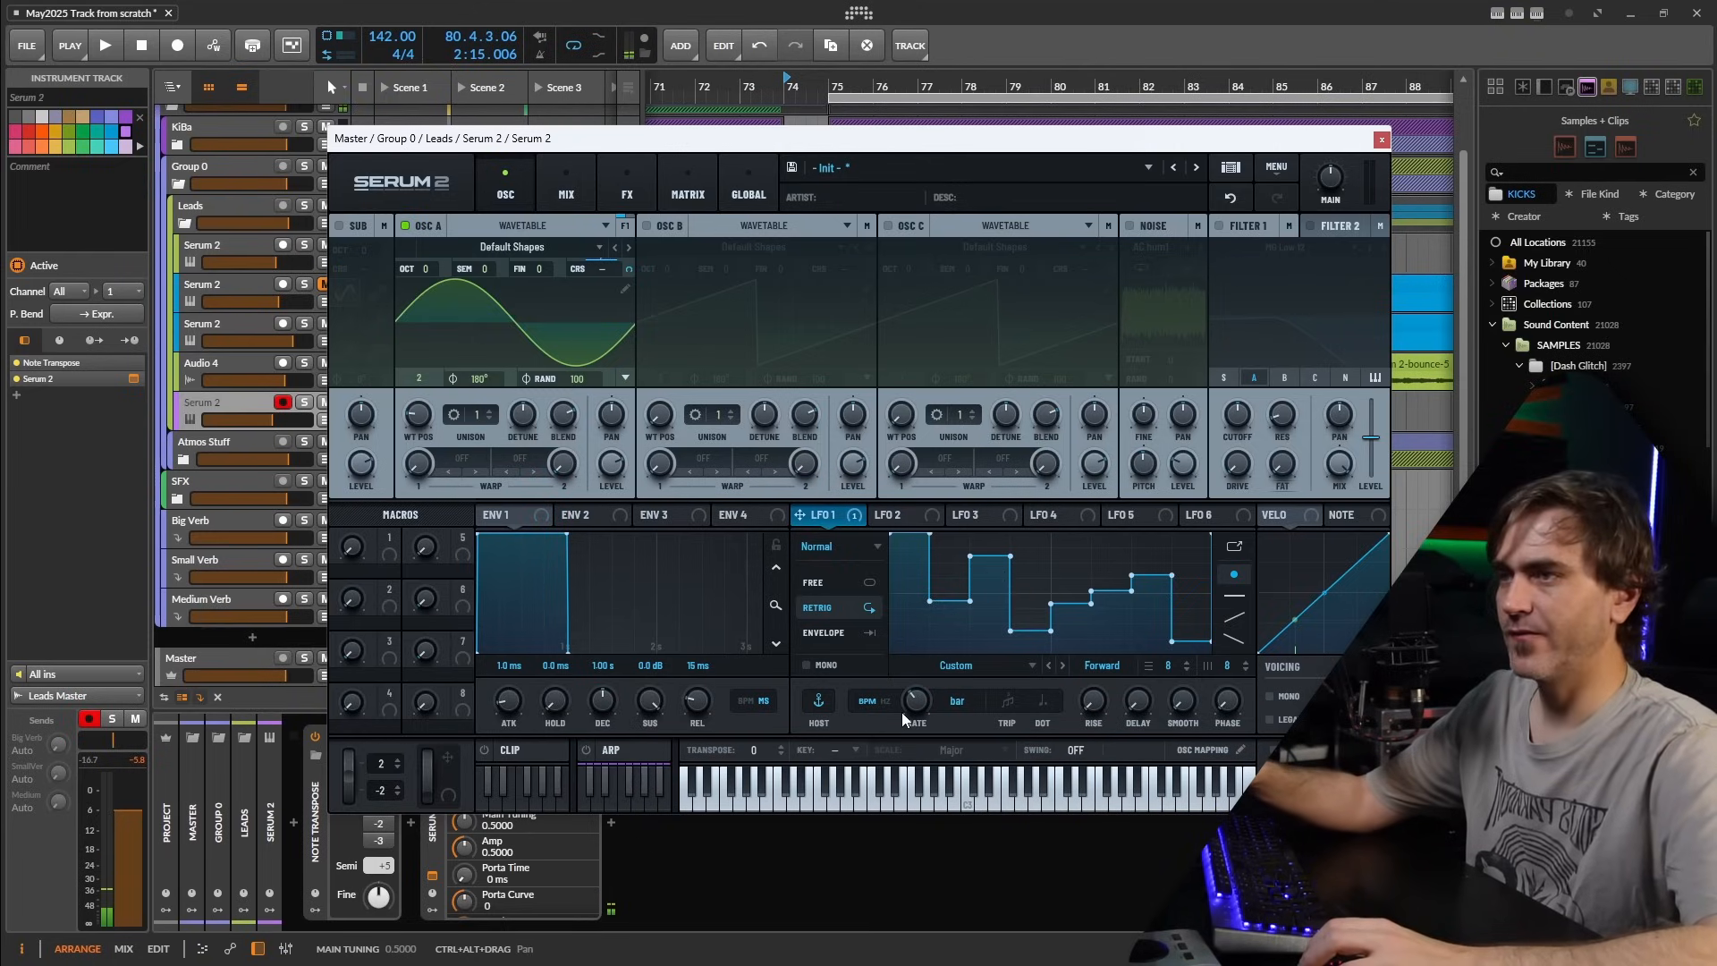
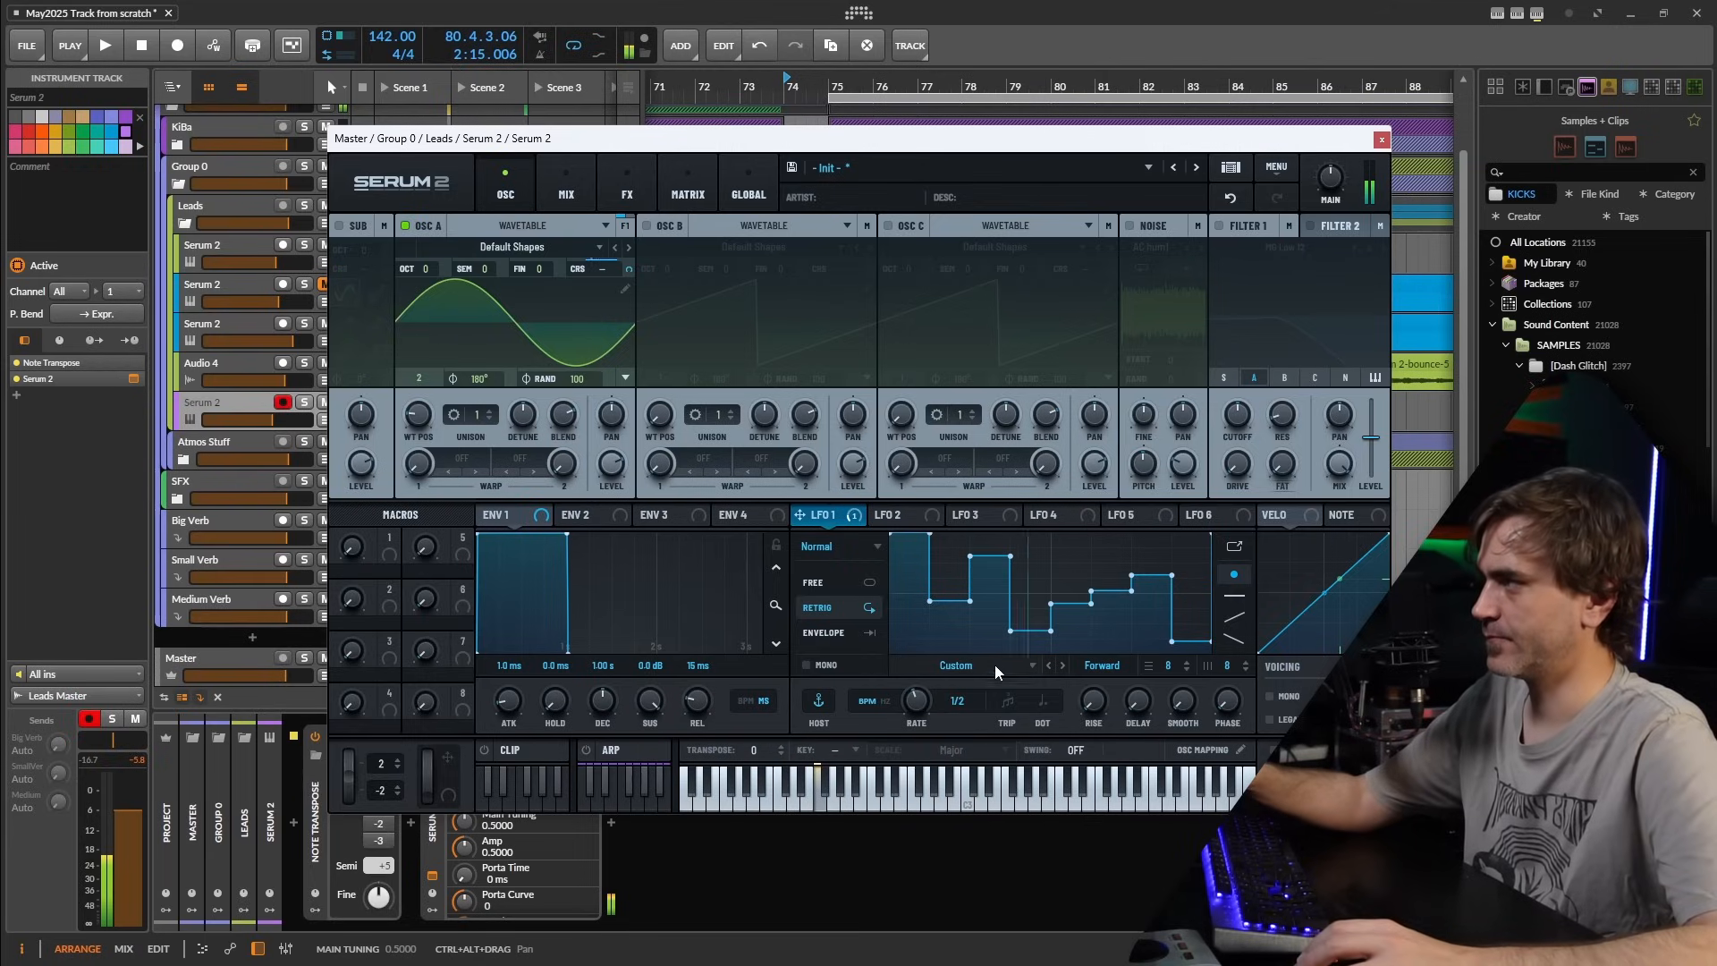
drag(926, 700, 920, 709)
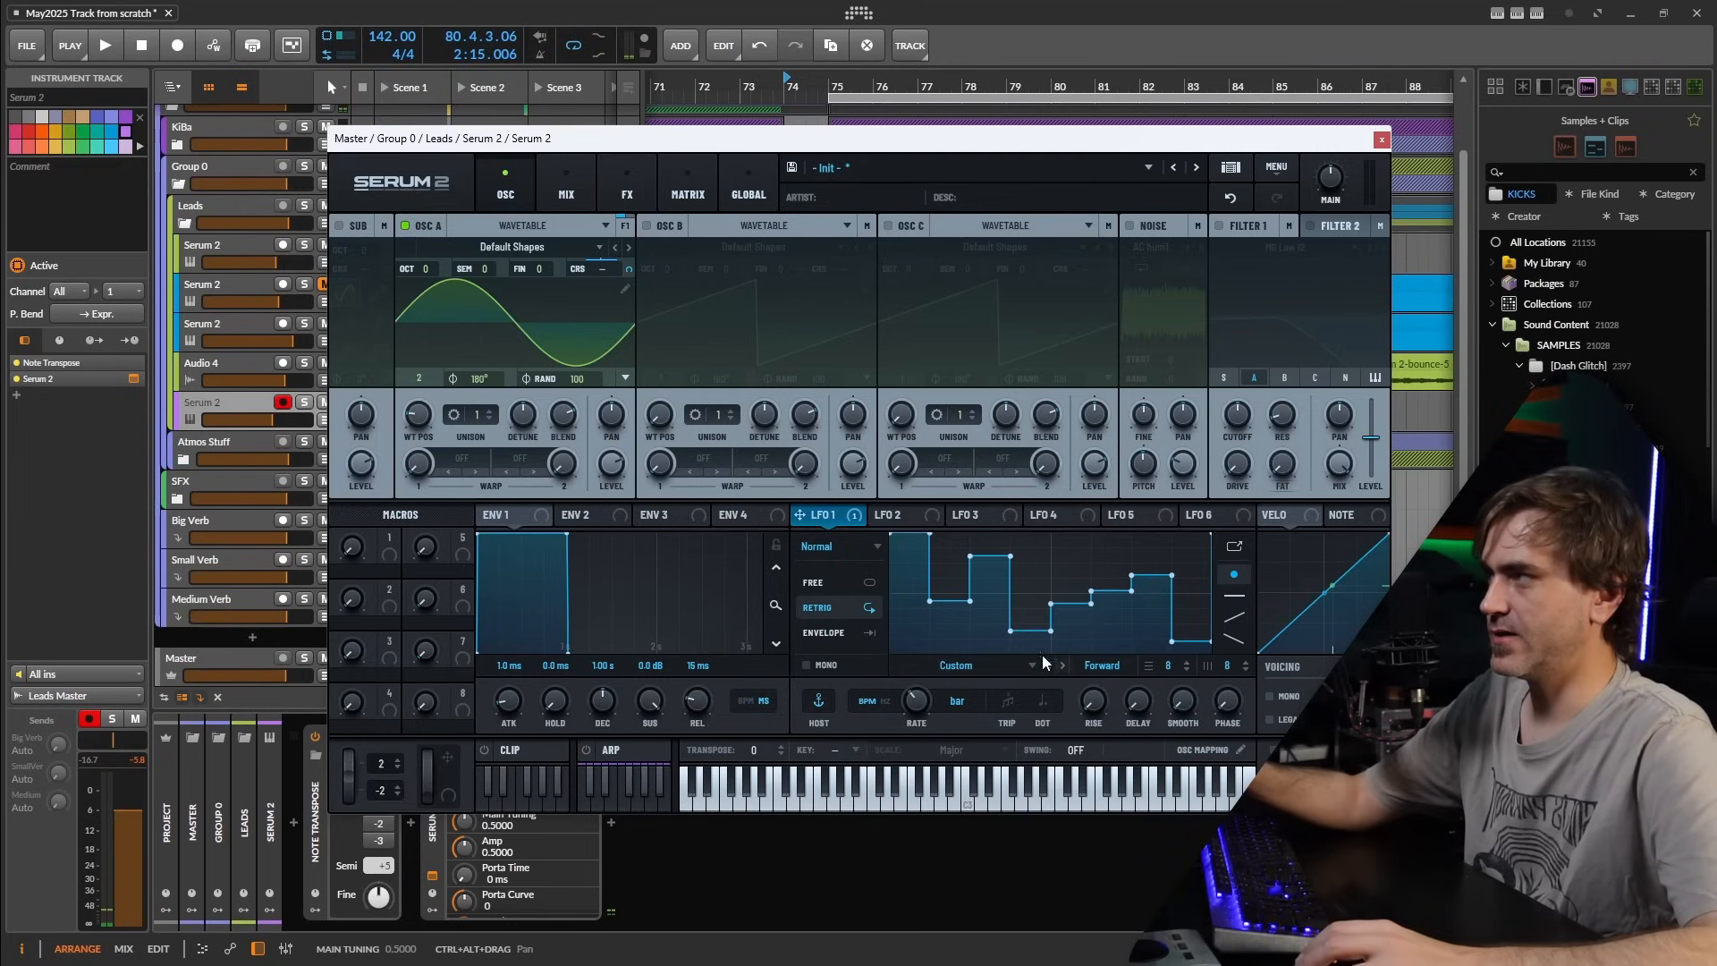
- Set LFO 1's horizontal grid division to 16 and generate the Random (Flat) shape twice for a new pattern
drag(1230, 664, 1240, 640)
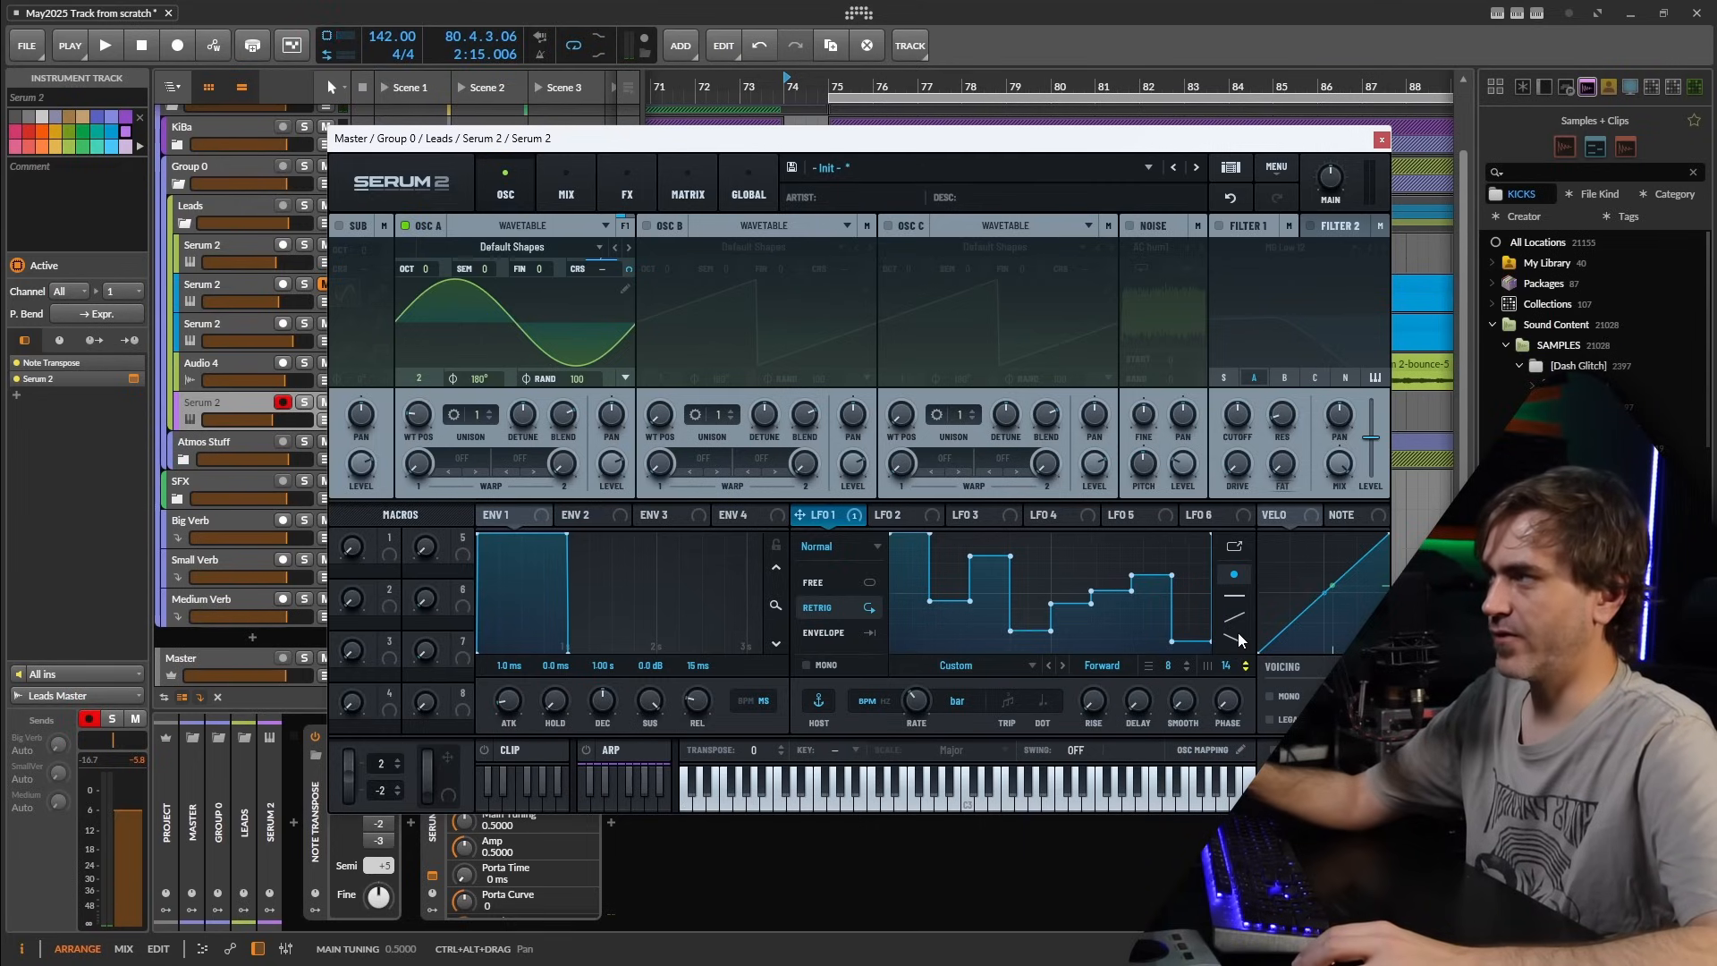
click(952, 667)
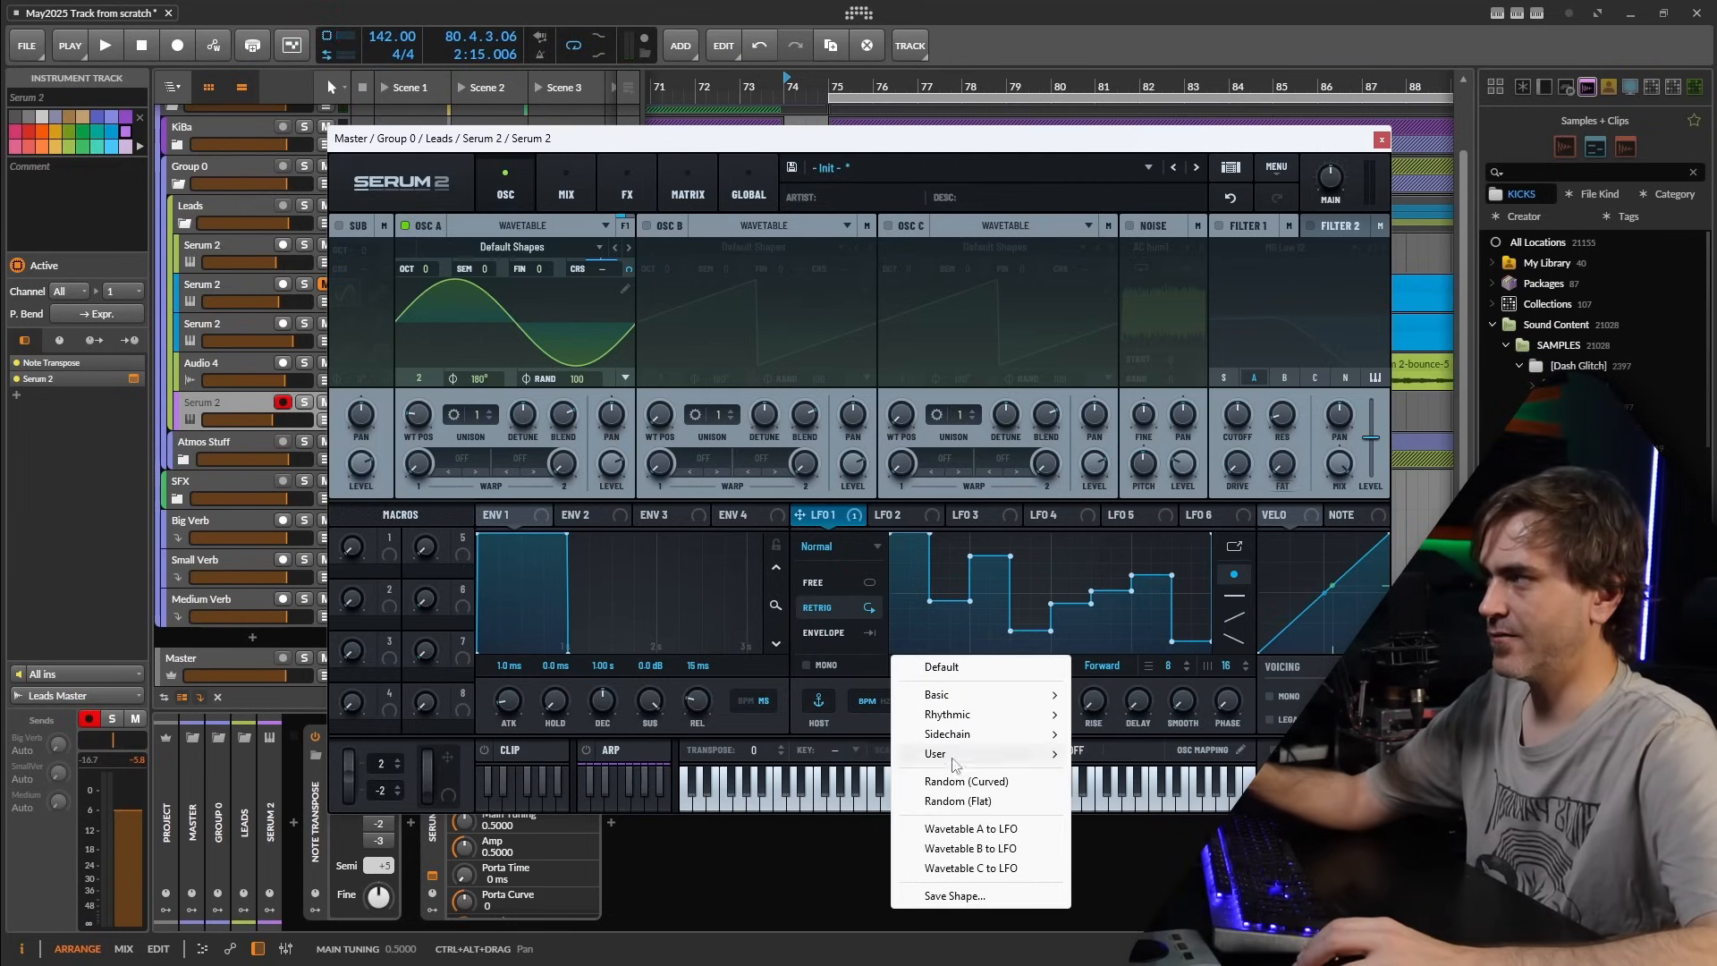
click(920, 782)
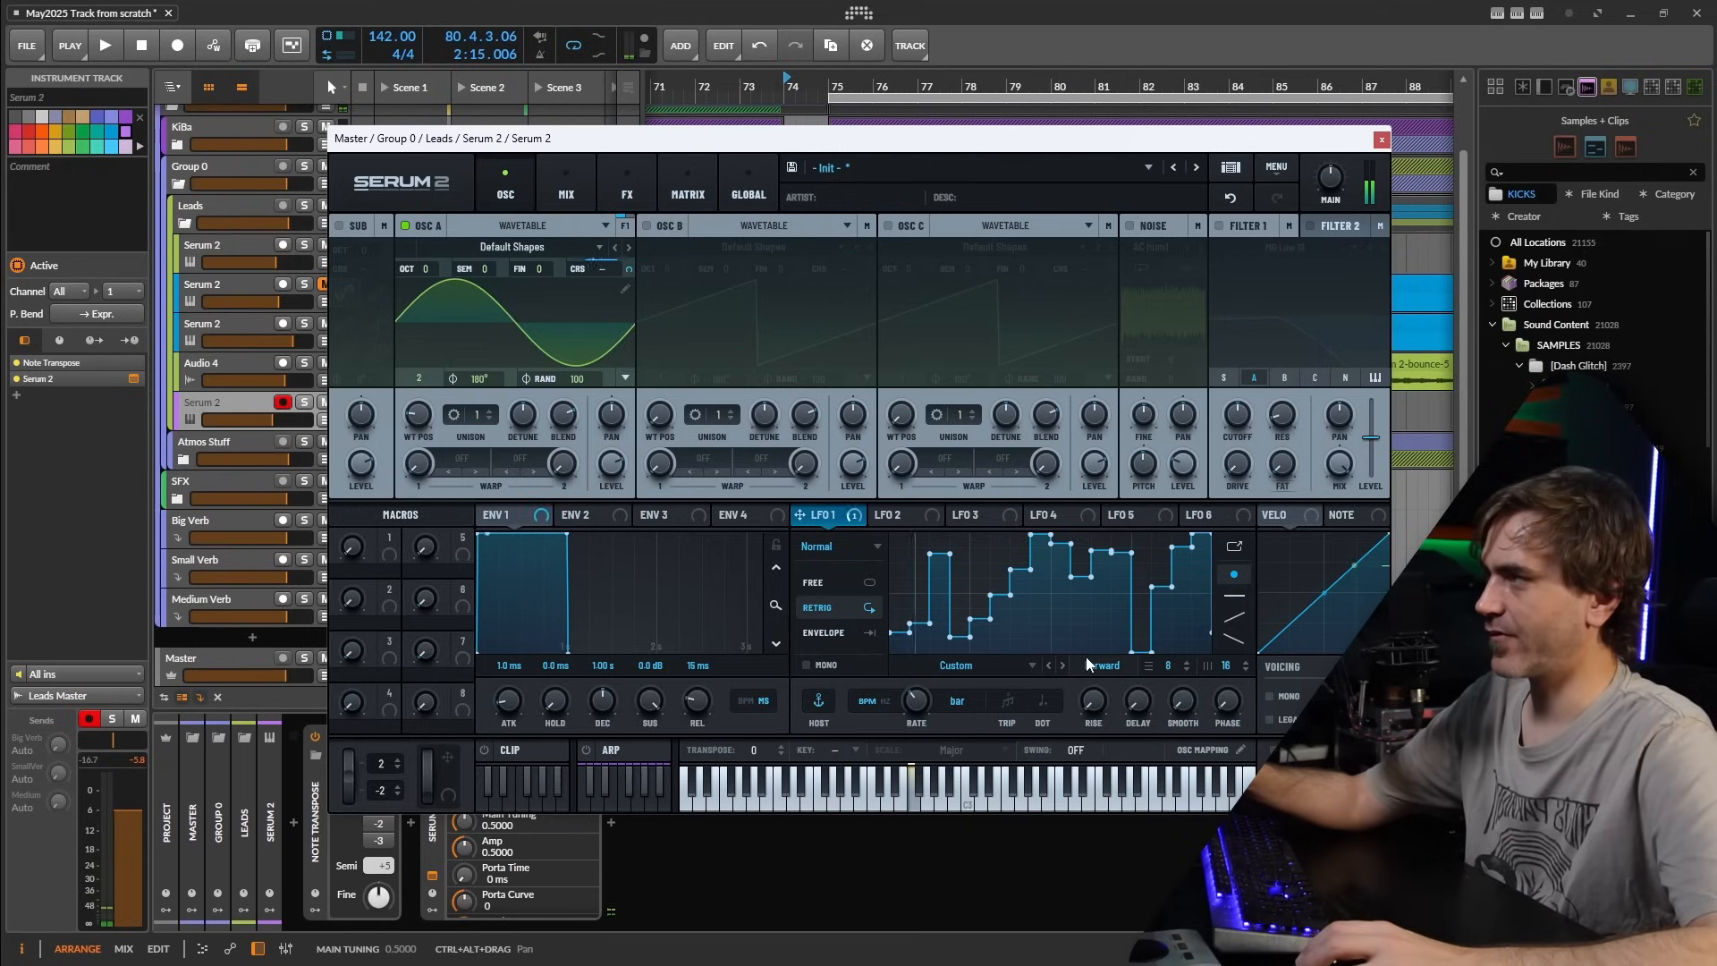
click(960, 669)
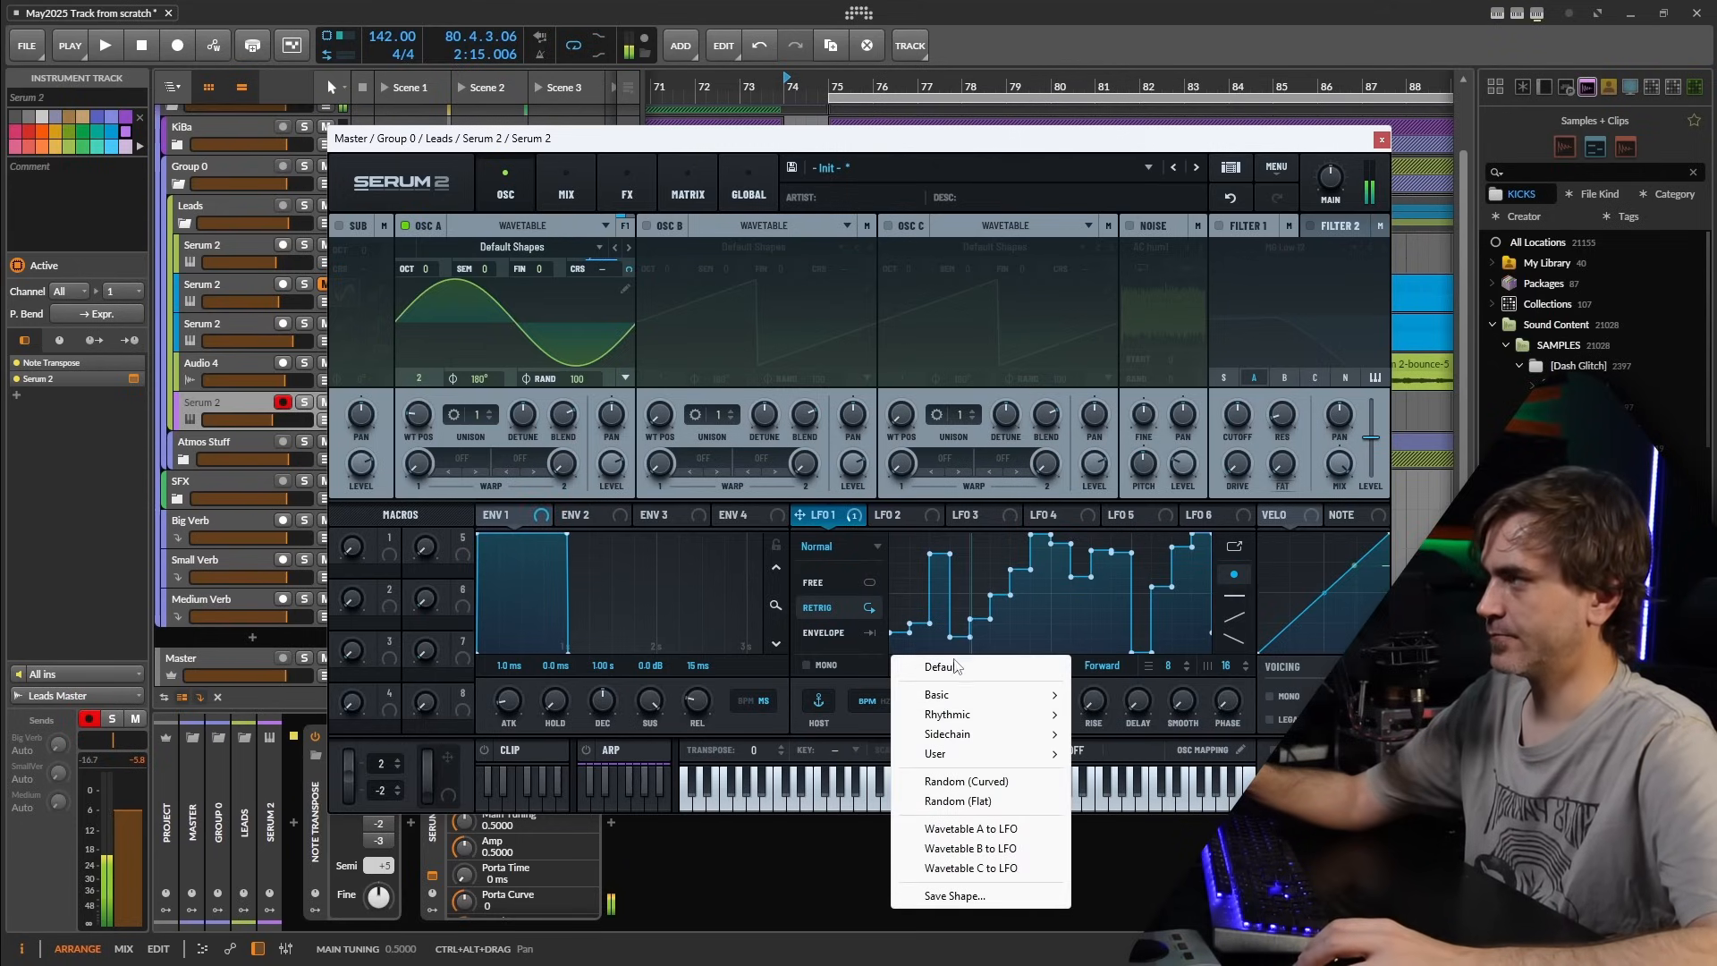
click(976, 801)
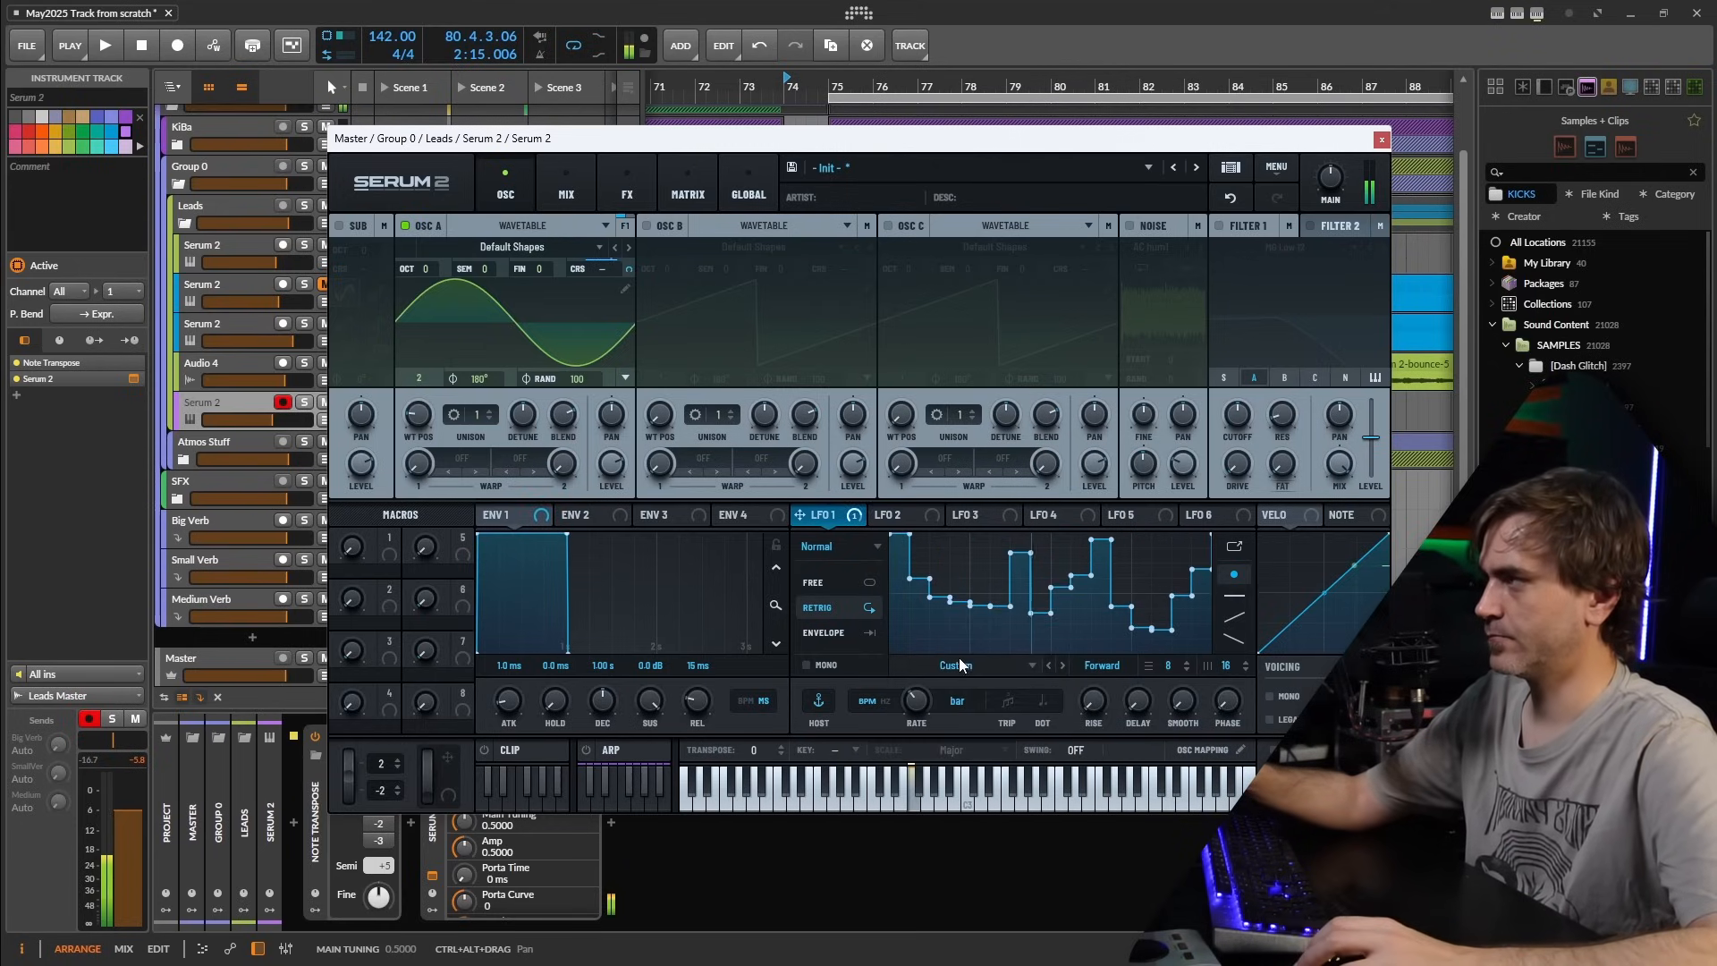
- Generate a new Random (Flat) shape for LFO 1 and audition different Smooth amounts on it
click(985, 664)
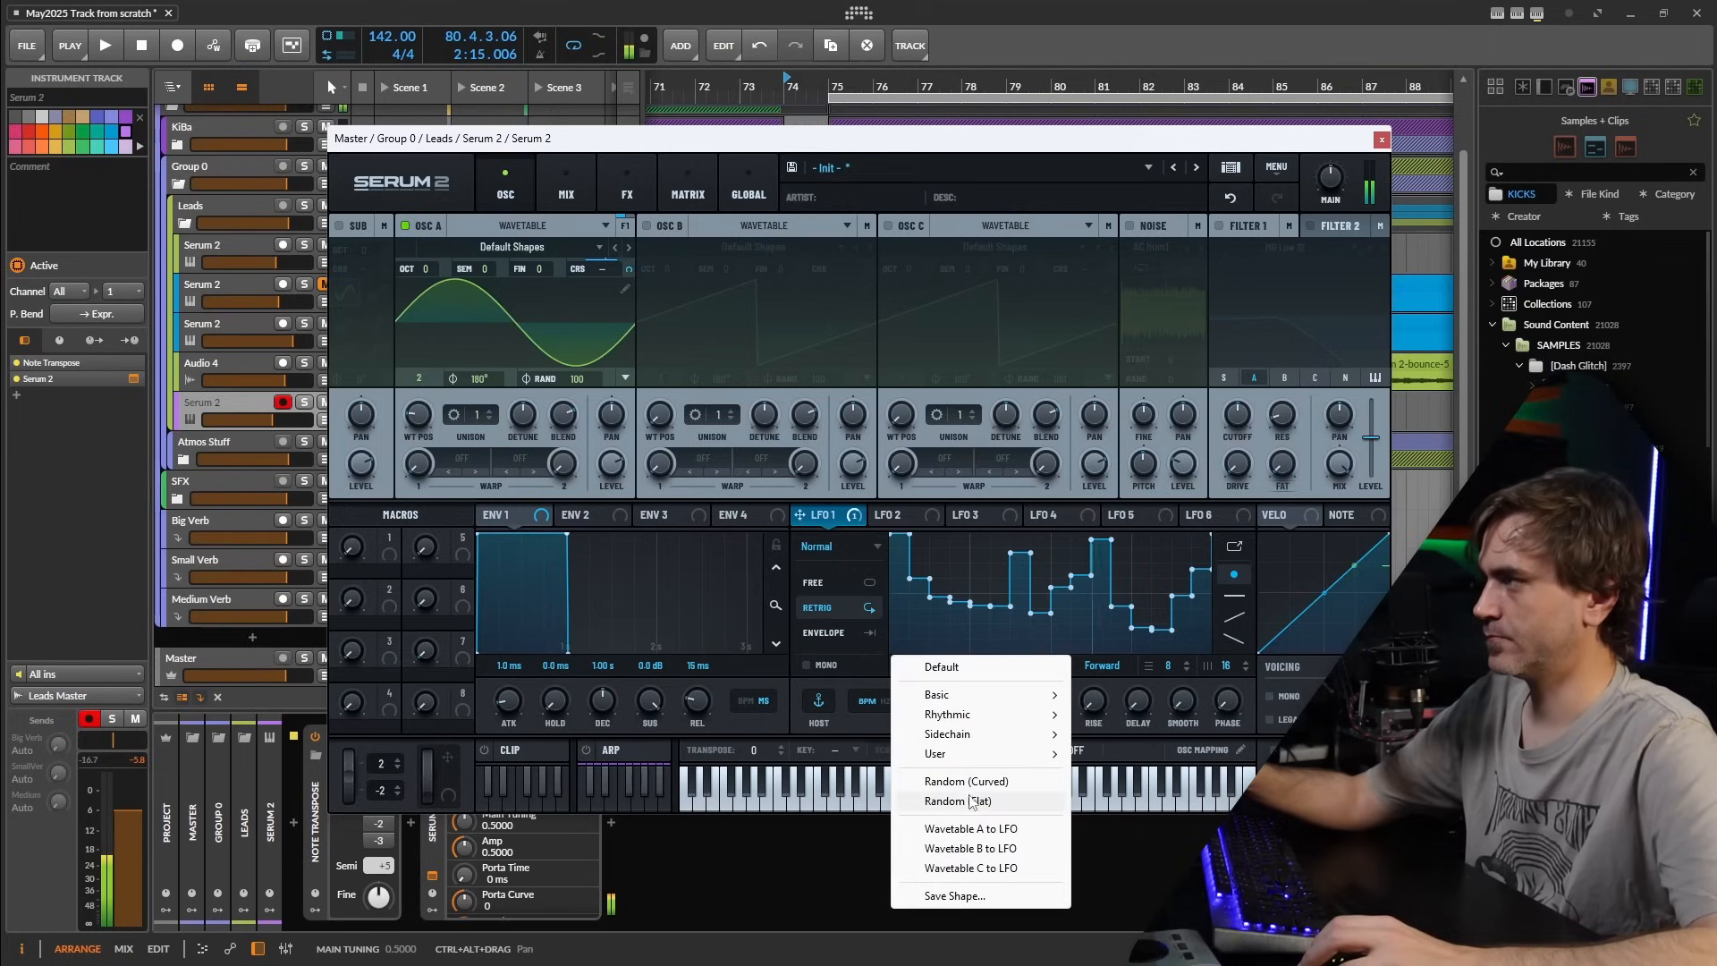
click(972, 801)
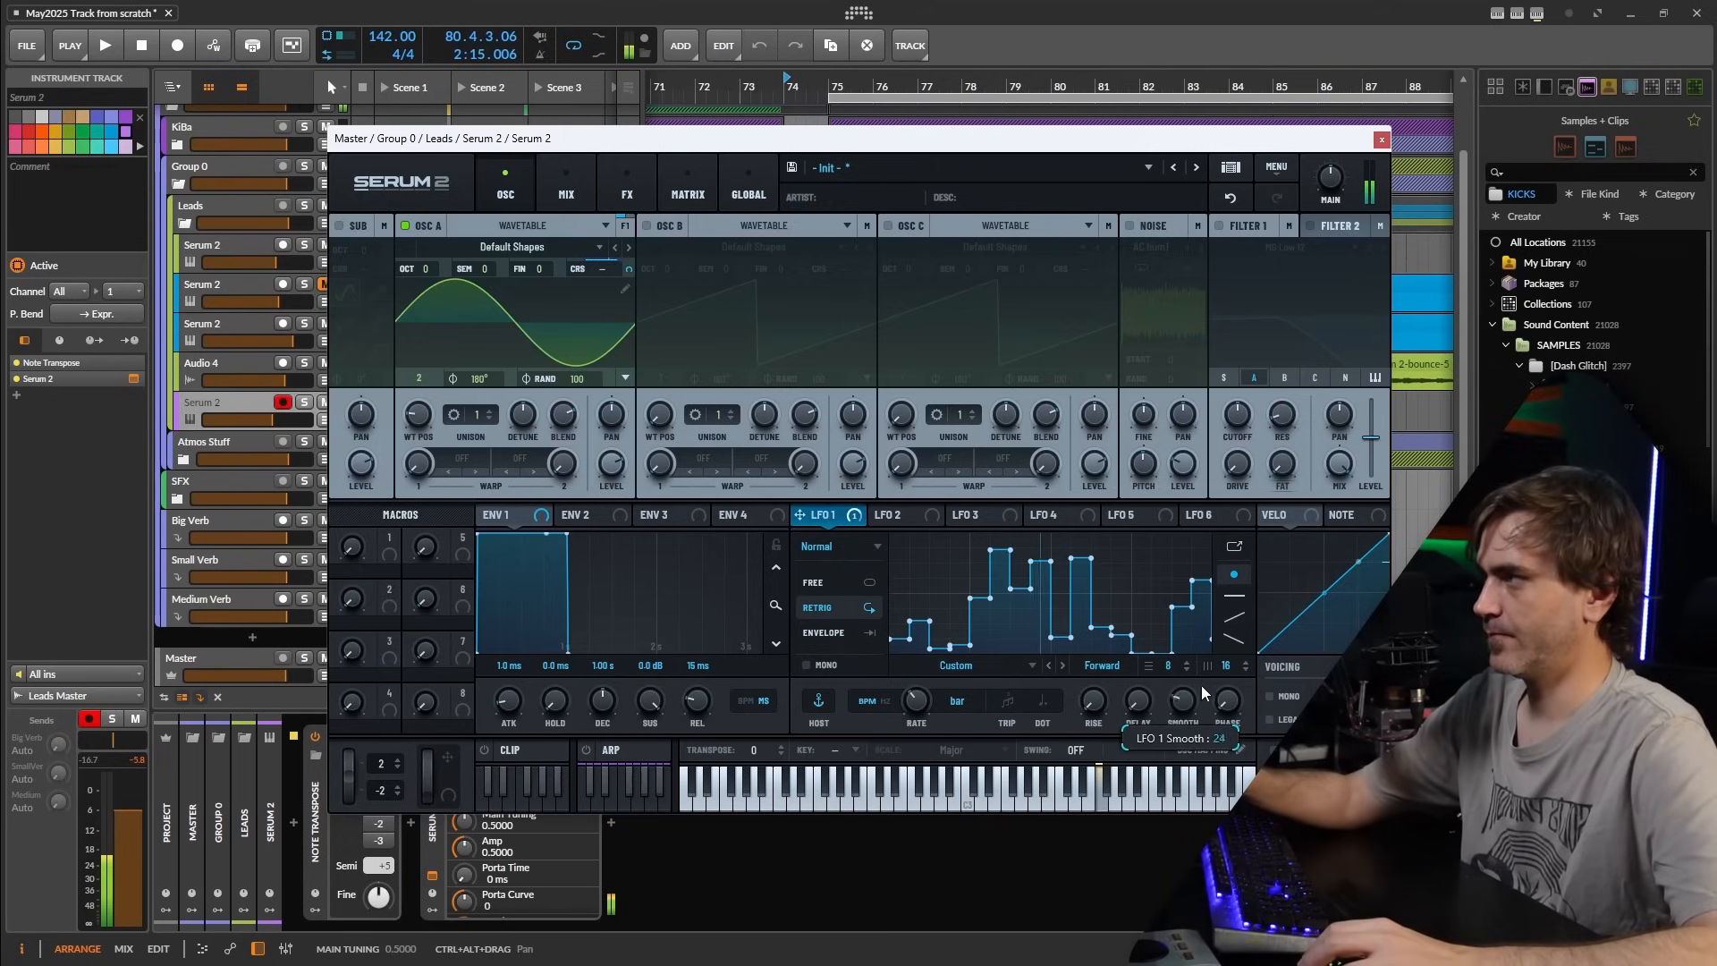
drag(1203, 693, 1206, 753)
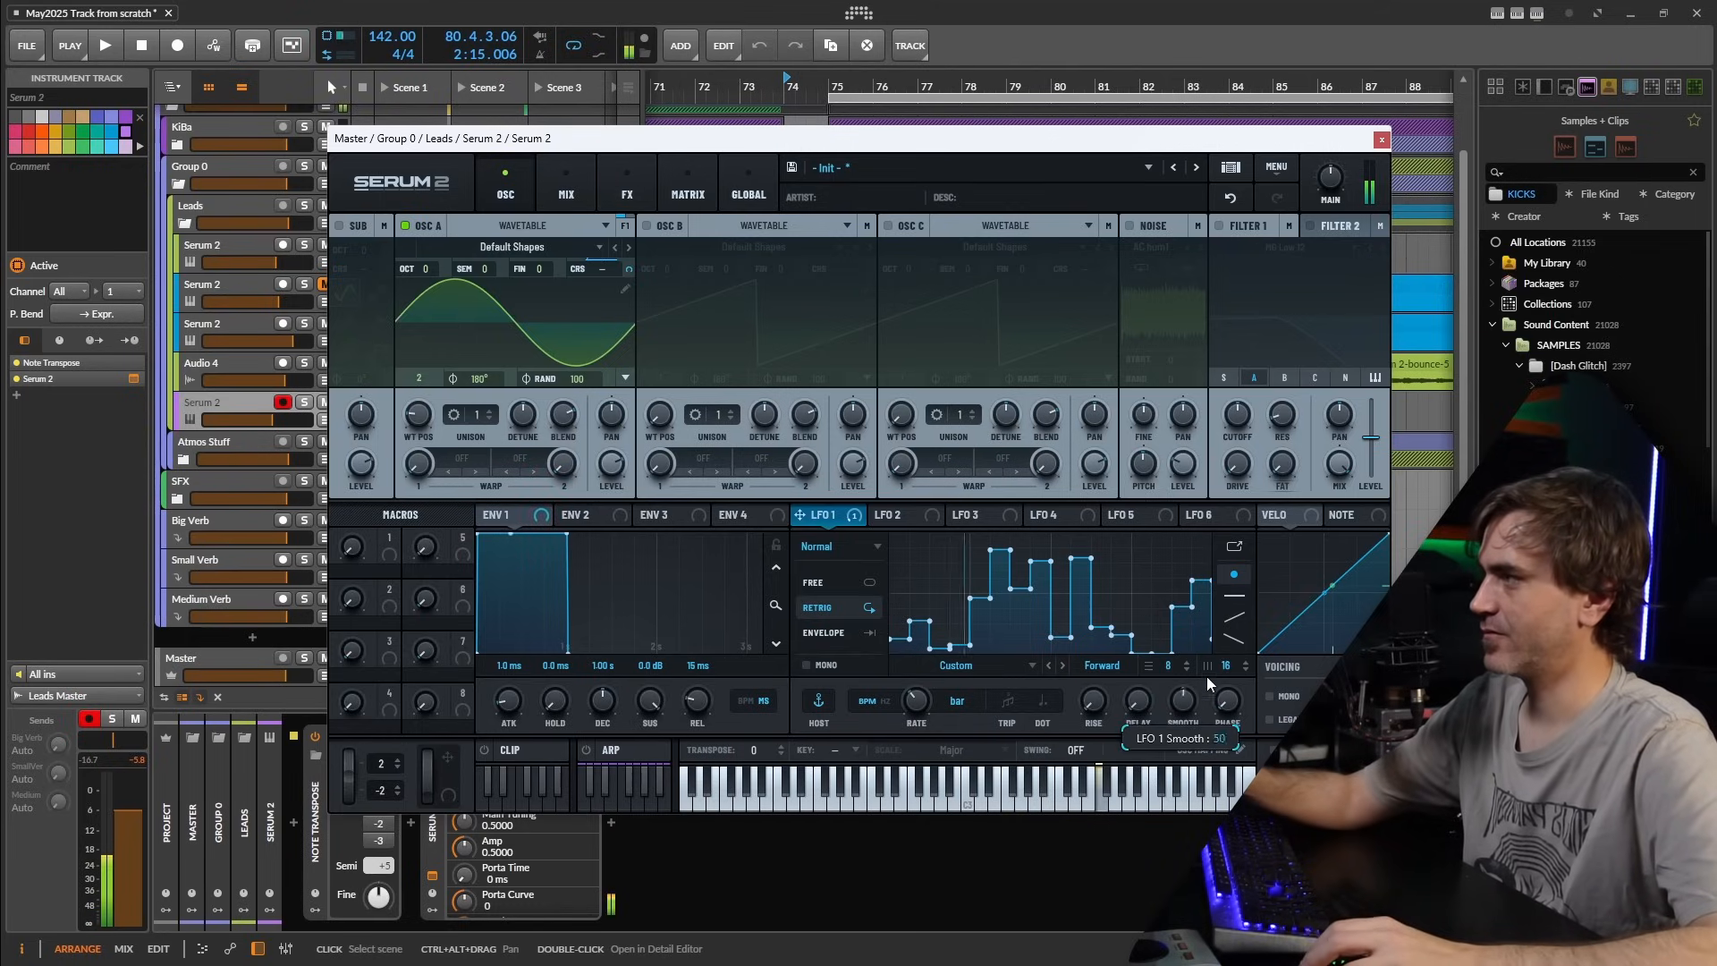
drag(1204, 739, 1213, 597)
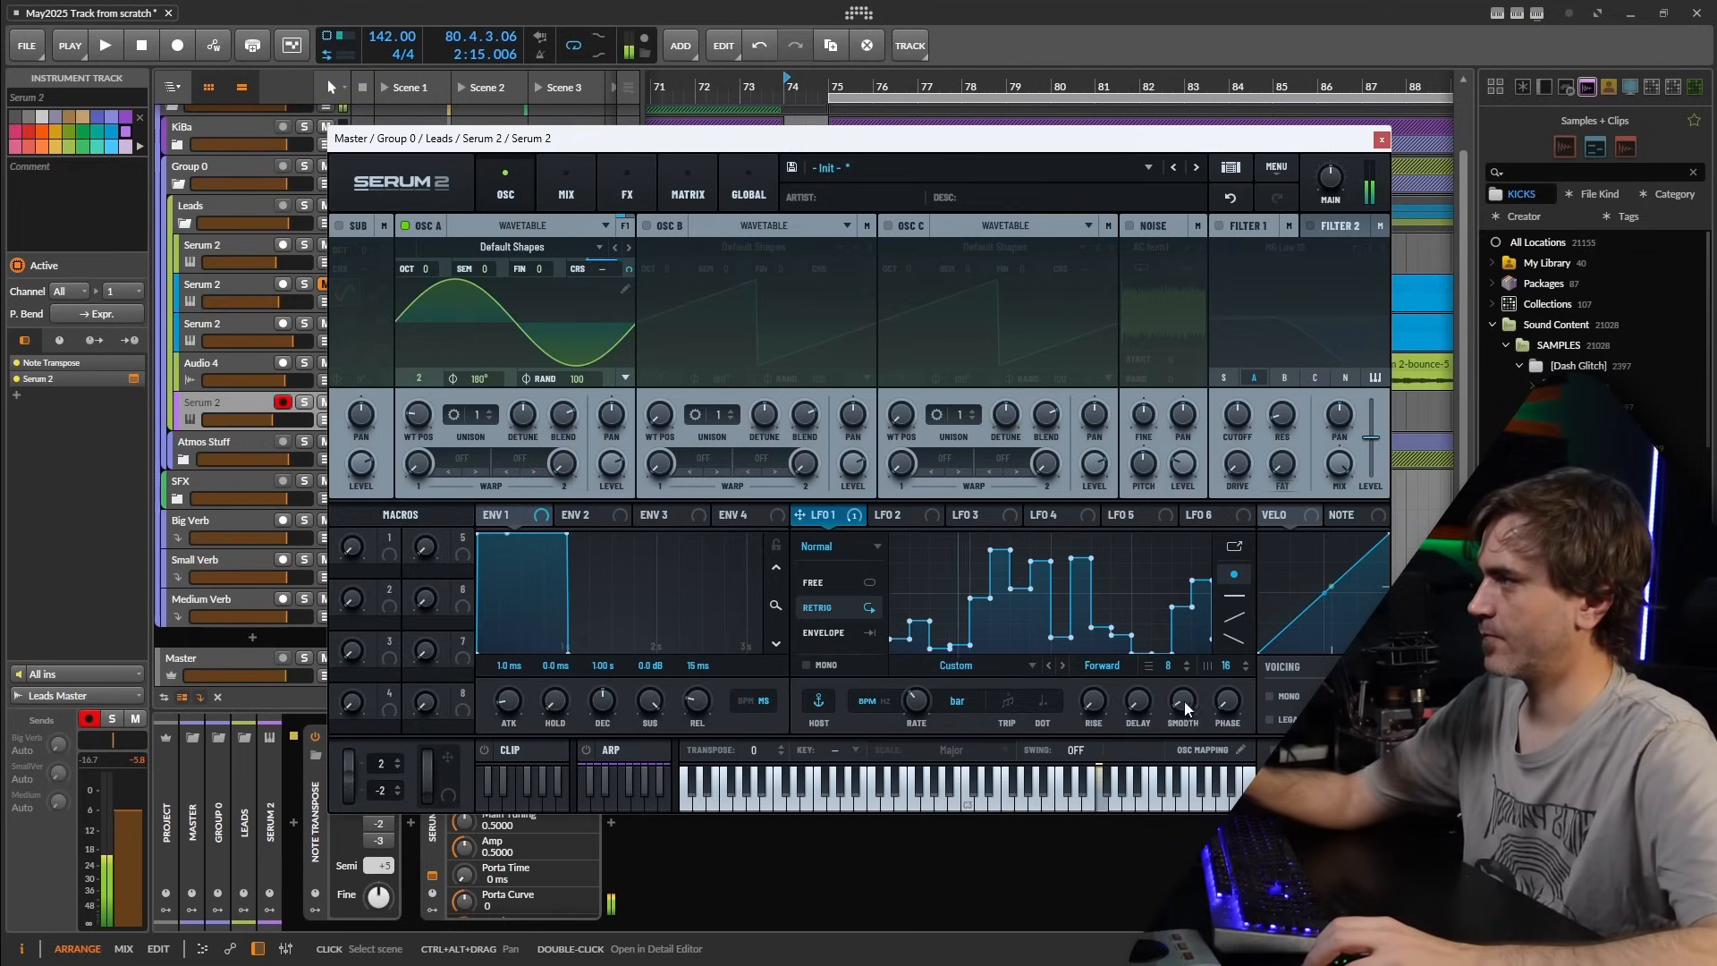
drag(1185, 709, 1225, 716)
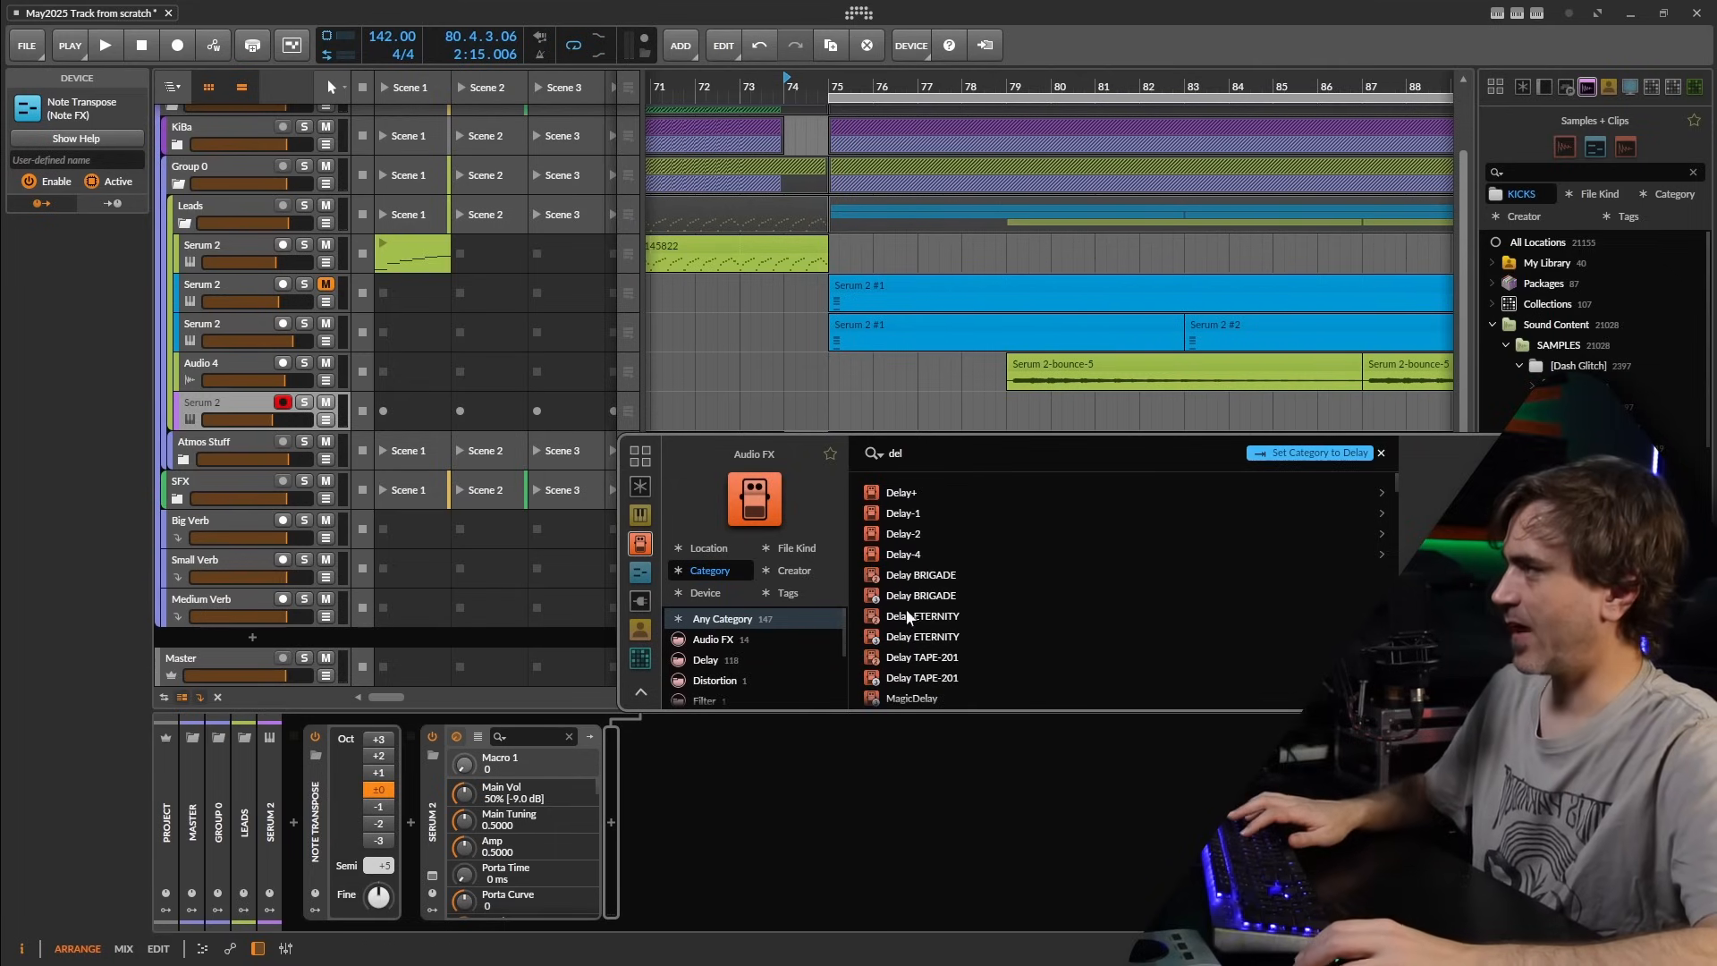
- Add a Delay+ device after Serum 2, adjust the lead track's volume and sweep Macro 1 back down to 0
double_click(903, 492)
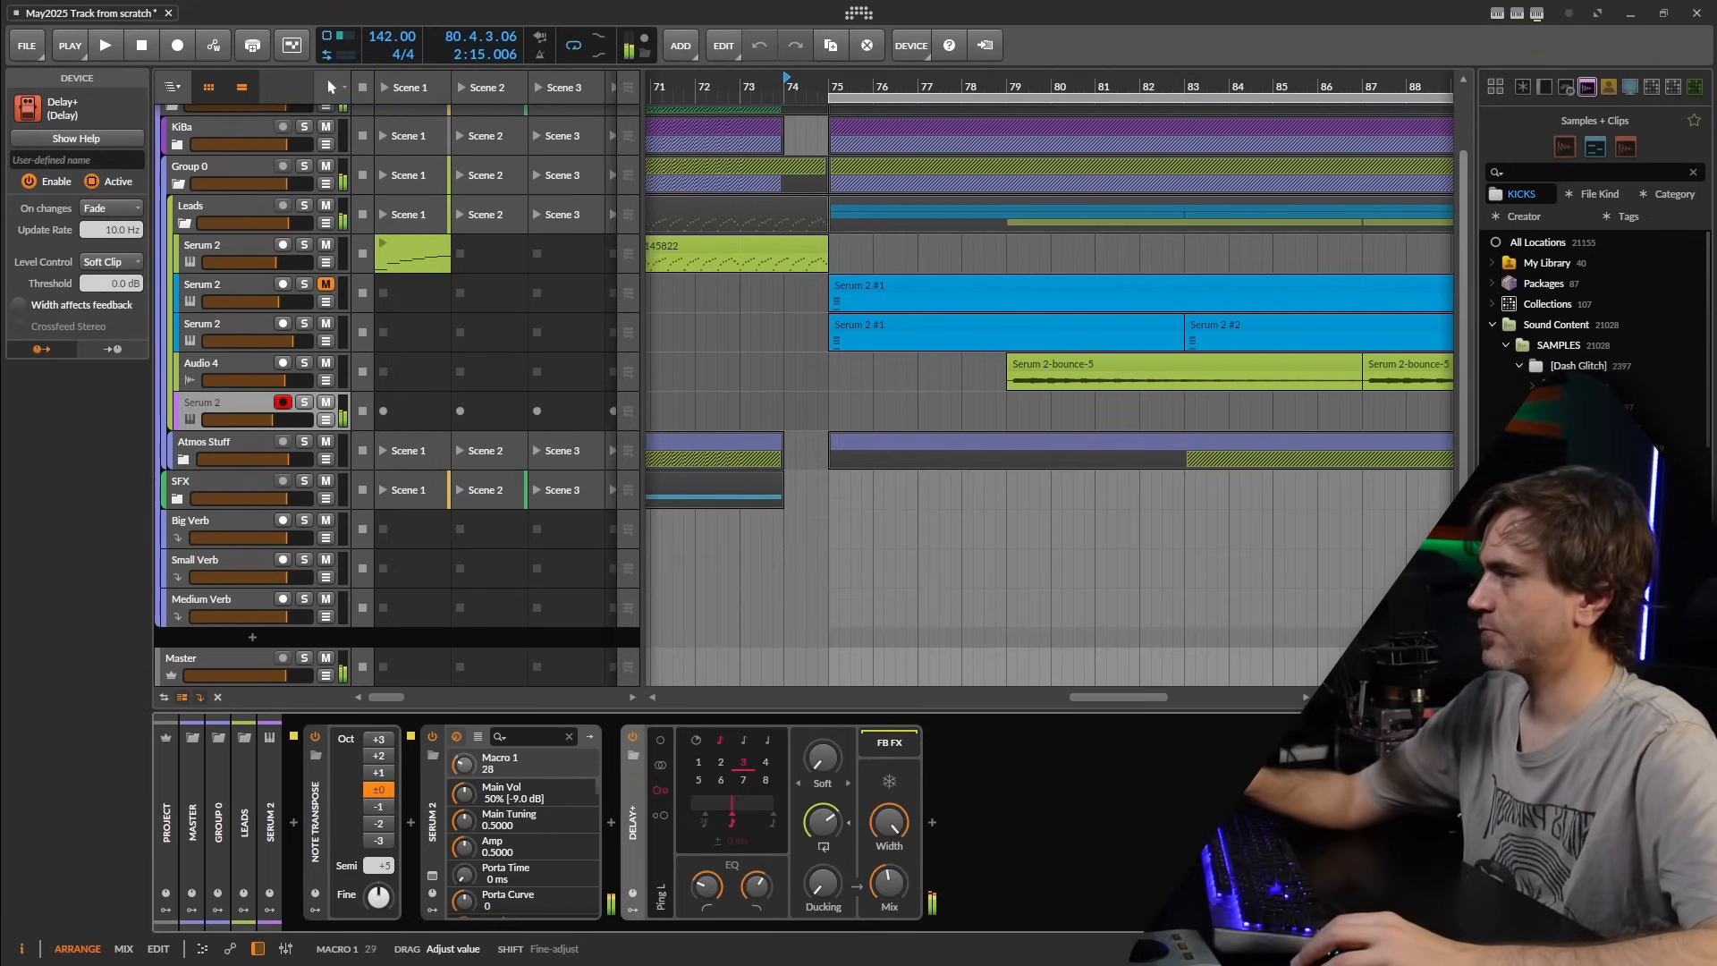
drag(463, 764, 463, 777)
drag(272, 419, 279, 419)
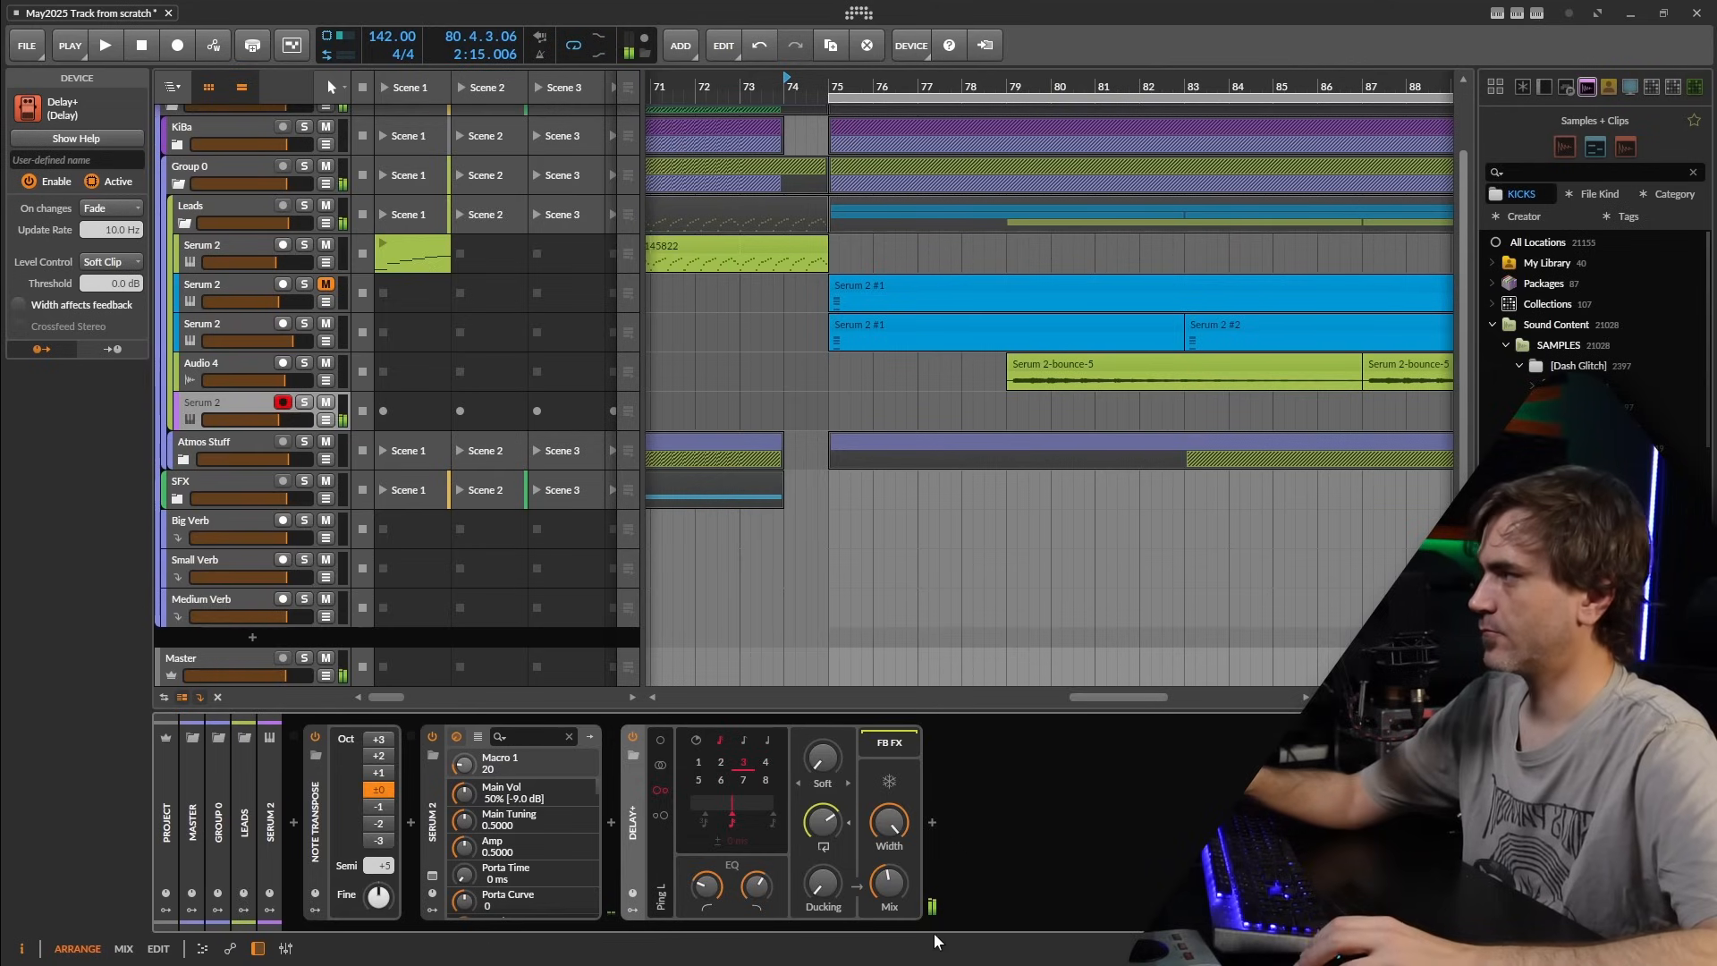
drag(463, 763, 465, 800)
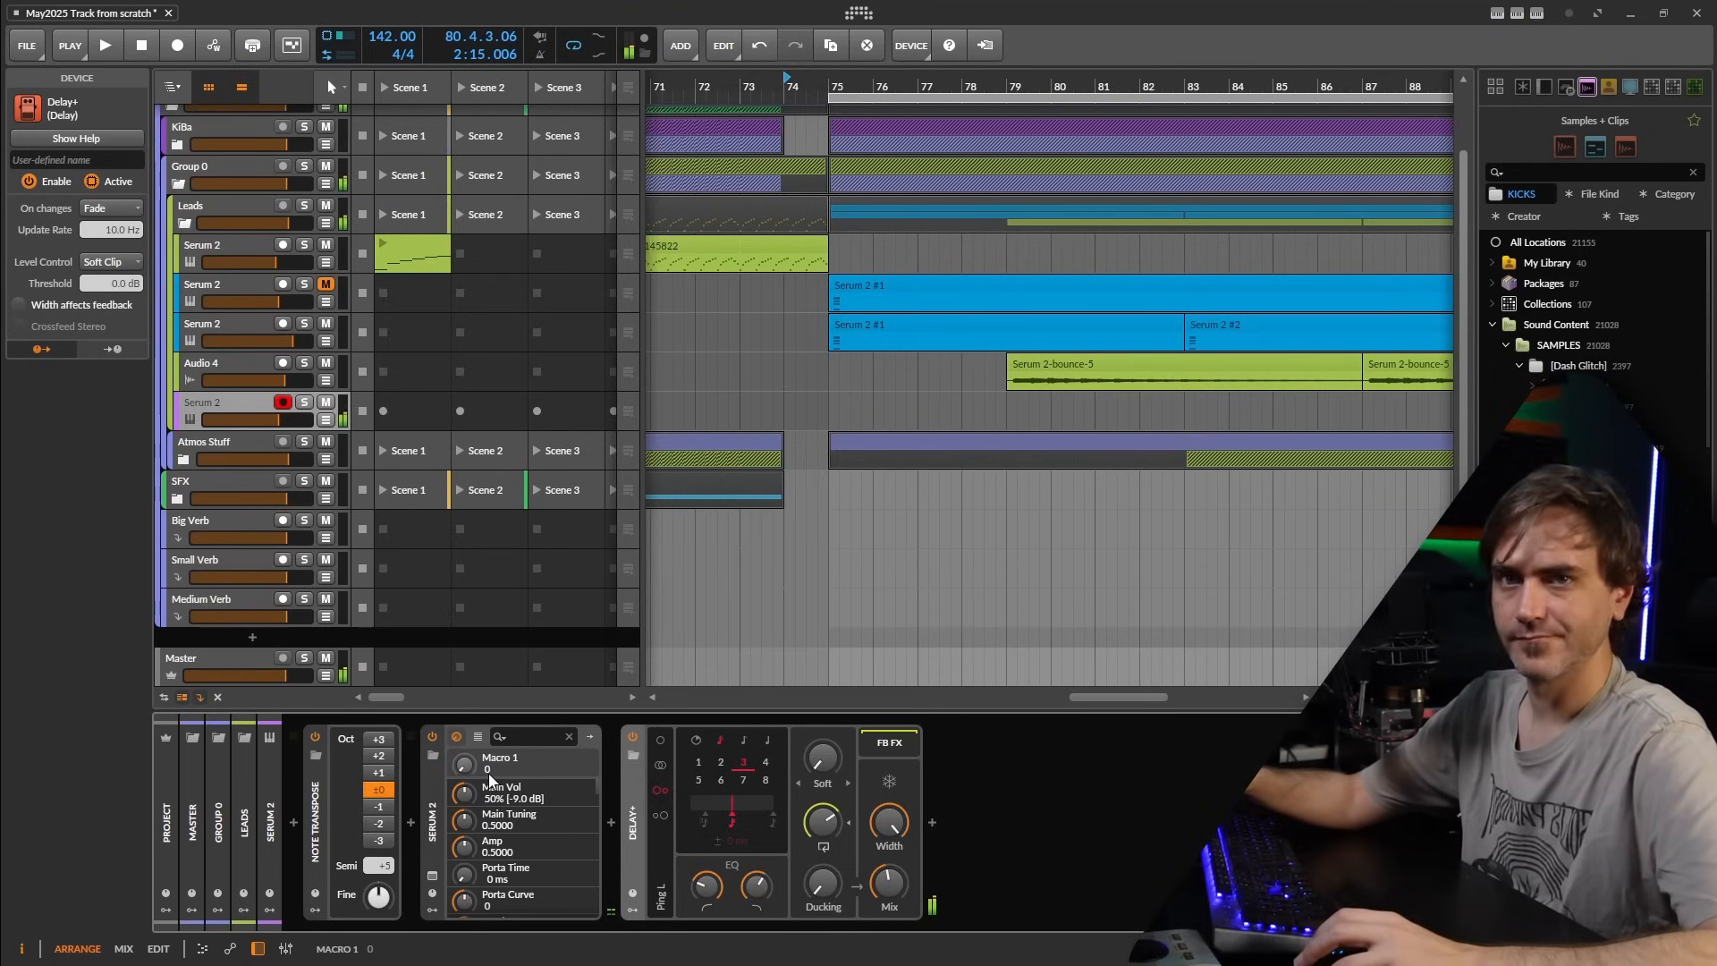
- Play the arrangement from about bar 75 while balancing the new lead's volume and trying Macro 1 sweeps
click(820, 88)
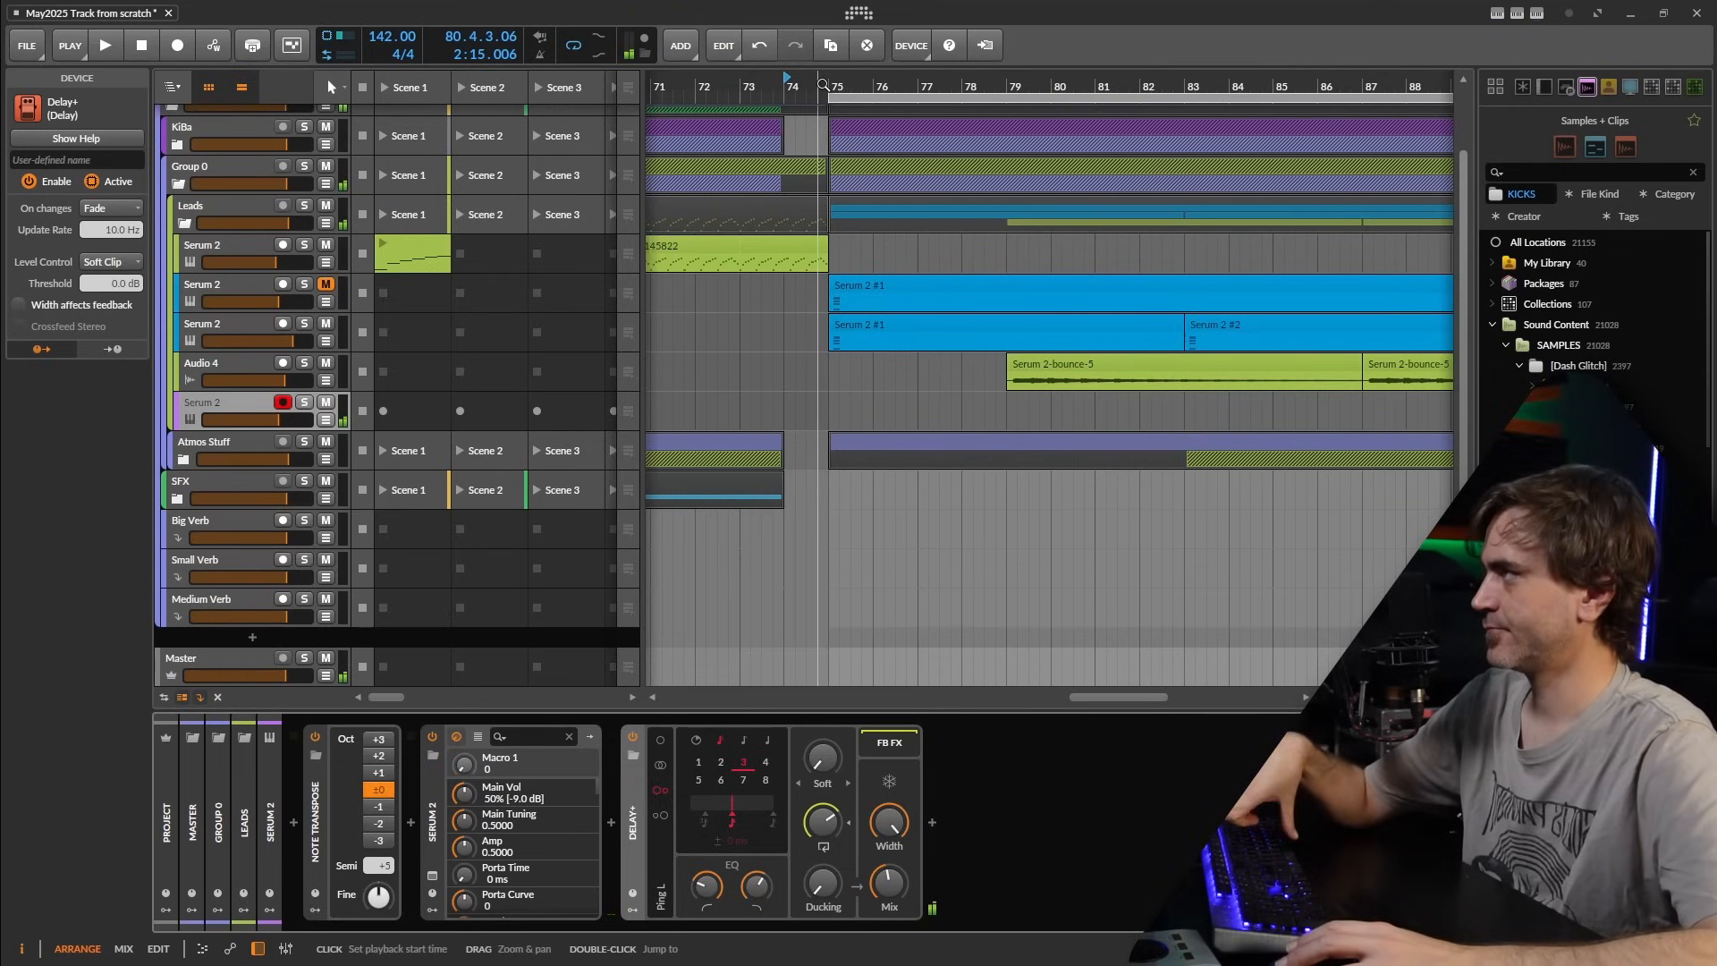
key(space)
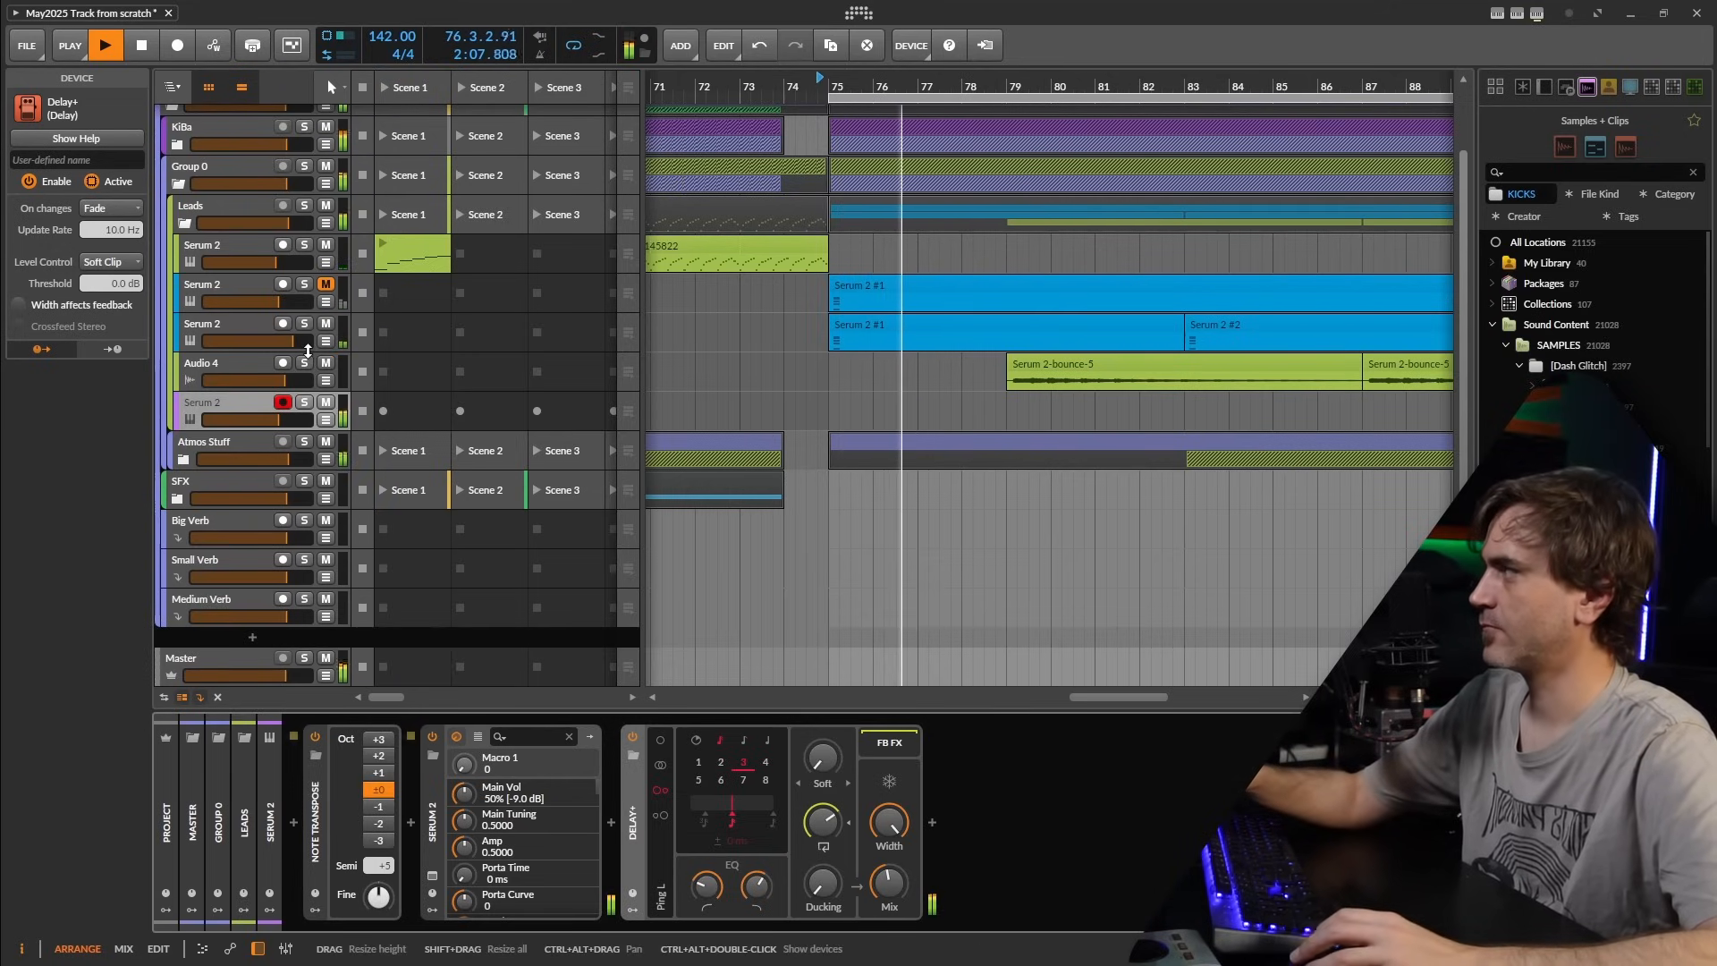
drag(284, 420, 283, 422)
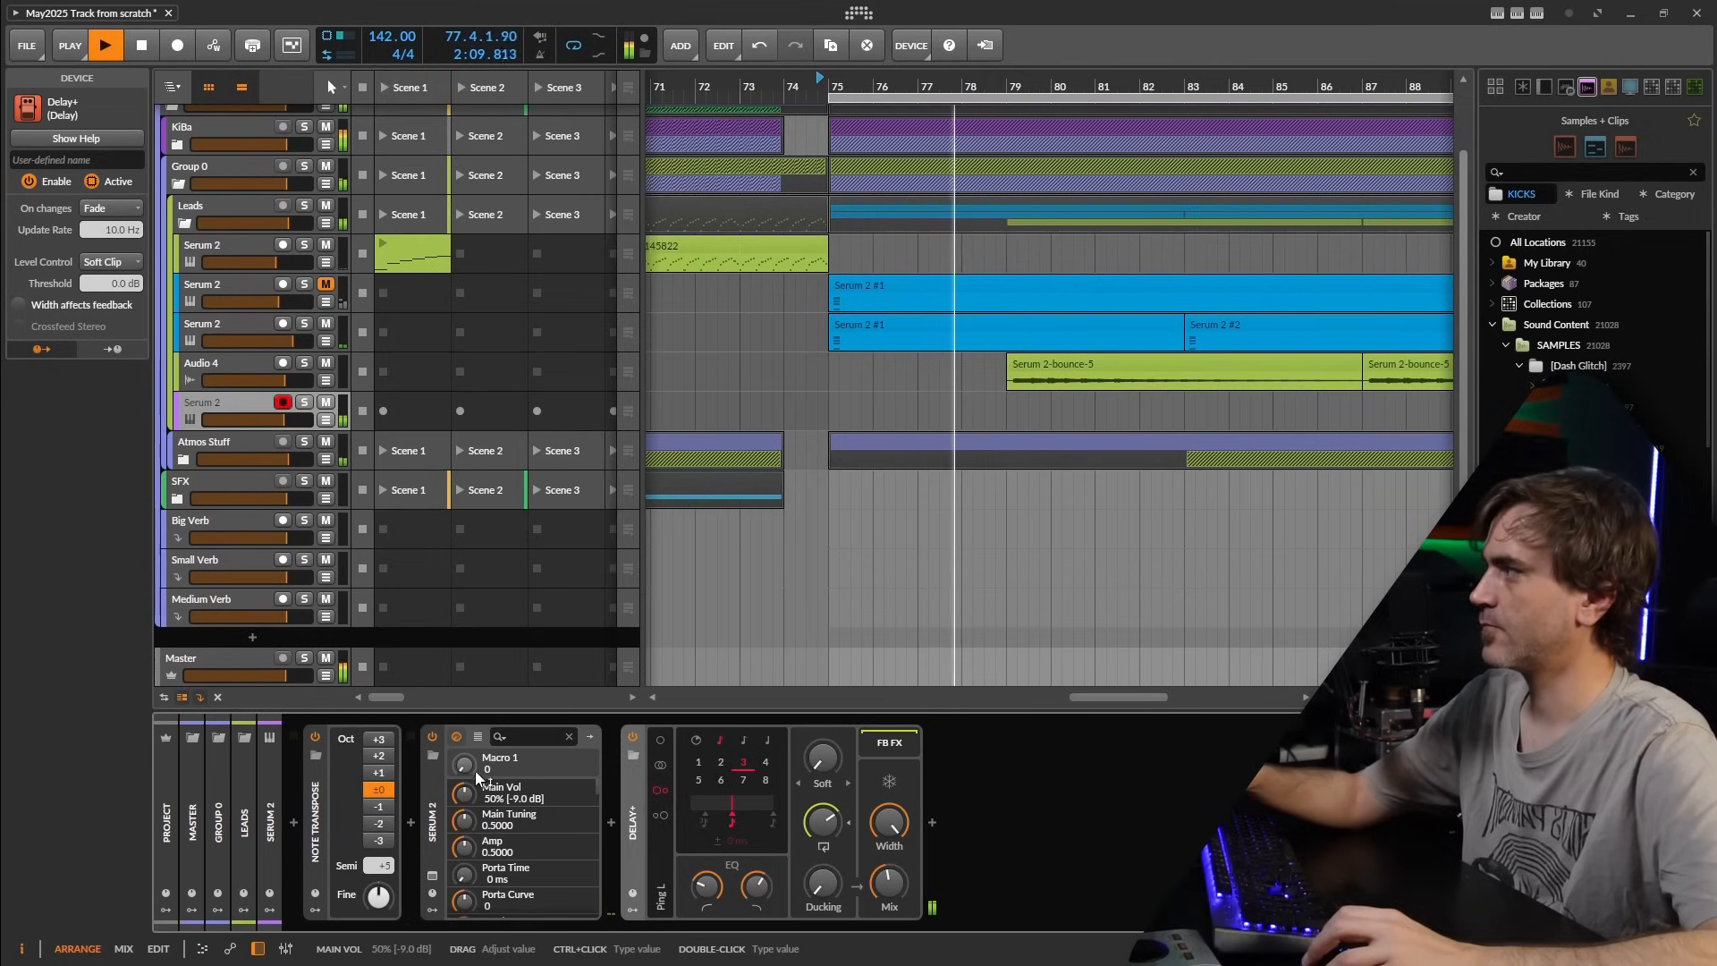
mouse_move(464, 765)
mouse_down()
mouse_move(464, 711)
mouse_move(464, 769)
mouse_up()
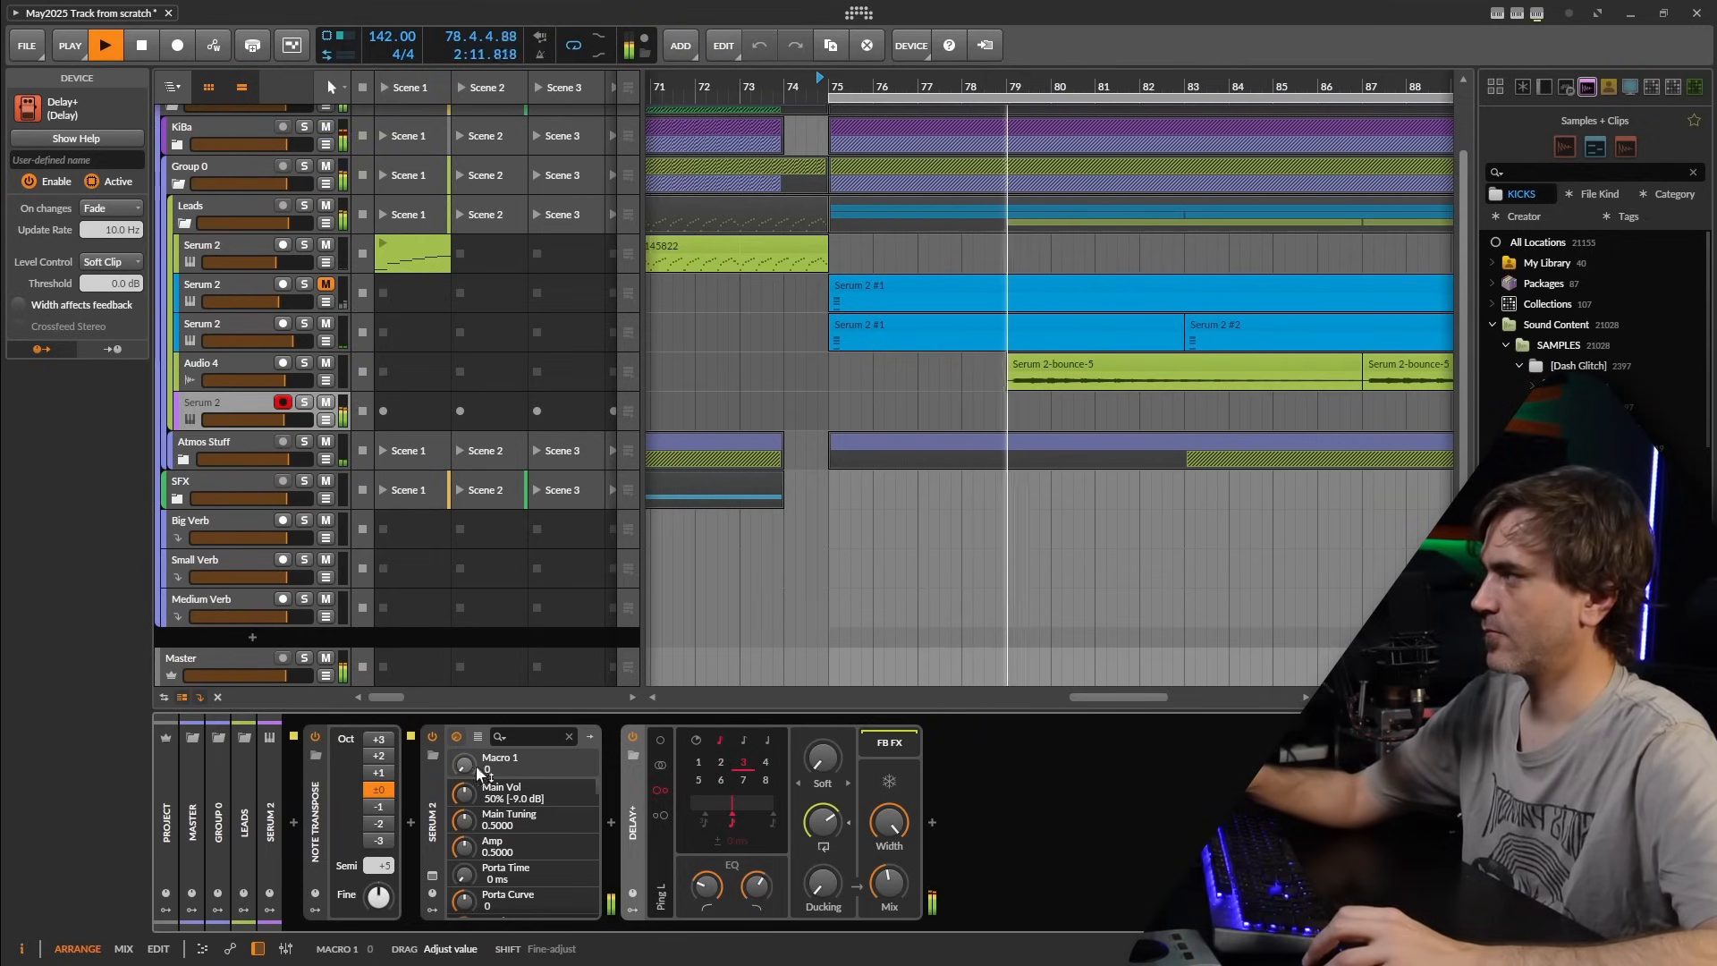
key(space)
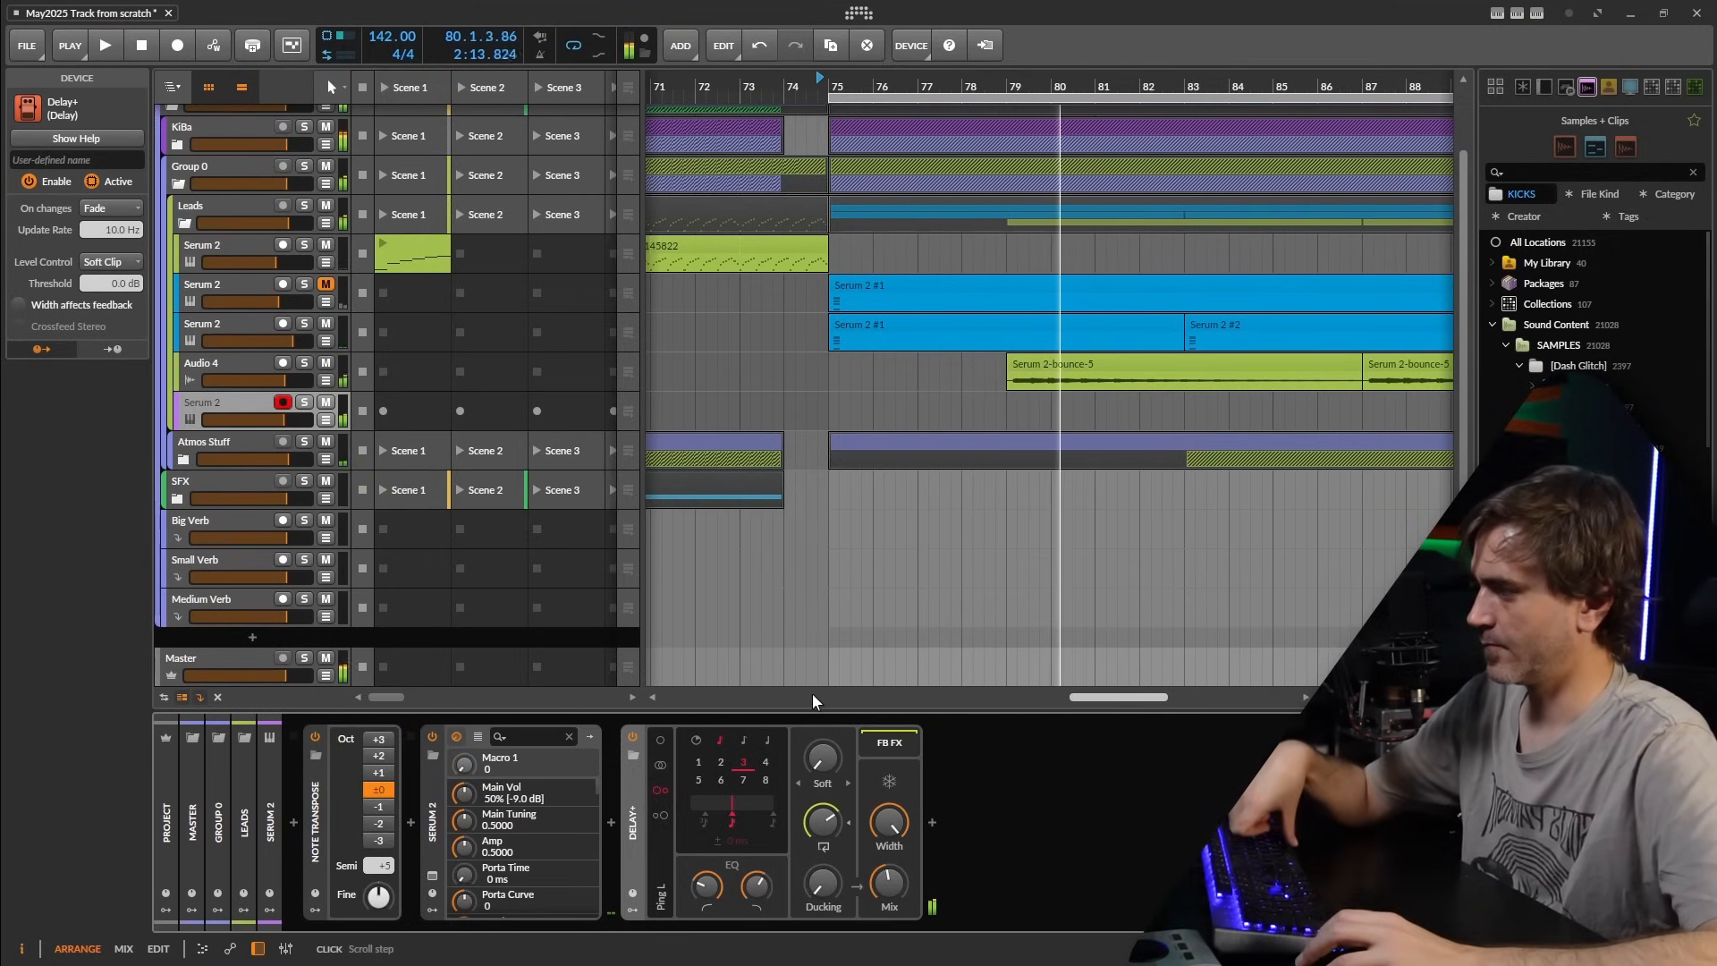
- Disable Delay+ and create a one-bar clip with a full-length C4 note at bar 75 on the new lead track, duplicated to bar 76
click(633, 736)
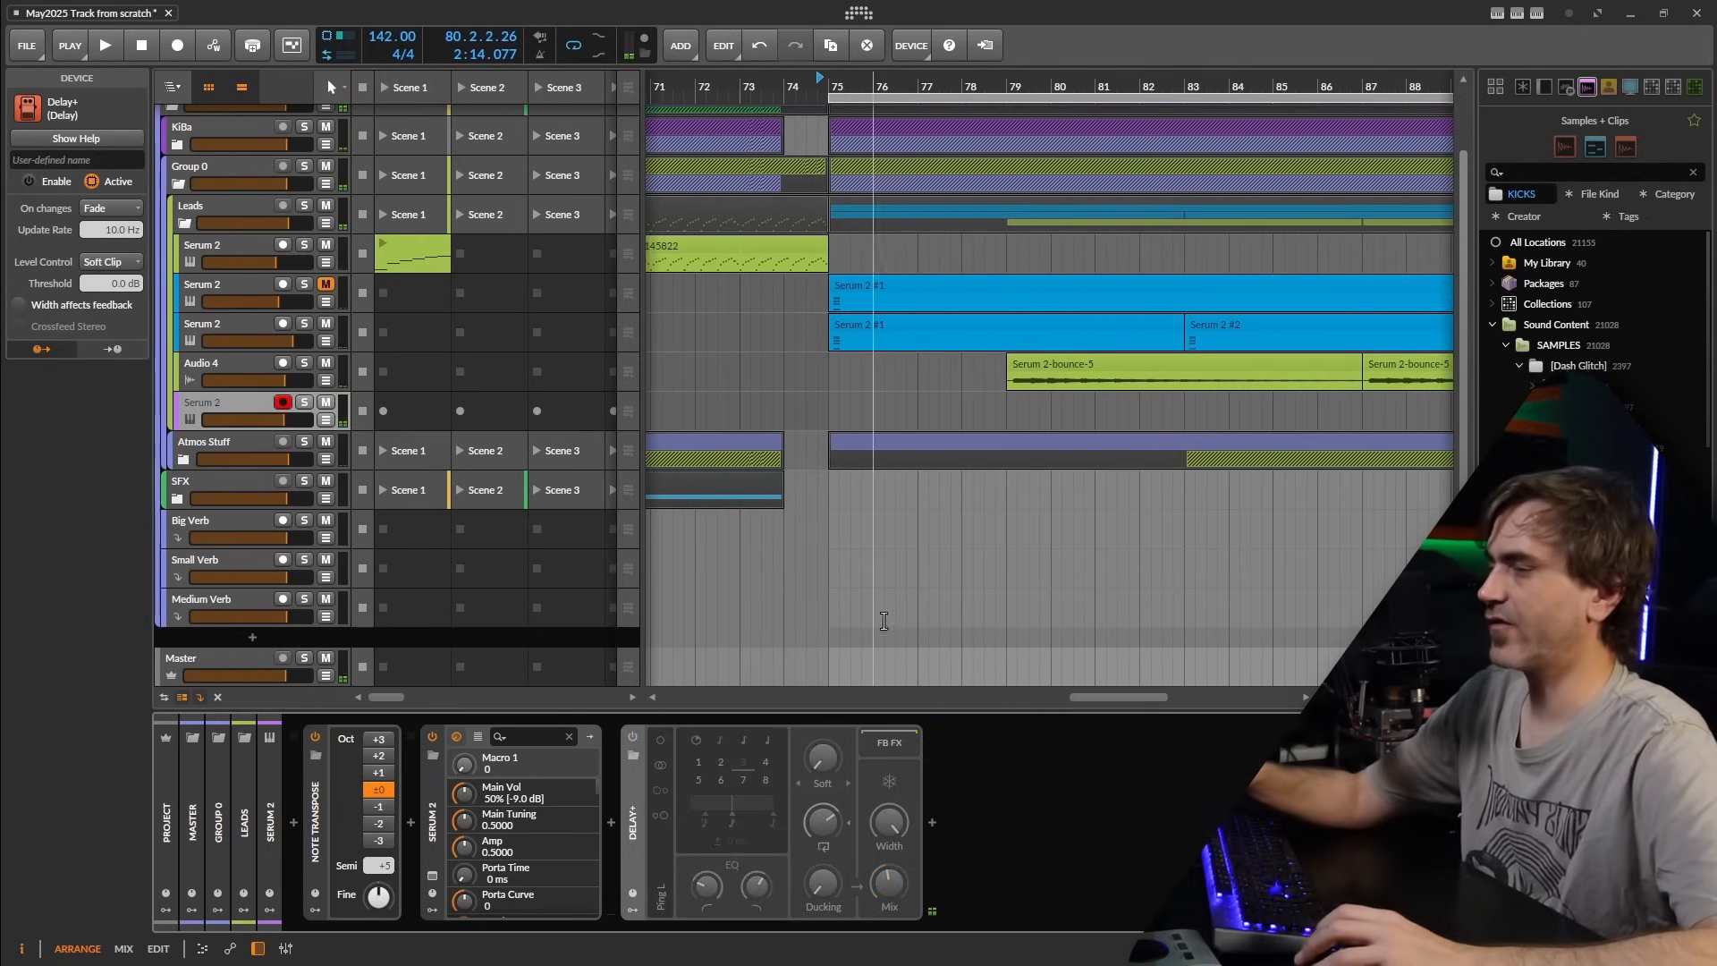
double_click(836, 402)
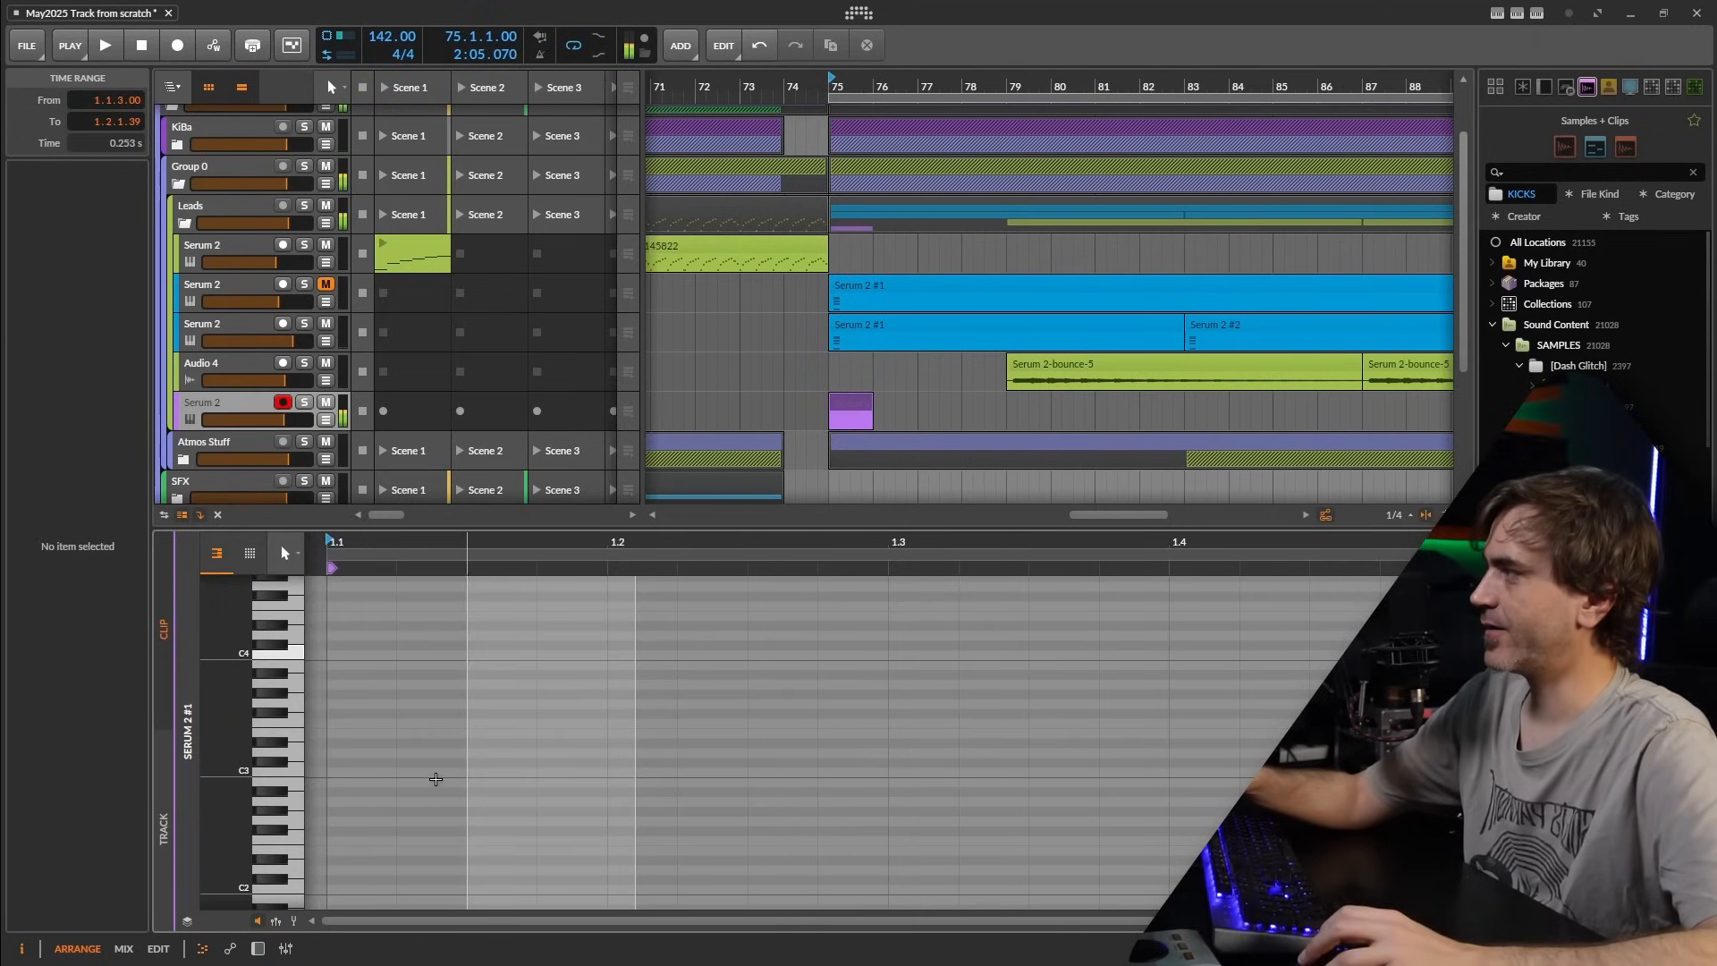
double_click(382, 655)
drag(394, 656, 1446, 673)
key(d)
click(842, 404)
key(ctrl+d)
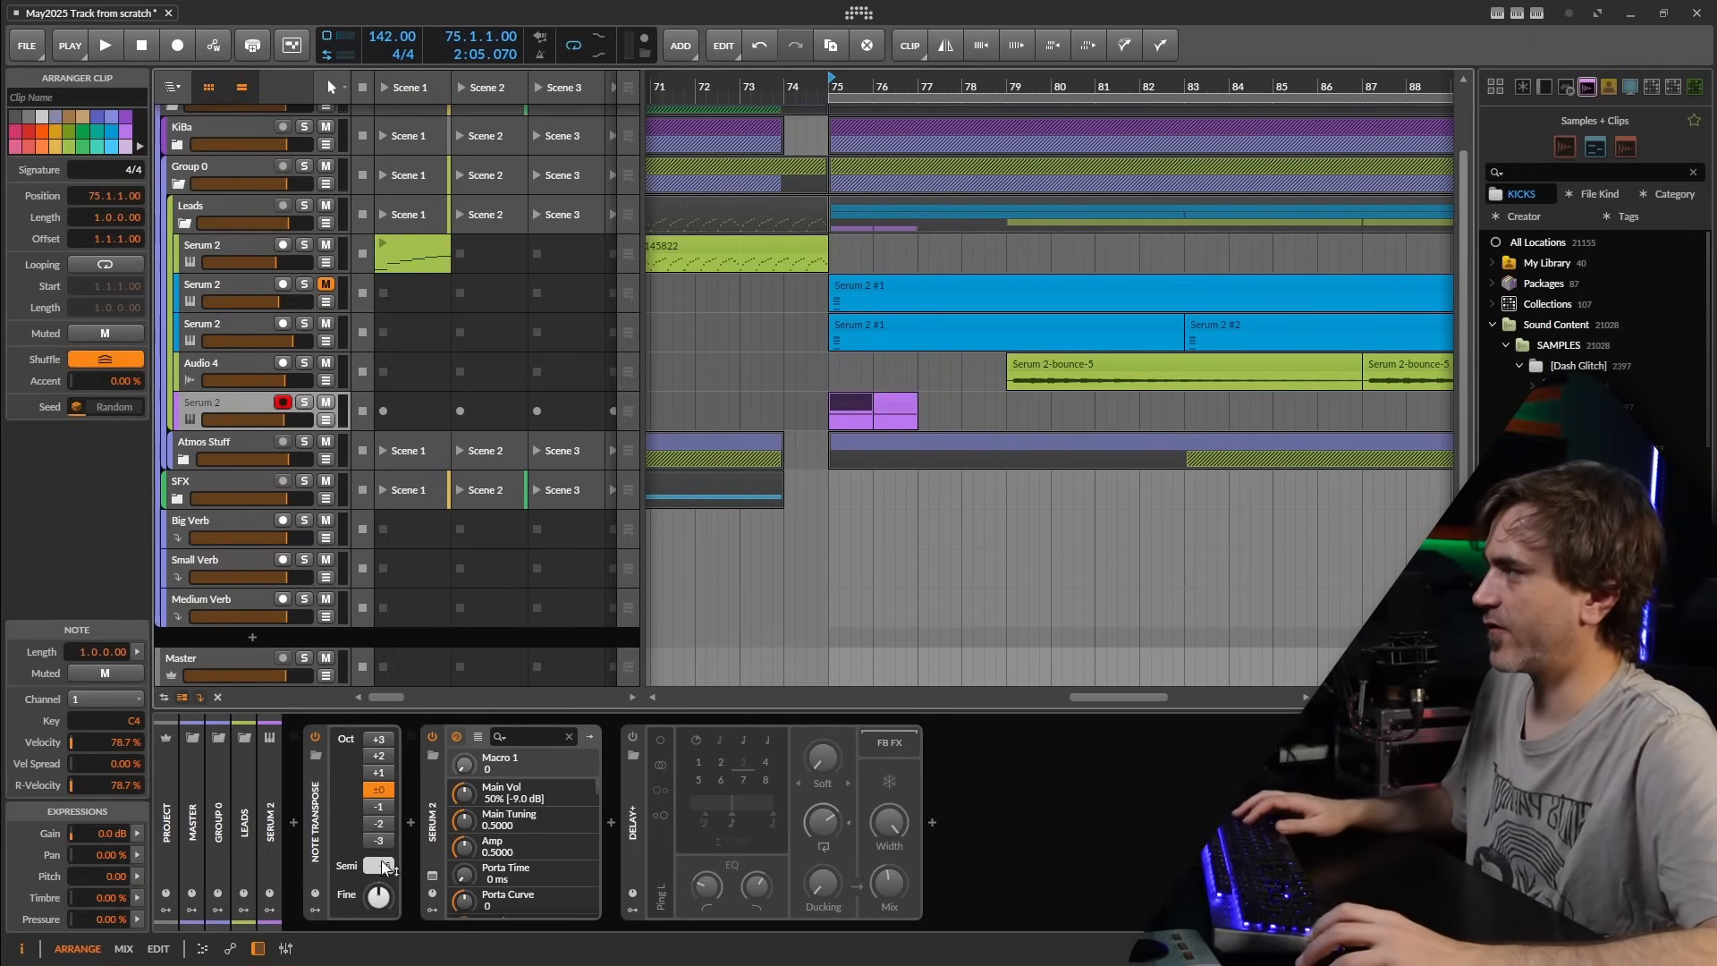
- Record Macro 1 automation over the new lead clips while playing from bar 75
click(212, 45)
key(space)
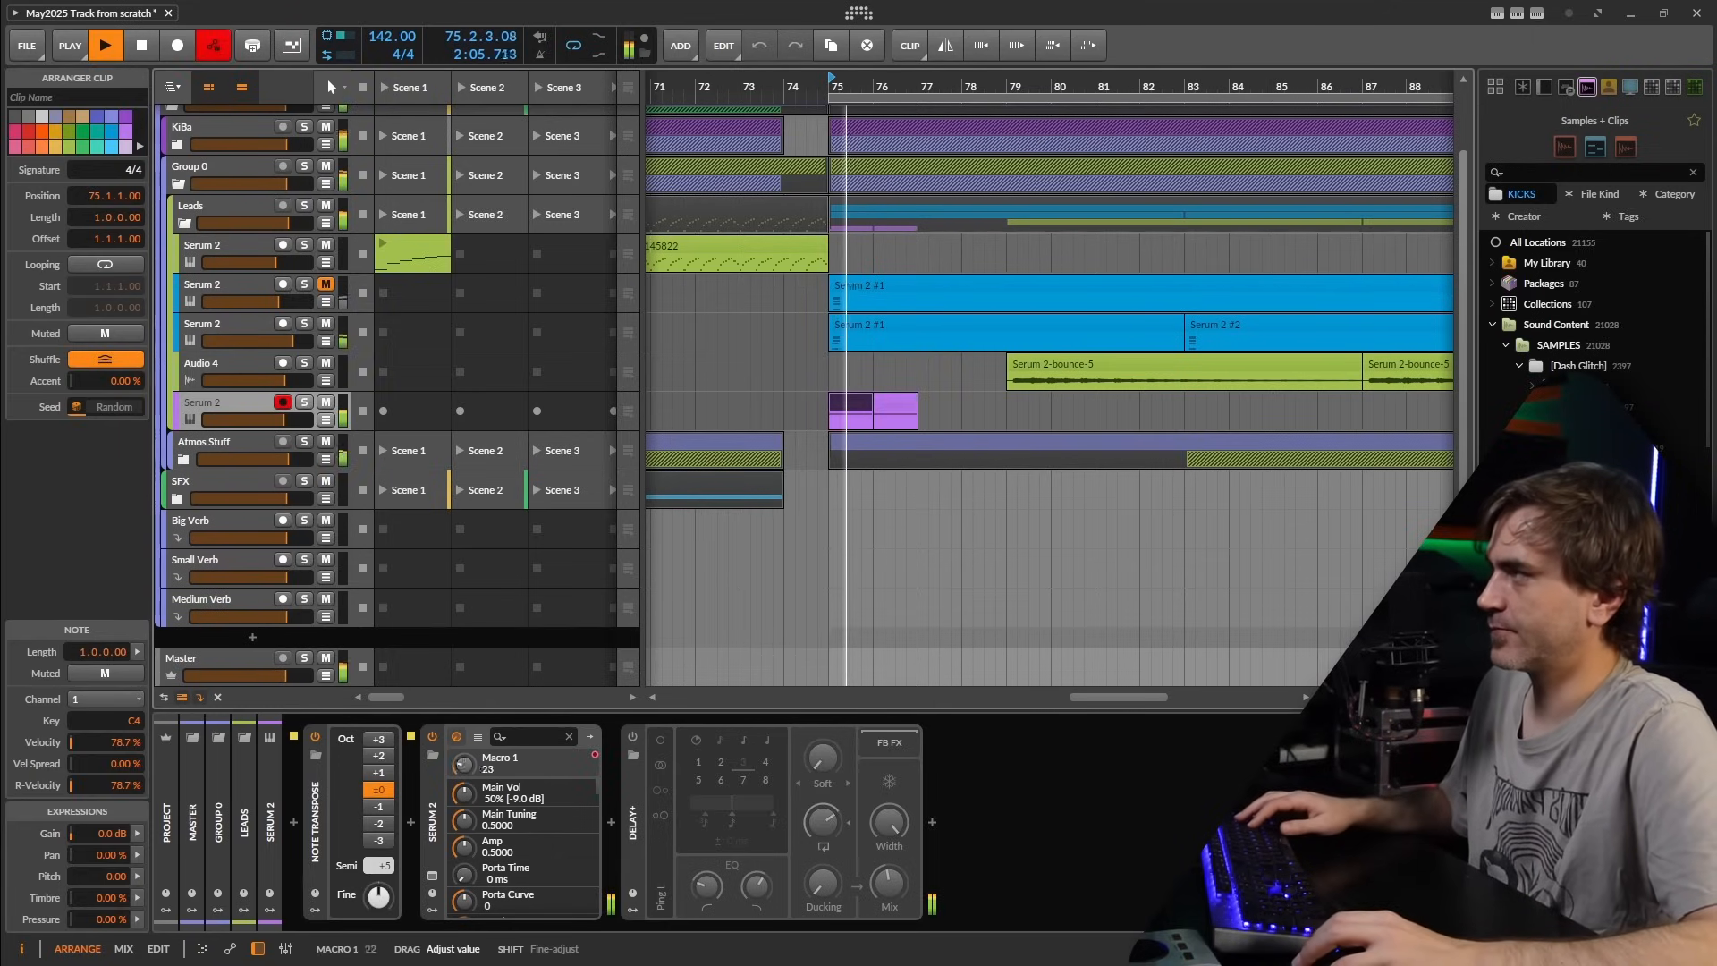
key(space)
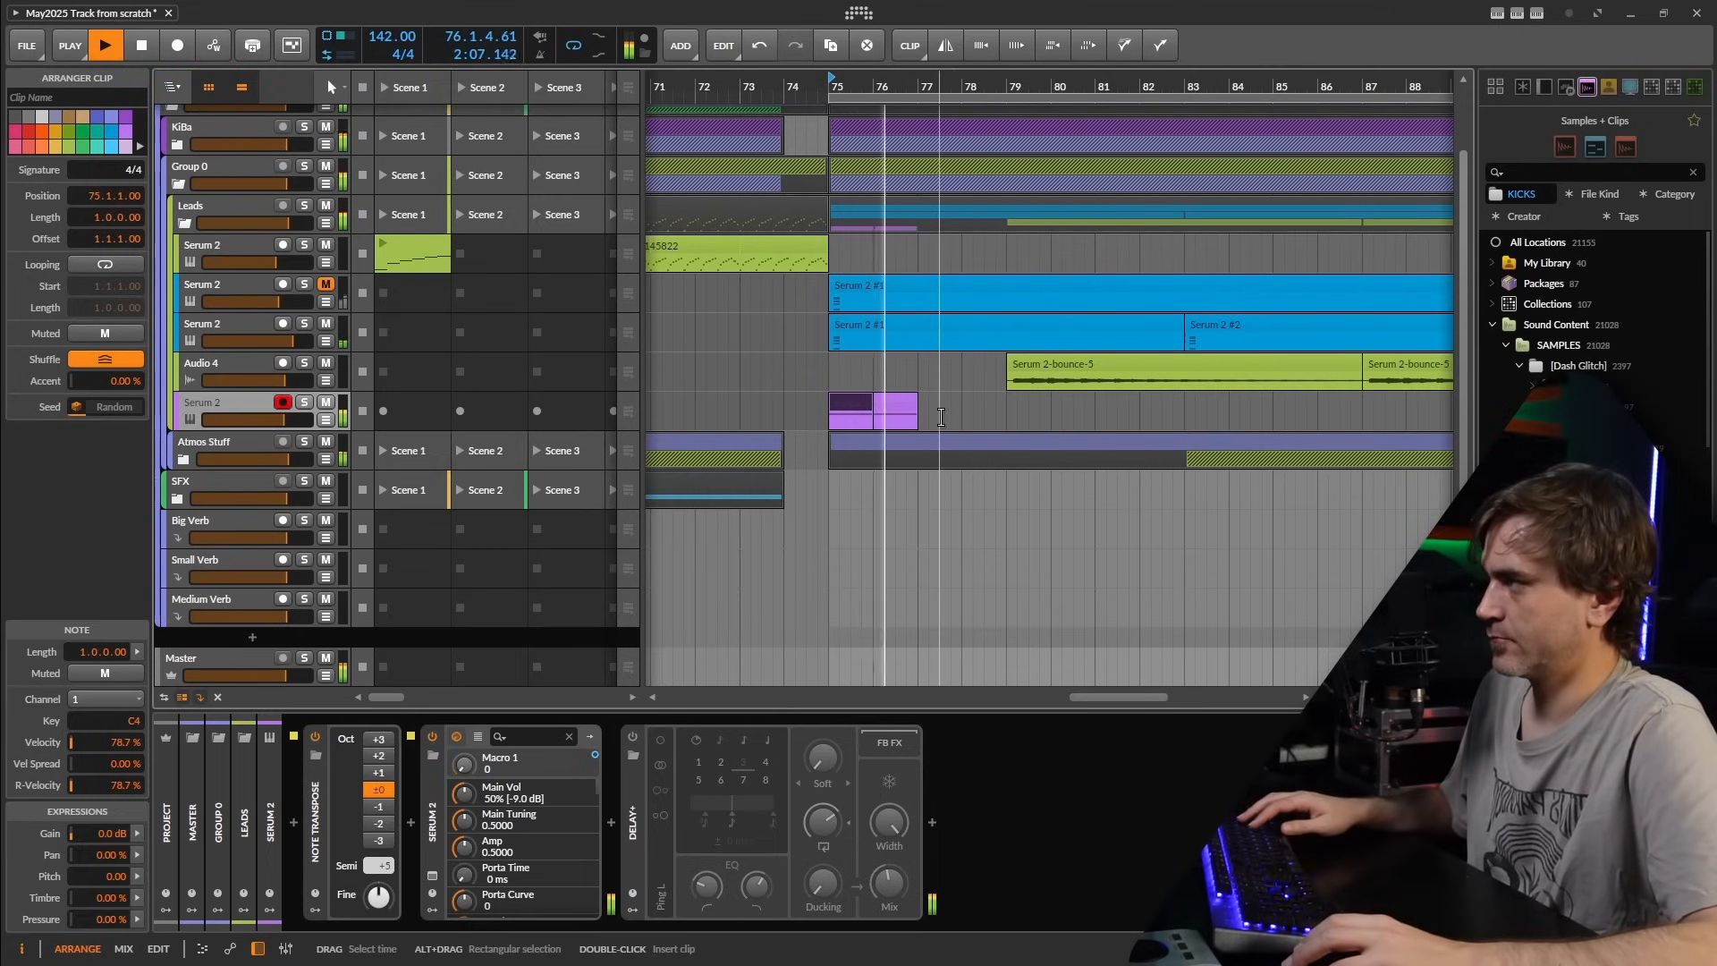
key(space)
- Bounce the two new lead clips at bars 75 and 76 to audio
drag(951, 401, 801, 411)
right_click(846, 404)
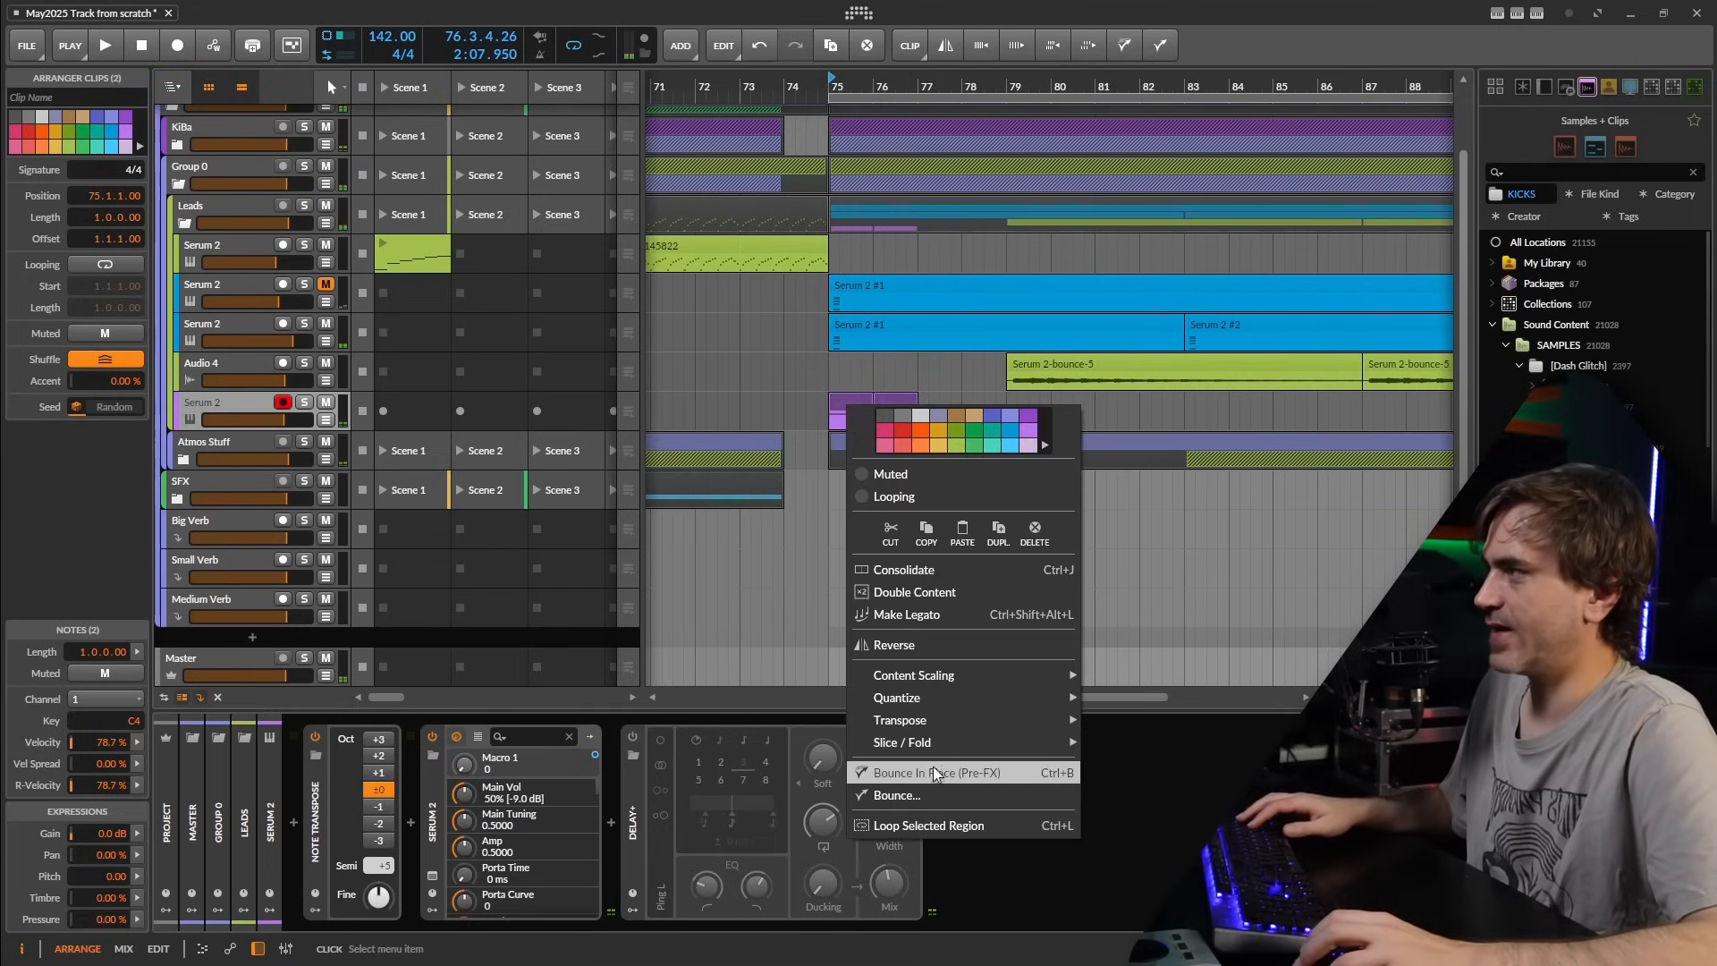
click(917, 796)
click(909, 673)
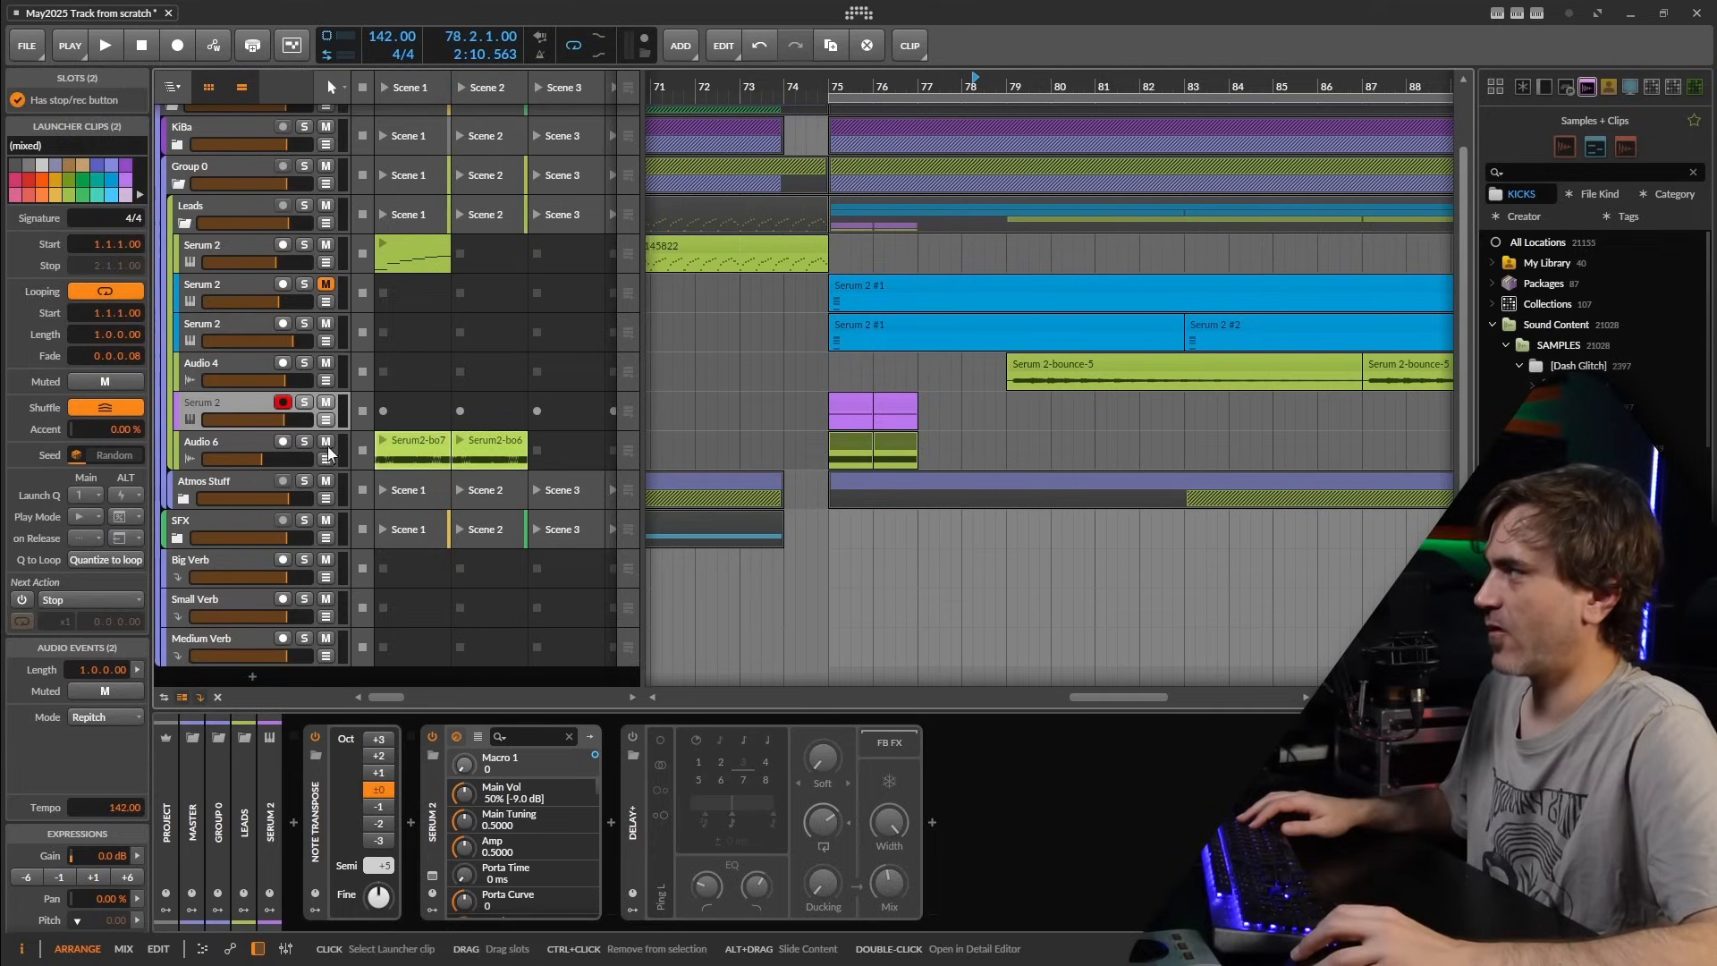
- Keep the bounced Audio 6 clips in the Scene 1 and Scene 2 slots and delete their copies from the arrangement
drag(950, 447, 808, 445)
click(965, 458)
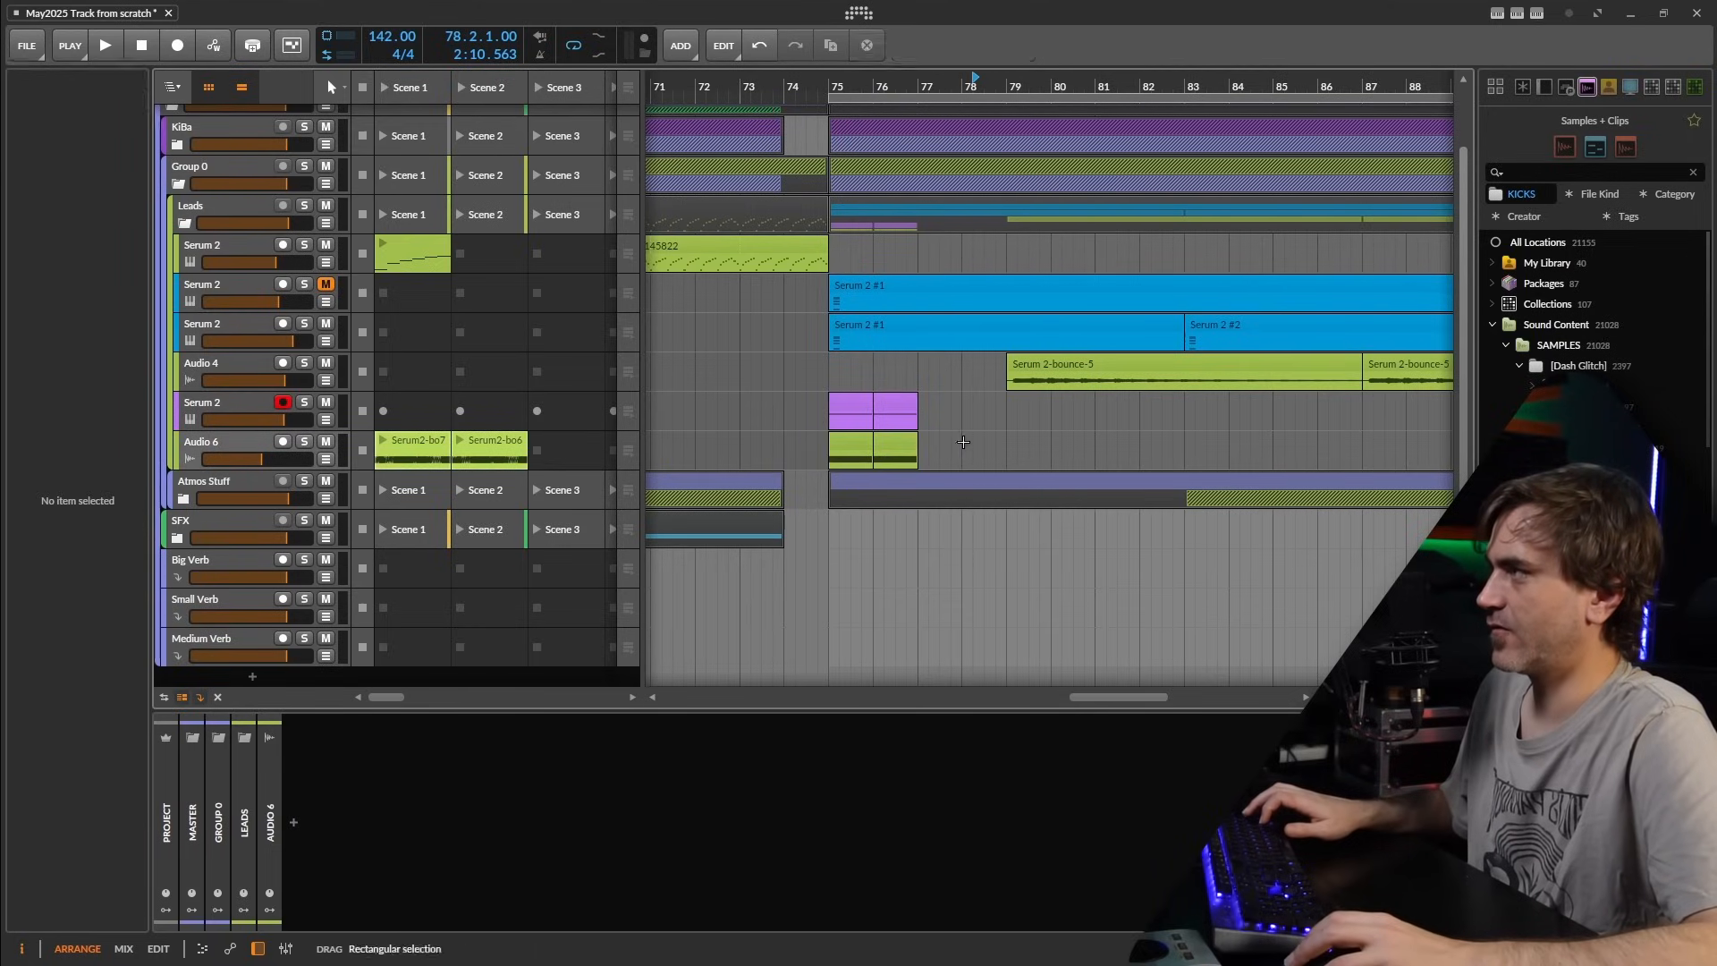
drag(965, 459, 809, 454)
key(Delete)
- Loop playback over bar 76, mute the Atmos Stuff group and open the new lead's Serum 2 editor
click(234, 407)
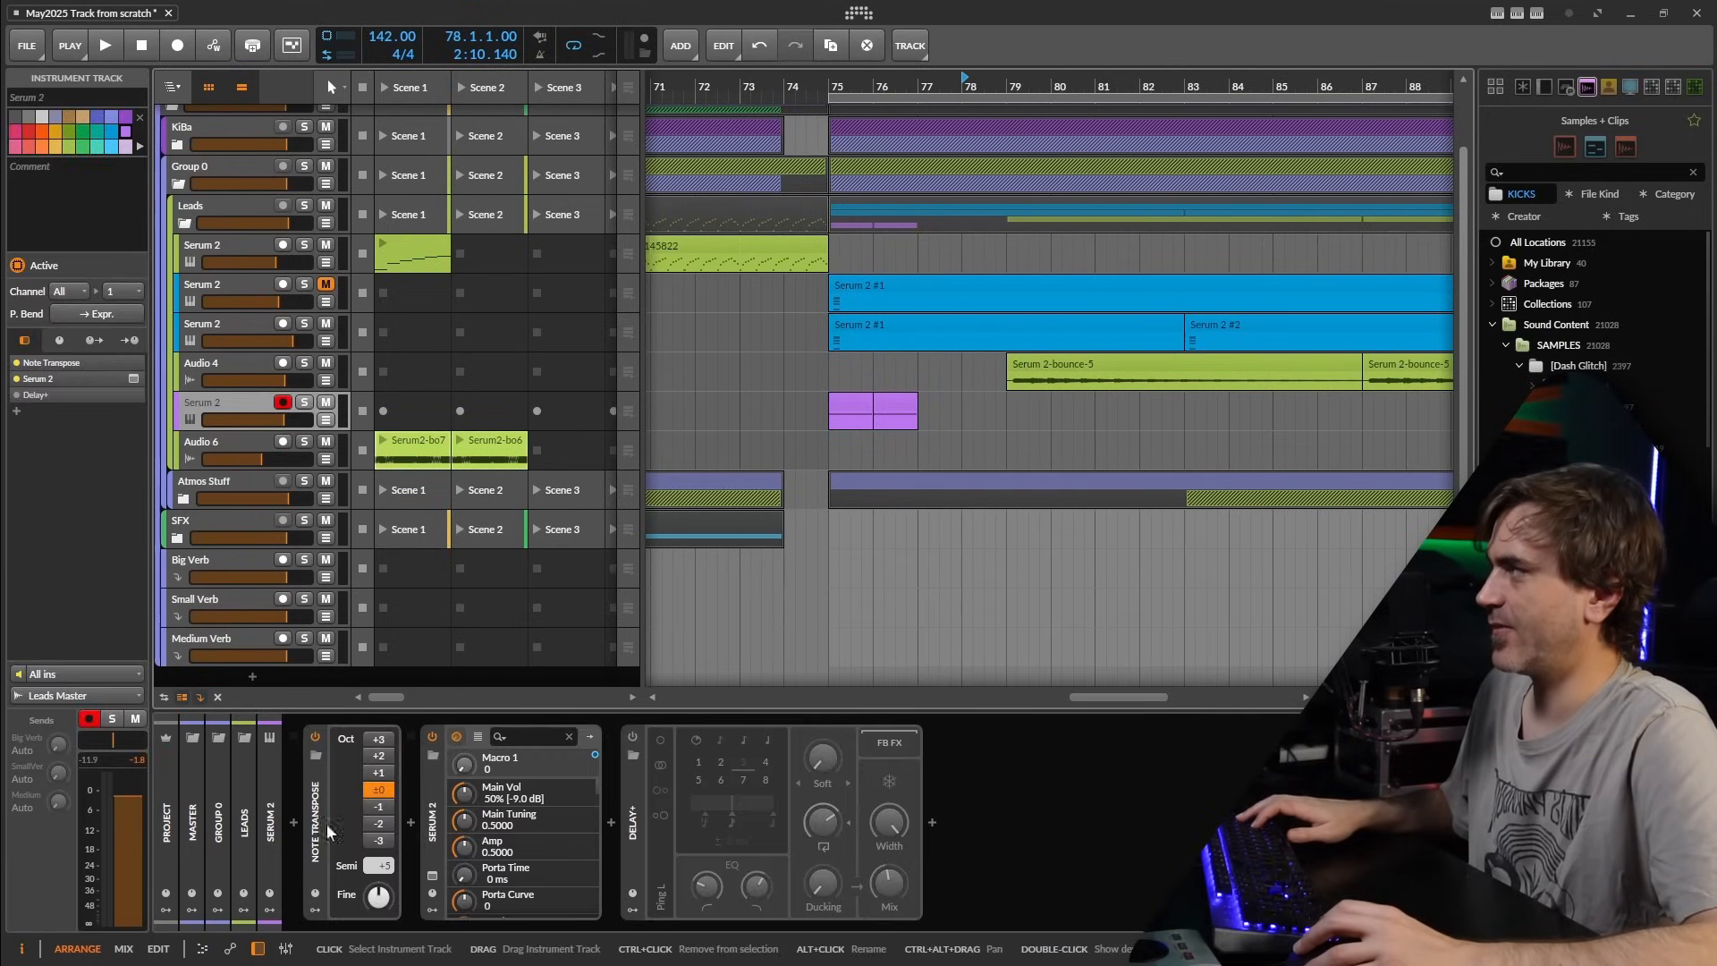
click(433, 877)
key(space)
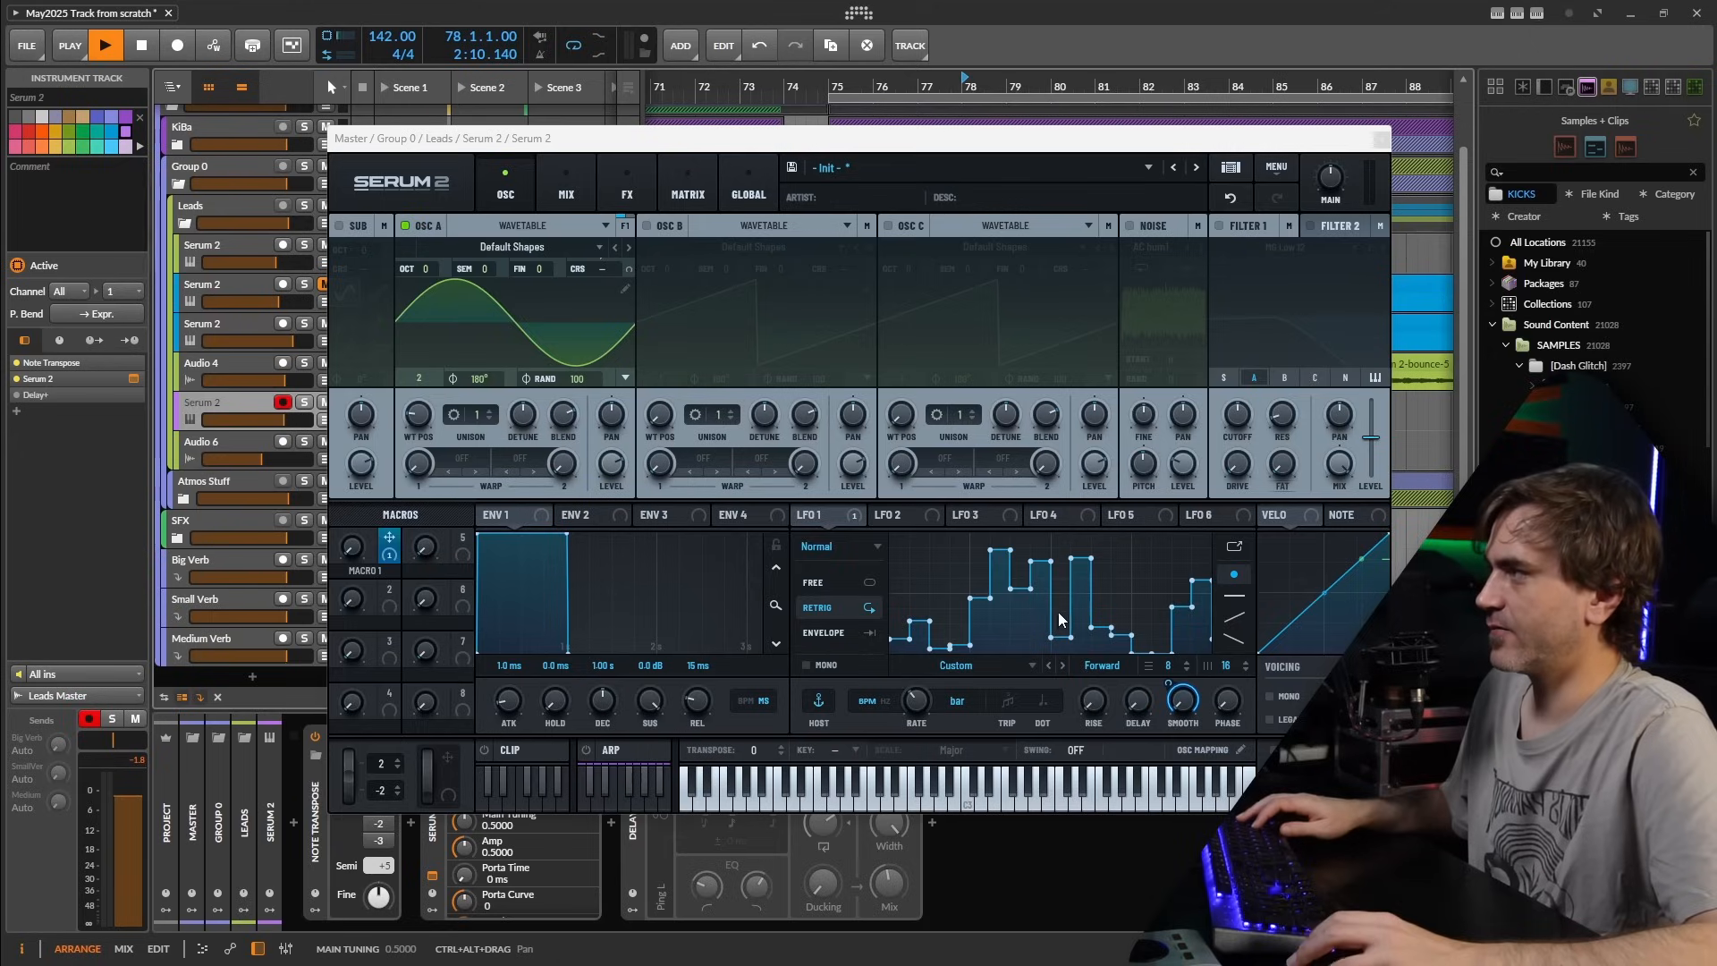
click(1381, 139)
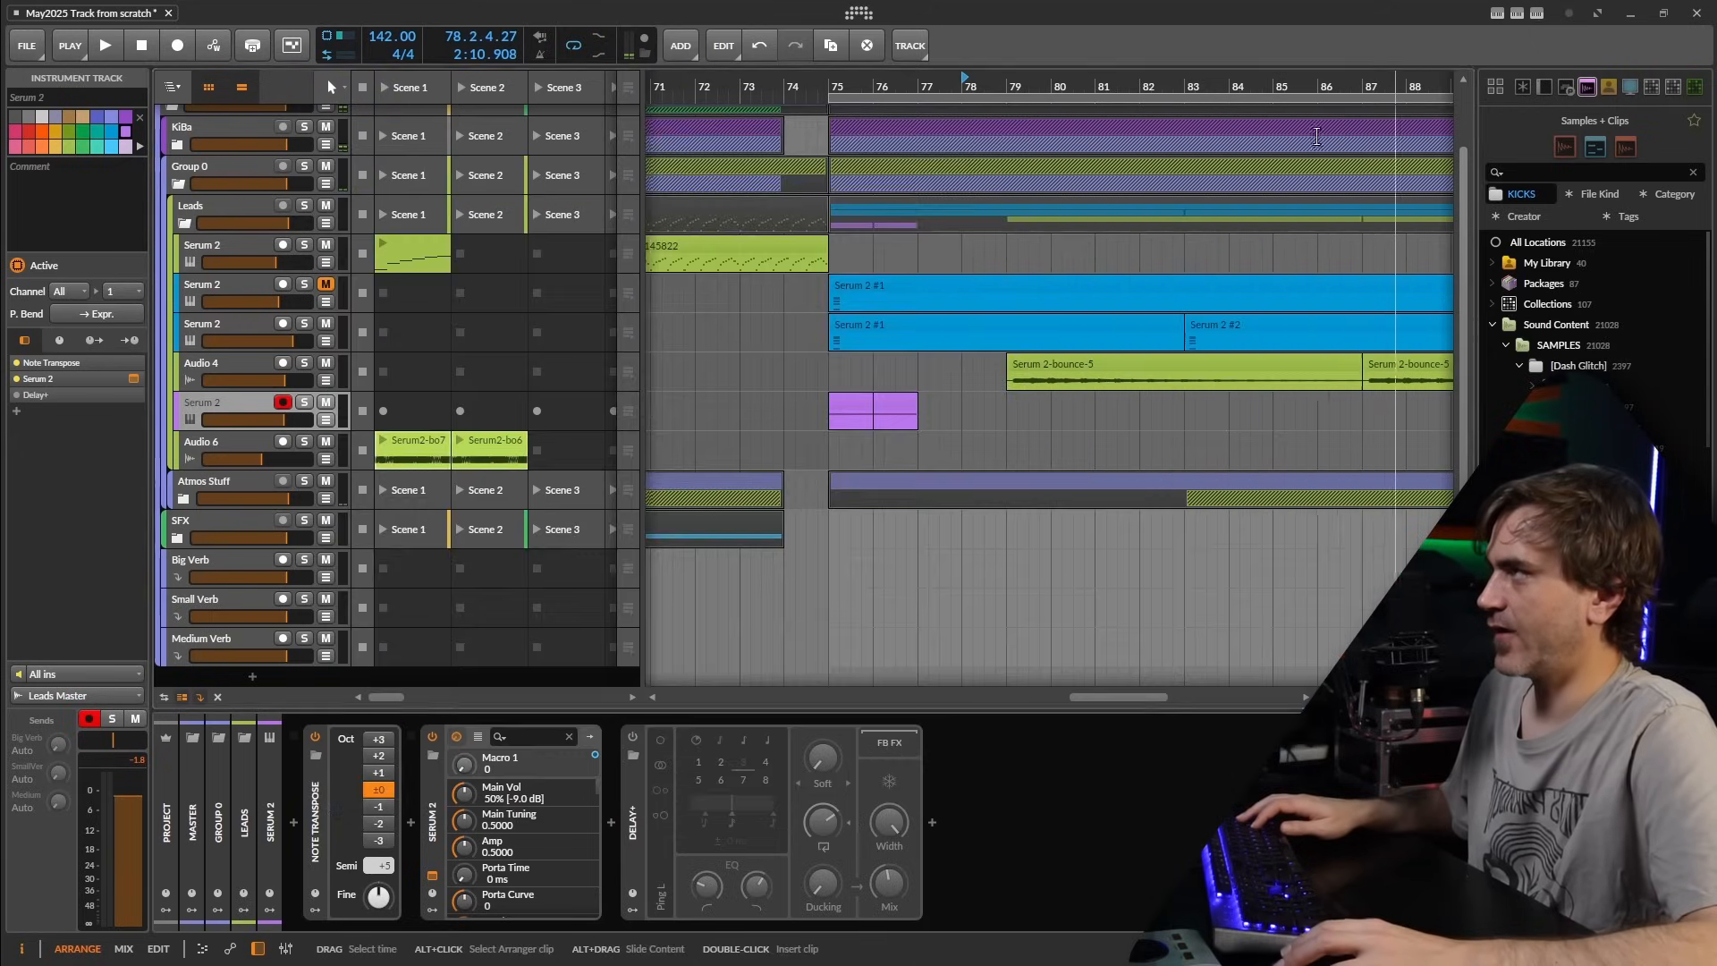
double_click(872, 102)
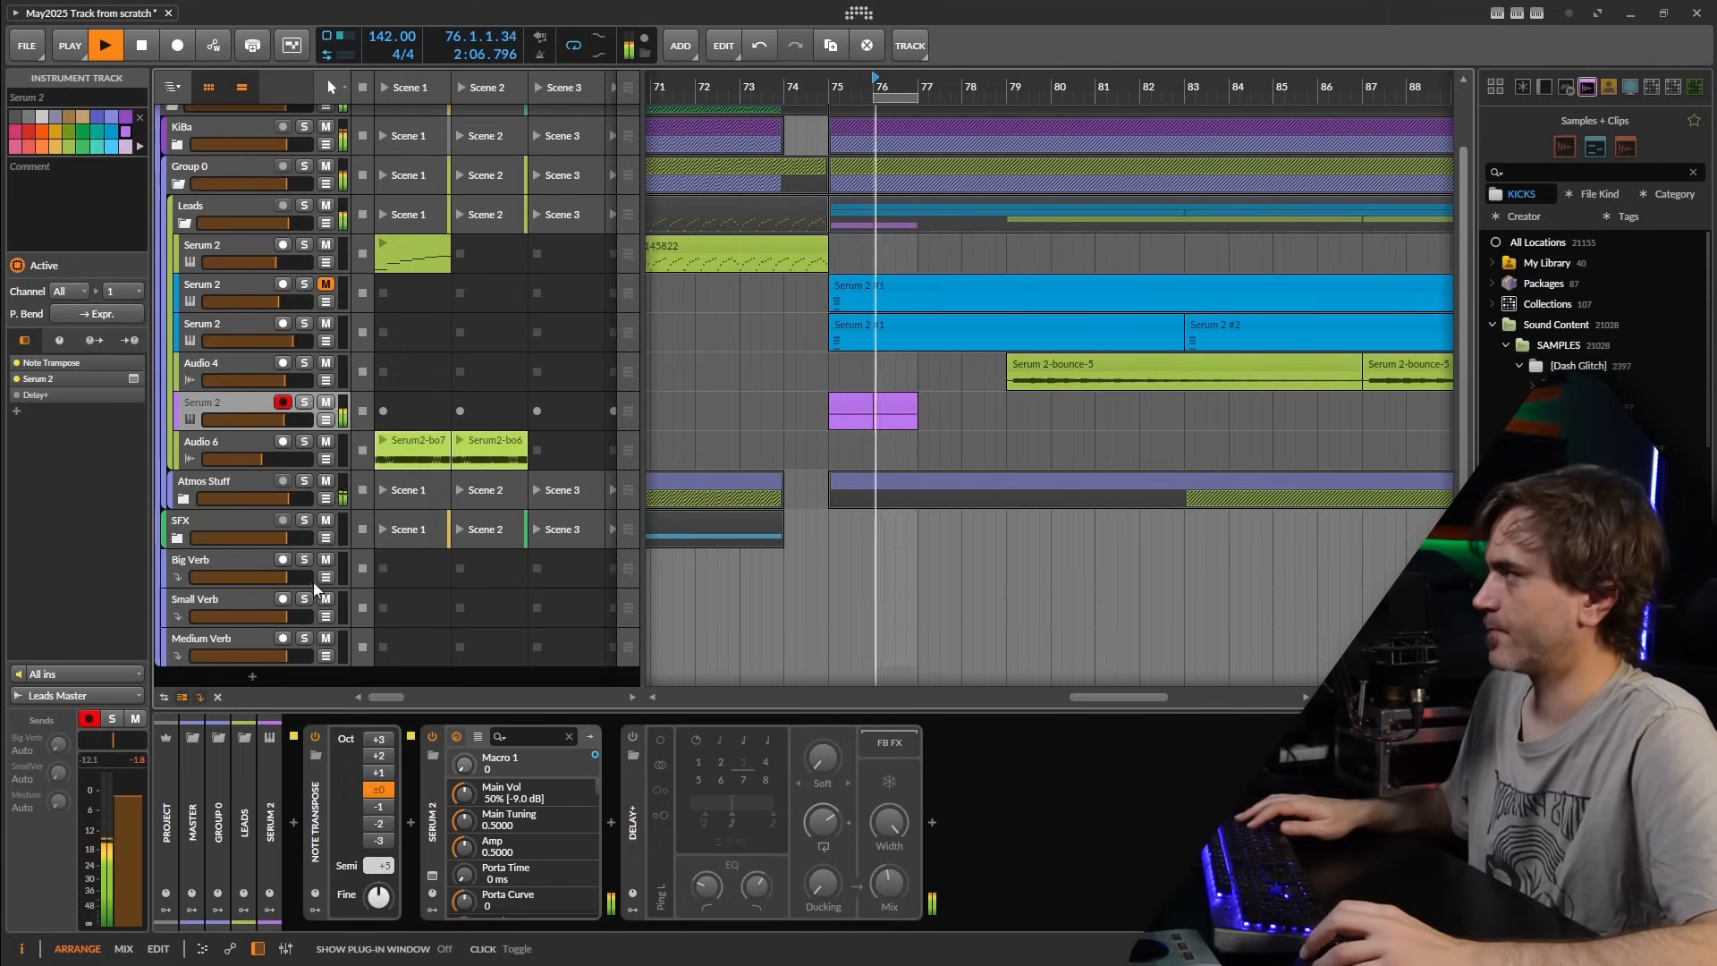
click(325, 481)
click(432, 876)
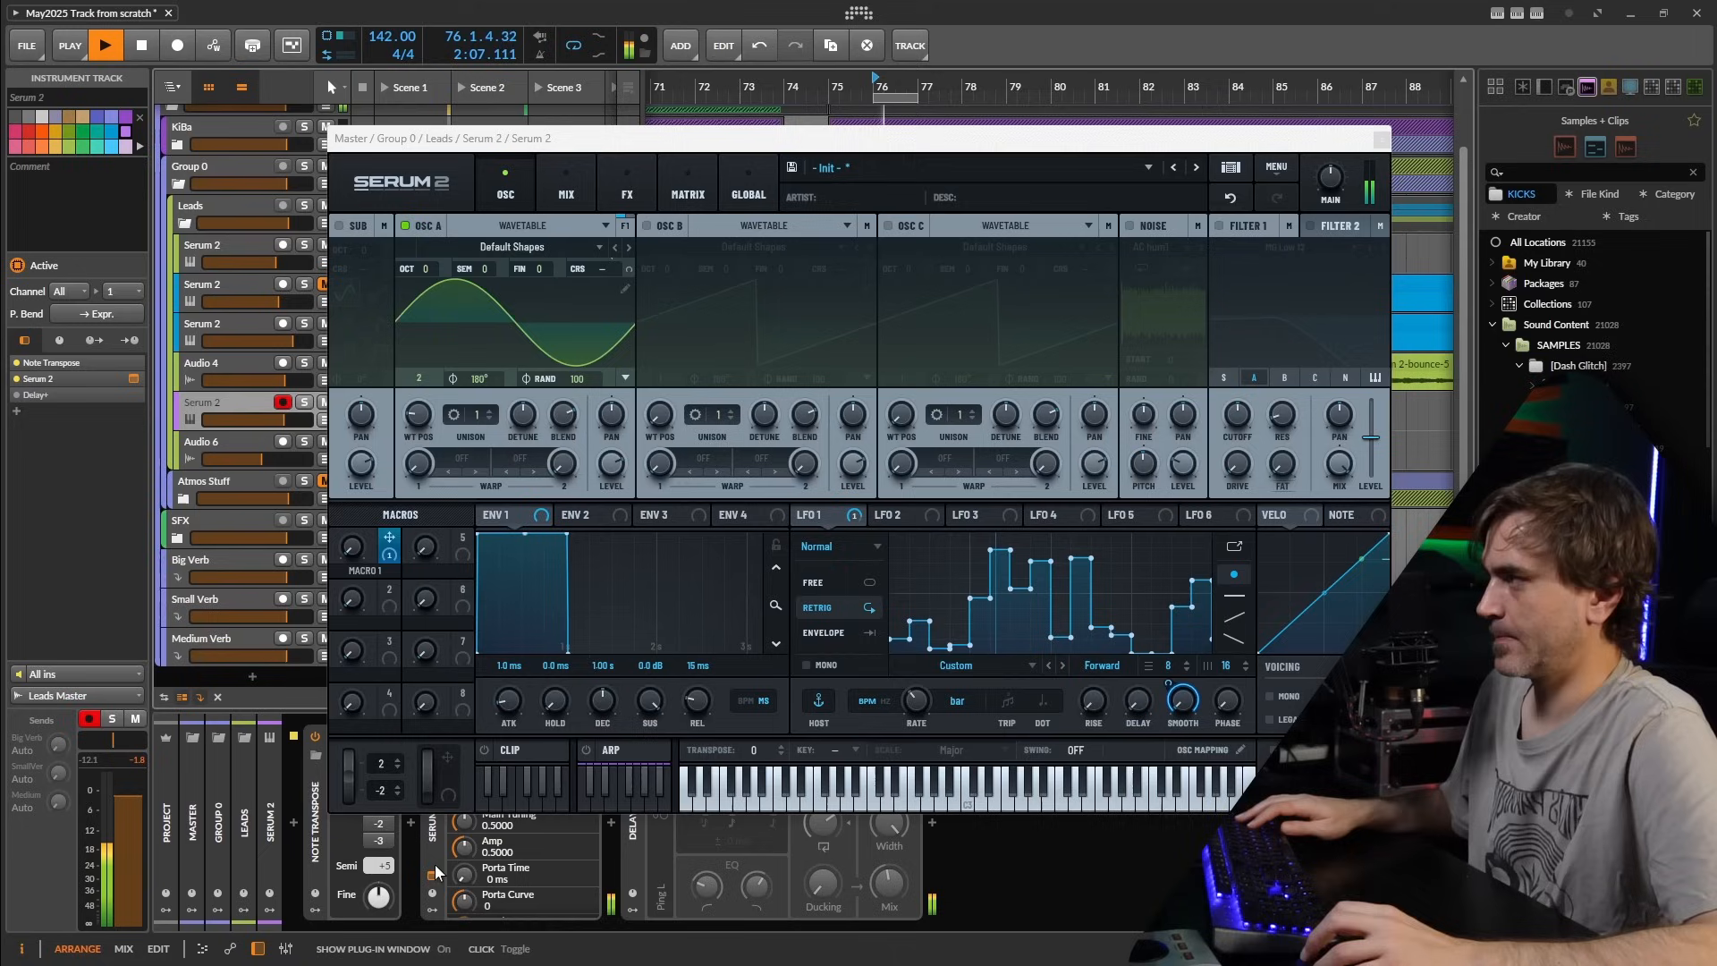
- Repeatedly generate Random (Flat) shapes for LFO 1 while the looped bar plays, settling on a new pattern
key(space)
click(961, 665)
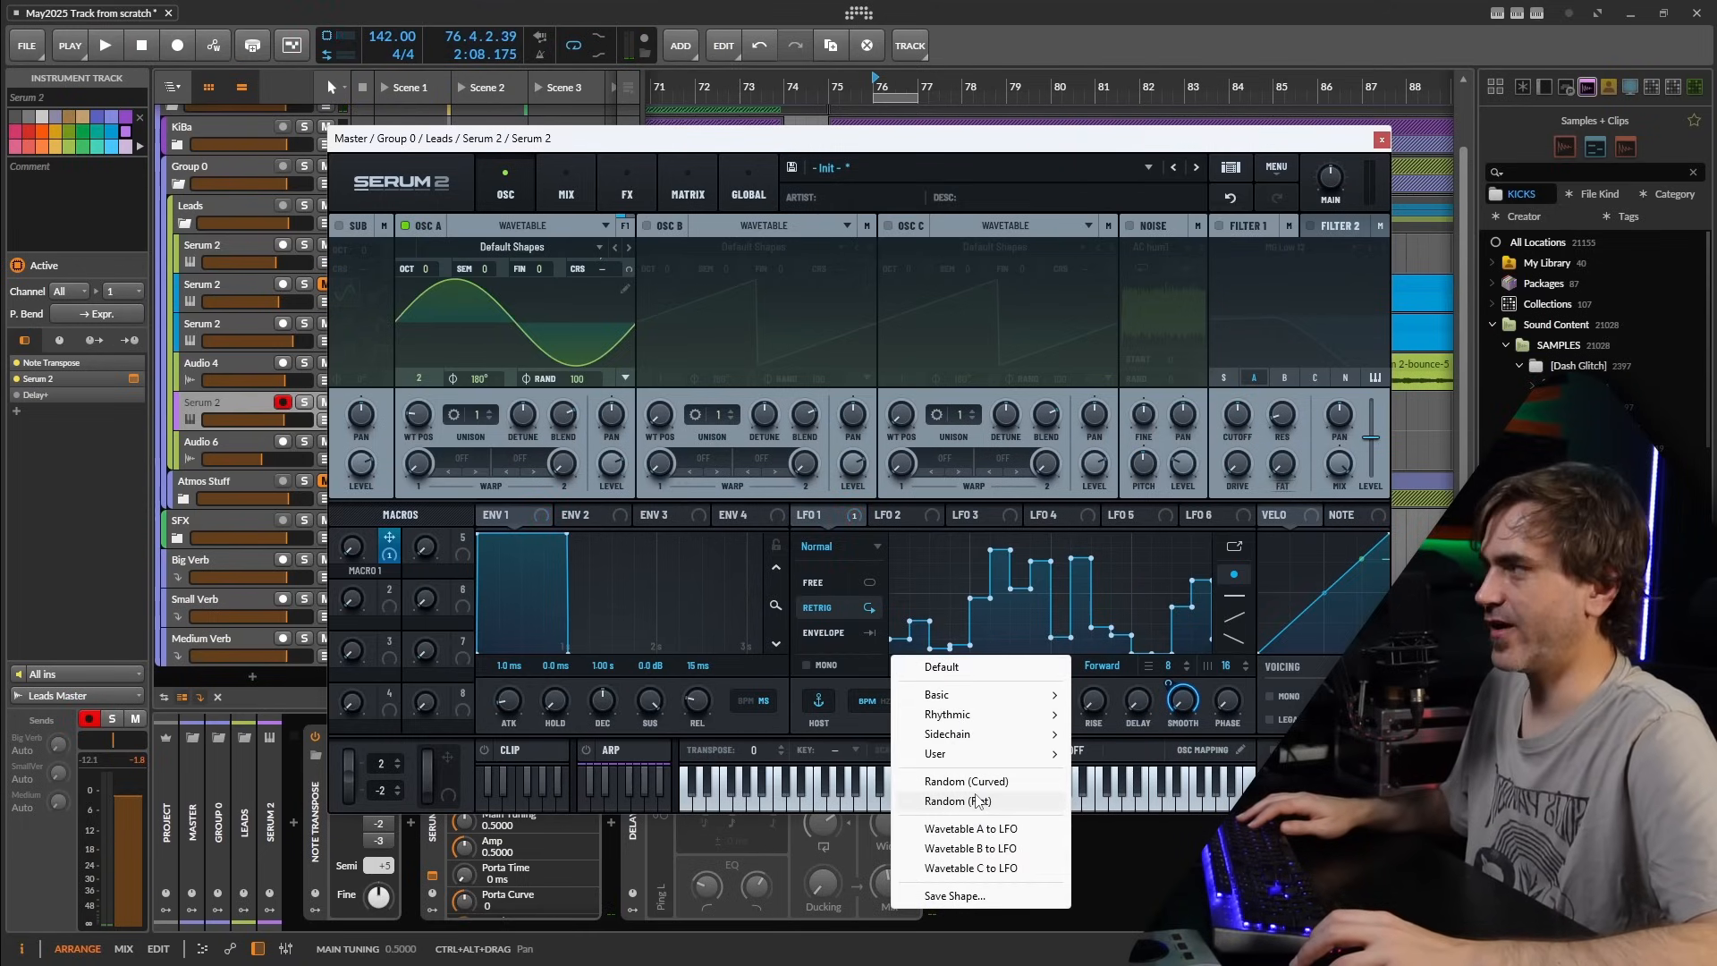
click(978, 801)
key(space)
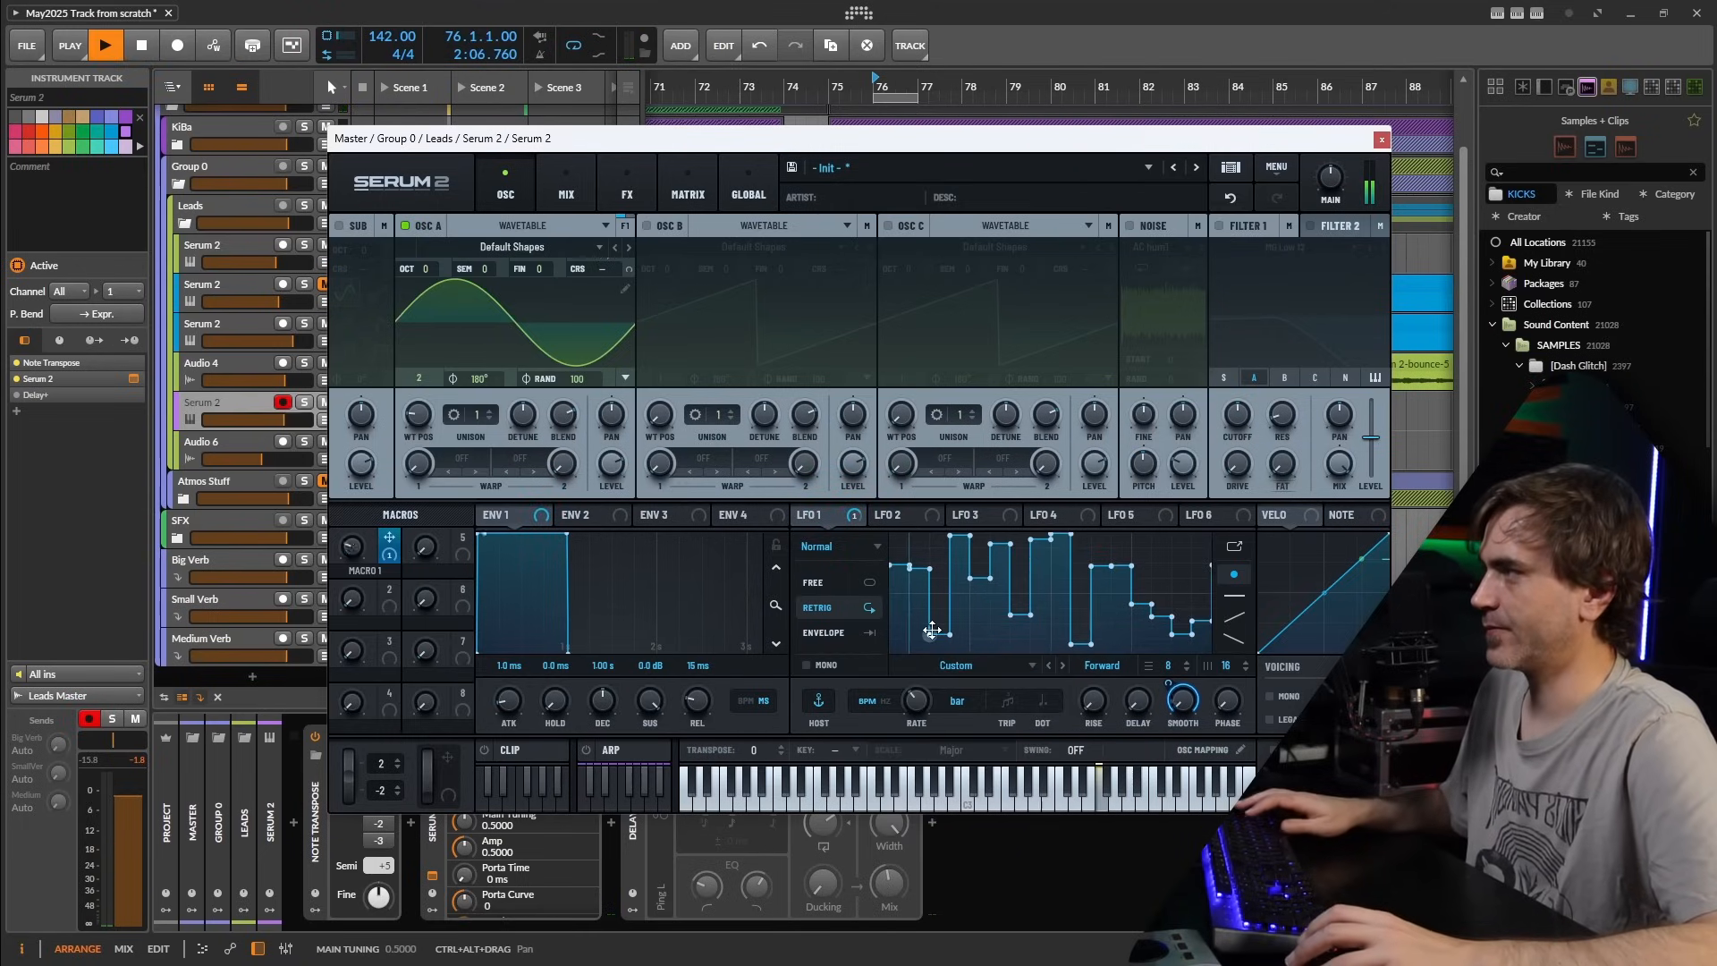
click(990, 667)
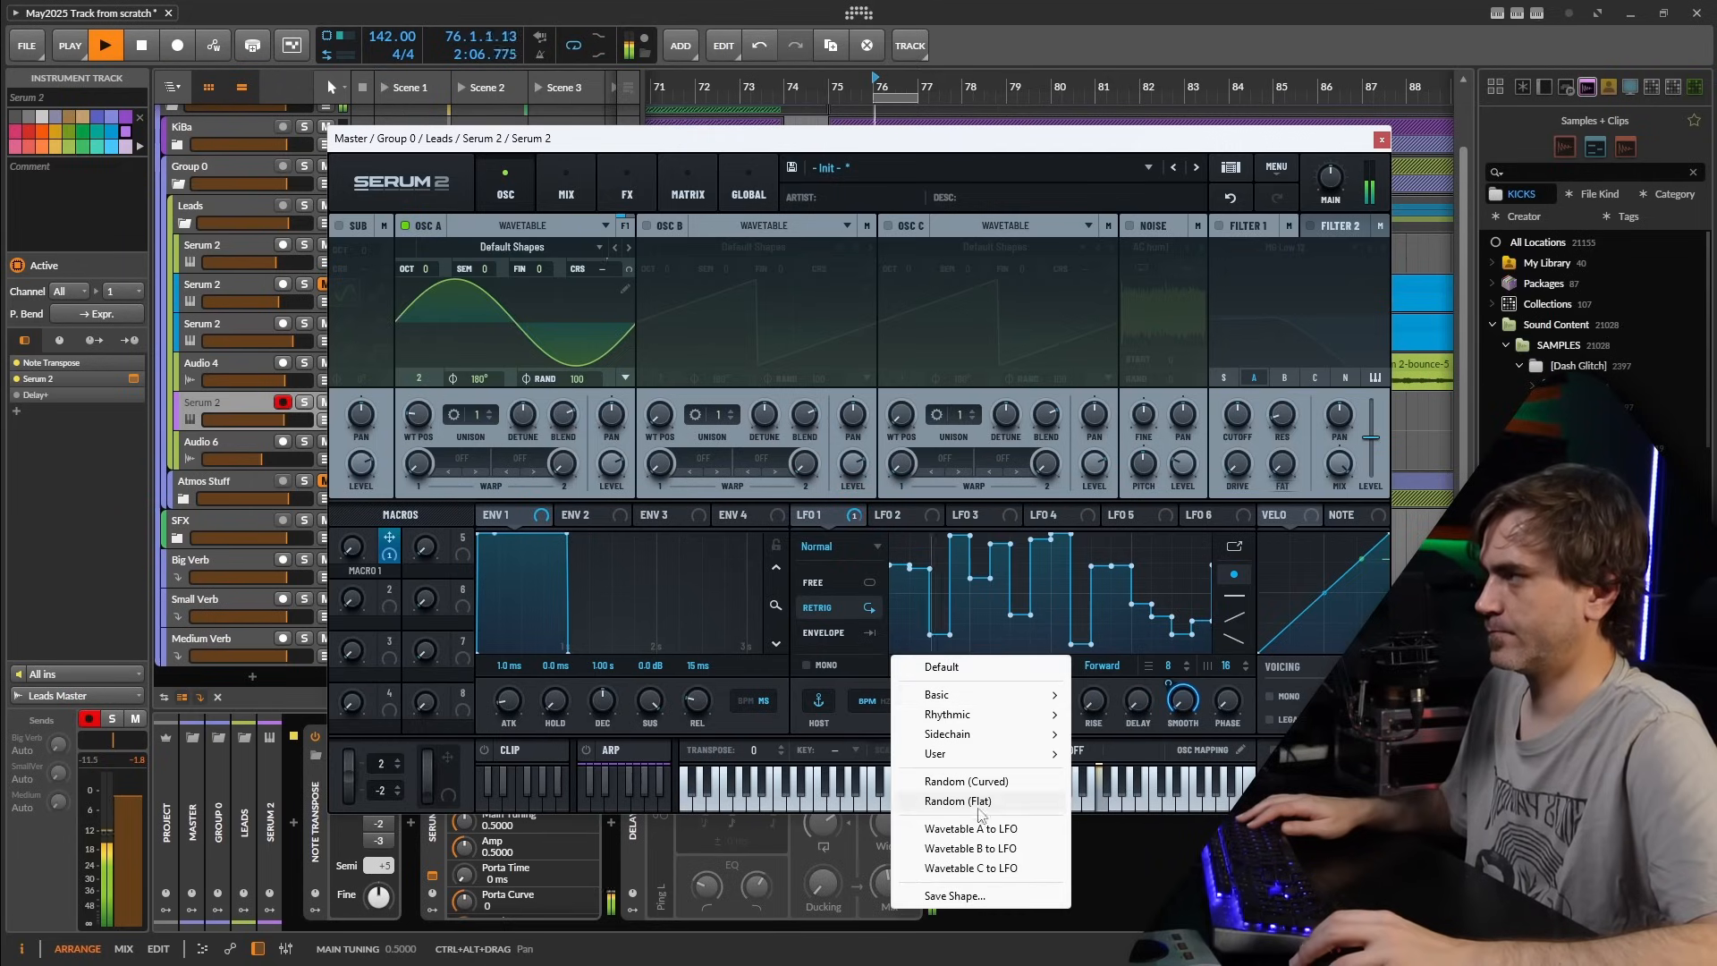
click(978, 802)
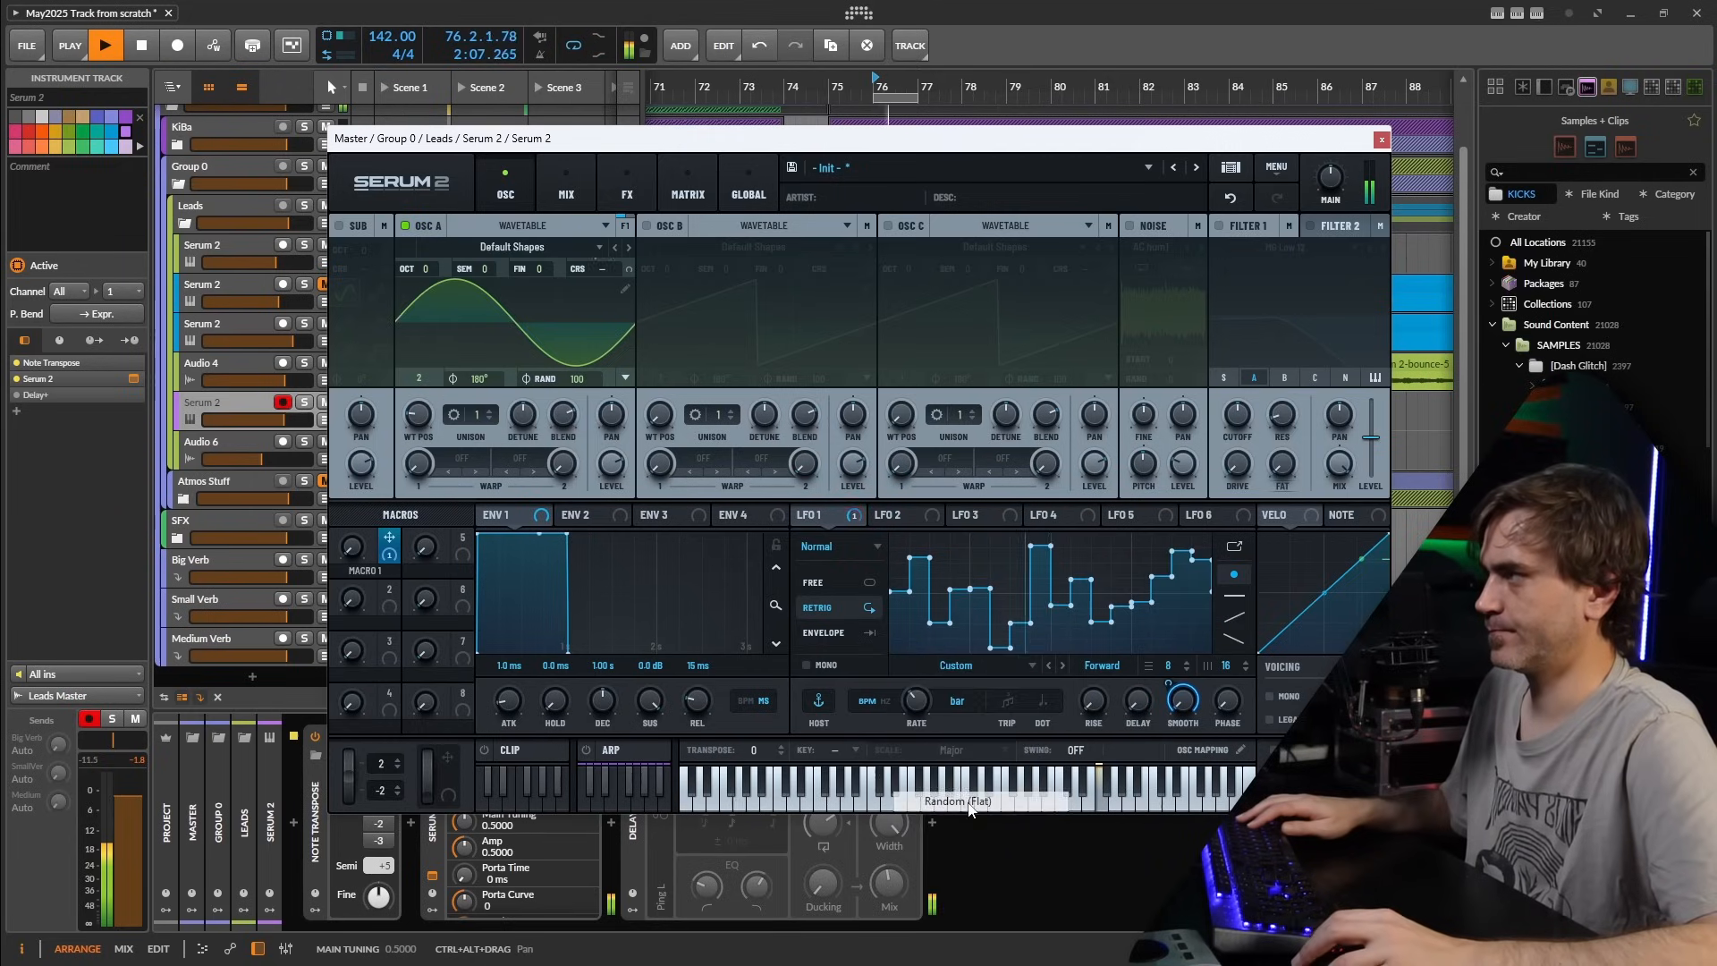
click(962, 668)
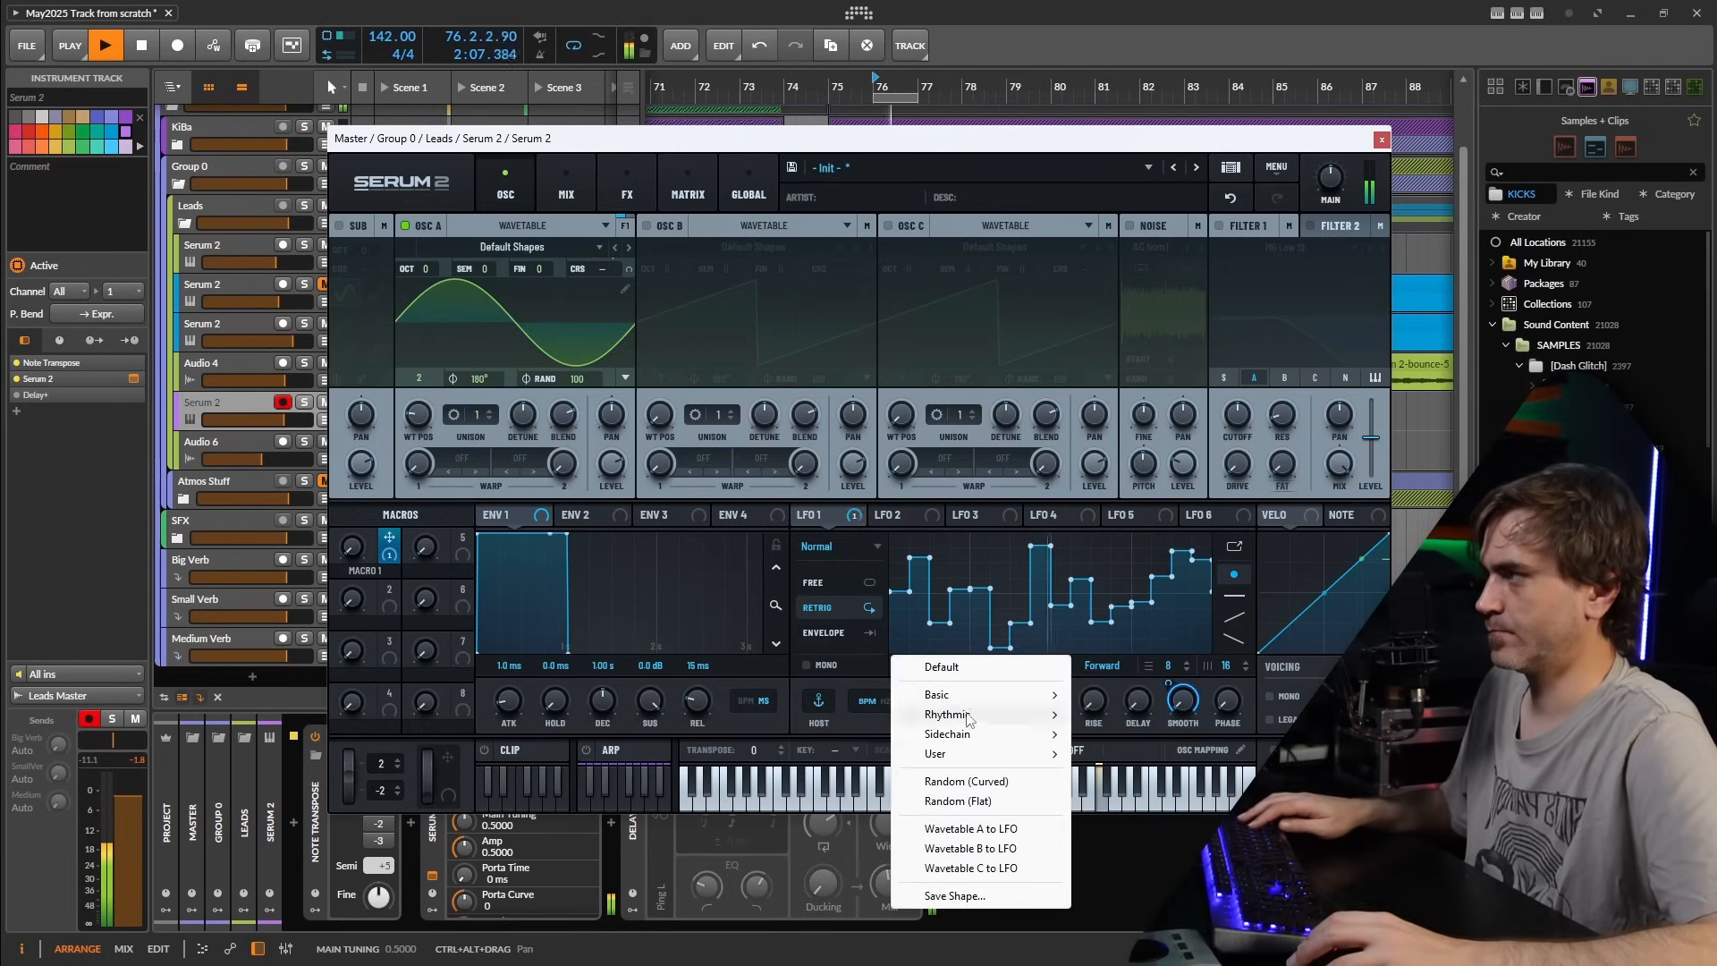
click(961, 801)
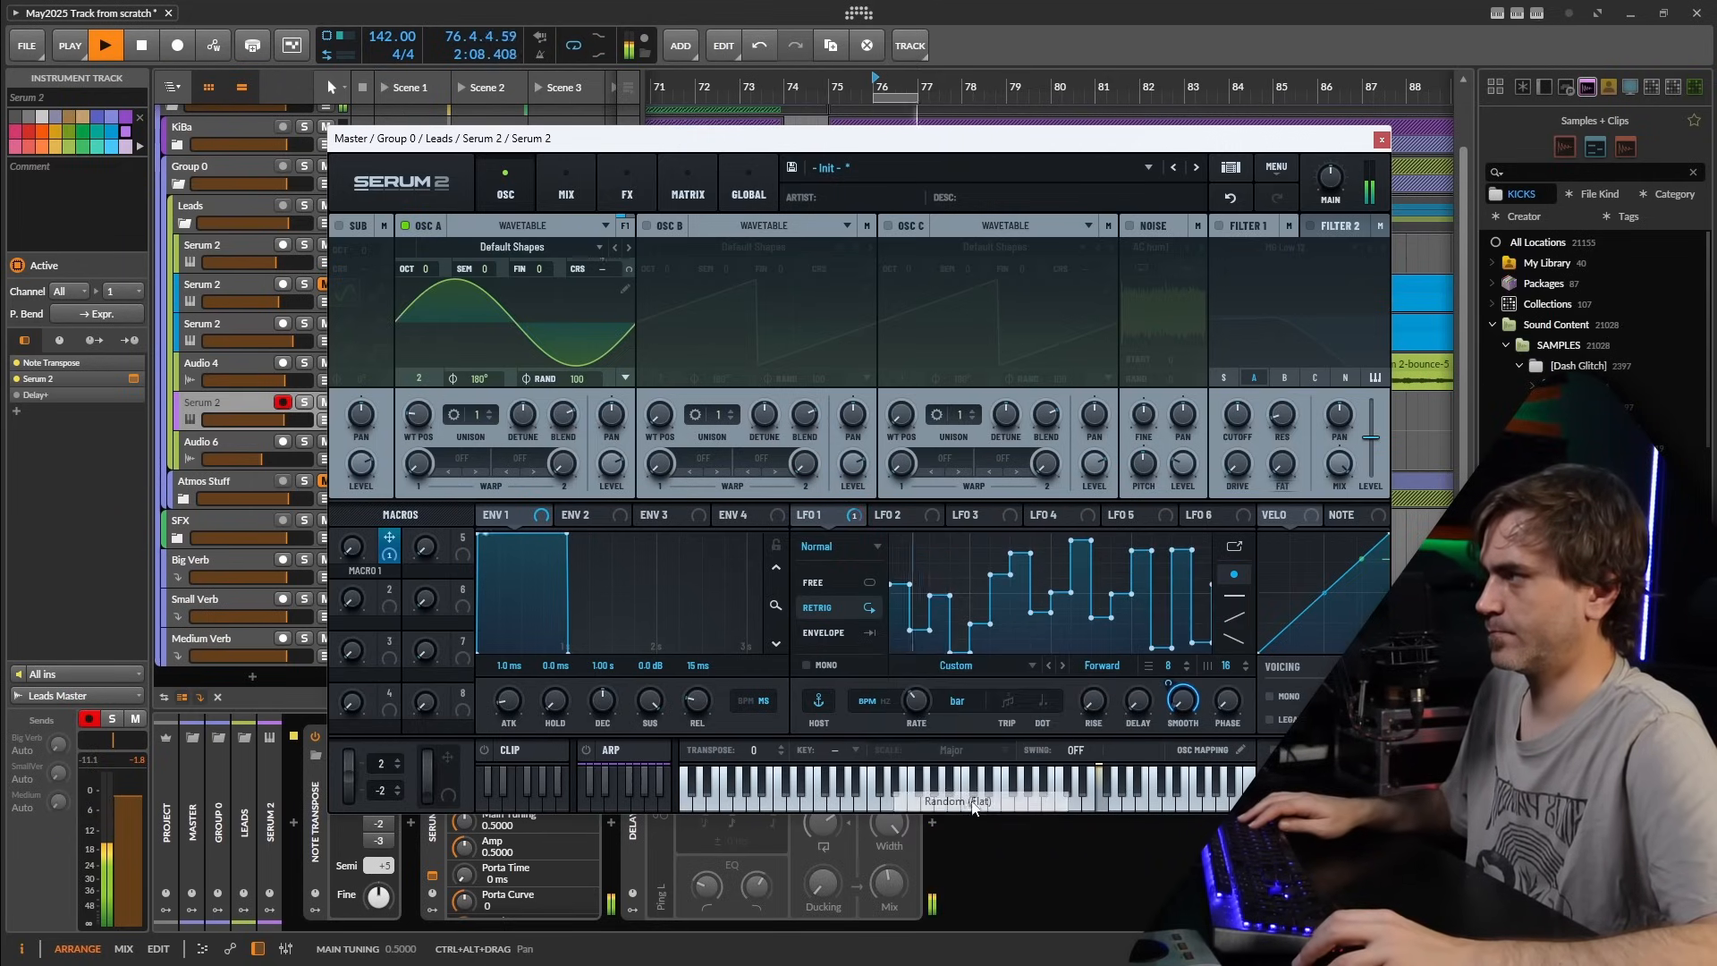
click(955, 670)
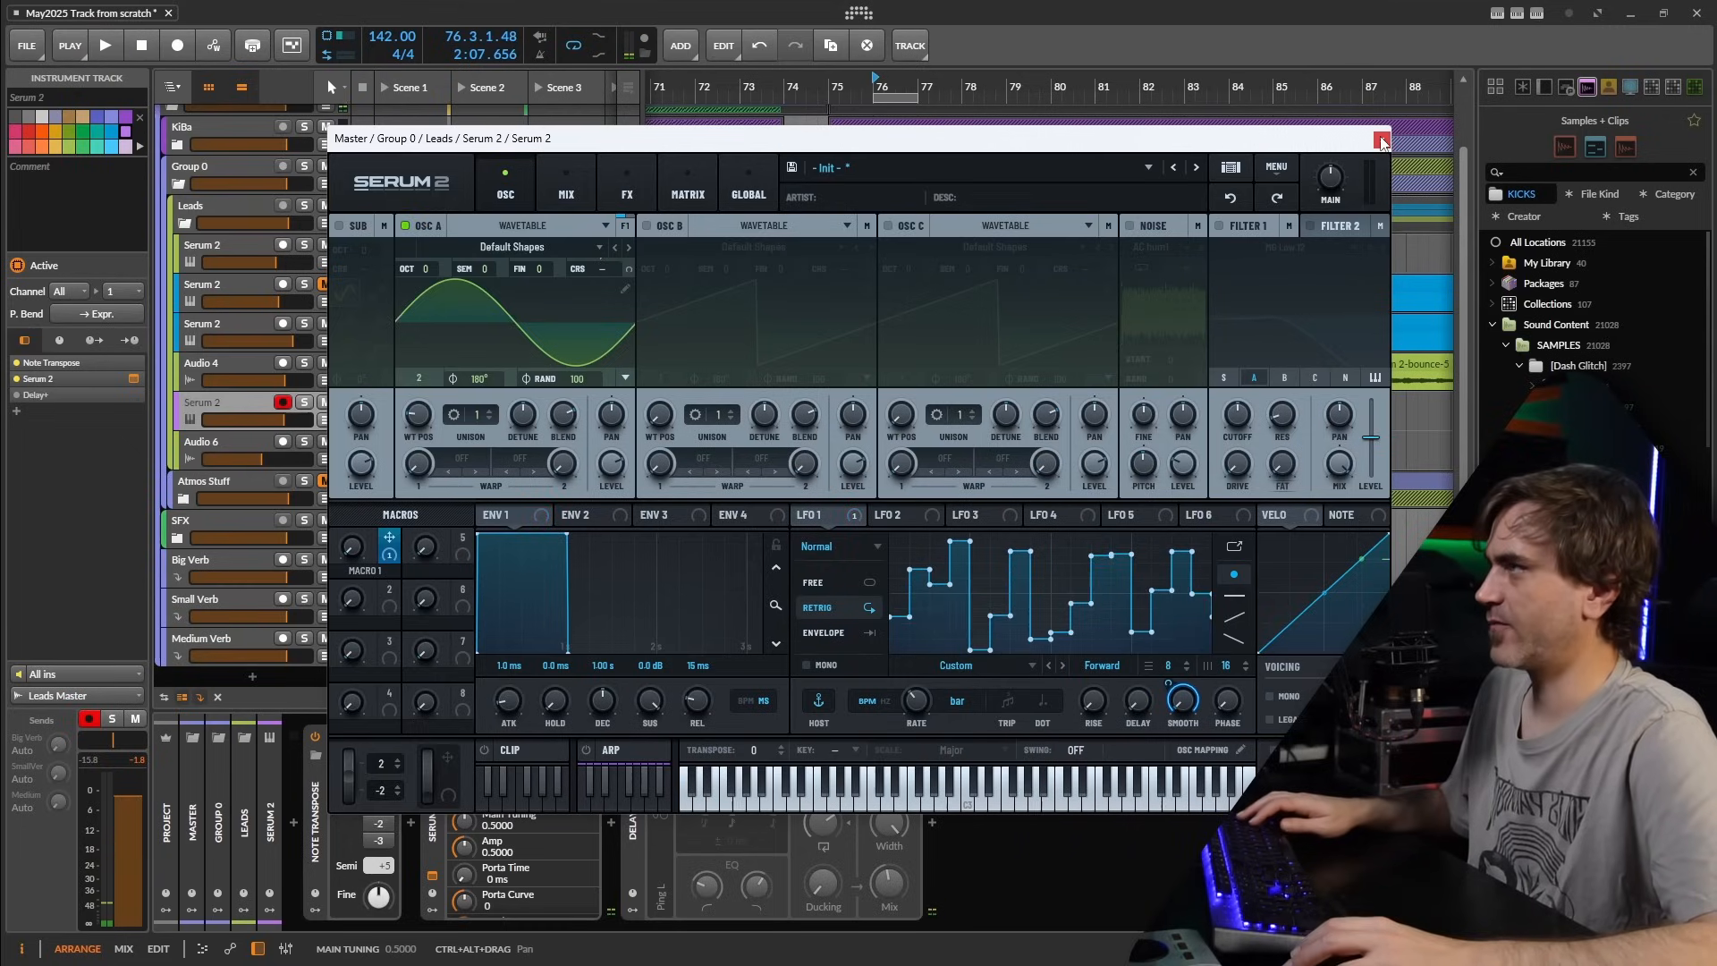
- Bounce the two lead clips at bars 75 and 76 to audio again and delete the extra Audio 6 track holding their arrangement copies
click(1381, 141)
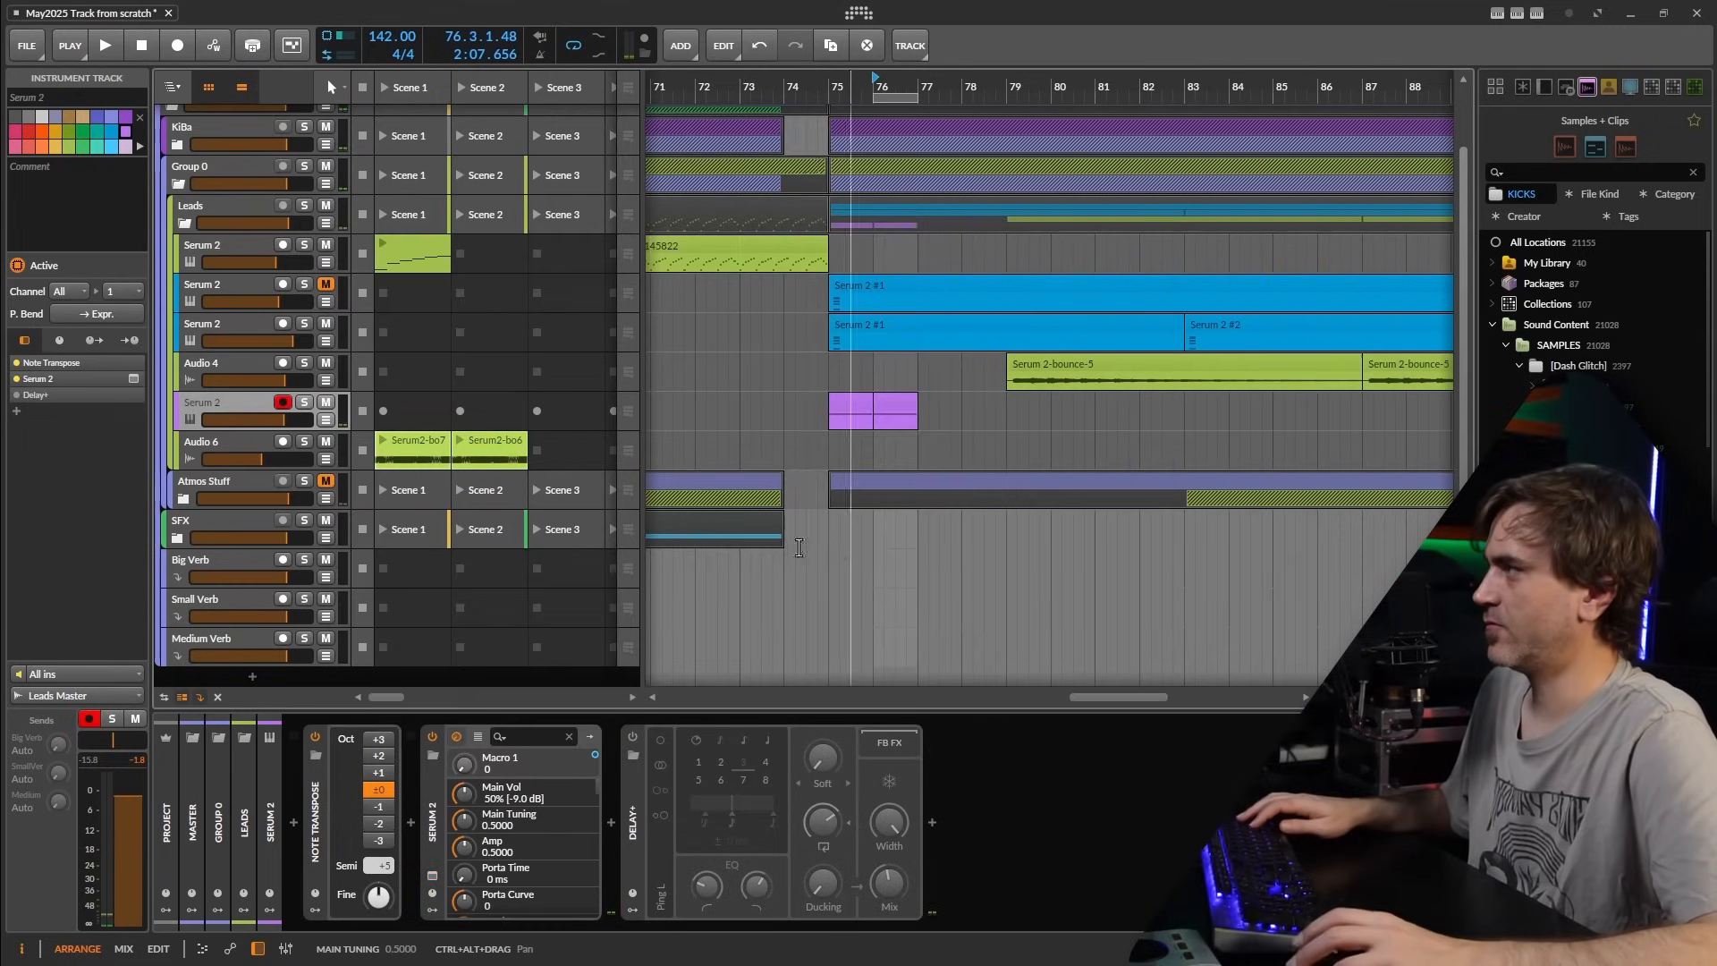
click(840, 402)
right_click(839, 398)
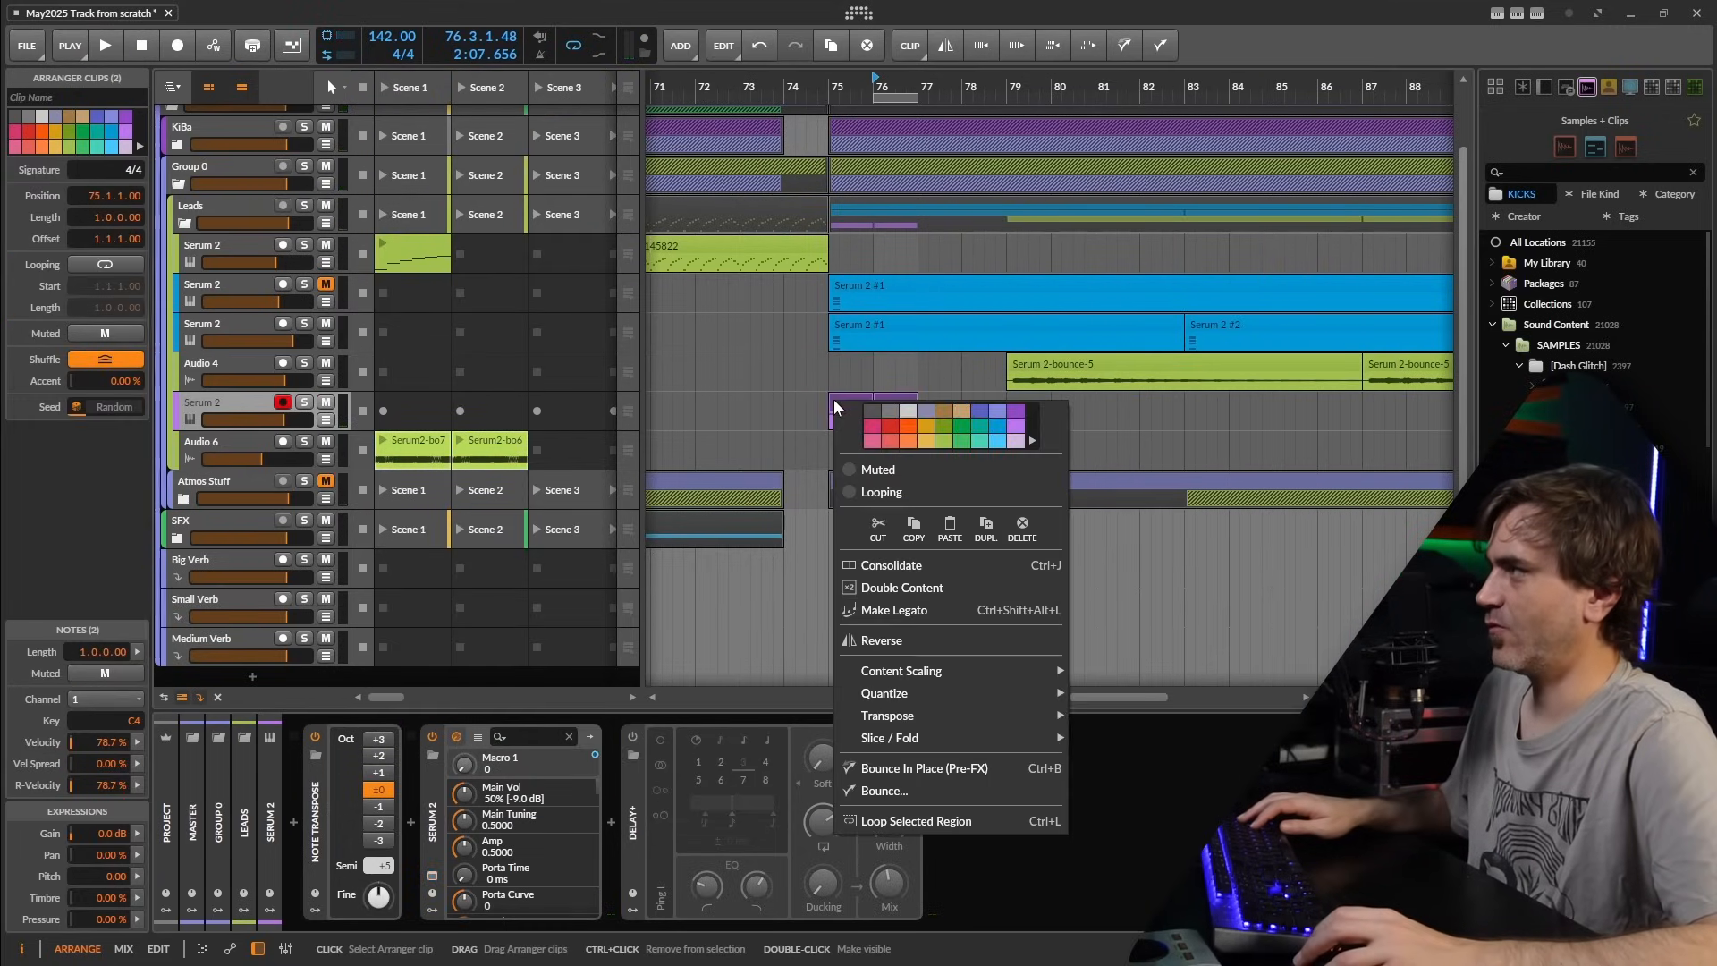
click(882, 793)
click(910, 673)
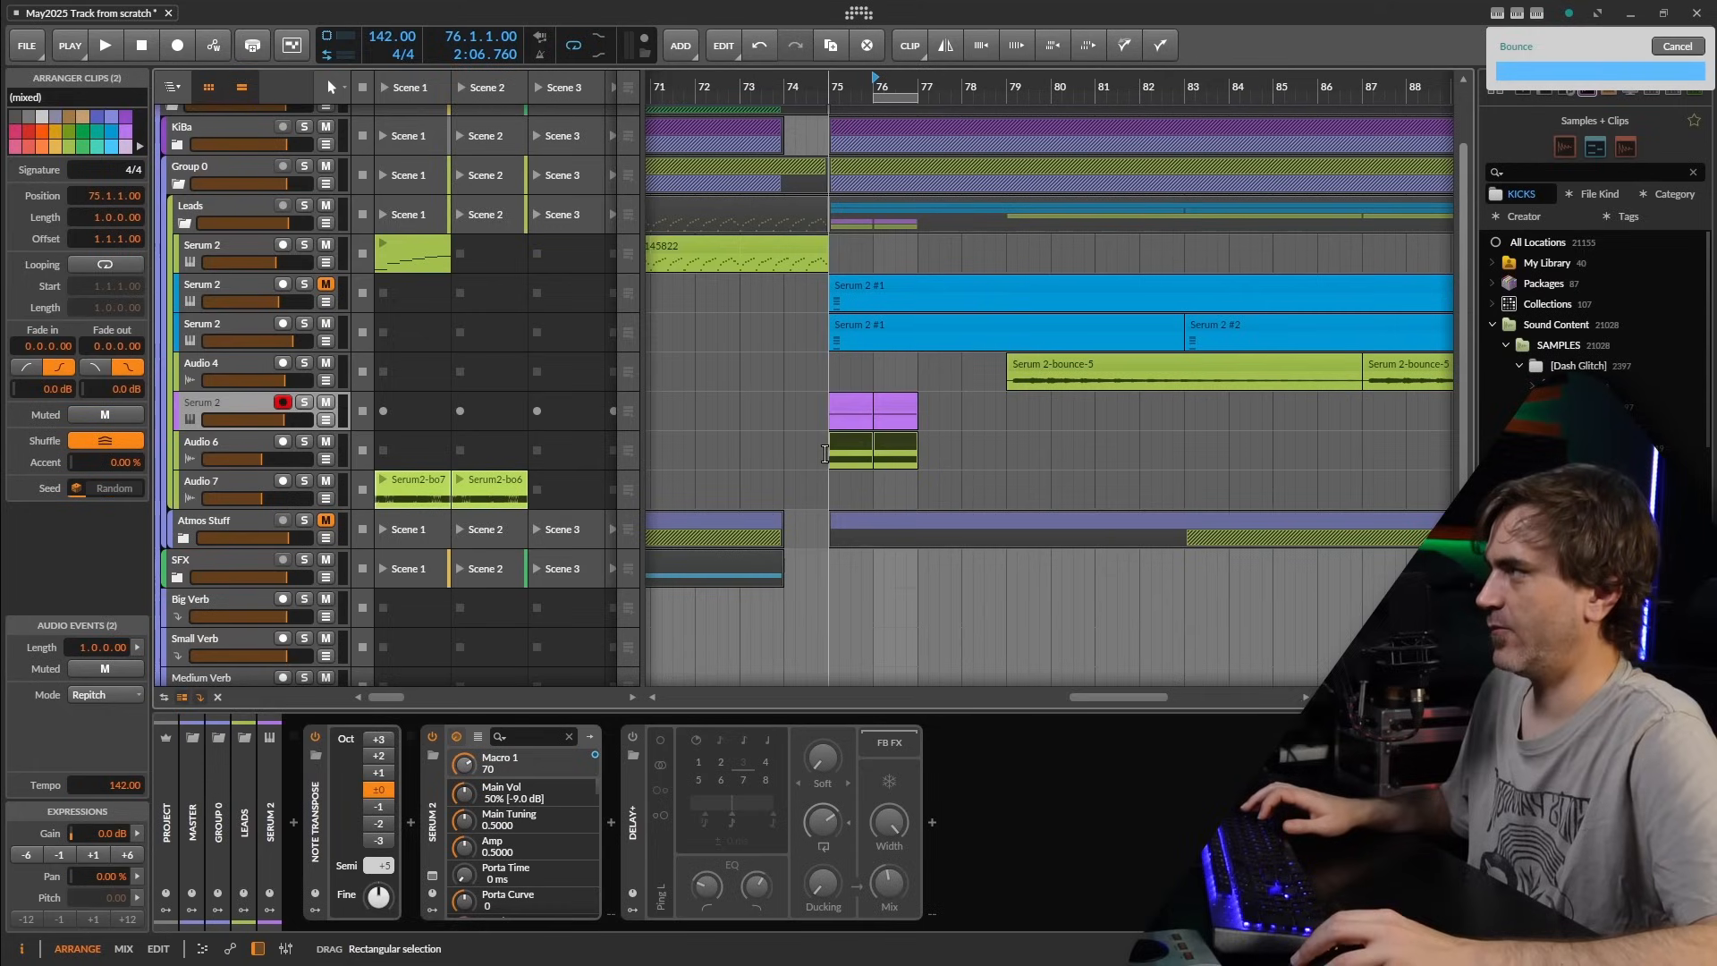
click(257, 447)
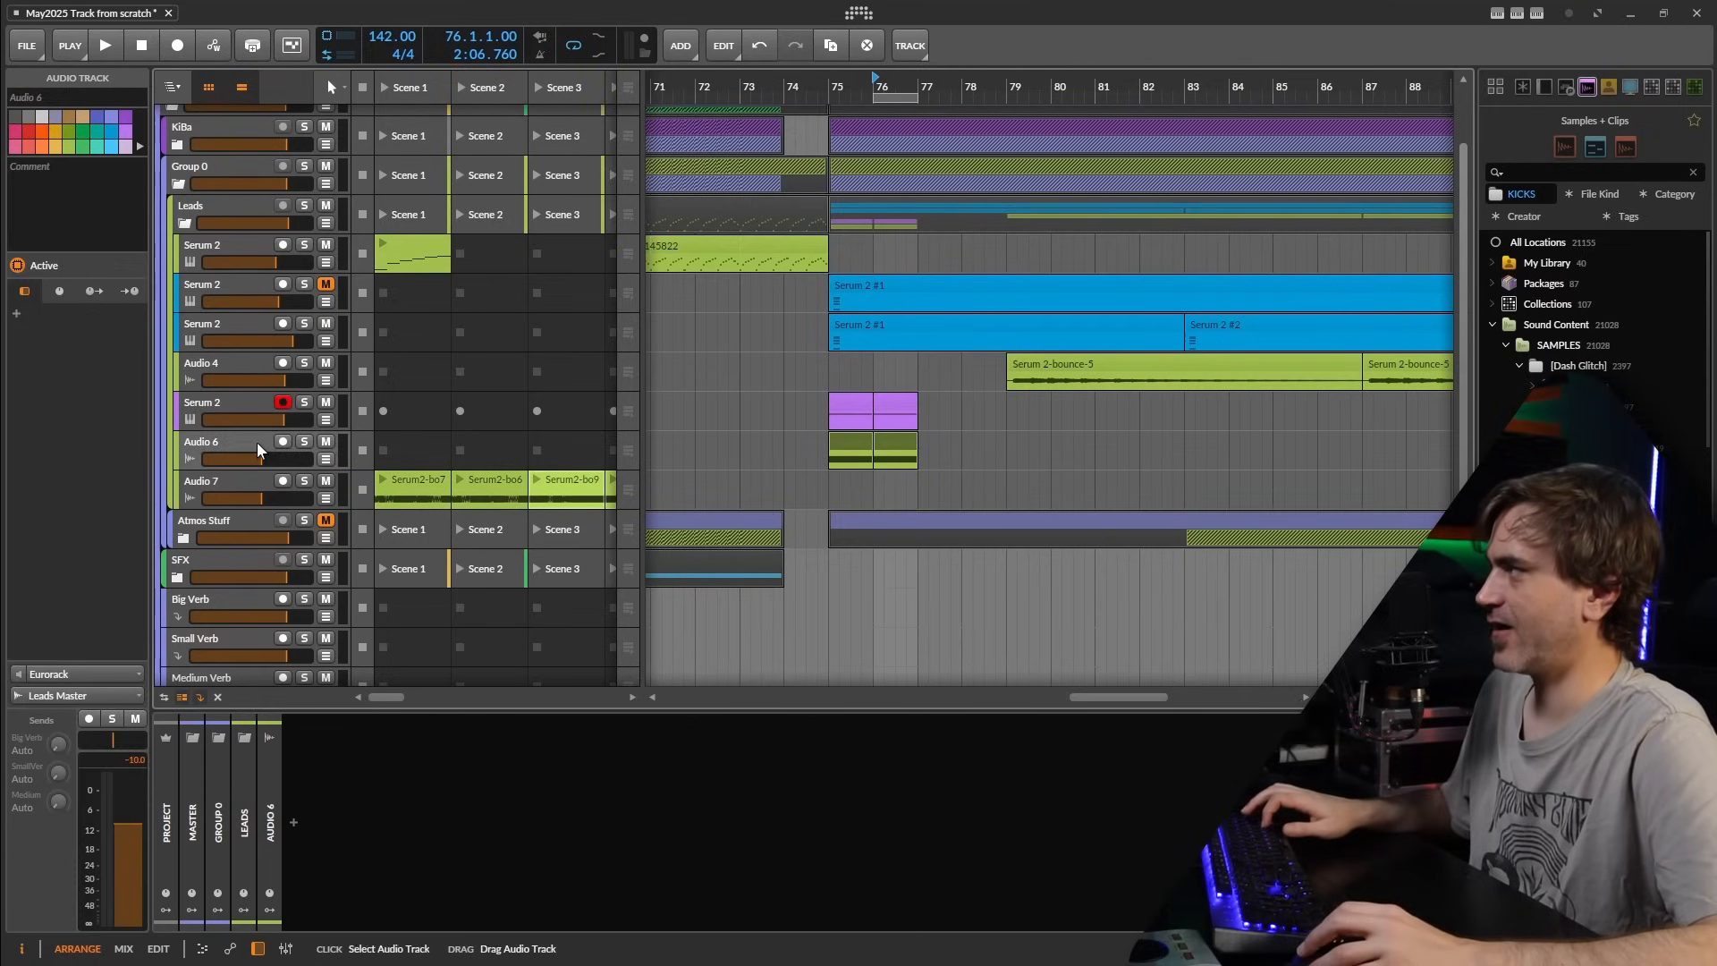
key(Delete)
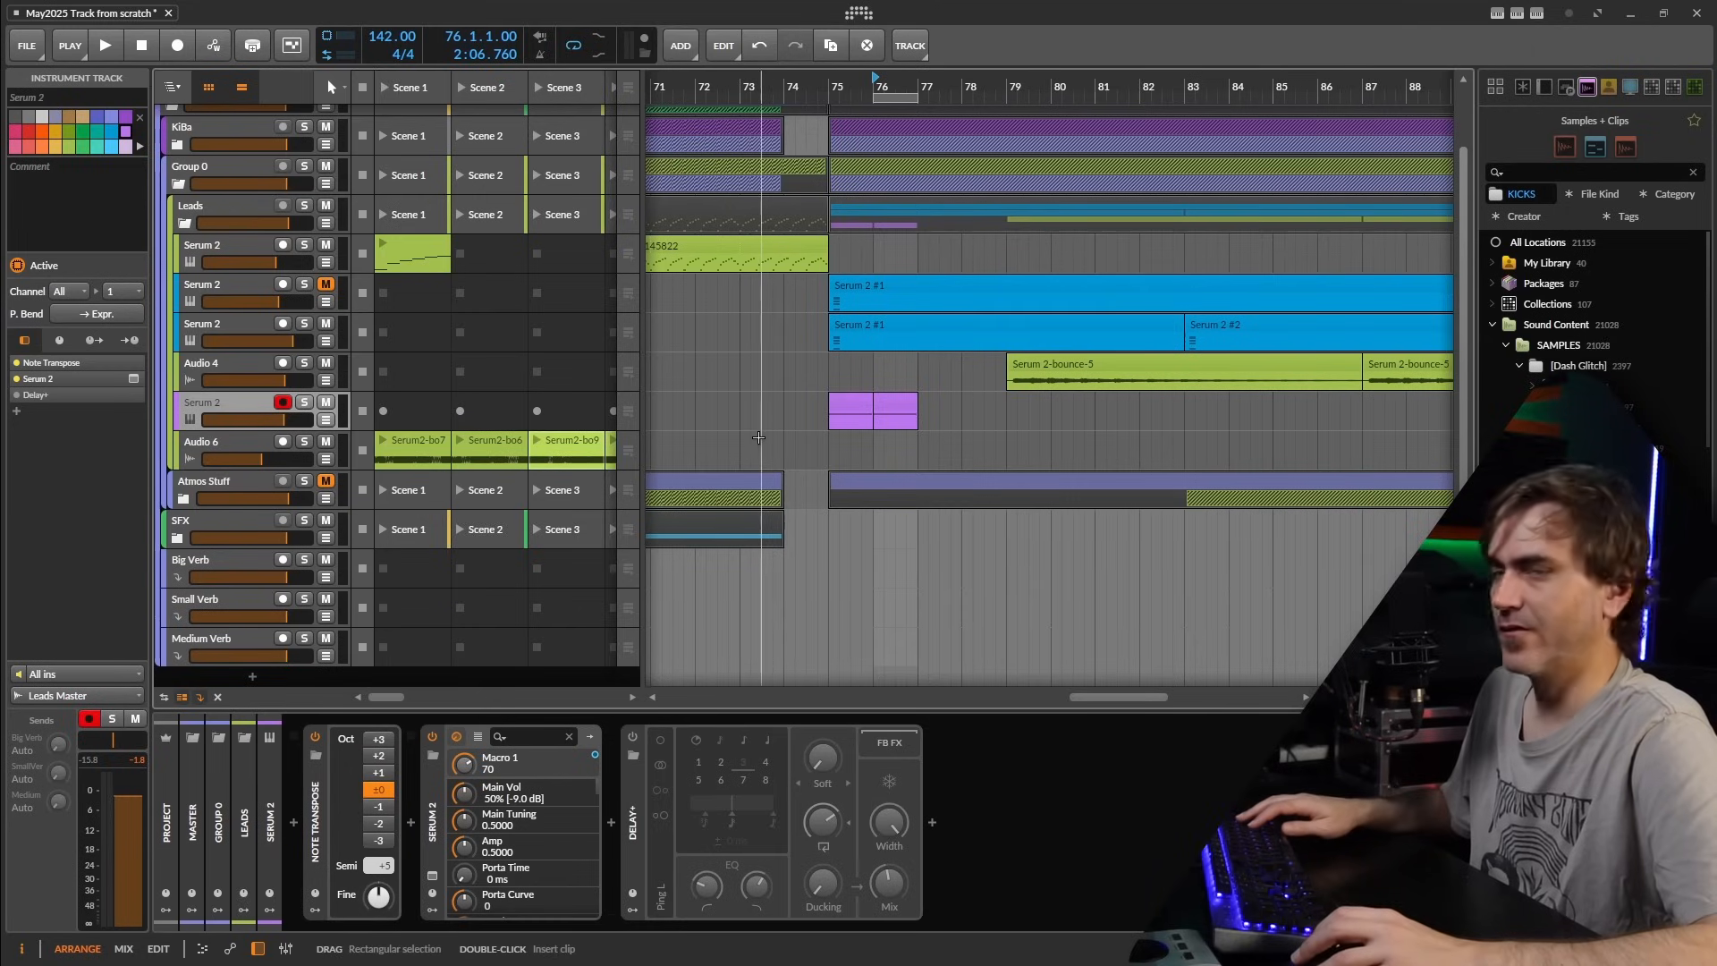
- Generate another Random (Flat) shape for LFO 1 in the lead's Serum 2 while auditioning the looped bar, and close its editor
key(space)
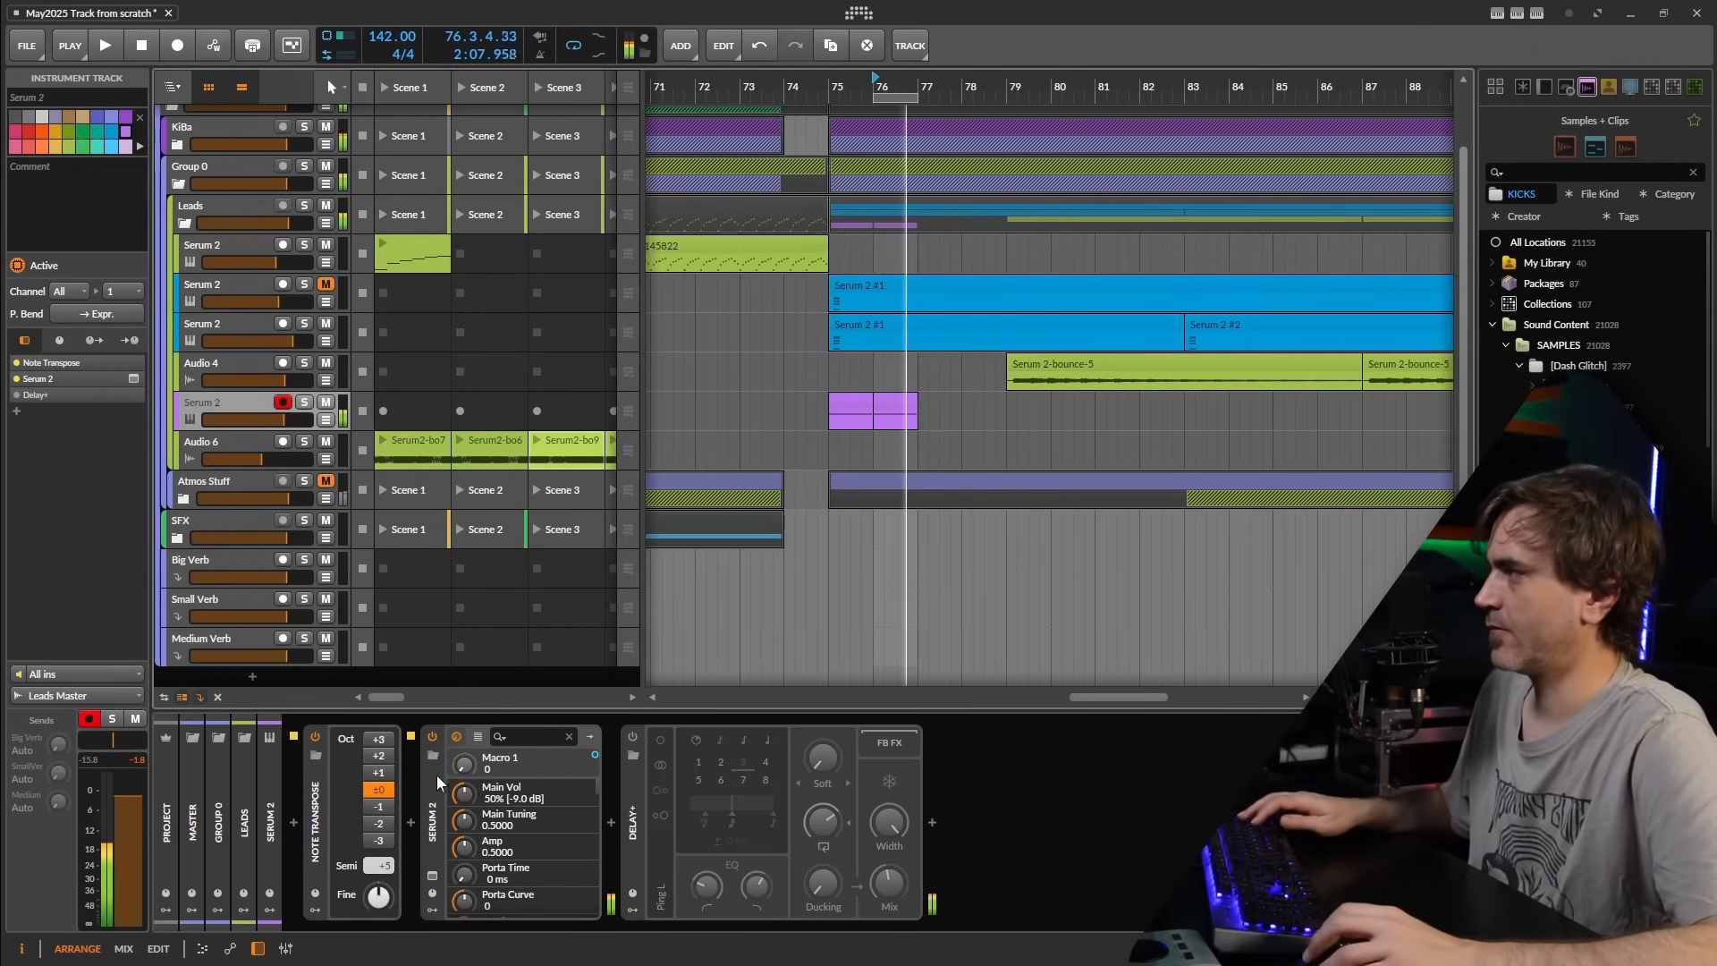
click(432, 877)
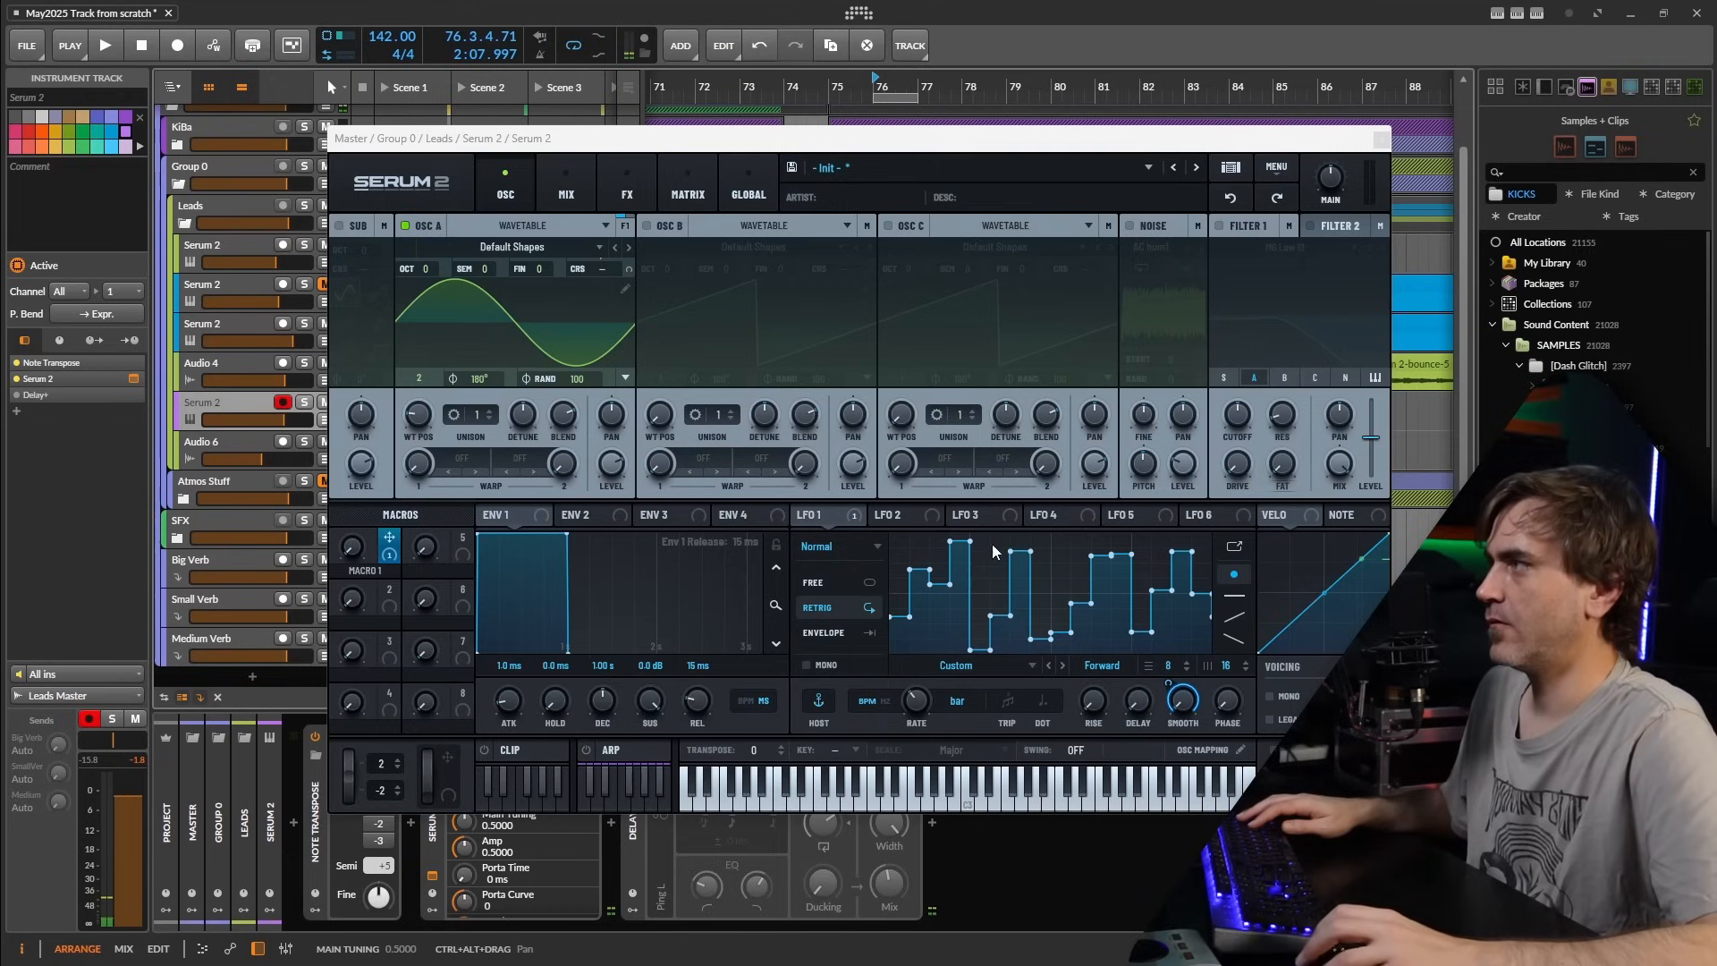
click(969, 662)
click(983, 801)
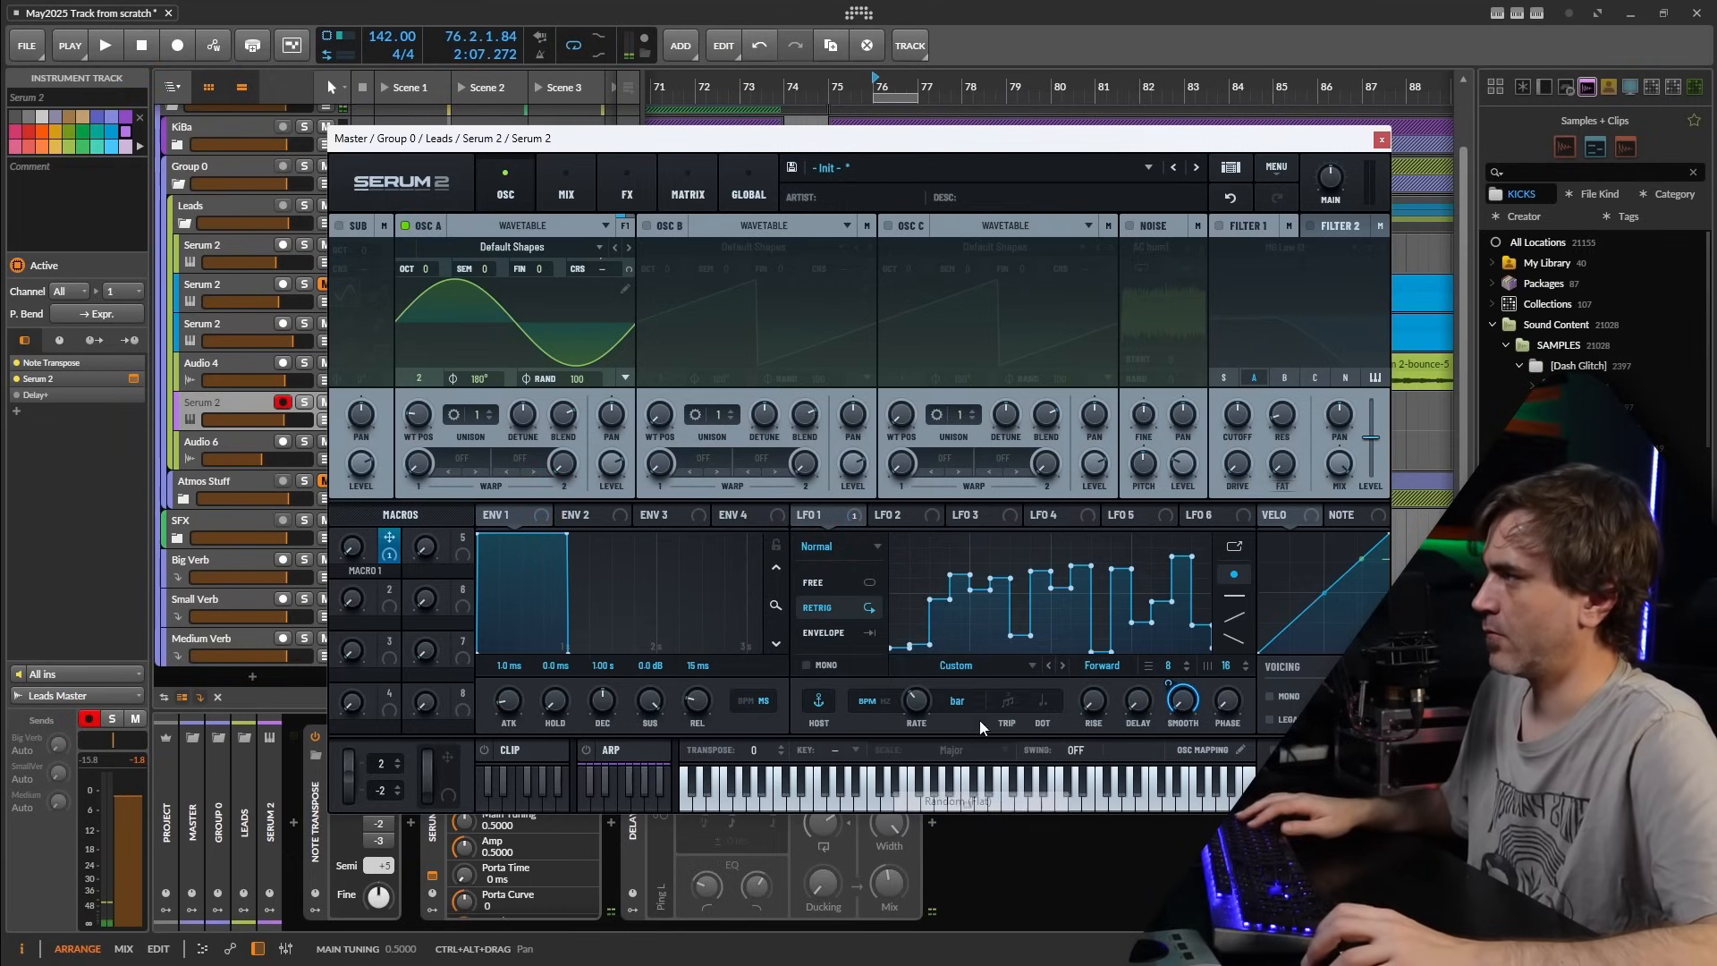
click(970, 664)
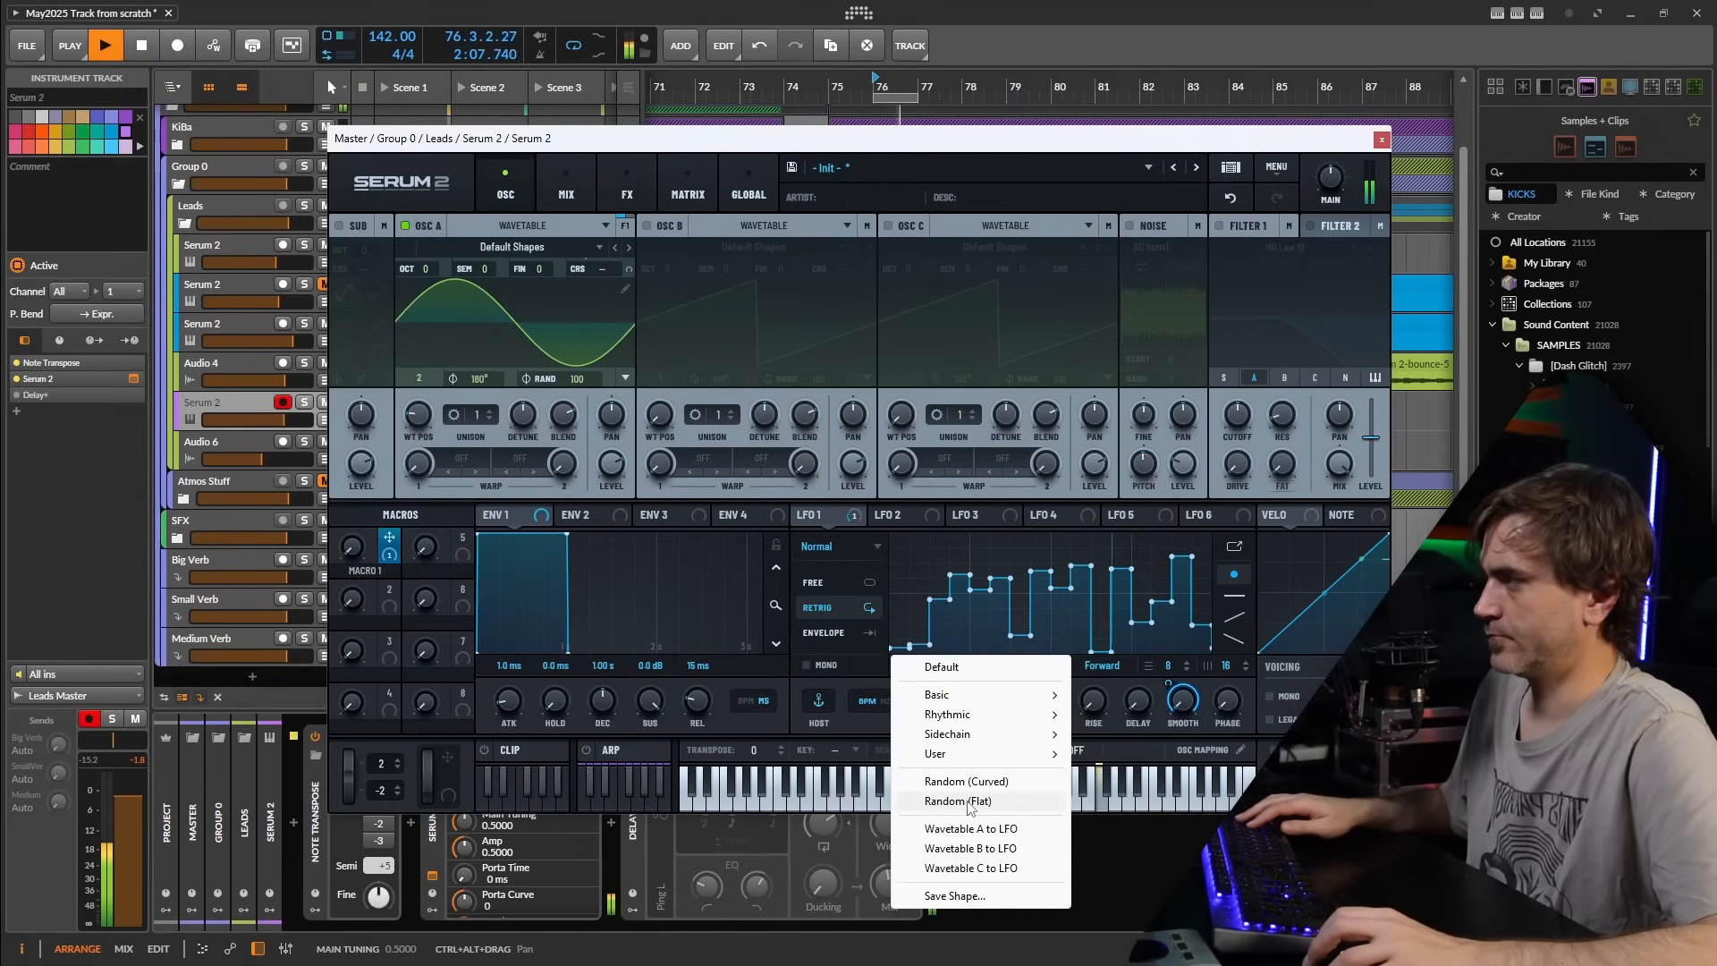
click(1099, 140)
key(space)
click(1382, 141)
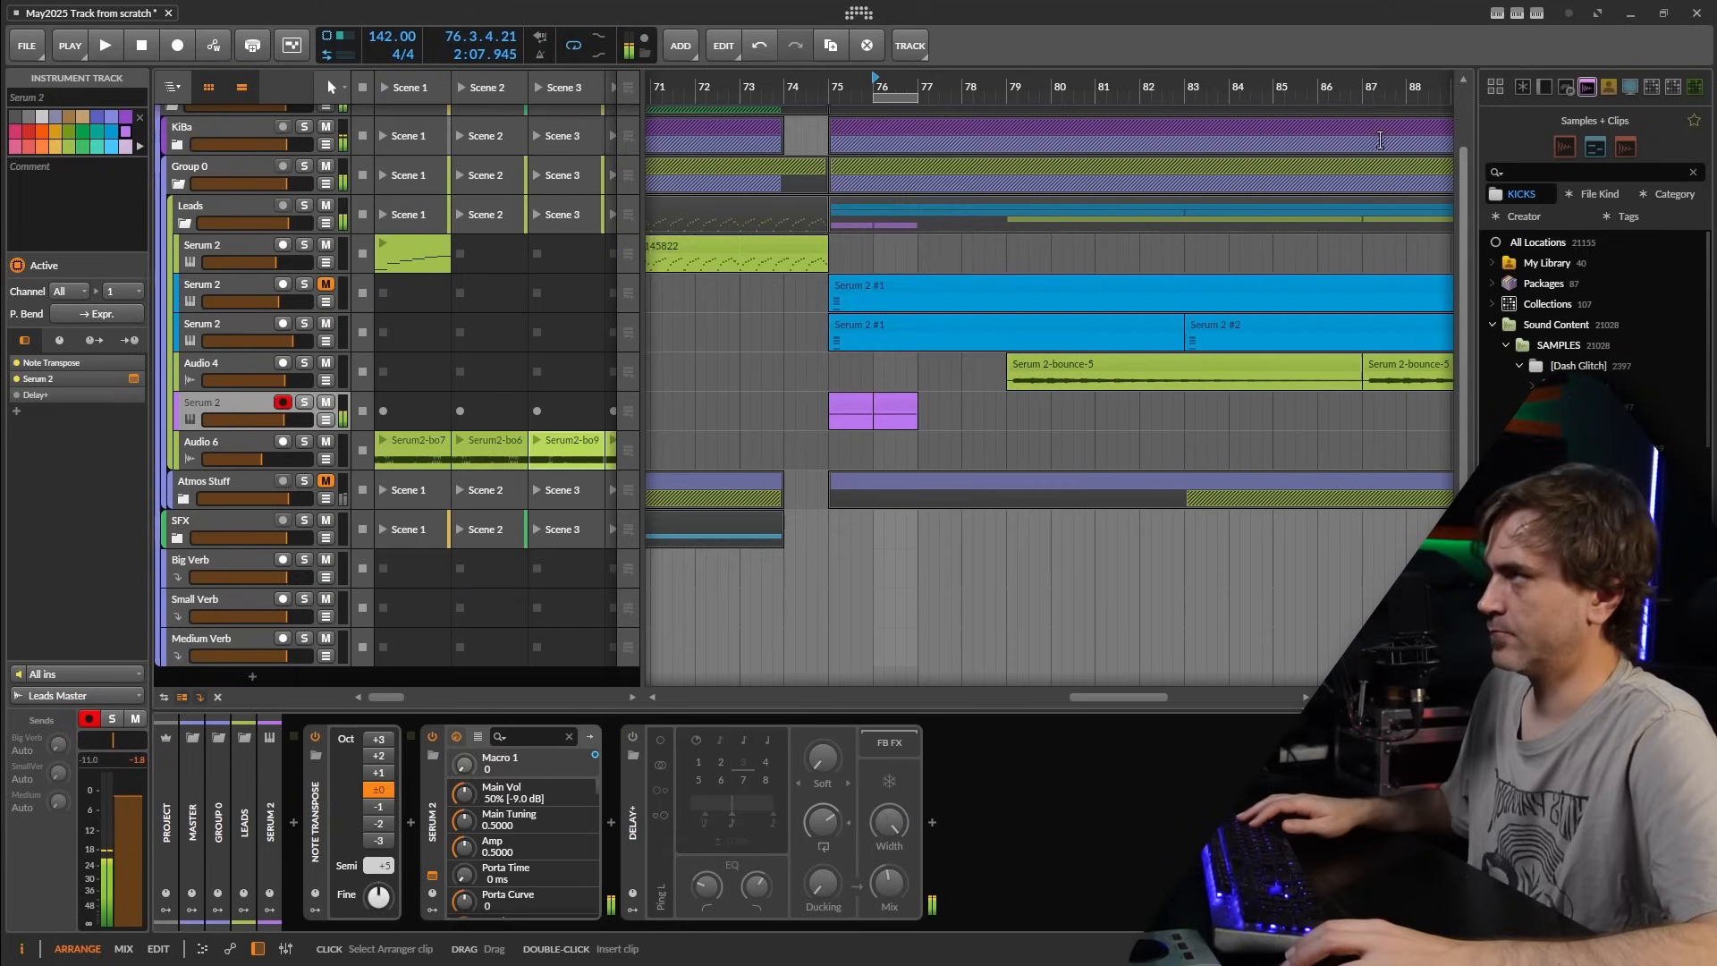
- Bounce both lead clips with the newest LFO pattern and remove the Audio 6 track created for their arrangement copies
right_click(888, 404)
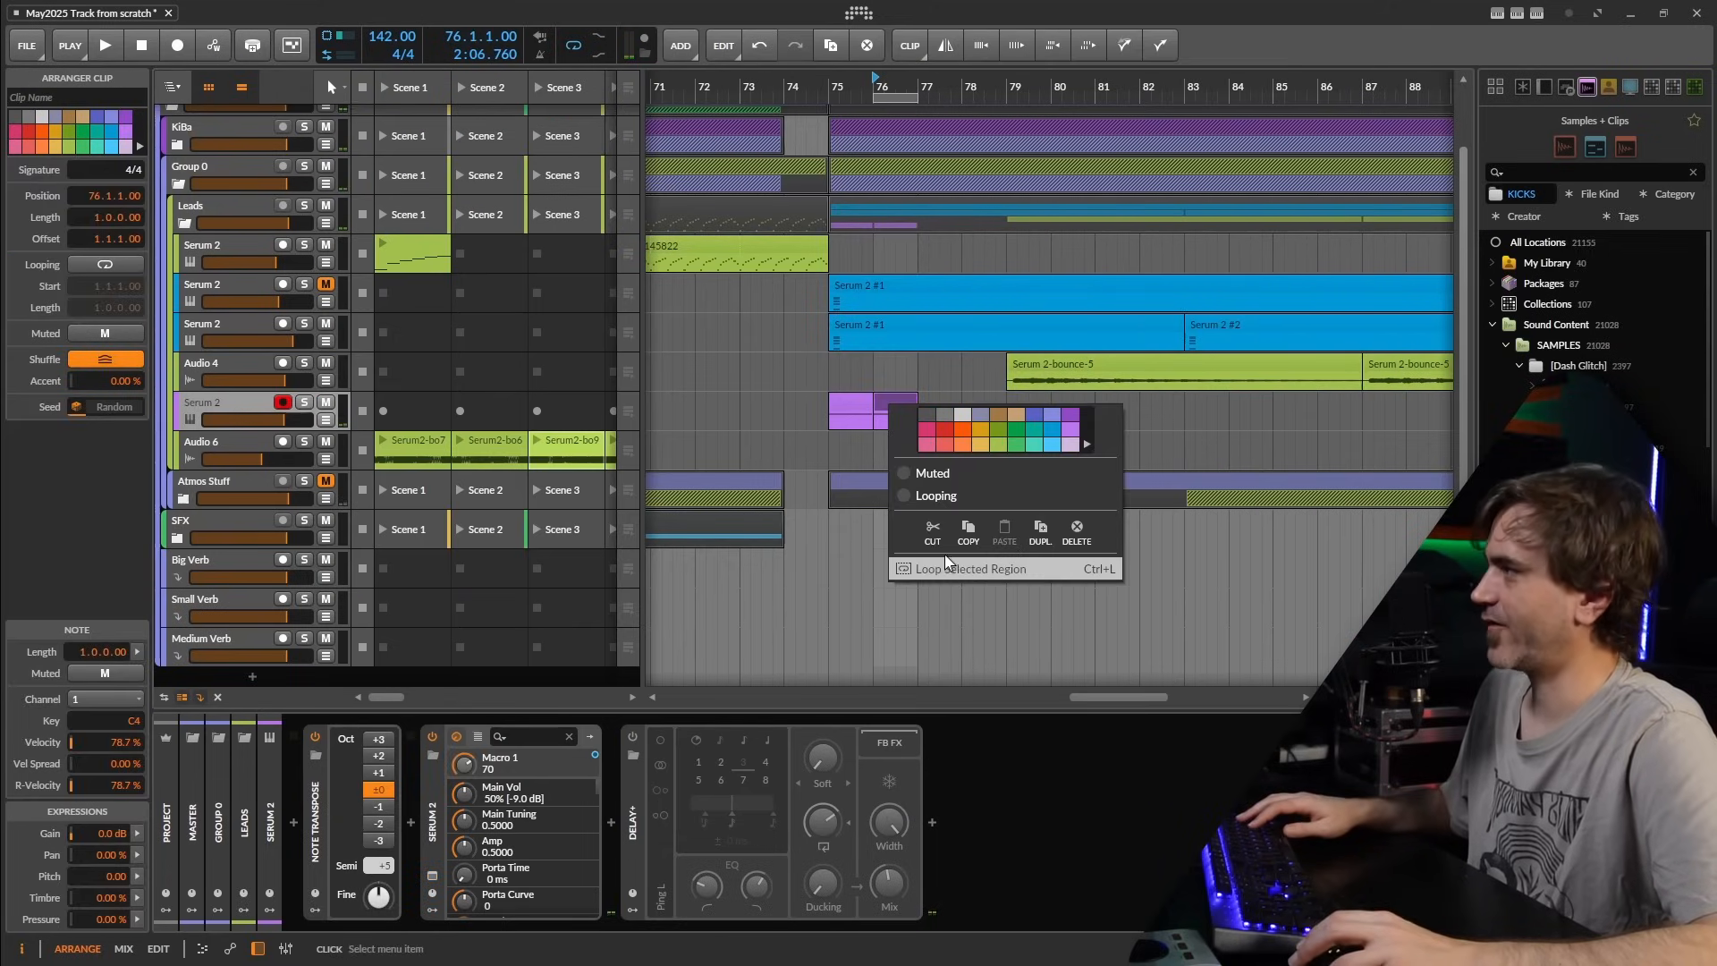
click(888, 373)
drag(888, 373, 855, 406)
right_click(855, 405)
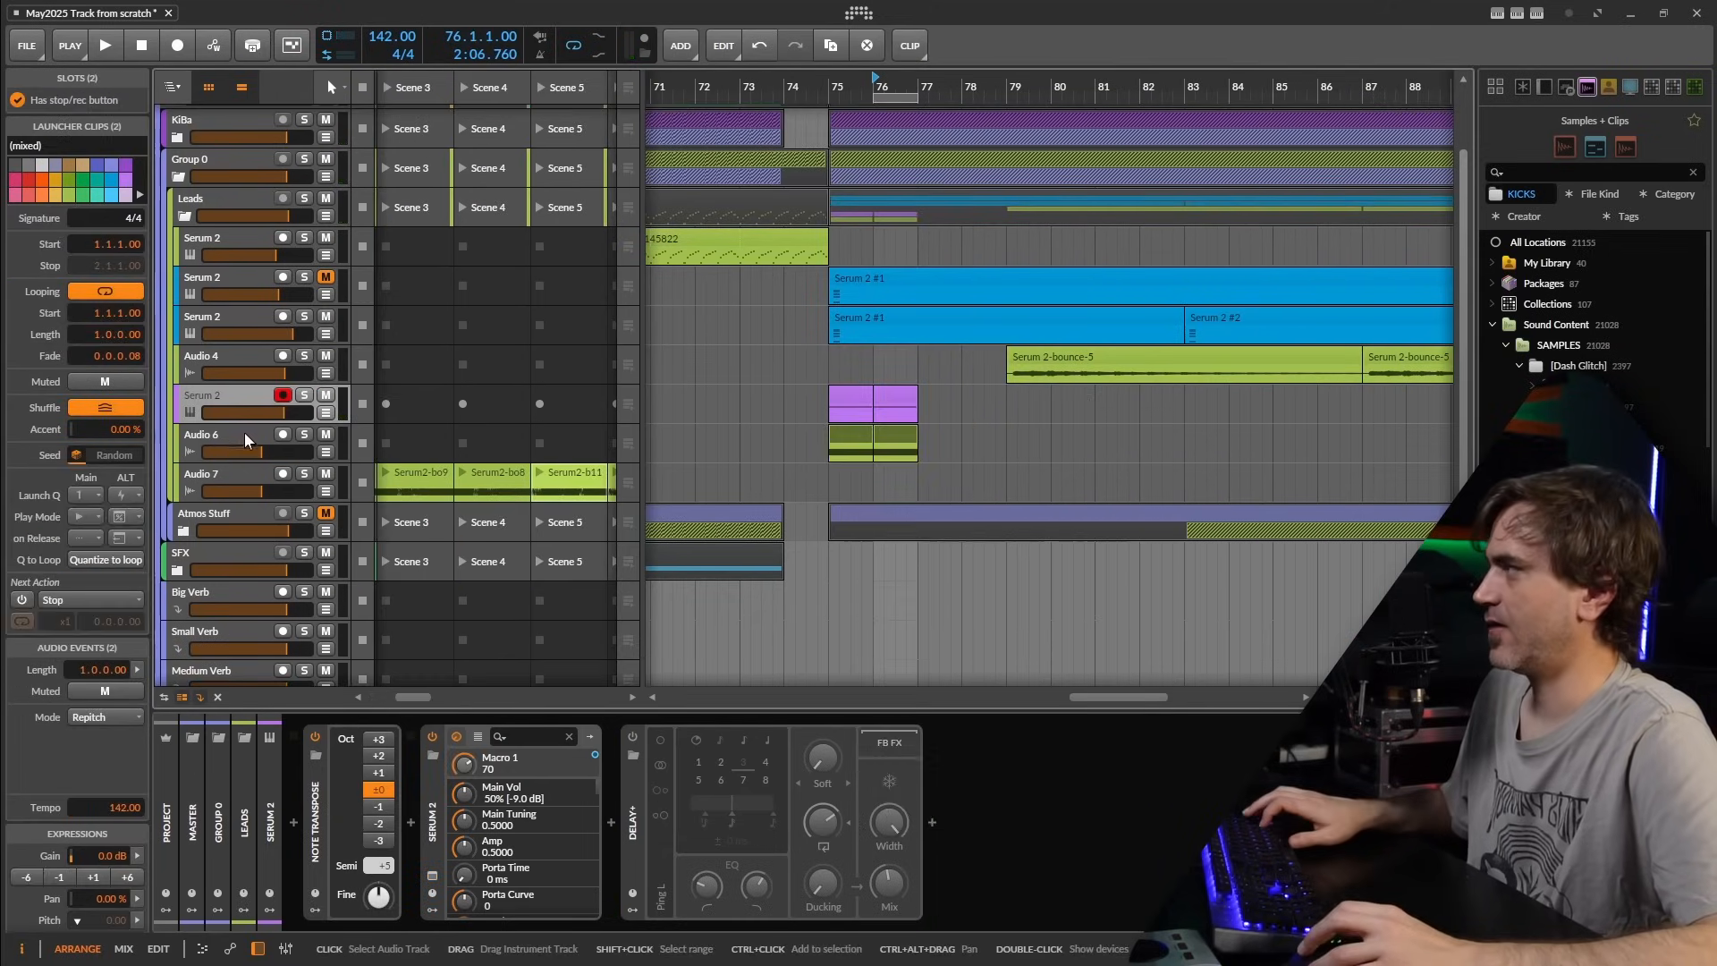
click(244, 432)
key(Delete)
- Group the new lead's Serum 2 track with the bounced Audio 6 track and deactivate the Serum 2 track inside the group
click(224, 396)
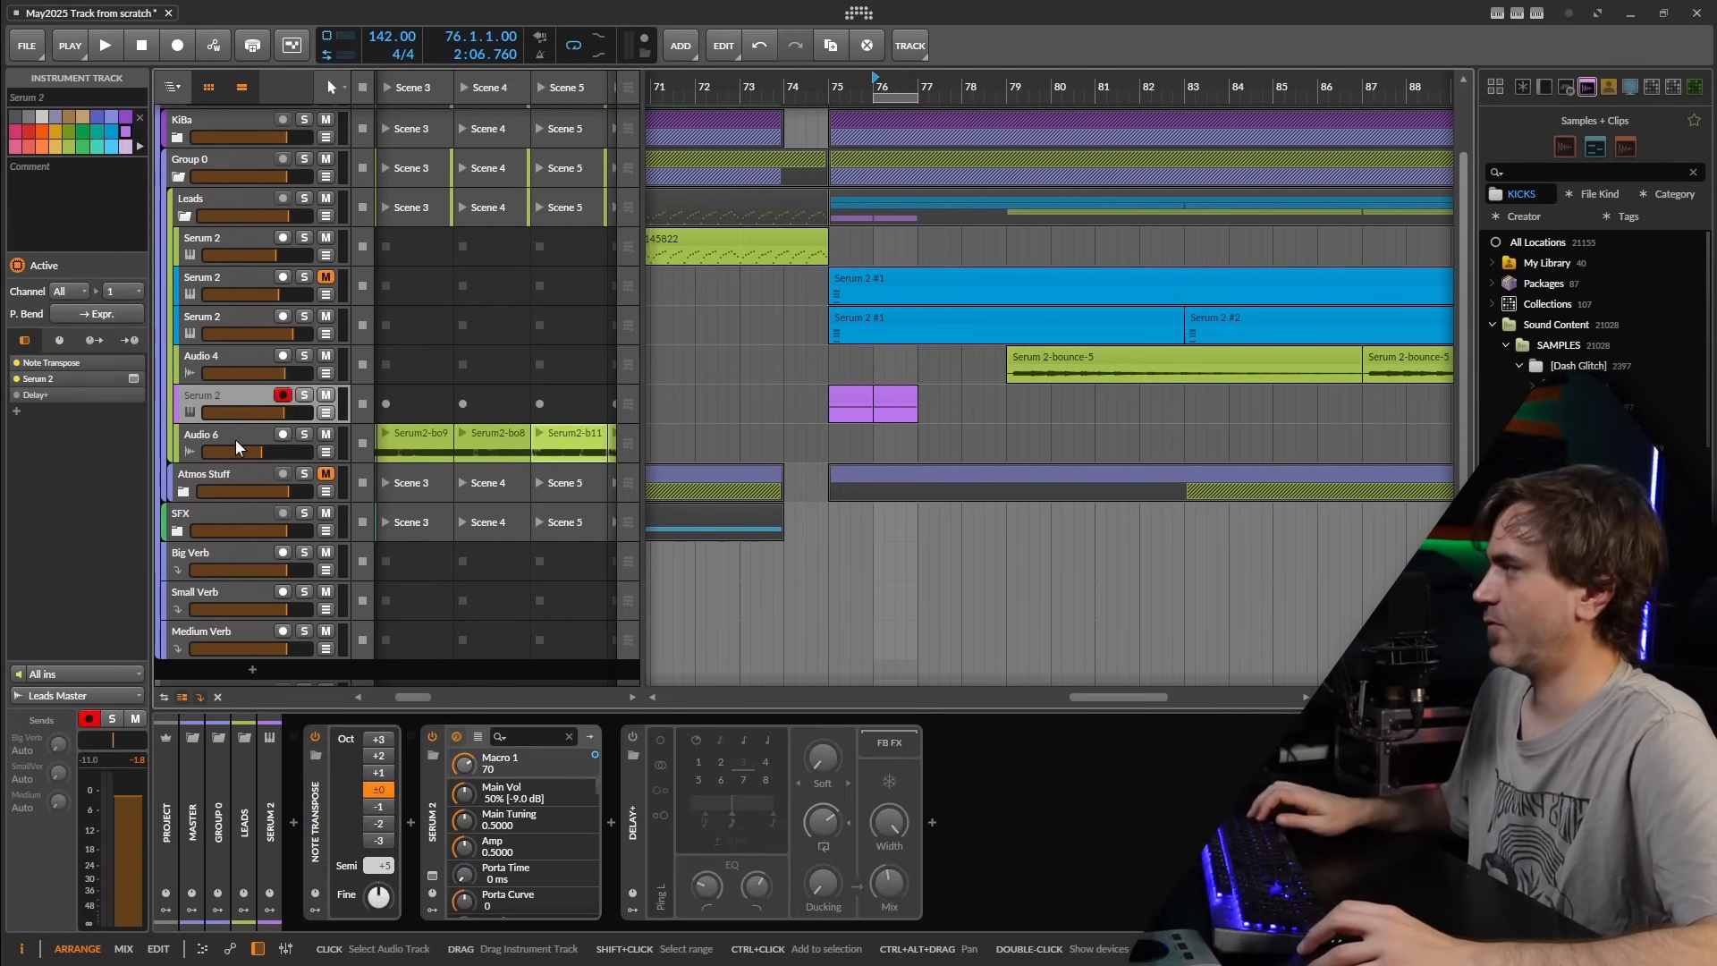
shift+click(227, 437)
click(223, 401)
shift+click(224, 437)
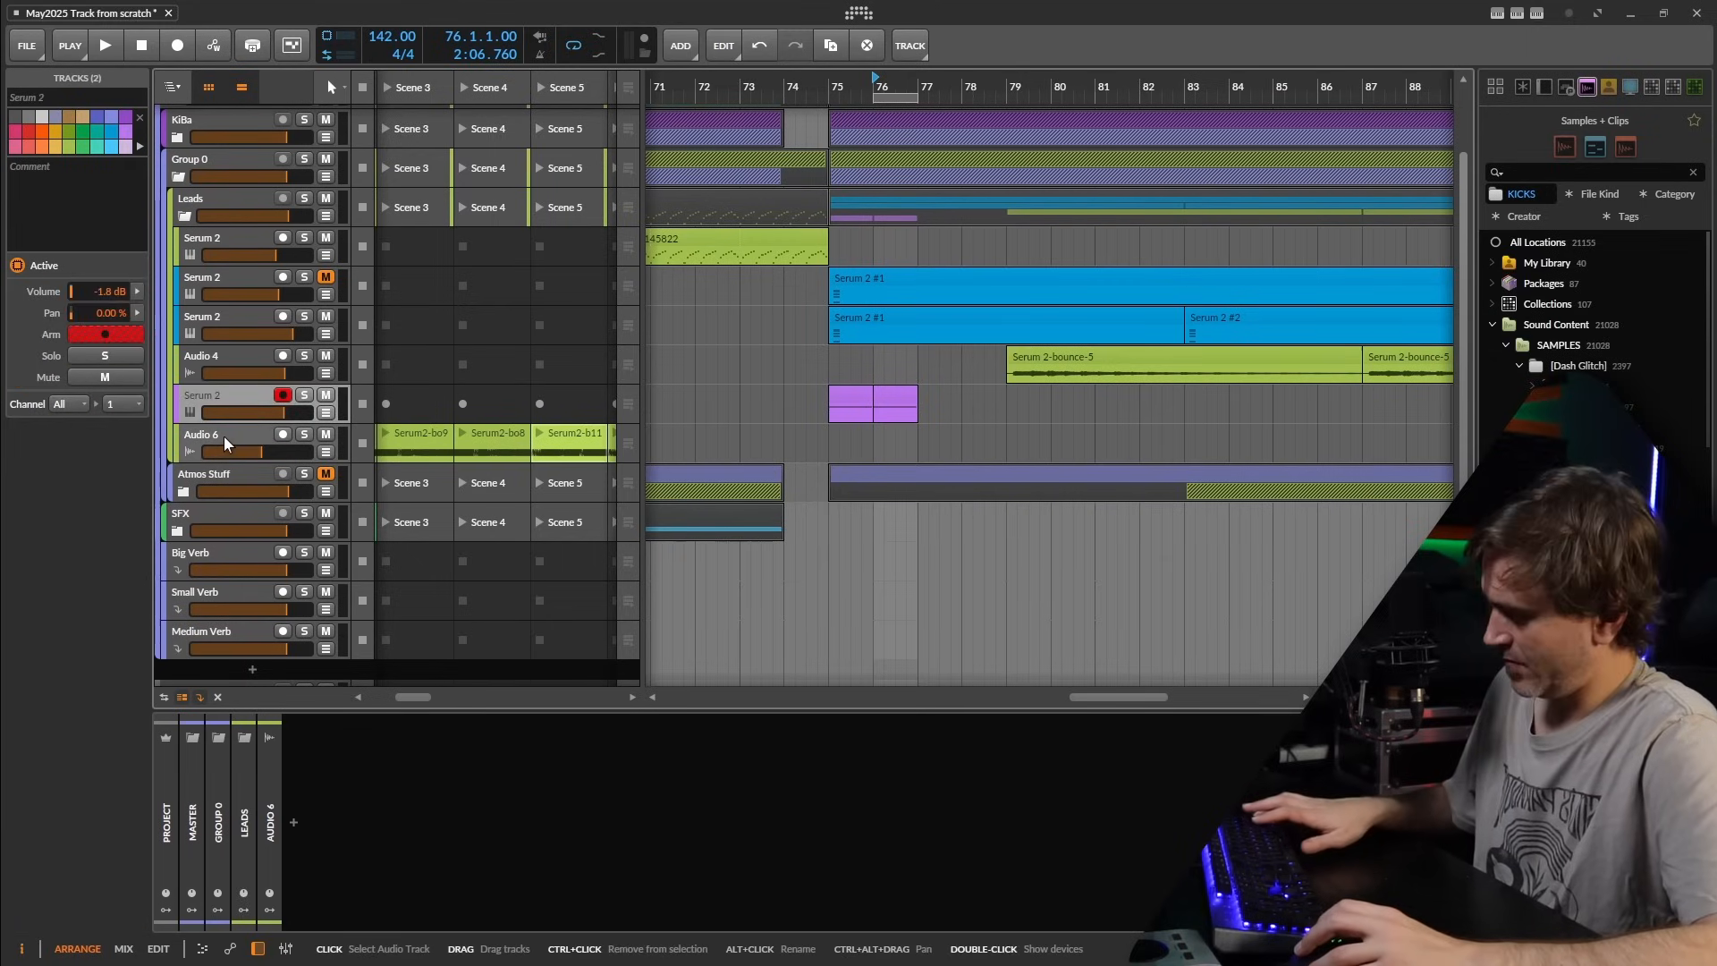
key(ctrl+g)
click(228, 443)
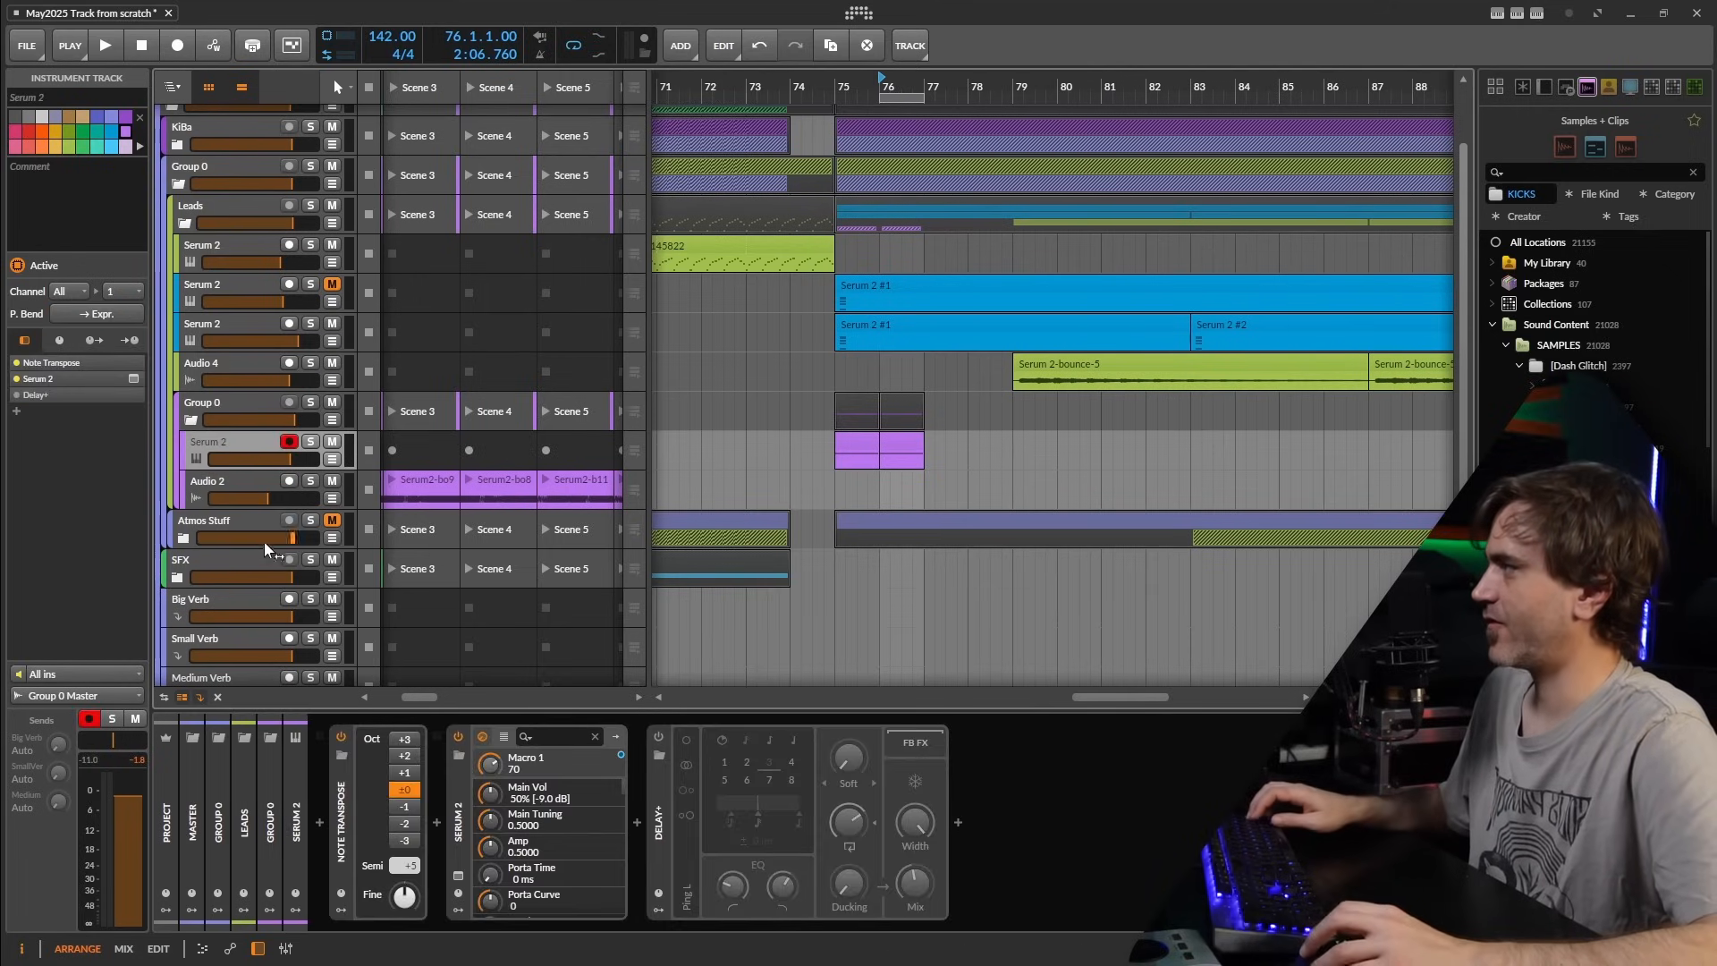
key(Delete)
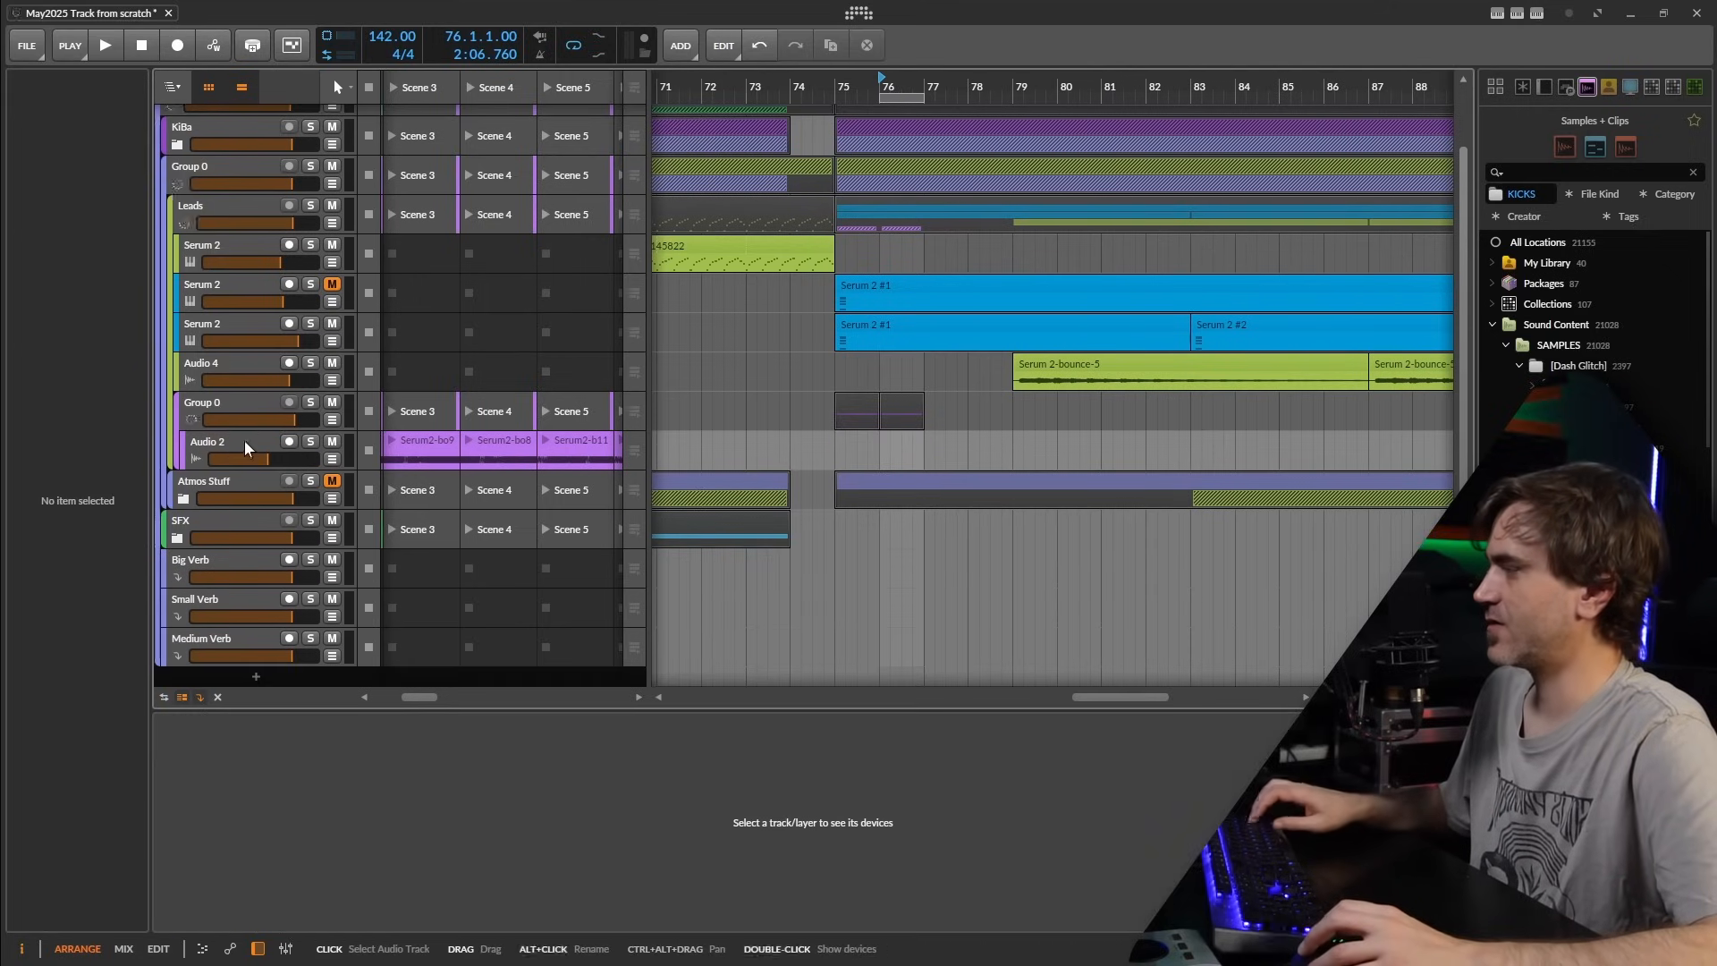
- Add a Delay+ device to the grouped Audio 2 track
click(241, 444)
click(323, 822)
text(de)
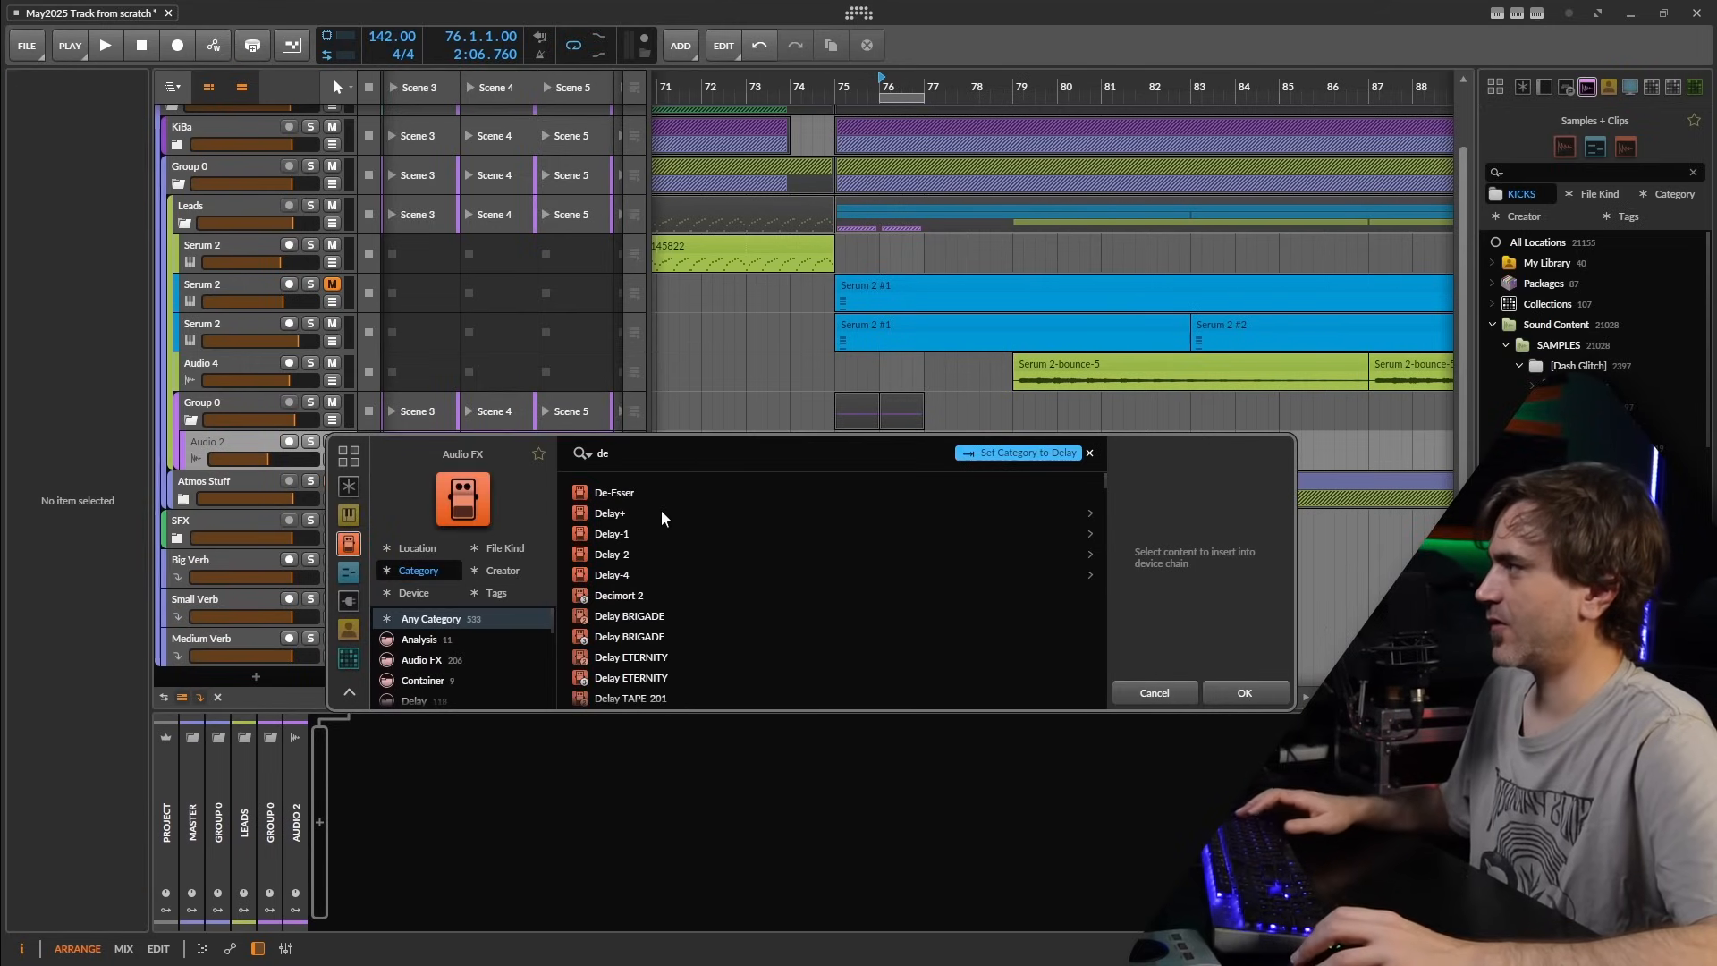
click(662, 510)
click(1241, 689)
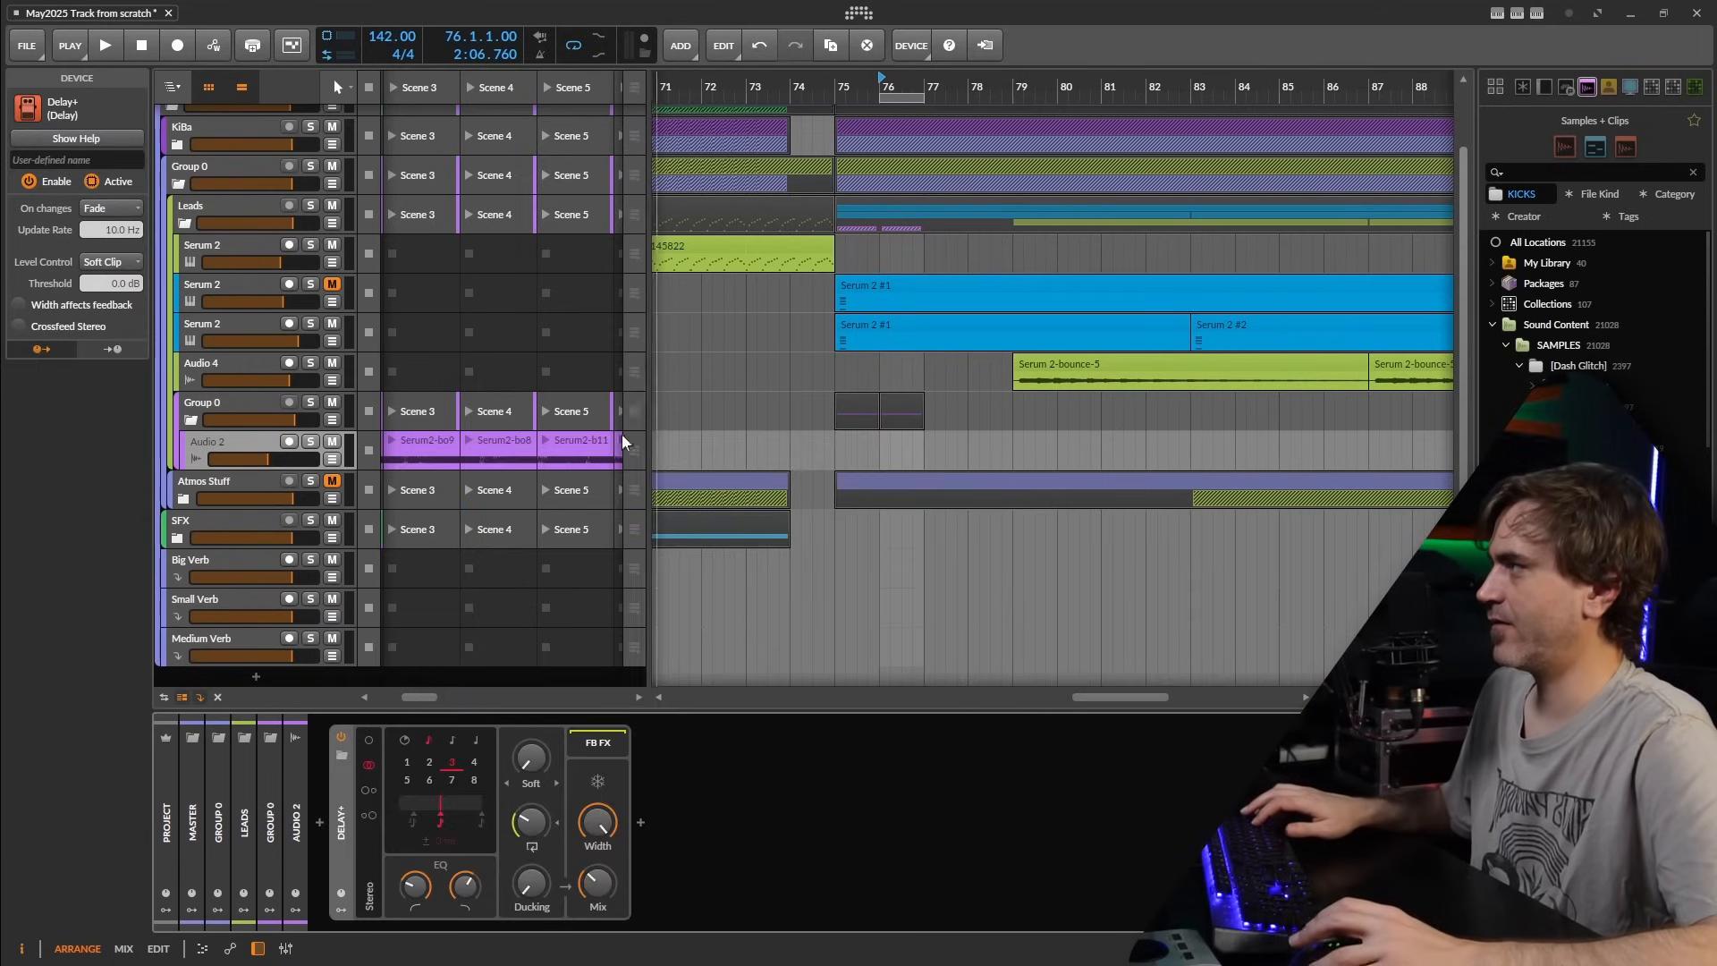
- Place Serum 2-bounce-10 at bar 76 and the Scene 4 bounce at bar 78 on the Audio 2 arrangement track
drag(622, 438, 895, 466)
click(1003, 475)
click(927, 465)
key(Delete)
scroll(501, 488, left, 2)
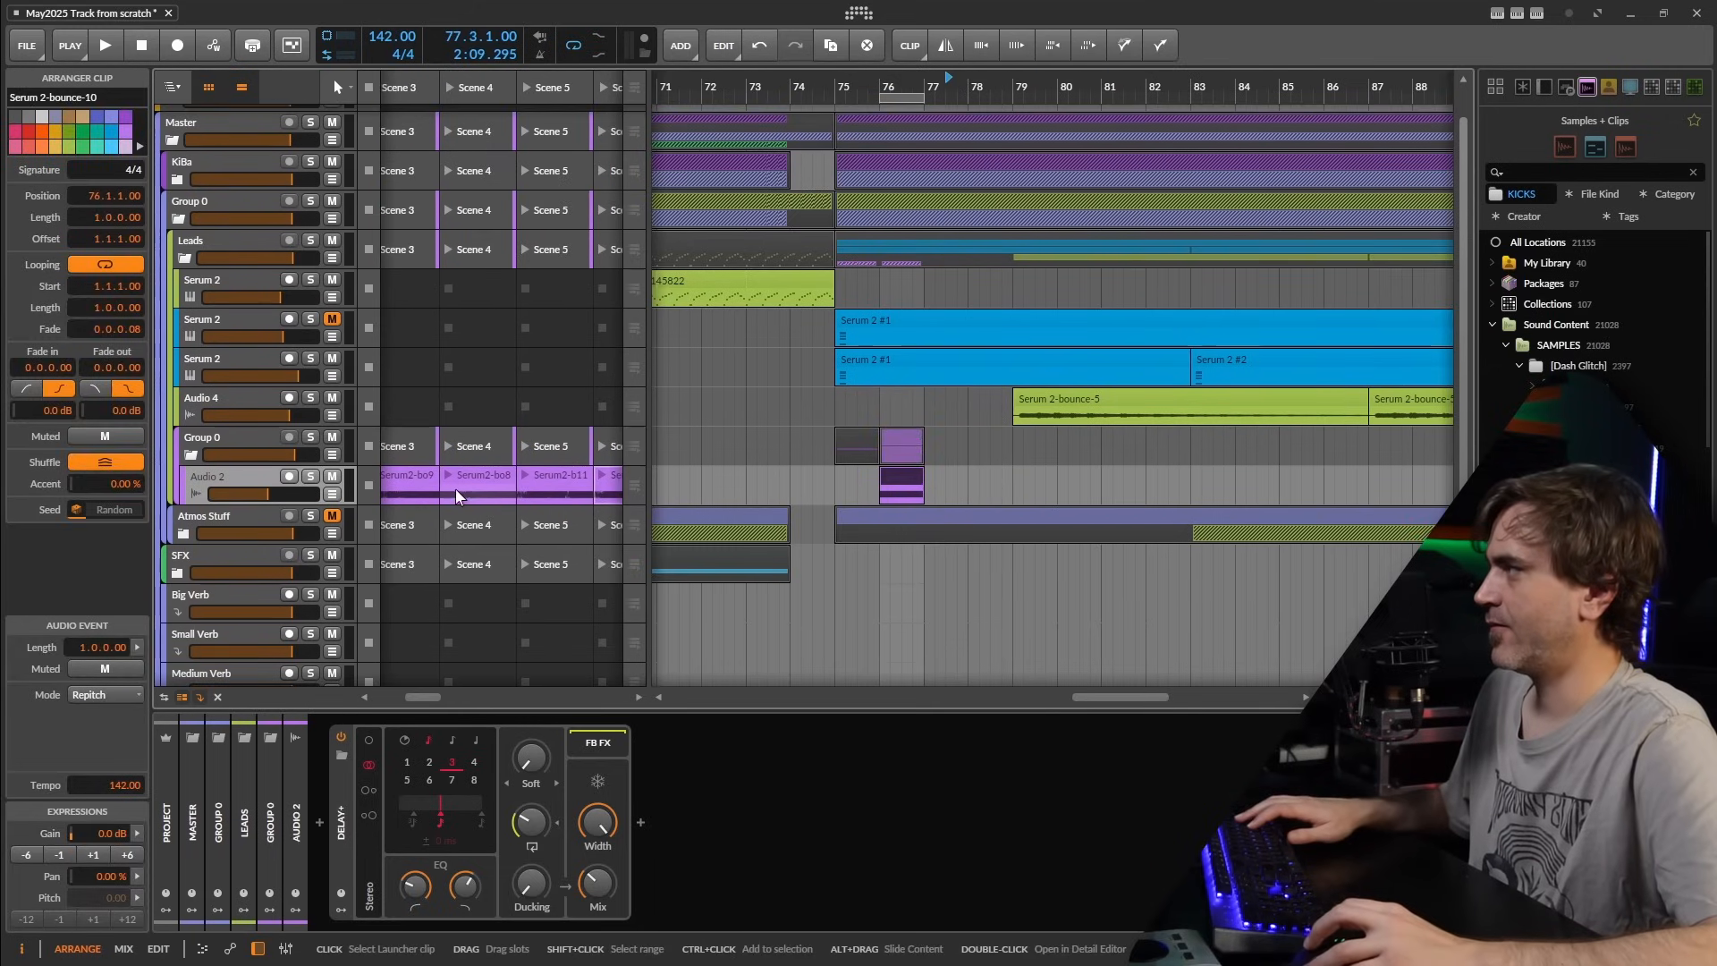
drag(455, 488, 978, 480)
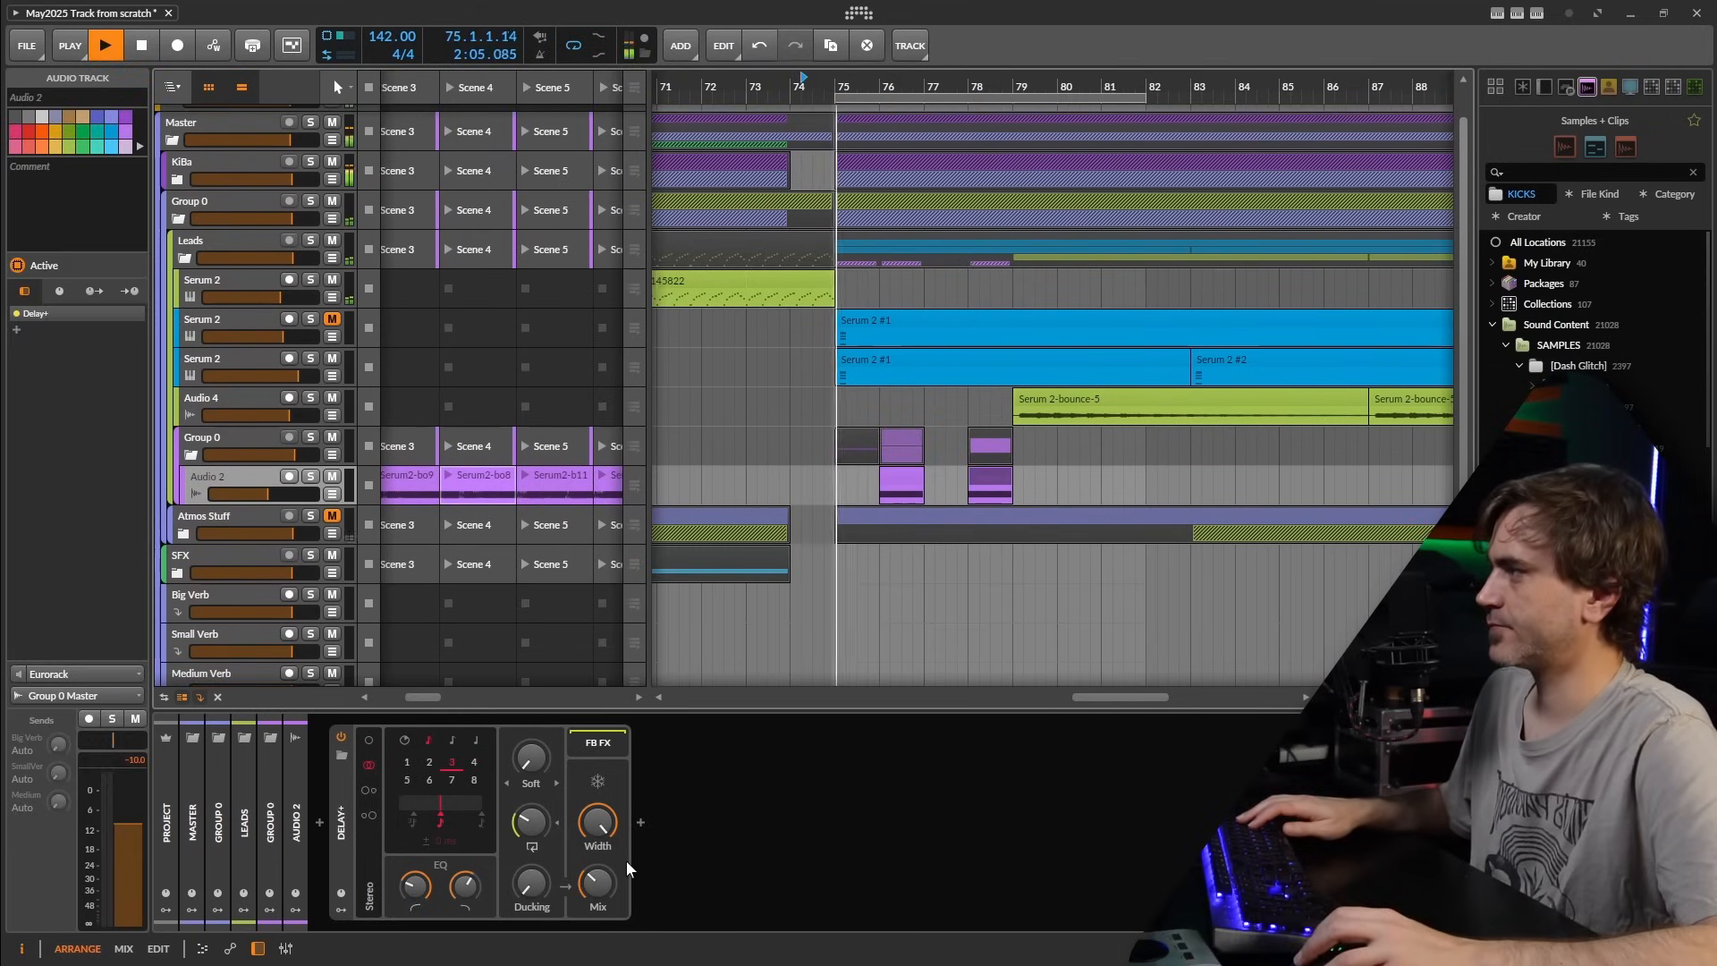
- Increase the Delay+ feedback and mix during playback and raise the Audio 2 track's volume to about -1.6 dB
drag(596, 884, 596, 869)
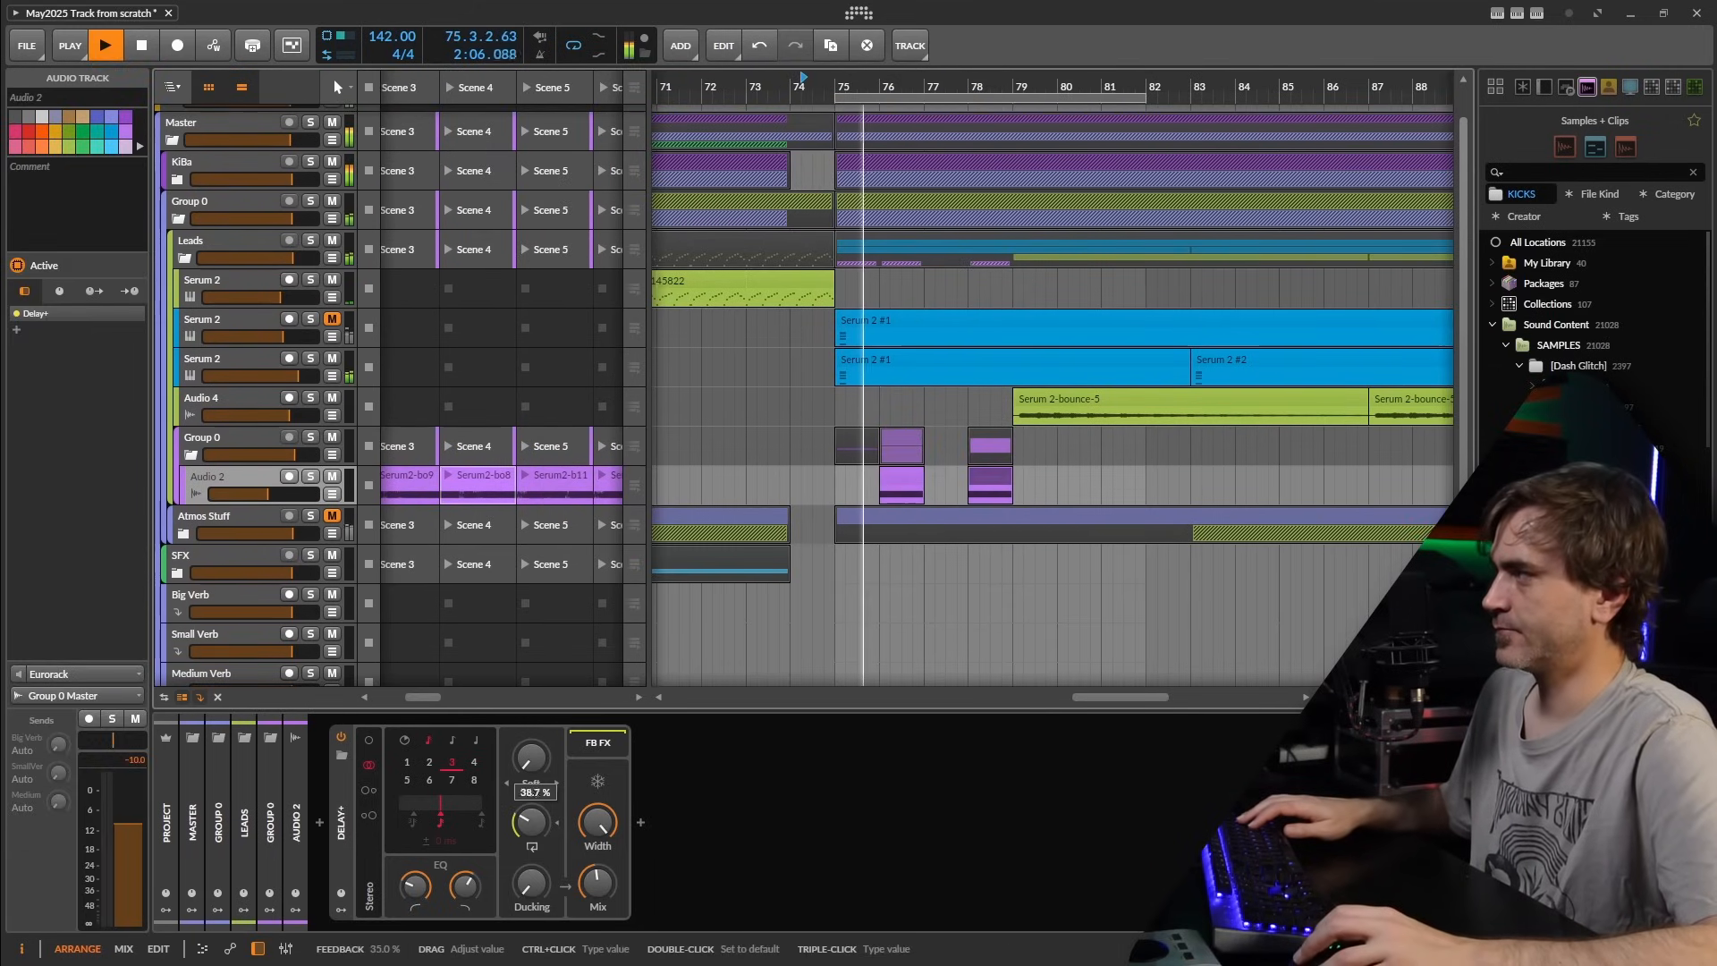
drag(518, 826, 517, 820)
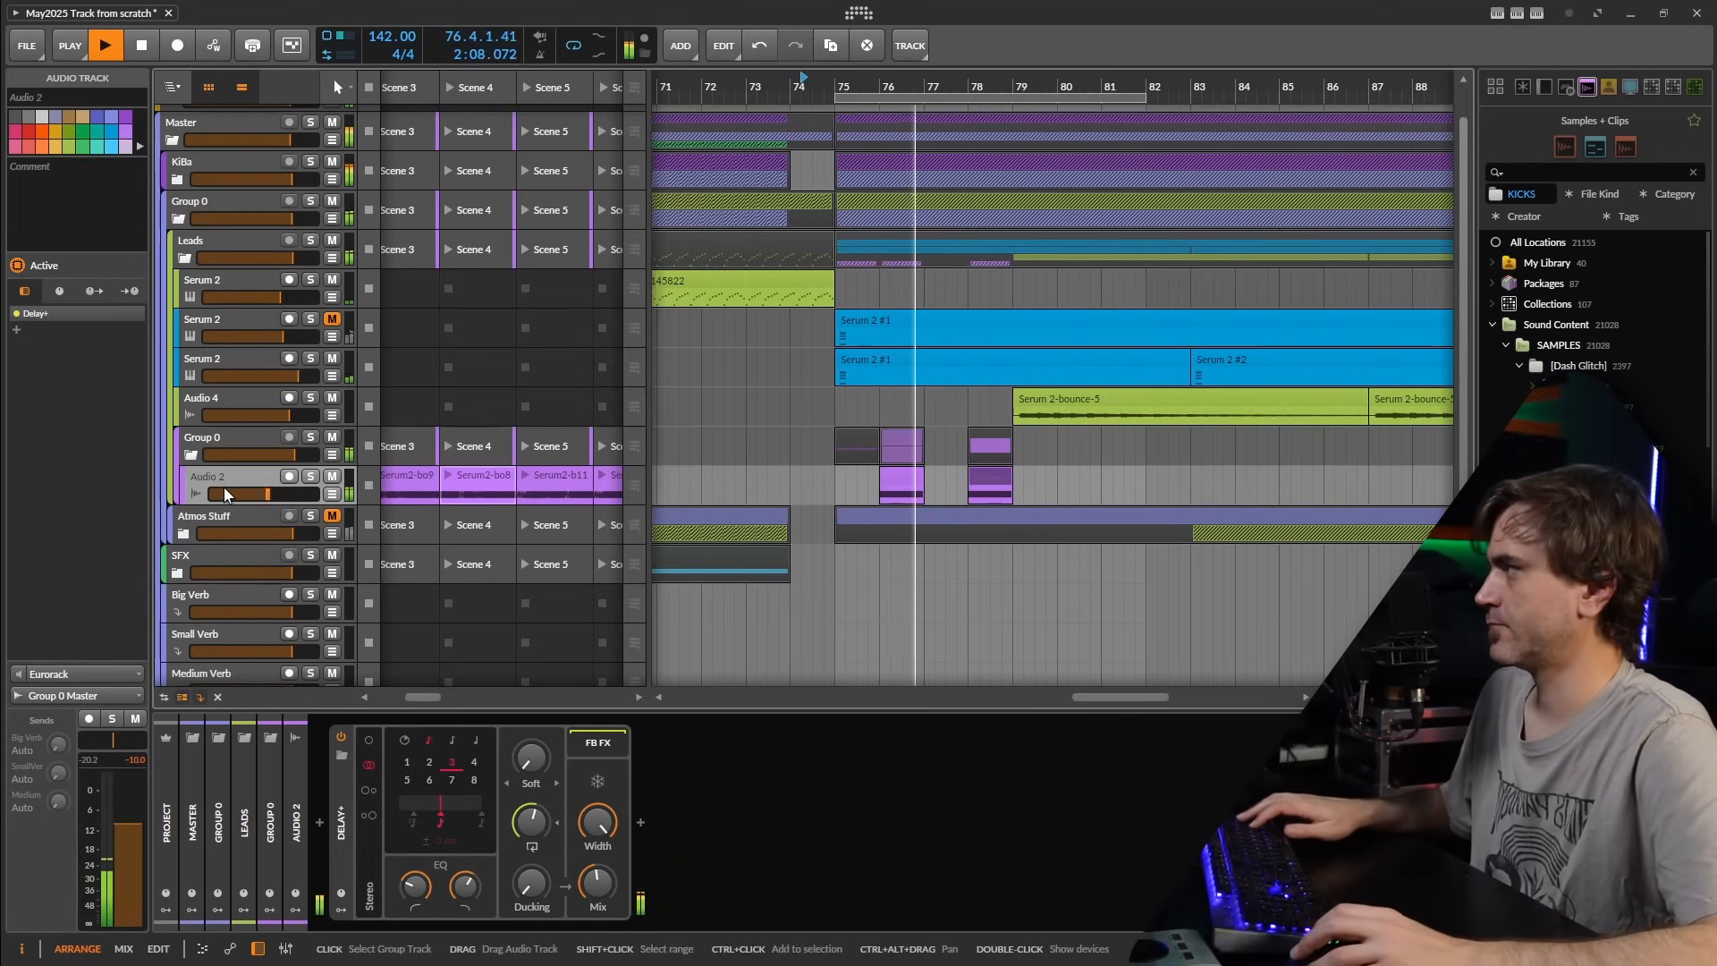
drag(268, 494, 289, 489)
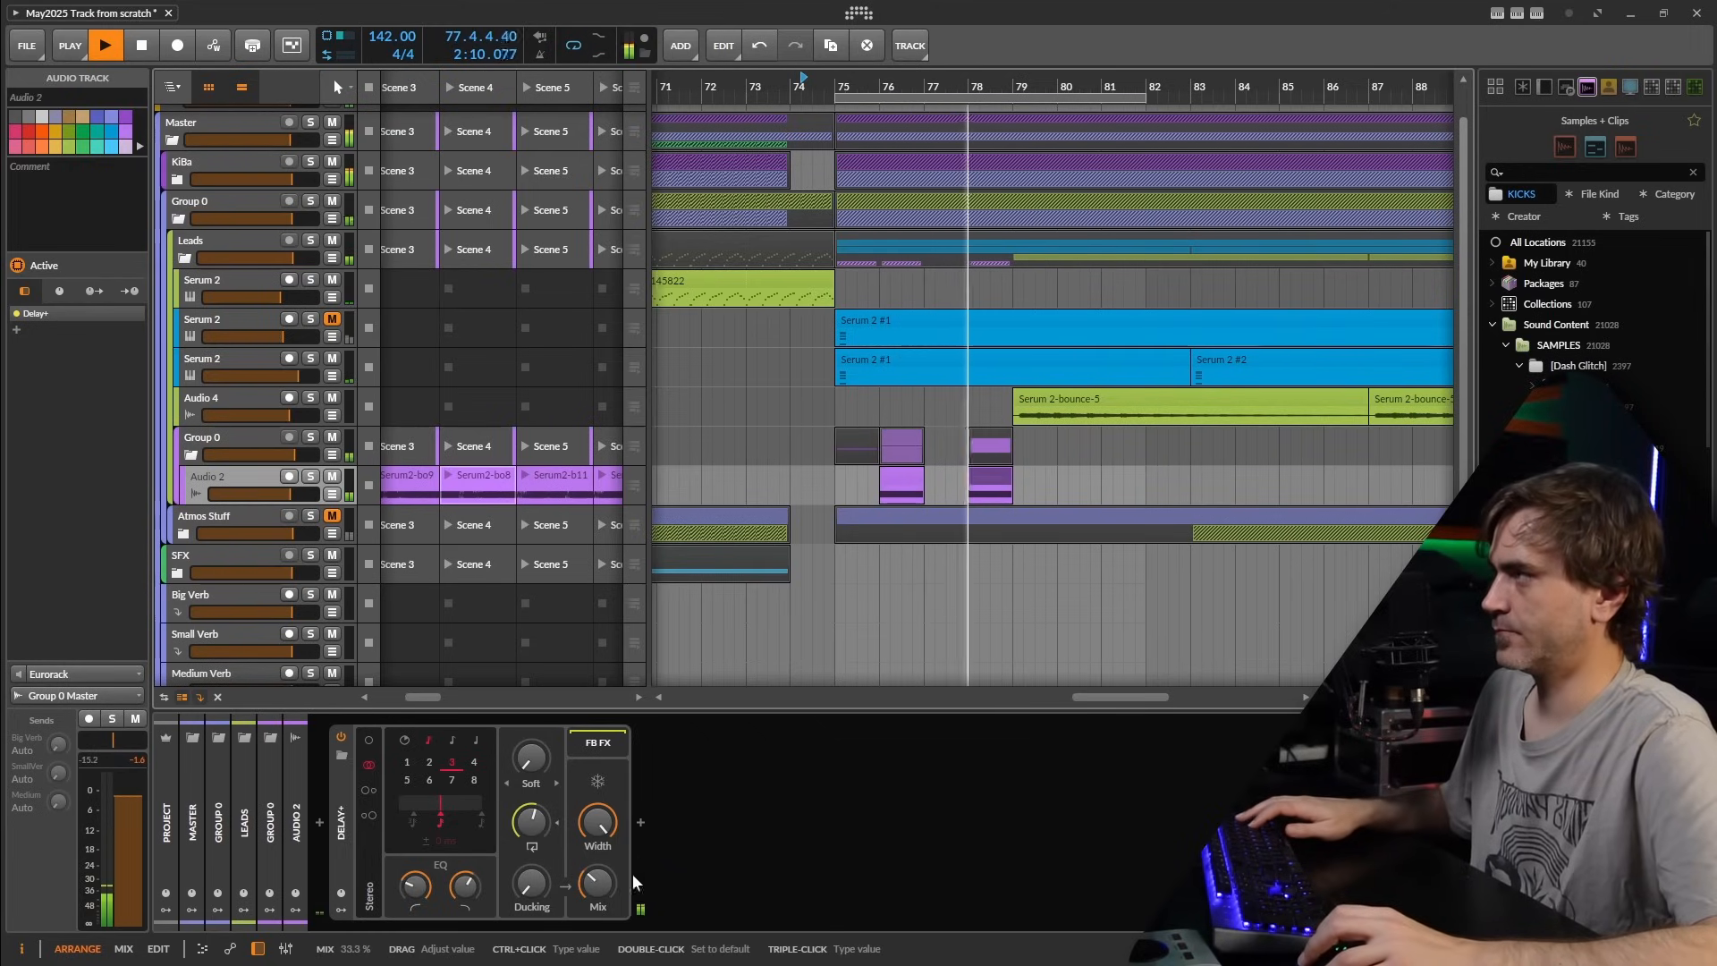
- Delete the Audio 2 clip at bar 76 and place Serum 2-bounce-7 from the Scene 1 slot at bar 82
scroll(1018, 517, down, 2)
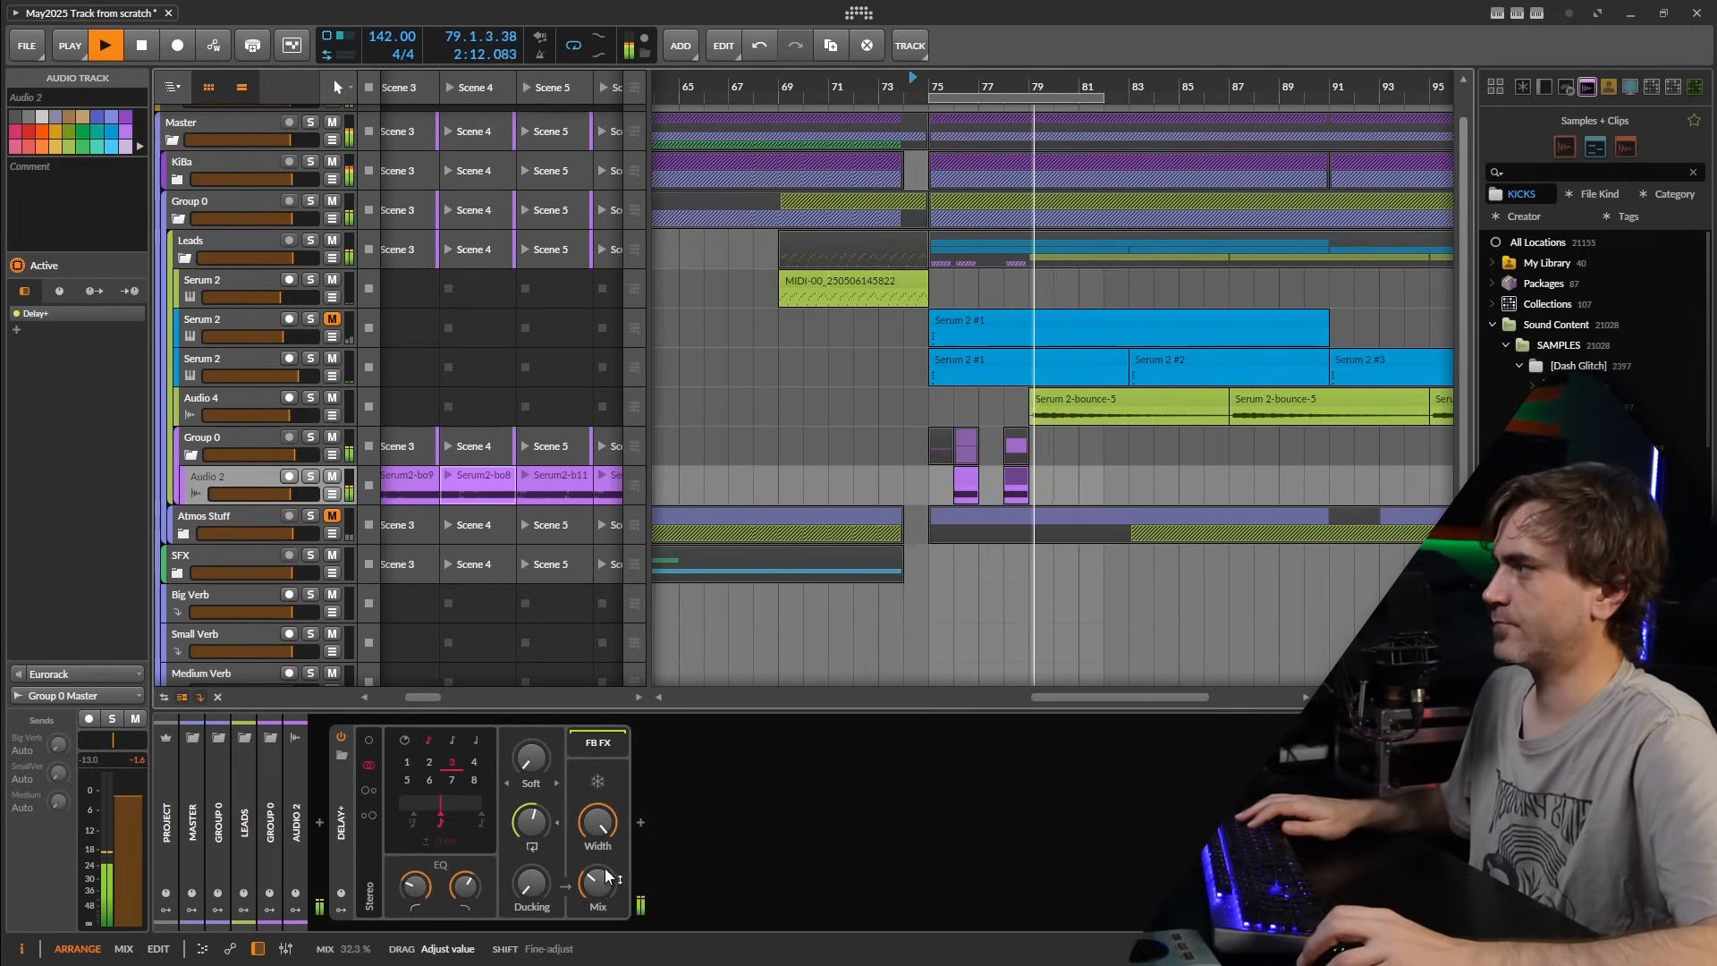
click(976, 490)
click(967, 475)
key(Delete)
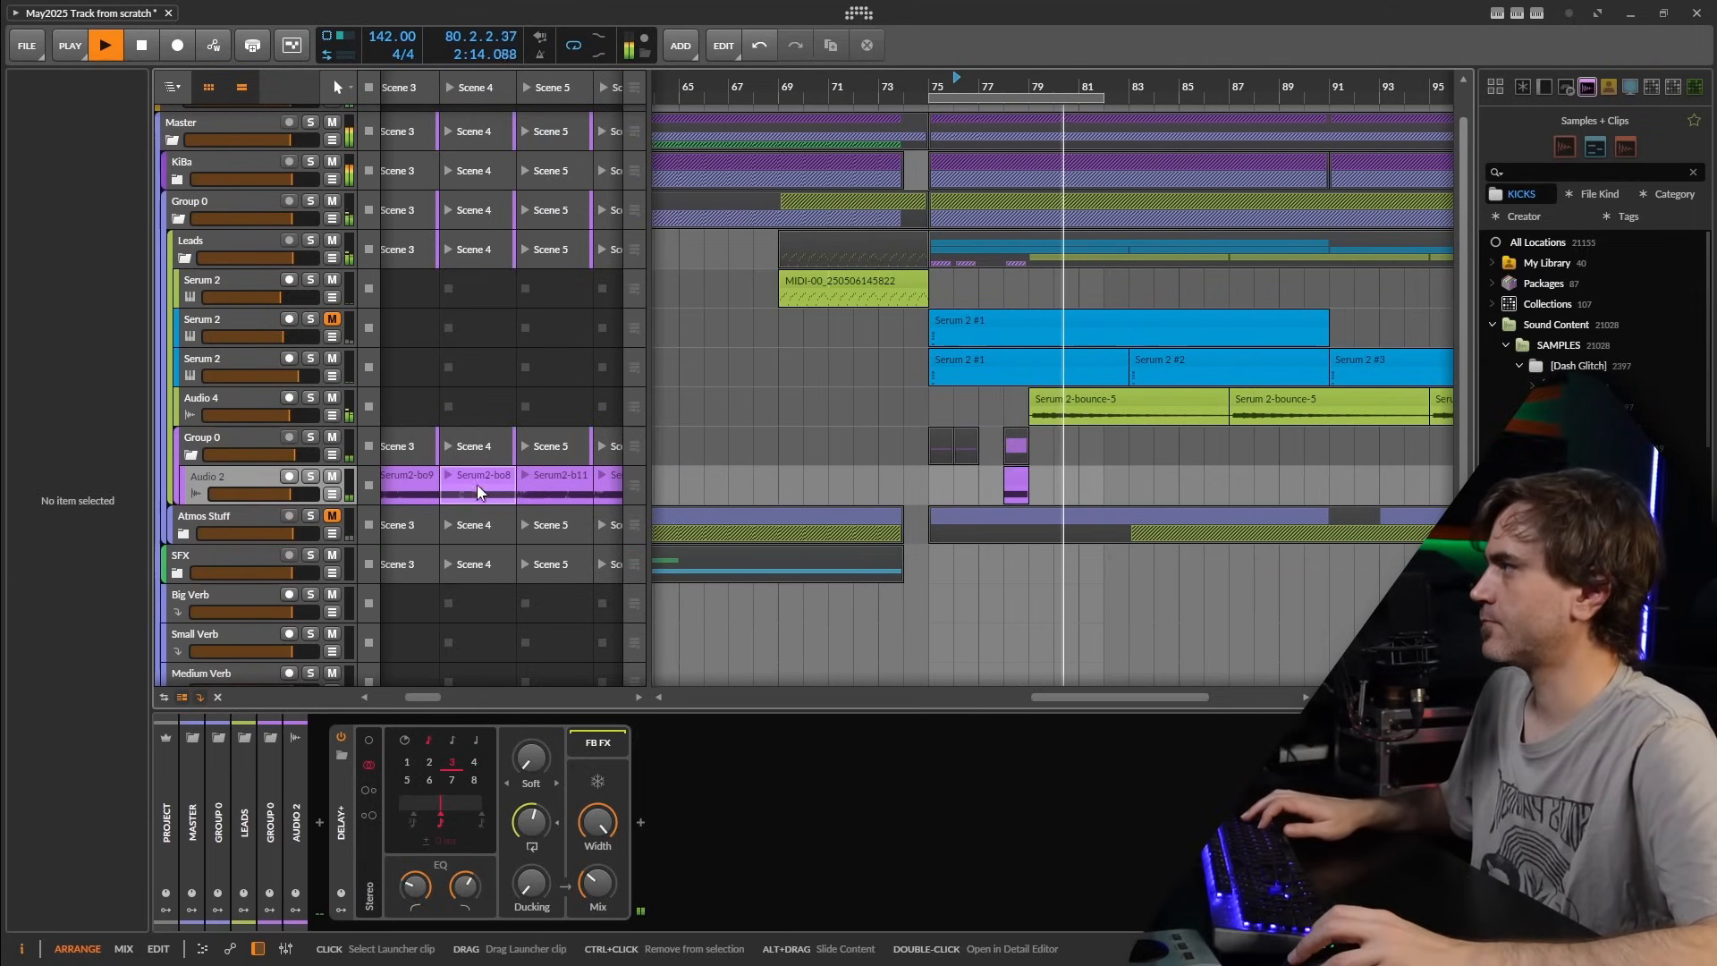
drag(480, 478, 1098, 483)
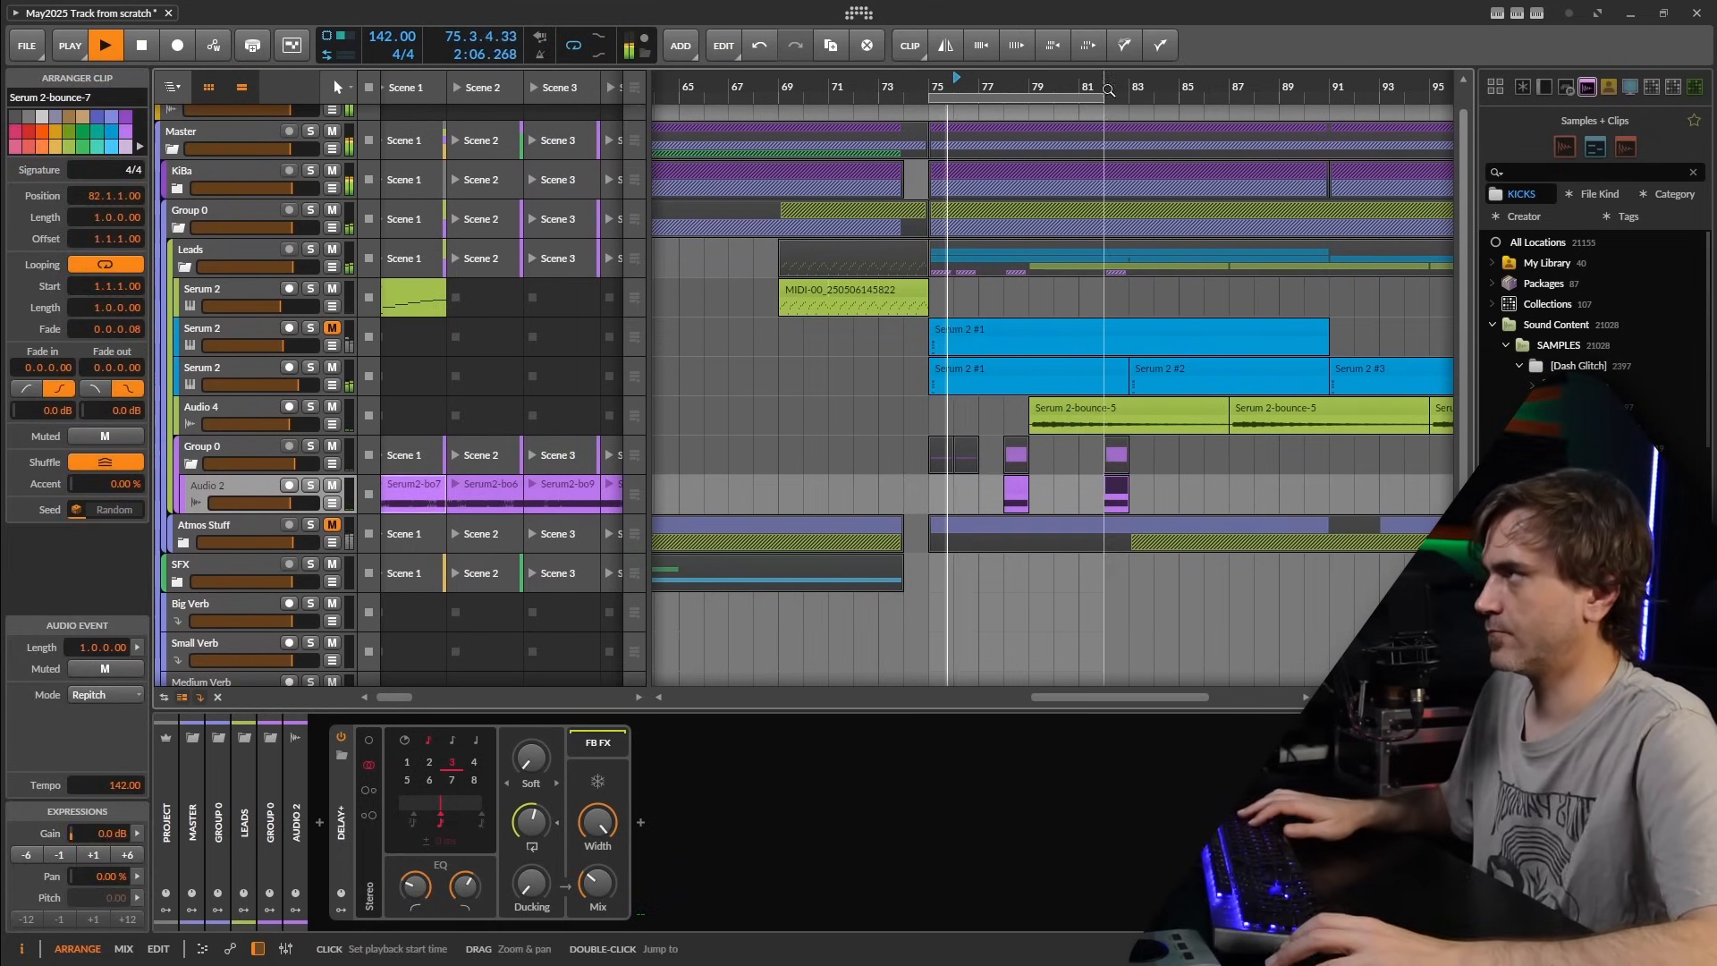
- Extend the arrangement loop region to 38 bars starting at bar 75
scroll(1102, 98, down, 1)
scroll(1102, 98, down, 4)
drag(1103, 99, 1349, 100)
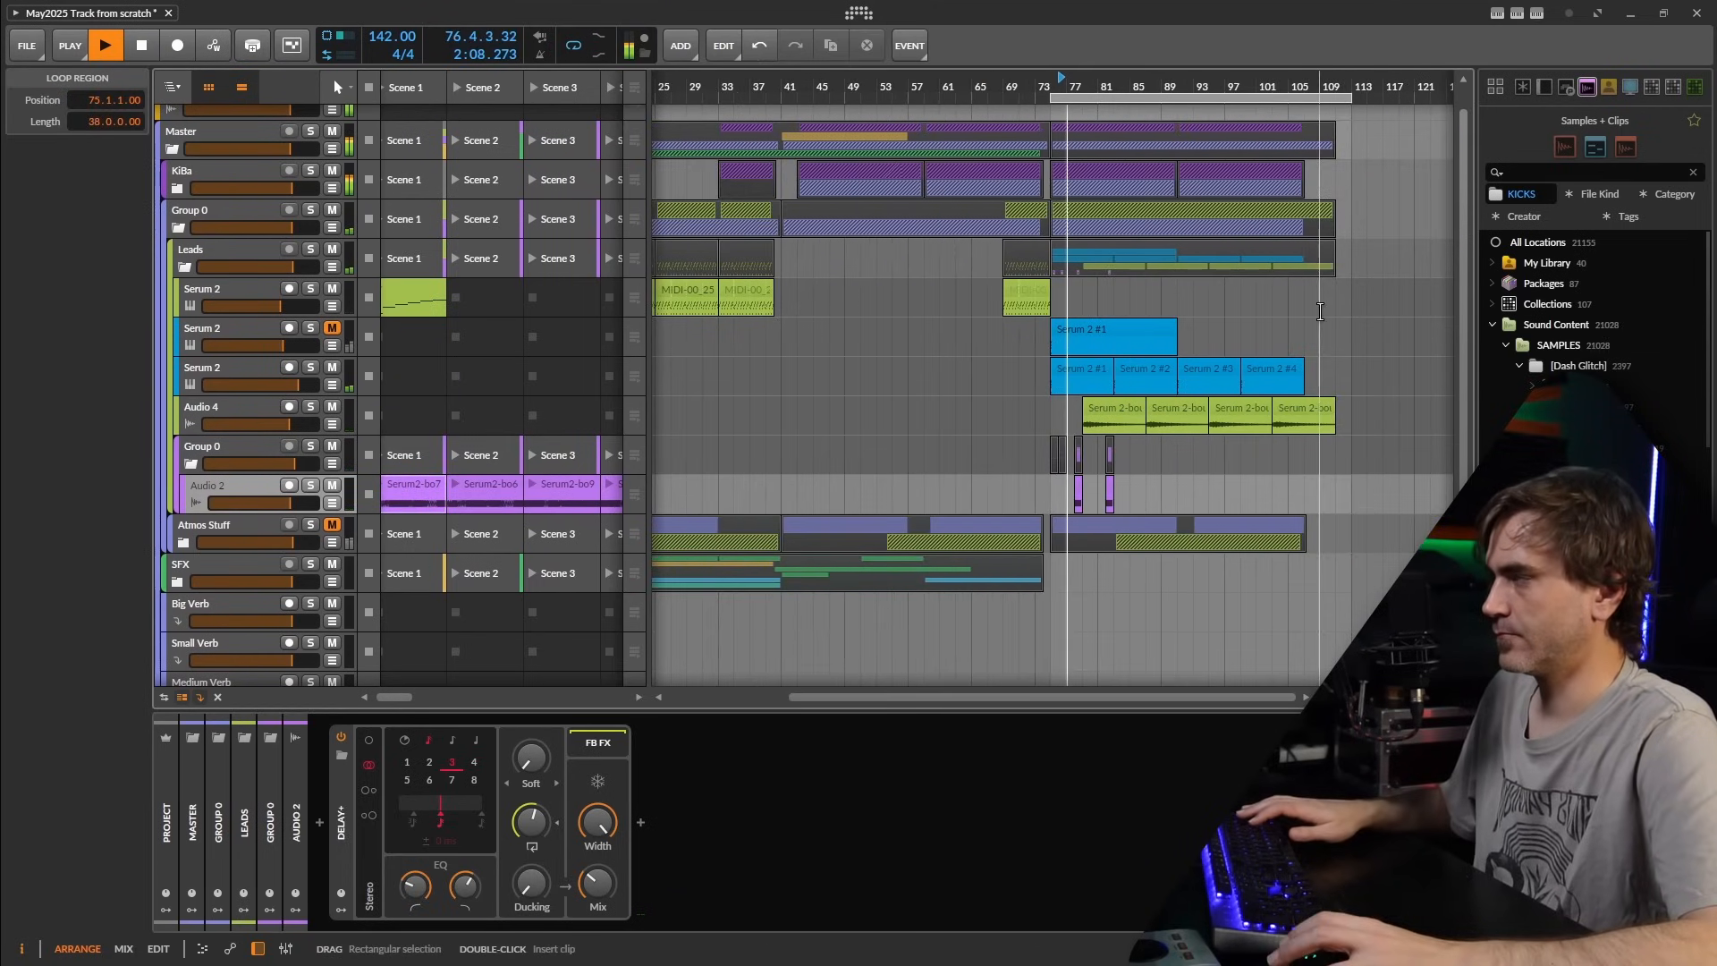
- Duplicate the pair of Audio 2 clips at bars 78 and 82 so they repeat every four bars up to bar 98
drag(1258, 413, 921, 409)
scroll(791, 447, up, 4)
drag(791, 465, 1118, 486)
scroll(930, 489, down, 1)
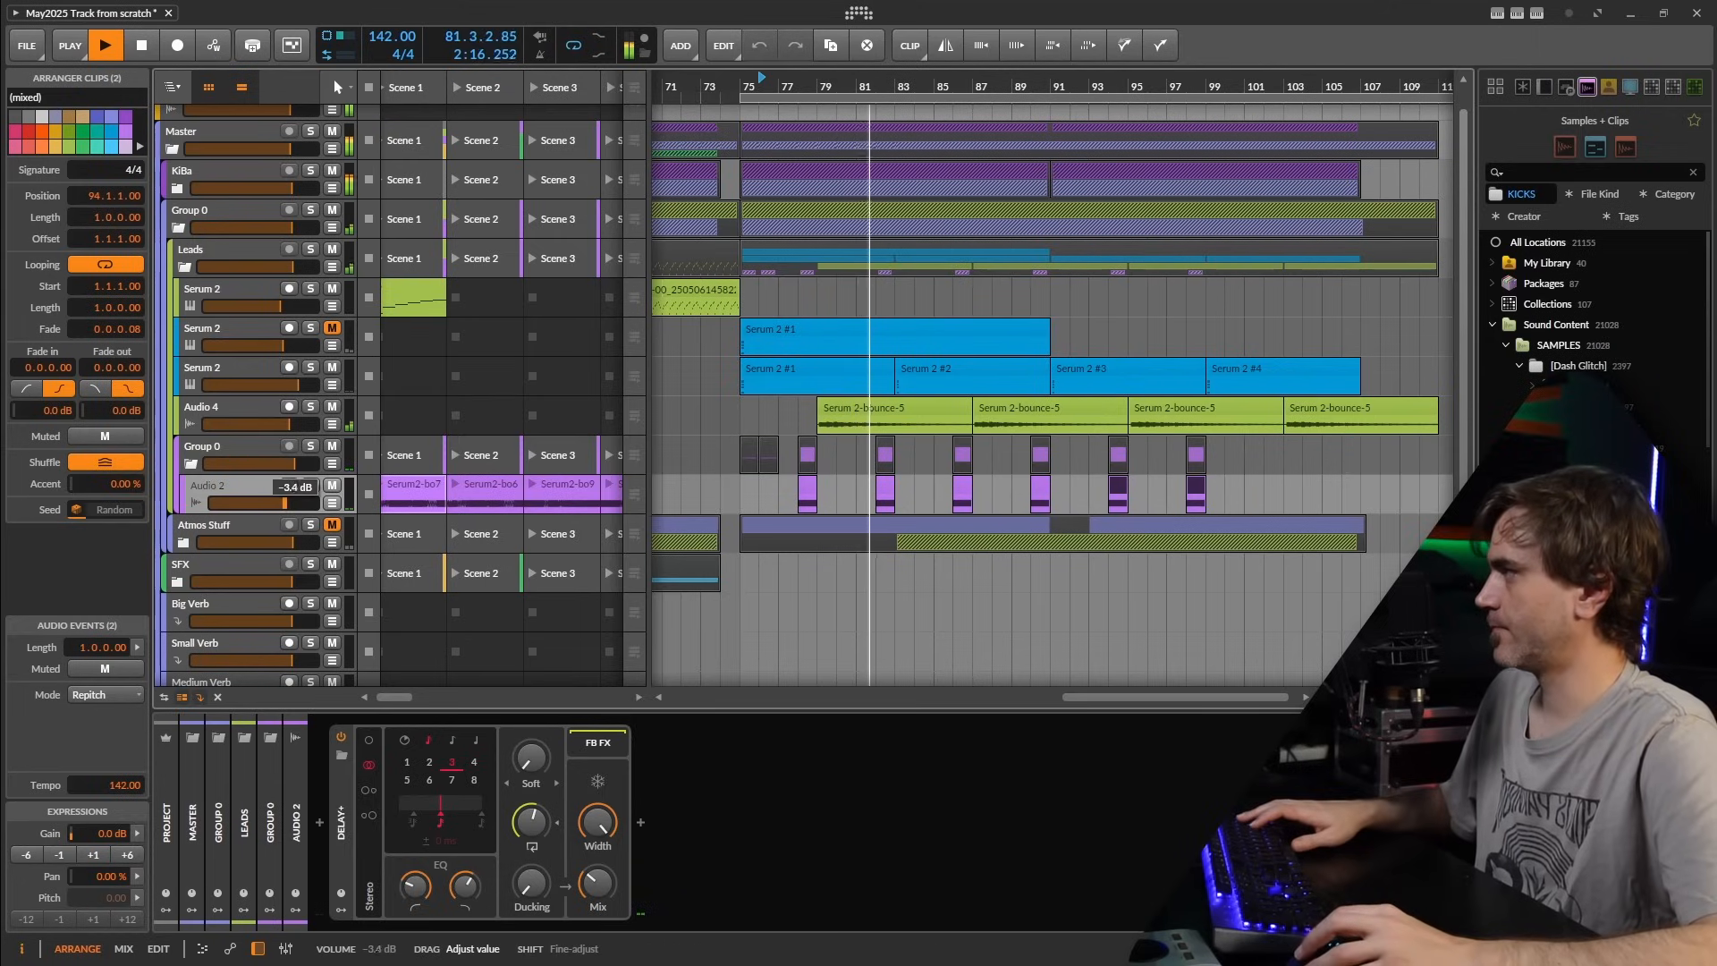
- Continue the four-bar clip repeats on Audio 2 up to bar 110 and lower the track's volume to about -6.6 dB
click(1183, 488)
mouse_move(1229, 490)
mouse_down()
mouse_move(794, 476)
mouse_move(1299, 491)
mouse_move(1202, 510)
mouse_up()
scroll(1261, 503, down, 6)
key(Delete)
scroll(1146, 602, up, 6)
scroll(1233, 613, down, 3)
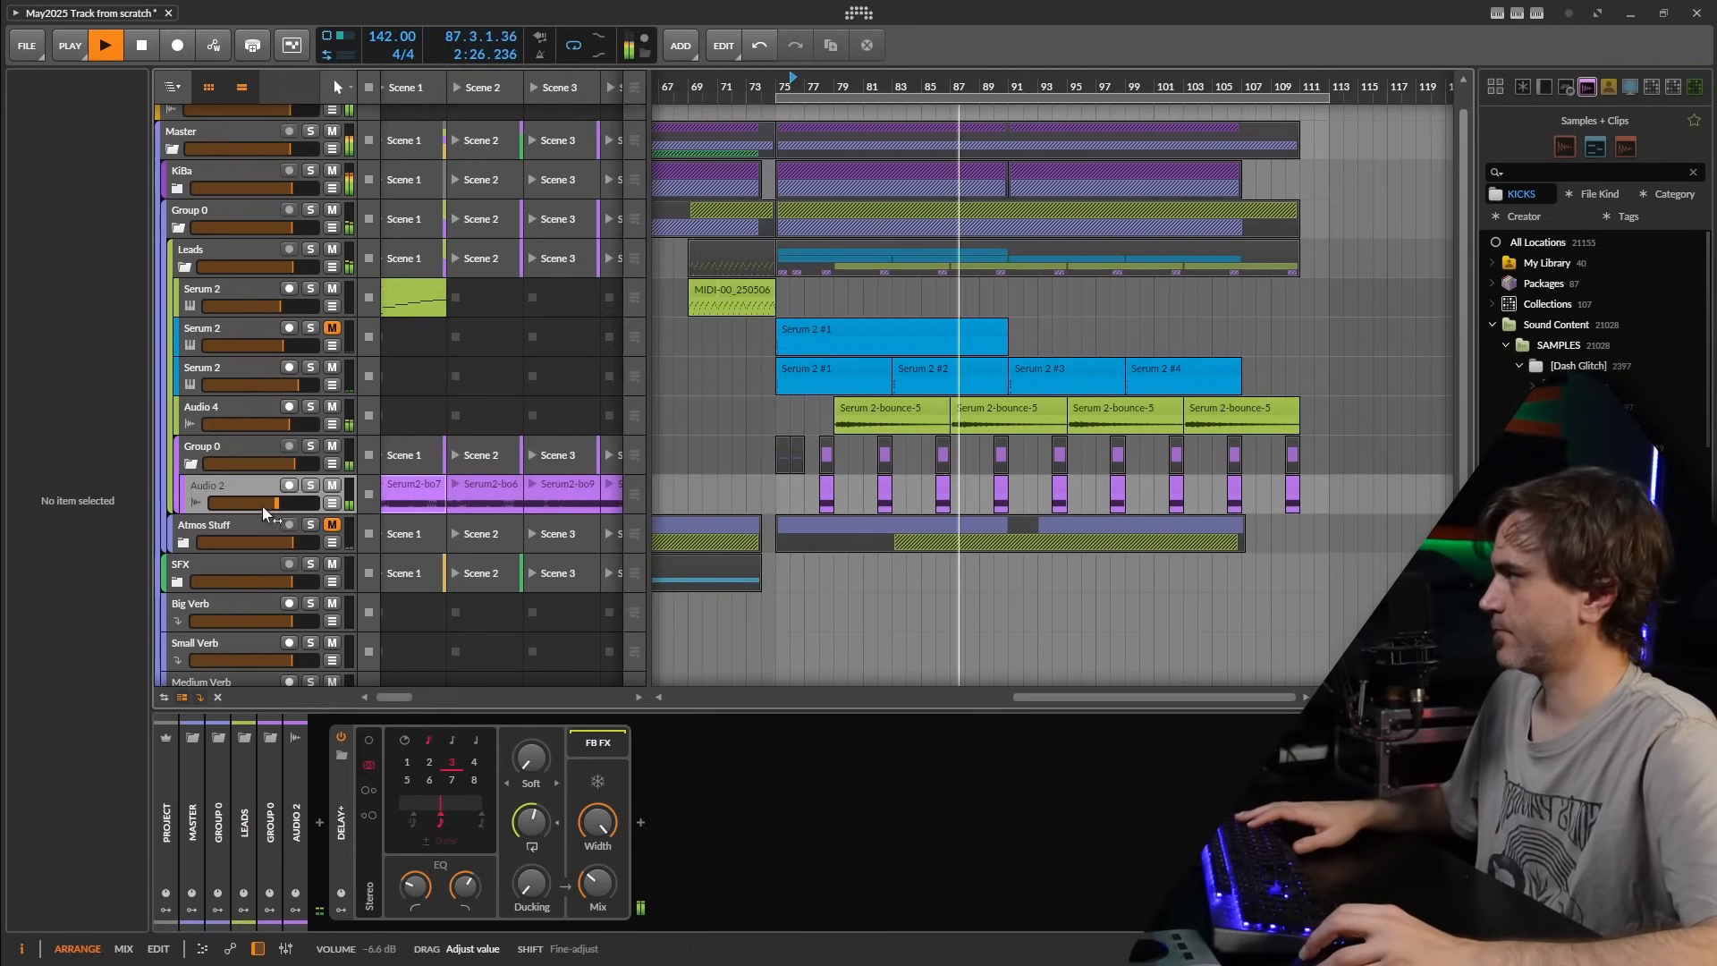
- Collapse the new group inside Leads and shorten the loop region to 32 bars starting at bar 75
click(191, 464)
scroll(191, 464, left, 3)
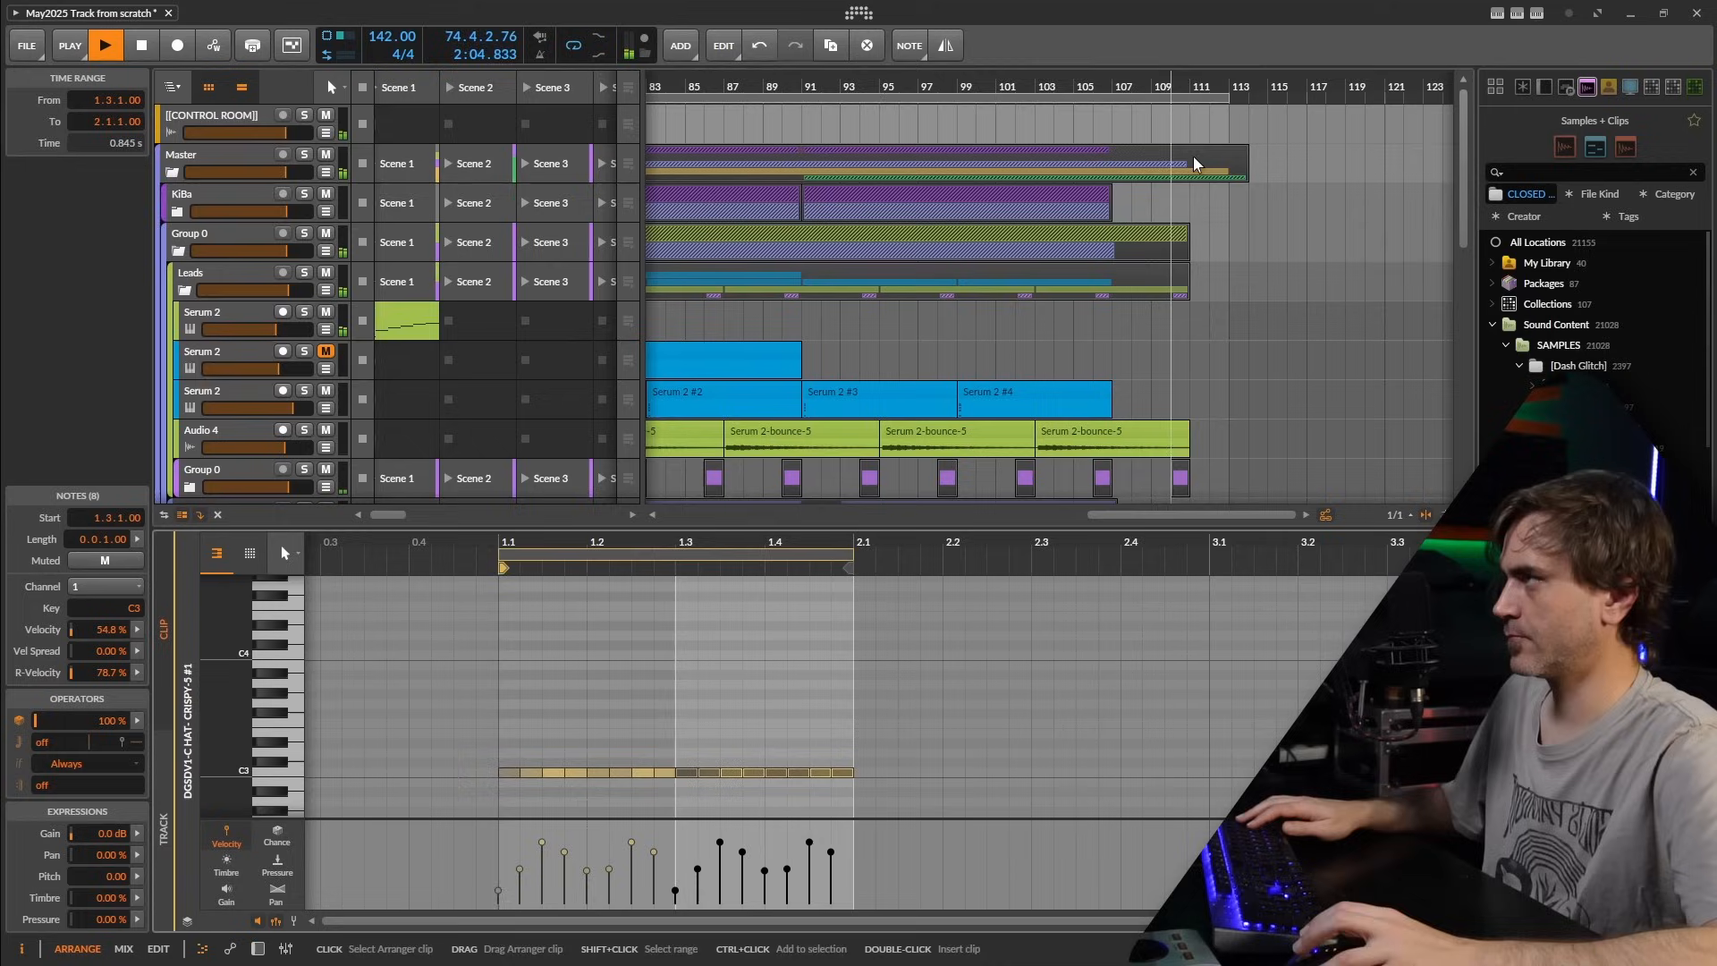
drag(1228, 98, 1119, 119)
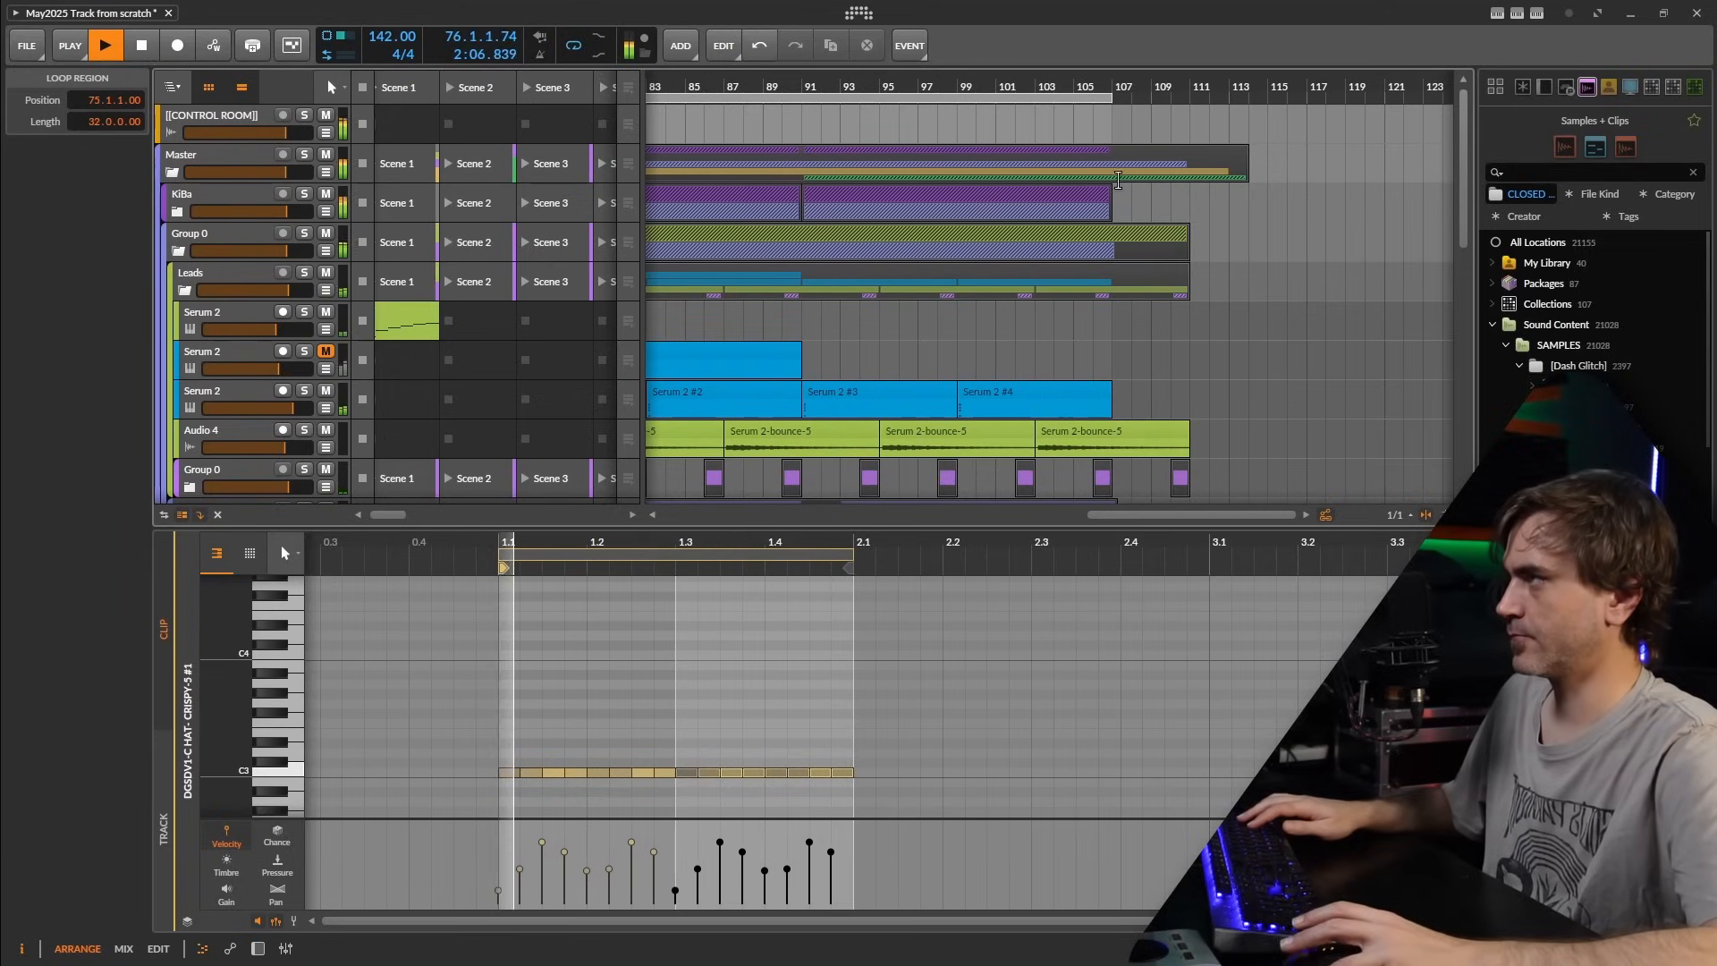
- Show the Sampler device of the DGSDV1-C HAT- CRISPY-5 track and look over the SFX clips below it
scroll(1118, 181, down, 3)
drag(1017, 86, 799, 87)
scroll(789, 304, down, 1)
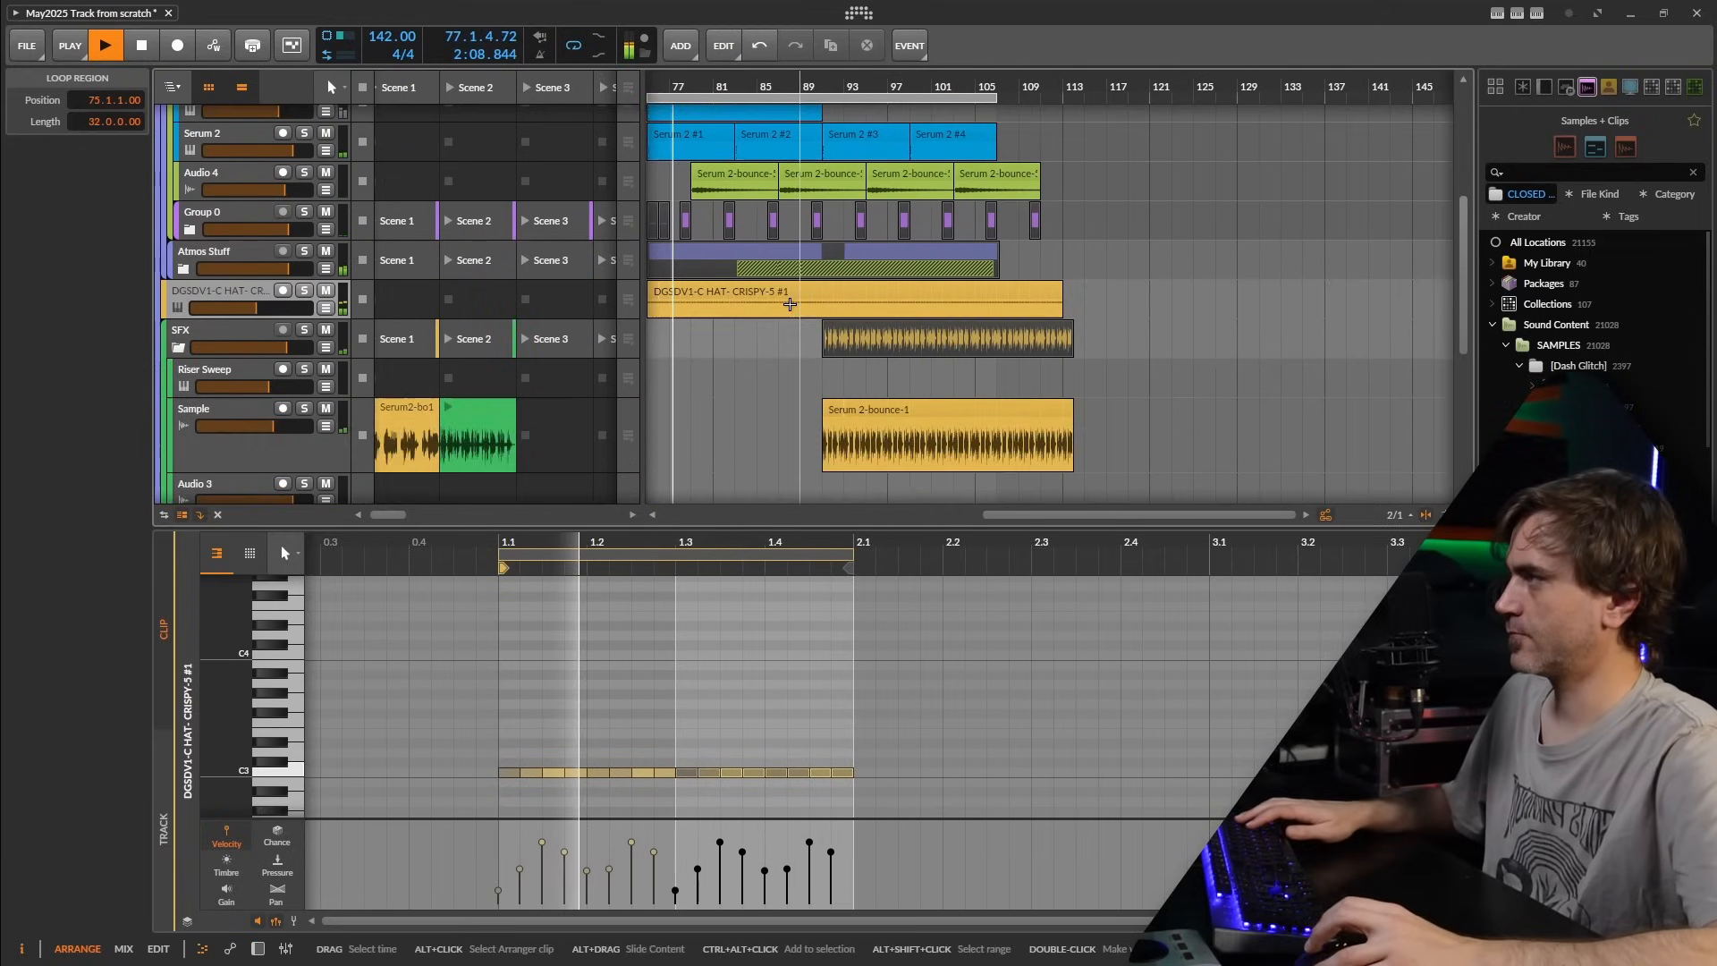
scroll(789, 304, down, 1)
drag(790, 304, 915, 326)
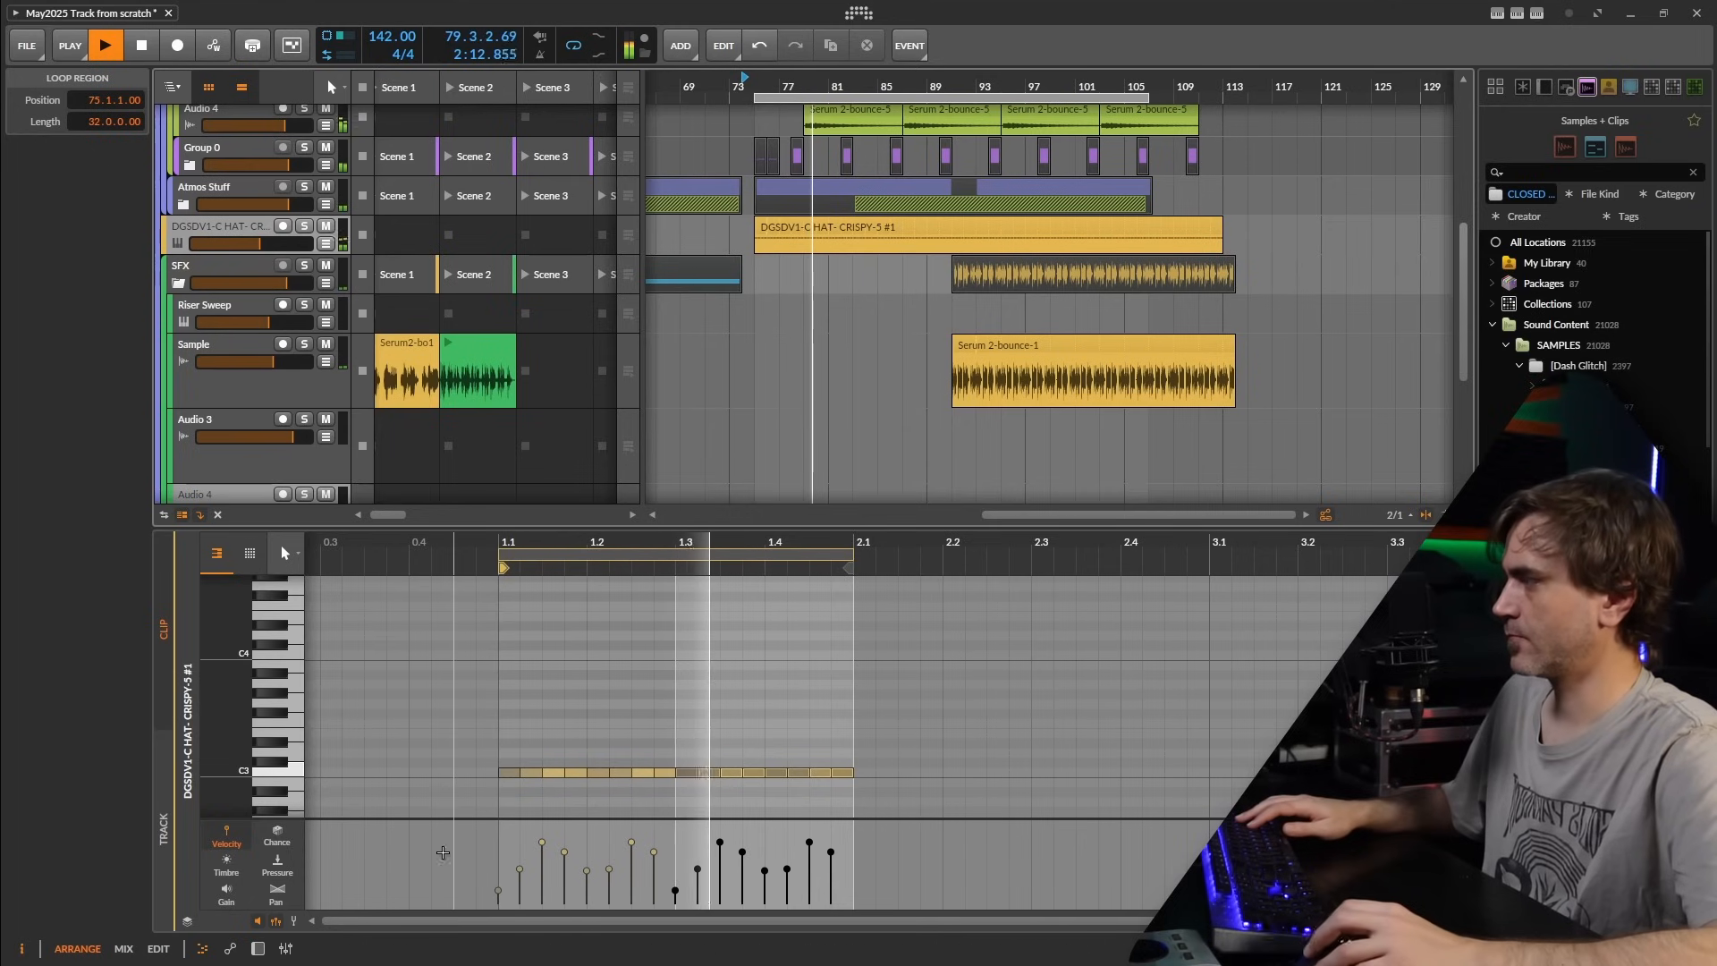
key(d)
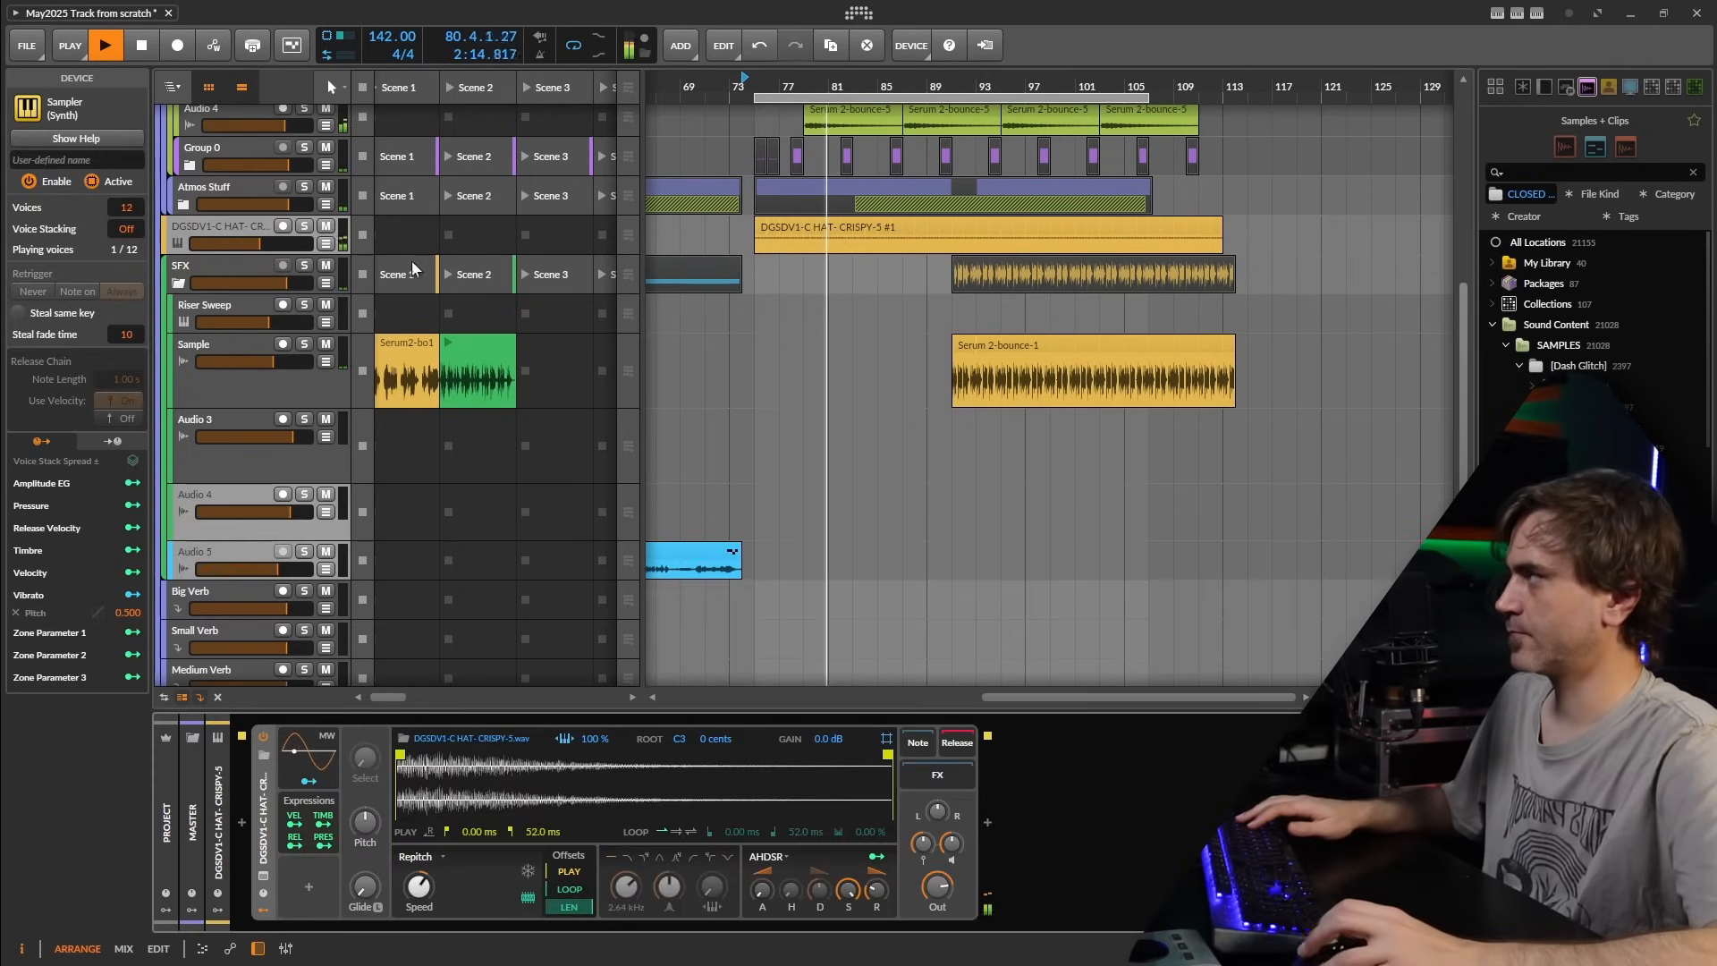
drag(830, 429, 1023, 387)
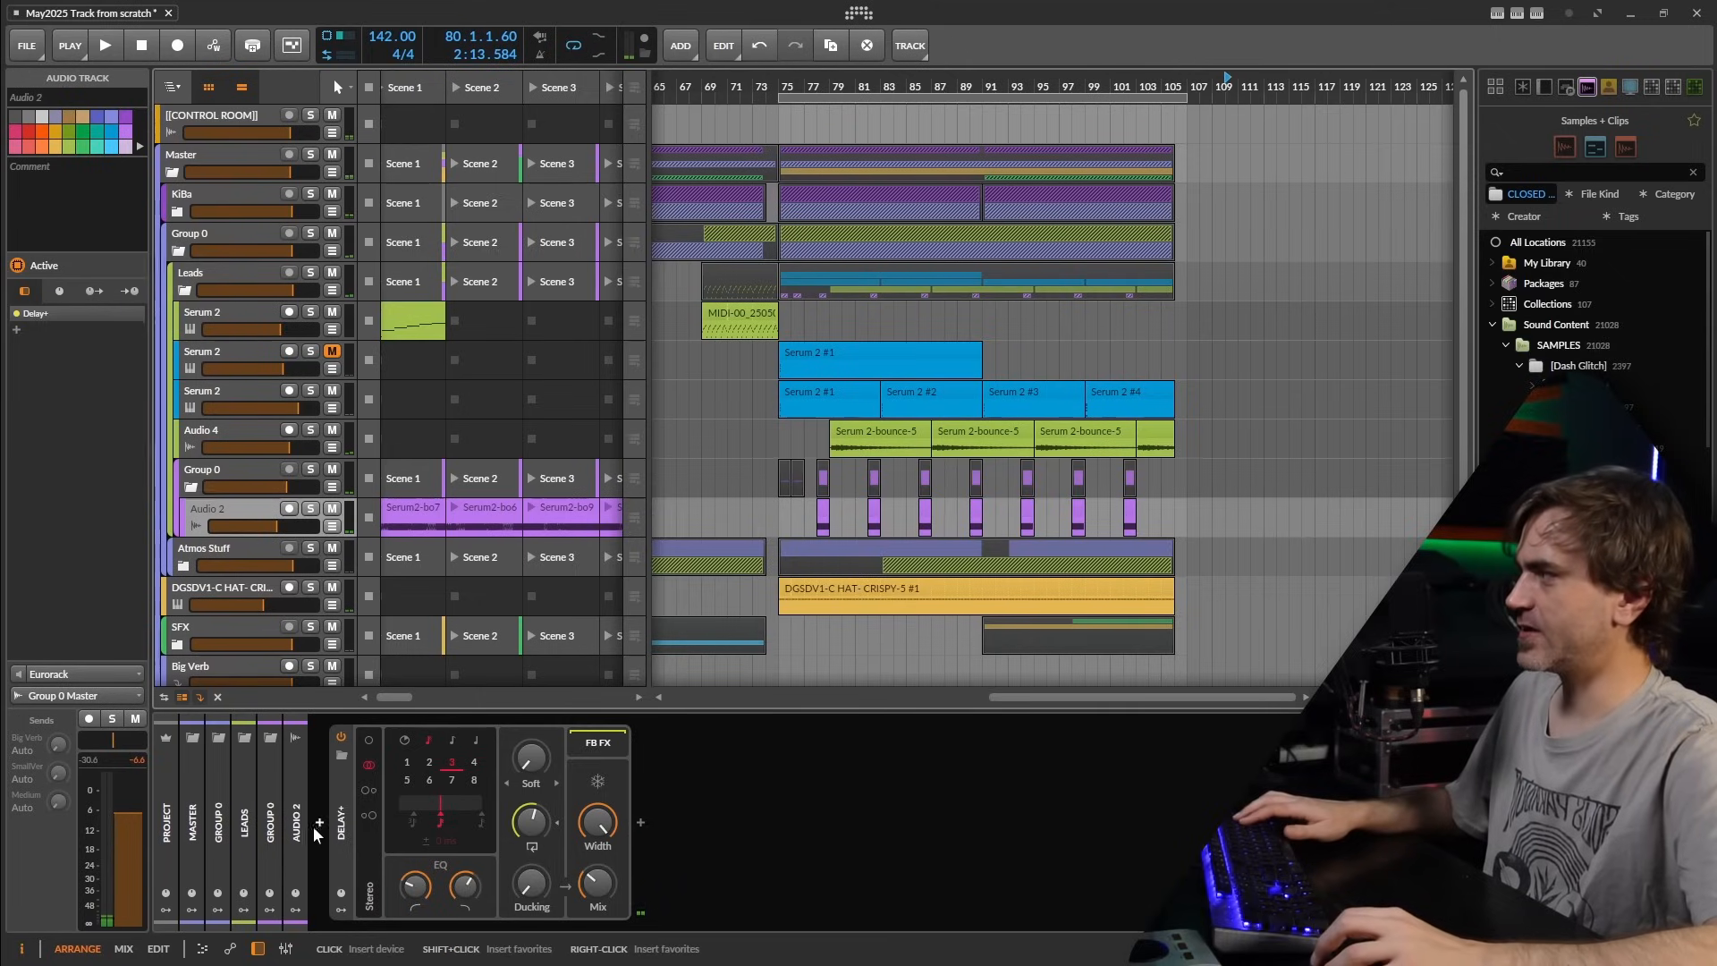
- Insert a Peak Limiter ahead of Delay+ on the Audio 2 track and lower its Release during playback
click(318, 822)
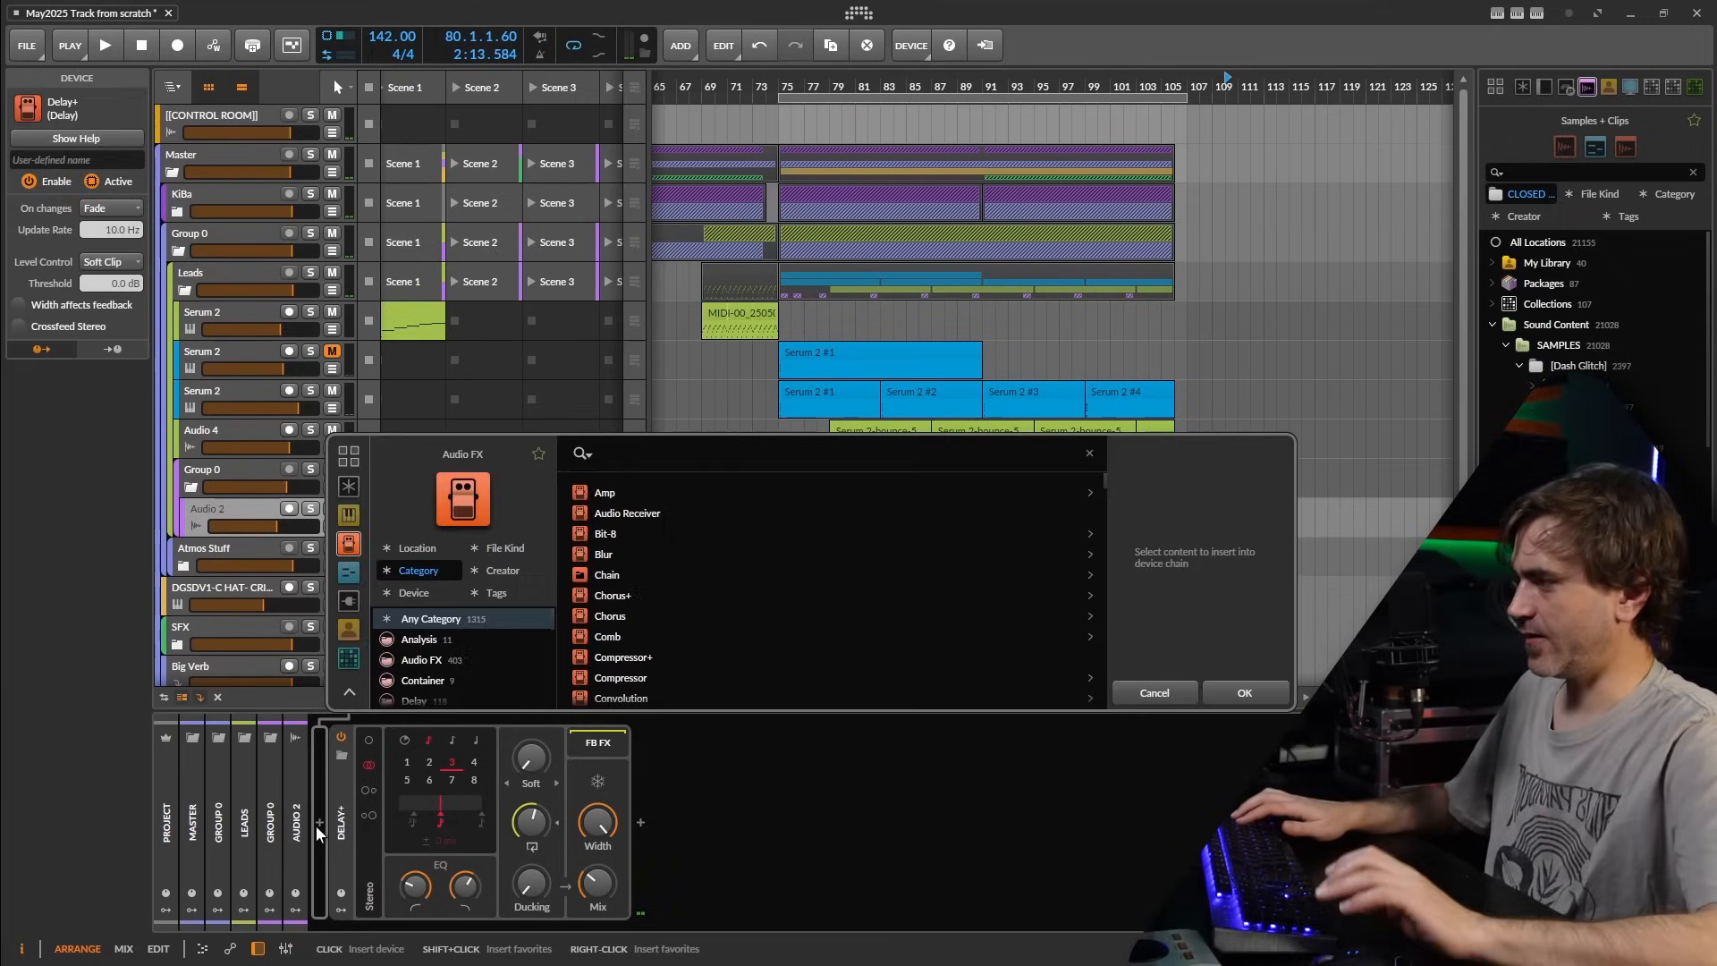
text(peak l)
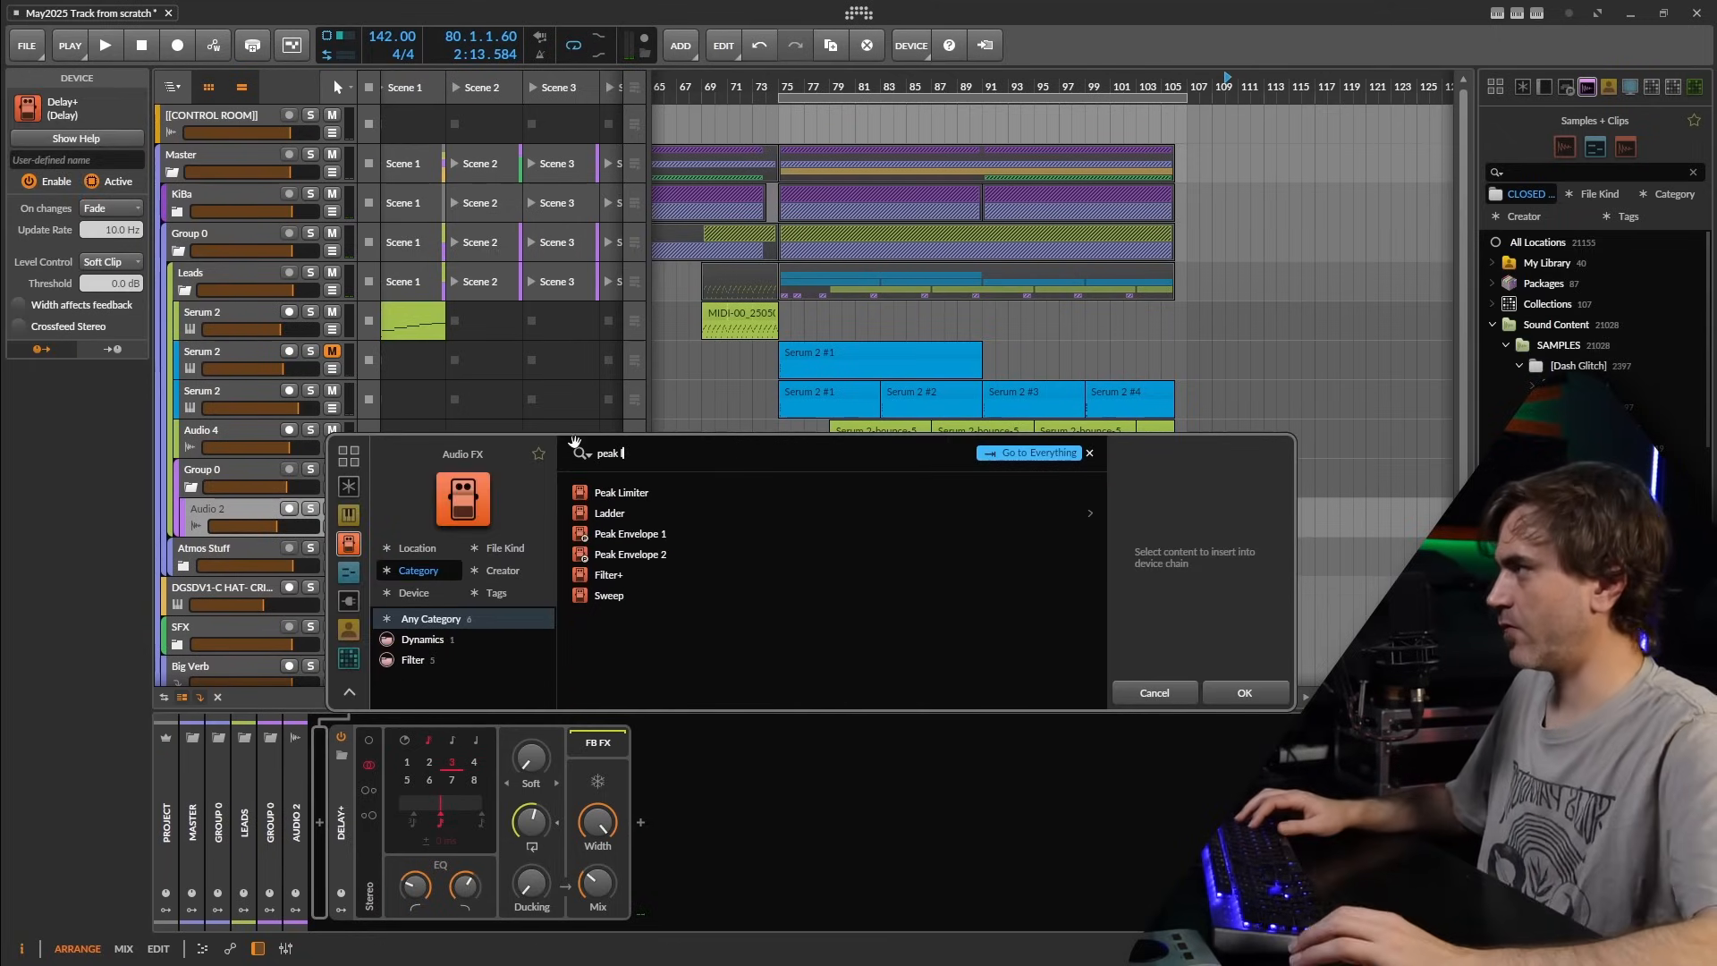
key(Down)
key(Return)
key(space)
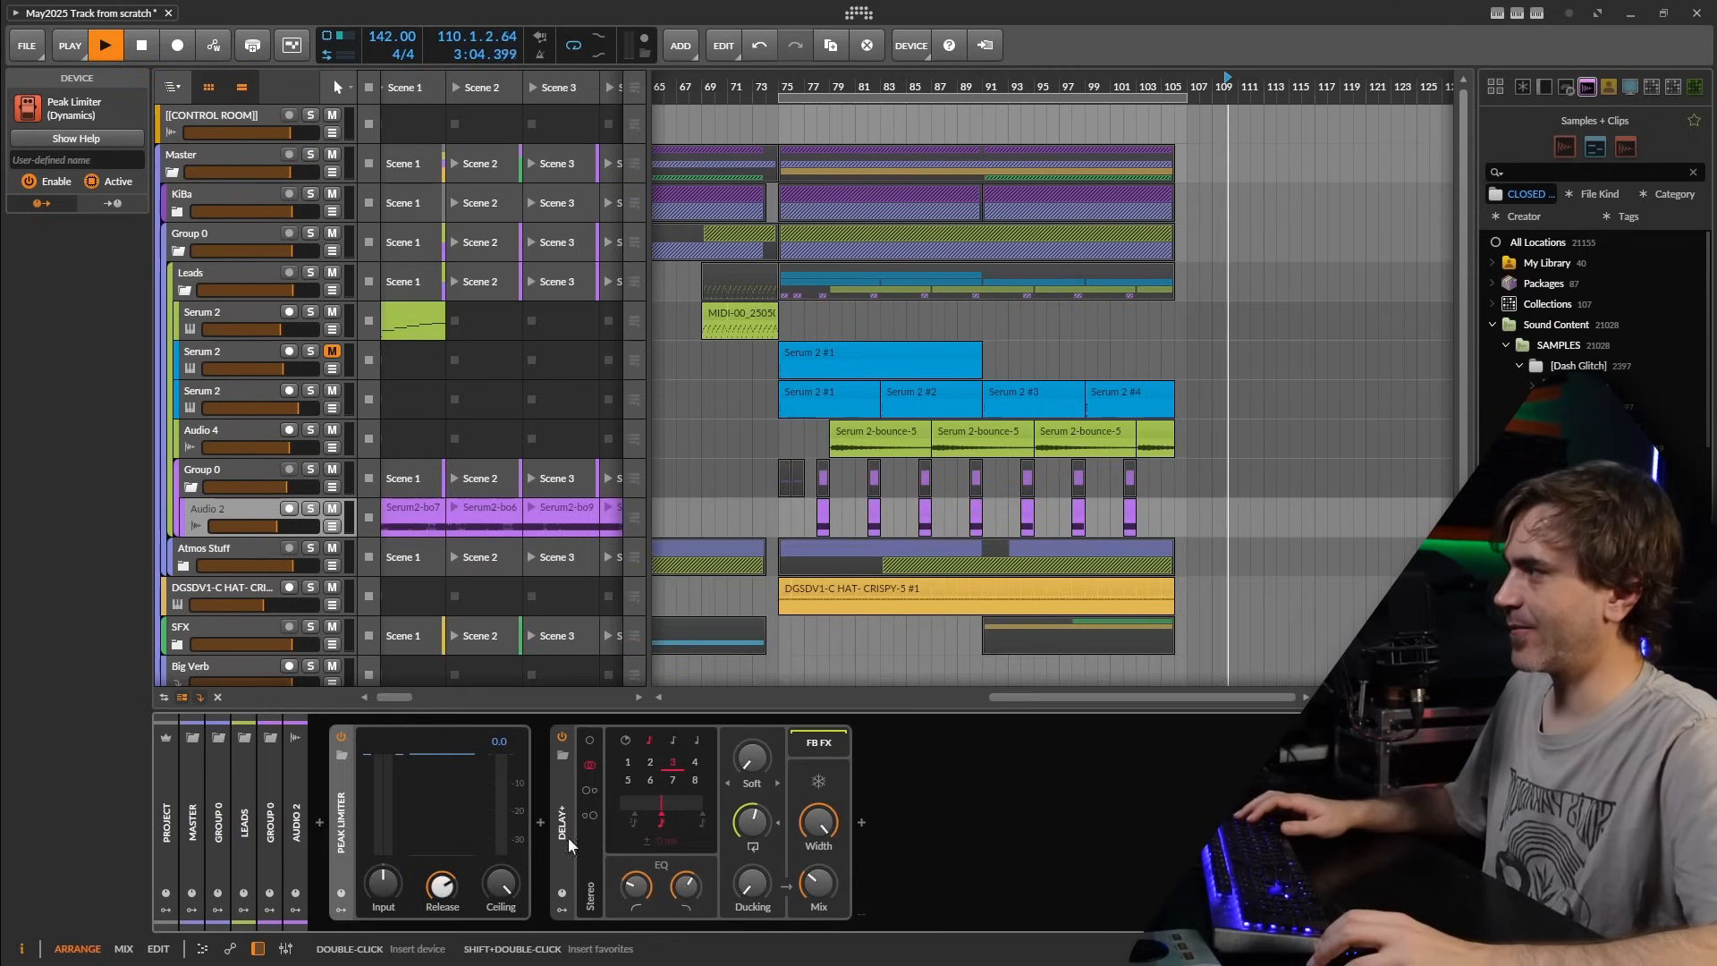
drag(442, 884, 441, 939)
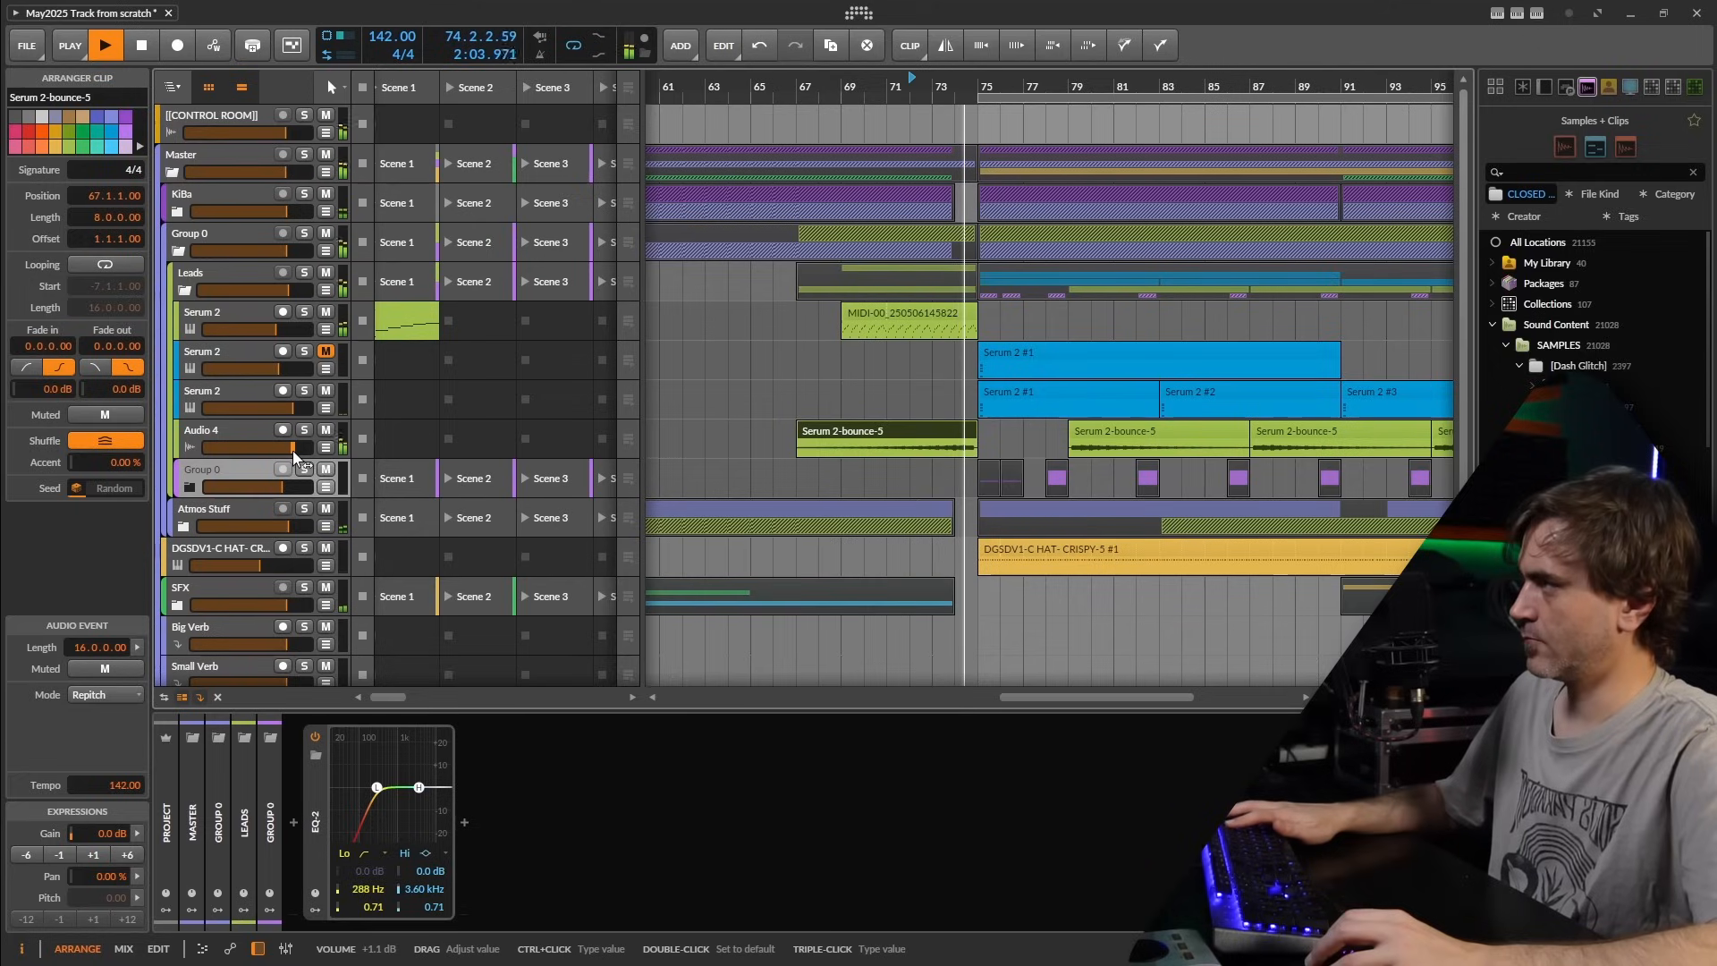
- Mute the Serum 2-bounce-5 clips that start at bars 79 and 95 on Audio 4
scroll(992, 440, right, 1)
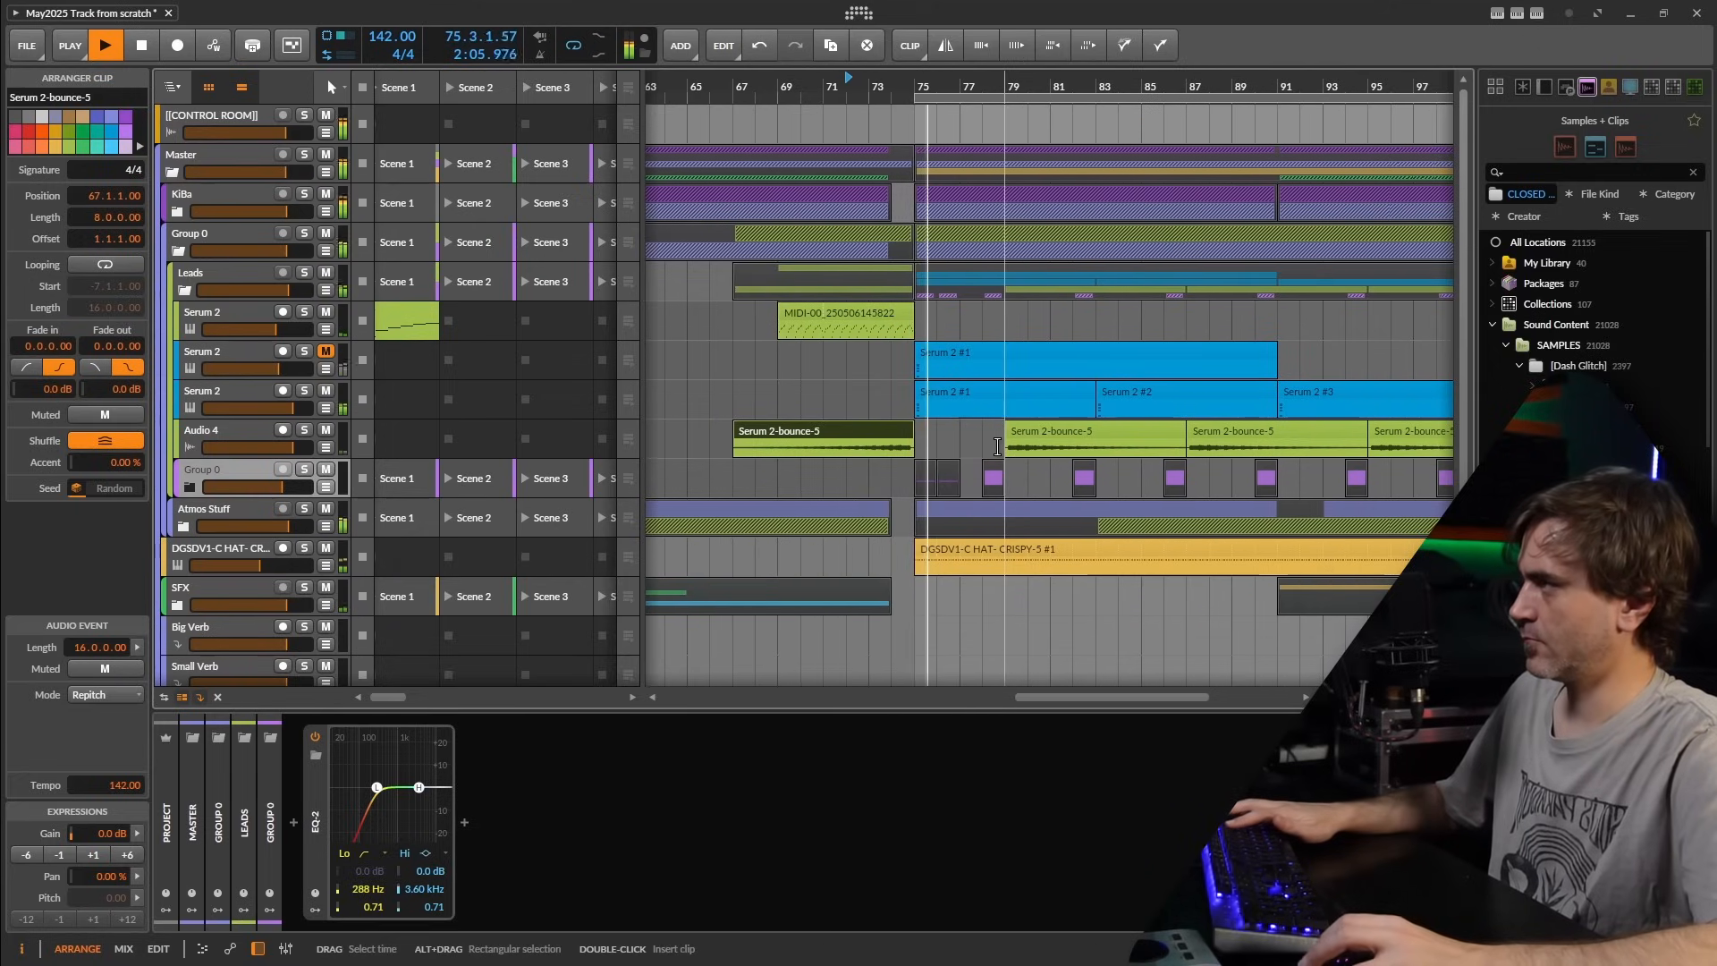
scroll(992, 440, right, 1)
click(987, 438)
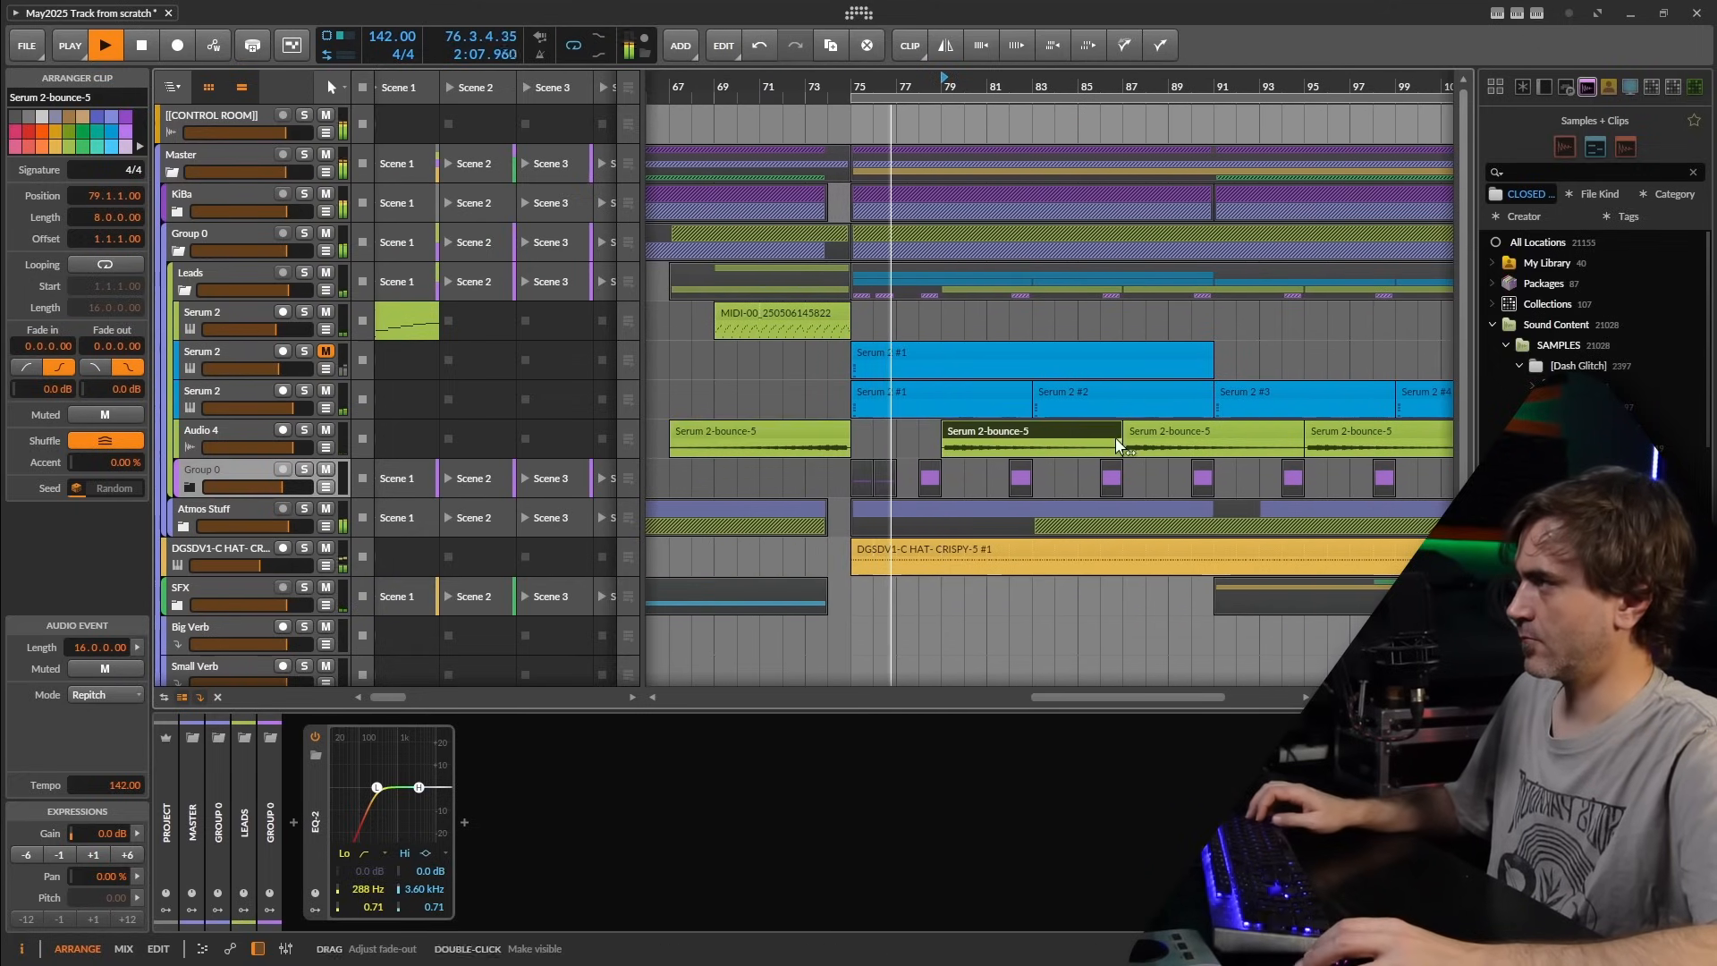
scroll(1107, 447, down, 2)
key(m)
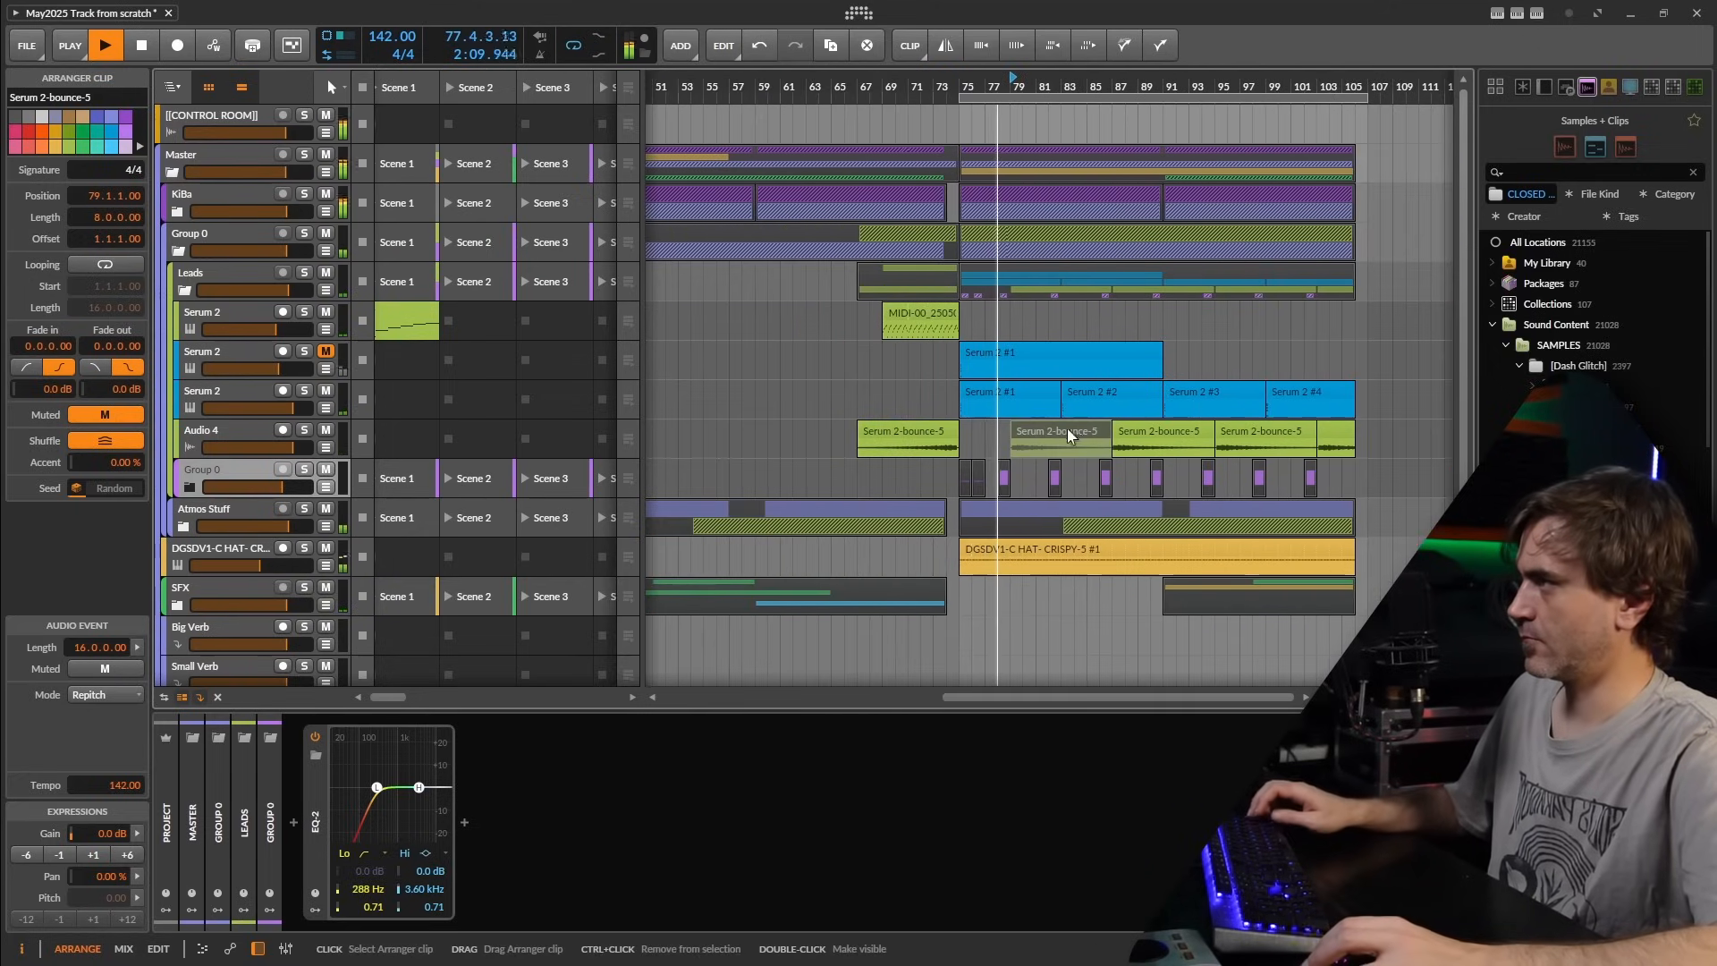
click(1248, 438)
key(m)
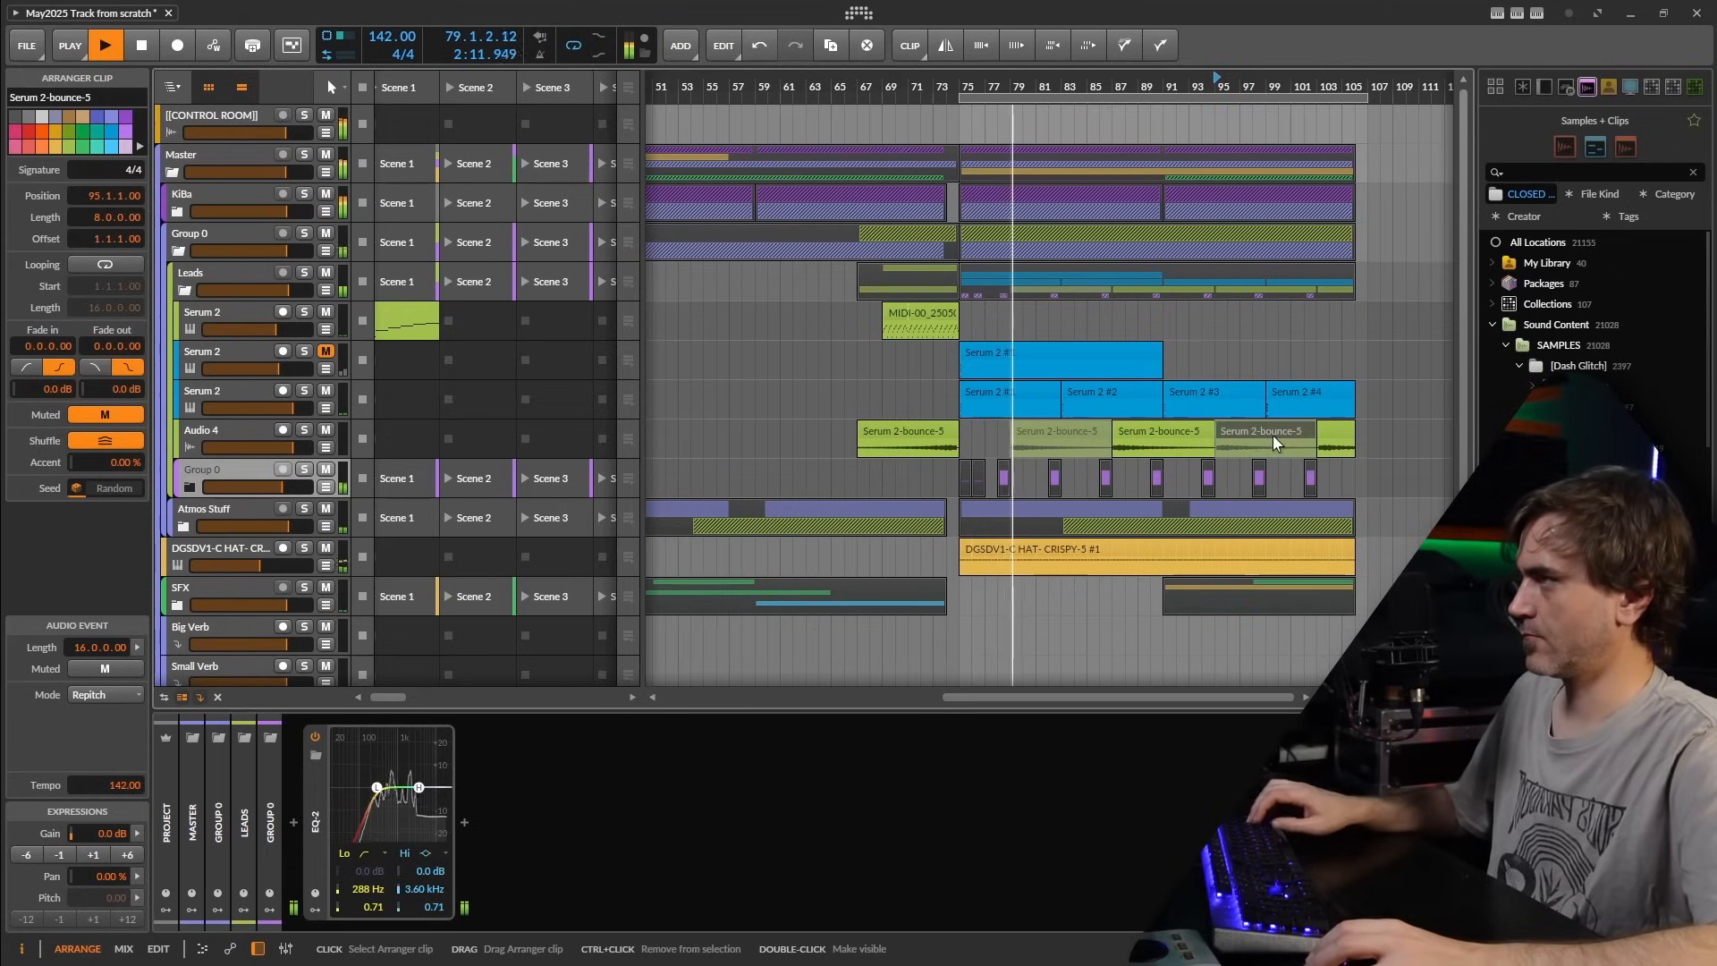
scroll(1247, 438, right, 1)
scroll(1159, 446, up, 2)
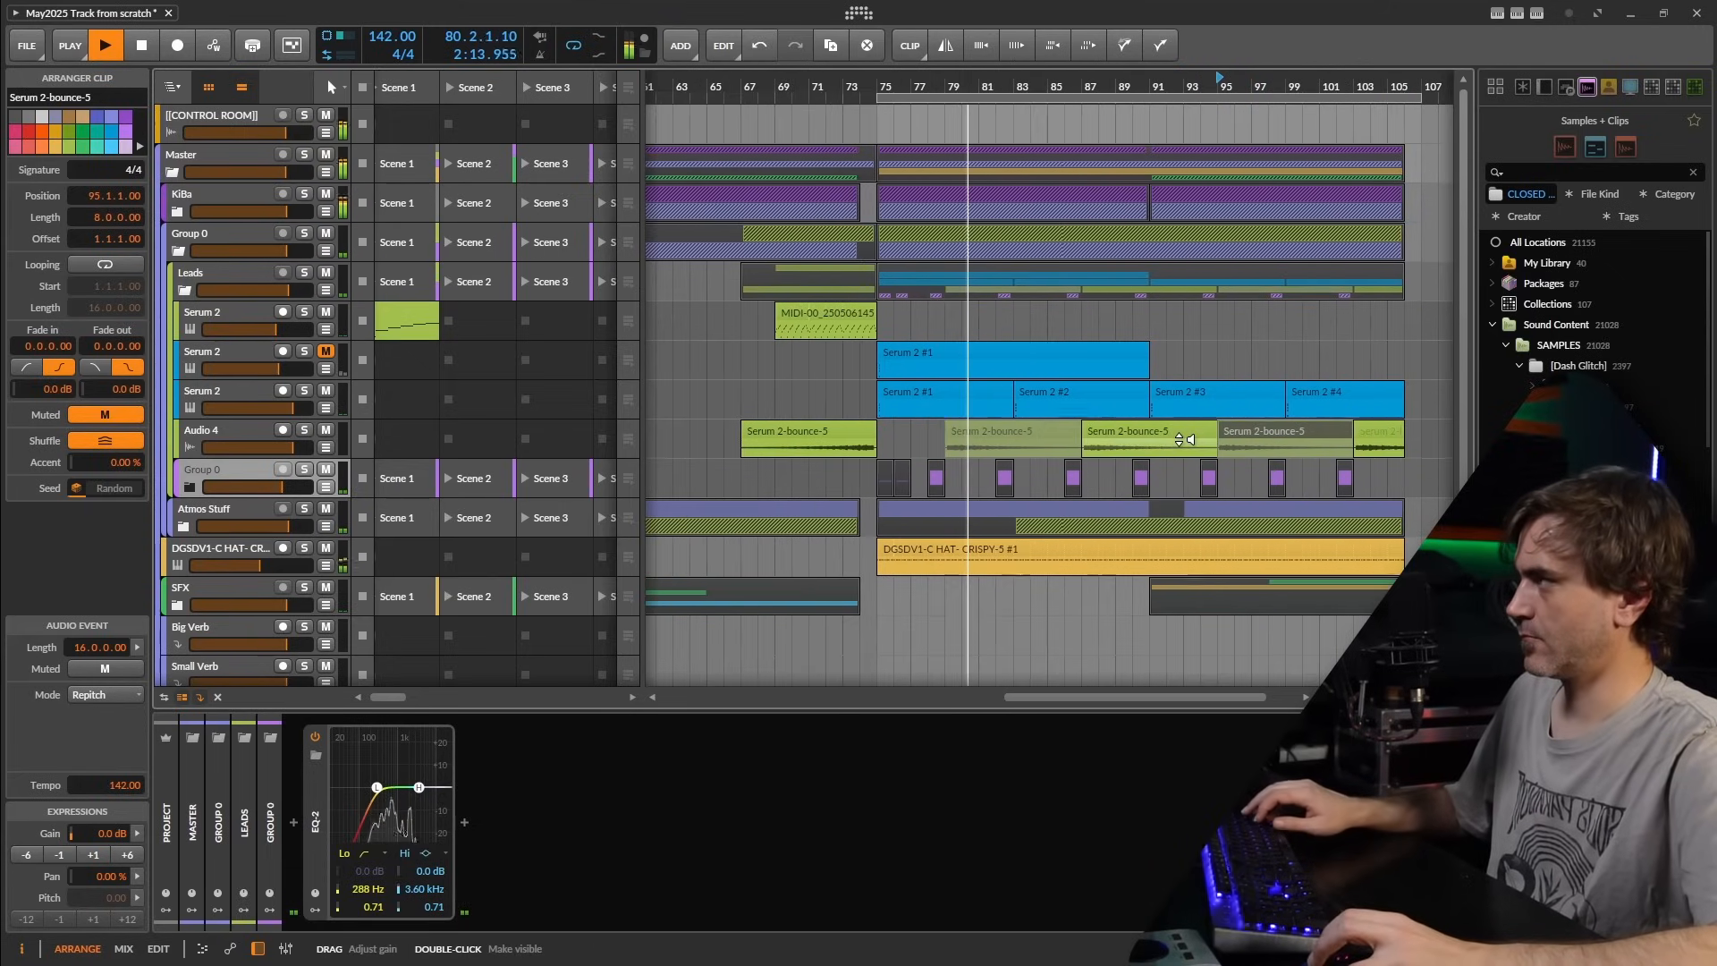
- Expand the SFX group and copy the Audio 5 #2 clip to bar 76 on the same track
scroll(1167, 446, right, 1)
scroll(1108, 449, down, 3)
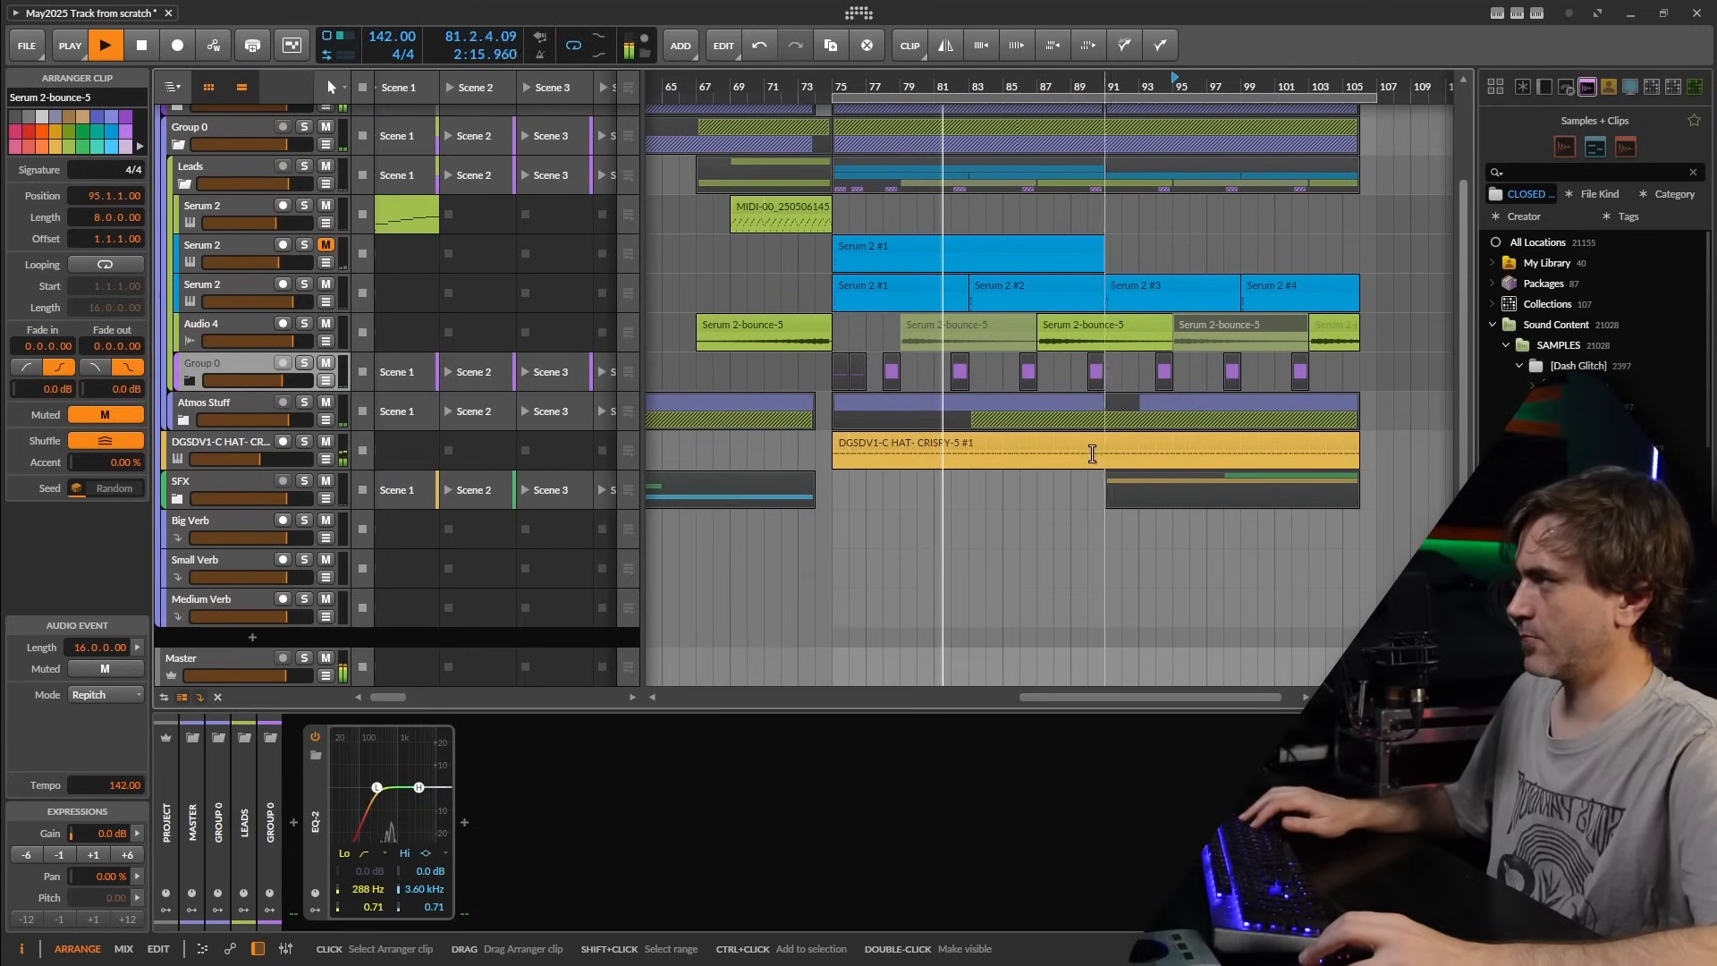
scroll(1109, 470, up, 2)
scroll(1142, 501, left, 3)
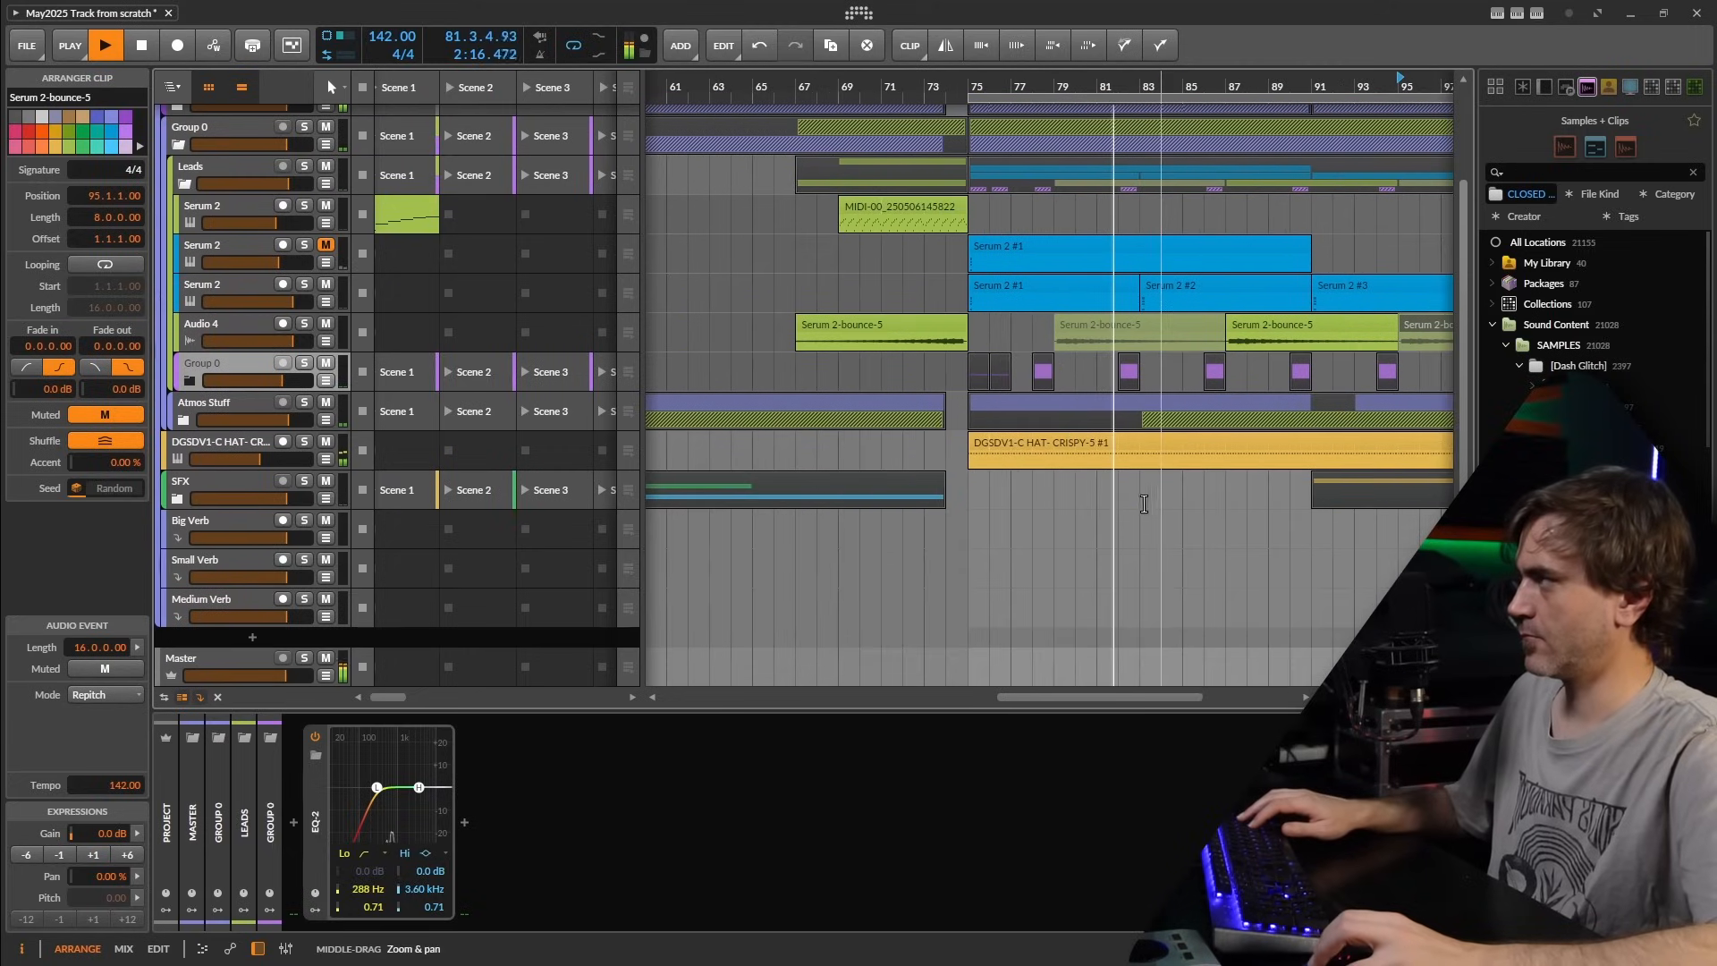
click(176, 498)
scroll(1043, 505, down, 3)
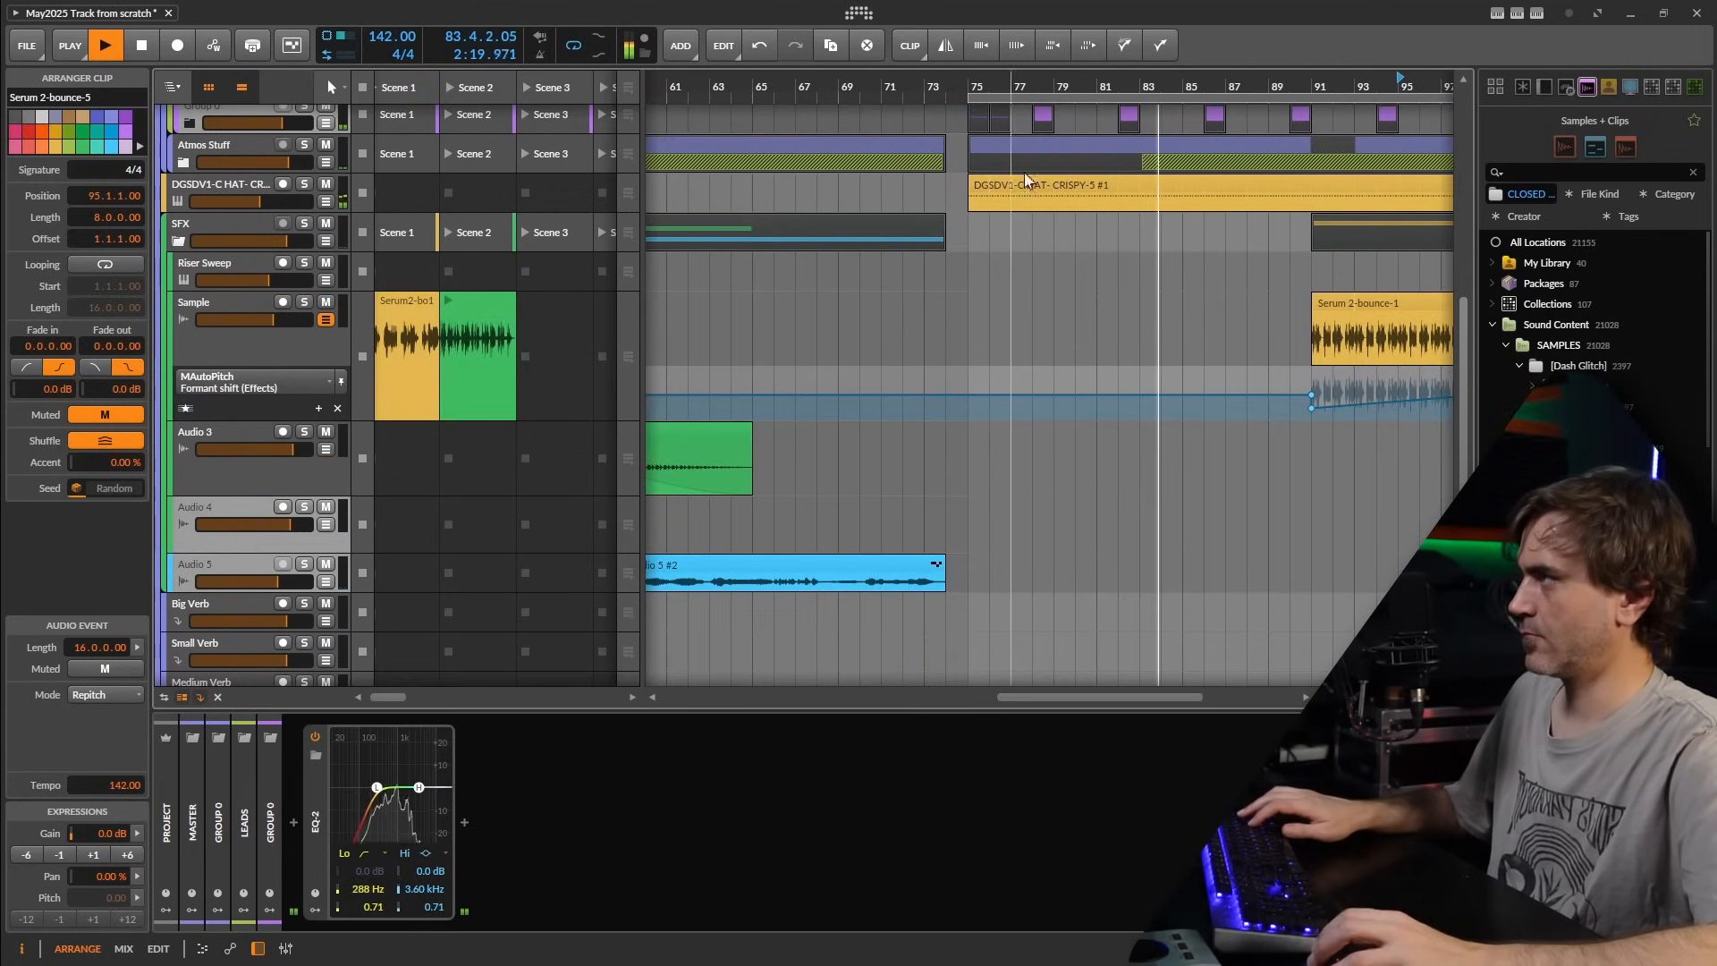
click(1042, 505)
scroll(834, 541, down, 1)
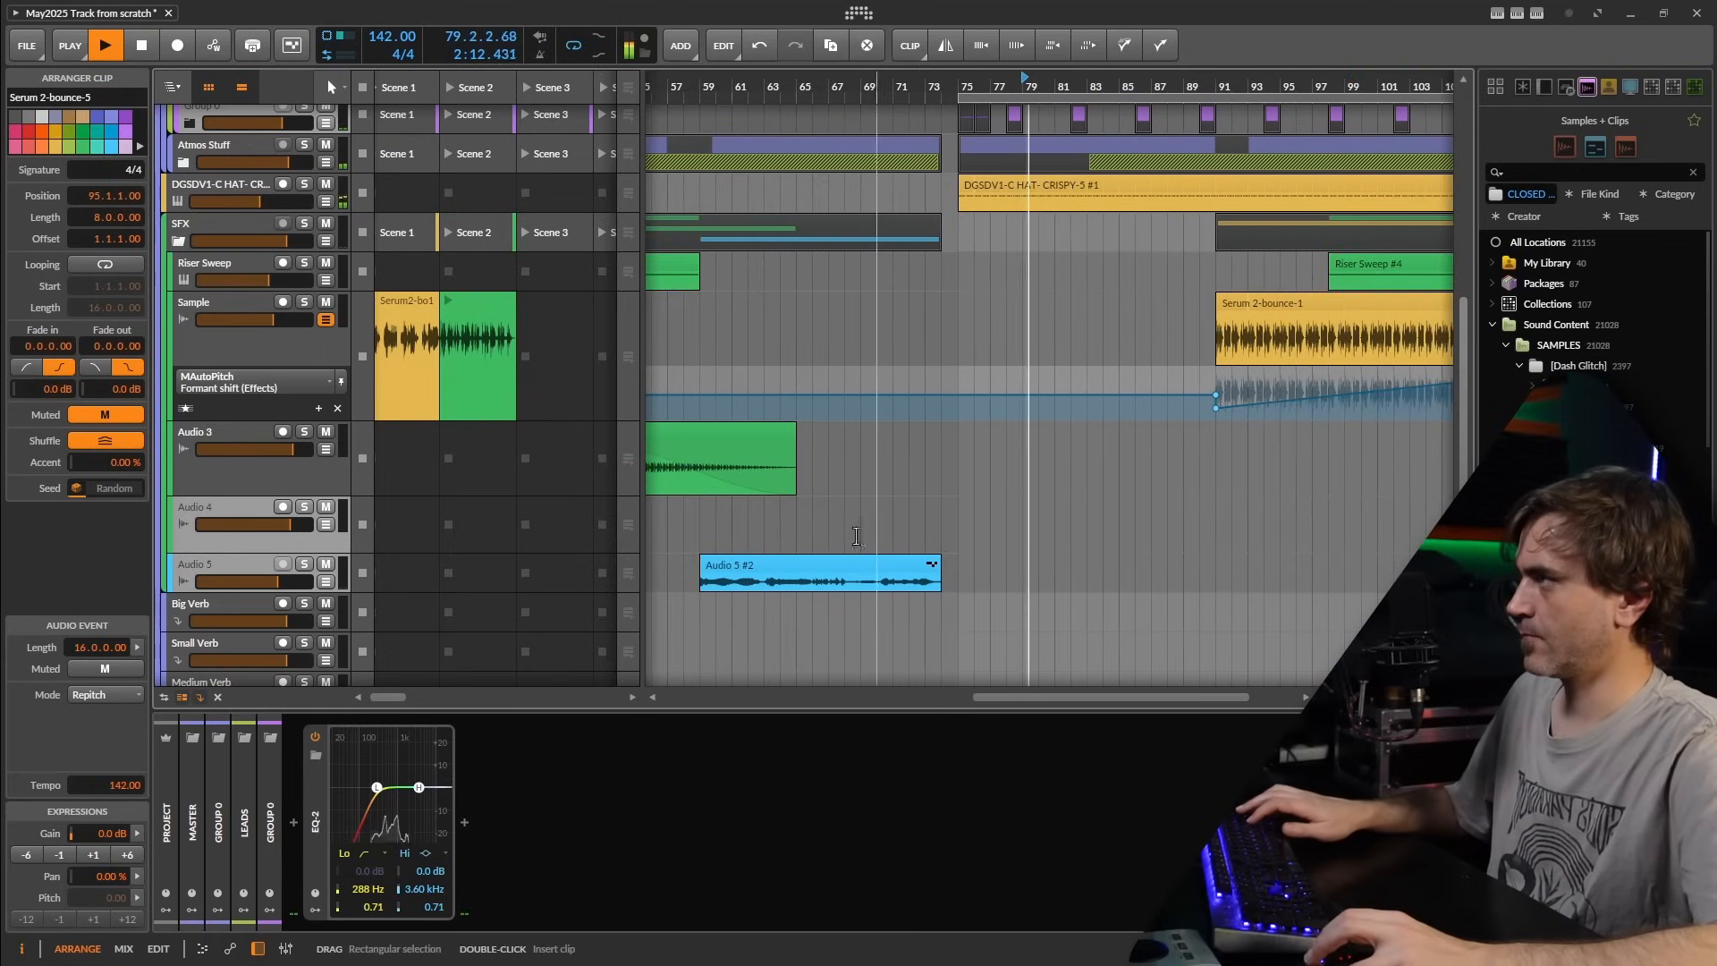
drag(830, 568, 1125, 566)
scroll(1028, 358, up, 1)
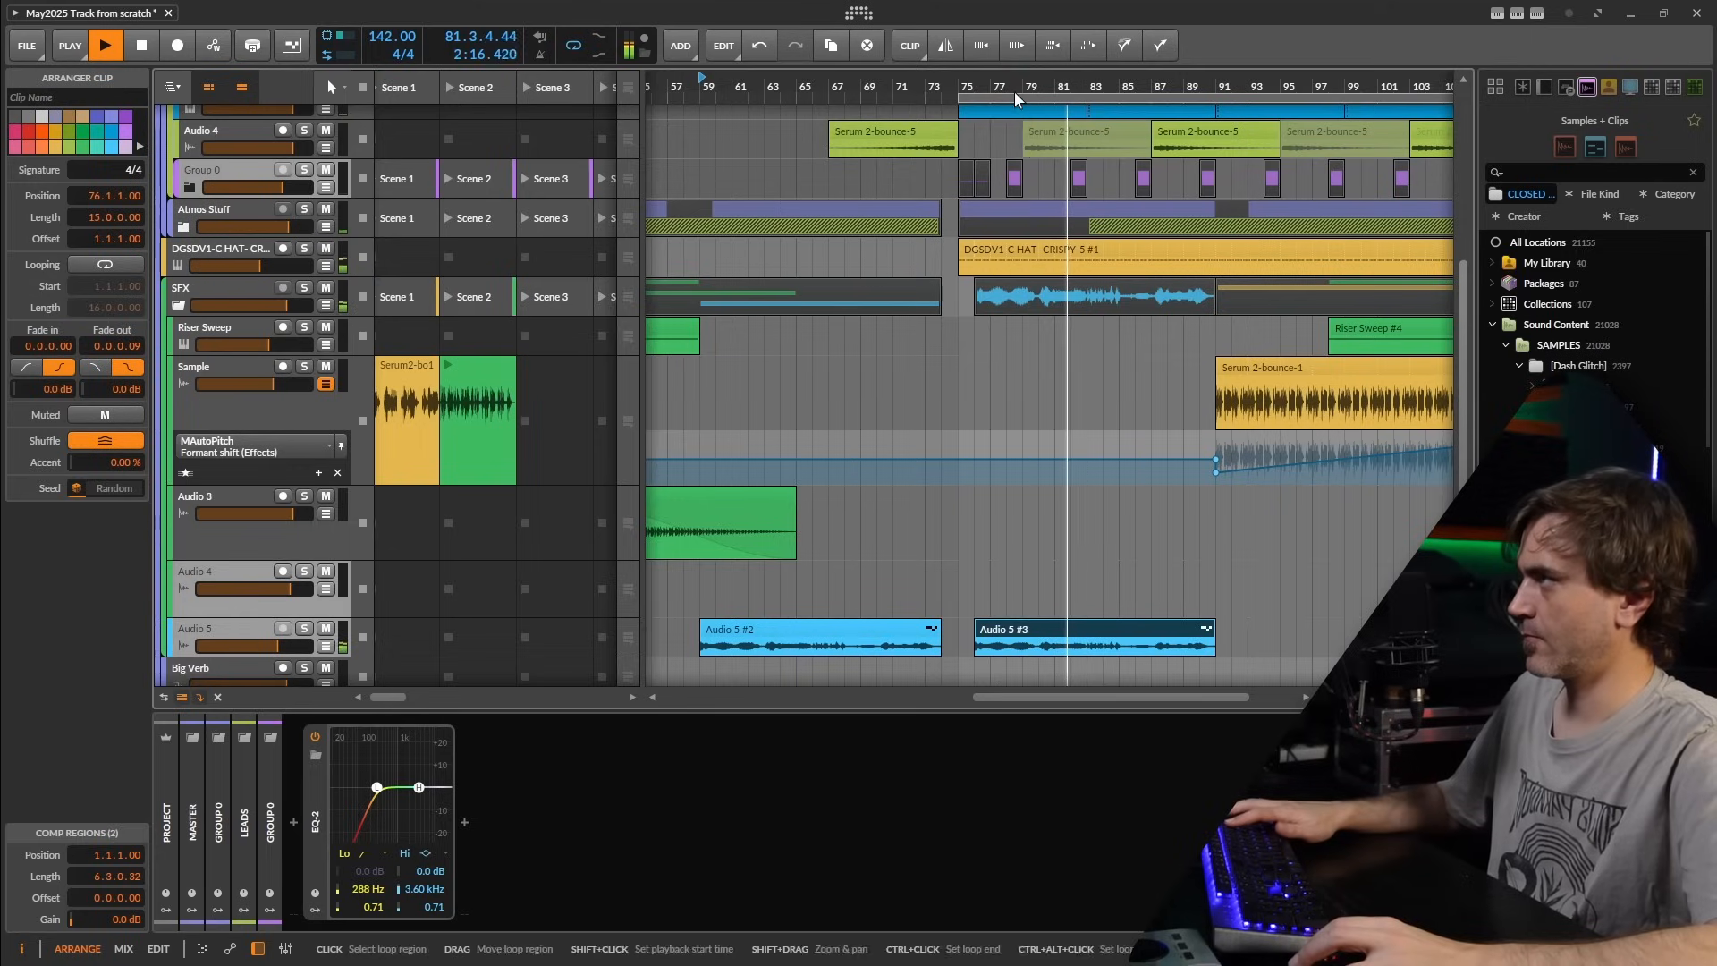
- Split the copied Audio 5 clip at 79.4, delete its opening part and place the rest at bar 79
scroll(1020, 642, up, 3)
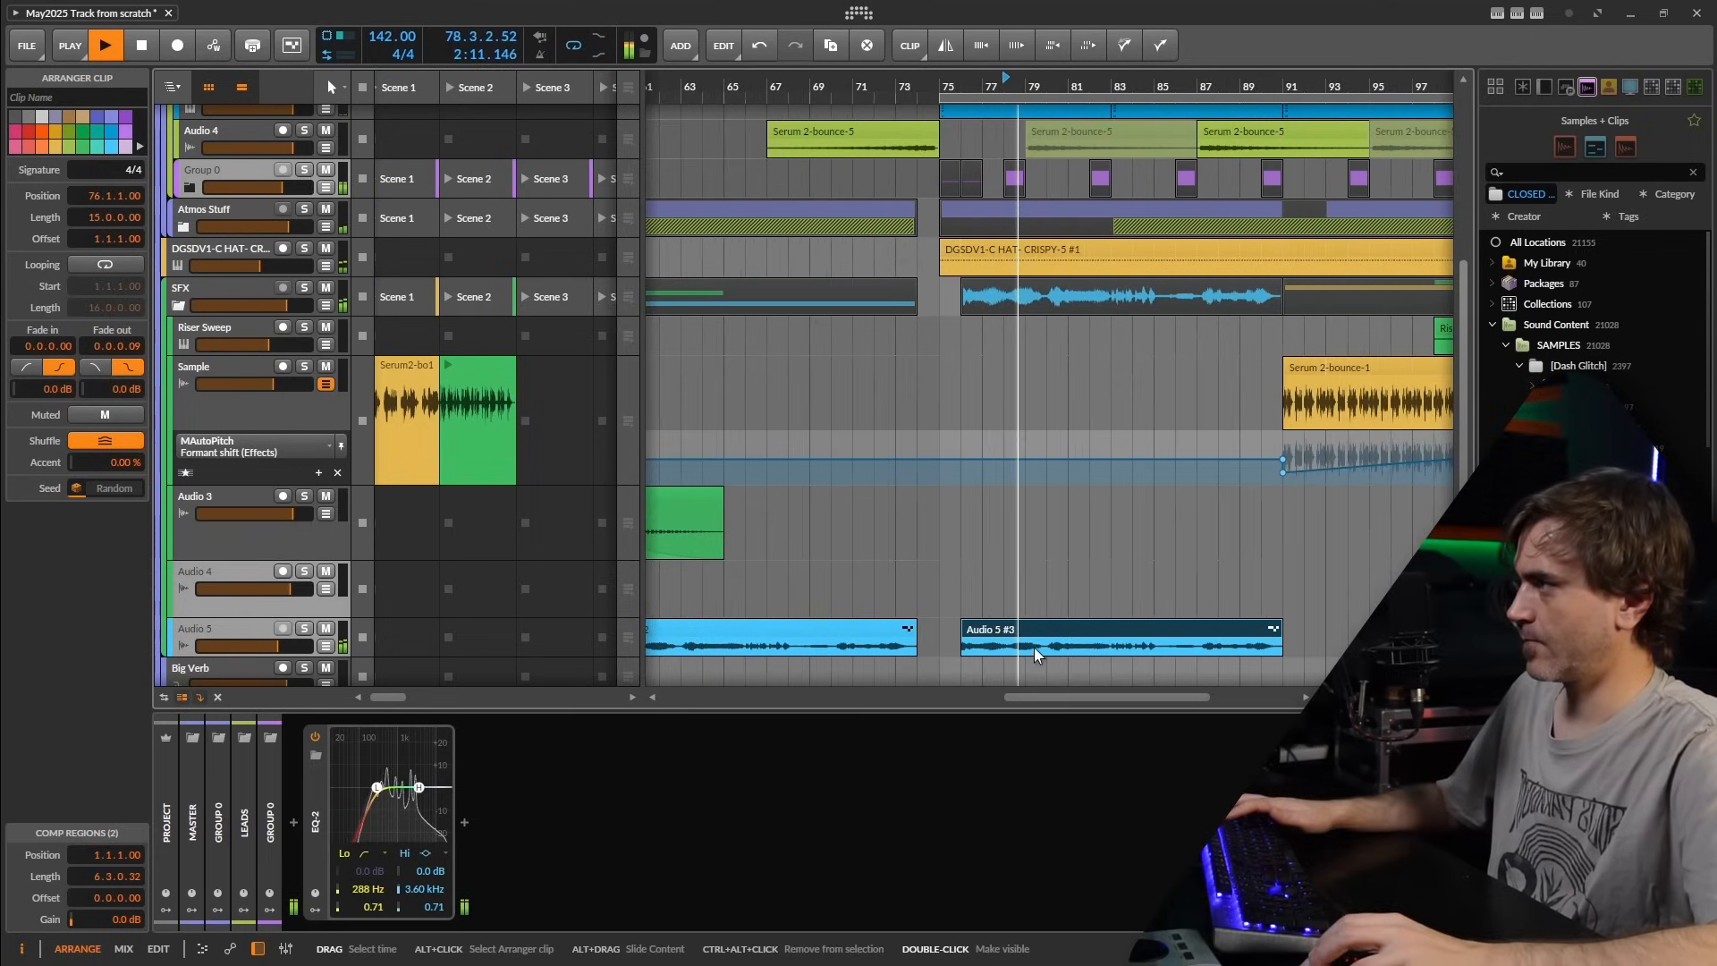
key(5)
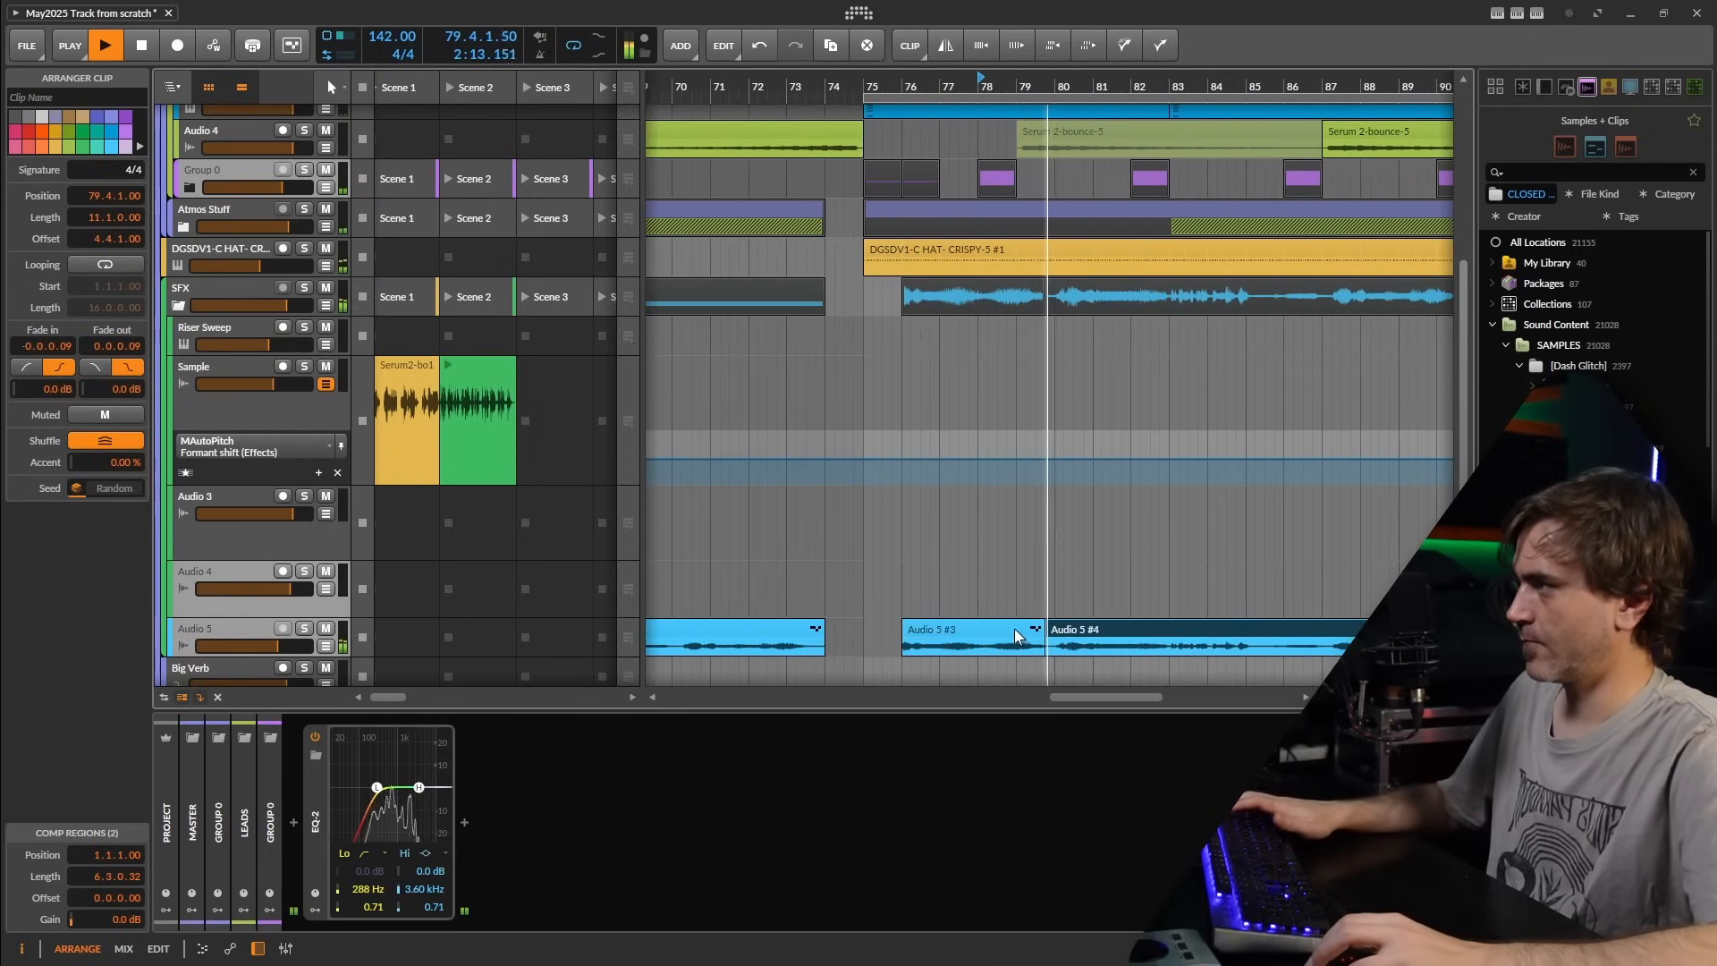
click(1015, 631)
key(Delete)
drag(1087, 629, 1019, 627)
click(984, 89)
scroll(1021, 601, right, 1)
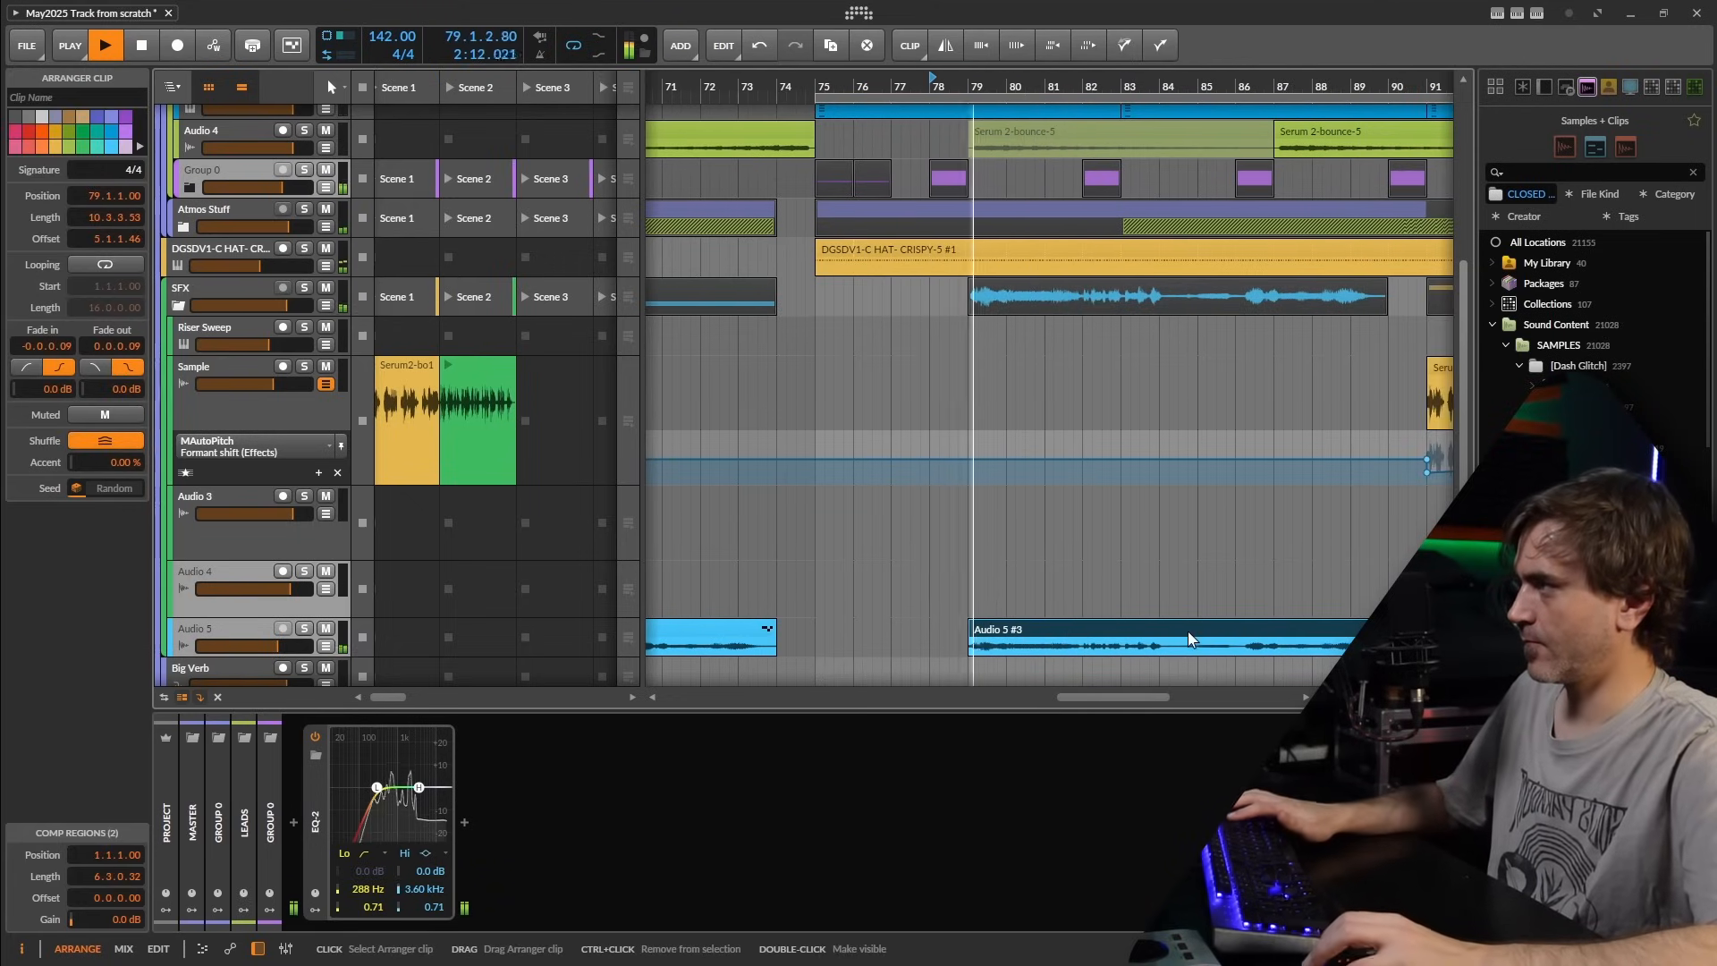
scroll(1073, 648, right, 2)
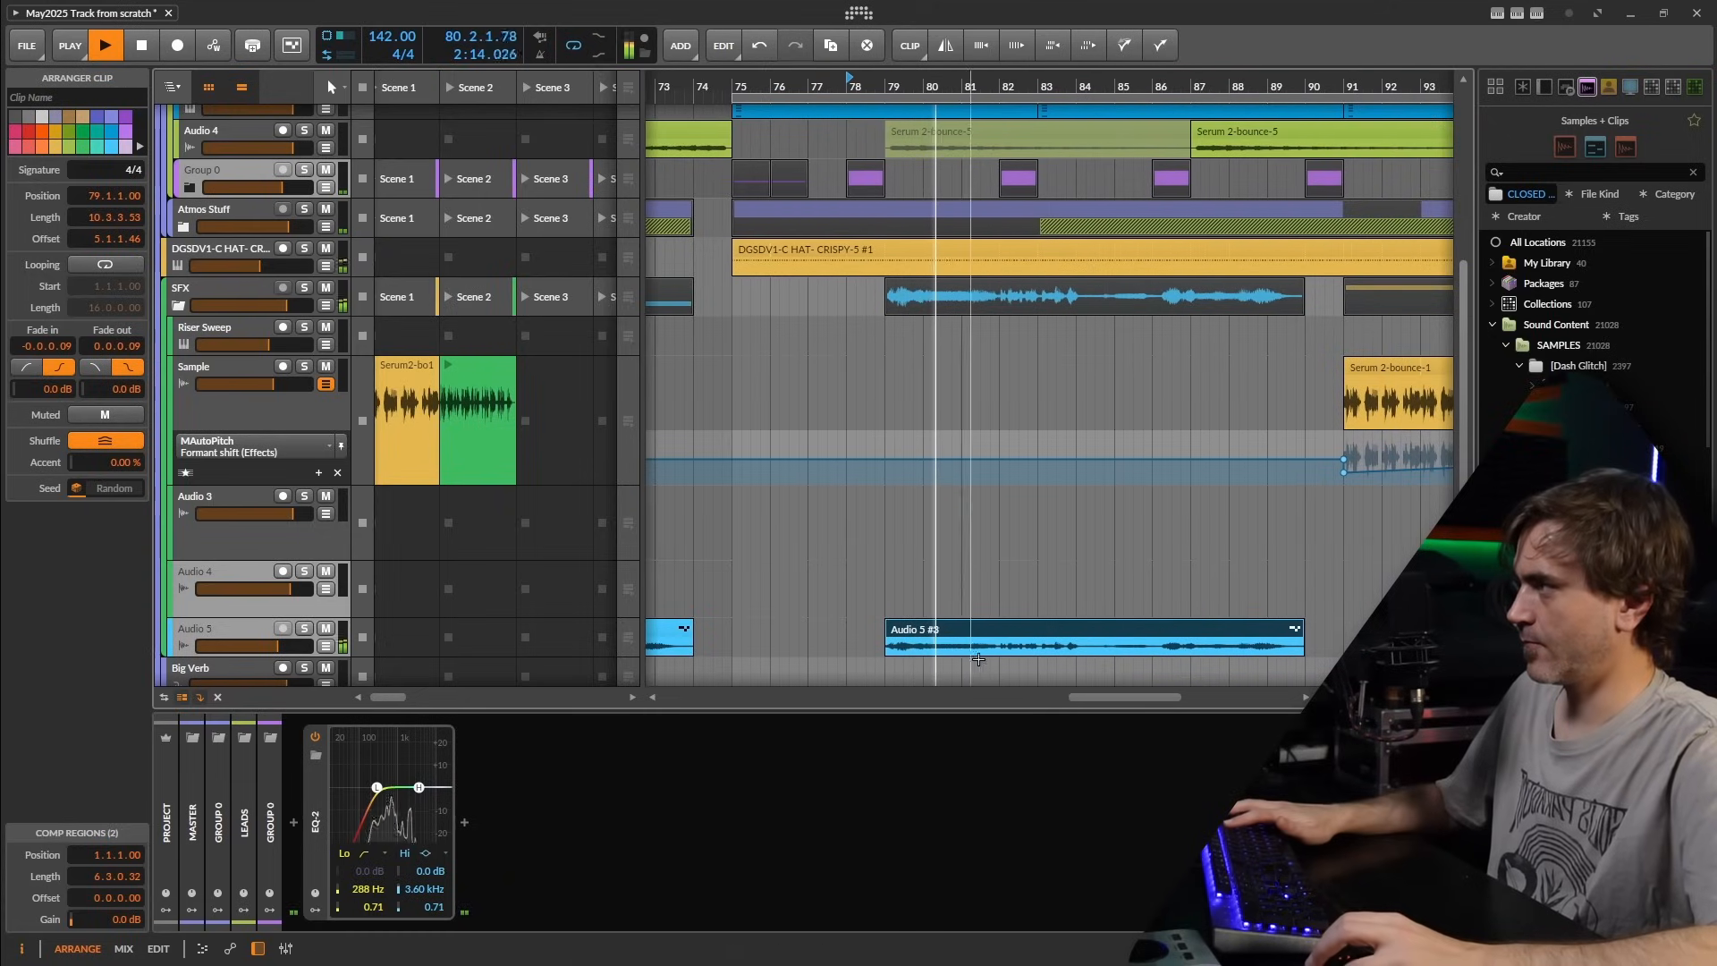
- Cut the first three bars off the Audio 5 clip at bar 79 and move the remainder back to bar 79
double_click(1002, 652)
click(976, 631)
key(Delete)
drag(1028, 631, 914, 632)
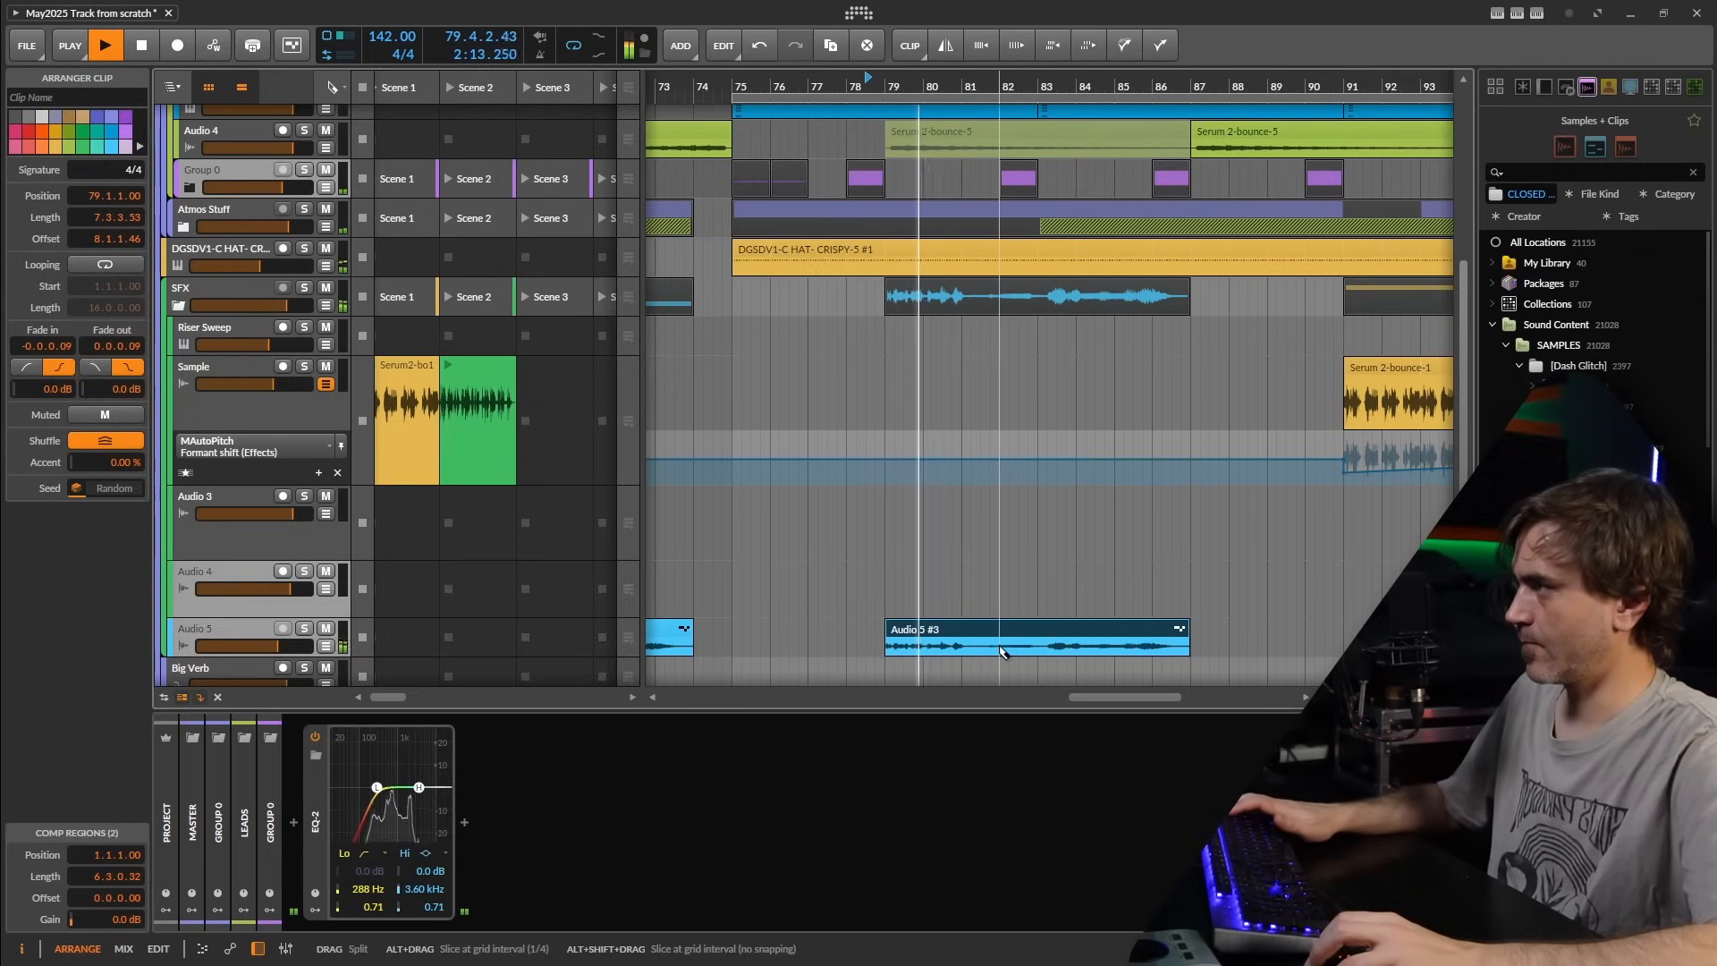
- Split the Audio 5 clip at bar 82 and delete everything after the split
click(999, 650)
click(1028, 629)
key(Delete)
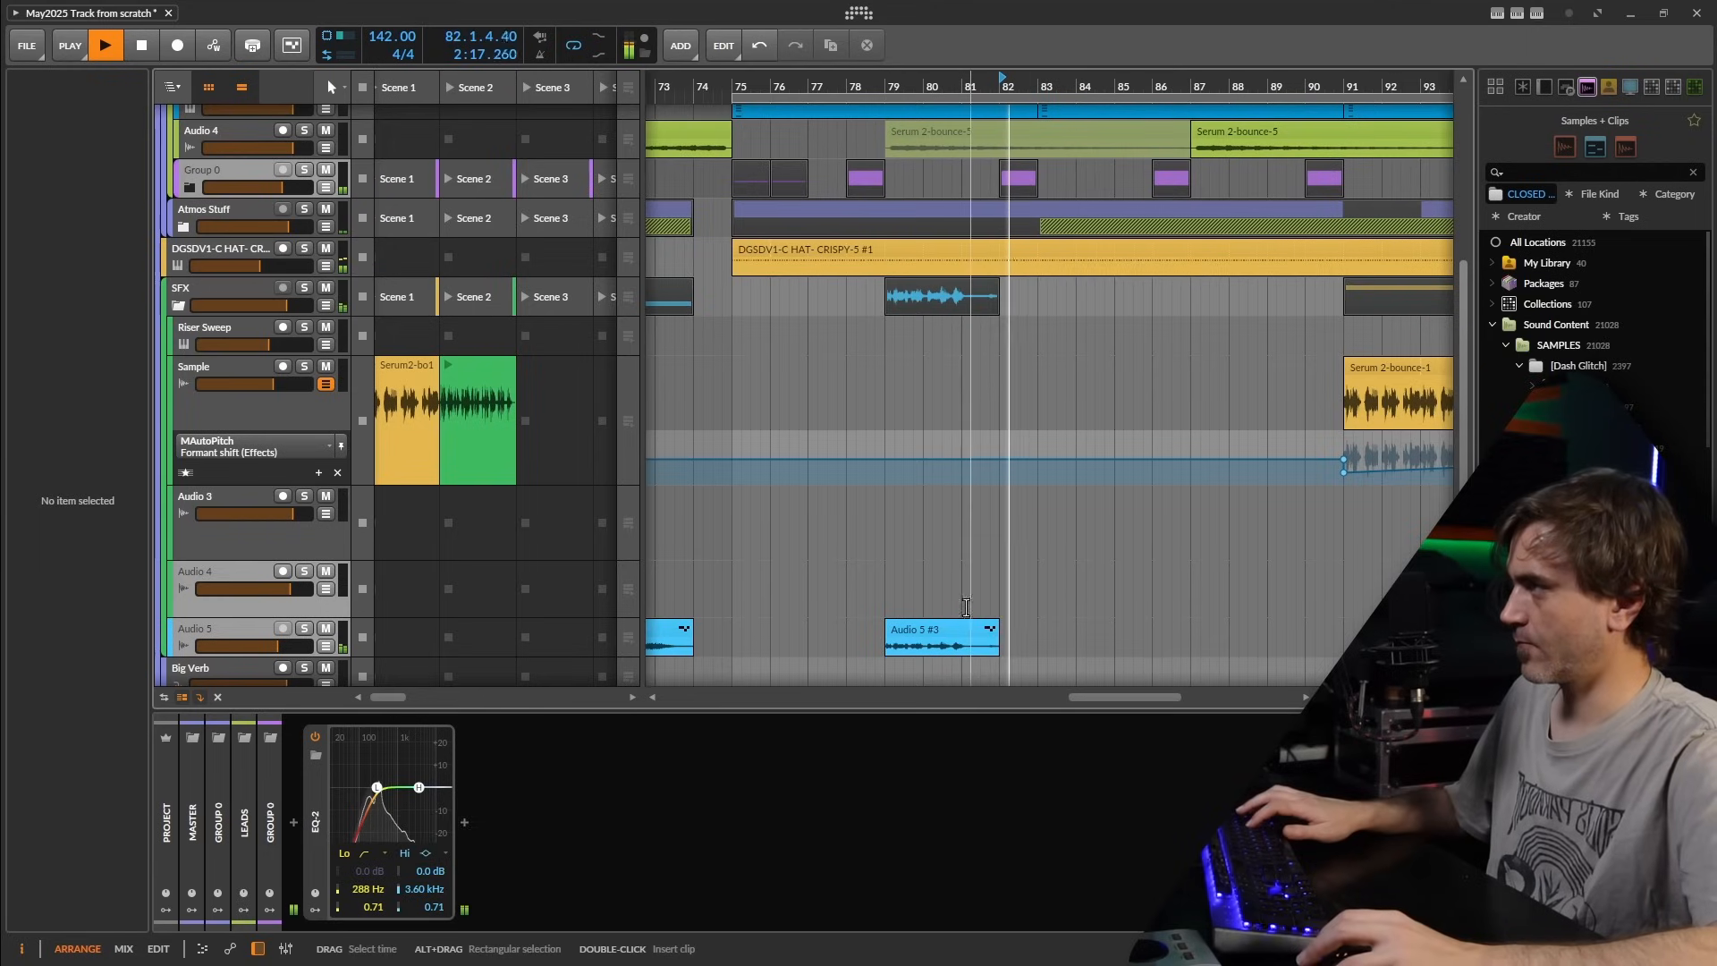
- Copy the three-bar Audio 5 clip, lengthen the copy to 6.3.0.00 and reposition it further along the track
drag(918, 629, 1354, 628)
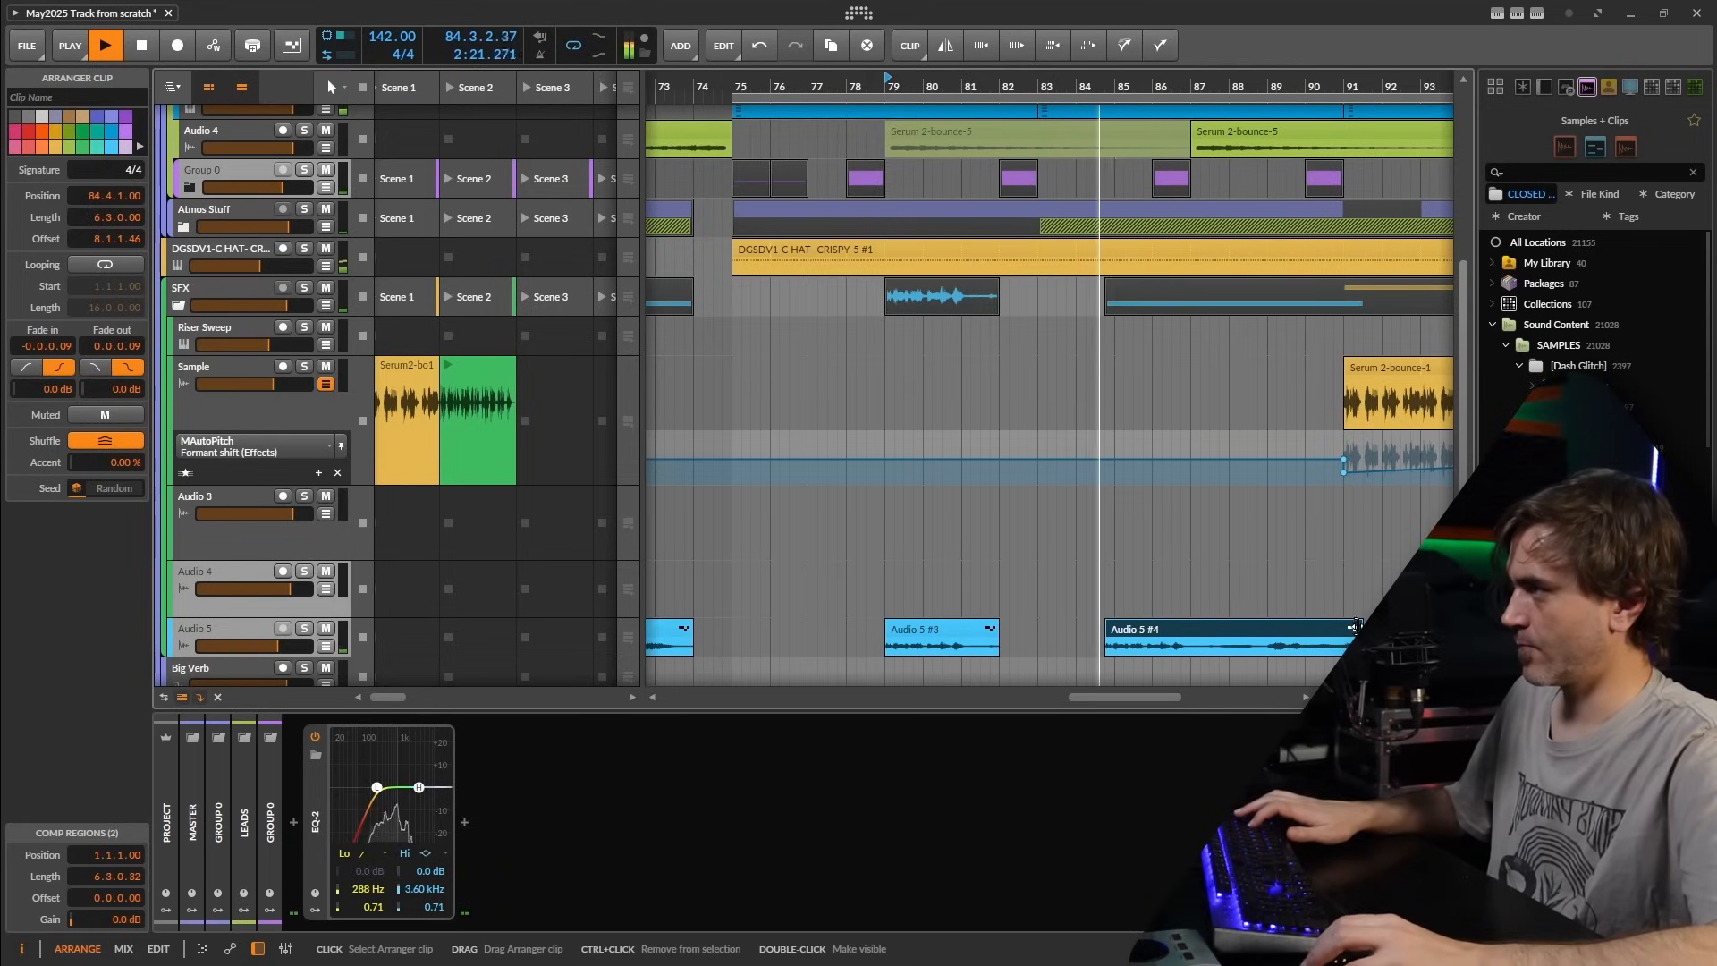
scroll(1354, 628, right, 3)
drag(1214, 631, 1146, 632)
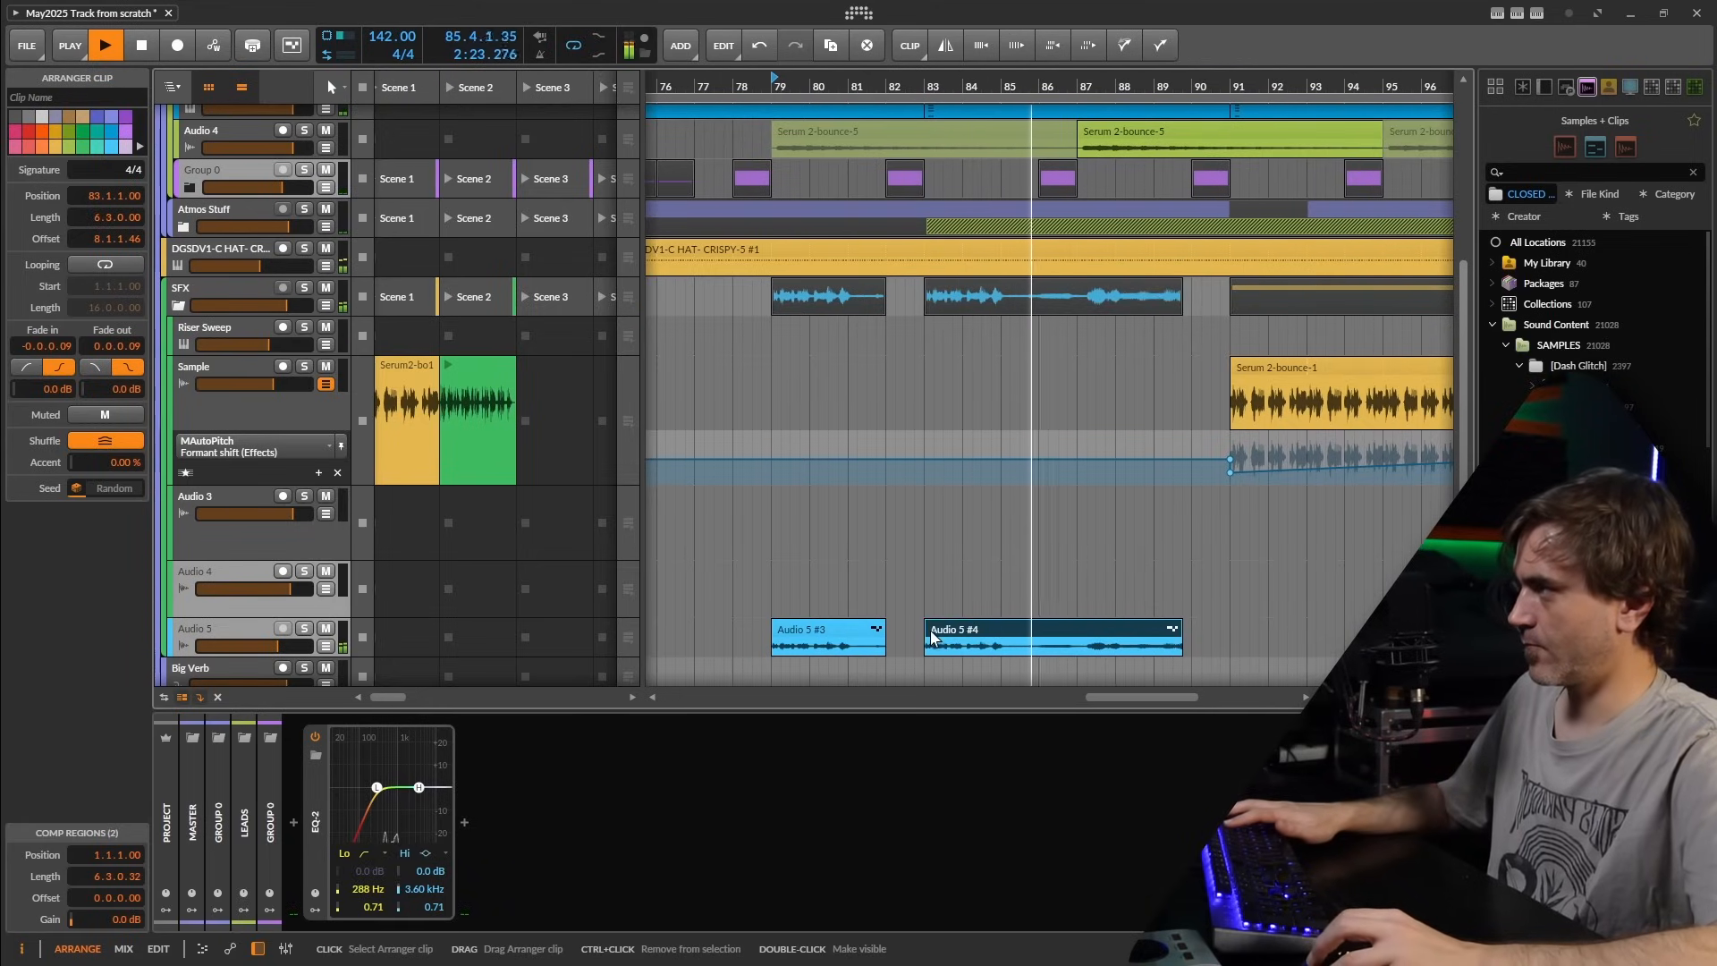
drag(930, 637, 1064, 631)
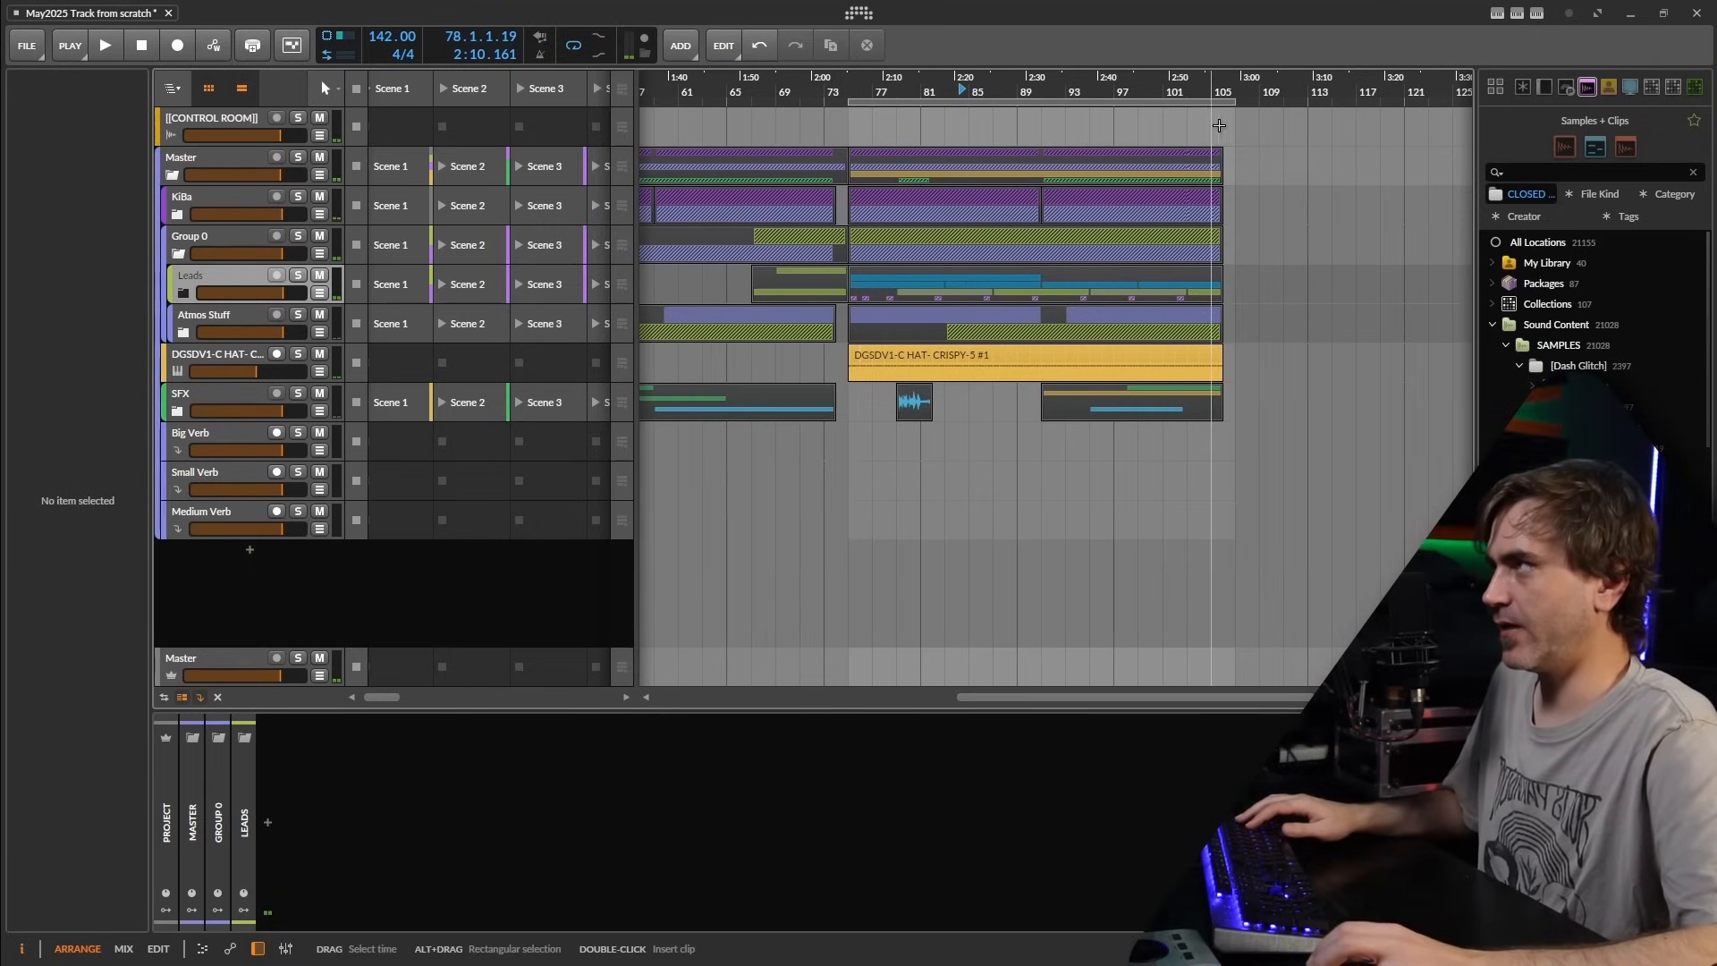
- Expand the SFX group and copy the Serum 2-bounce-1 clip on Audio 3 to bar 106
scroll(1219, 125, left, 2)
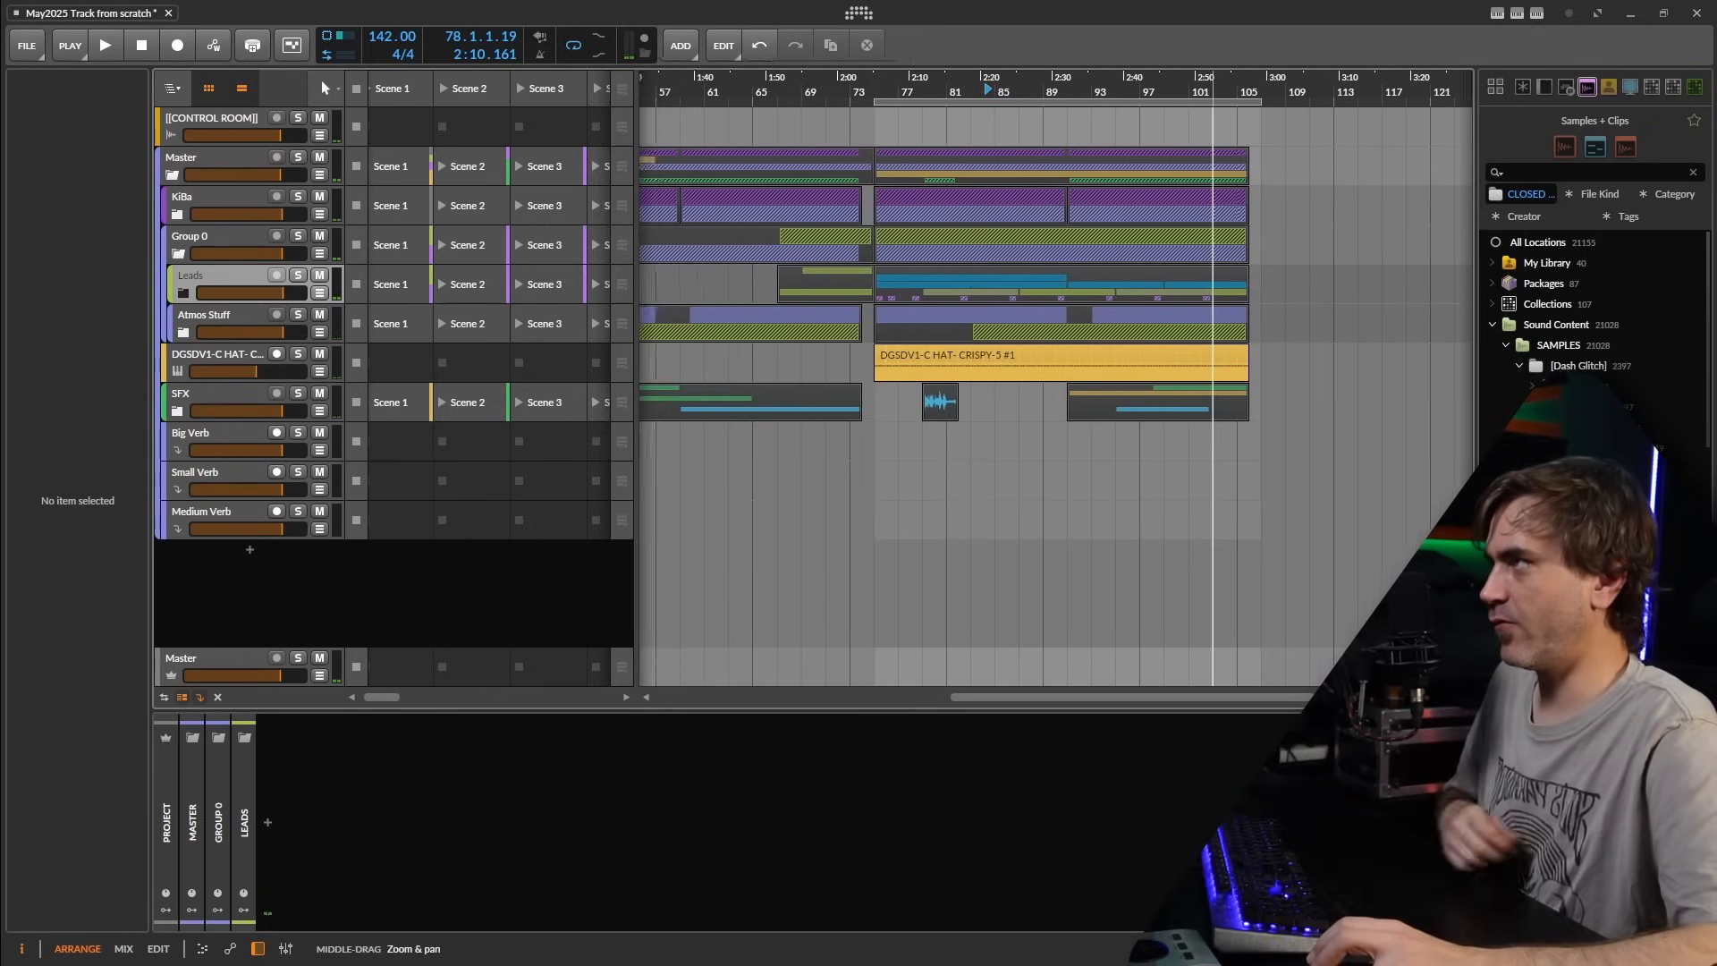
drag(1107, 86, 1127, 97)
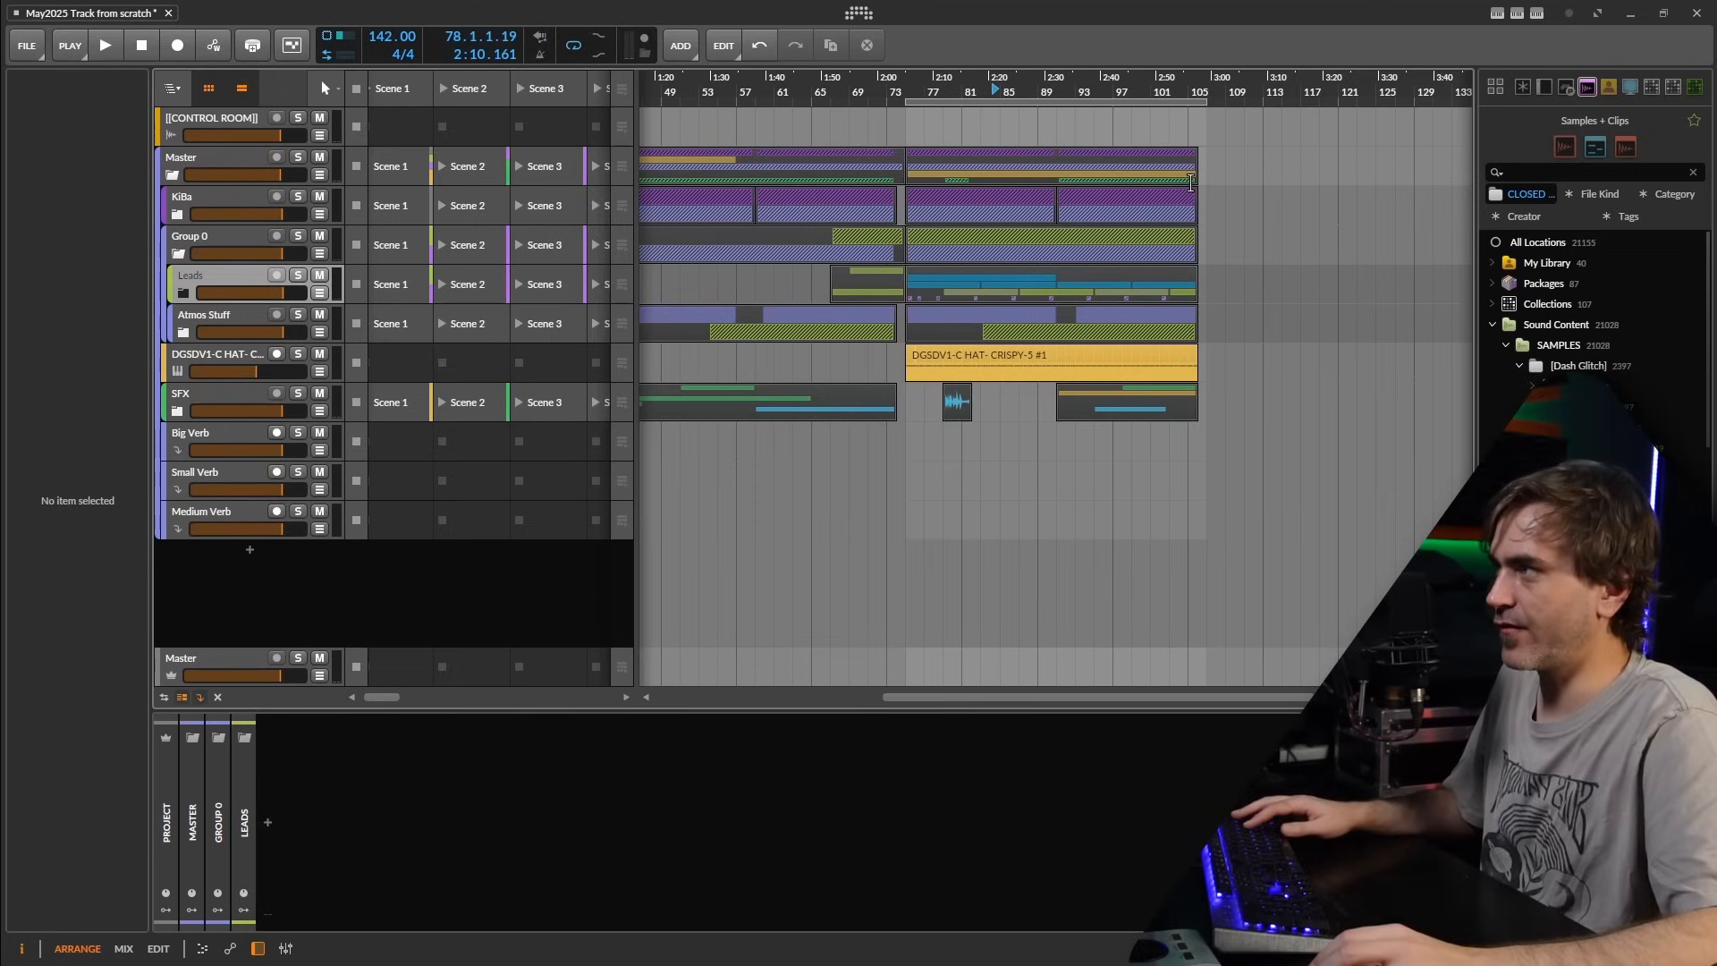
scroll(998, 312, right, 4)
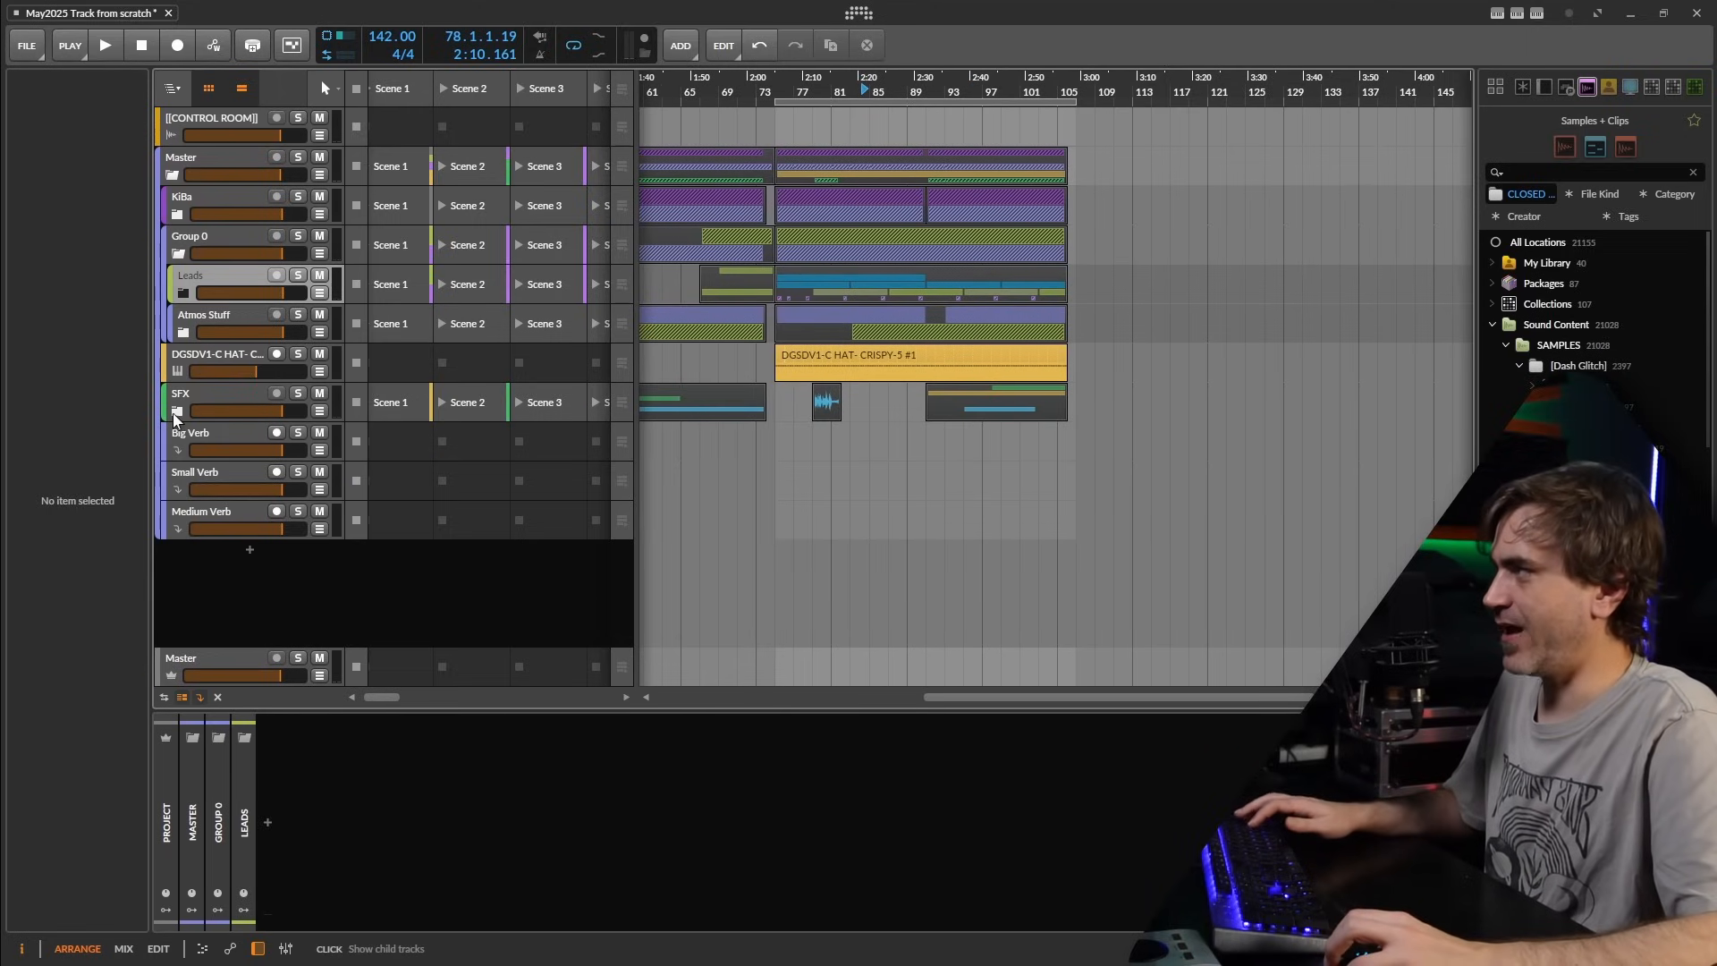
click(178, 412)
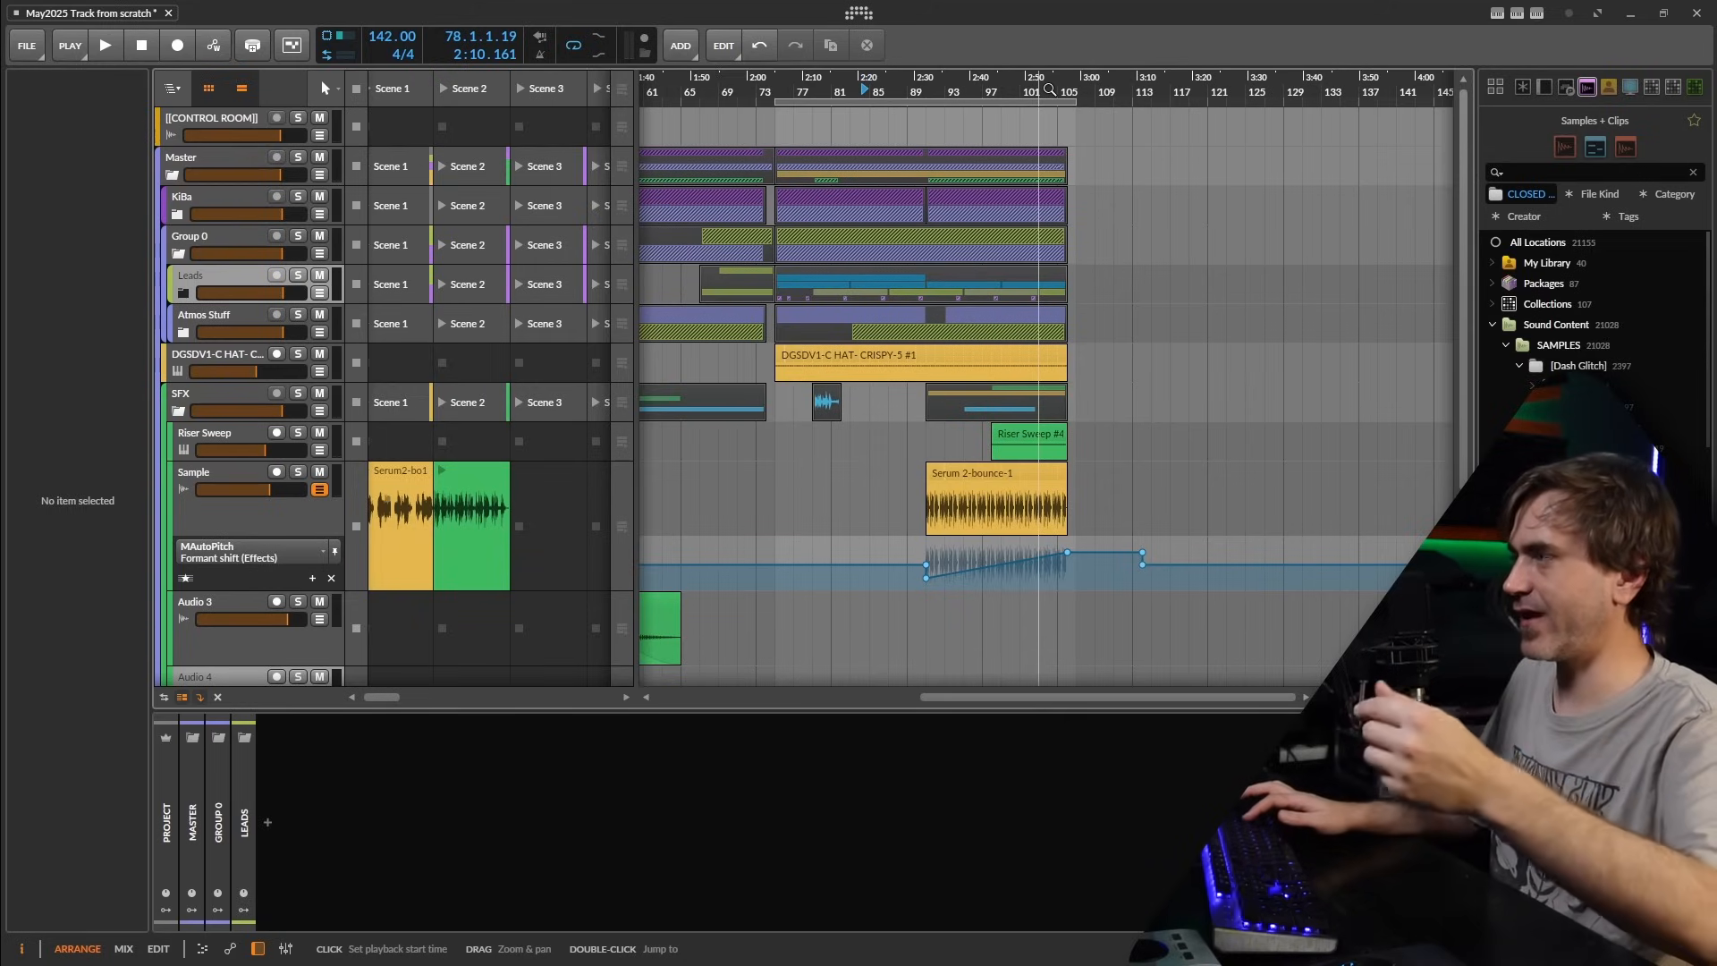
scroll(1082, 175, up, 2)
scroll(1122, 218, up, 3)
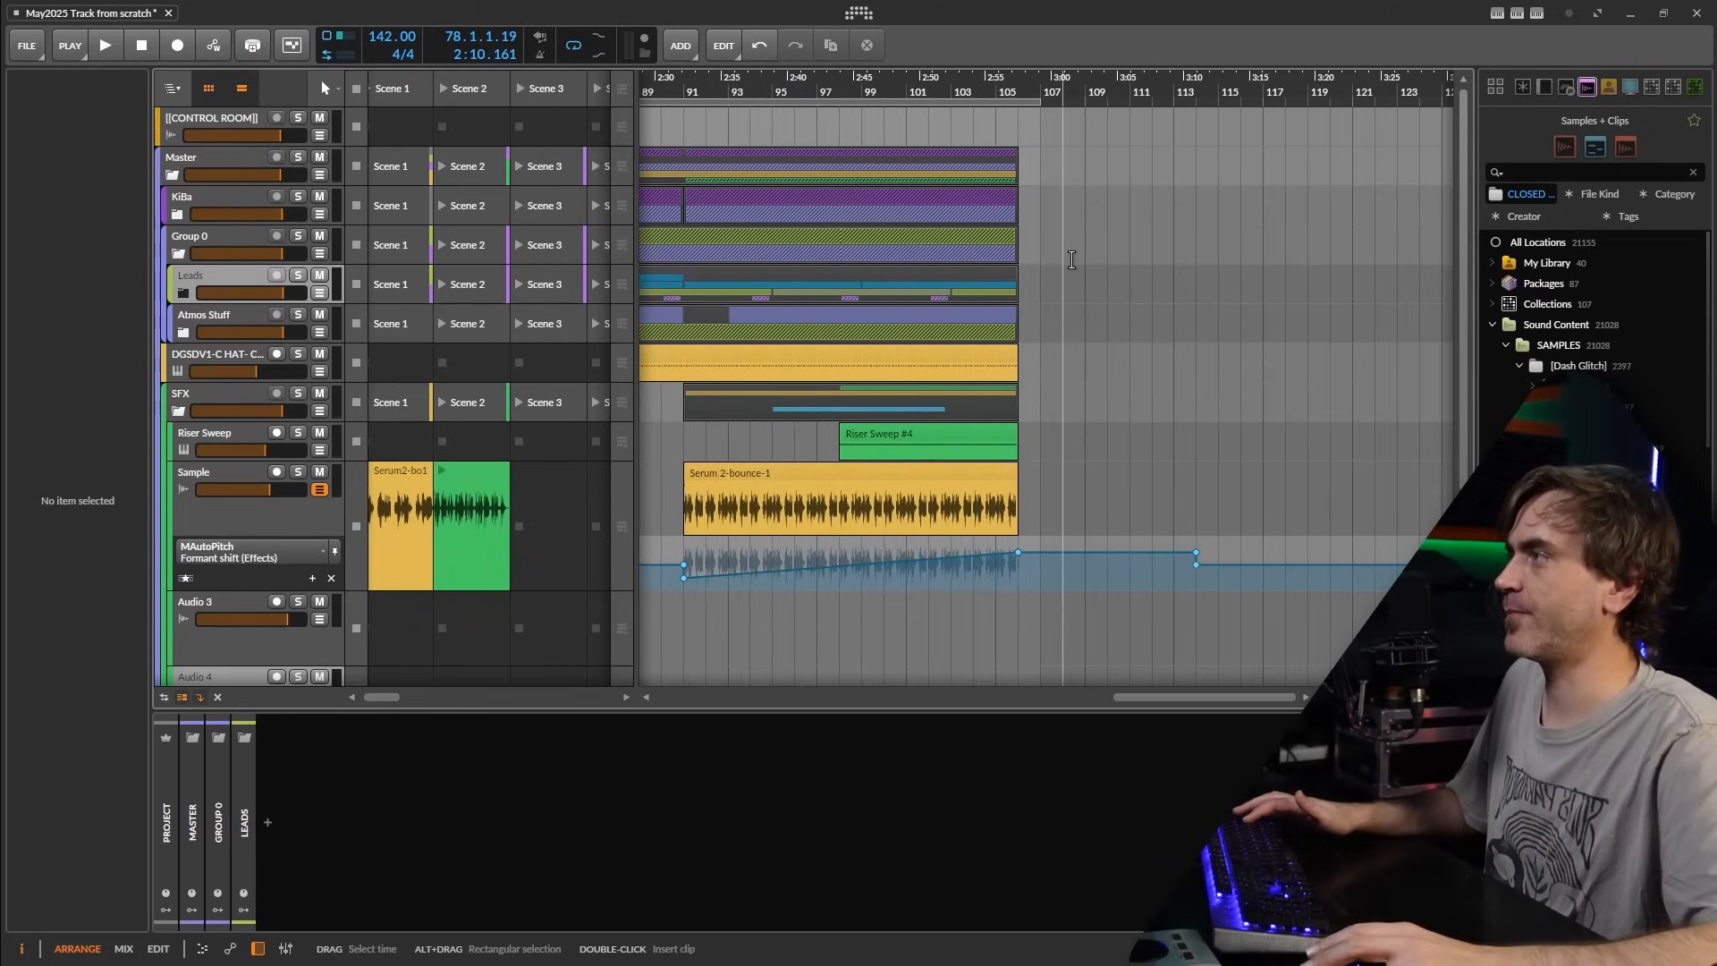
scroll(984, 313, down, 1)
scroll(937, 366, down, 2)
scroll(911, 490, down, 4)
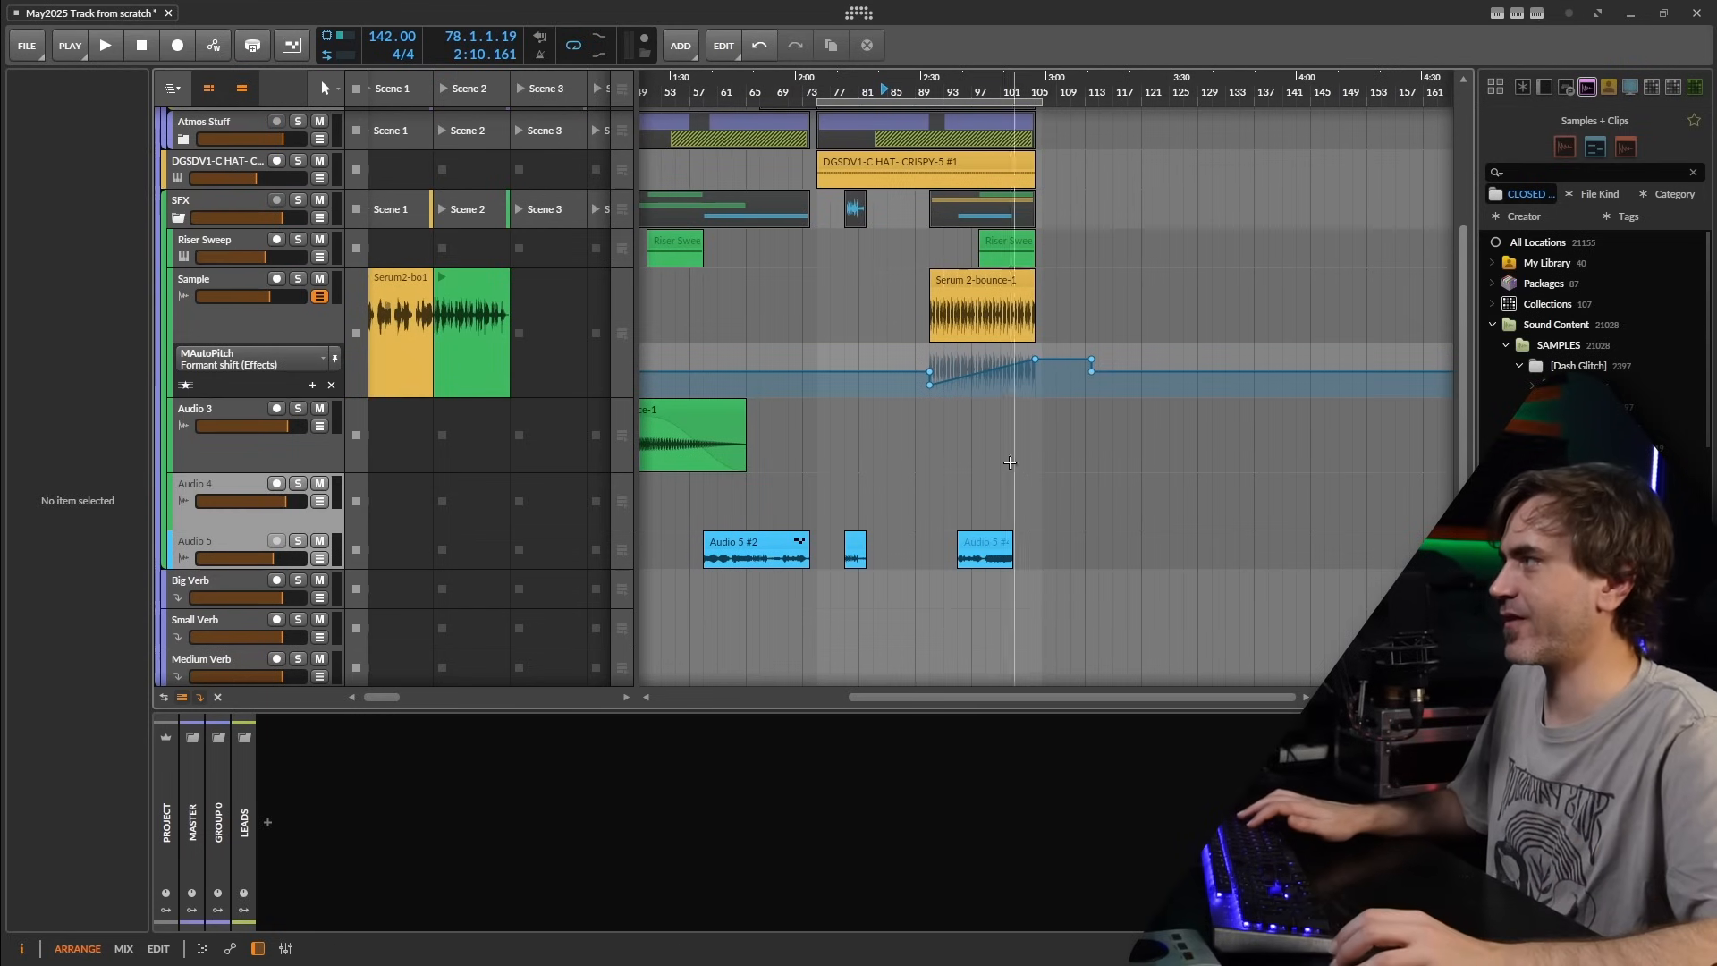
scroll(1010, 462, up, 1)
scroll(1004, 466, left, 3)
drag(751, 483, 1341, 499)
- Copy the DGSDV1-KICK-FAST-5 bounce clip from bar 41 on Audio 4 to bar 107
scroll(1297, 411, down, 5)
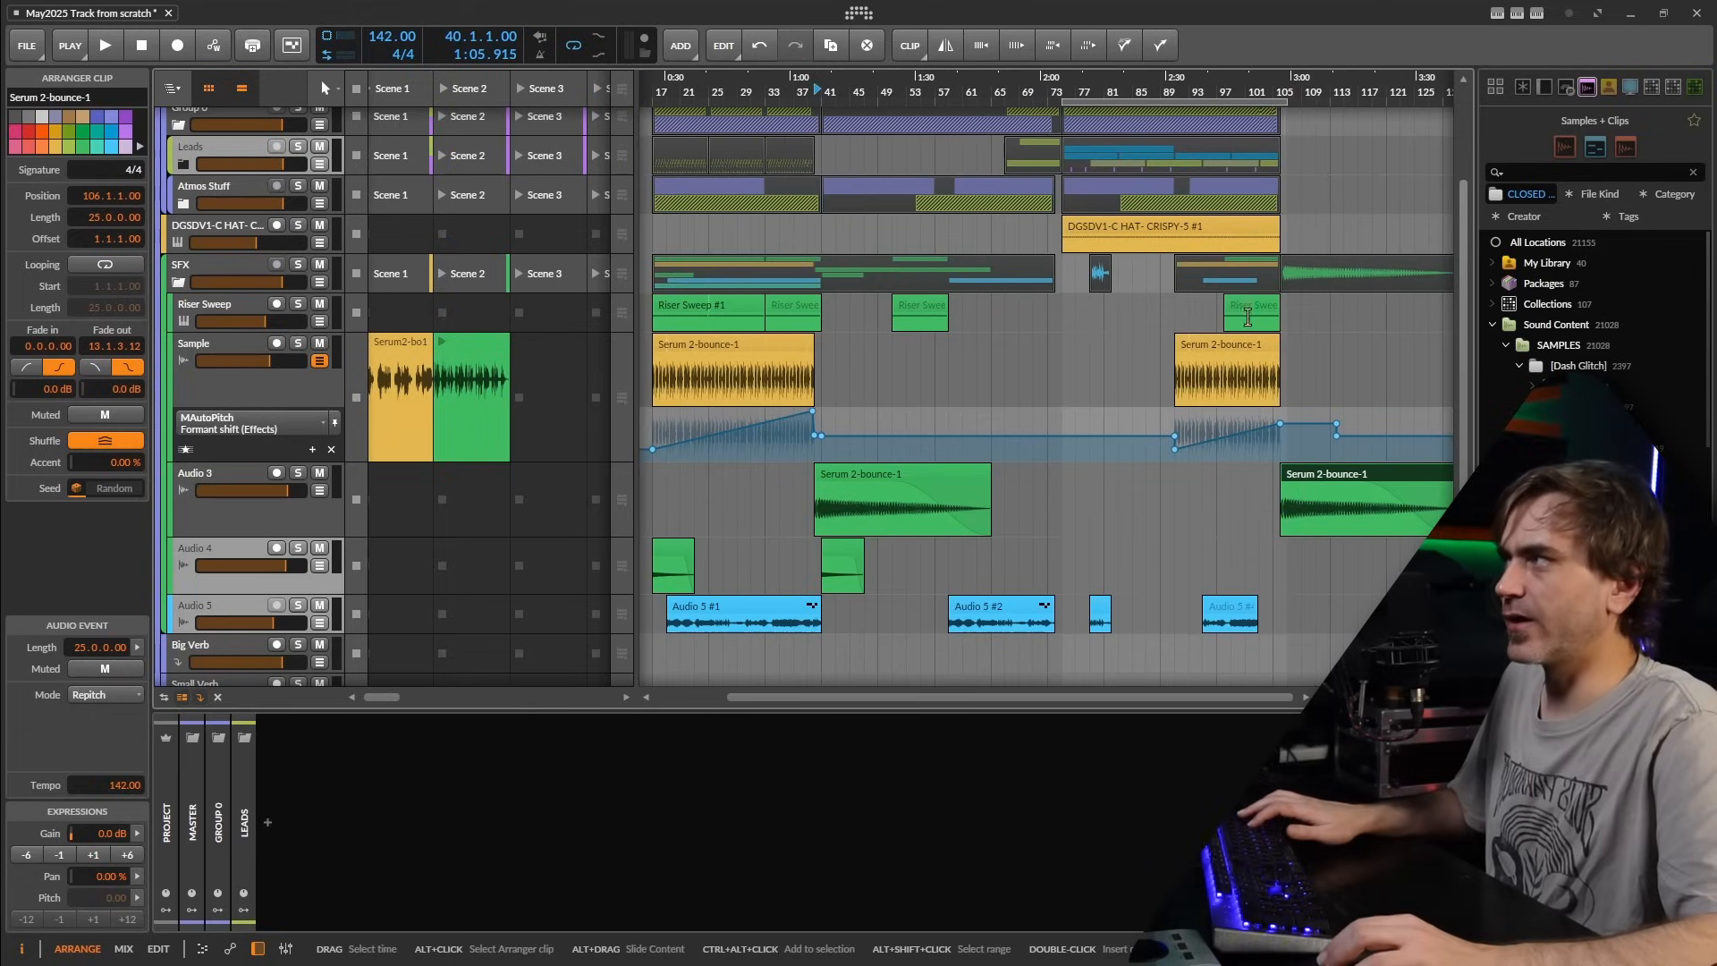
drag(1189, 323, 1052, 317)
scroll(930, 362, up, 1)
drag(903, 362, 1073, 368)
scroll(971, 487, down, 2)
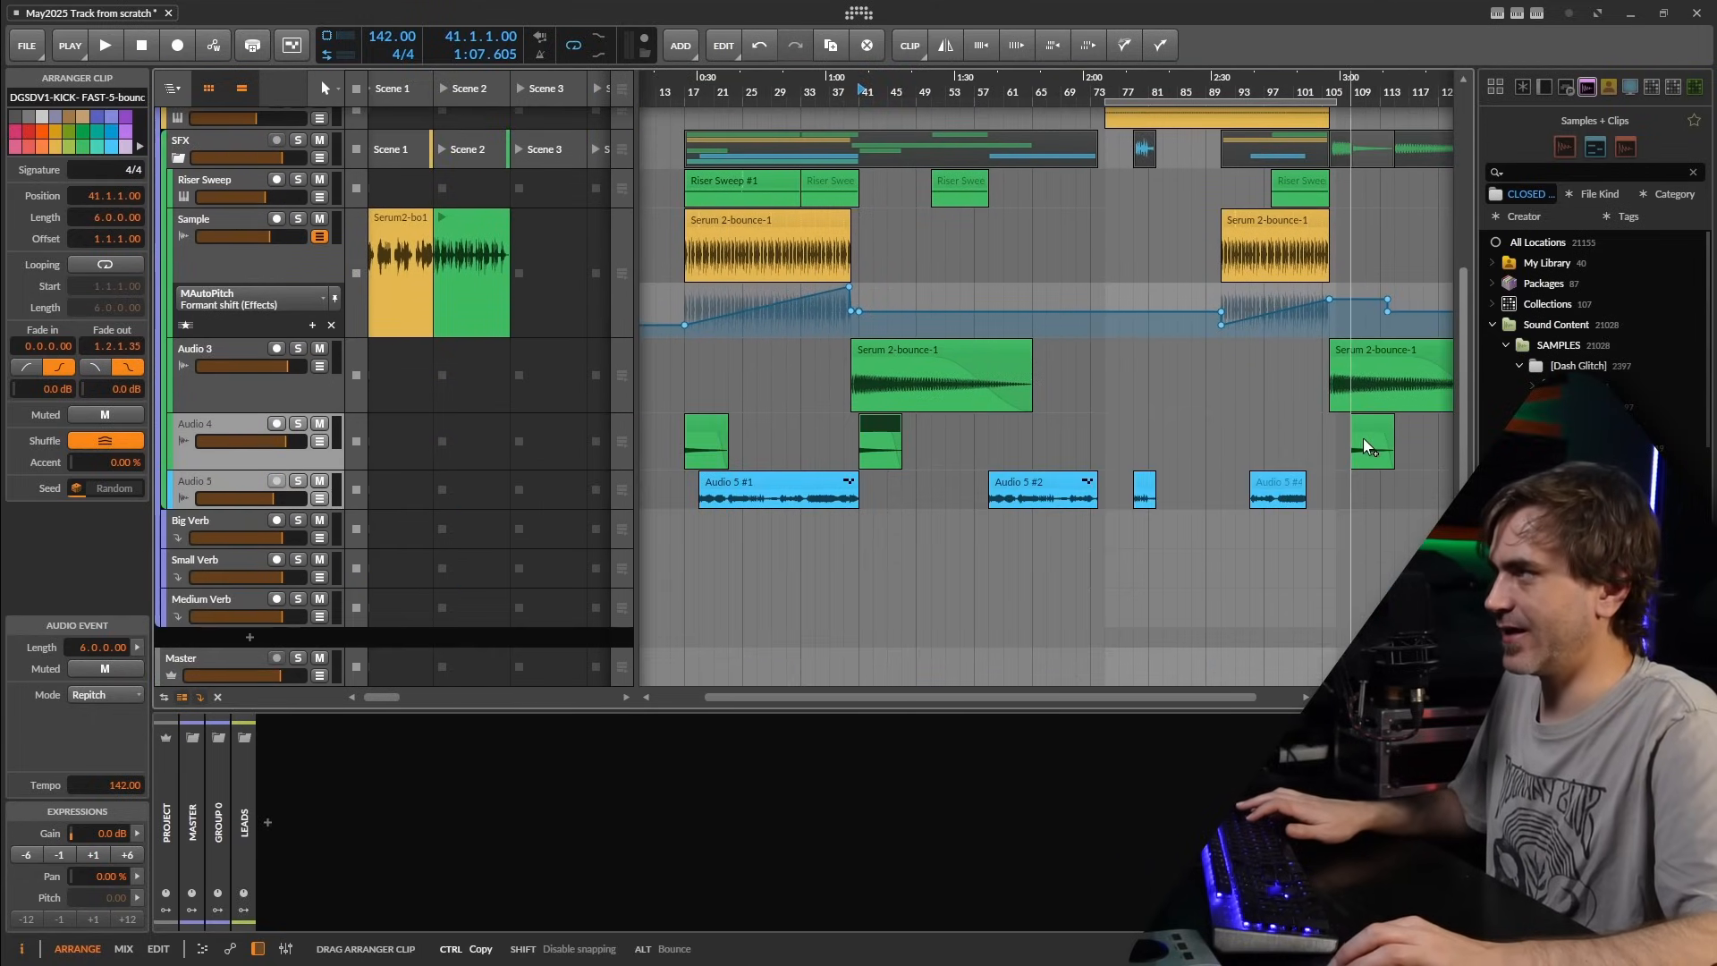
scroll(806, 266, up, 3)
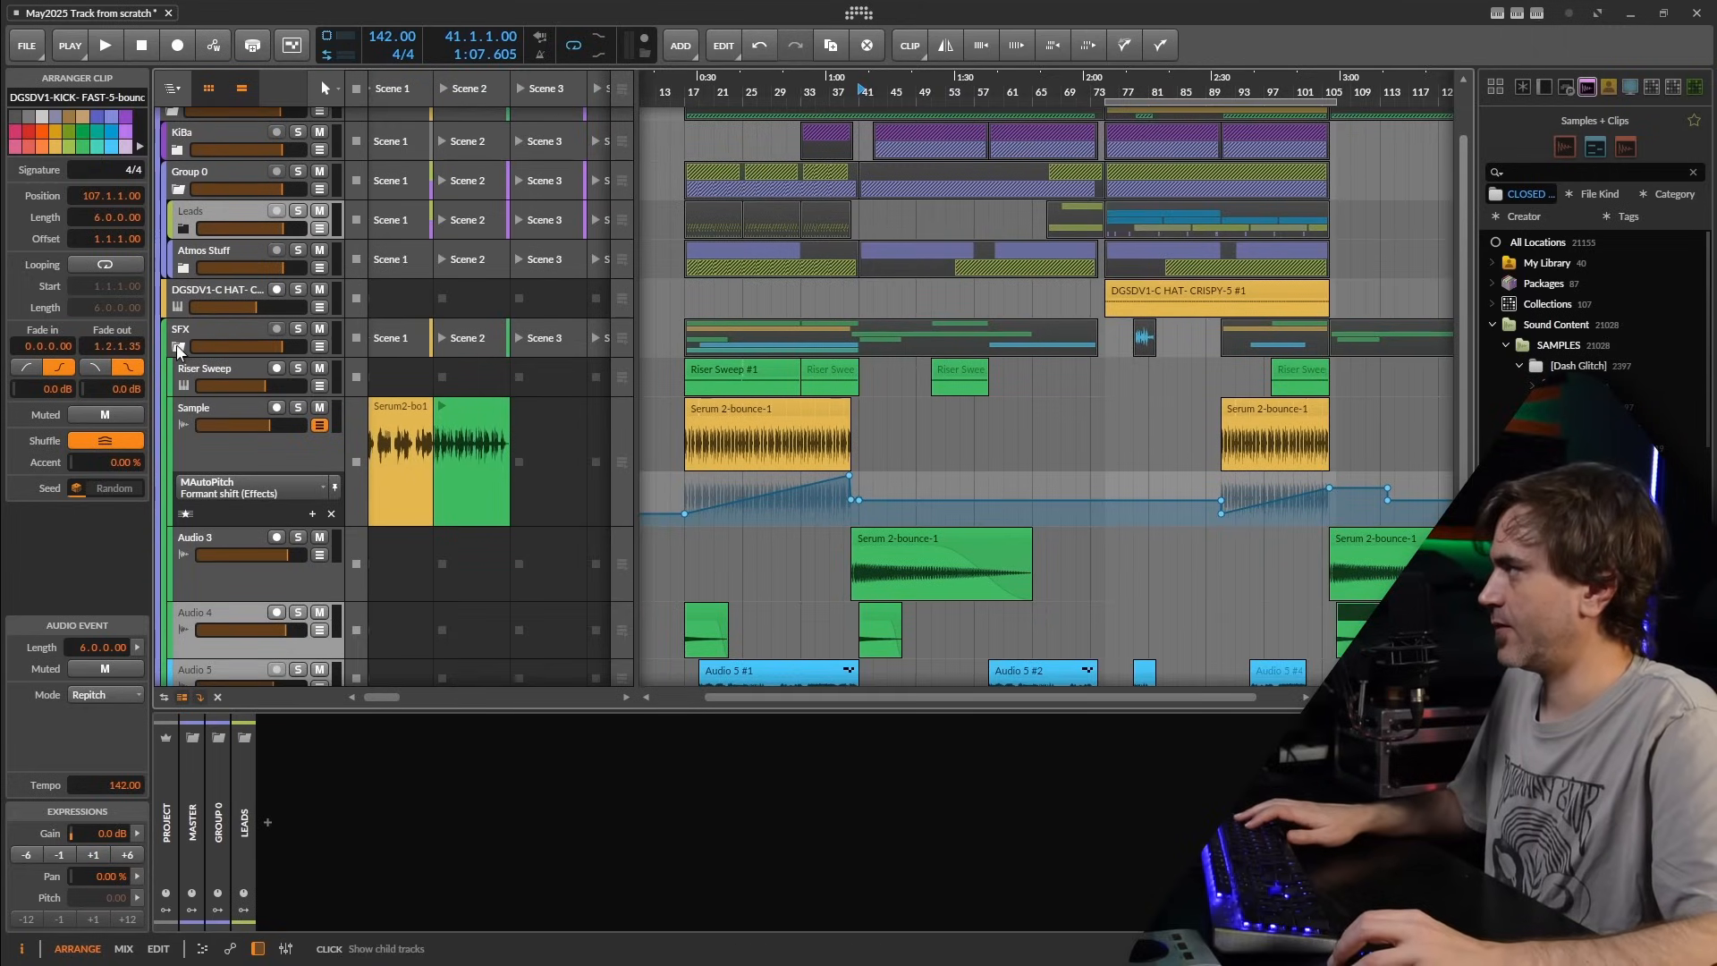
- Collapse the SFX group and show the tracks inside the Leads group
click(178, 347)
click(186, 292)
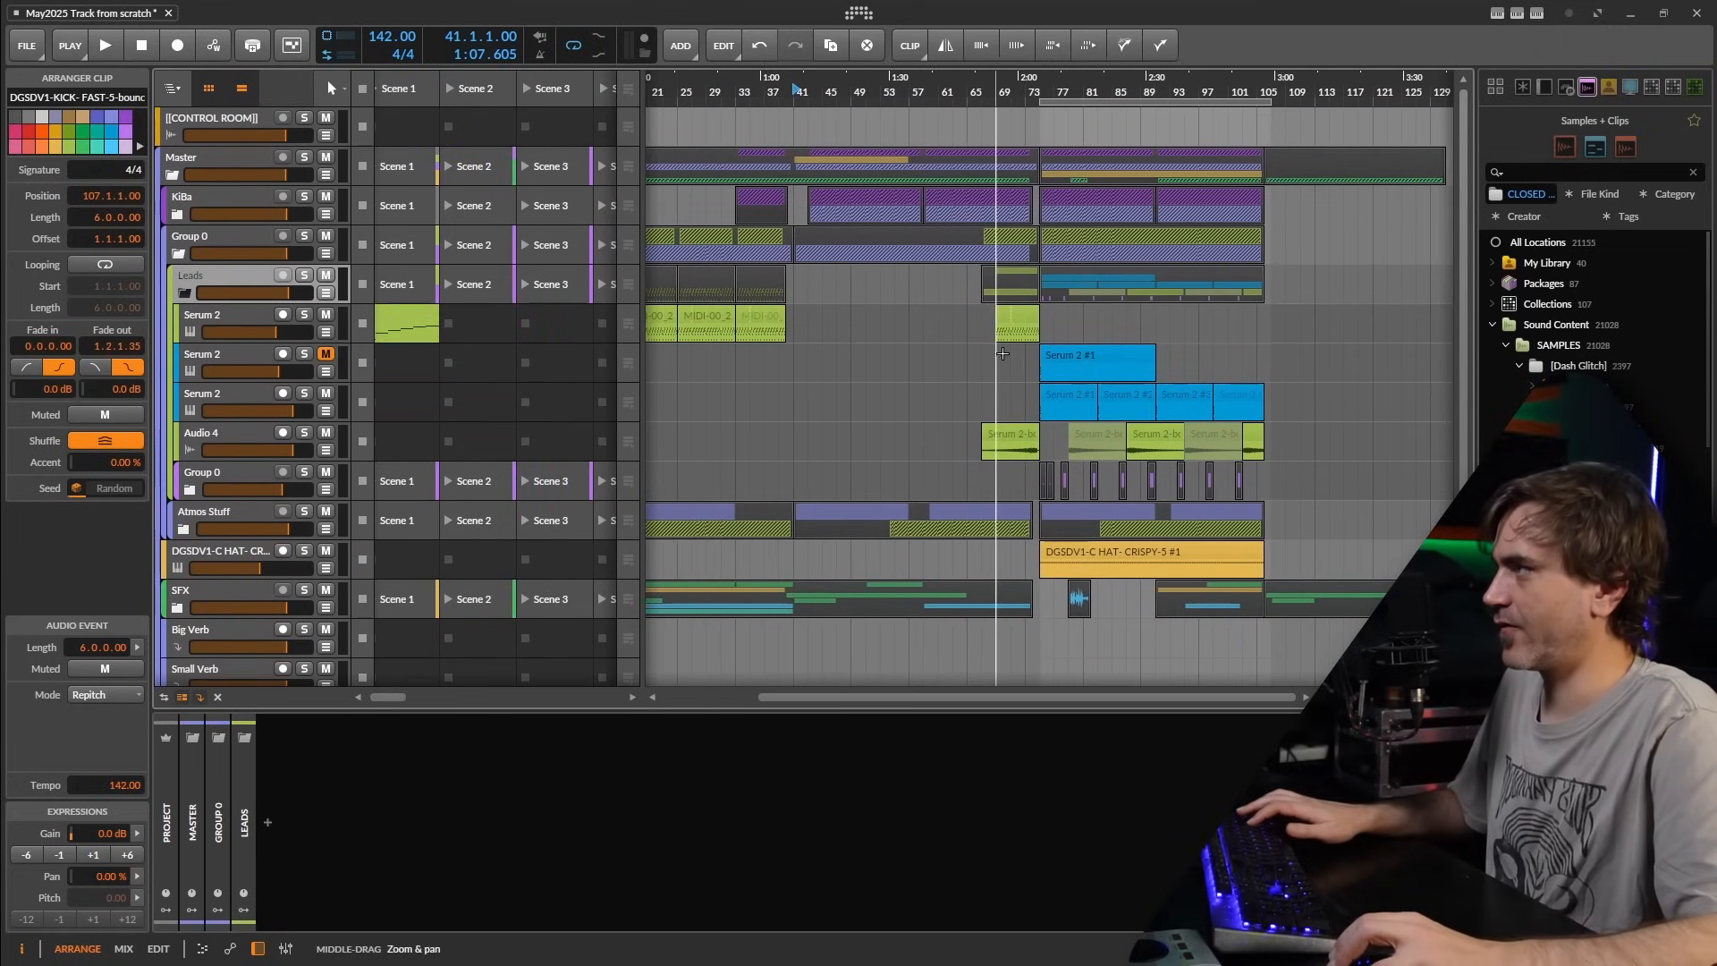
scroll(1003, 354, up, 2)
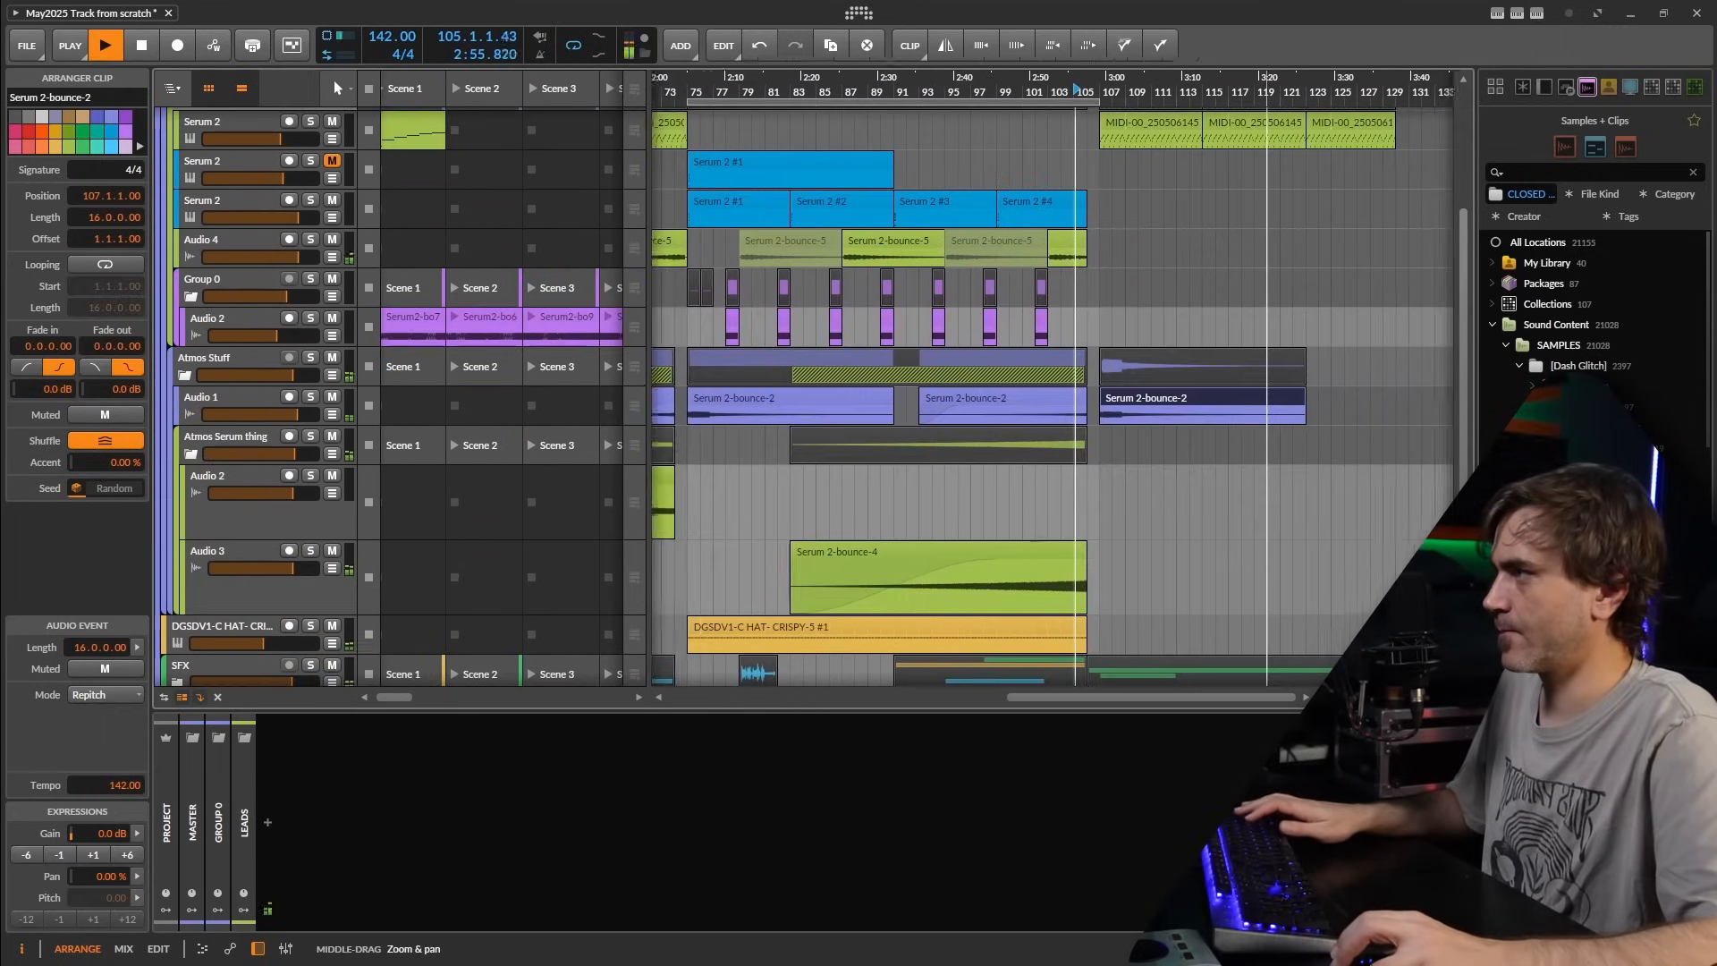
scroll(1216, 357, down, 4)
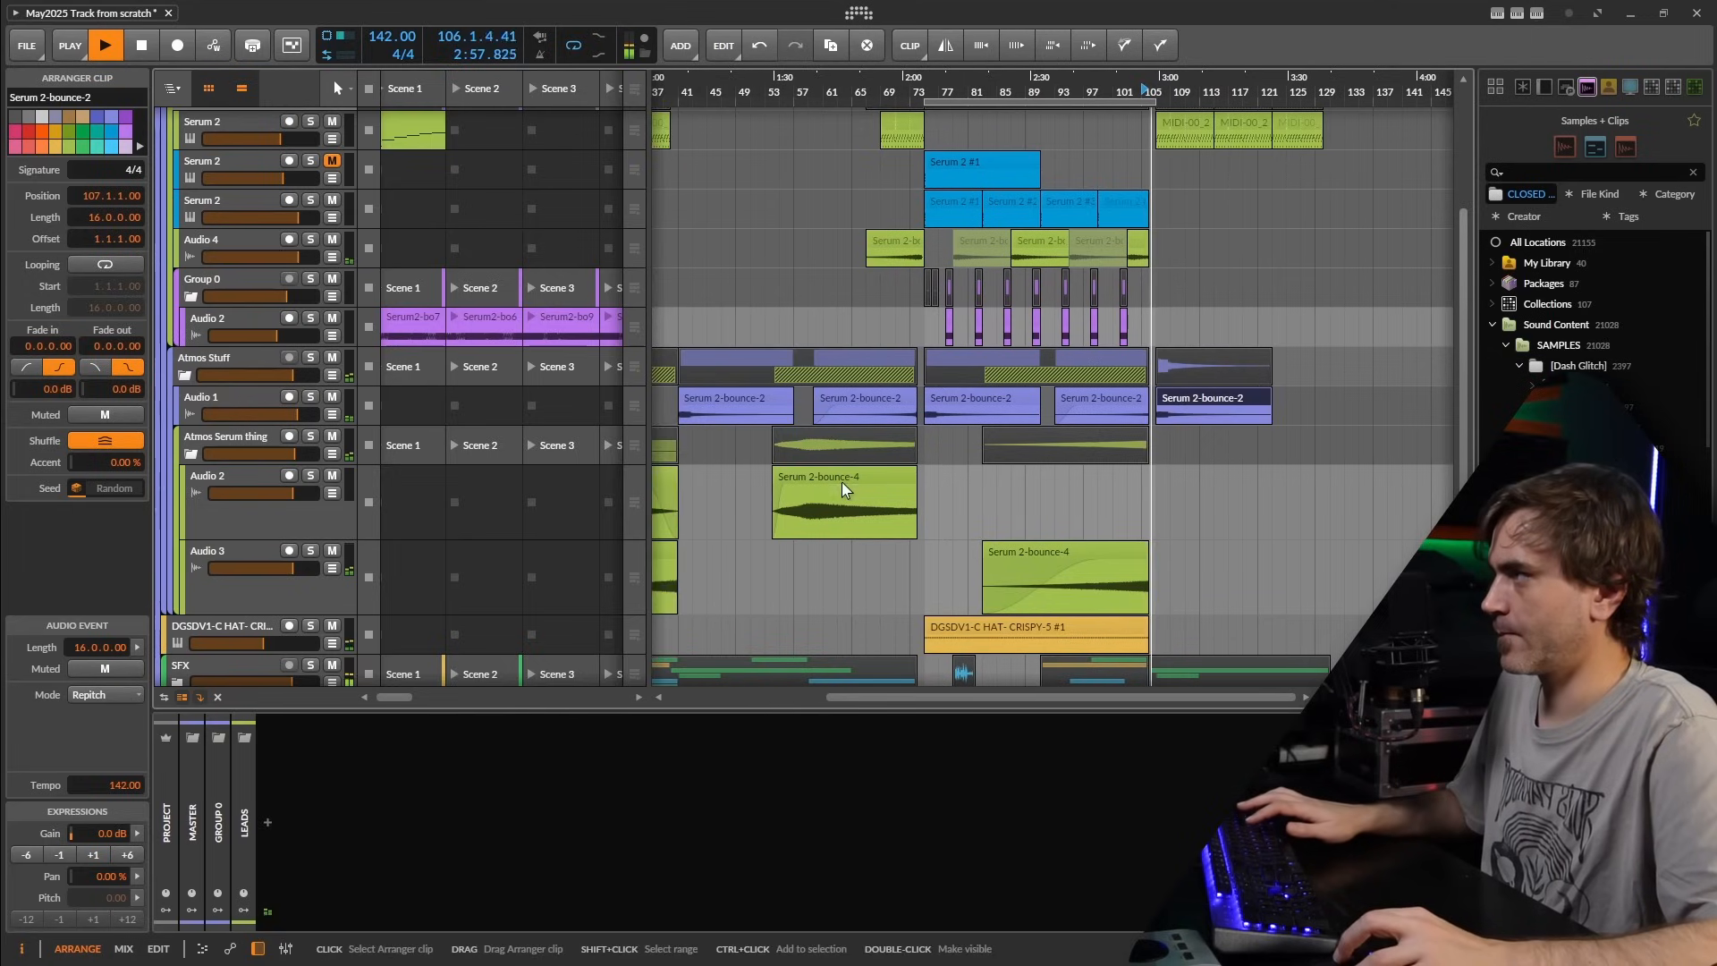
- Copy the Serum 2-bounce-4 clip on Audio 2 to bar 111 and play the transition from about bar 103
drag(840, 481, 1252, 476)
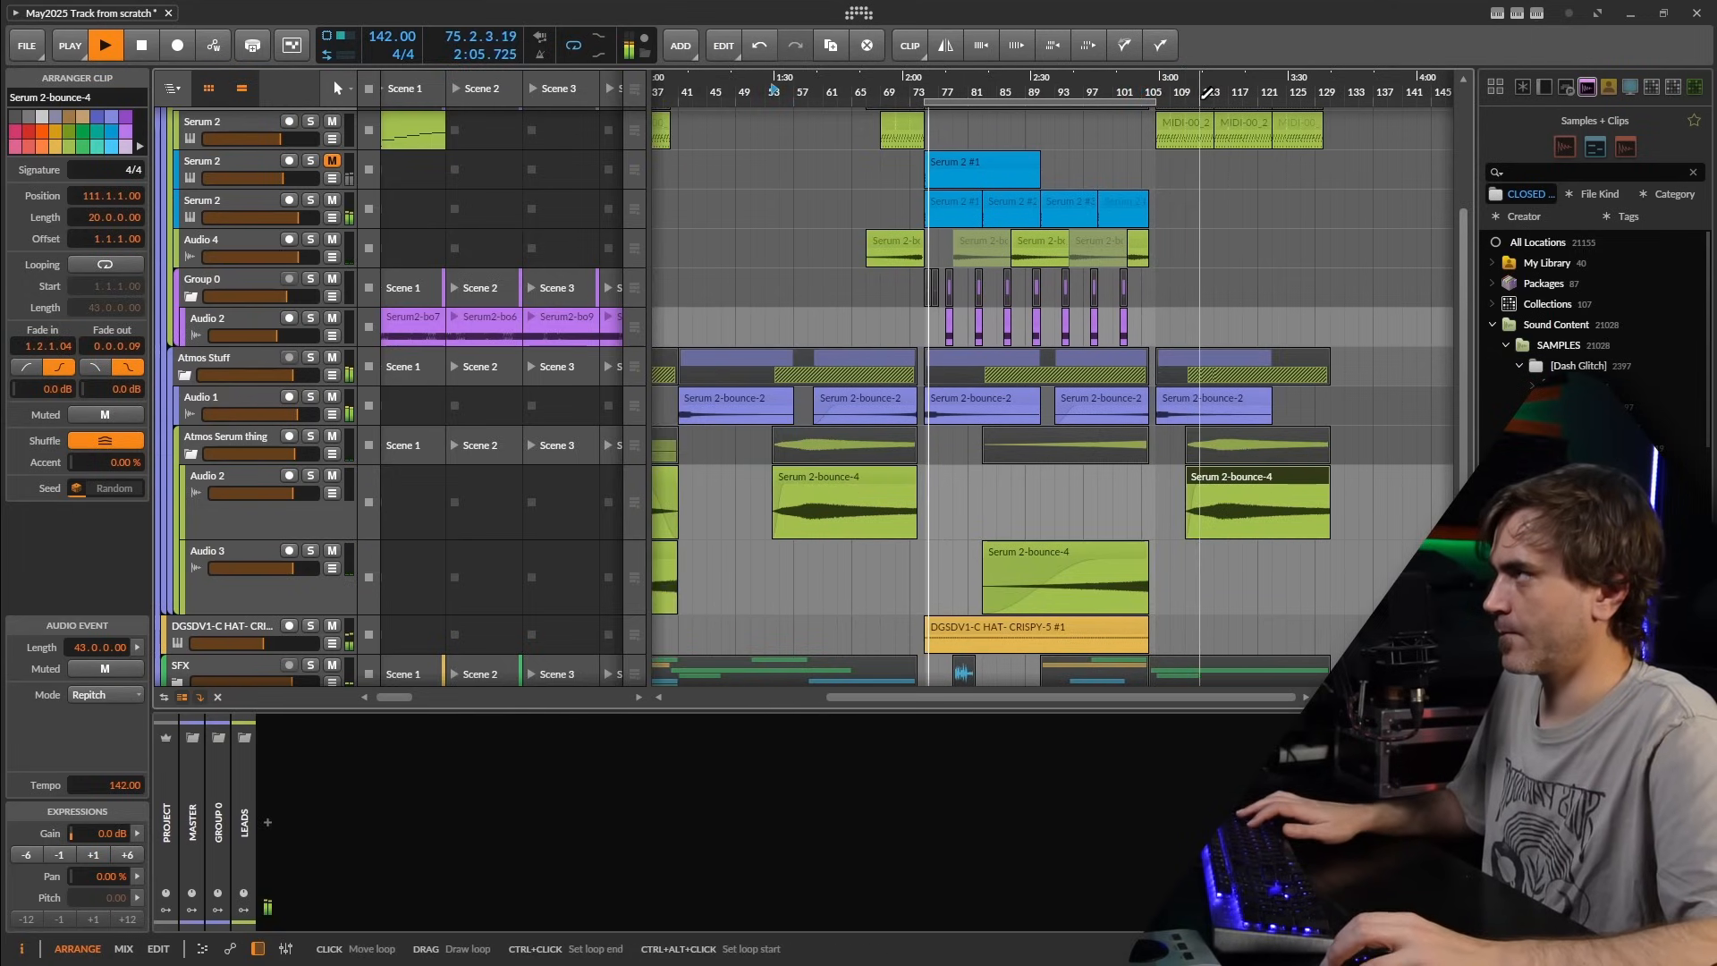
click(1128, 89)
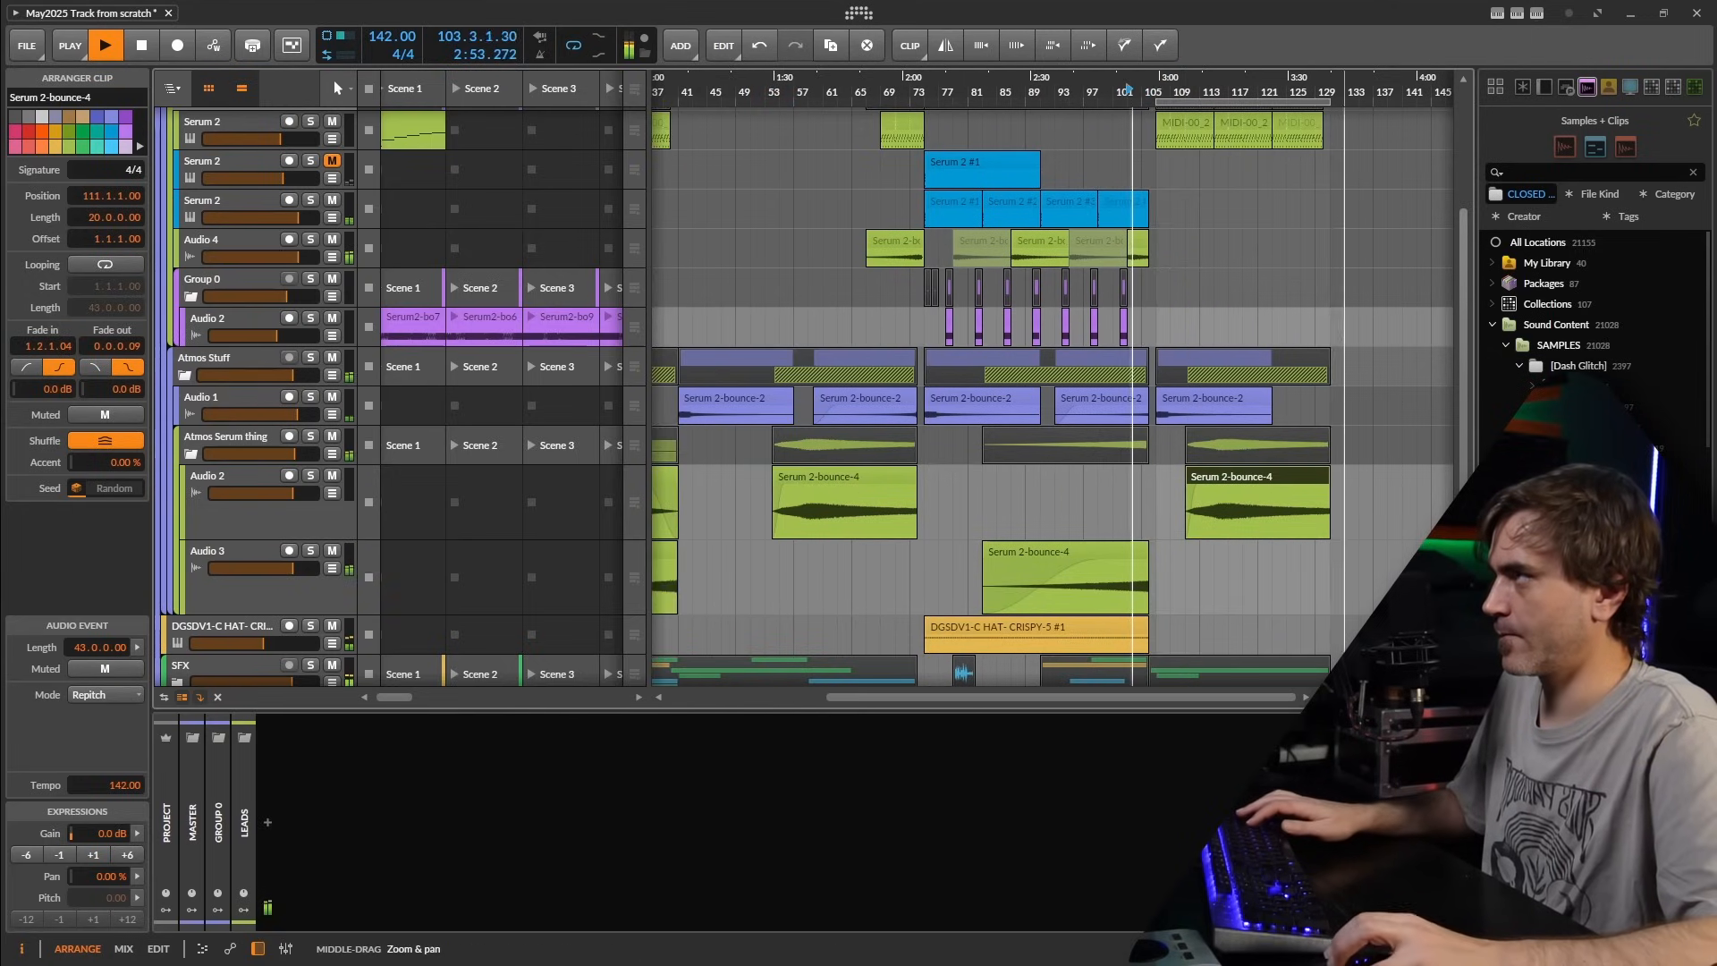
scroll(1344, 666, up, 3)
scroll(1192, 116, down, 1)
scroll(1047, 261, up, 3)
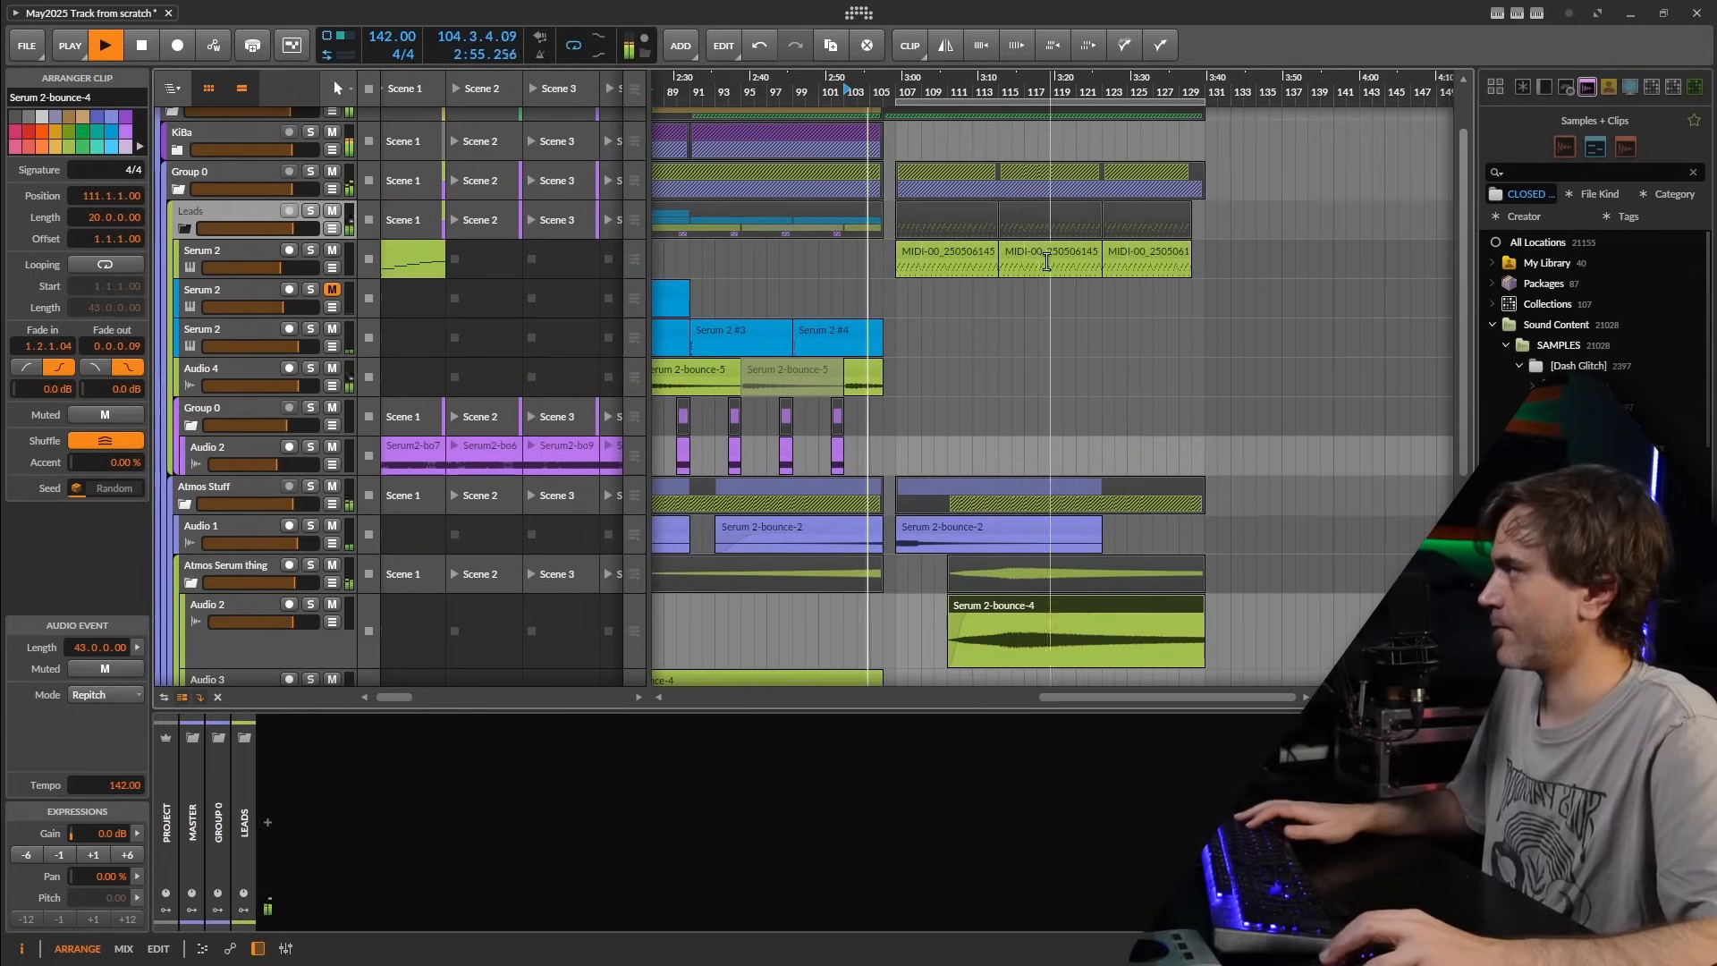
scroll(1047, 261, up, 2)
- Collapse Group 0 and review the arrangement leading into the section at bar 107 during playback
click(178, 255)
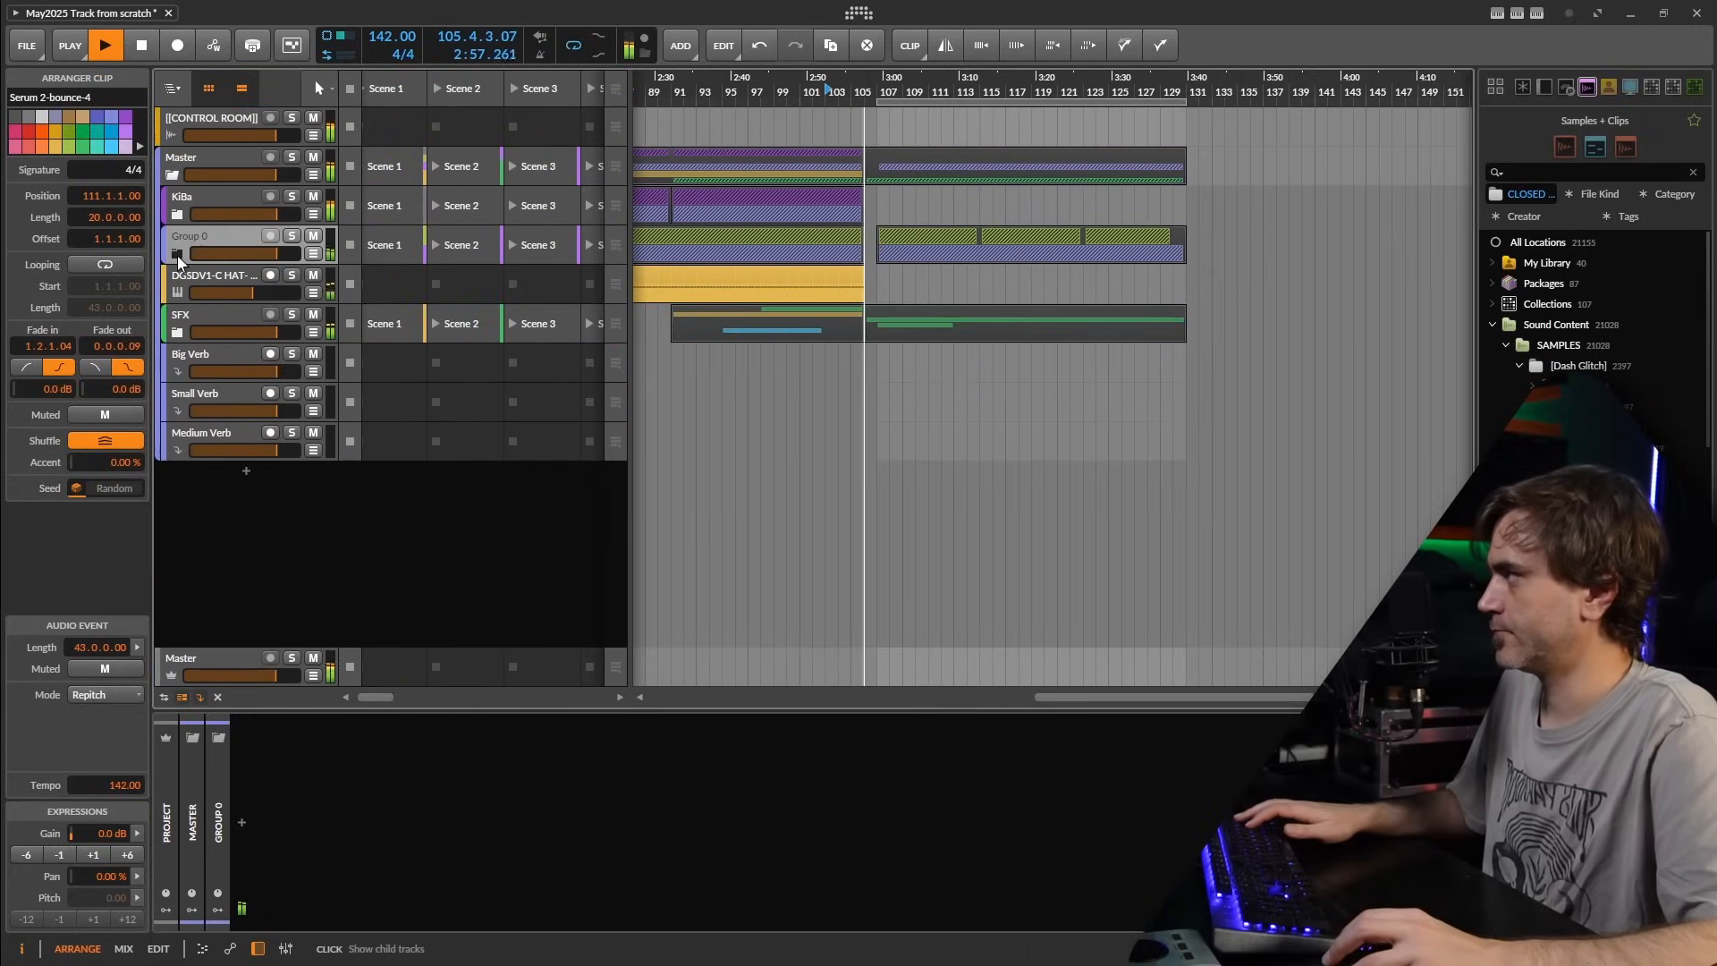
drag(945, 250, 1071, 249)
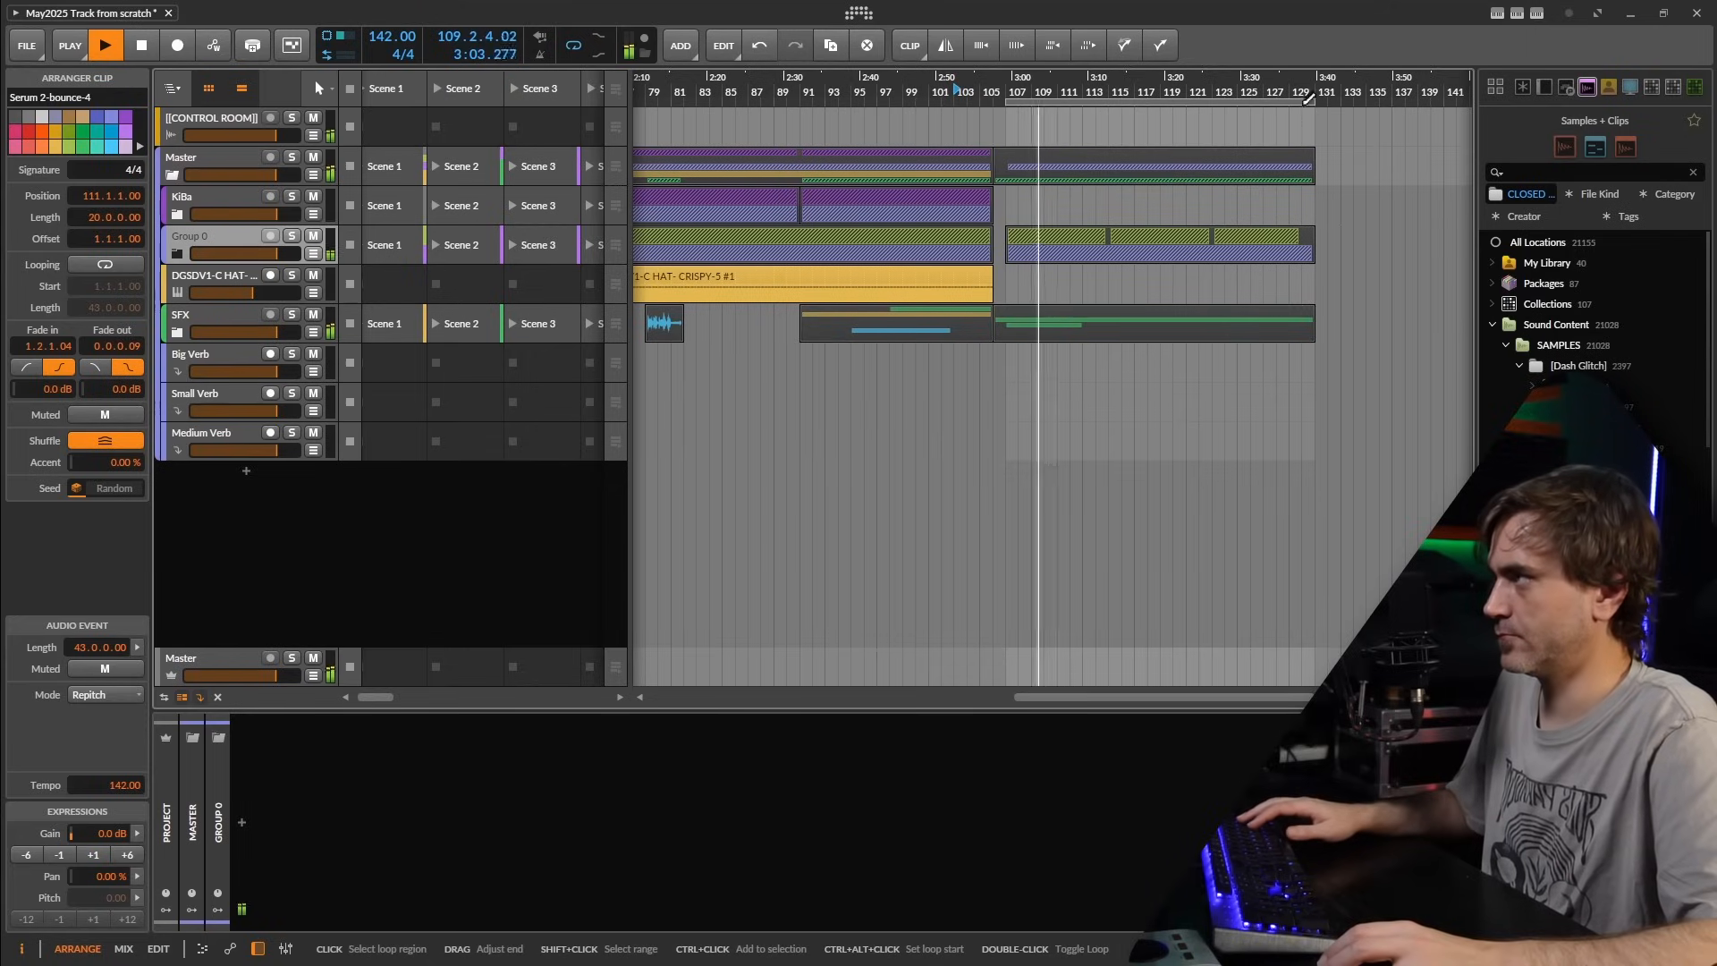
scroll(1031, 233, down, 2)
drag(1031, 235, 1137, 216)
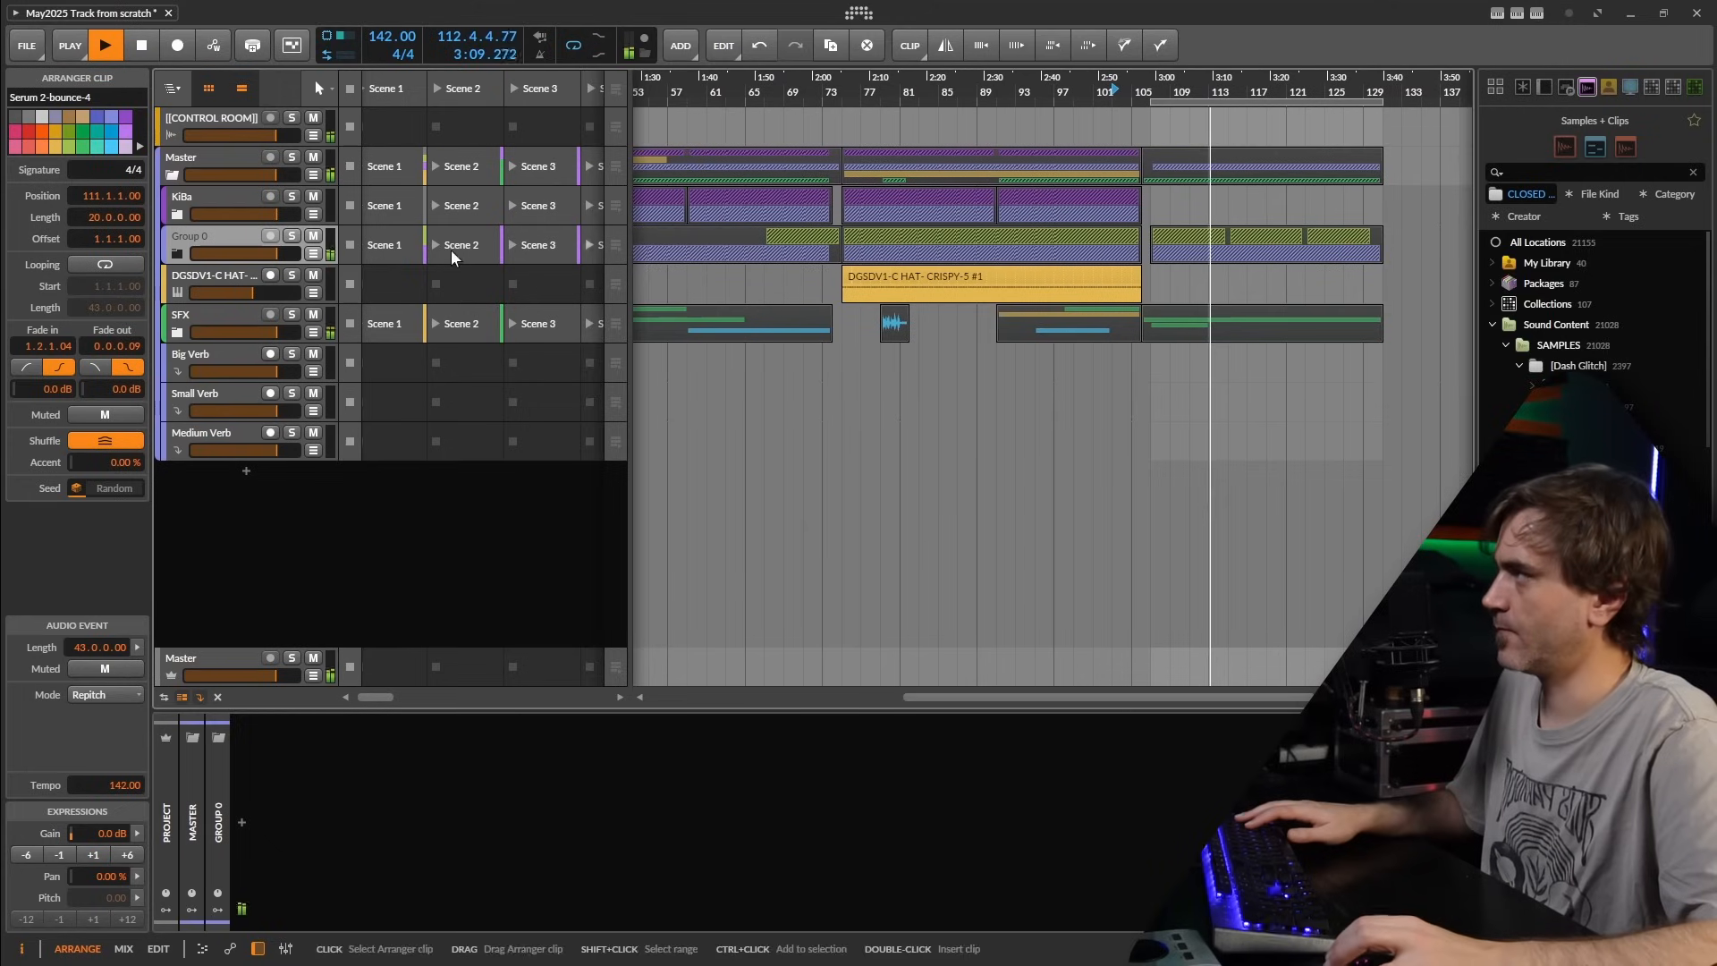
- Expand Group 0 and move the copied Serum 2-bounce-4 clip on Audio 2 to bar 103
click(178, 256)
scroll(1219, 386, down, 5)
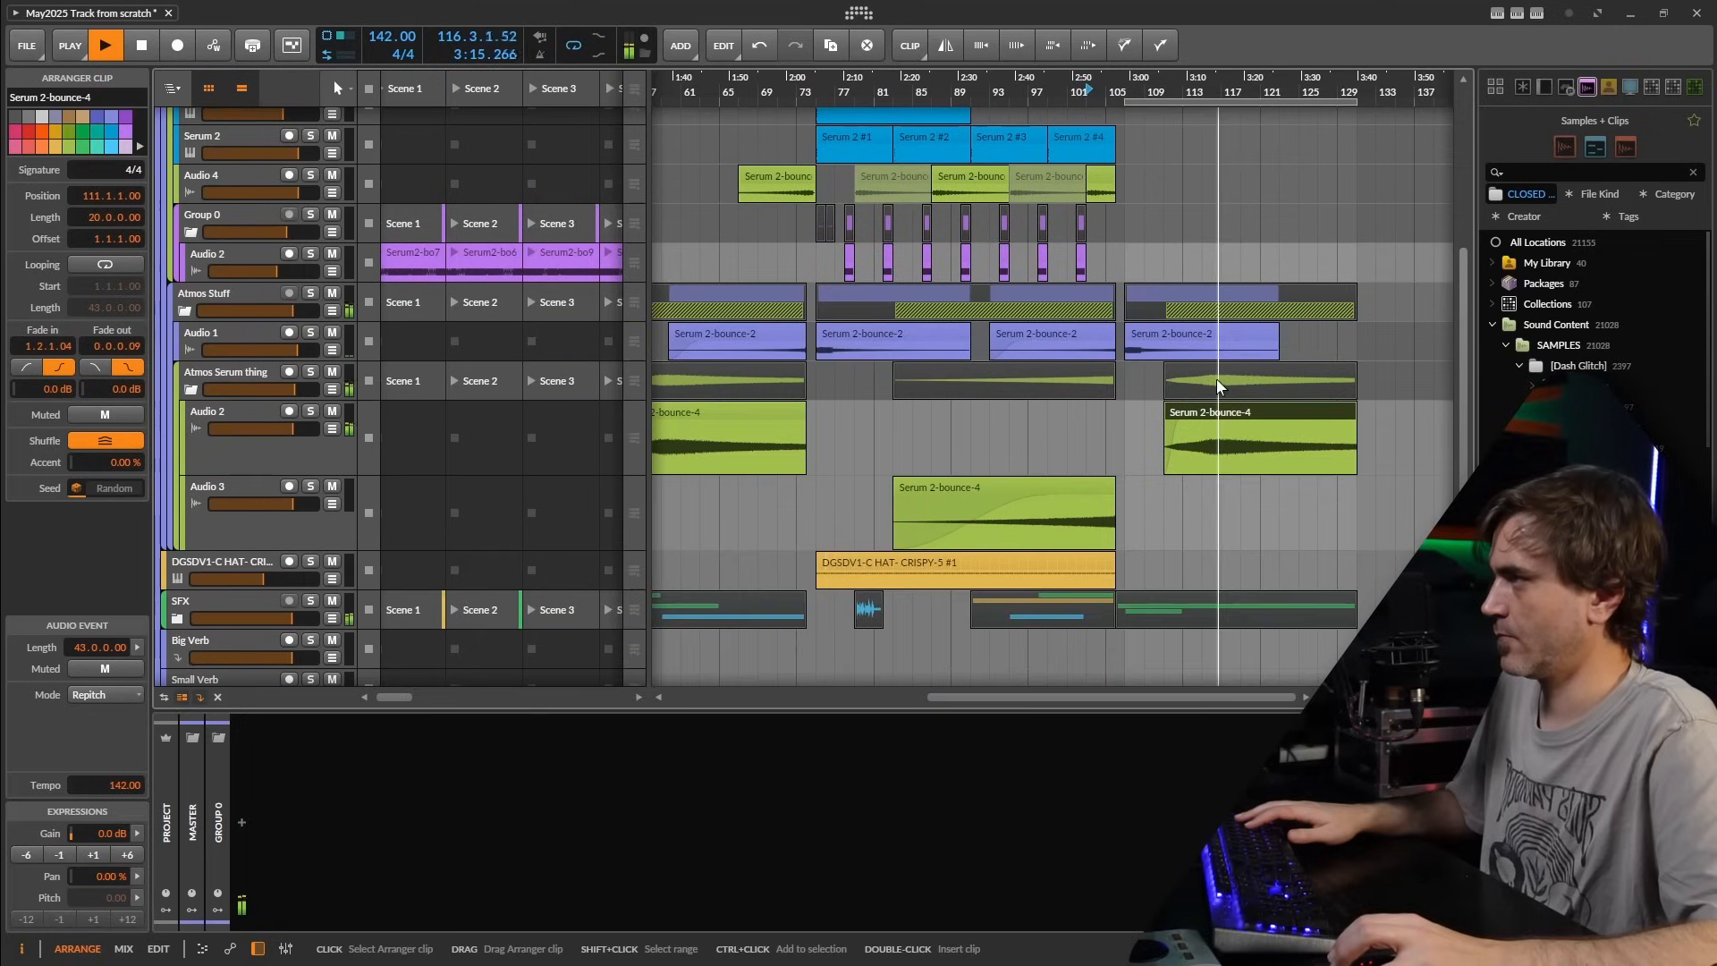
drag(1219, 386, 1140, 386)
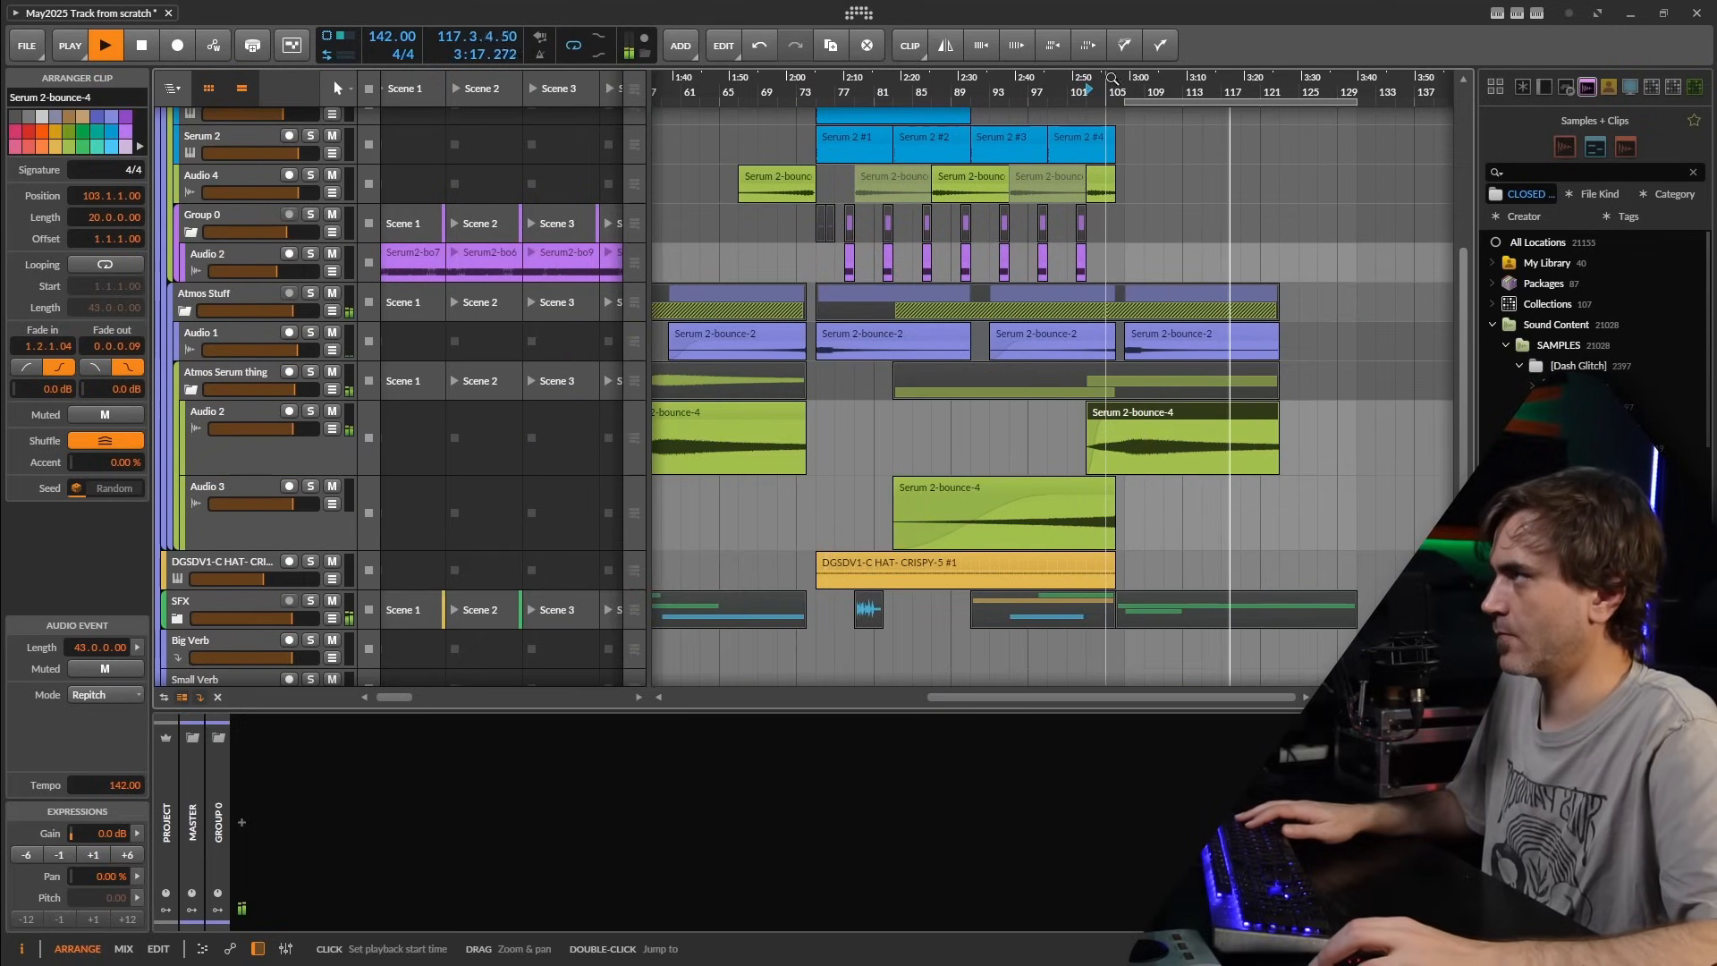
drag(1111, 78, 1100, 107)
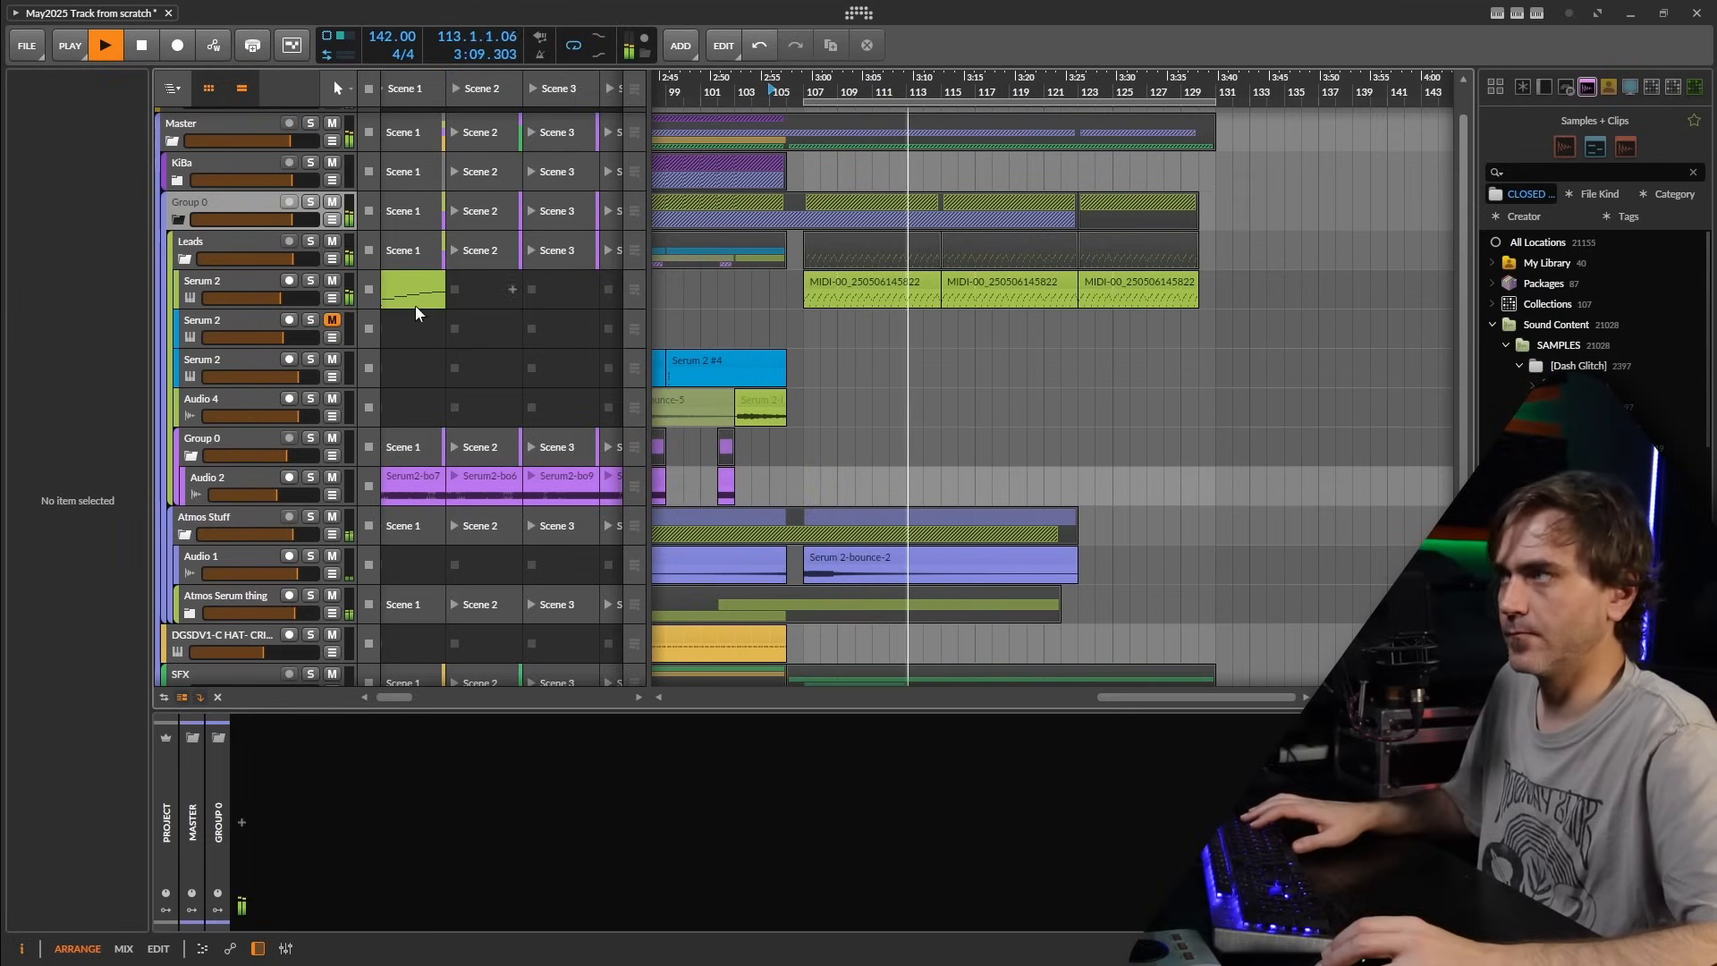
- Collapse the Leads group and show the tracks inside the KiBa group
click(184, 260)
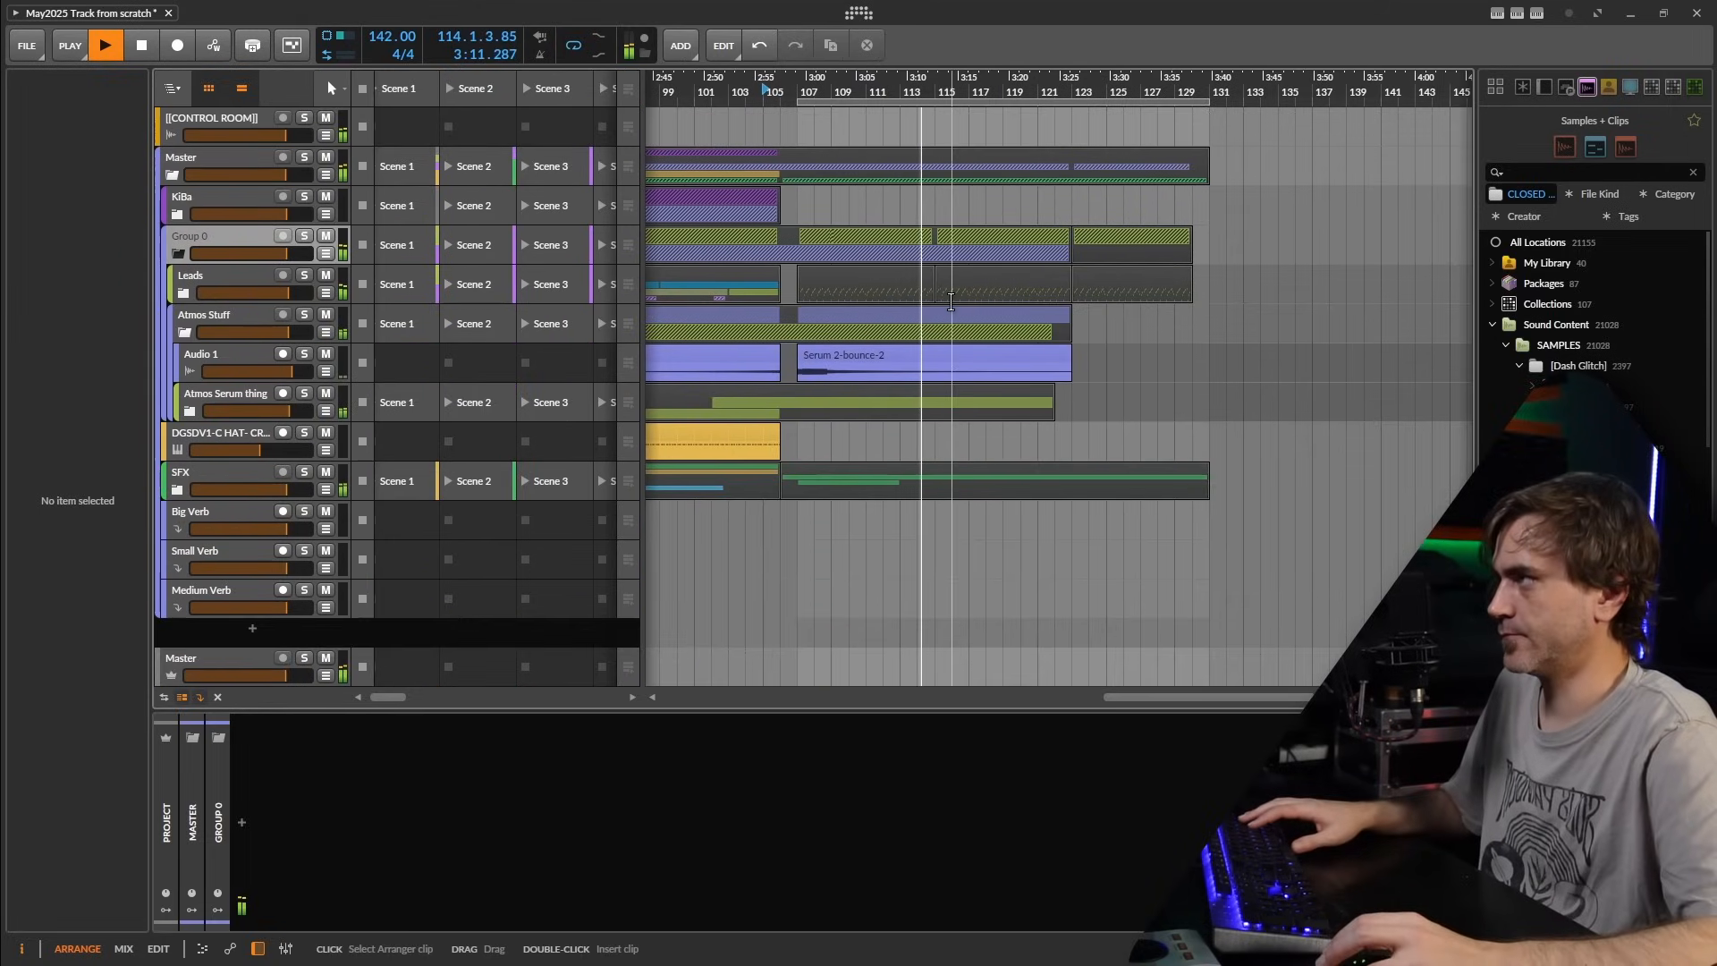
scroll(948, 304, down, 2)
drag(945, 295, 1007, 250)
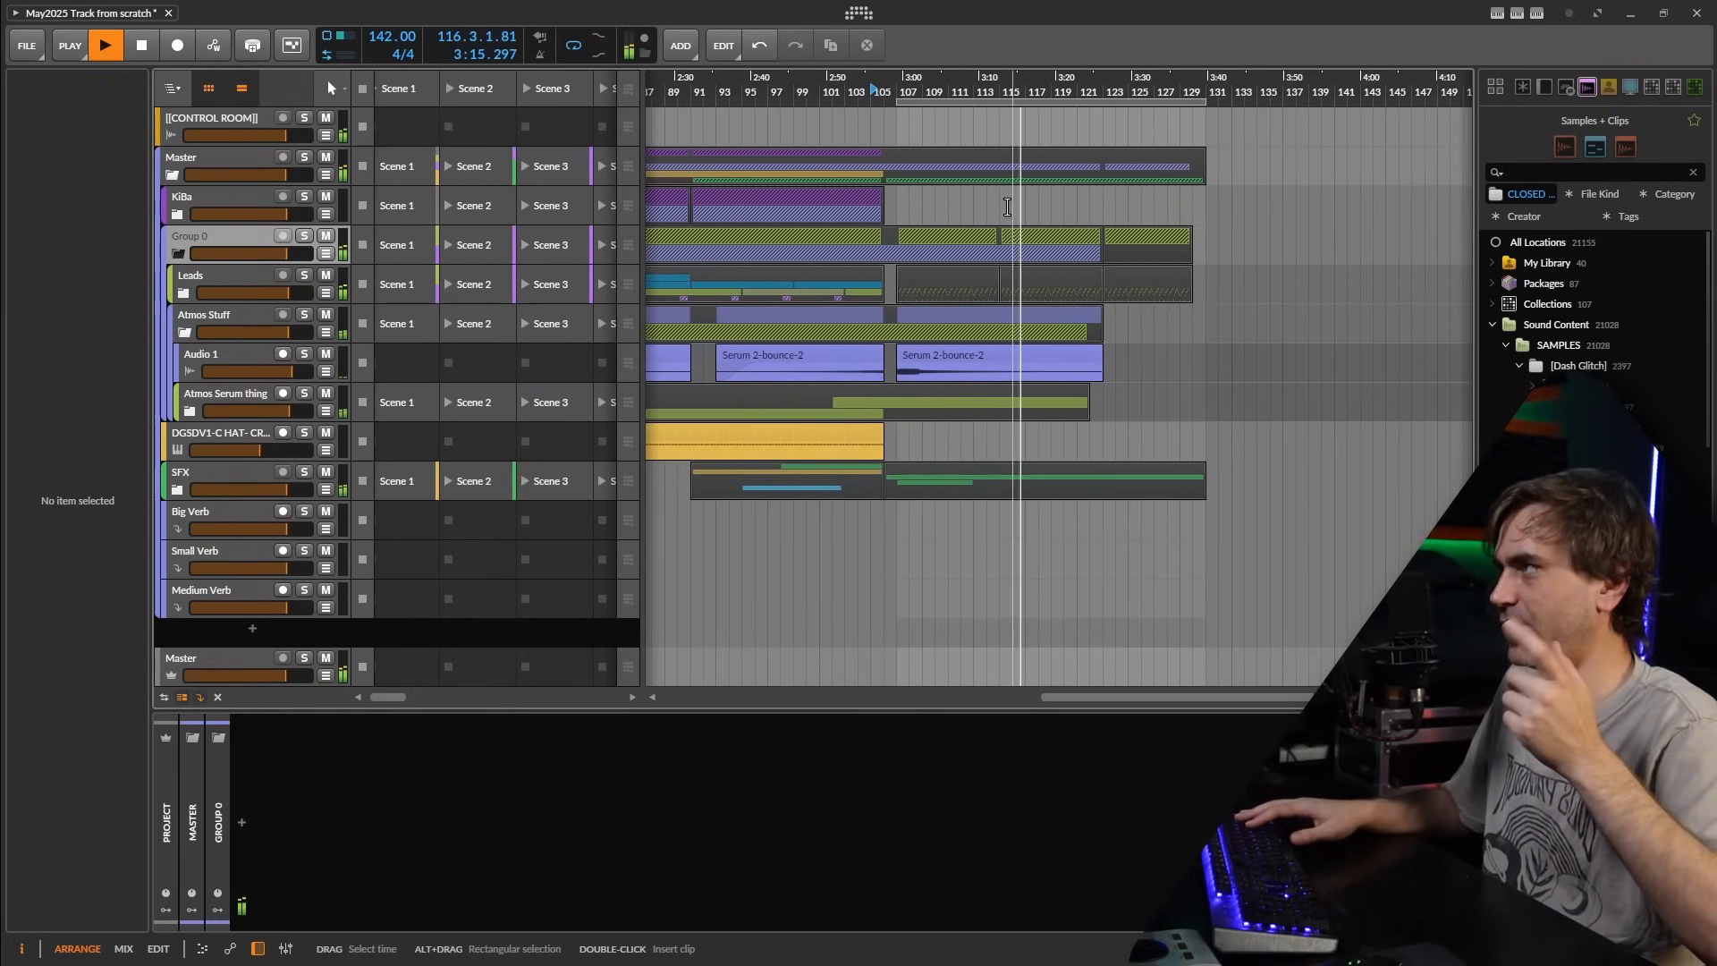
click(178, 215)
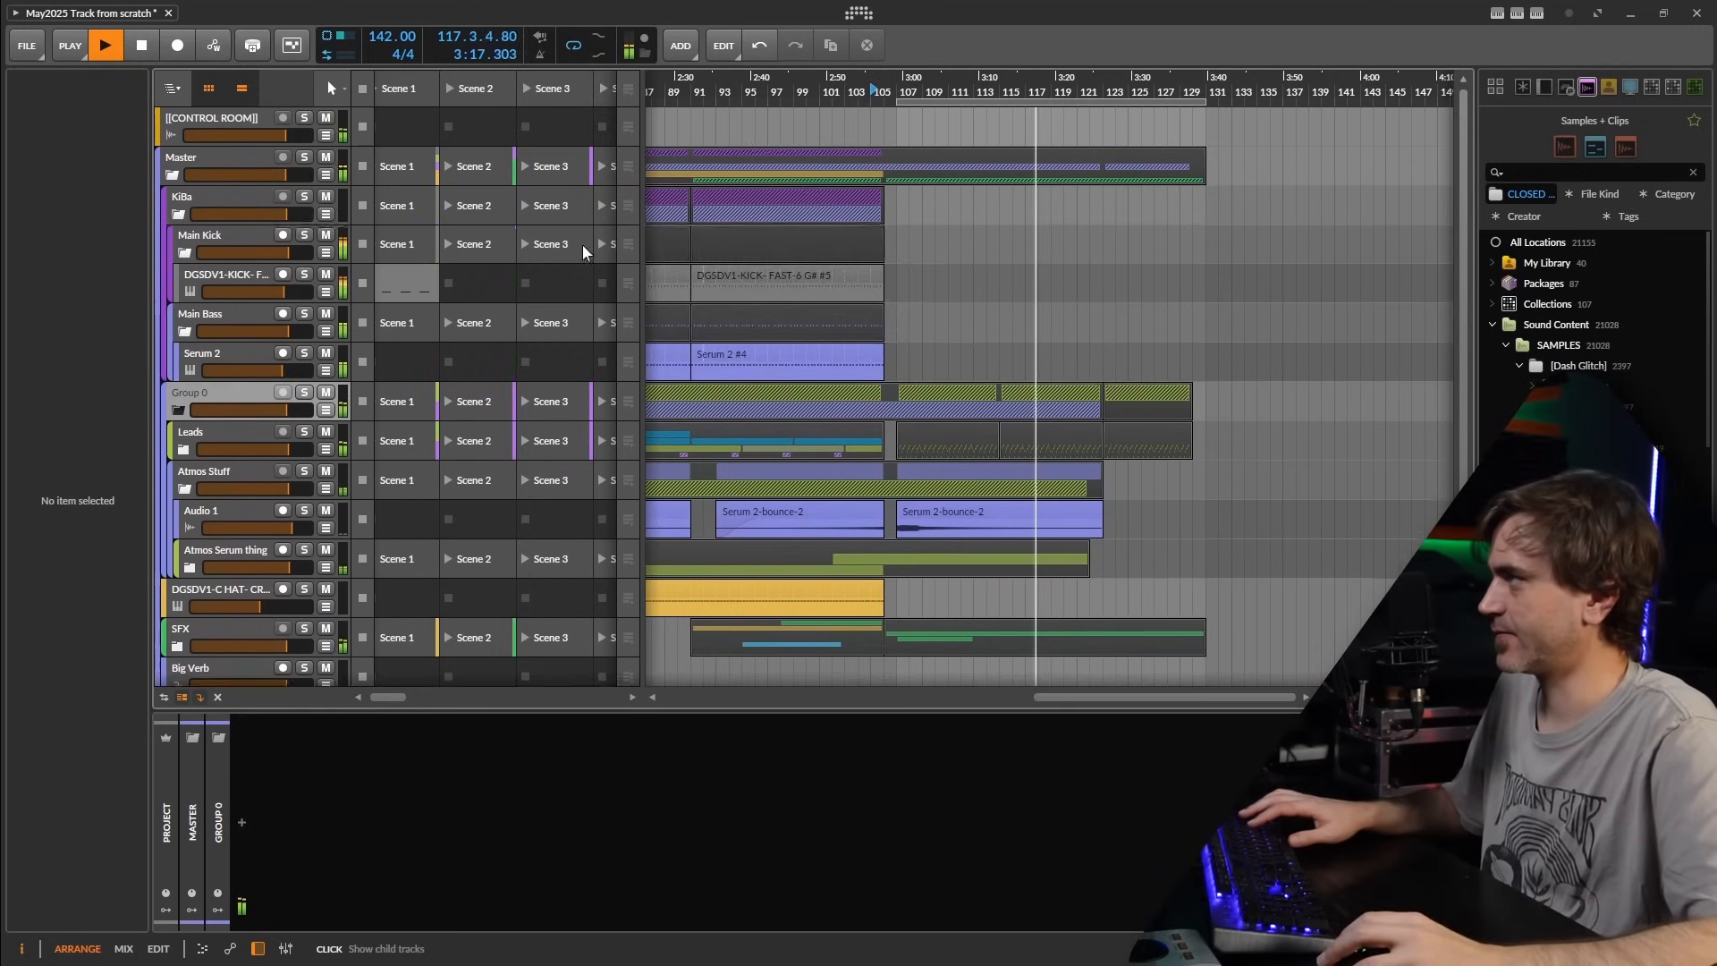
- Copy the DGSDV1-KICK-FAST-6 G# clip to bar 115 on the kick track and scale its content to 50%
scroll(795, 288, up, 3)
scroll(1009, 308, down, 2)
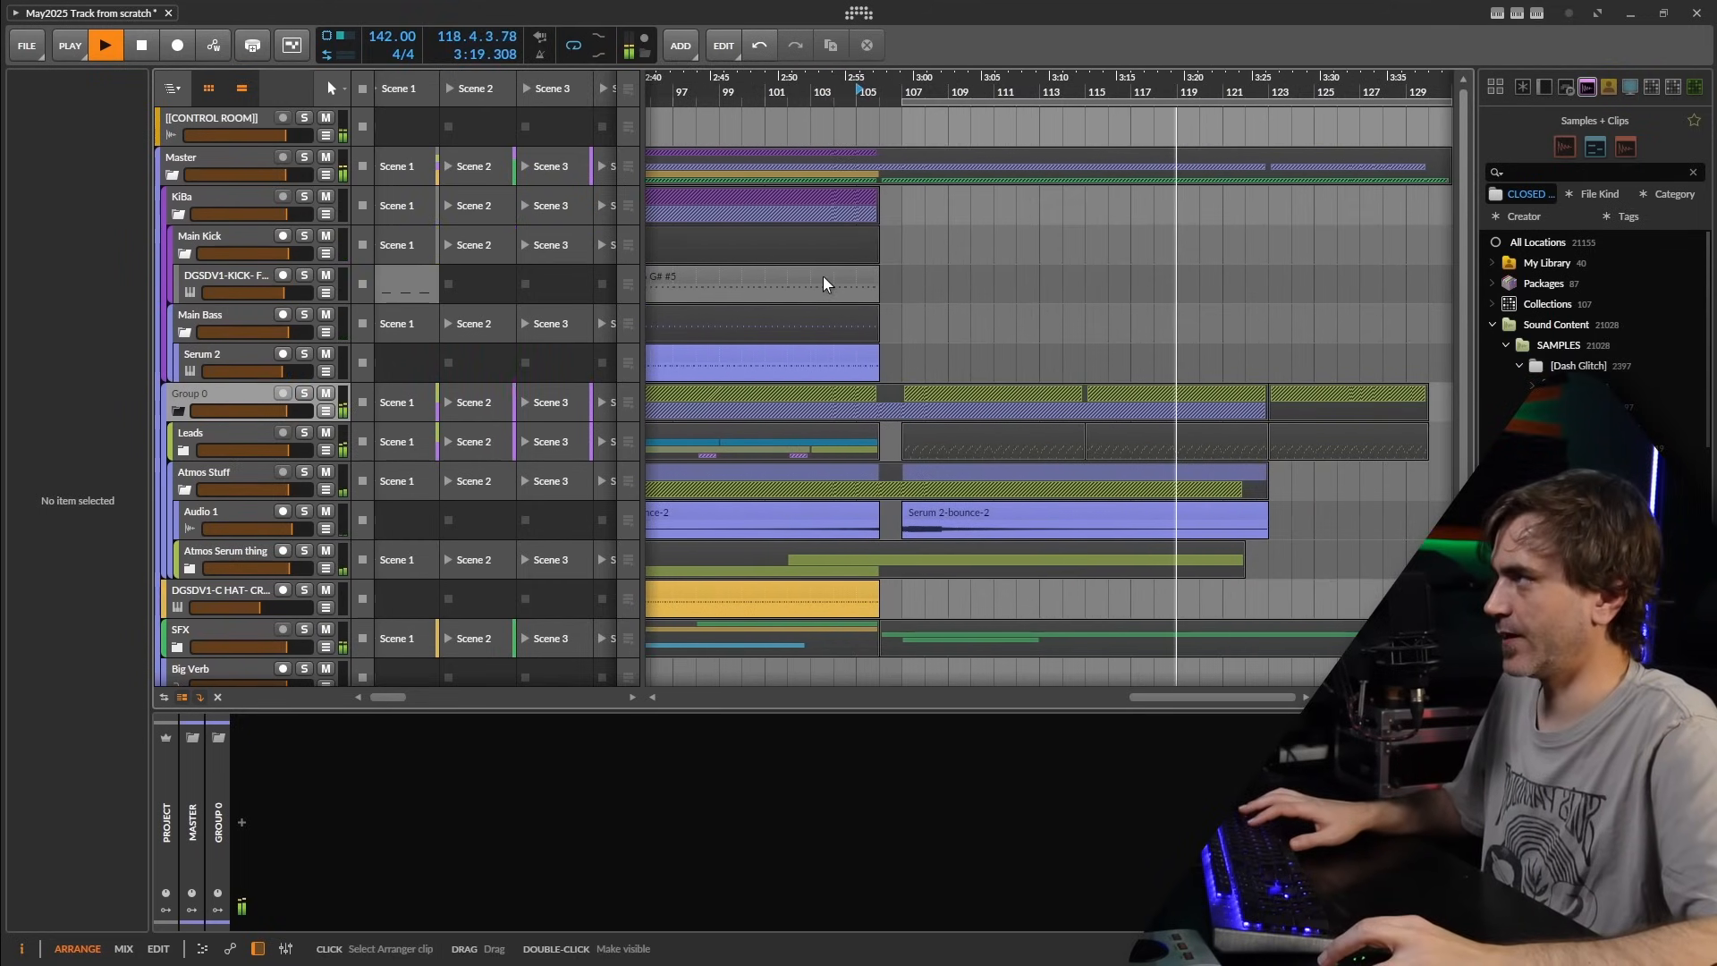
drag(824, 278, 1382, 277)
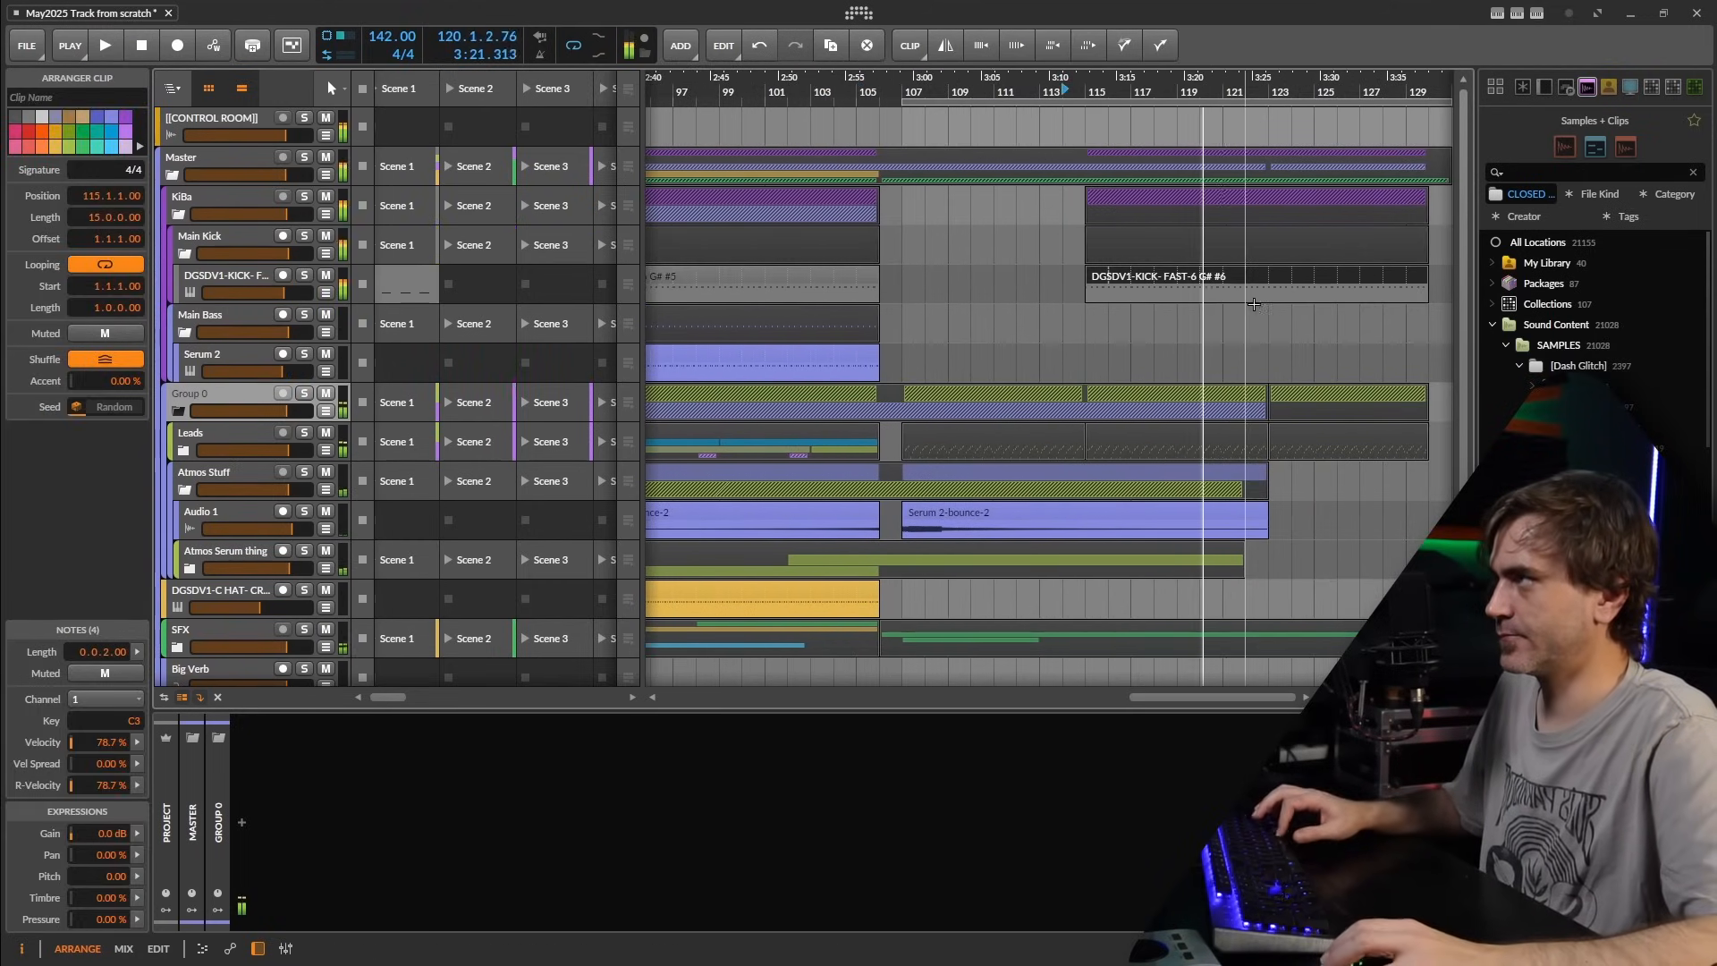
right_click(1226, 284)
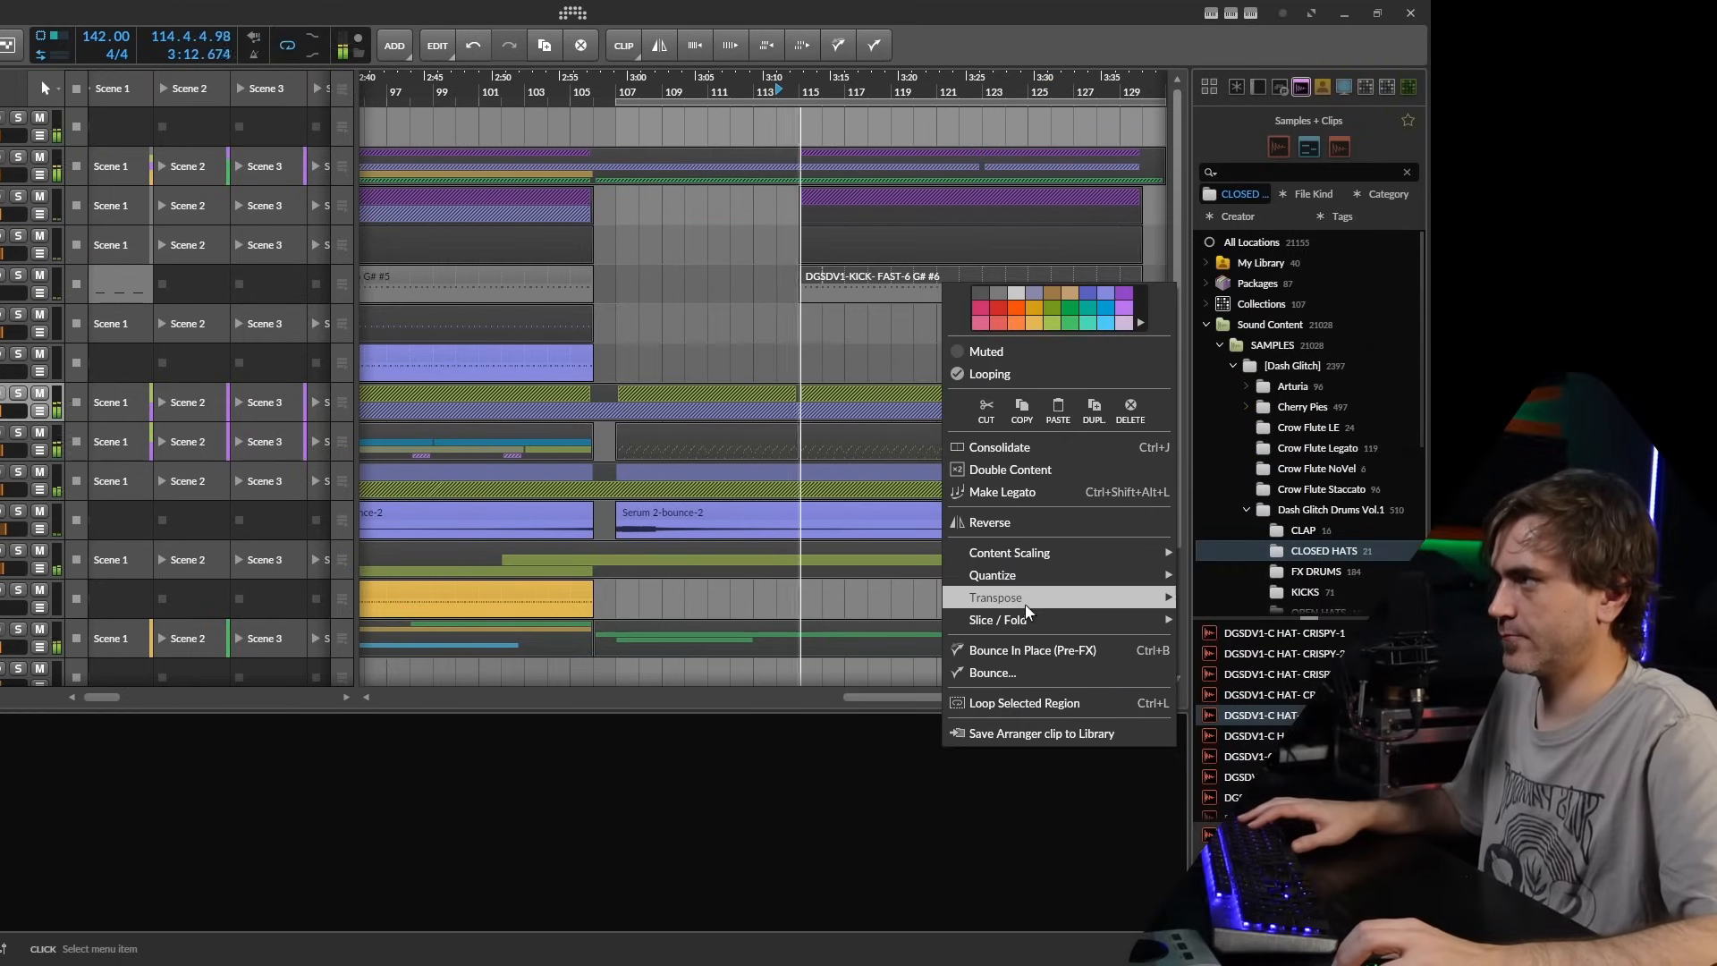
mouse_move(1313, 602)
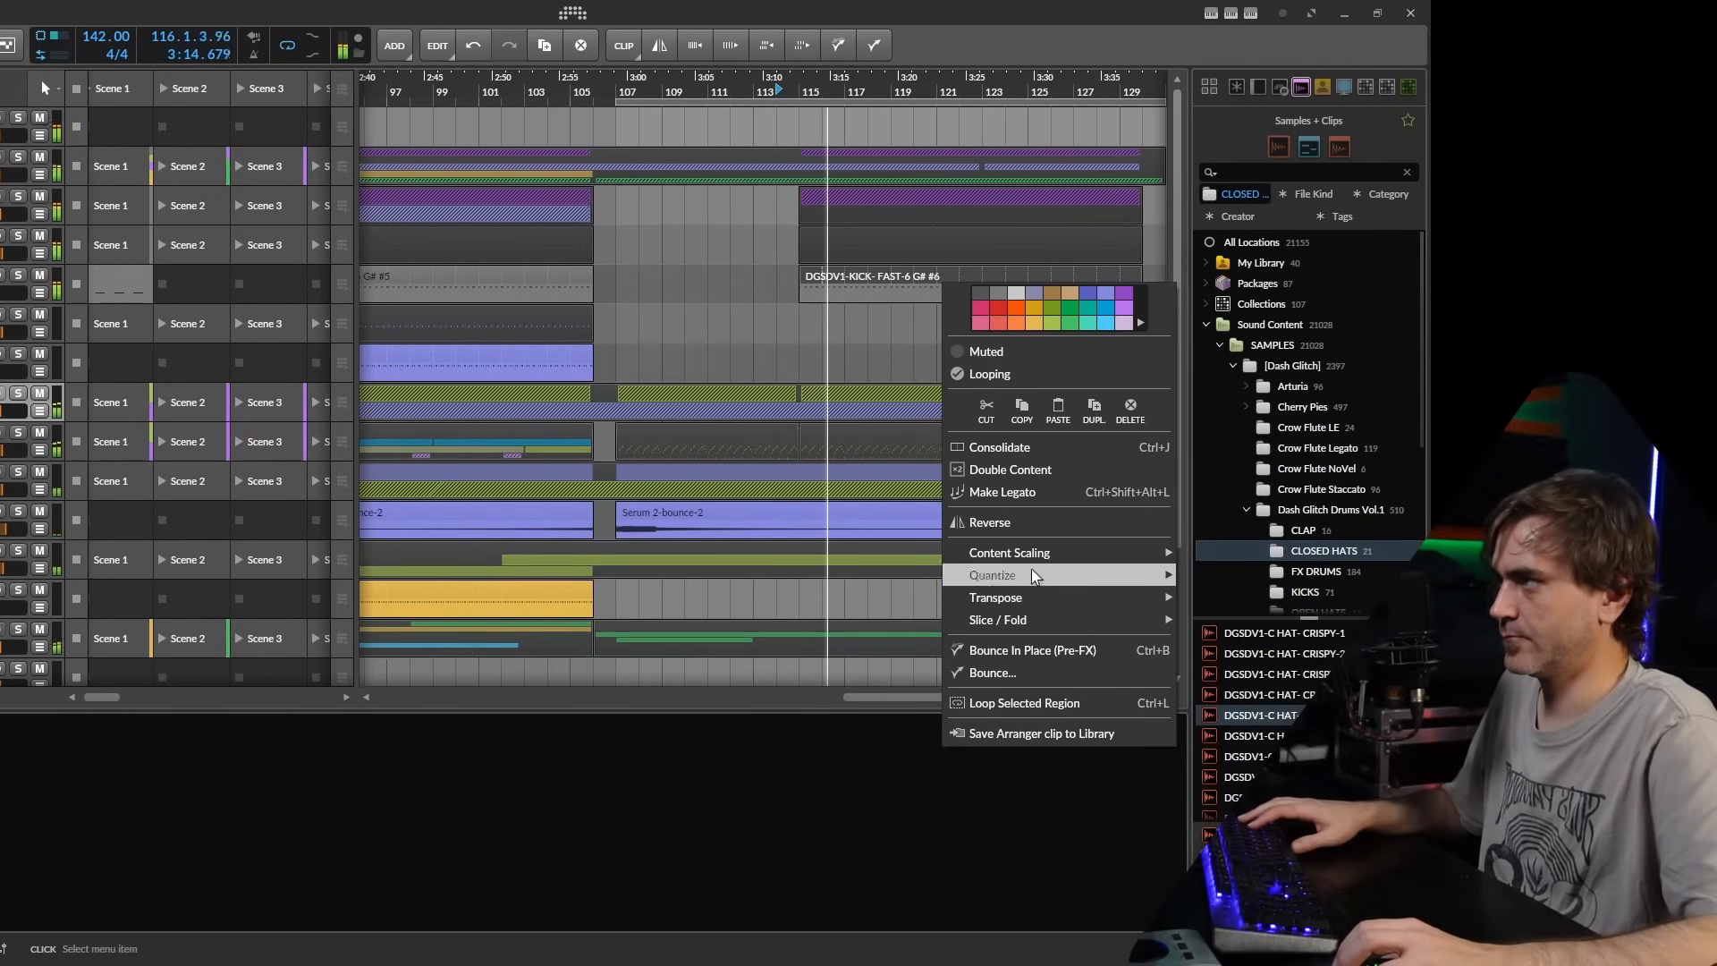
mouse_move(1118, 553)
click(1224, 574)
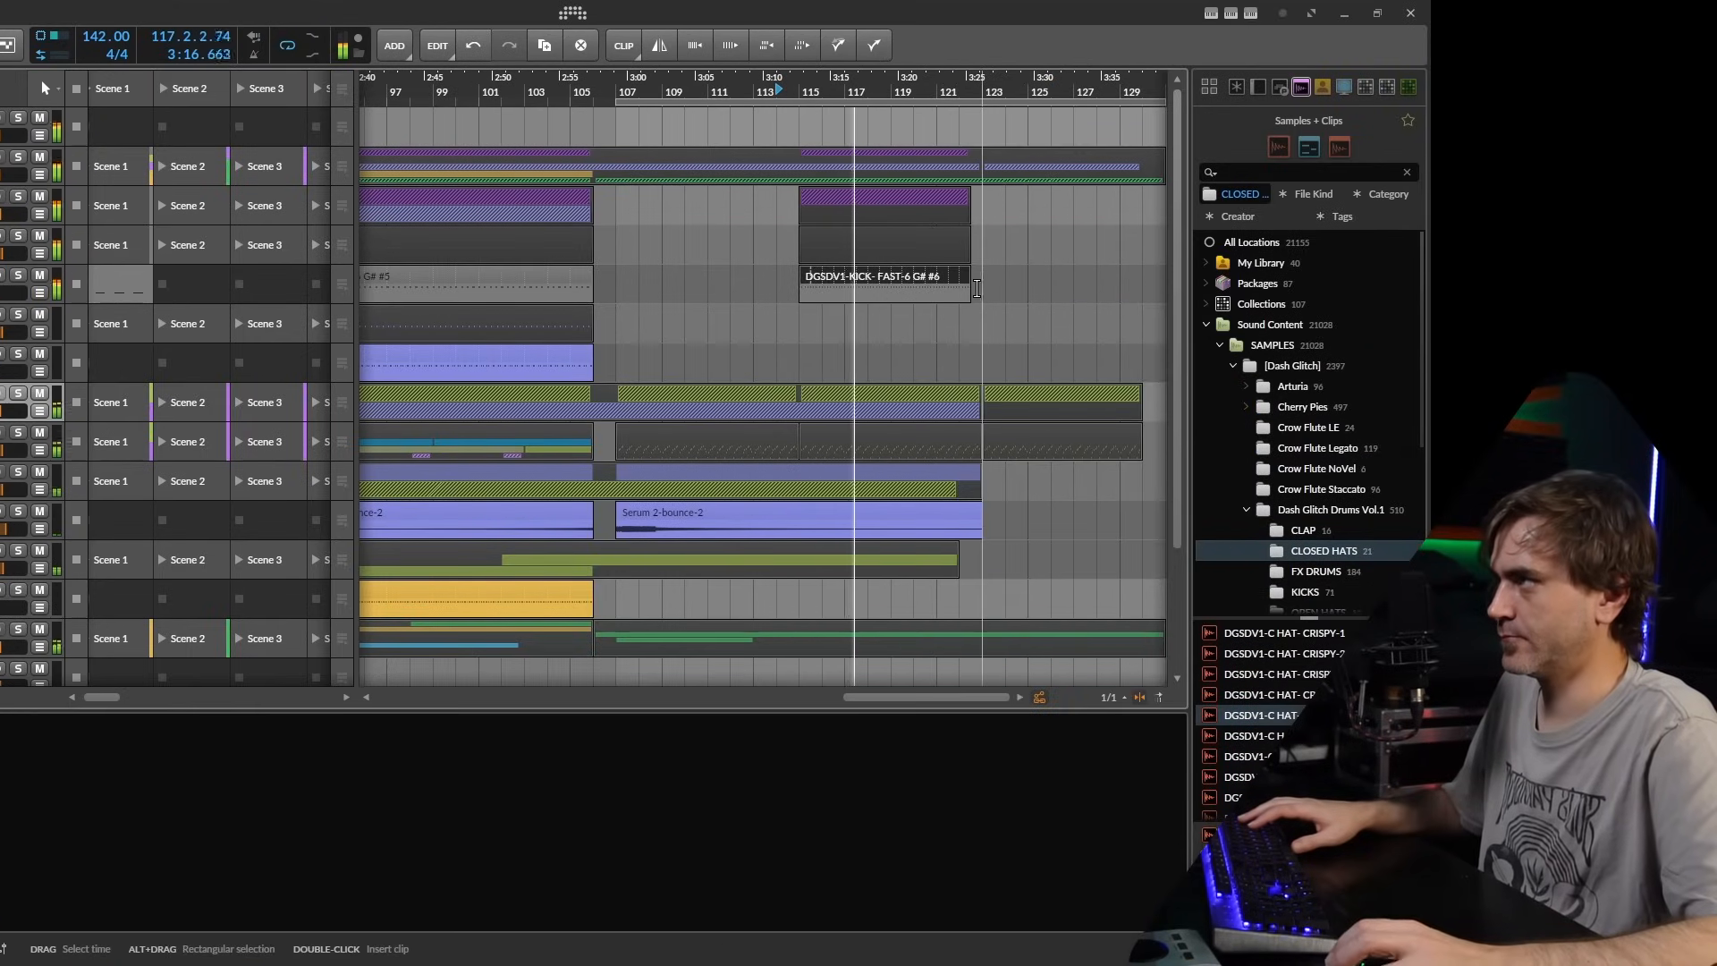
- Split the copied kick clip at bar 119 and shorten its second part to two bars
scroll(719, 73, up, 2)
scroll(797, 233, right, 3)
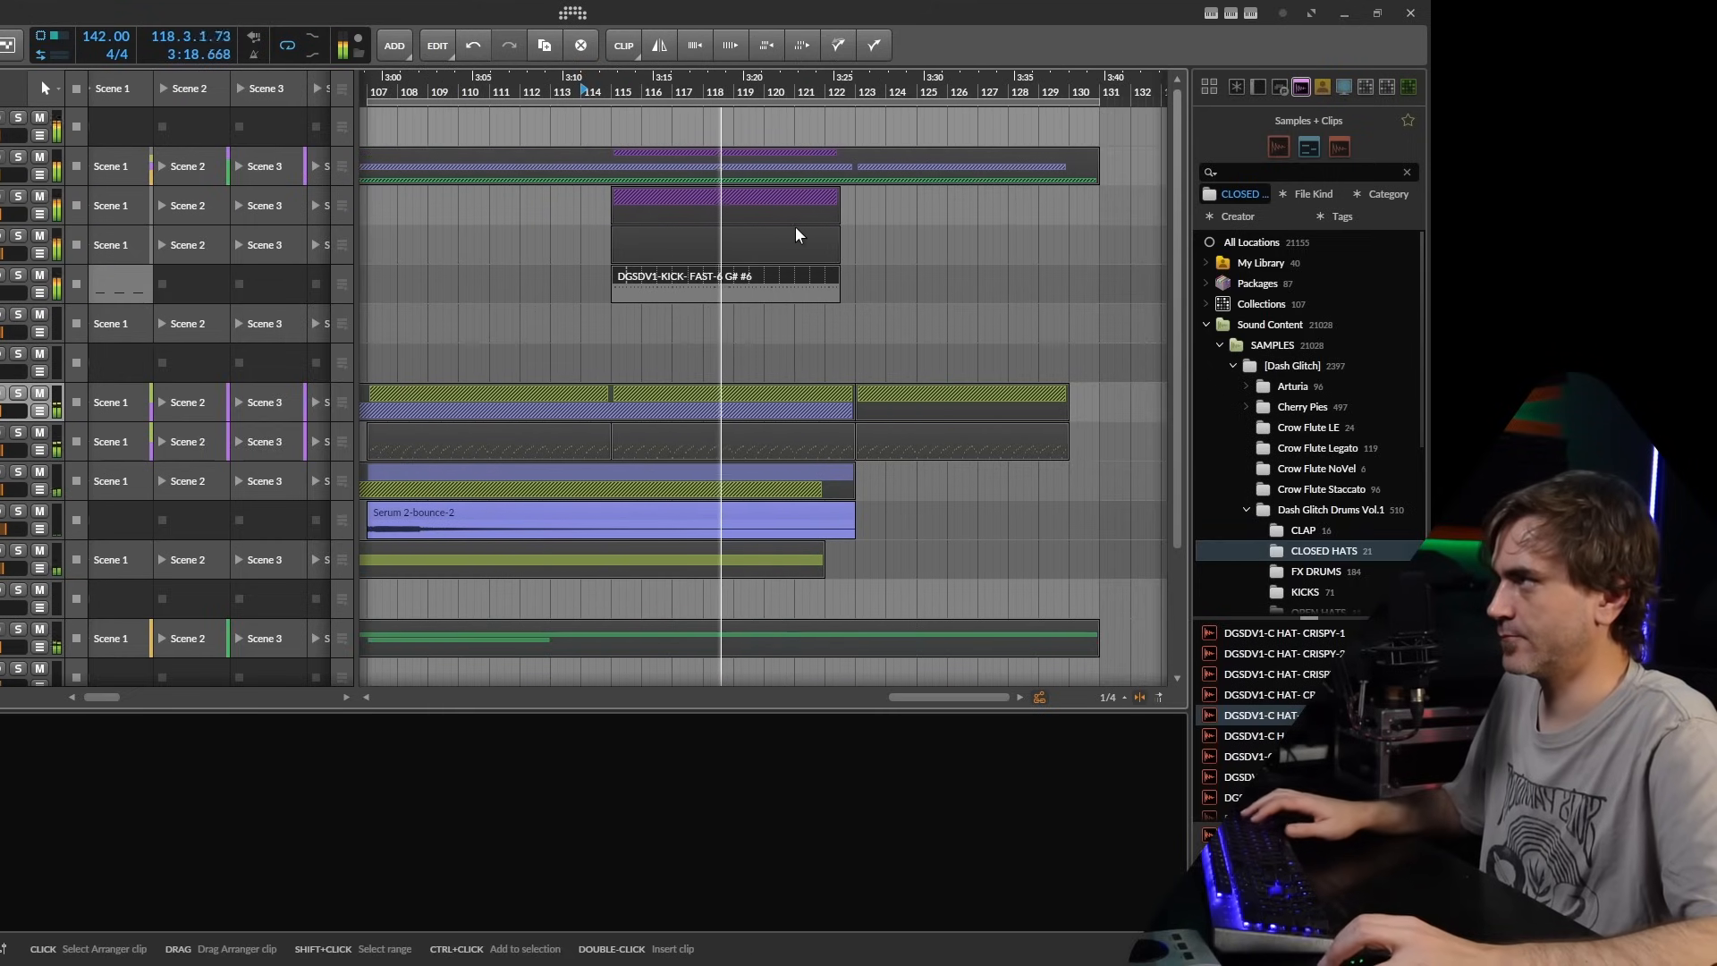
key(5)
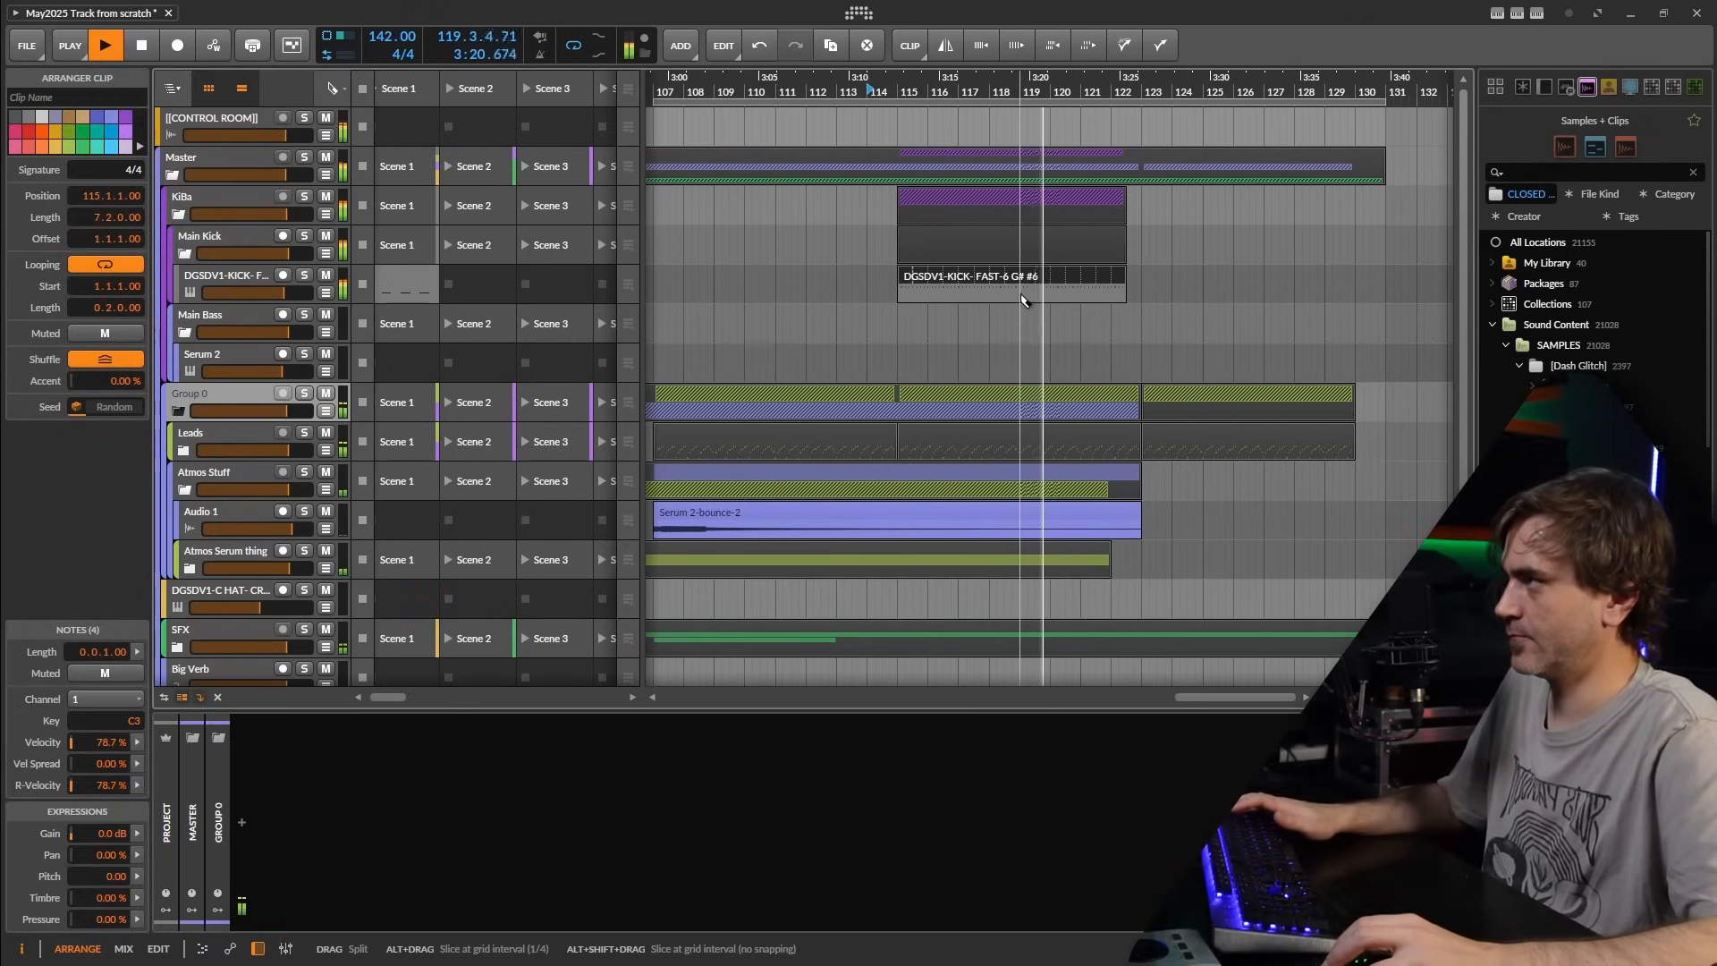
drag(1119, 285, 1081, 284)
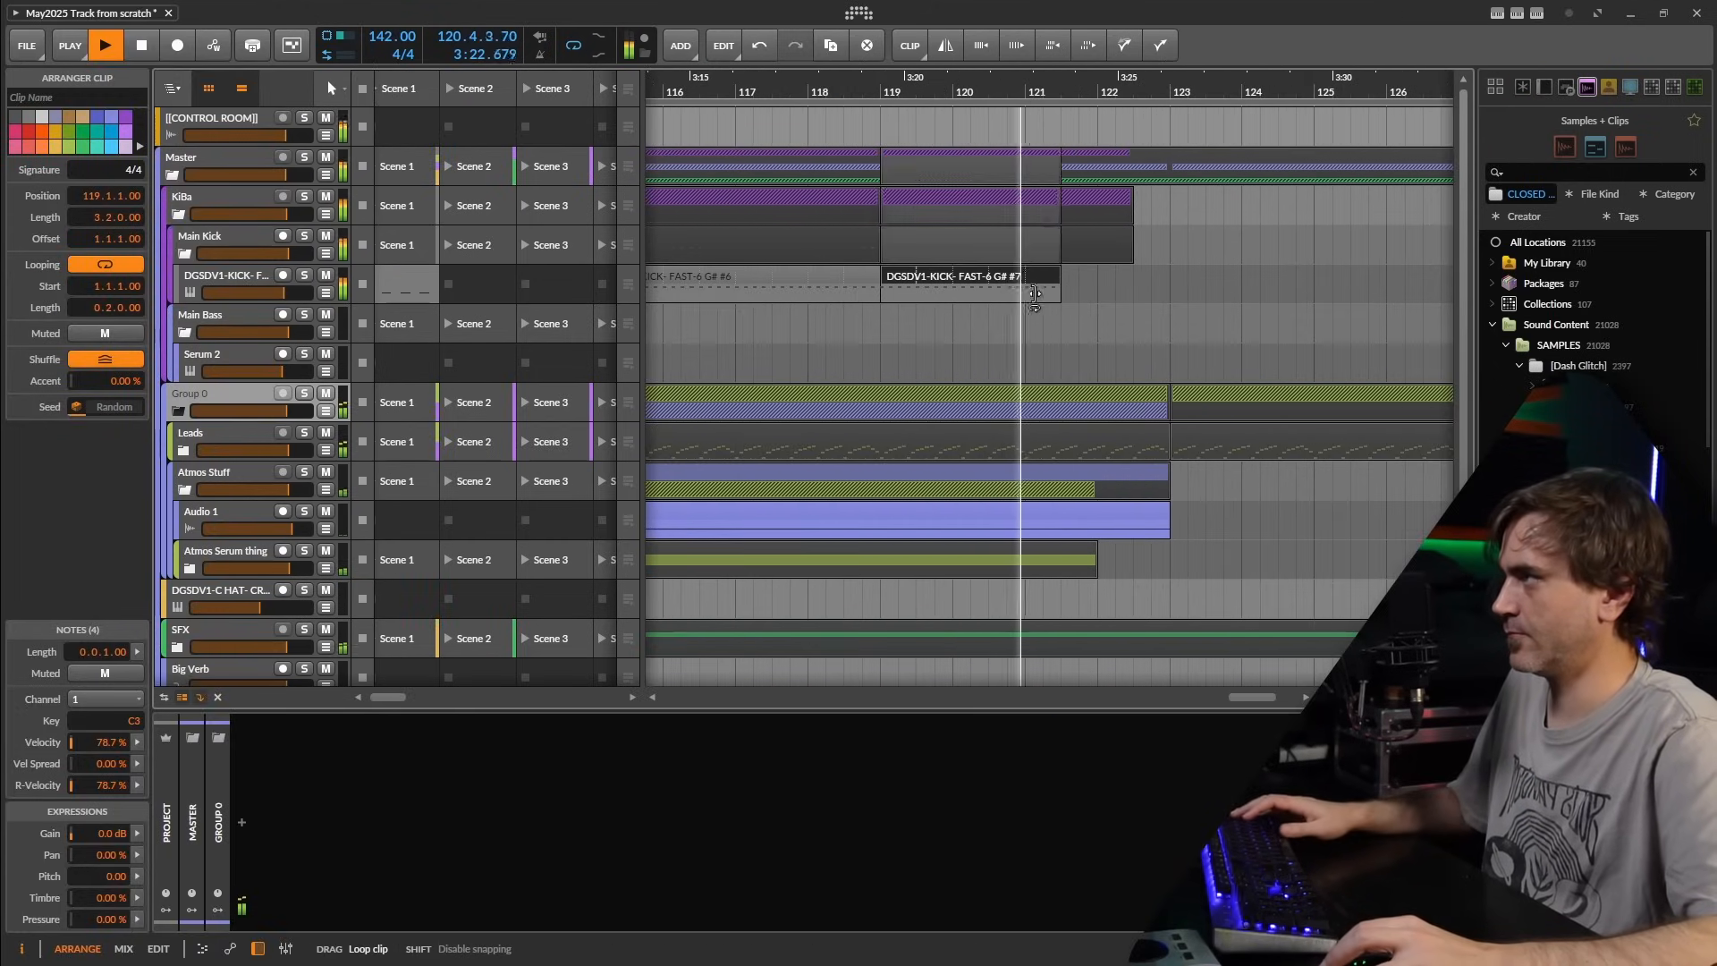
scroll(1121, 284, up, 3)
- Scale the content of the kick clip at bar 119 to 50%
right_click(991, 290)
mouse_move(1111, 548)
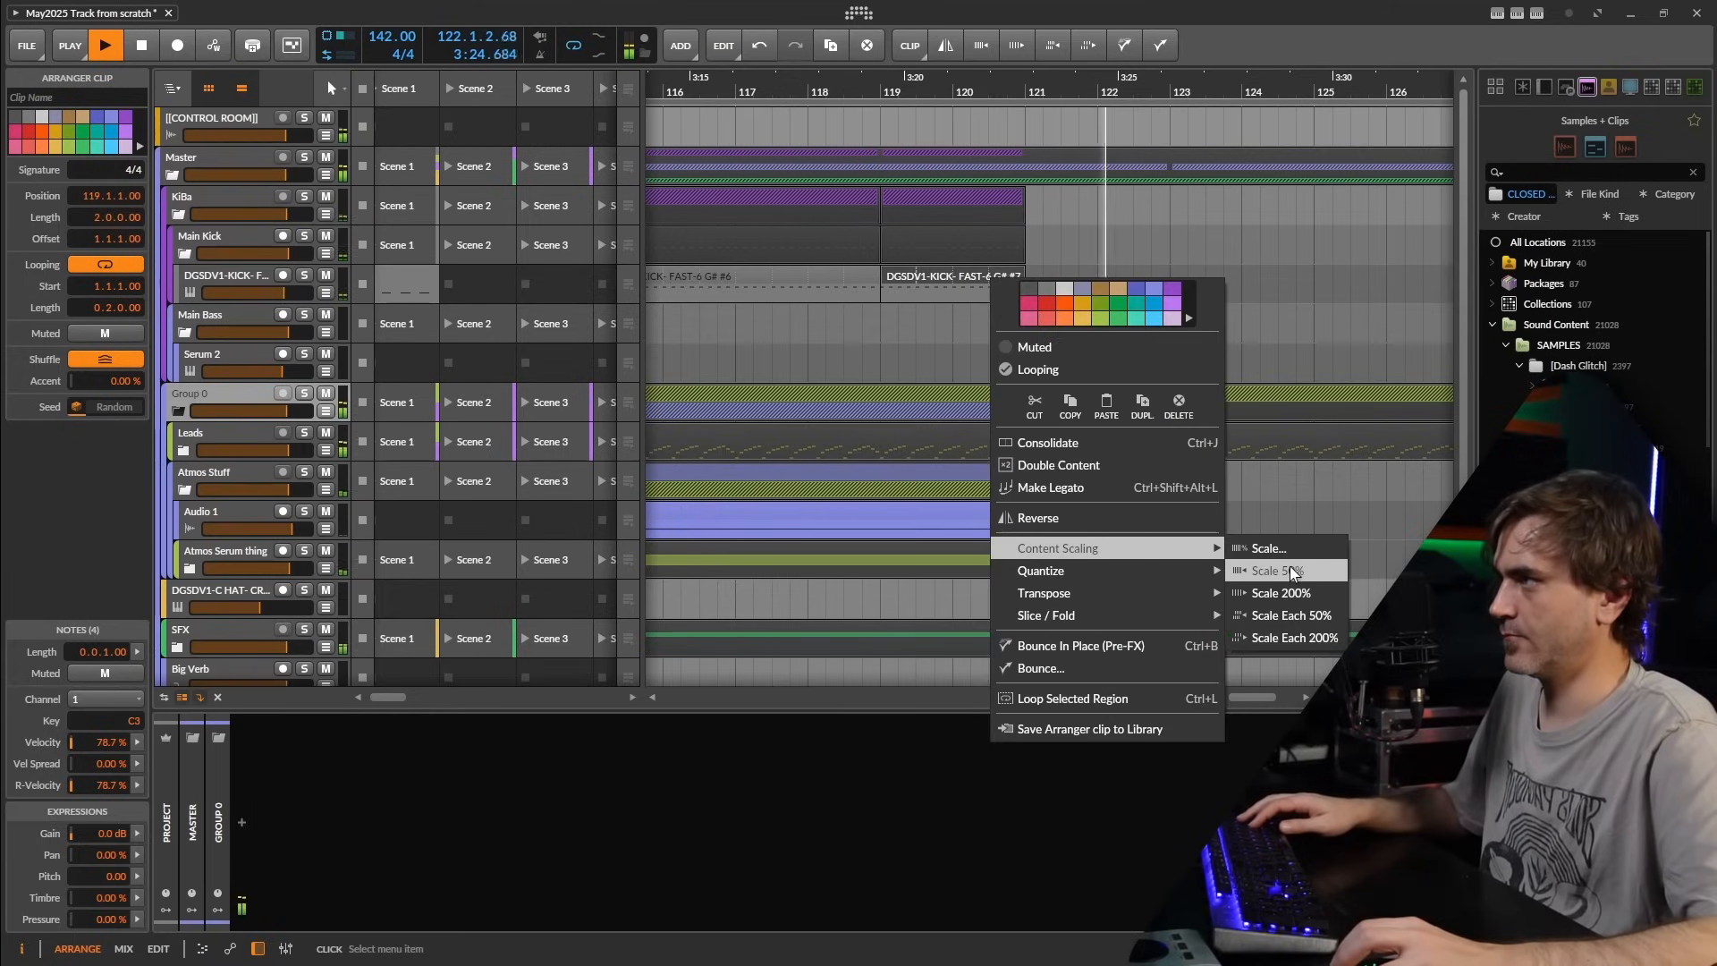
click(1243, 571)
- Play from about bar 117 and extend the kick clip at bar 119 to four bars, ending at bar 123
click(753, 91)
scroll(885, 184, down, 3)
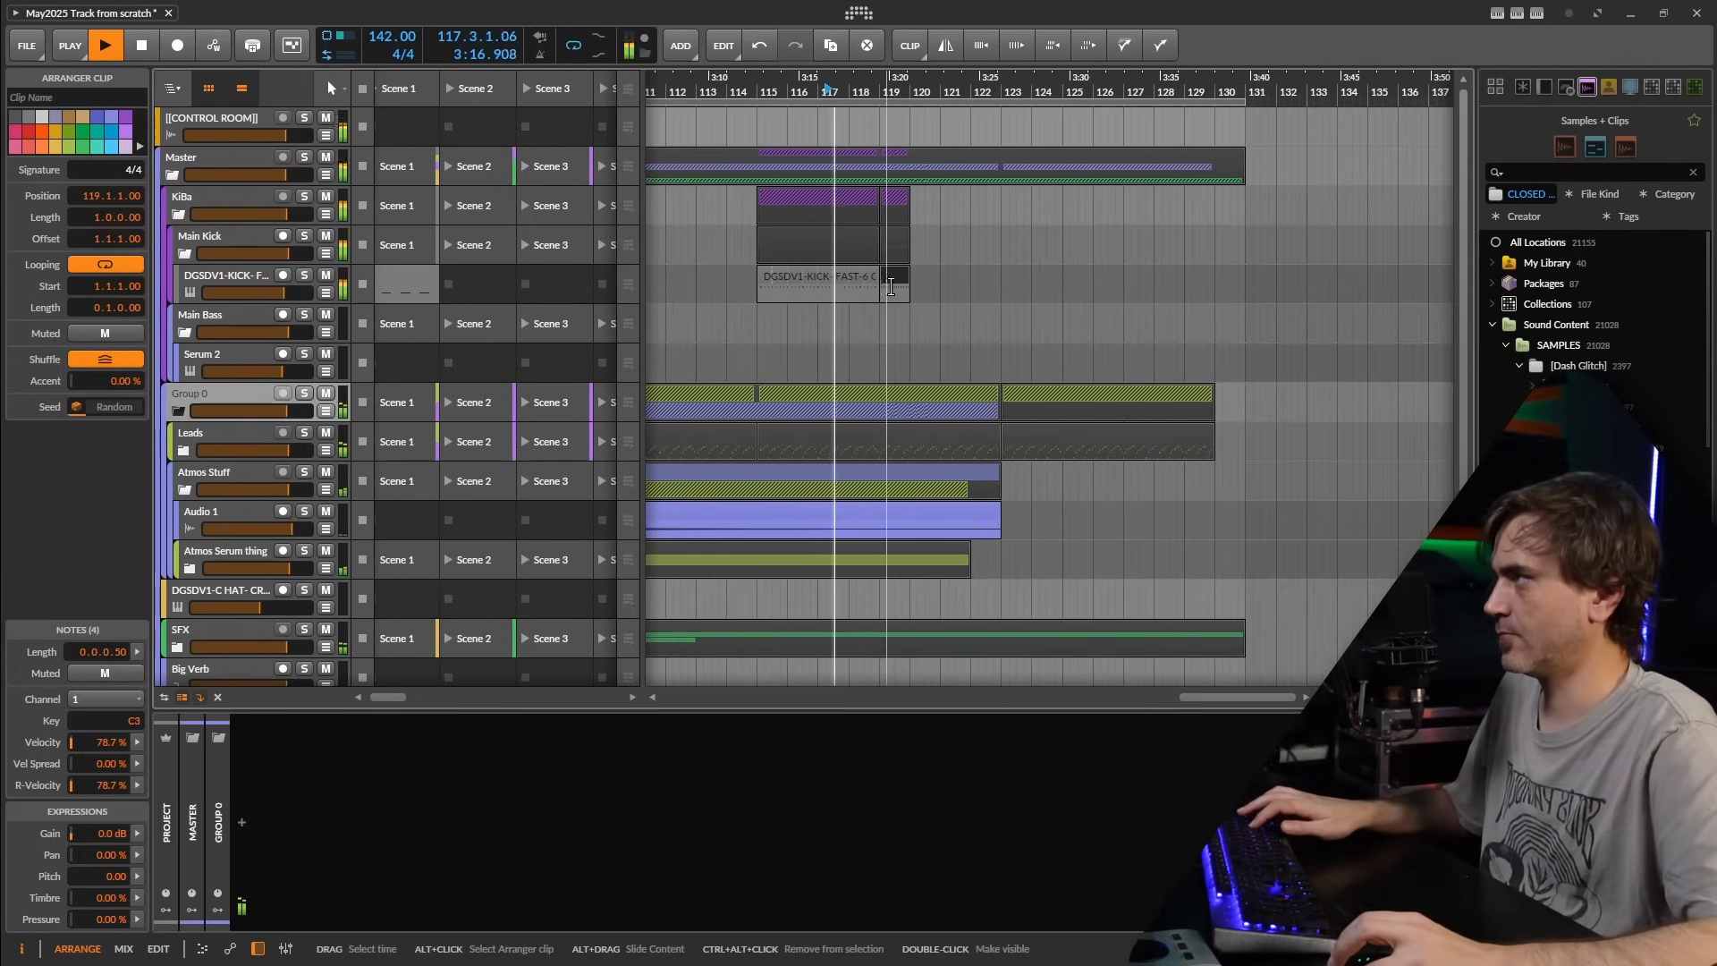
drag(903, 291, 1062, 295)
scroll(1154, 322, left, 3)
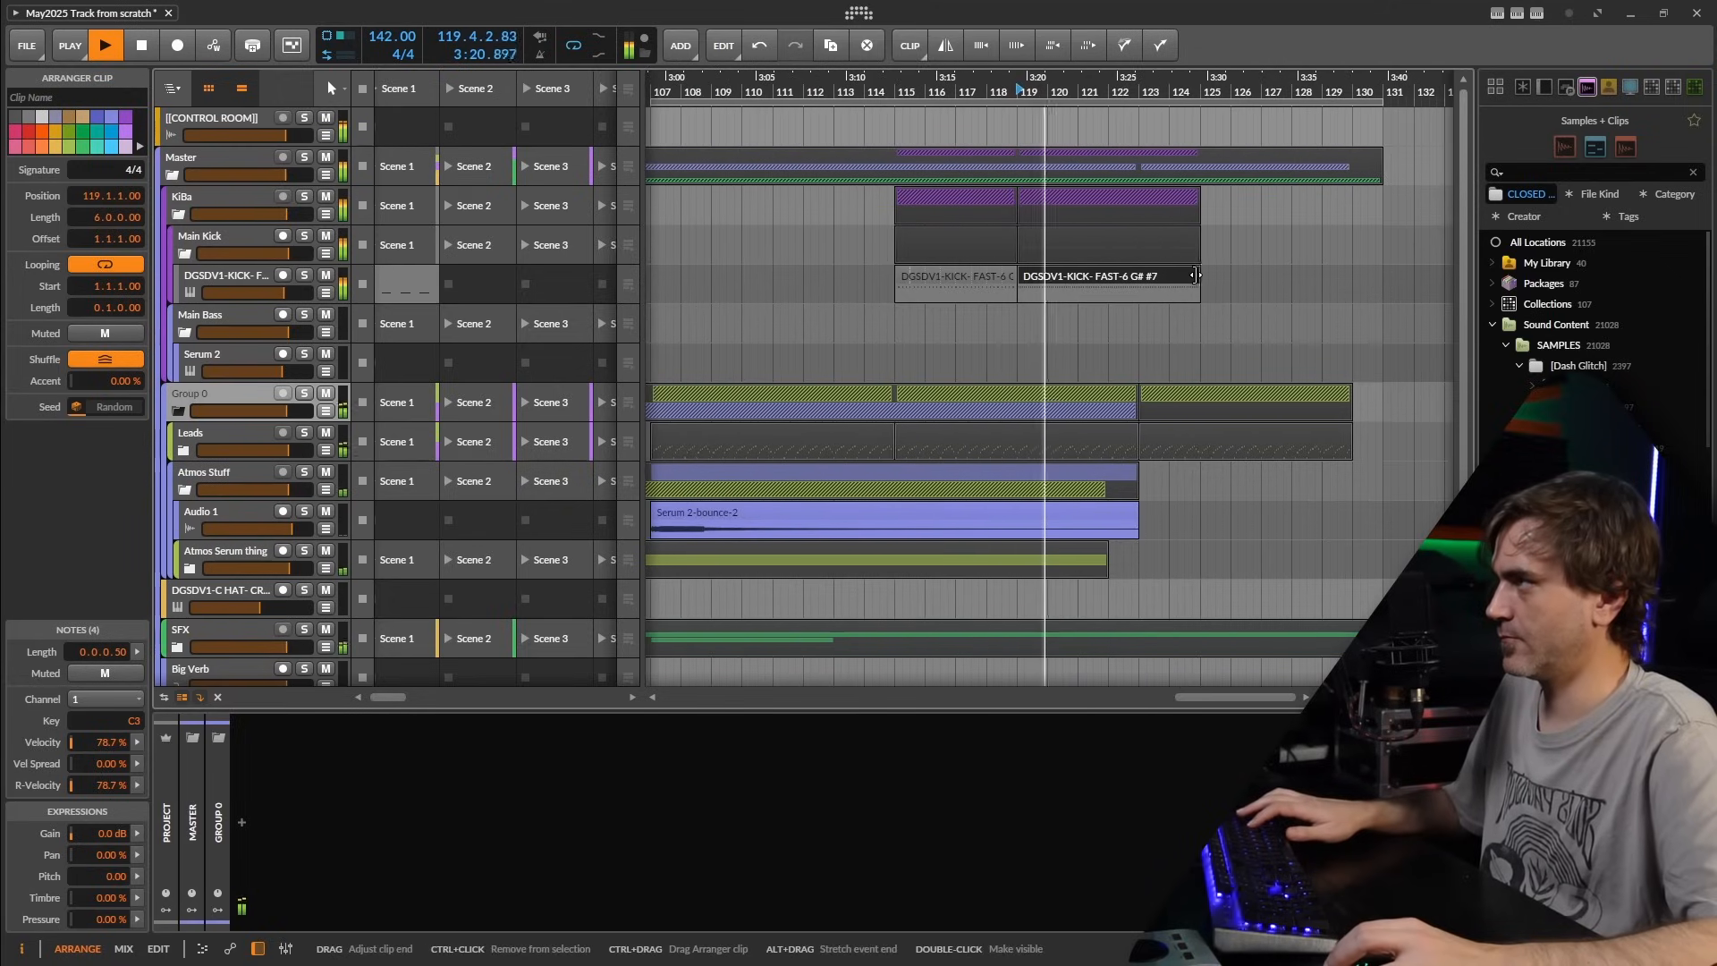
drag(1199, 280, 1137, 279)
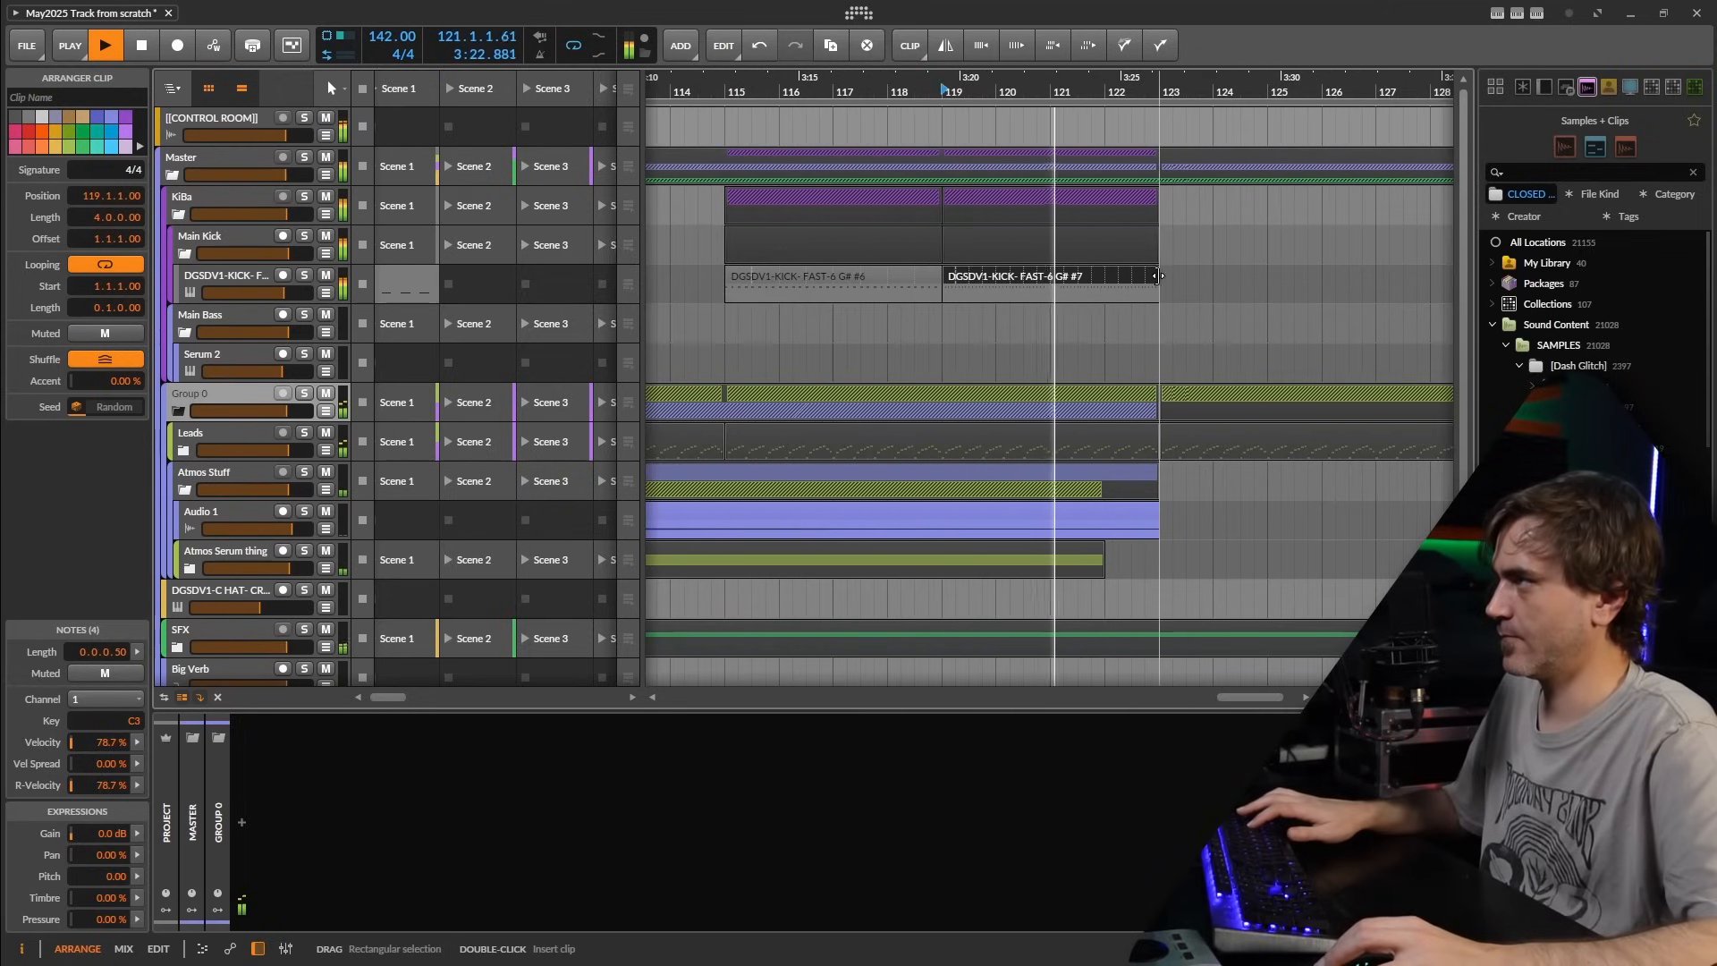
scroll(1151, 277, up, 3)
scroll(1155, 280, down, 7)
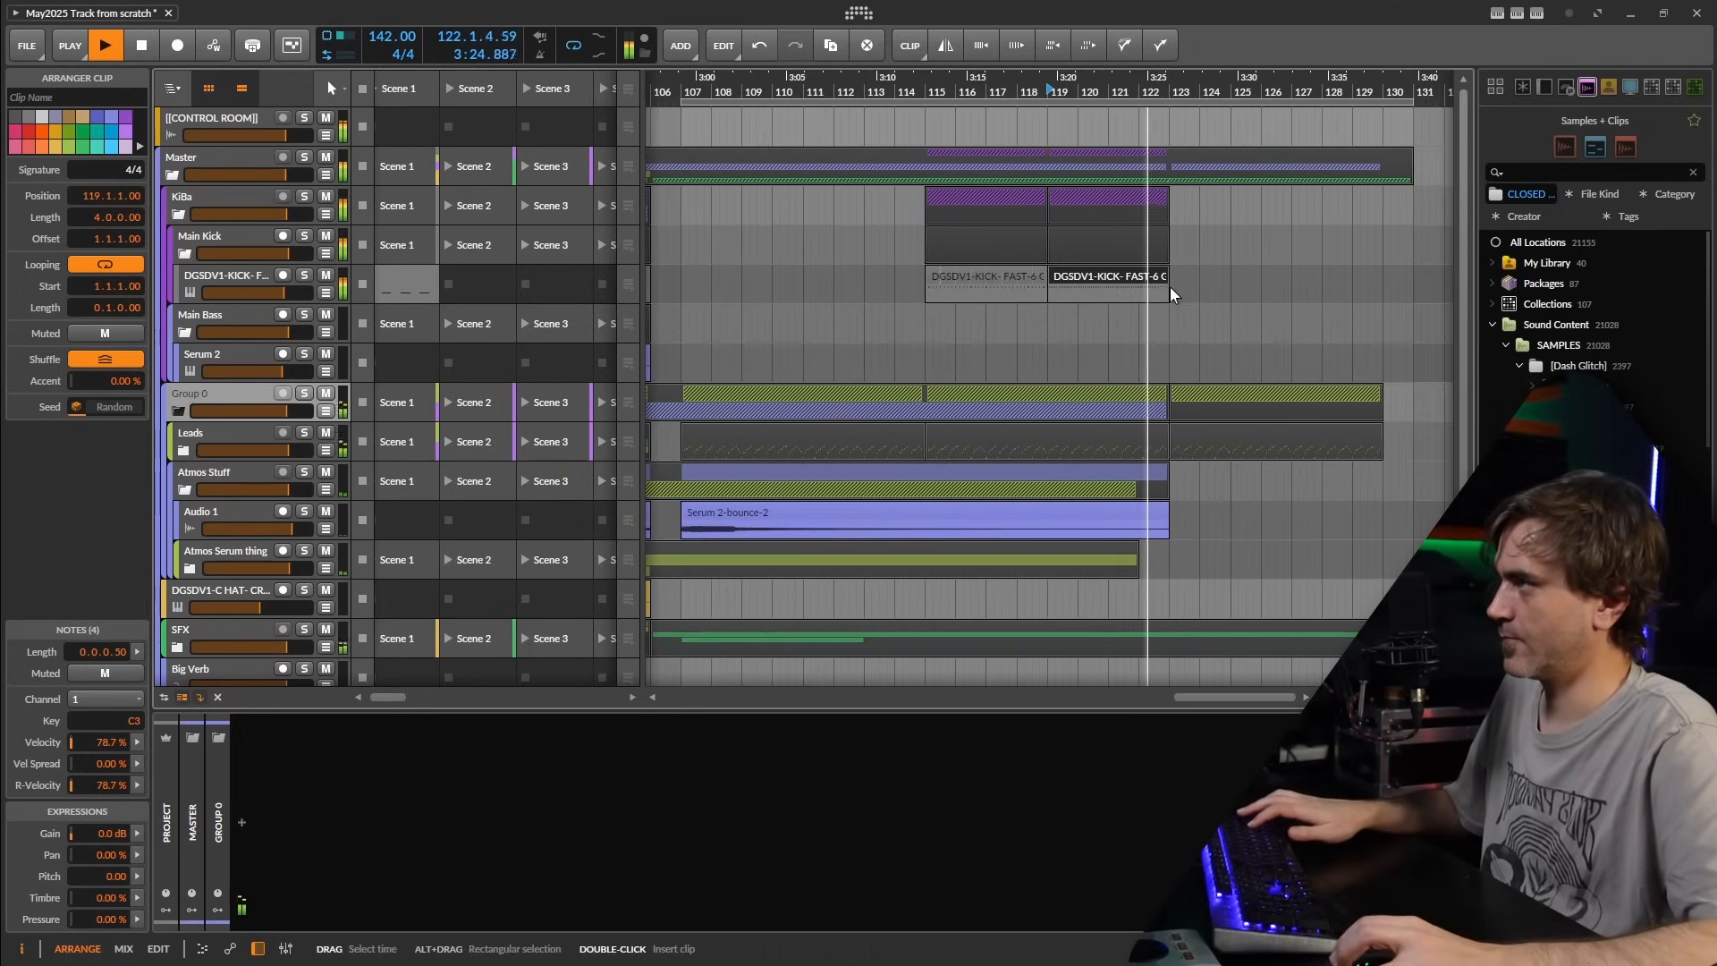
- Cut off the Leads content after about bar 125 and save the project
scroll(1169, 333, down, 3)
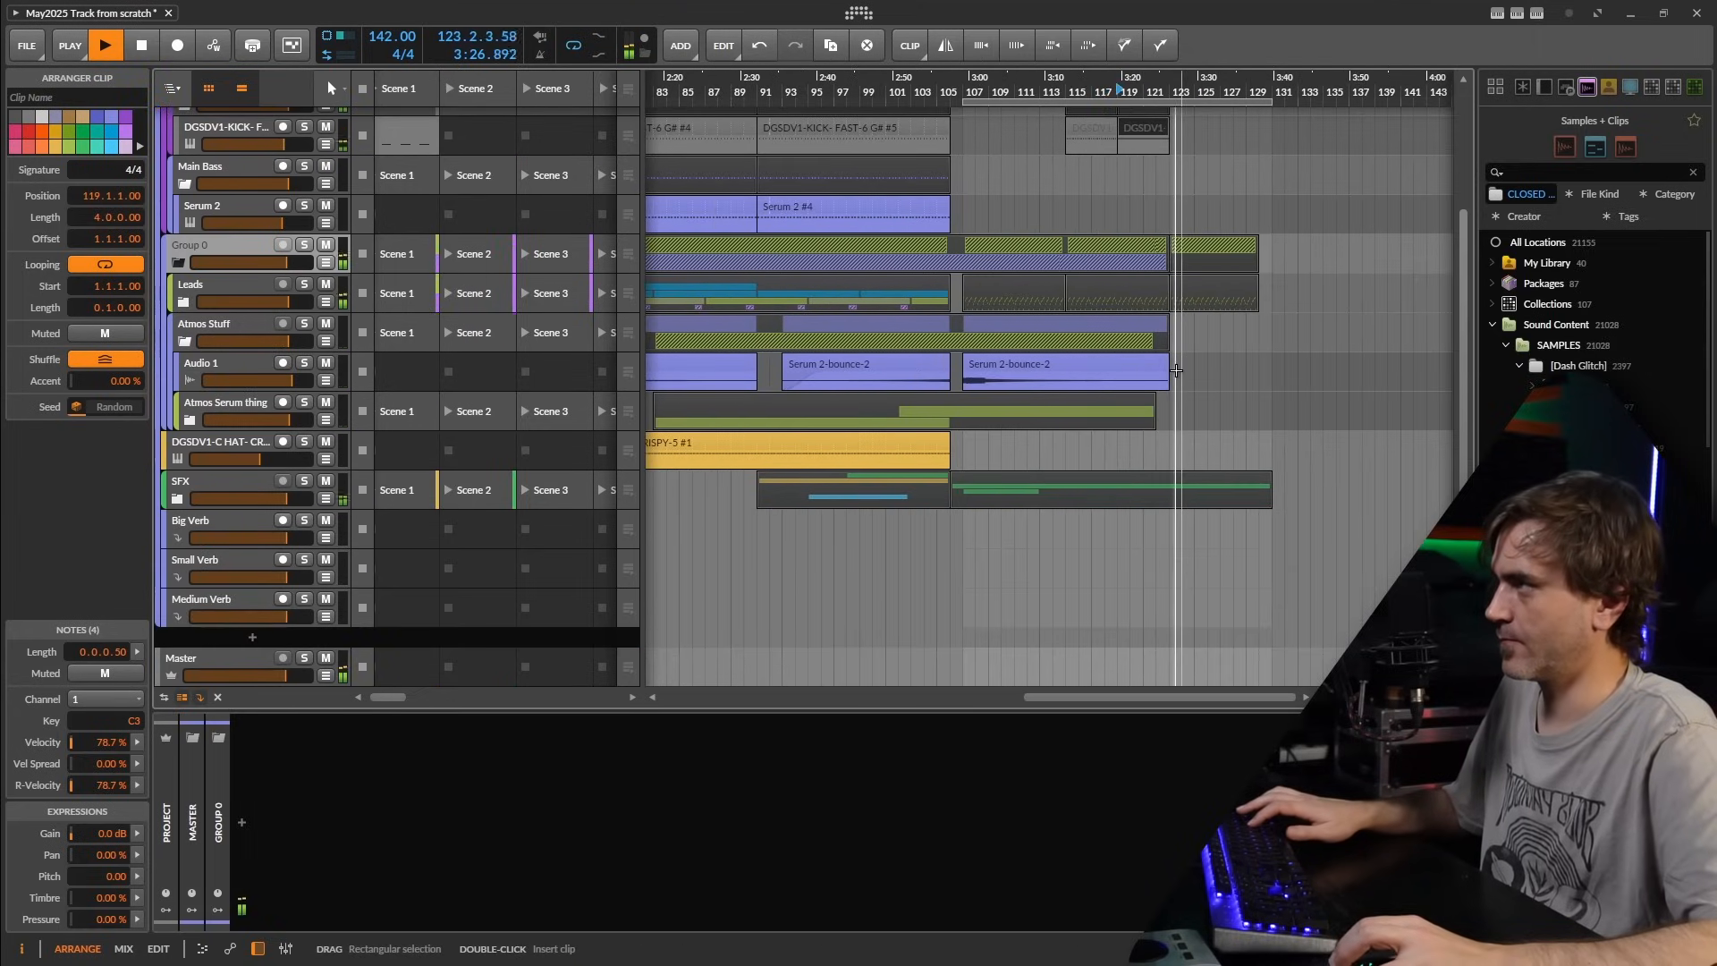
scroll(1181, 304, up, 4)
key(5)
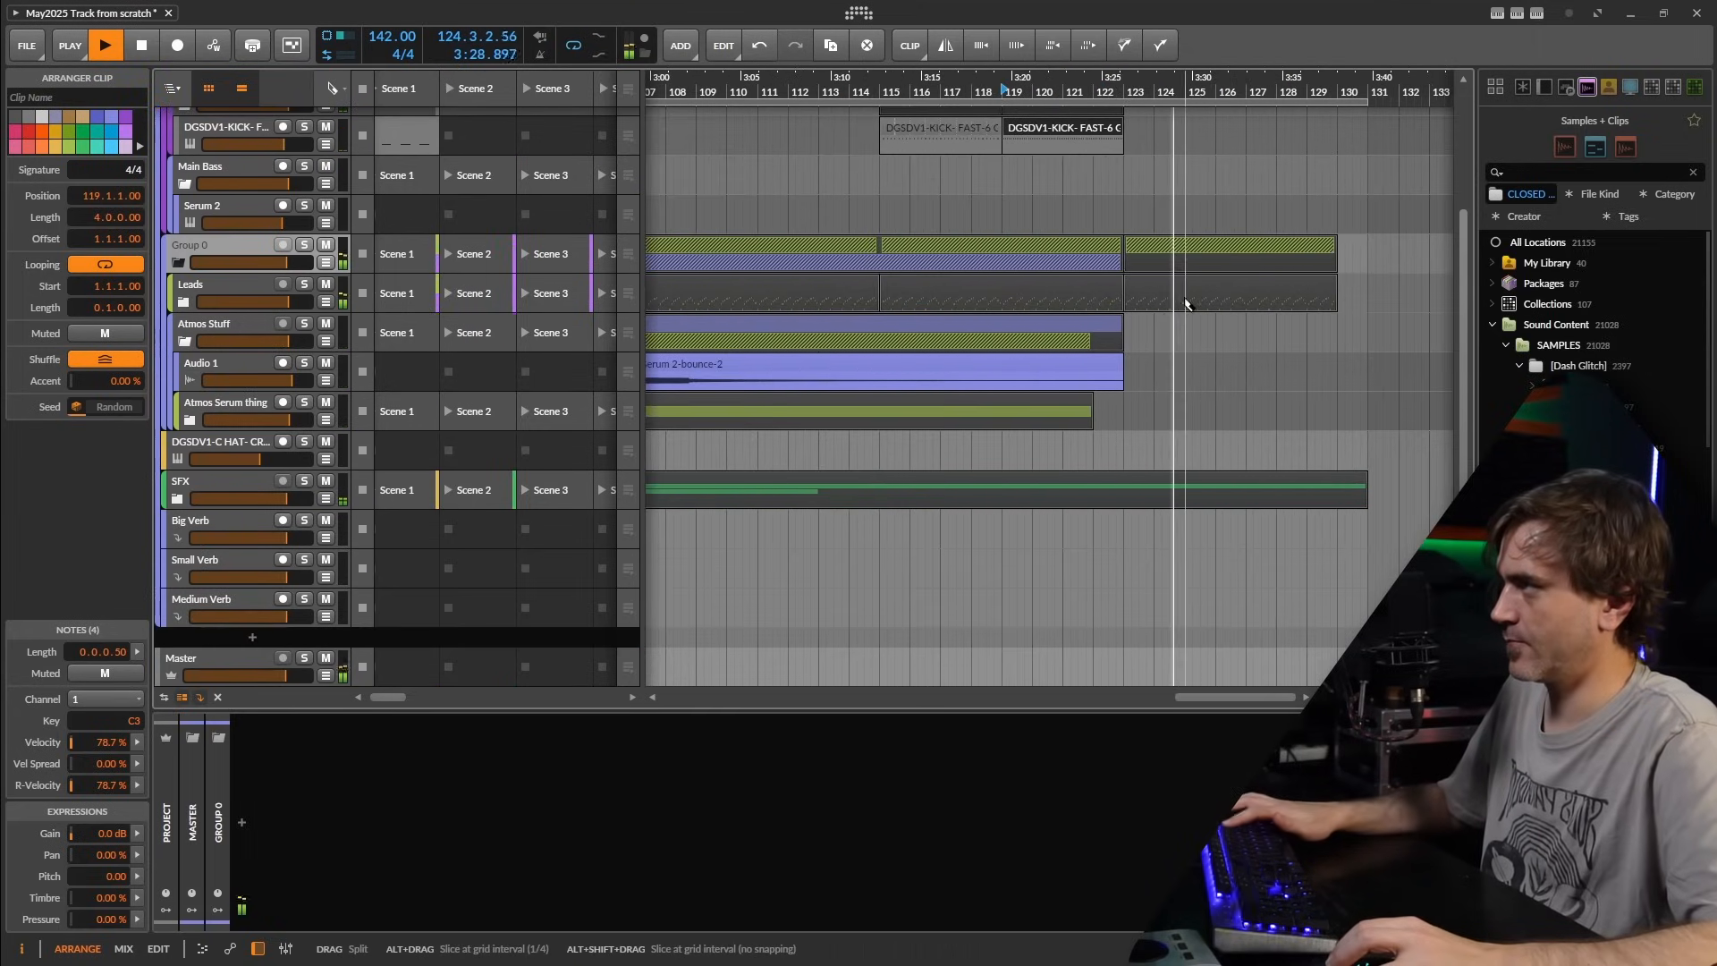
click(1187, 295)
click(1222, 293)
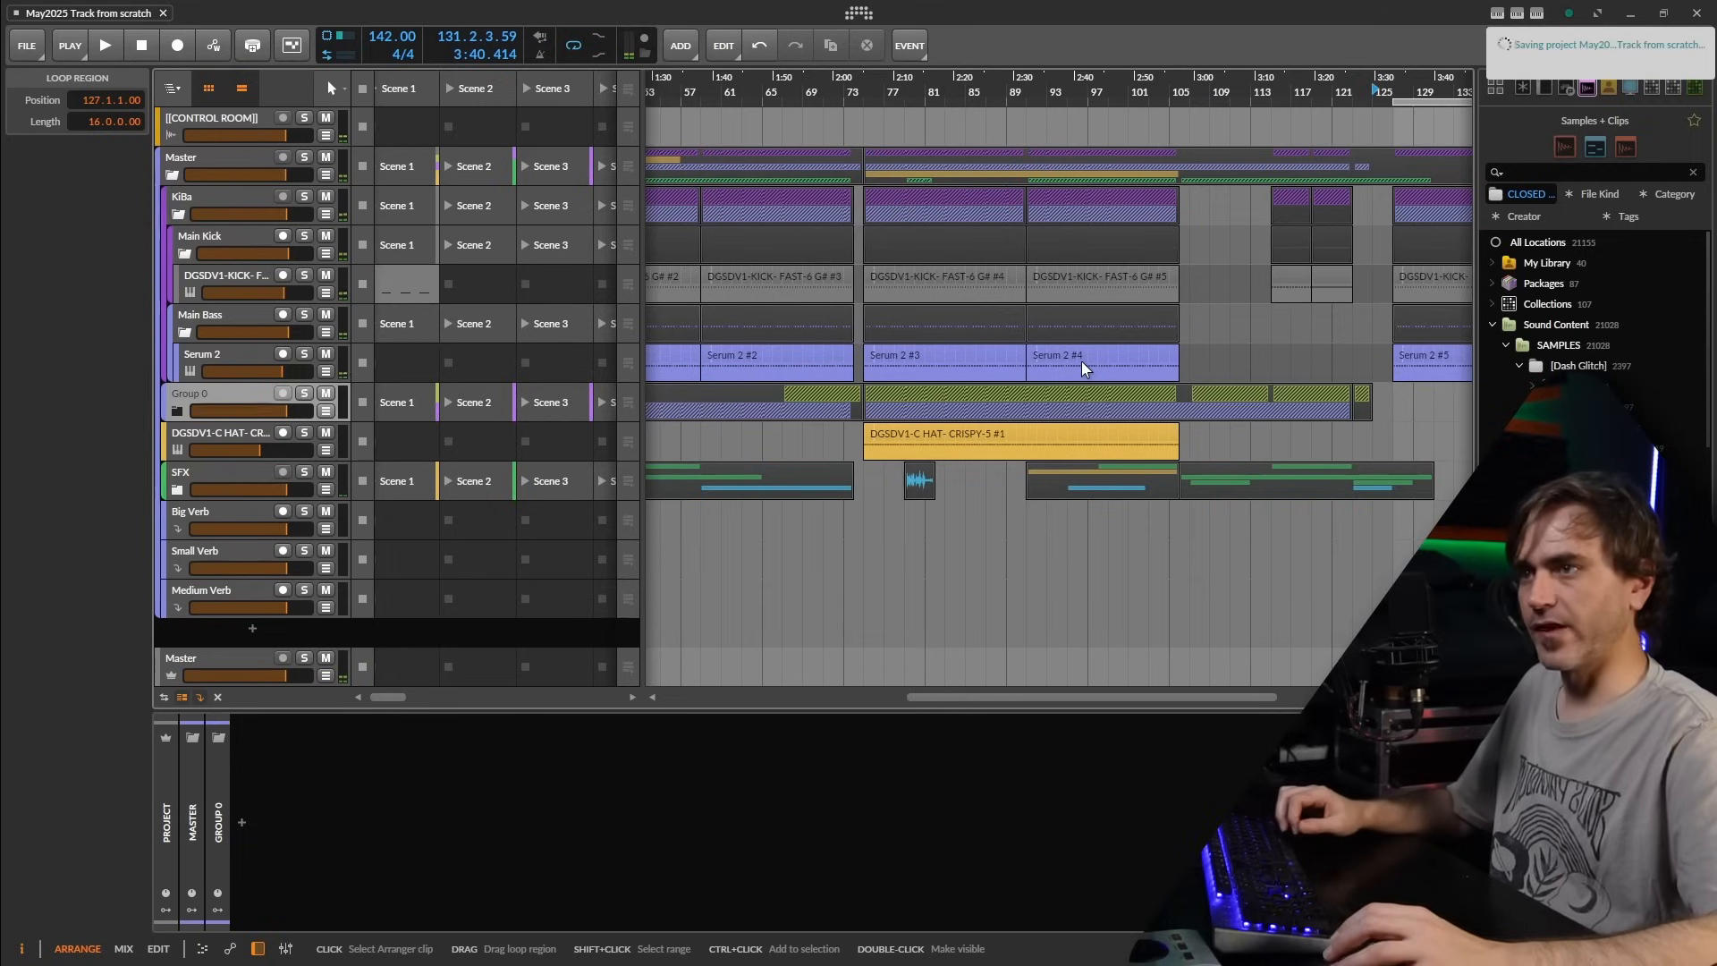
key(ctrl+s)
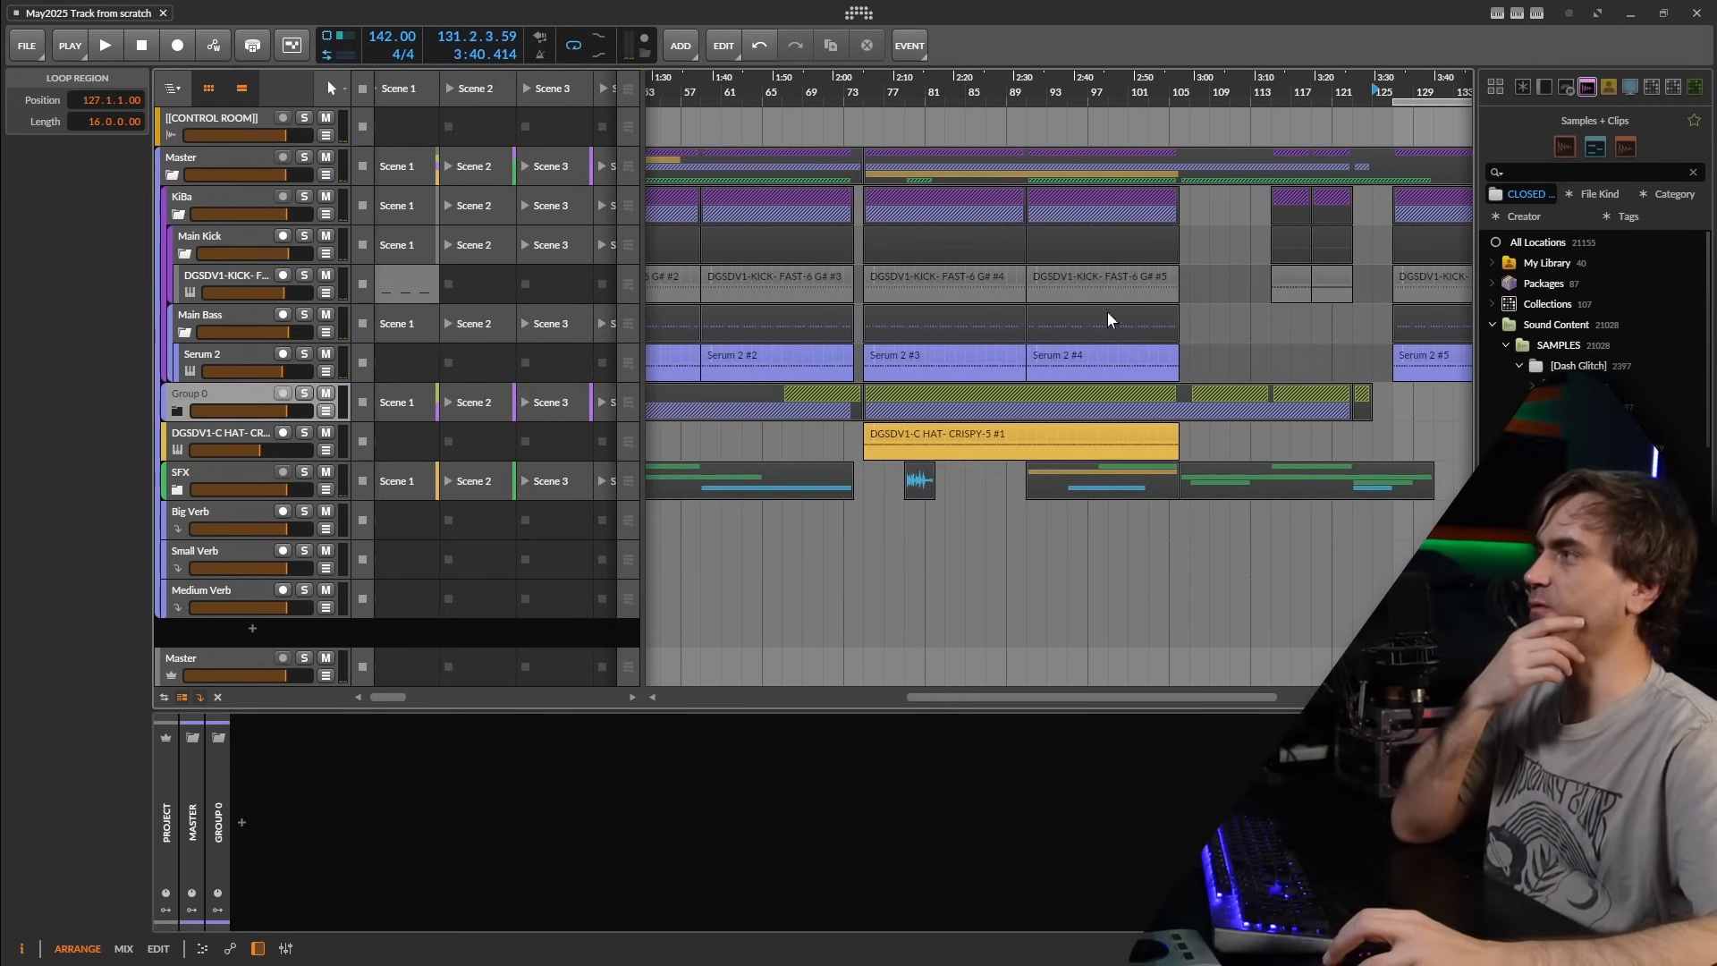